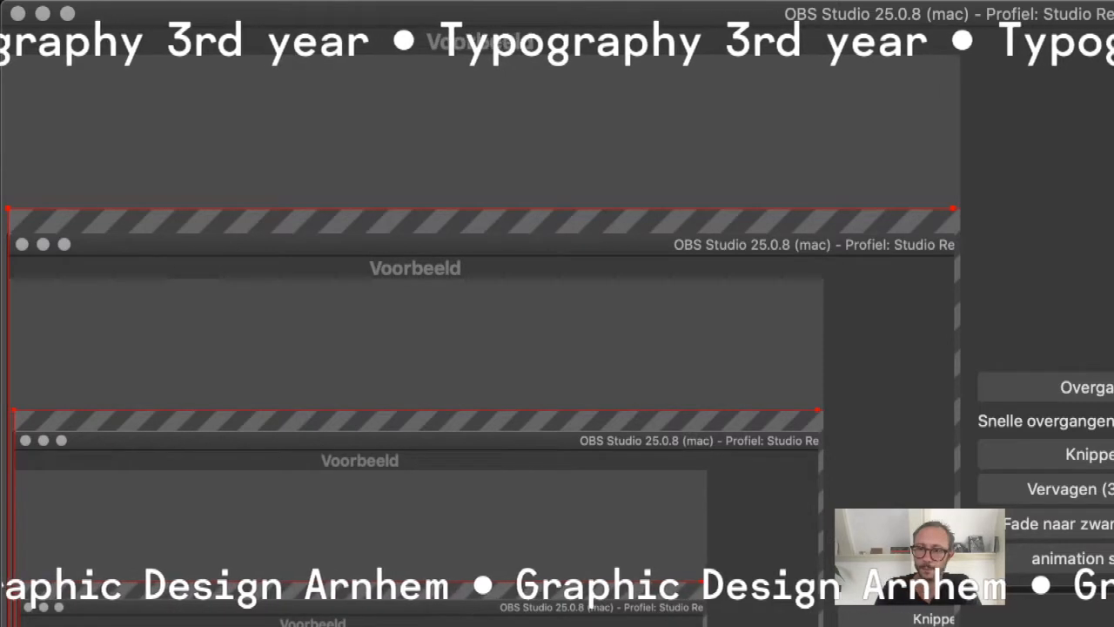
Switch to InDesign and show the guides and frame edges on the test-typo3 spread
key("super+Tab")
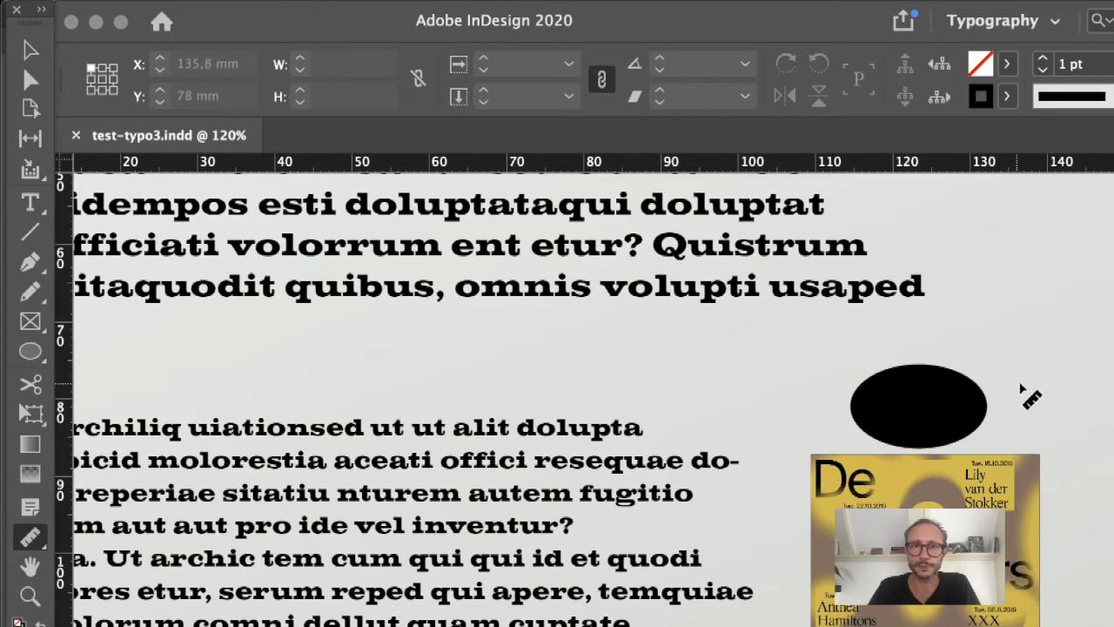
left_click(31, 50)
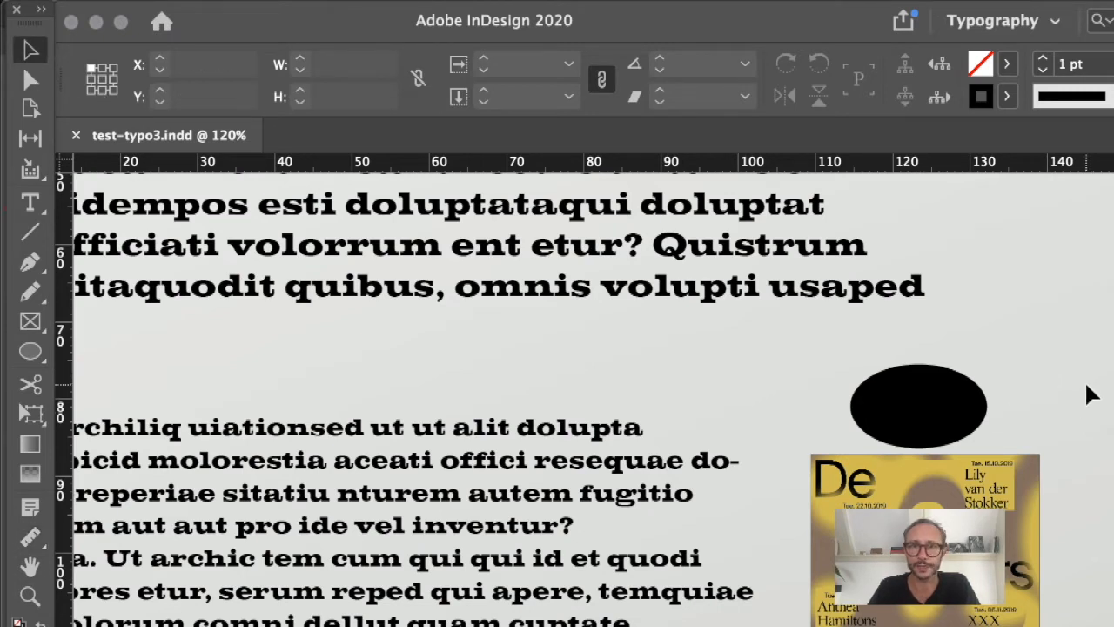
key("super+minus")
key("super+minus")
key("super+minus")
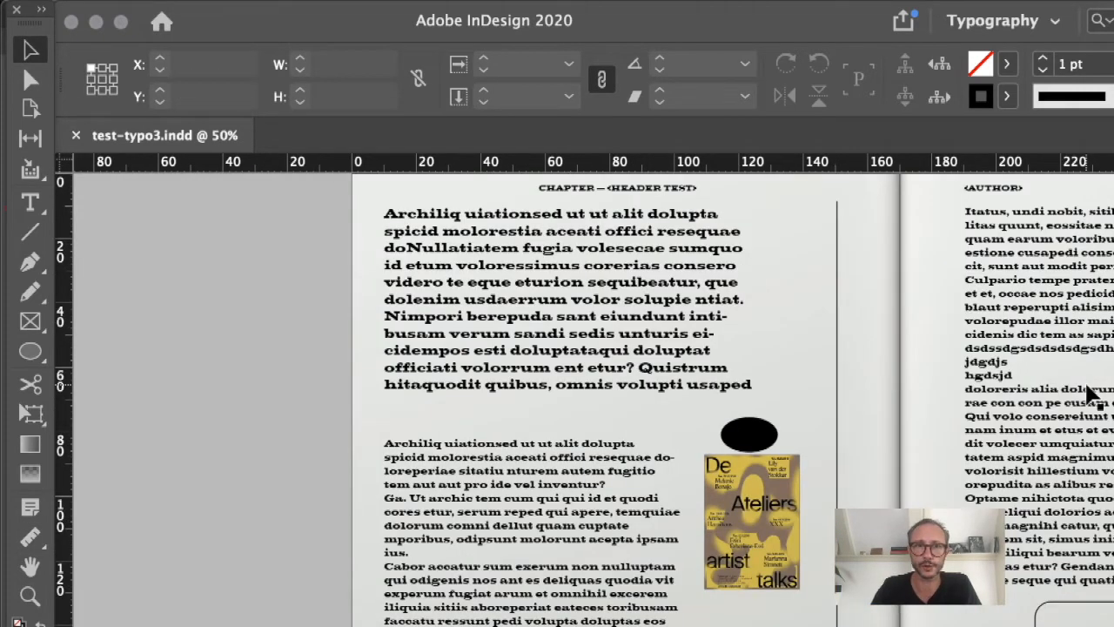
left_click_drag(877, 306, 862, 352)
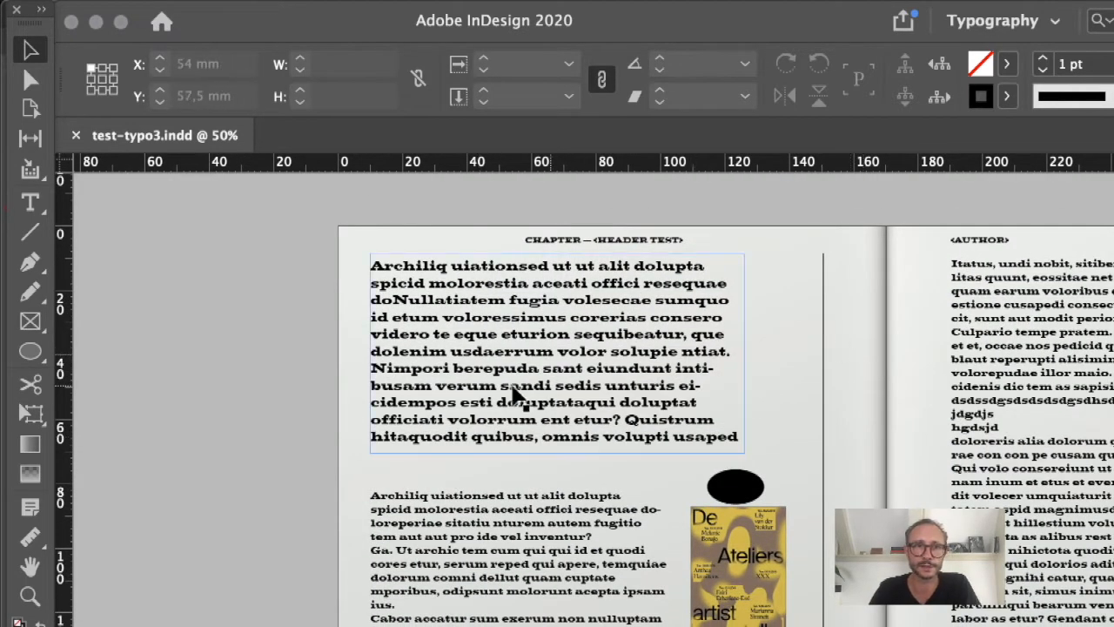
key("w")
left_click_drag(319, 231, 933, 575)
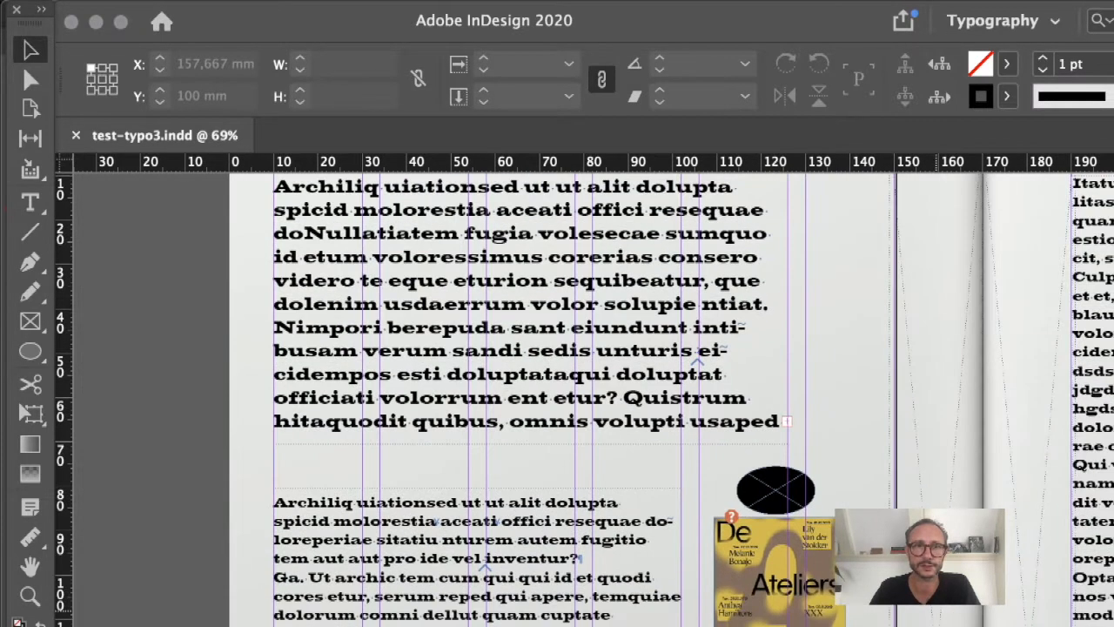
Examine the spread's text frames, baseline grid, images and footnote column from the header down to the lower margin
left_click(605, 396)
left_click(776, 368, "super")
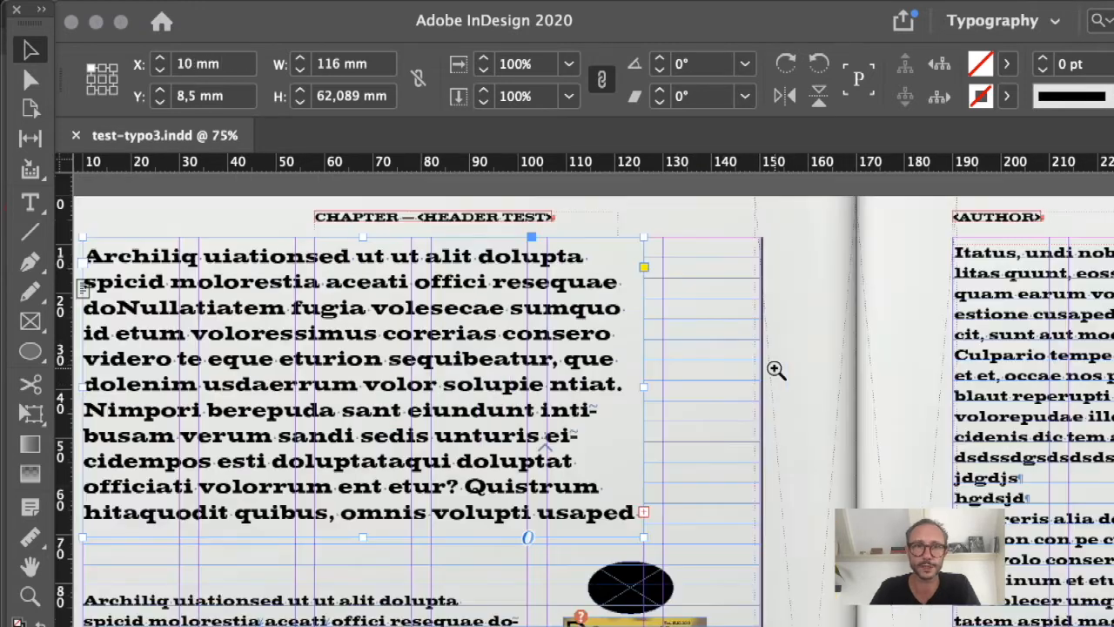
left_click_drag(758, 406, 811, 399)
left_click(810, 399, "super")
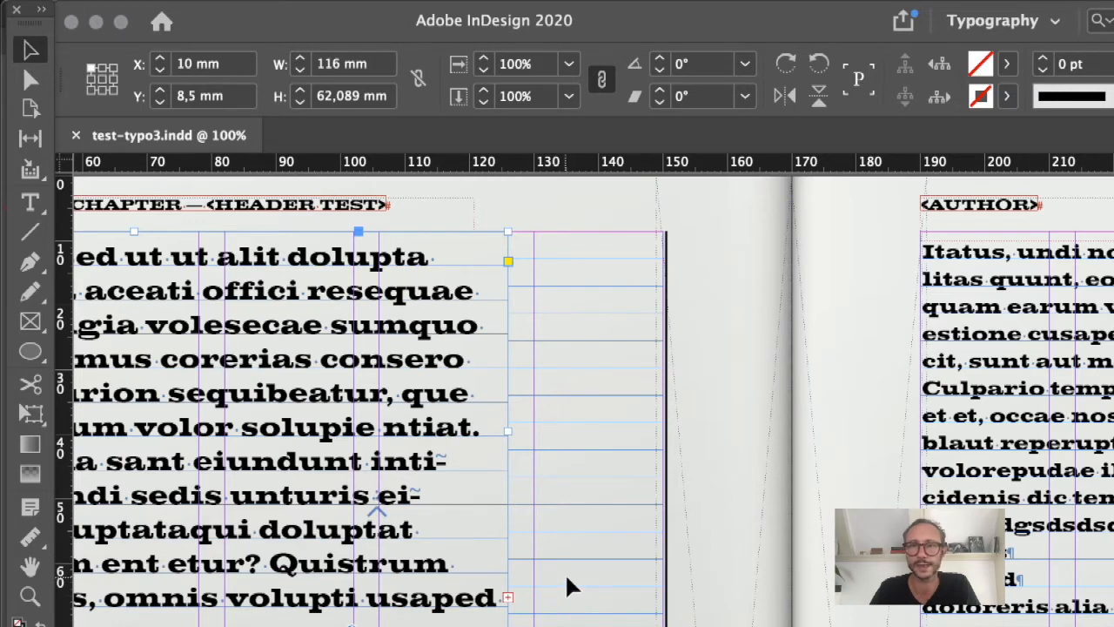
scroll(581, 499, "down", 5)
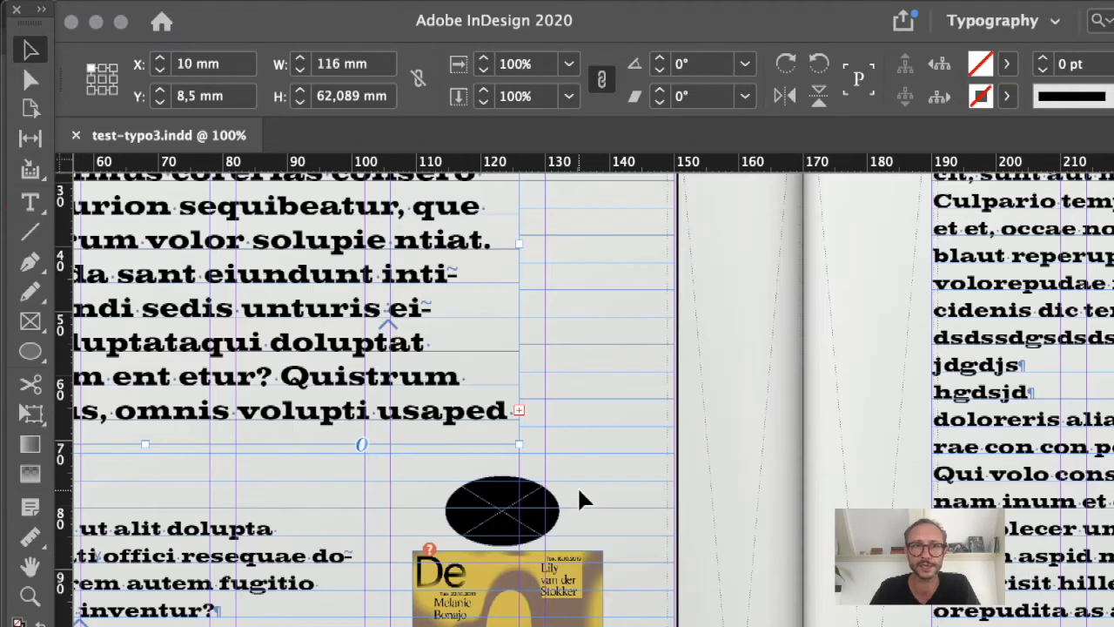
left_click(711, 514)
scroll(712, 513, "down", 7)
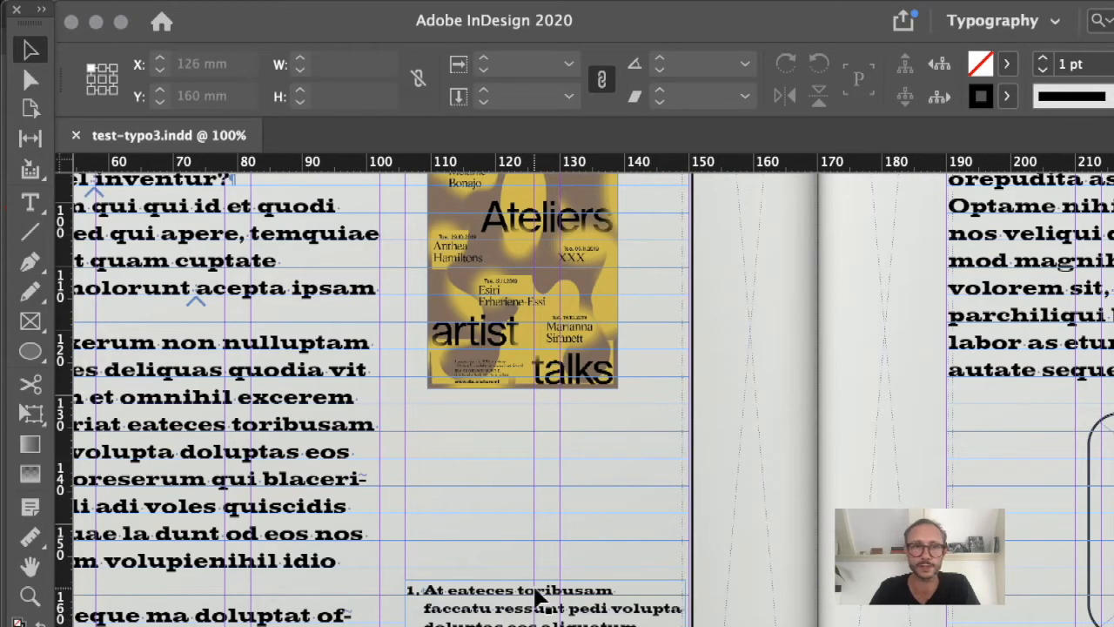
scroll(538, 597, "down", 6)
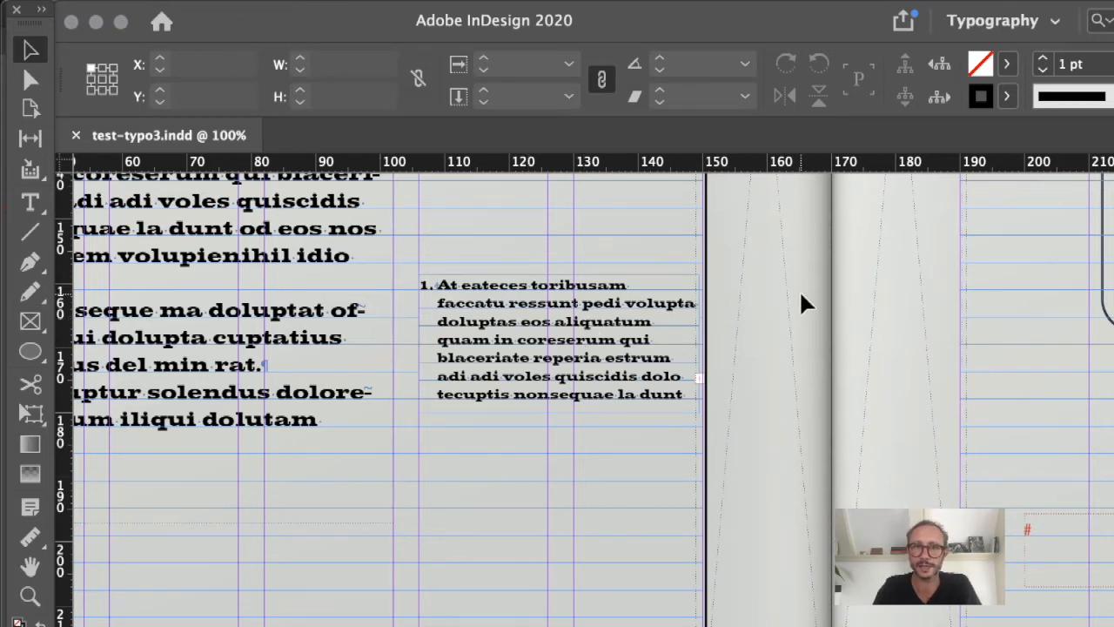
key("super+minus")
key("super+minus")
left_click_drag(739, 301, 699, 597)
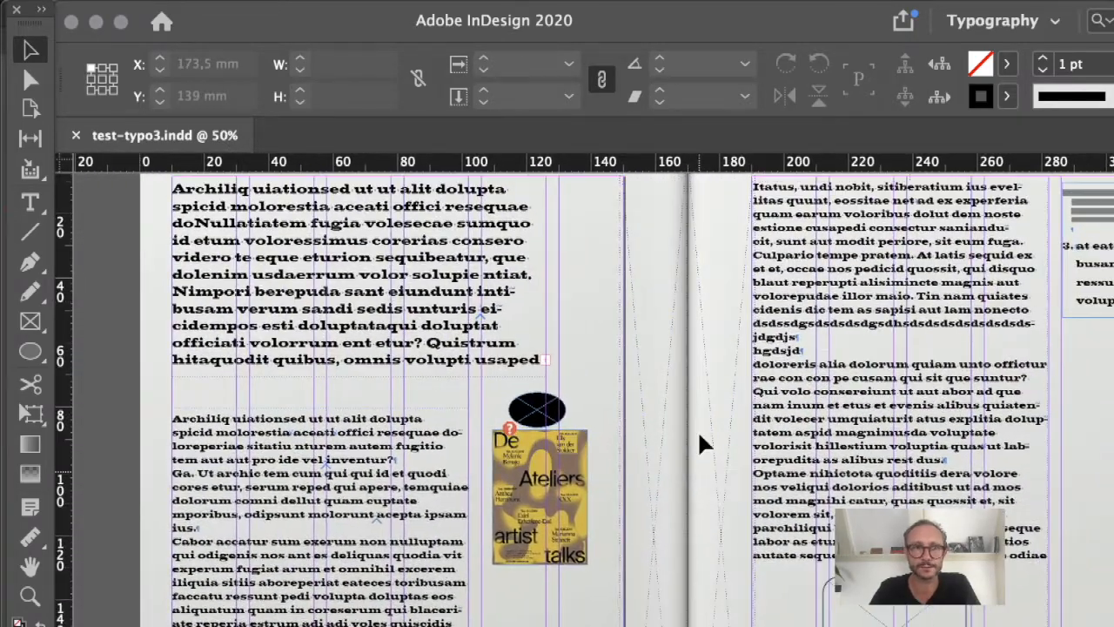
left_click_drag(667, 364, 666, 444)
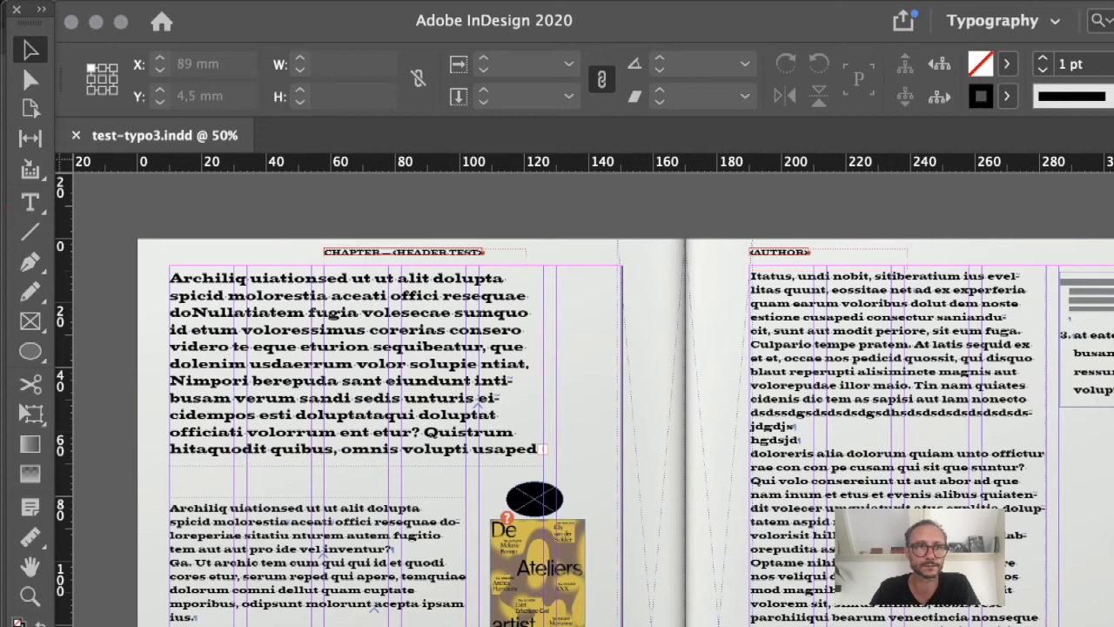
Create a new book file named class-book.indb in the Bureaublad folder
left_click(172, 3)
mouse_move(172, 12)
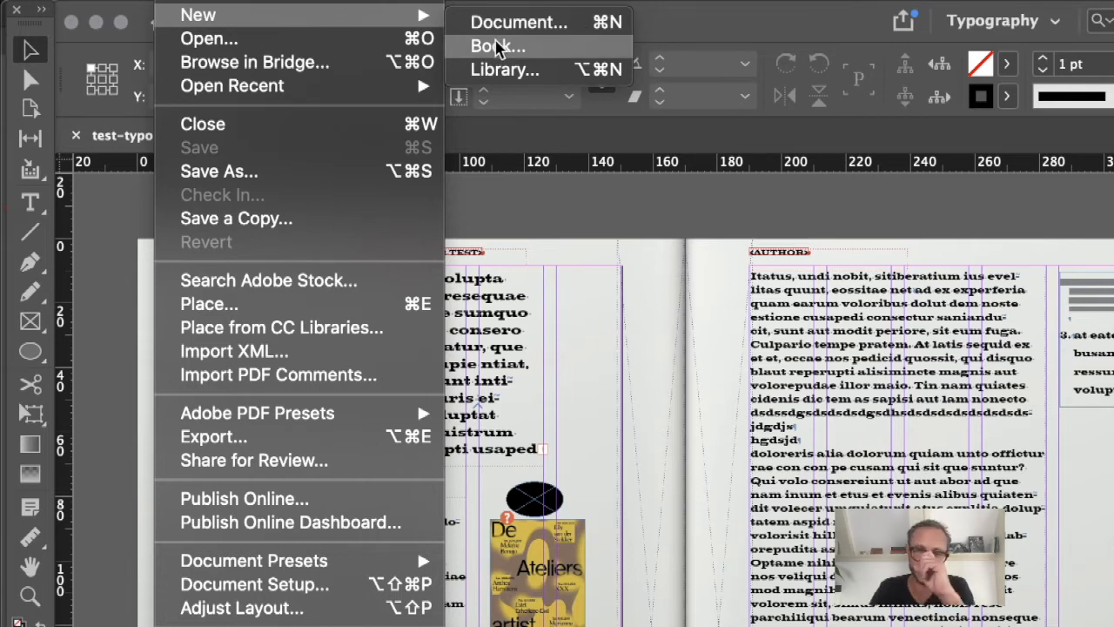
left_click(498, 46)
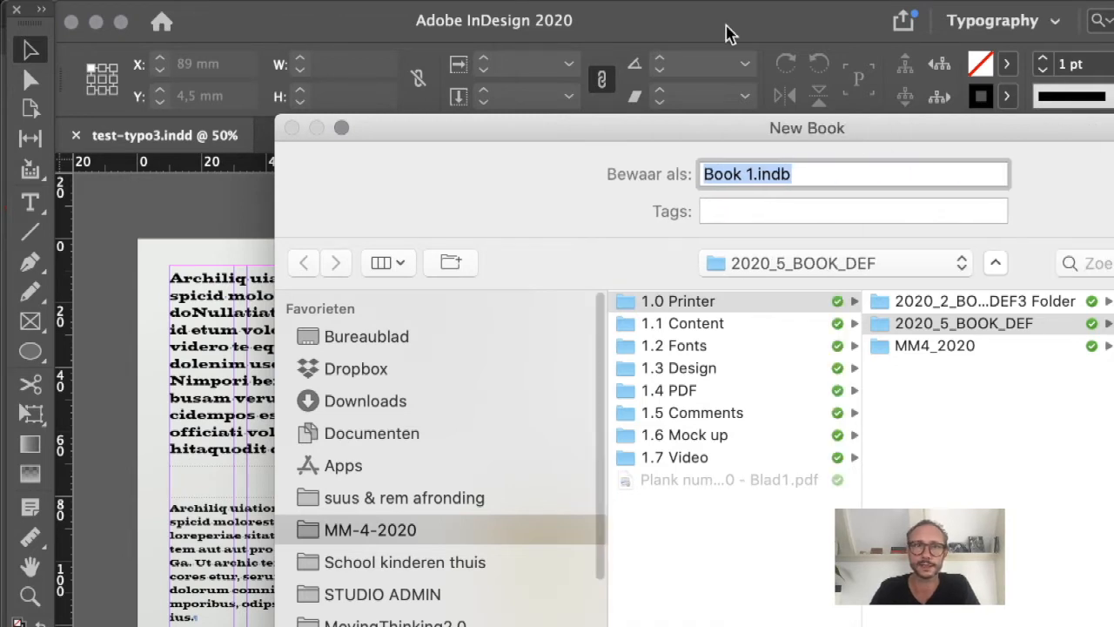
left_click_drag(687, 122, 517, 147)
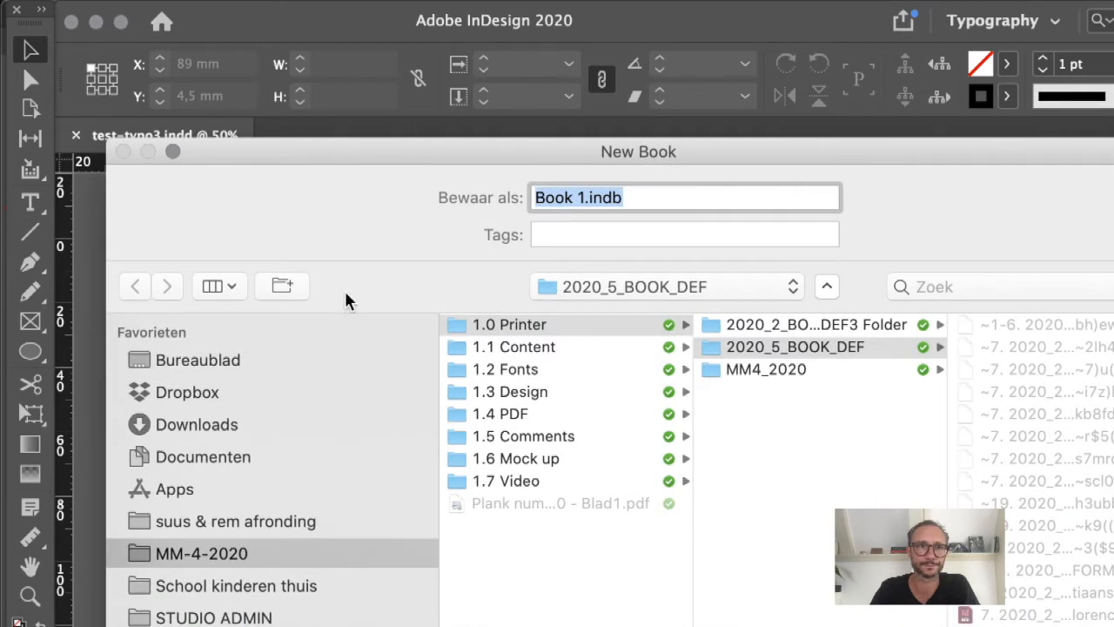
left_click(238, 360)
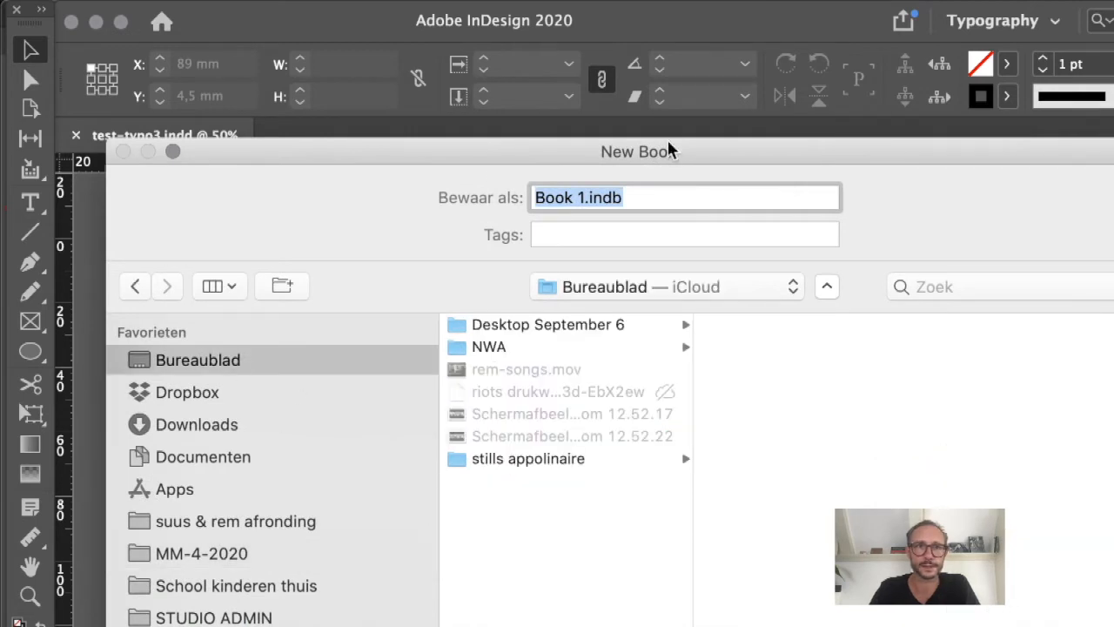
left_click(562, 197)
left_click_drag(583, 195, 480, 203)
type("claas")
key("BackSpace")
key("BackSpace")
type("ss-book")
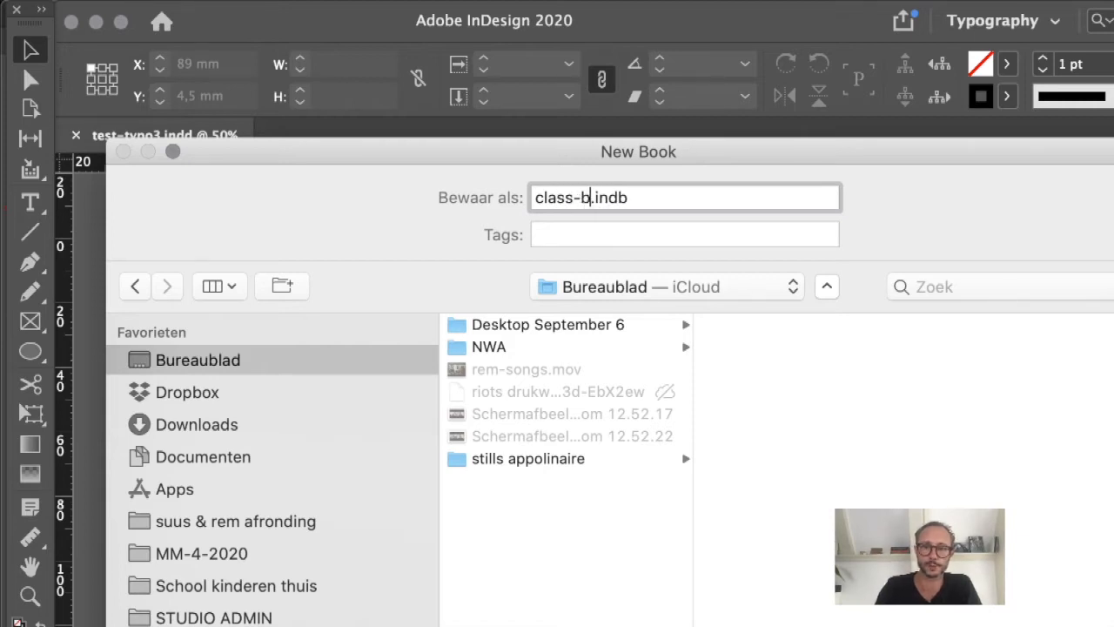
key("Return")
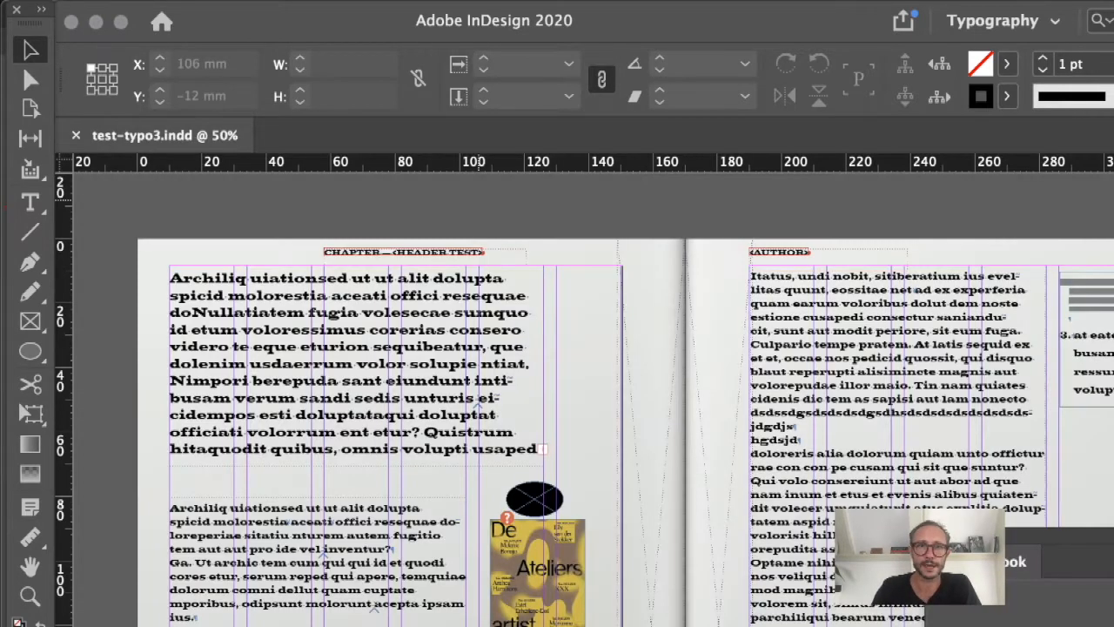
Add test-typo3.indd from the GDA 3rd typo Workshop folder to the class-book book
left_click_drag(1096, 533, 485, 198)
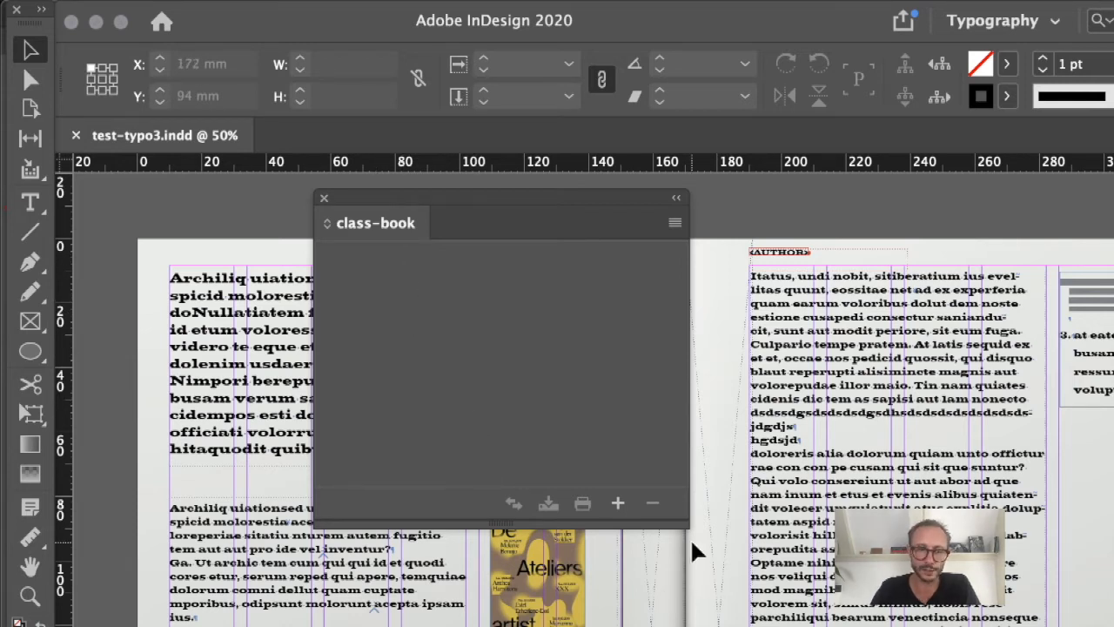
left_click(618, 504)
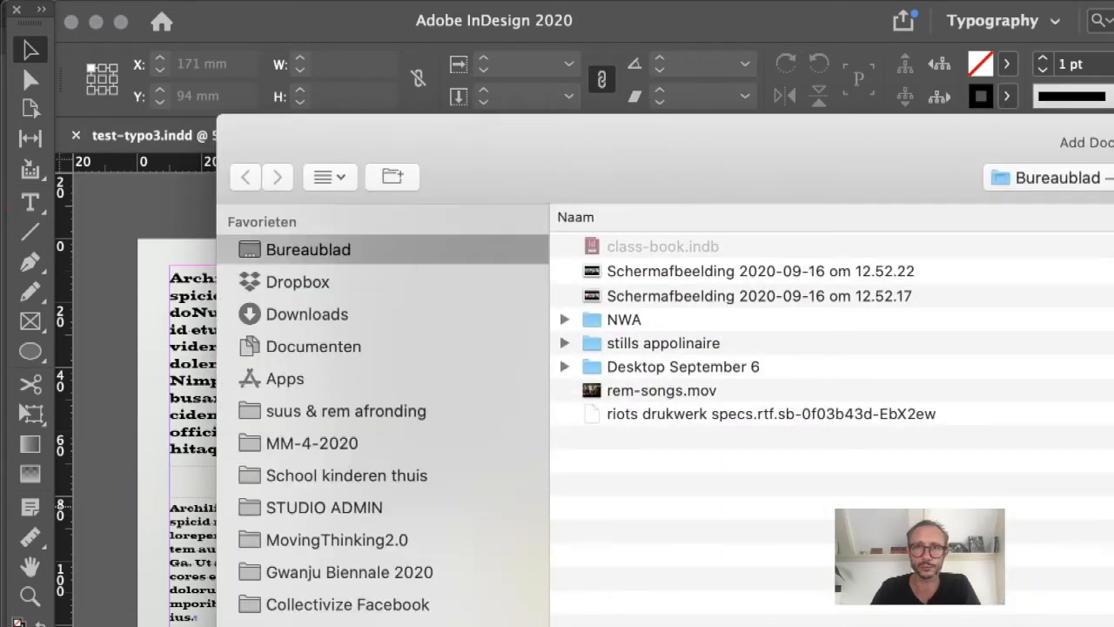
left_click(1057, 177)
left_click(1053, 288)
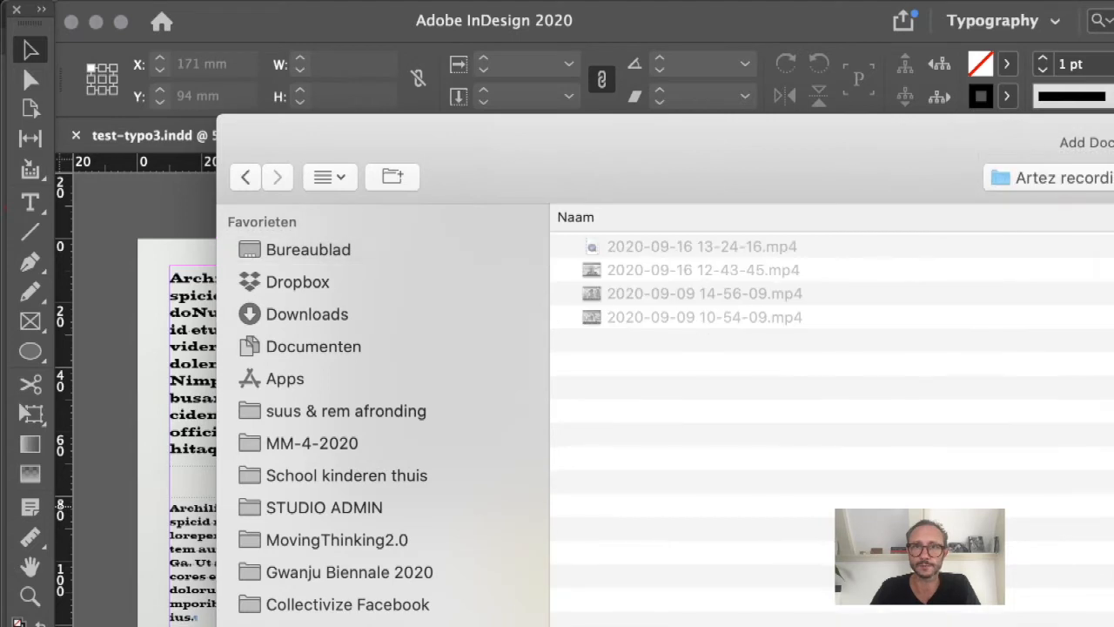
left_click(1063, 178)
left_click(1042, 341)
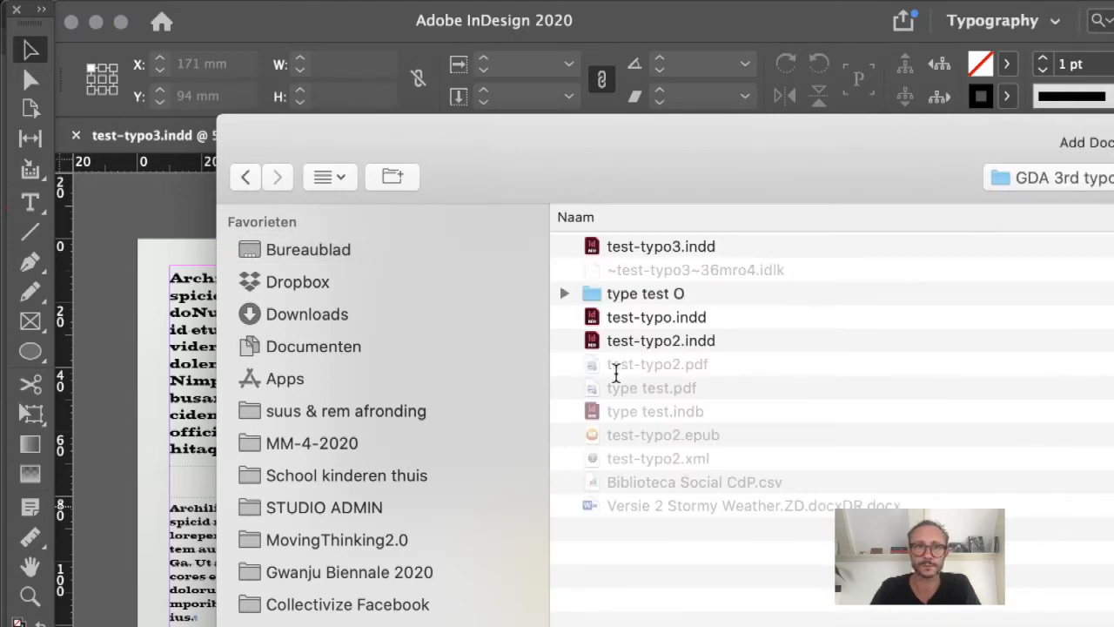
left_click(674, 244)
key("Return")
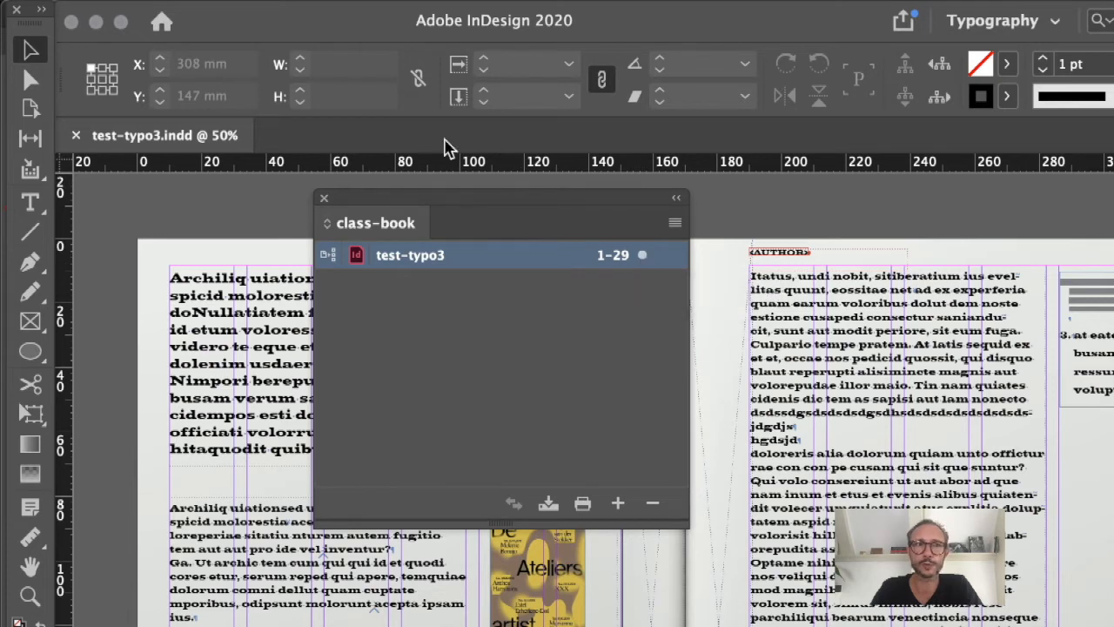
Add the documents test-typo.indd and test-typo2.indd to the class-book book
left_click(413, 355)
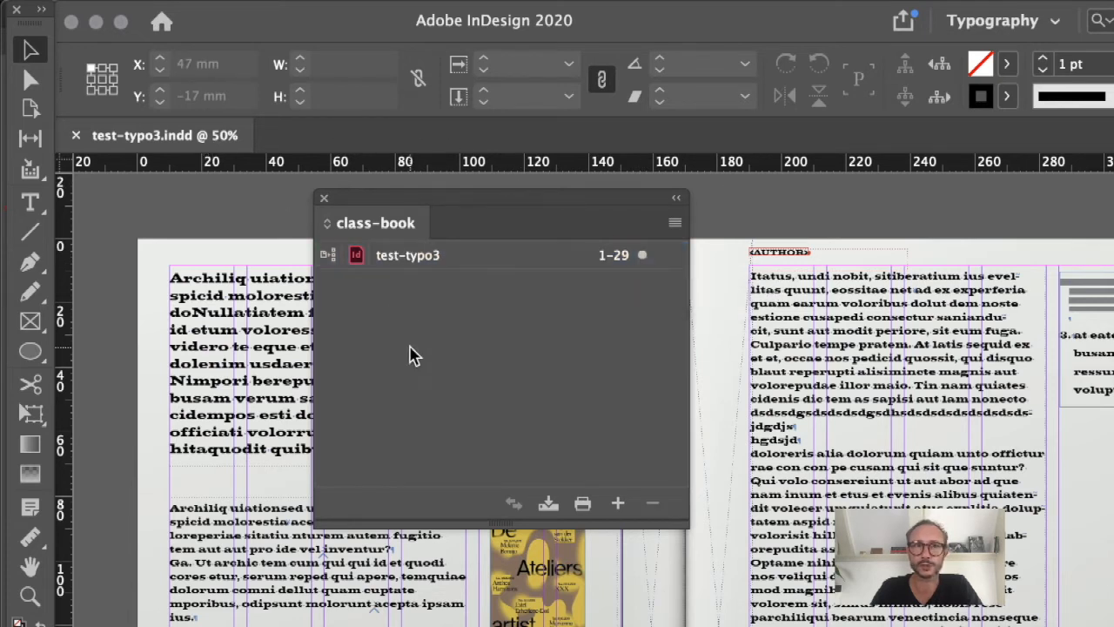
left_click(617, 503)
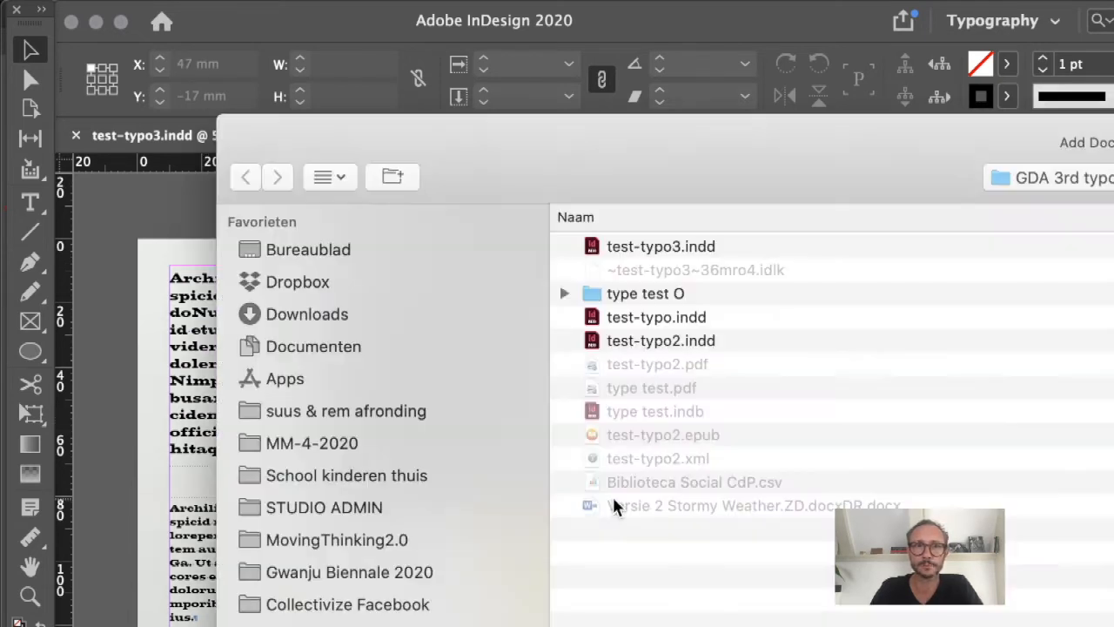
left_click(701, 319)
left_click(689, 341, "shift")
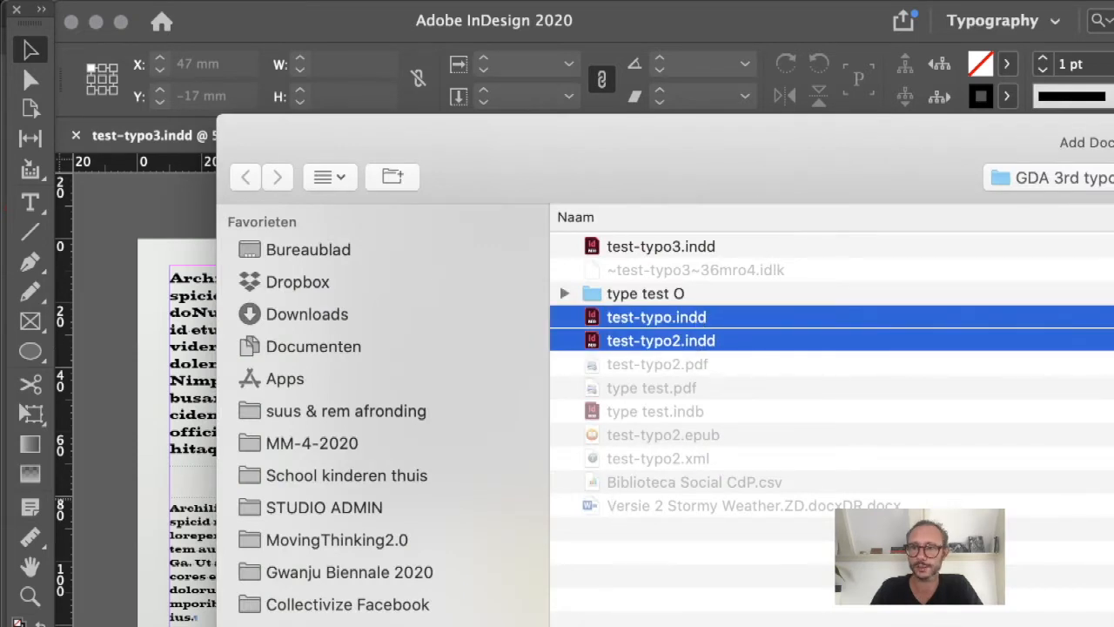
key("Return")
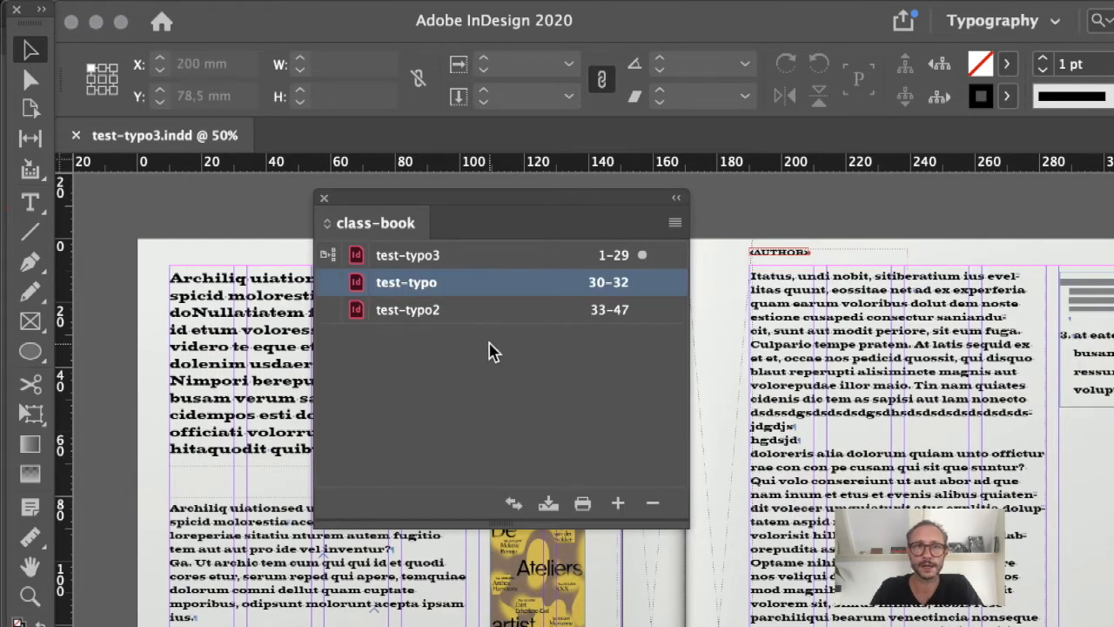
left_click(489, 350)
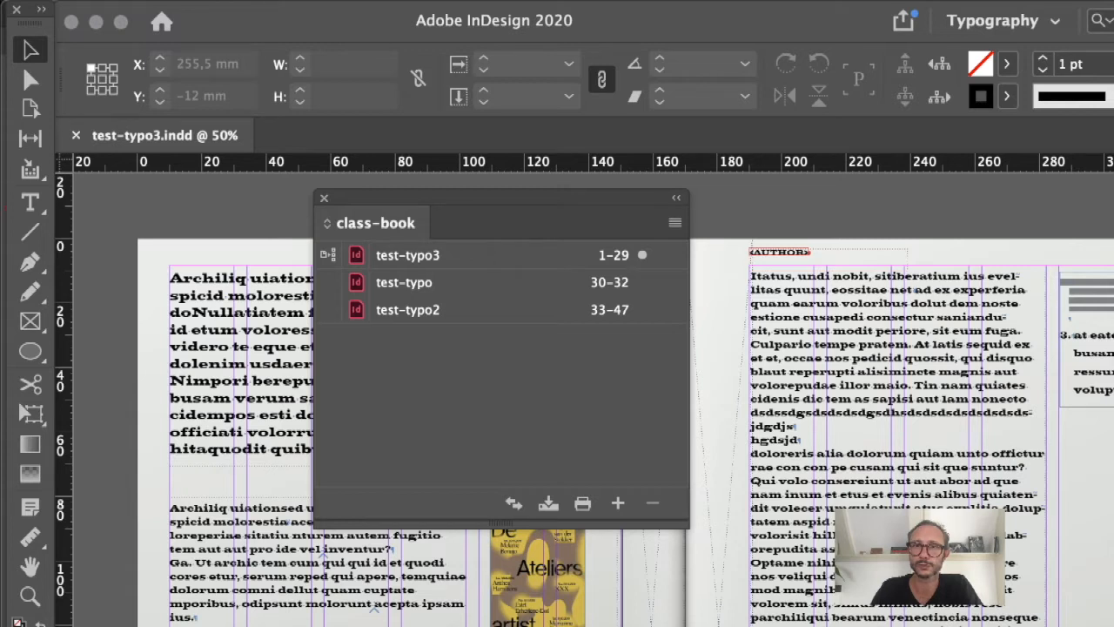
Review the page numbering settings in the Numbering & Section Options for page 1 of test-typo3
key("super+F12")
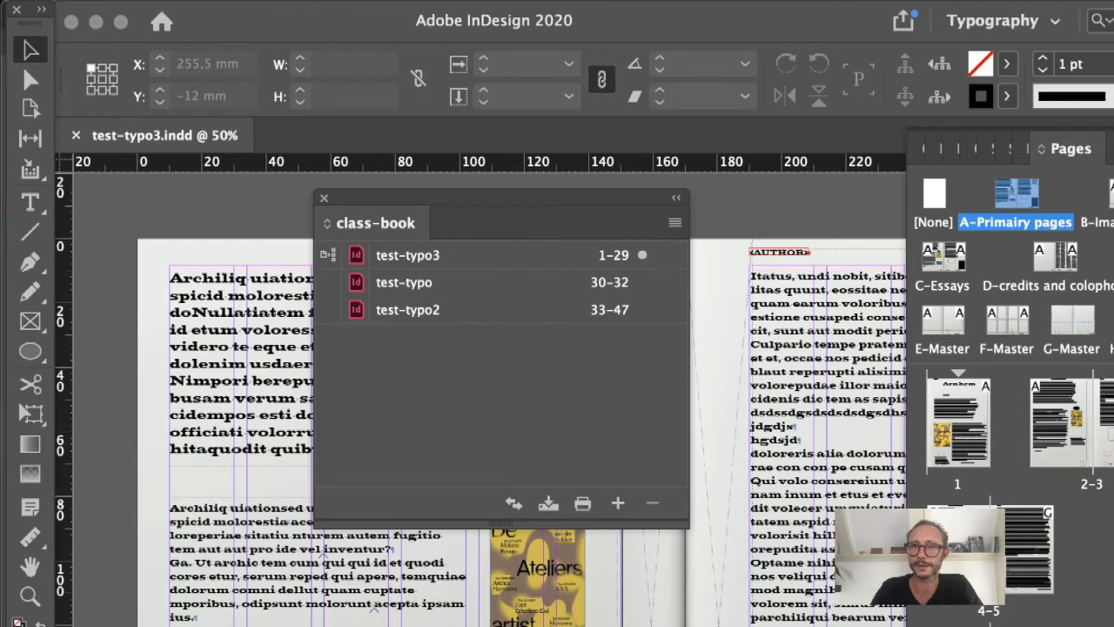
left_click(964, 424)
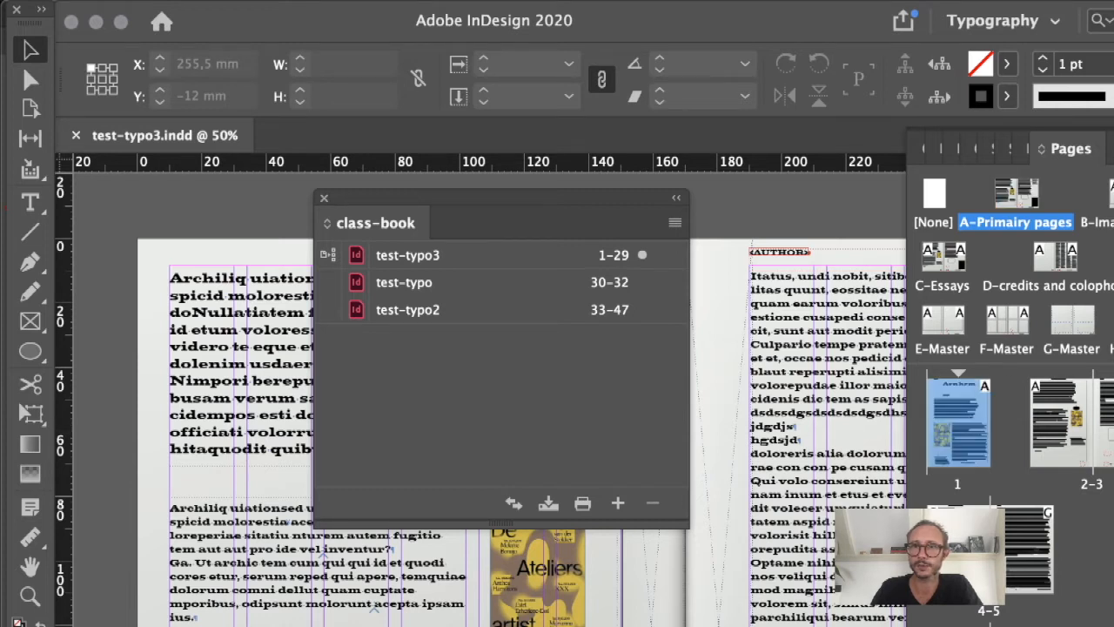
left_click_drag(1067, 402, 657, 174)
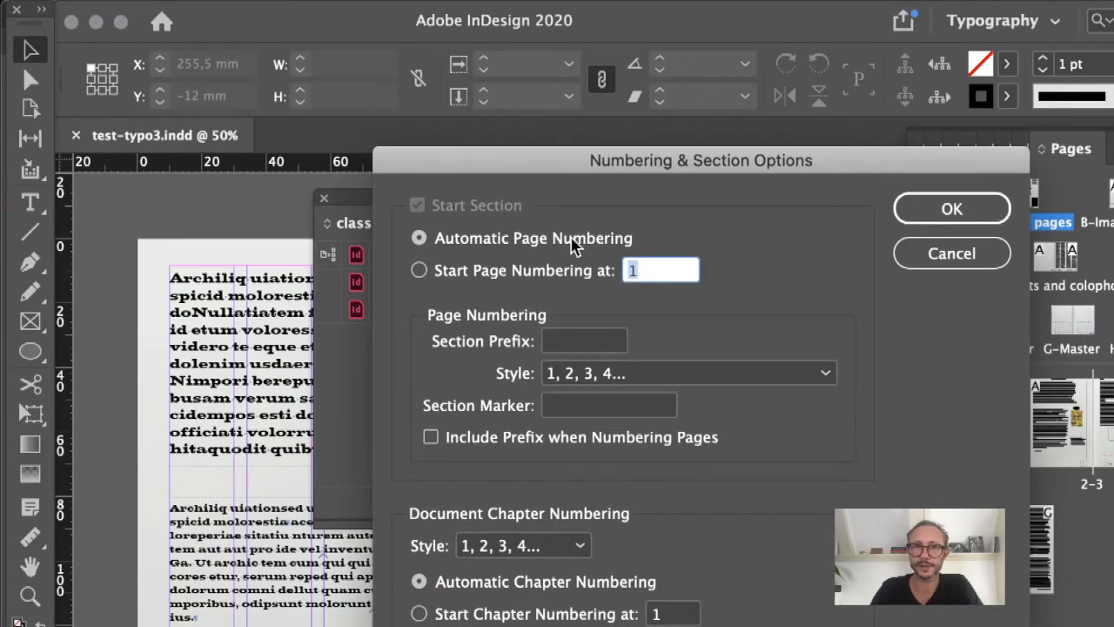
left_click(938, 252)
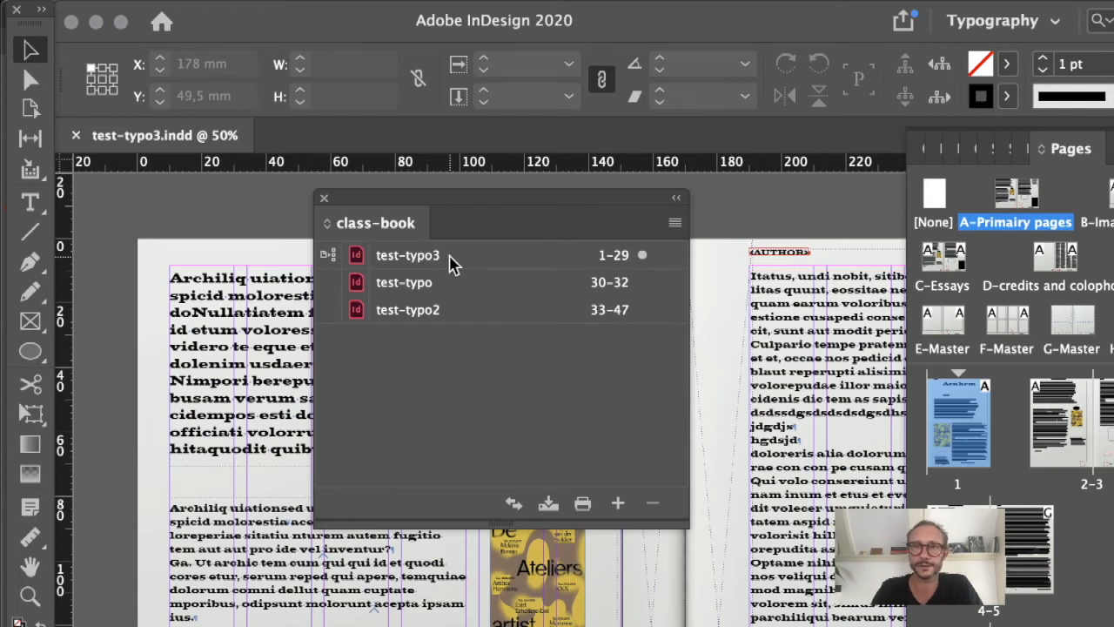
left_click(390, 284)
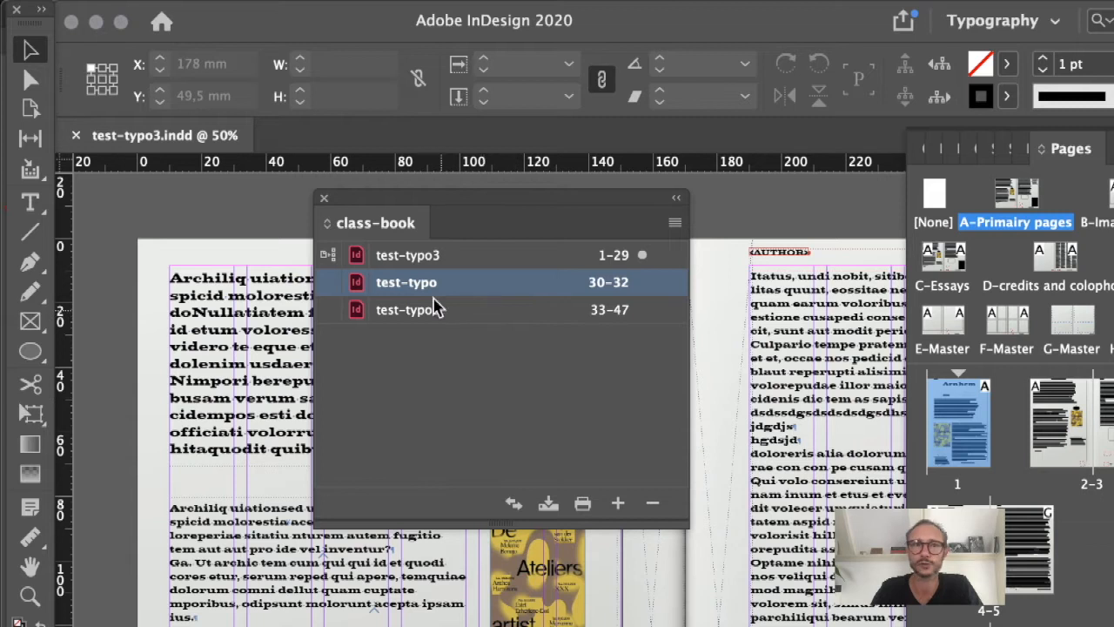
left_click(404, 311)
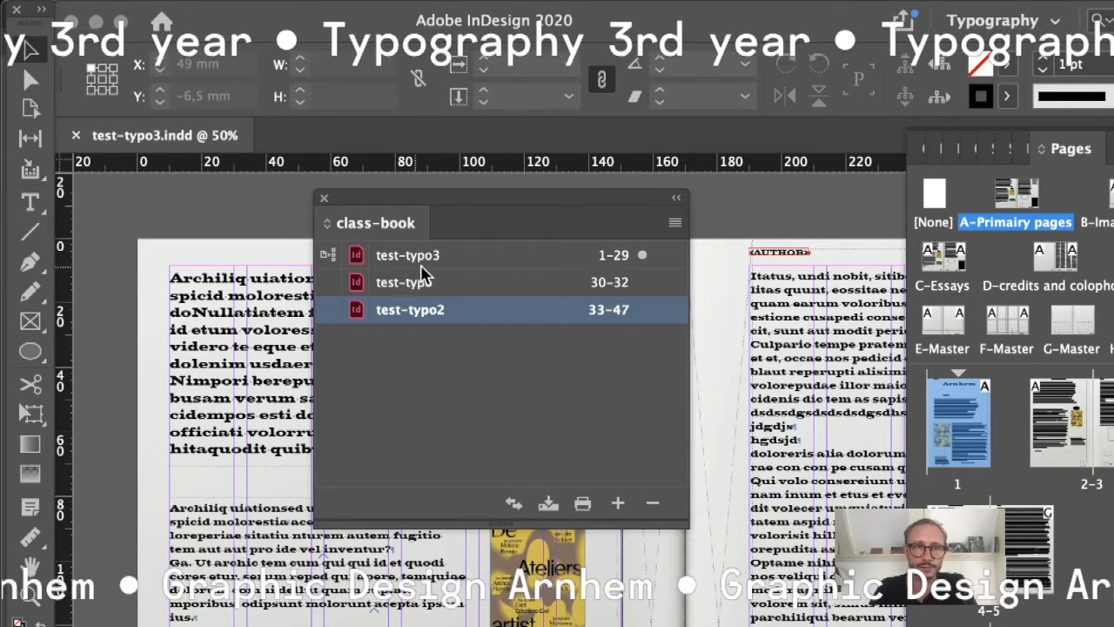
left_click(402, 348)
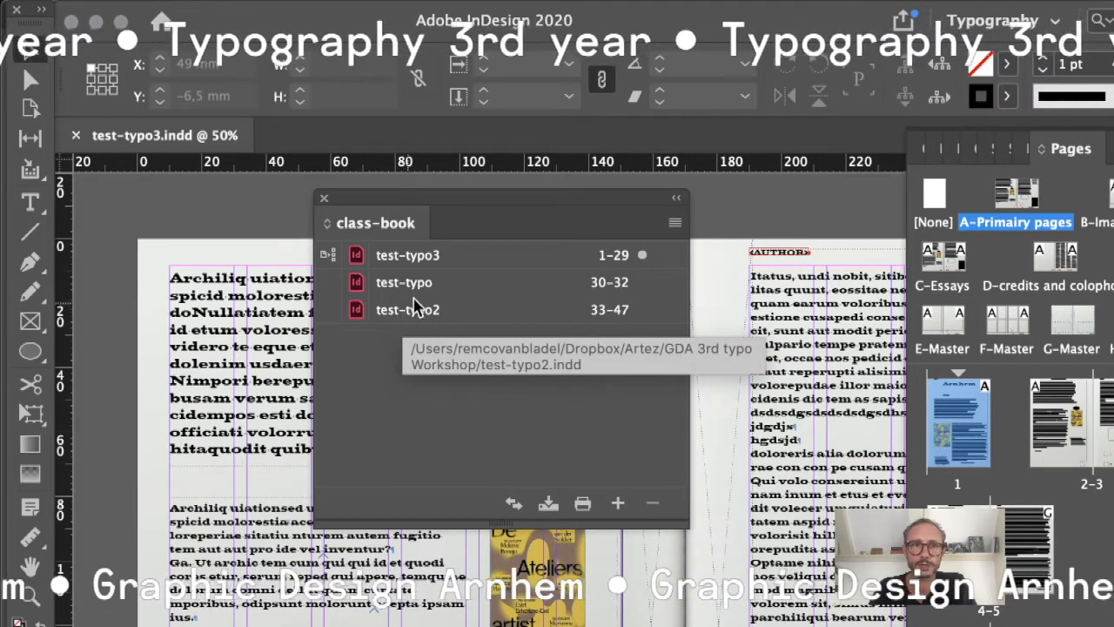
Move the test-typo document below test-typo2 in the class-book book
left_click_drag(380, 289, 381, 331)
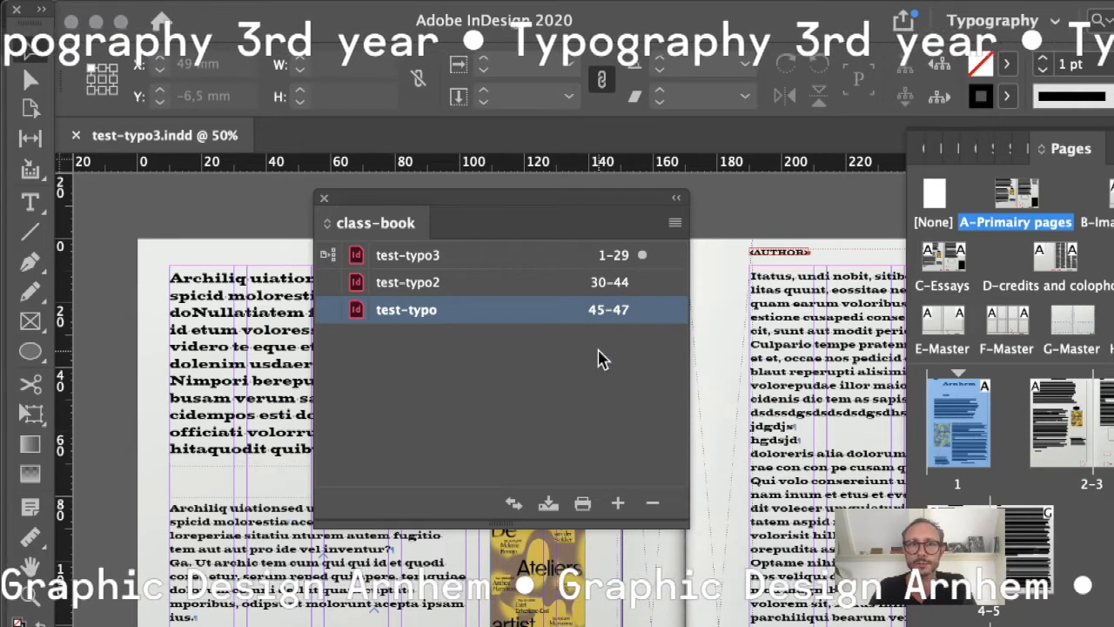
left_click(505, 360)
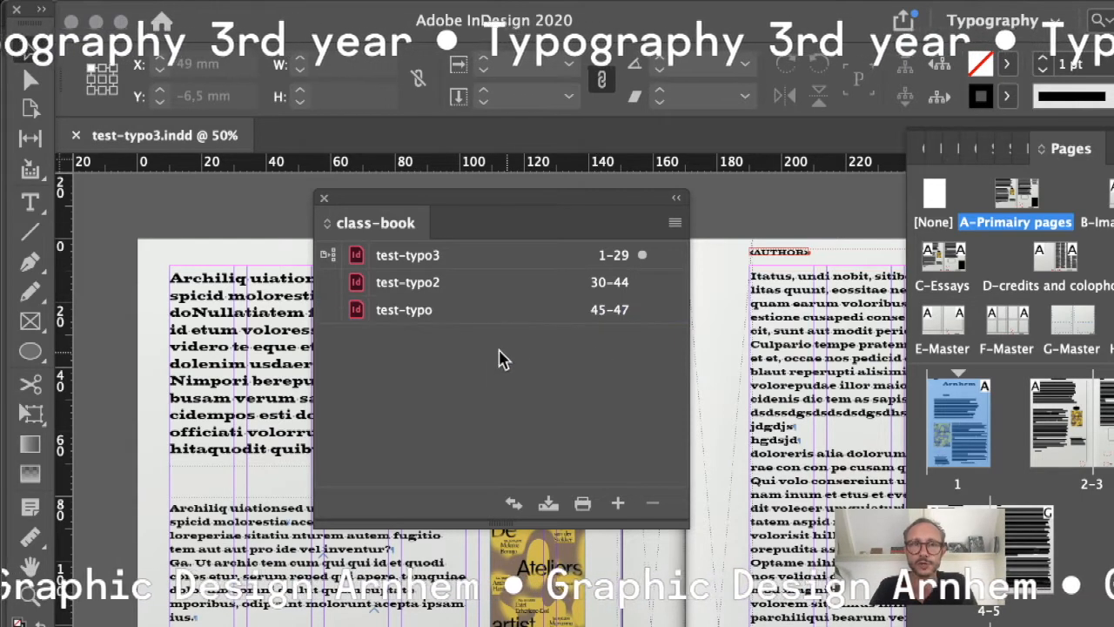
Open test-typo from the class-book book, check its page numbering, and close the document again
double_click(422, 317)
left_click(921, 435)
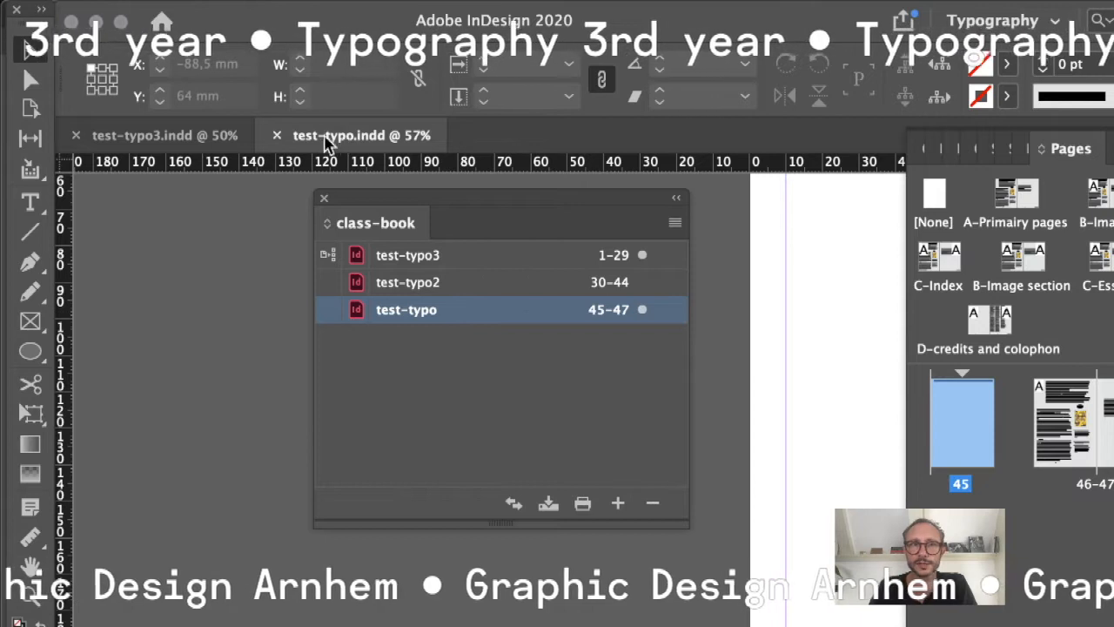
left_click_drag(413, 204, 368, 291)
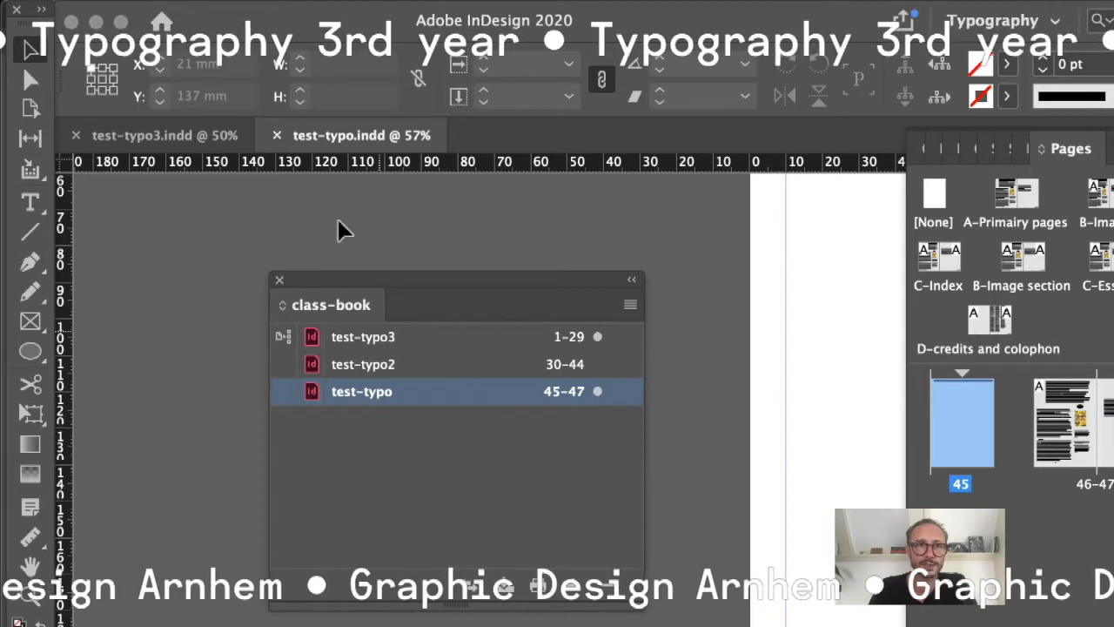
left_click(277, 137)
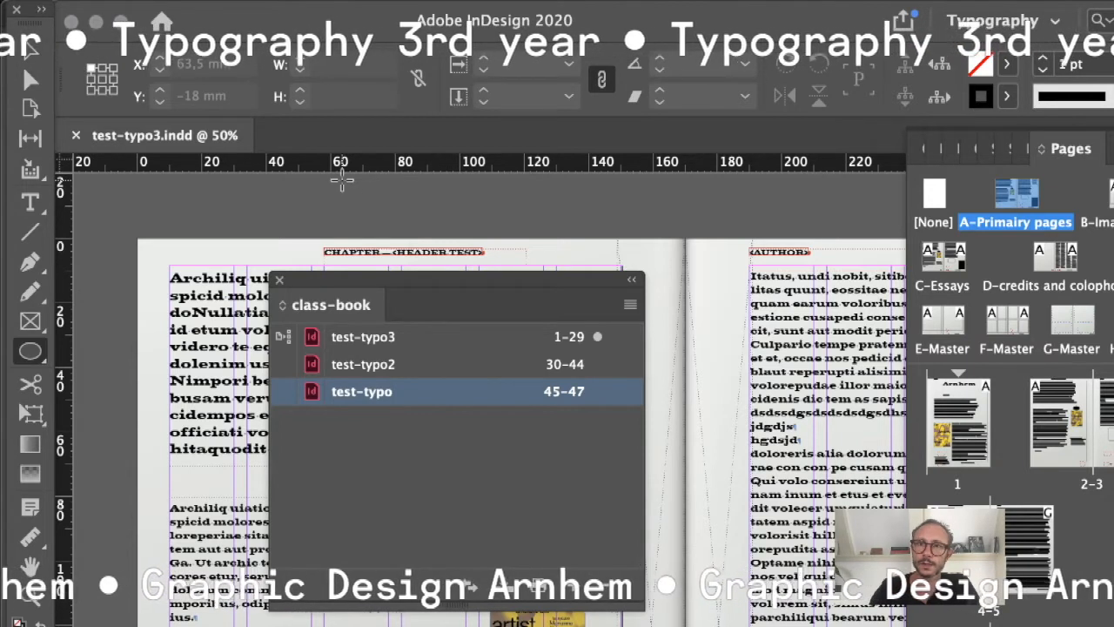
key("k")
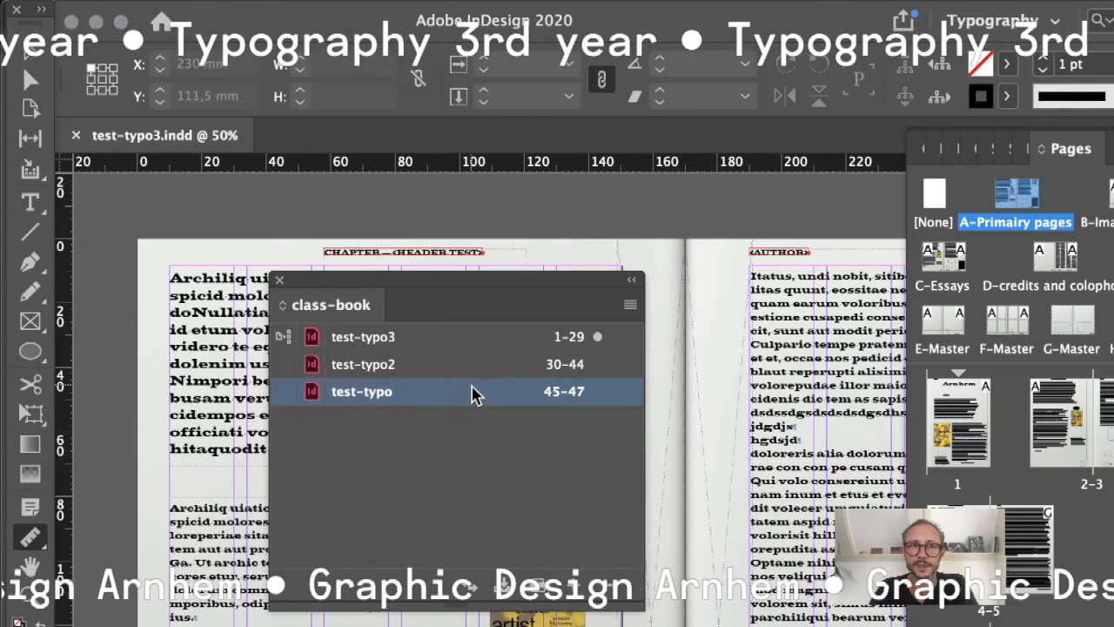
Include Master Pages in the book's Synchronize Options, with test-typo3 as the style source
left_click(366, 339)
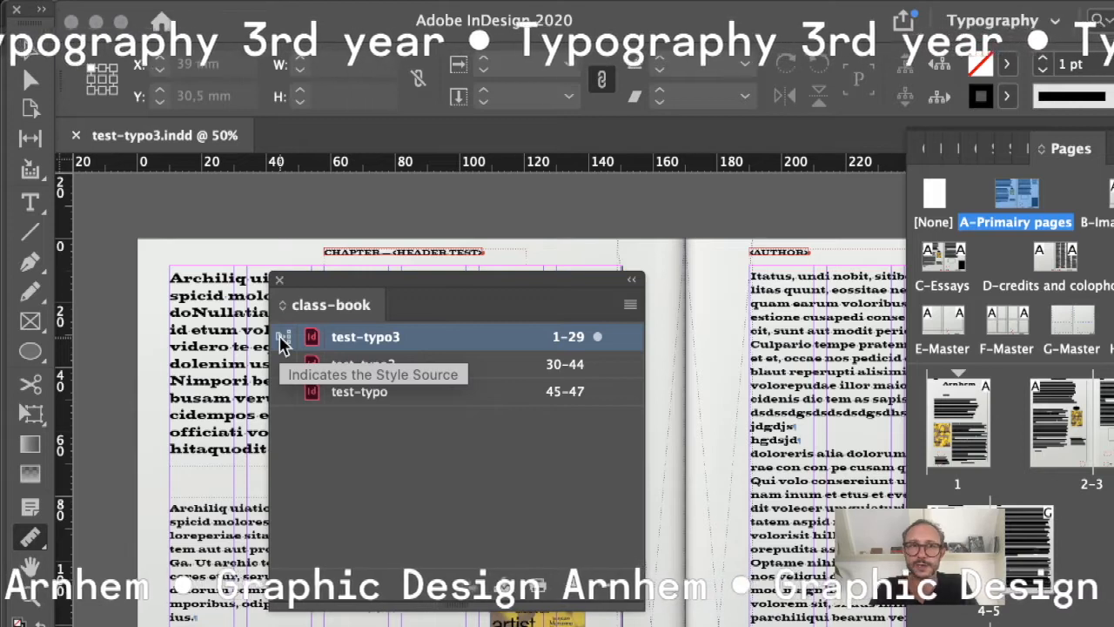
left_click(630, 304)
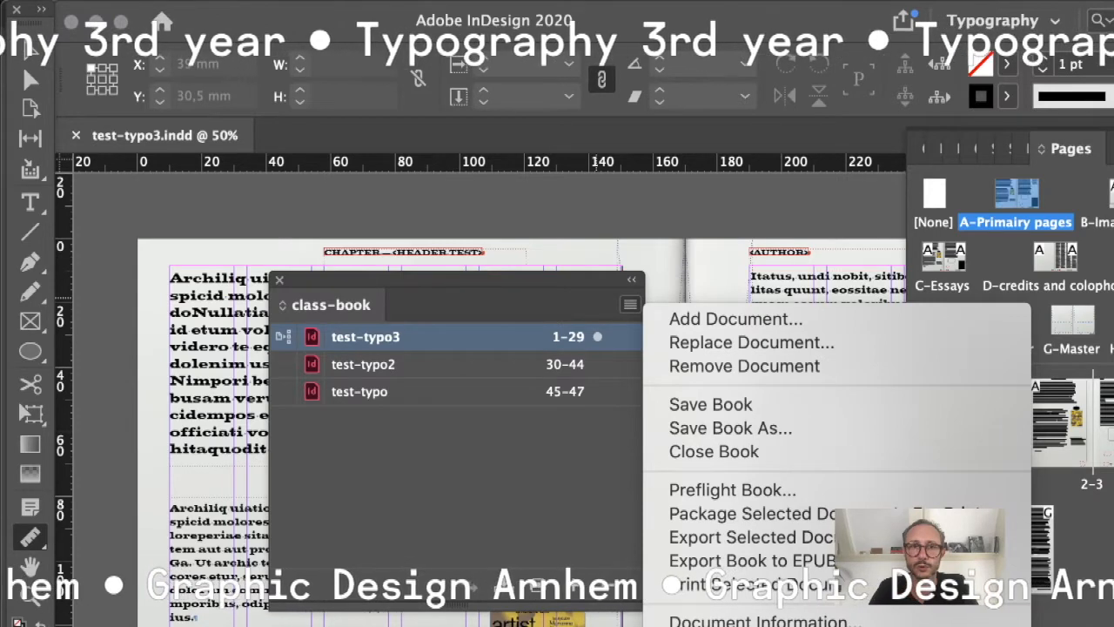
left_click(757, 625)
left_click_drag(992, 460, 383, 164)
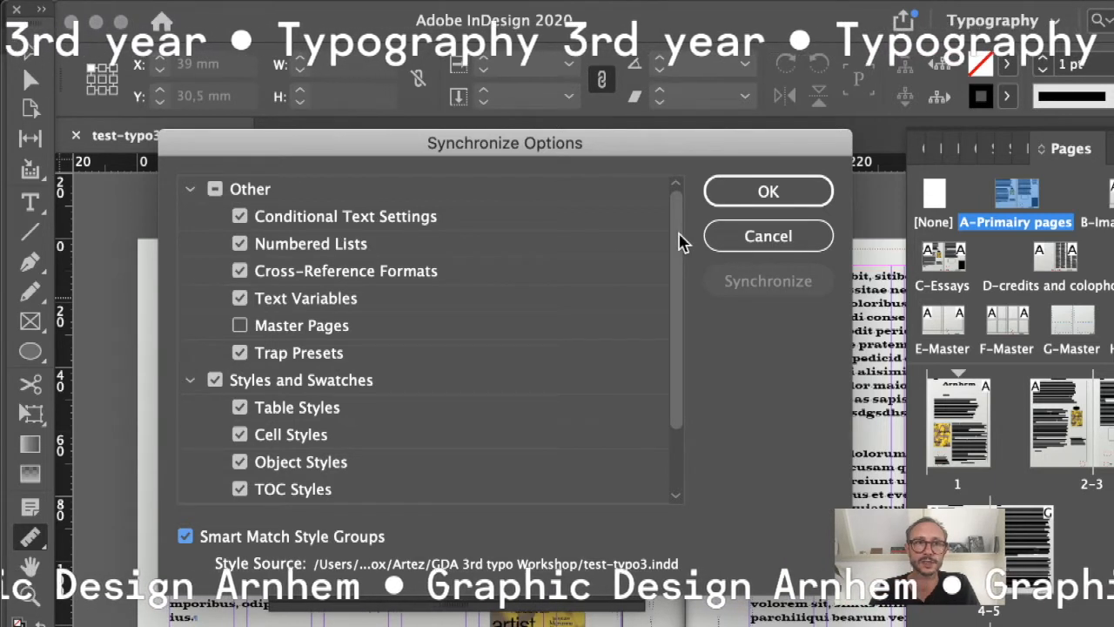
scroll(677, 248, "down", 1)
scroll(677, 248, "down", 1)
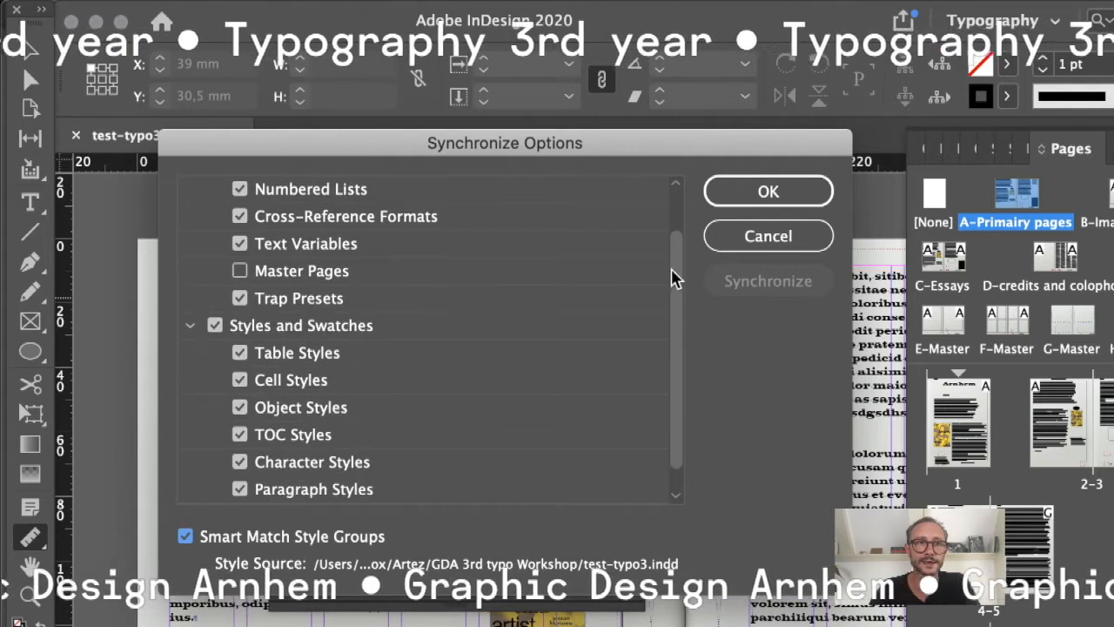
left_click(241, 272)
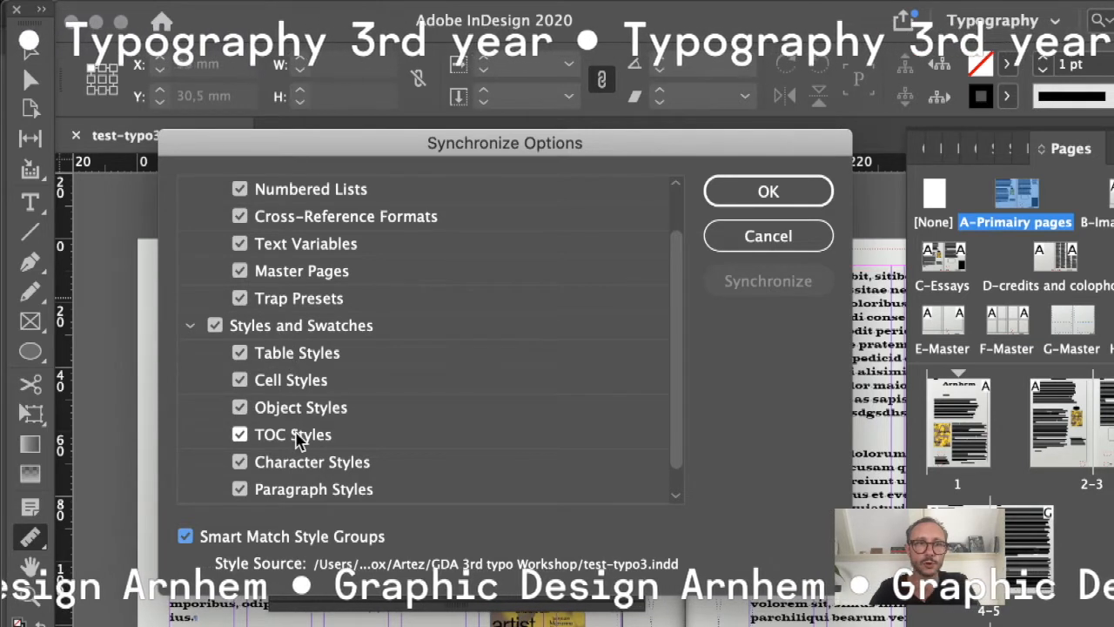
scroll(300, 437, "down", 1)
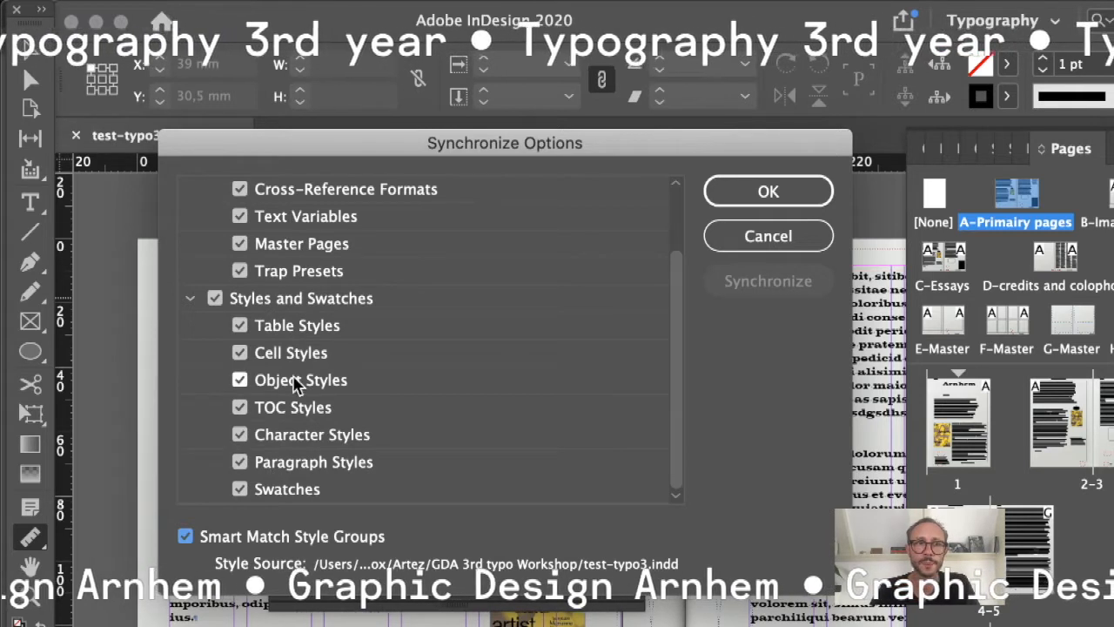
left_click(742, 197)
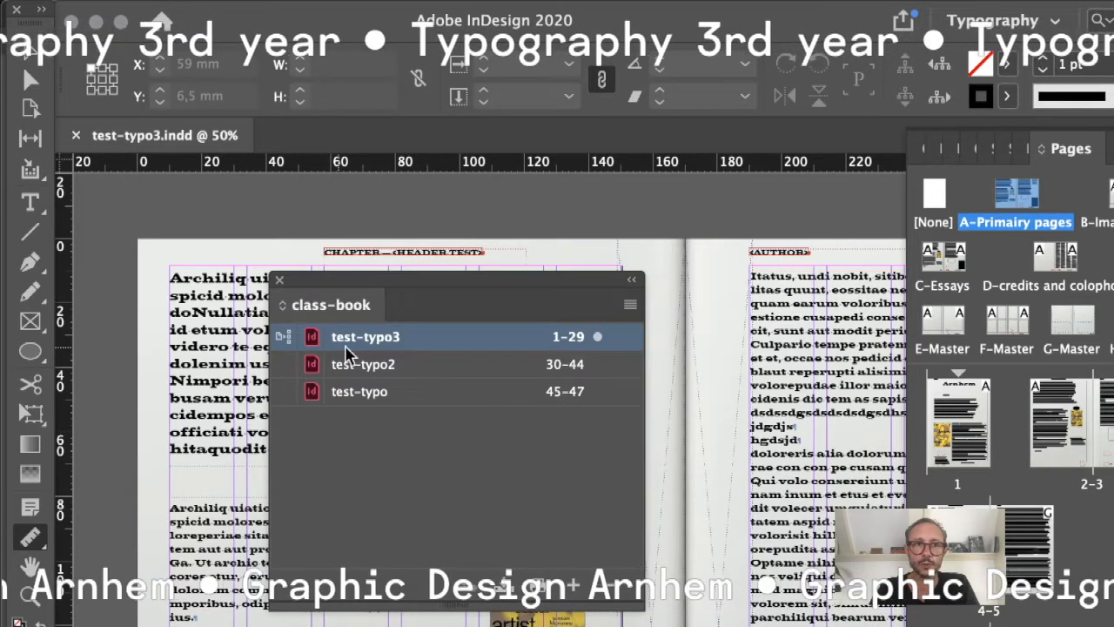
Open test-typo2 from the class-book book and examine the text styling and layout on spread 30-31
double_click(360, 365)
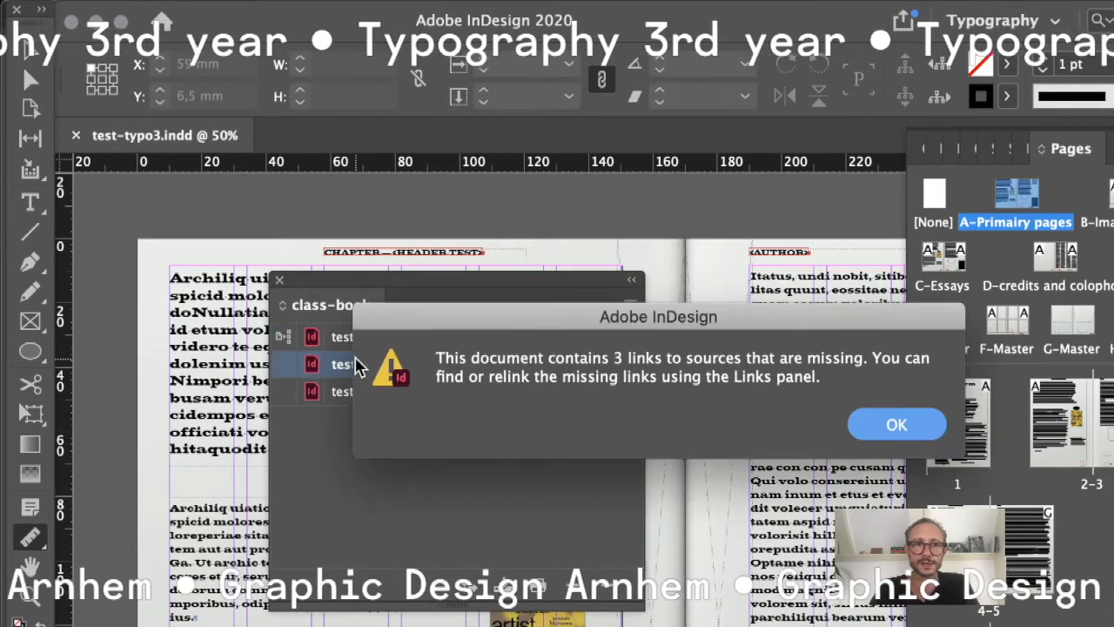
left_click(898, 424)
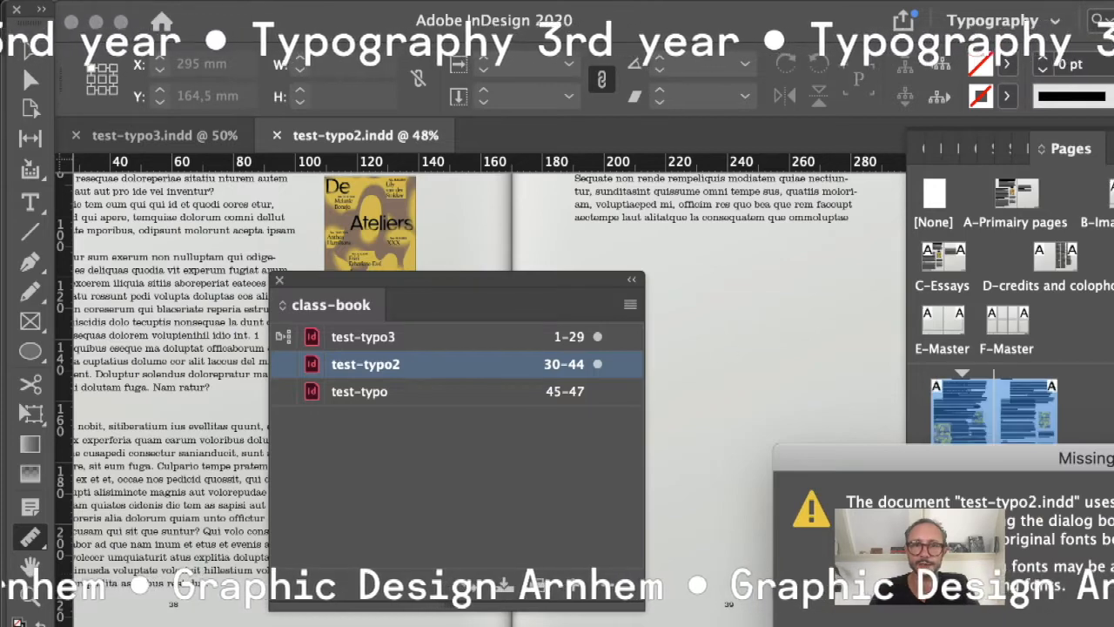
key("Return")
scroll(775, 457, "up", 6)
scroll(774, 457, "left", 3)
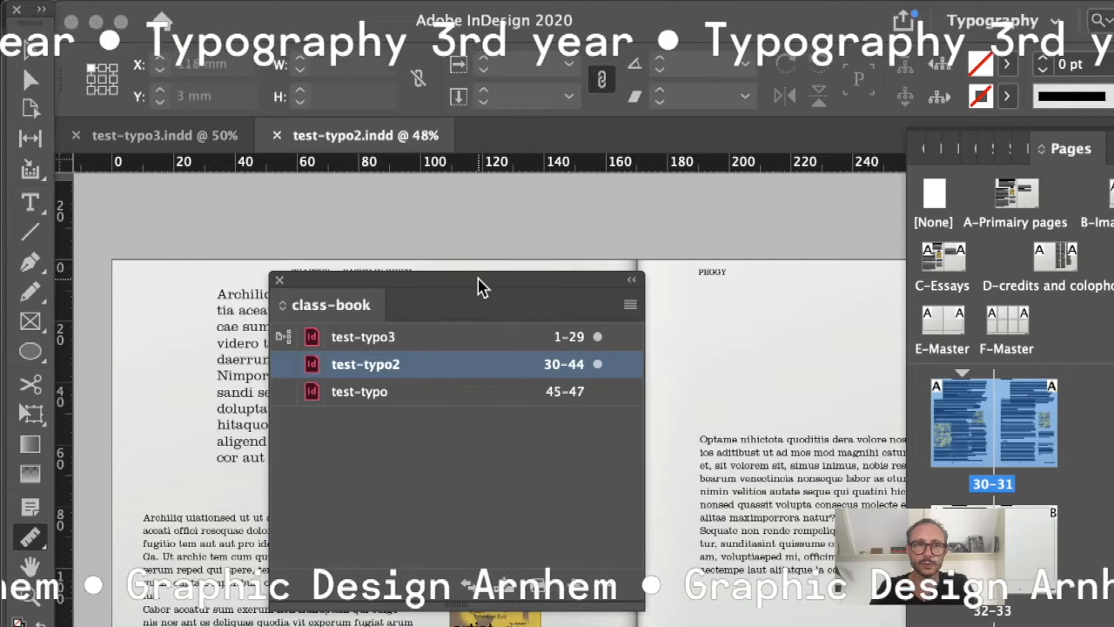
left_click_drag(481, 286, 997, 368)
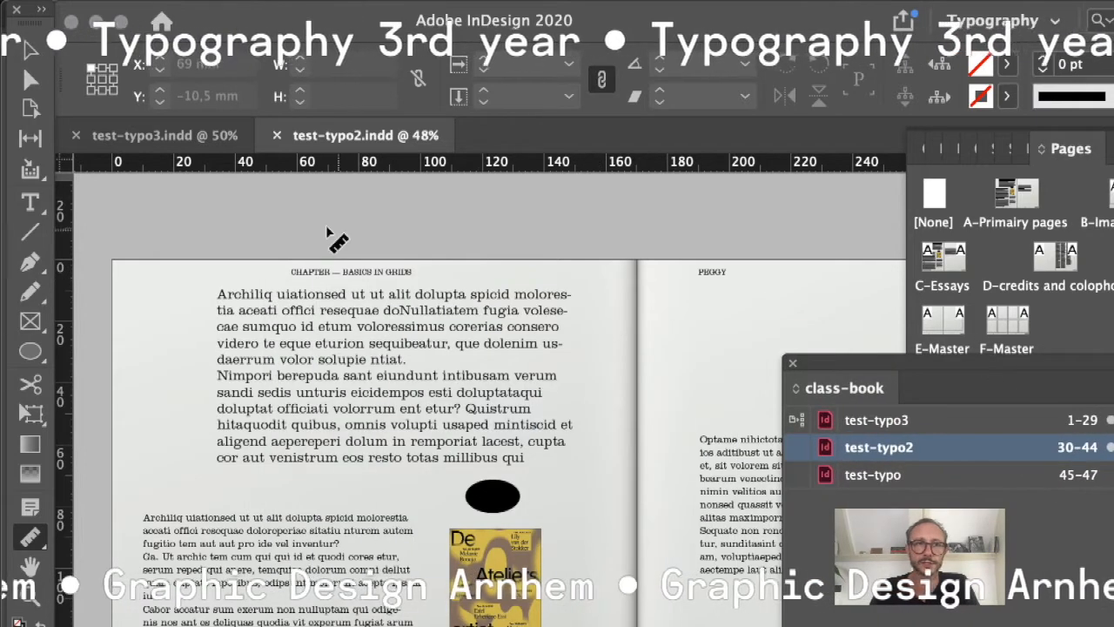
left_click_drag(102, 239, 714, 626)
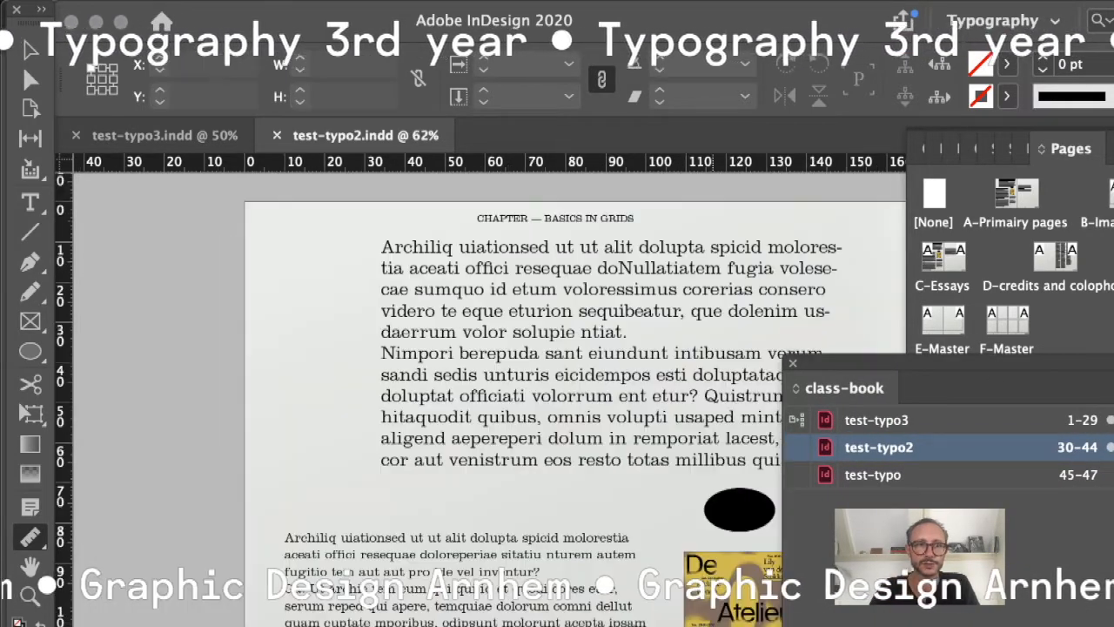
left_click_drag(612, 626, 459, 602)
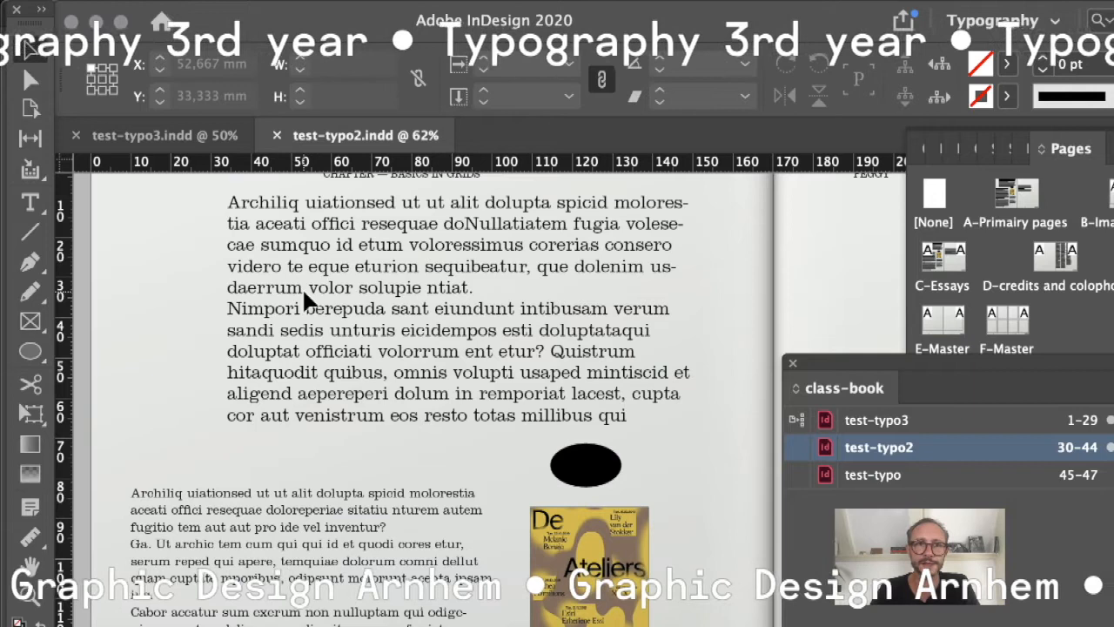
scroll(465, 307, "down", 1)
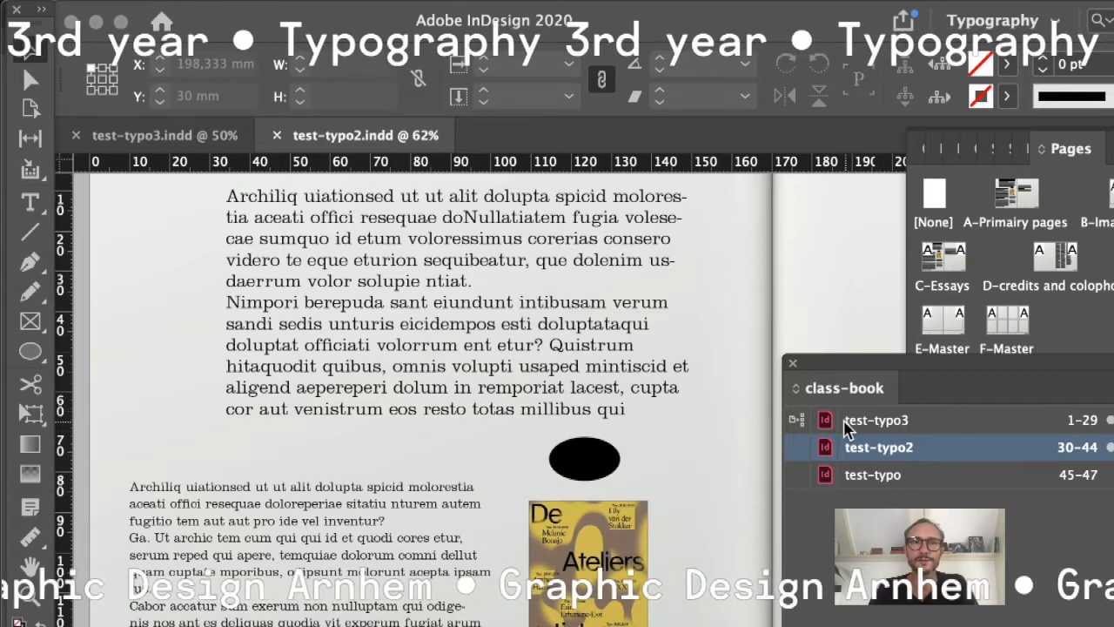
Switch to test-typo3 in preview mode and examine its text styling and layout for comparison with test-typo2
left_click(172, 144)
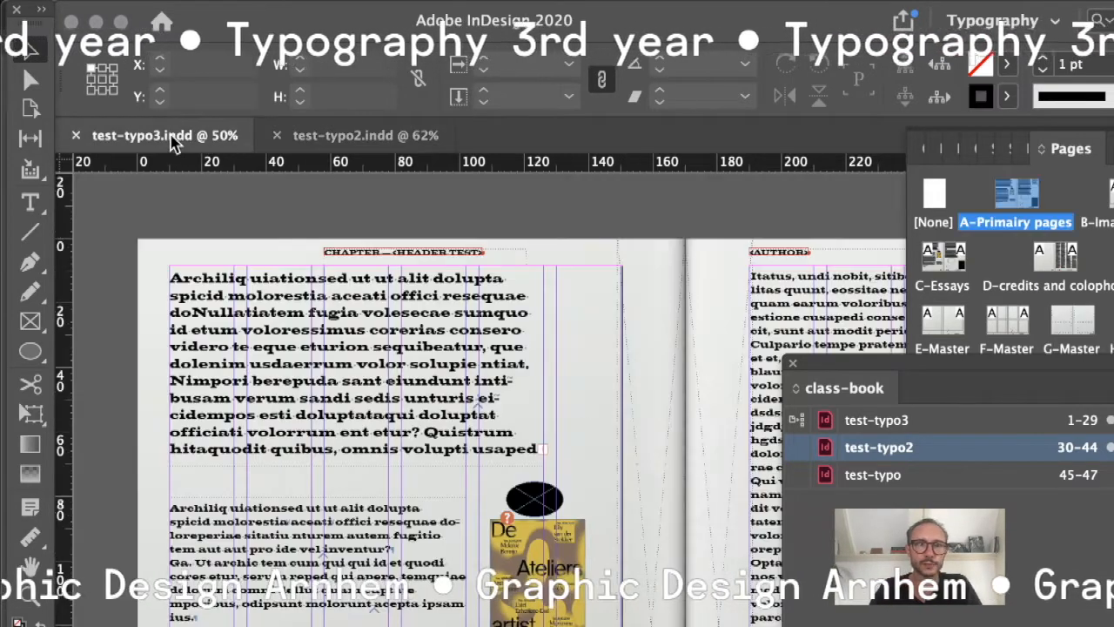
left_click_drag(122, 218, 324, 333)
left_click_drag(493, 449, 771, 626)
key("w")
left_click_drag(699, 601, 562, 600)
left_click(306, 304)
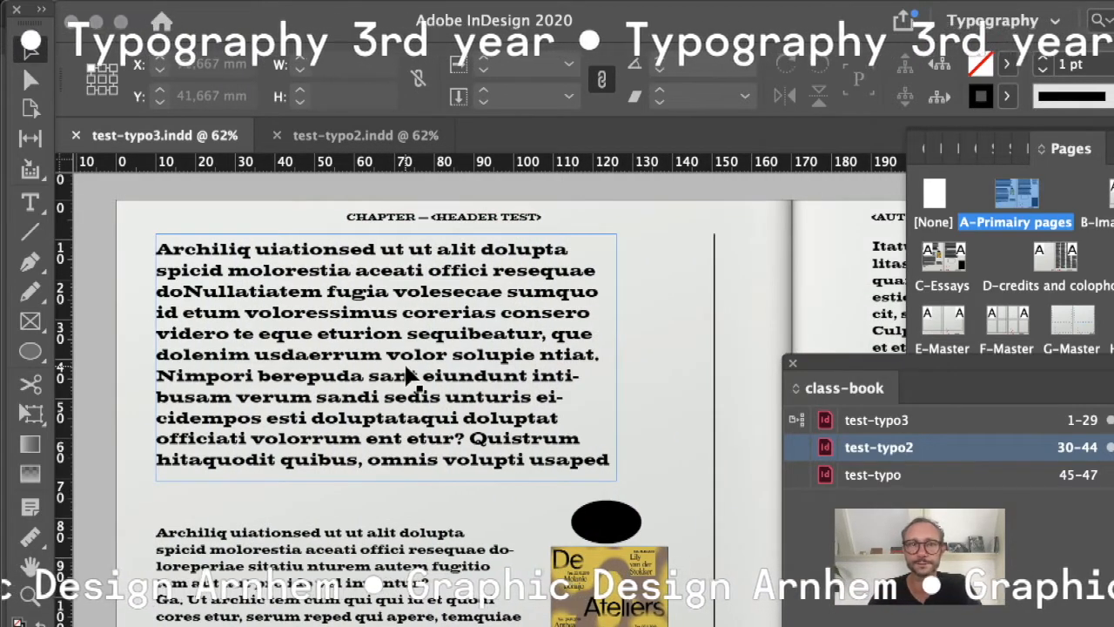
left_click(618, 364)
Synchronize all three documents in the class-book book, test-typo3, test-typo2 and test-typo
left_click(910, 420)
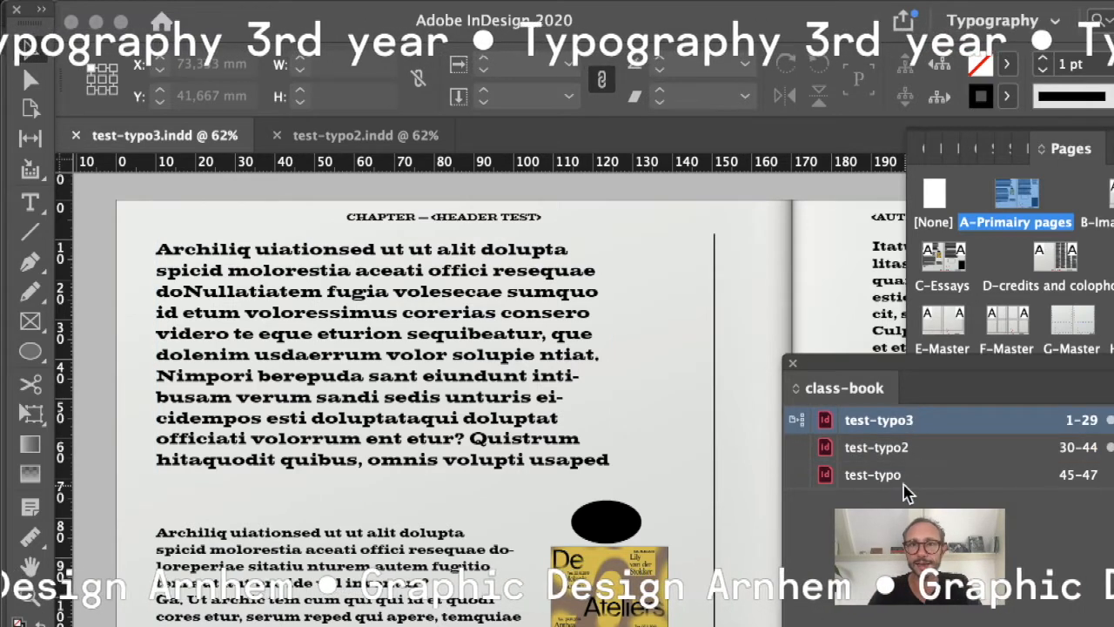
left_click(912, 474, "shift")
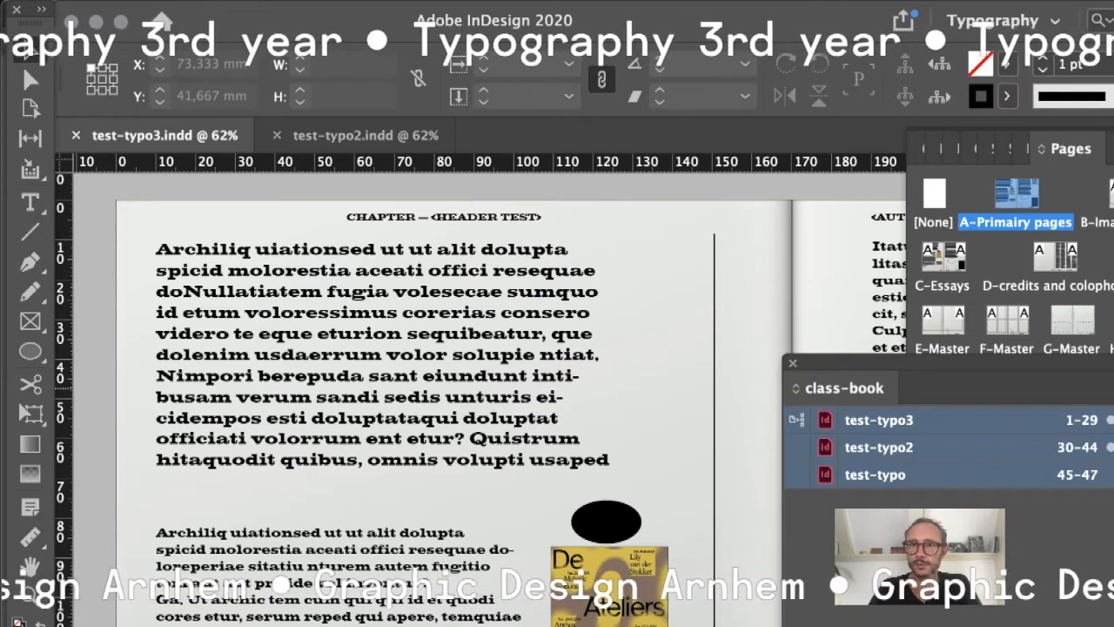
left_click_drag(1022, 372, 348, 196)
left_click(473, 215)
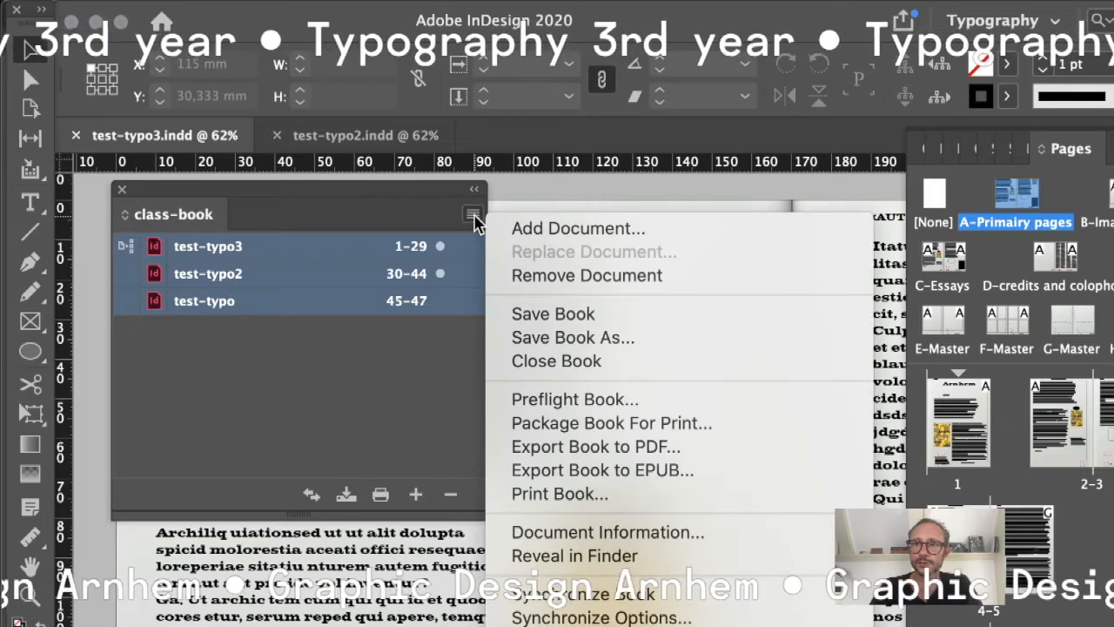
left_click(266, 190)
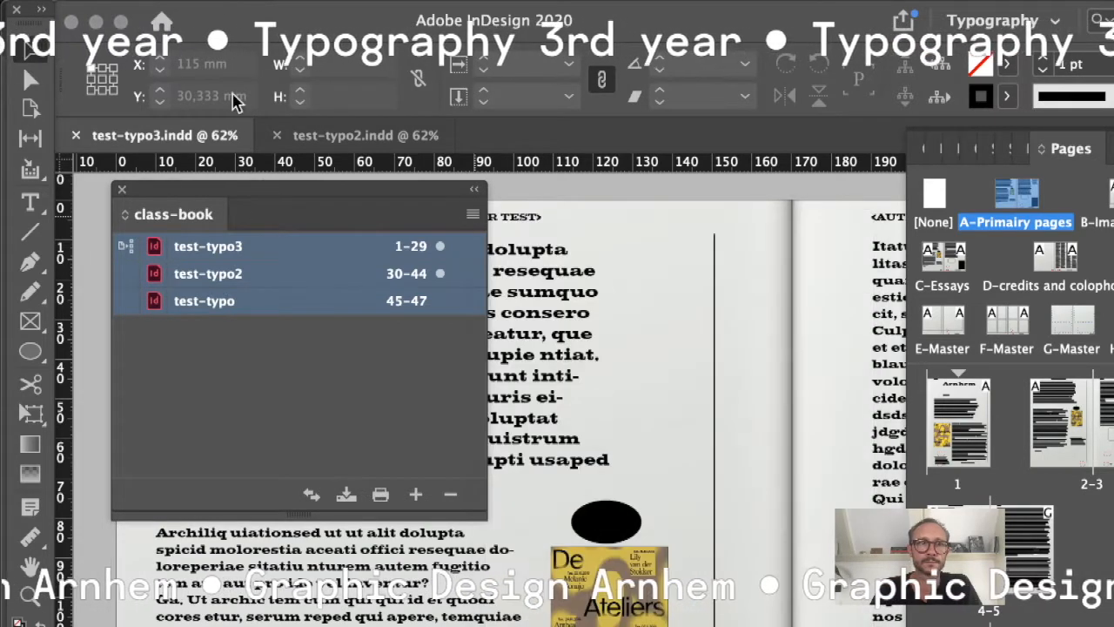
left_click_drag(217, 186, 198, 8)
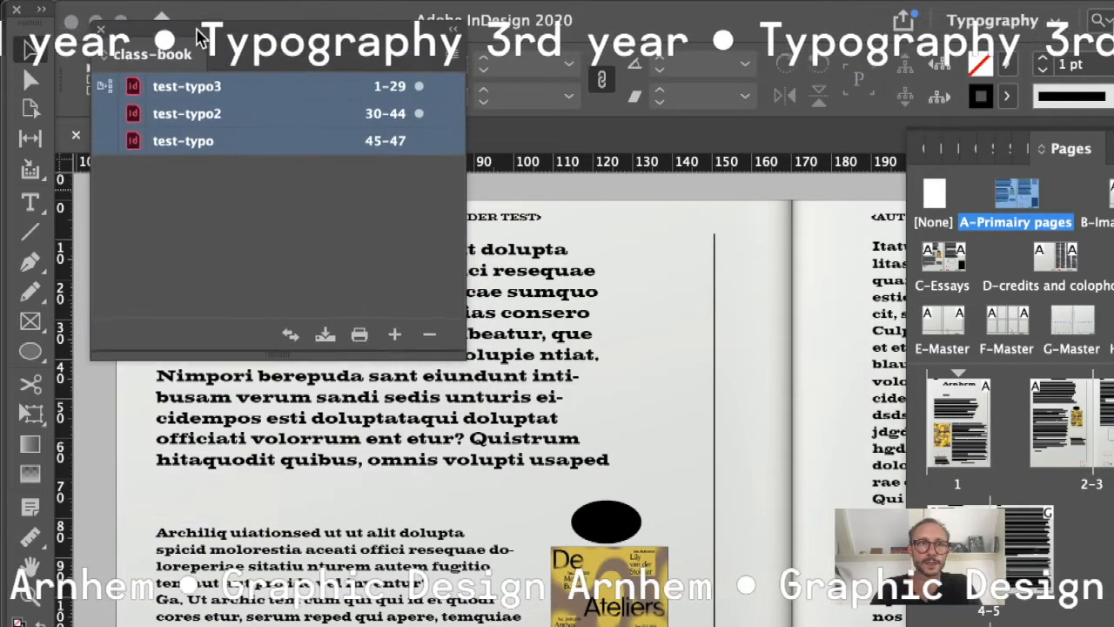
left_click(453, 54)
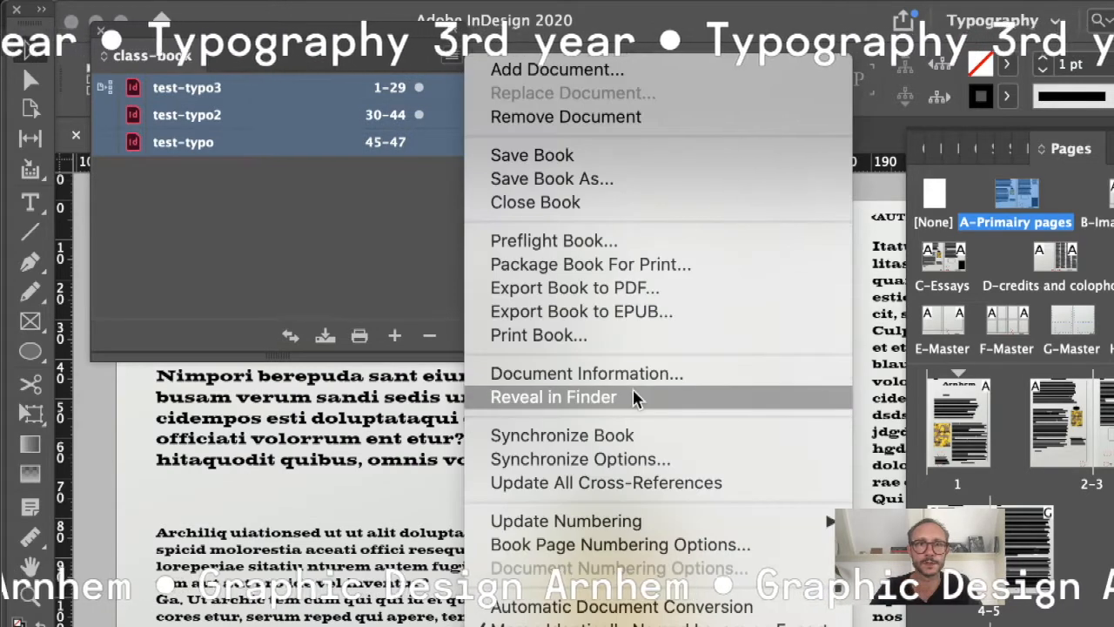
left_click(637, 437)
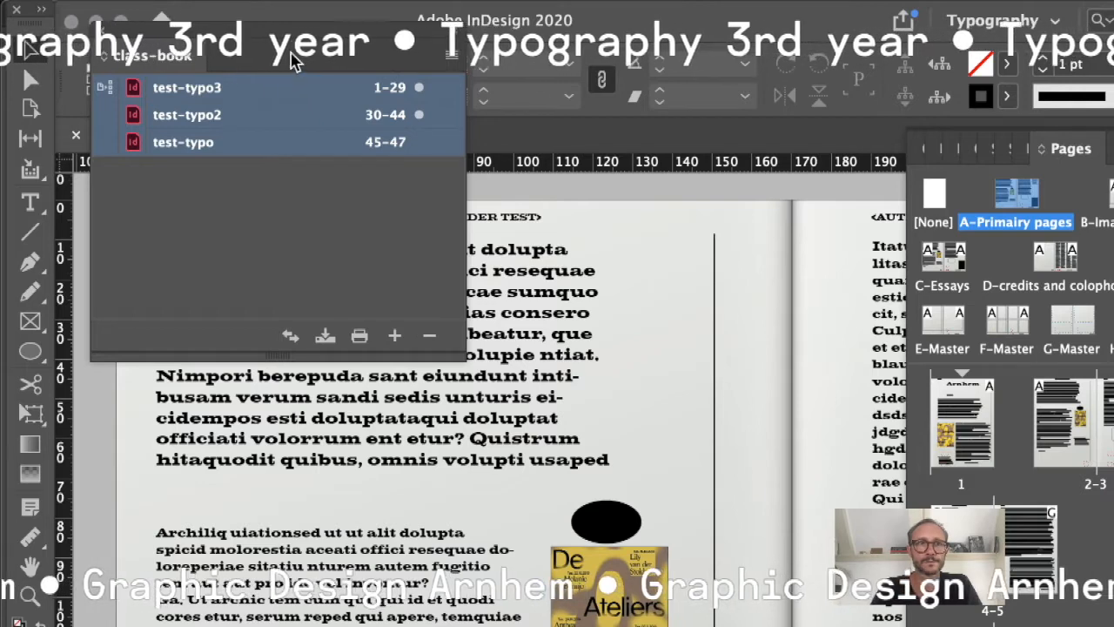
Compare the synchronized test-typo2 layout and text styles with test-typo3, and deselect the documents in the book
left_click_drag(288, 59, 679, 373)
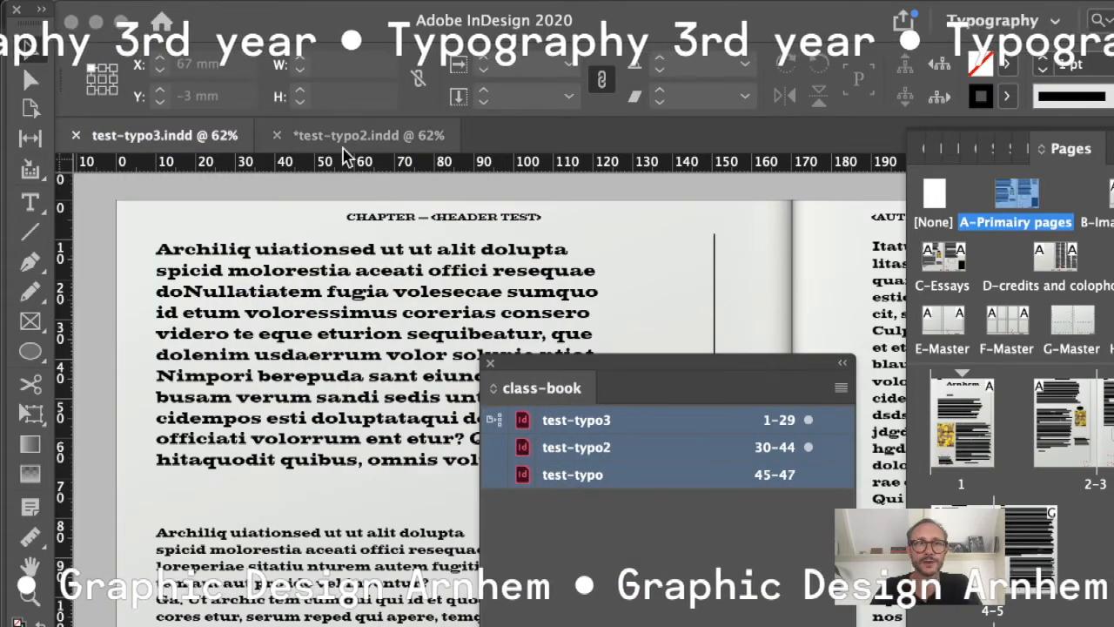
left_click(347, 139)
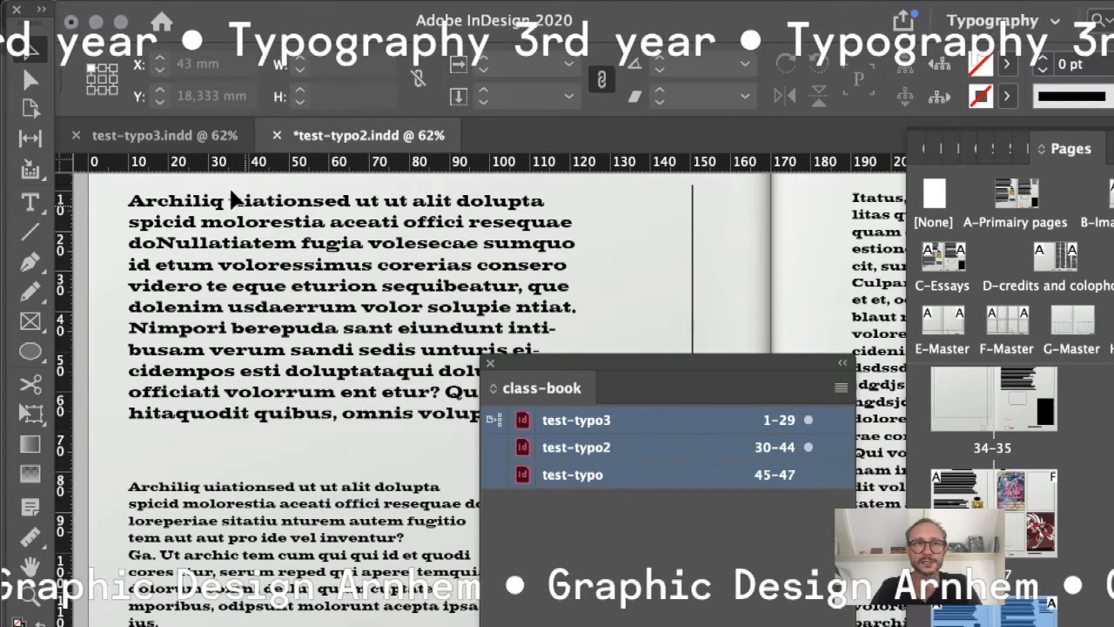
left_click(161, 135)
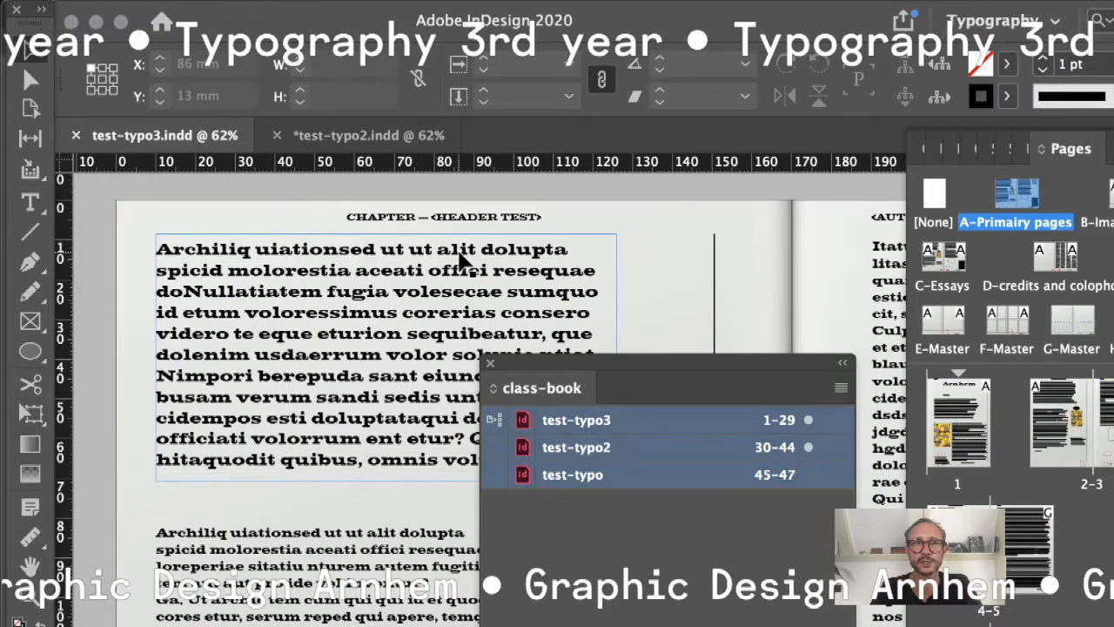
left_click(349, 137)
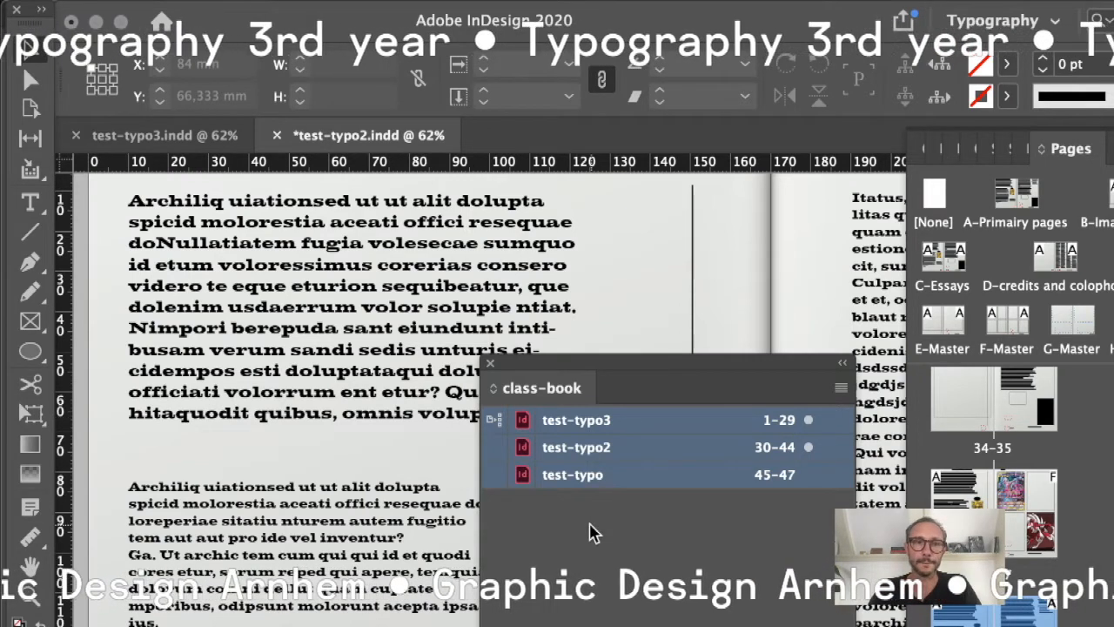
left_click(594, 522)
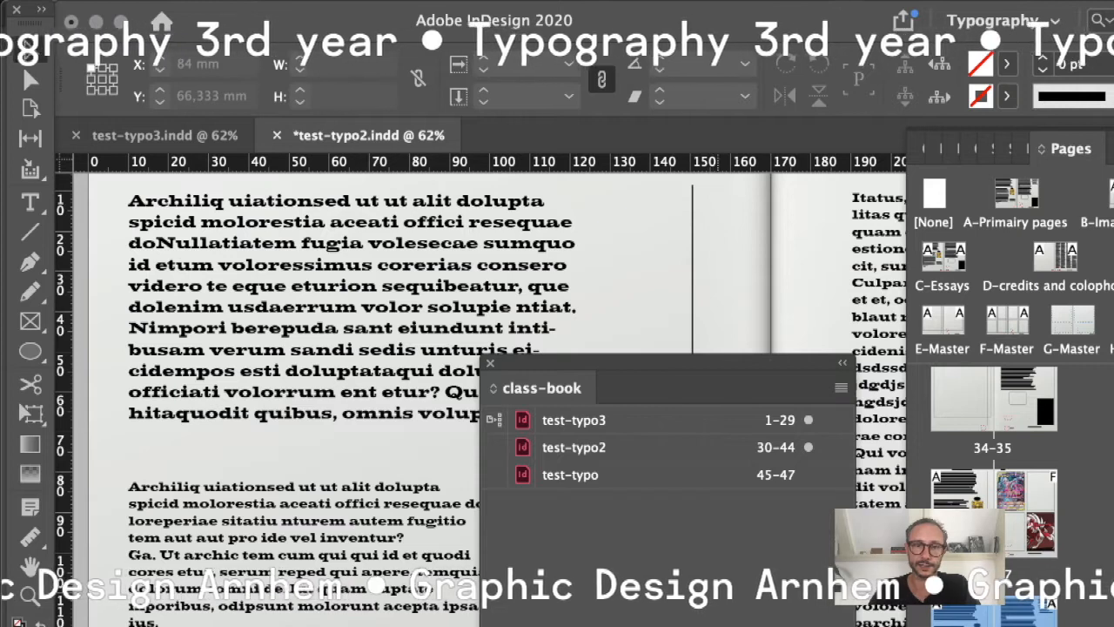
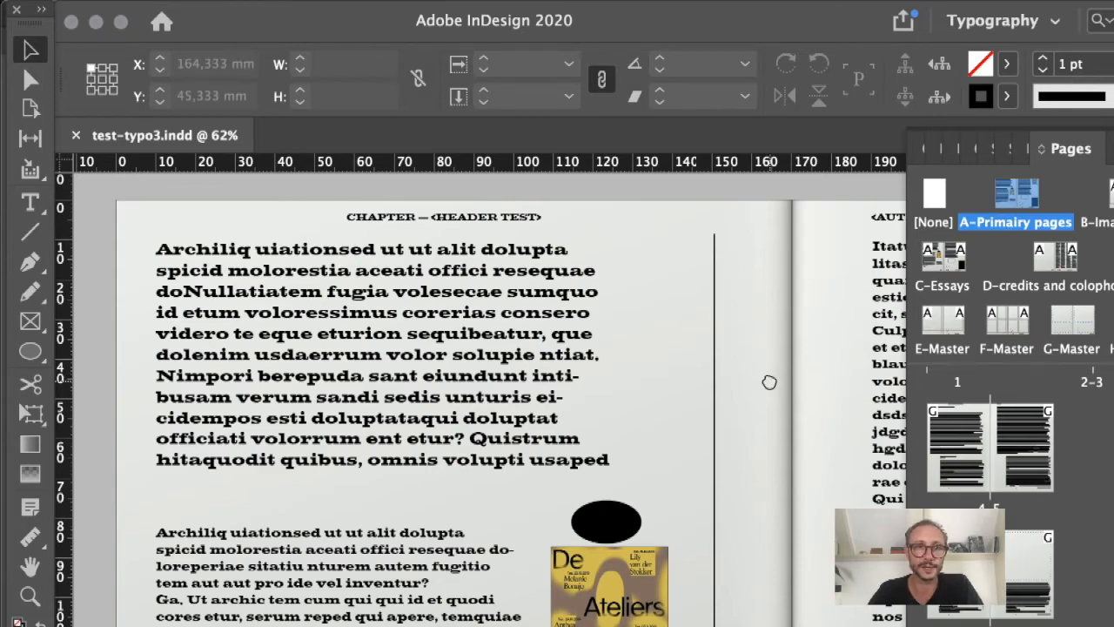
Clear the font family of the Italic character style in test-typo3 and set its font style to Italic
left_click_drag(769, 380, 803, 259)
left_click_drag(165, 378, 746, 614)
left_click_drag(286, 249, 829, 609)
left_click(686, 538)
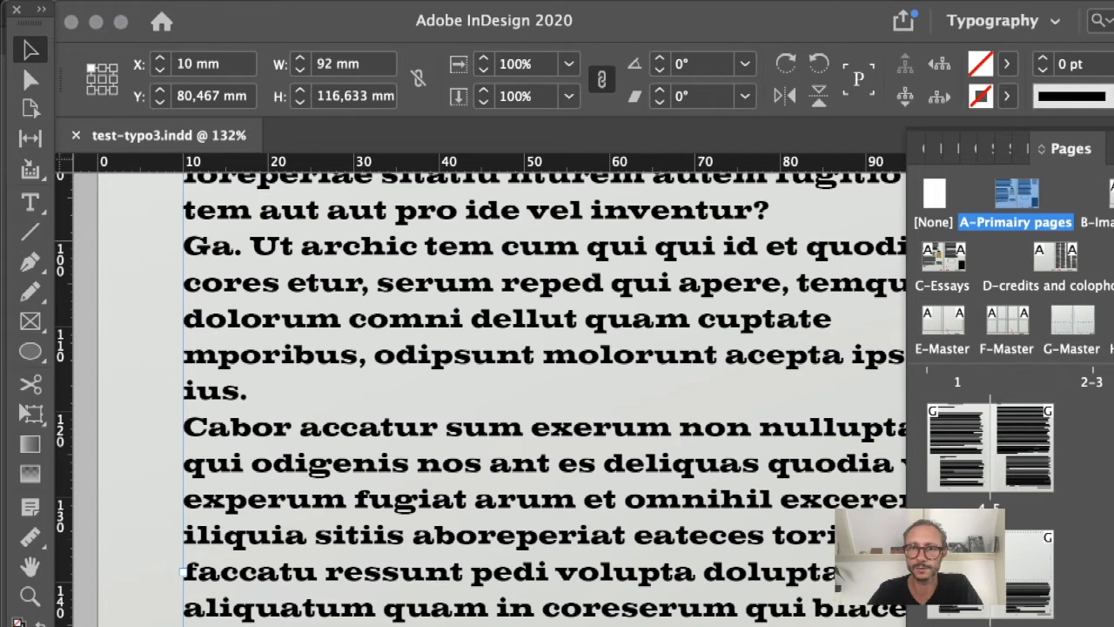
key("shift+super+F11")
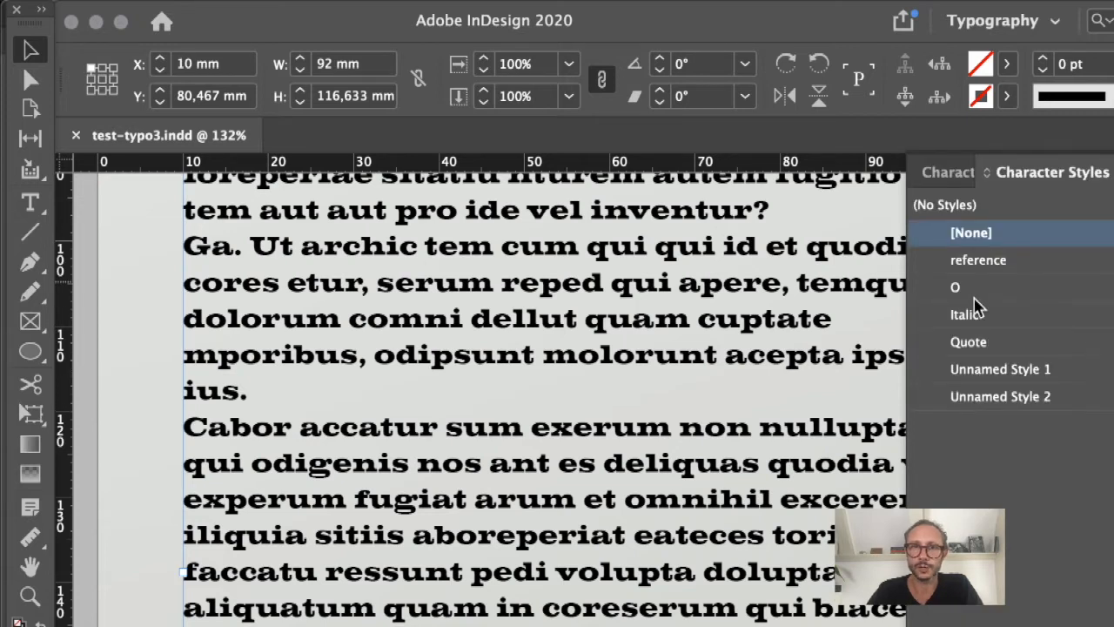
left_click(102, 340)
left_click(1025, 322)
double_click(1025, 322)
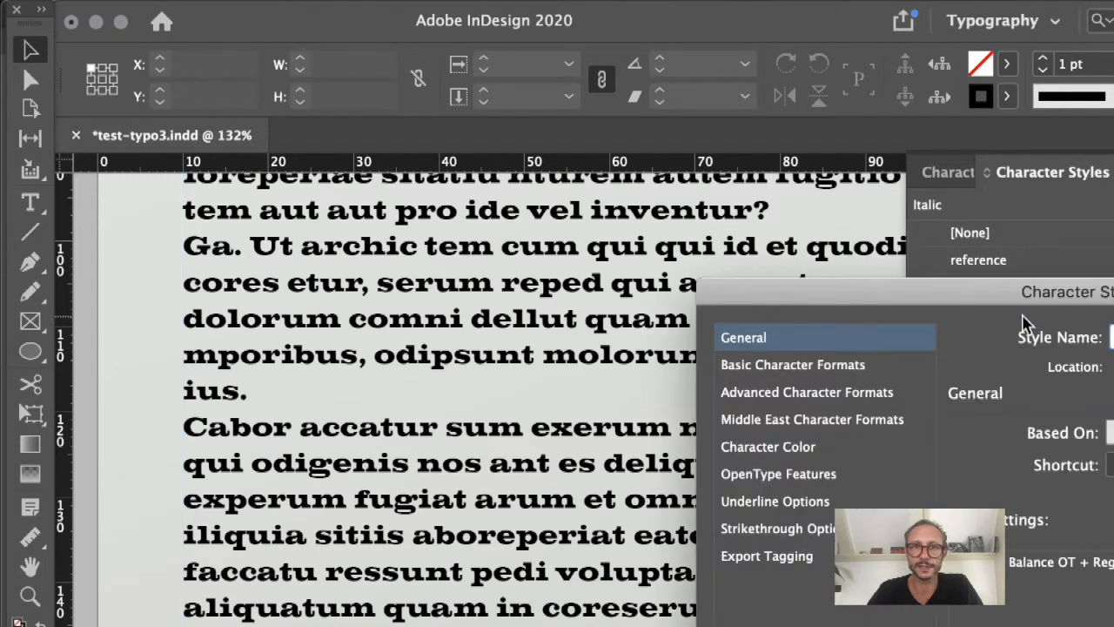
left_click(855, 364)
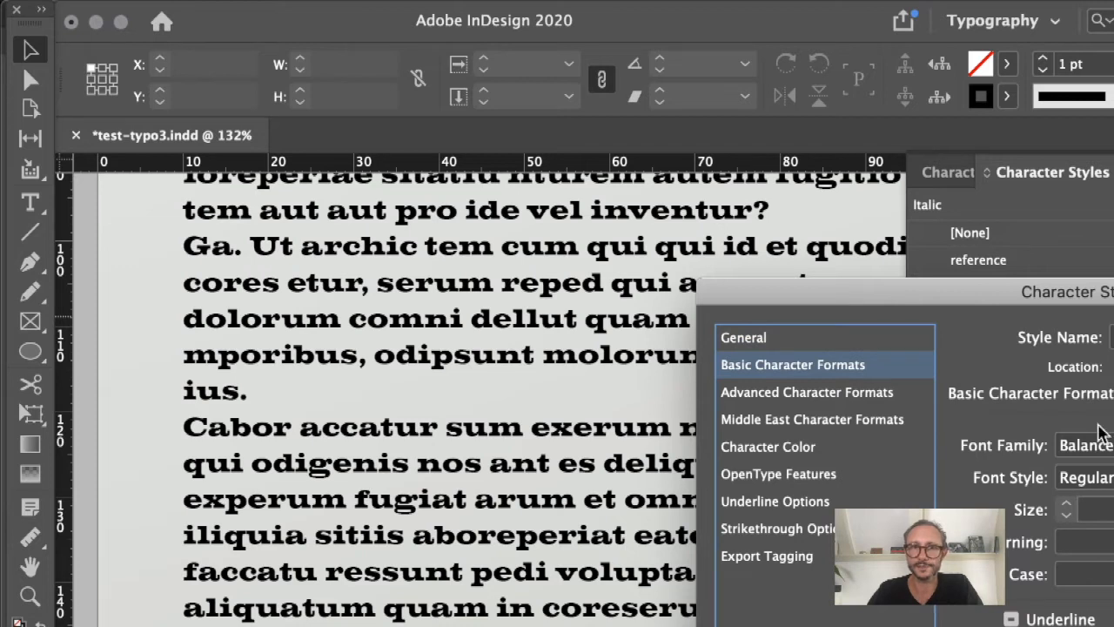
key("Tab")
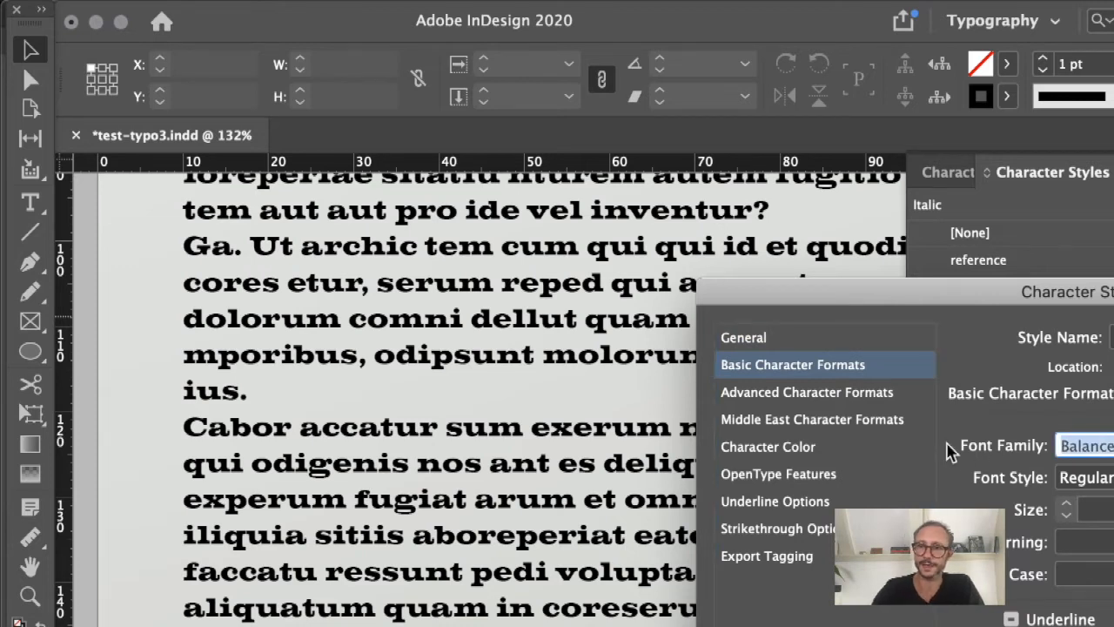
key("BackSpace")
key("Tab")
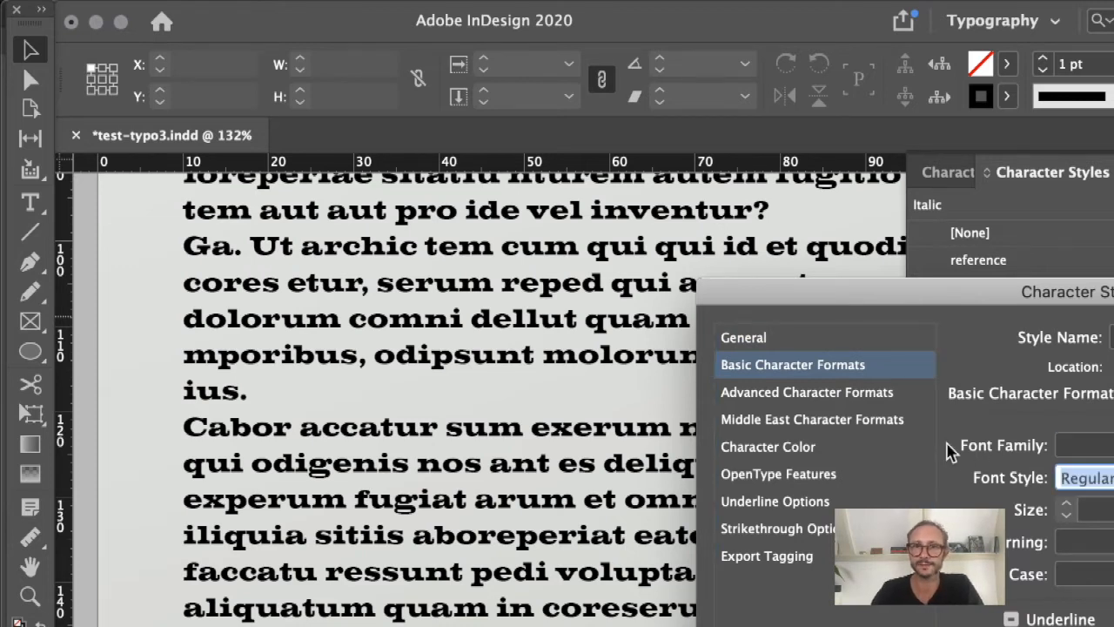
type("Italic")
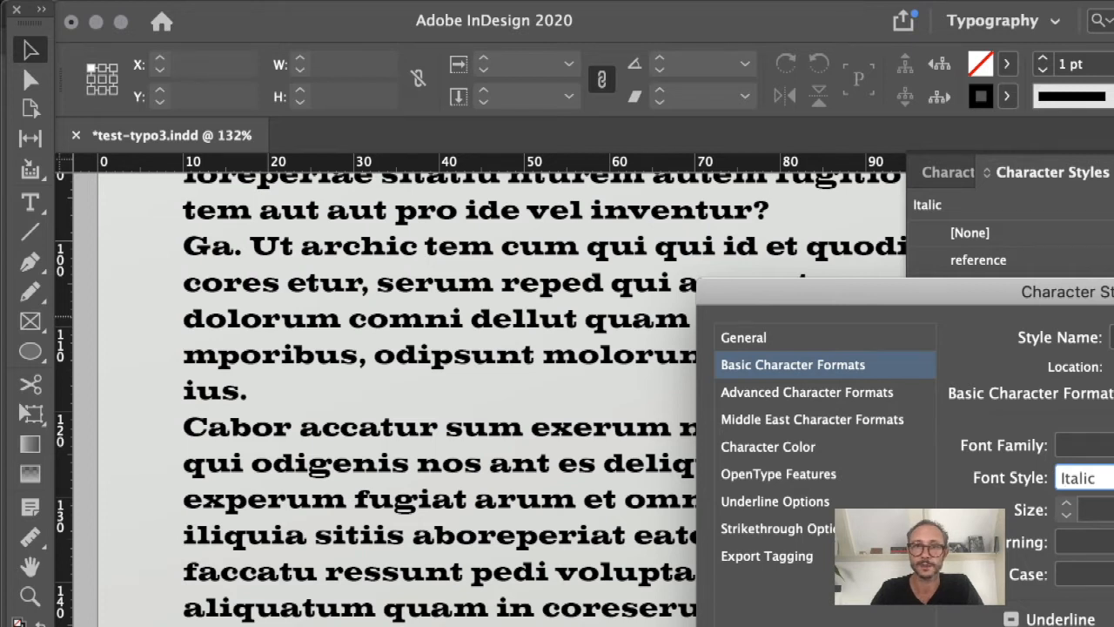
key("Return")
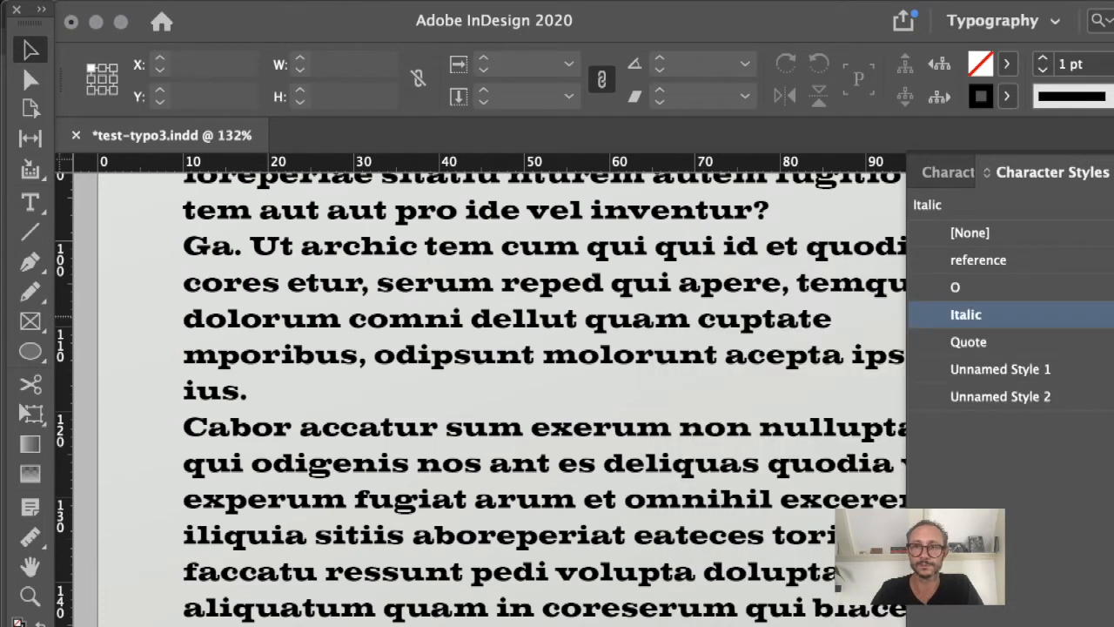
Reopen the Italic character style and review its general settings and basic character formats
double_click(987, 315)
left_click_drag(998, 294, 440, 102)
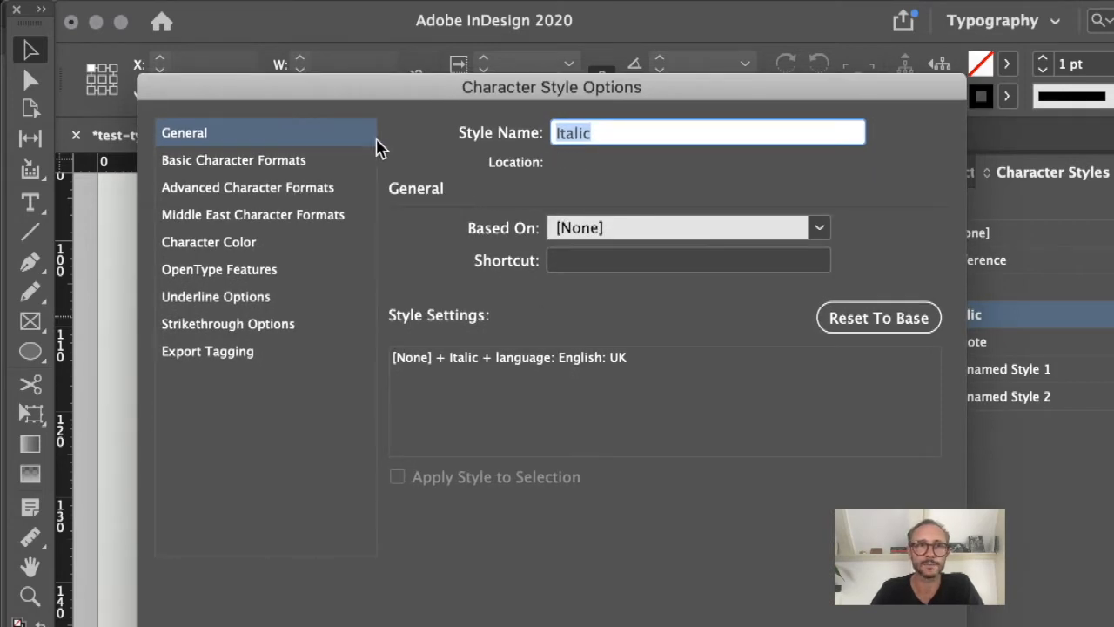
left_click(335, 155)
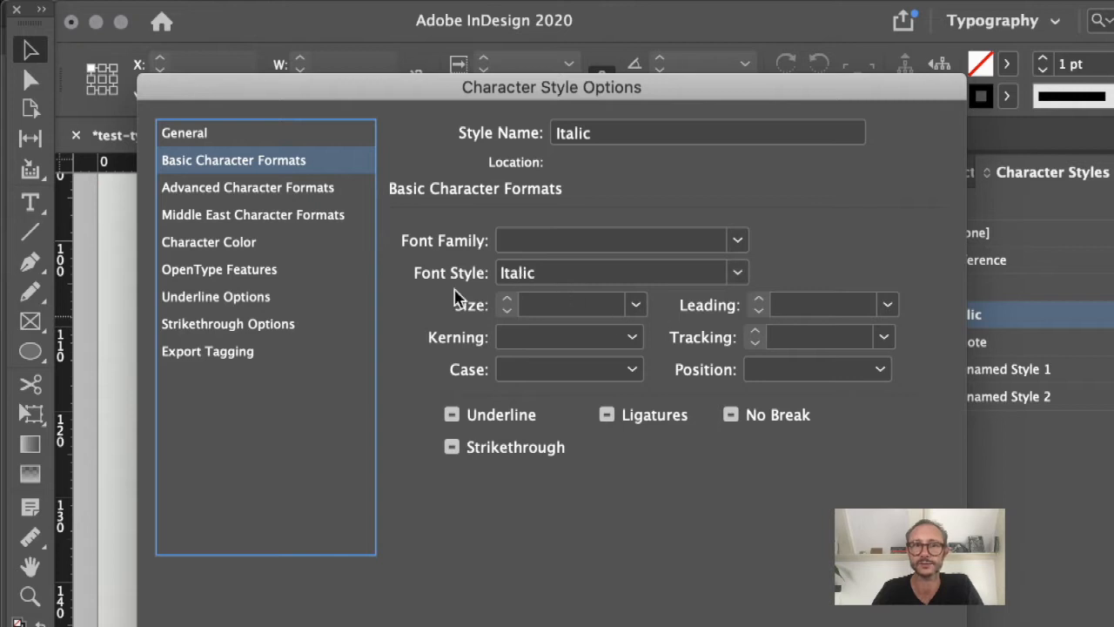
key("Return")
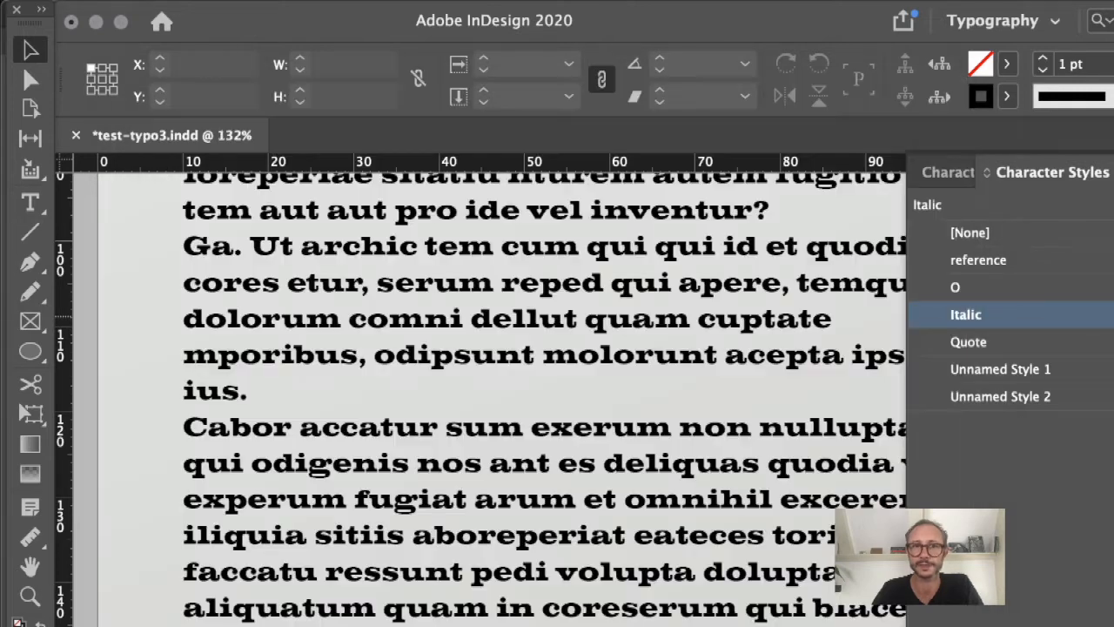
Select the word "aboreperiat" in the body text and check which font styles its VoltaT font offers
double_click(510, 470)
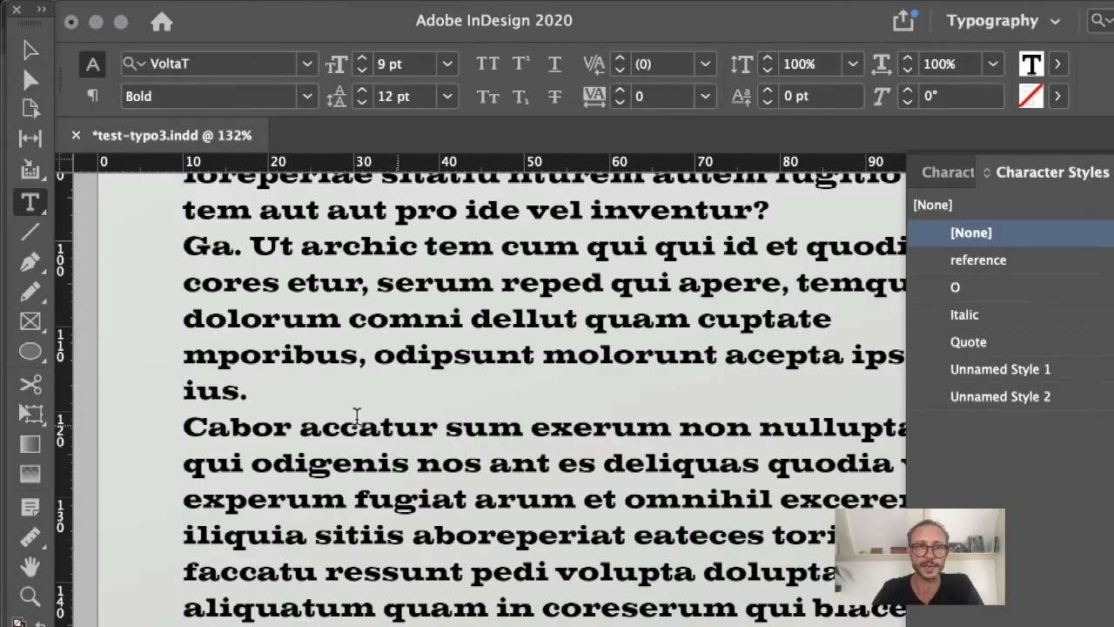
left_click_drag(412, 535, 627, 534)
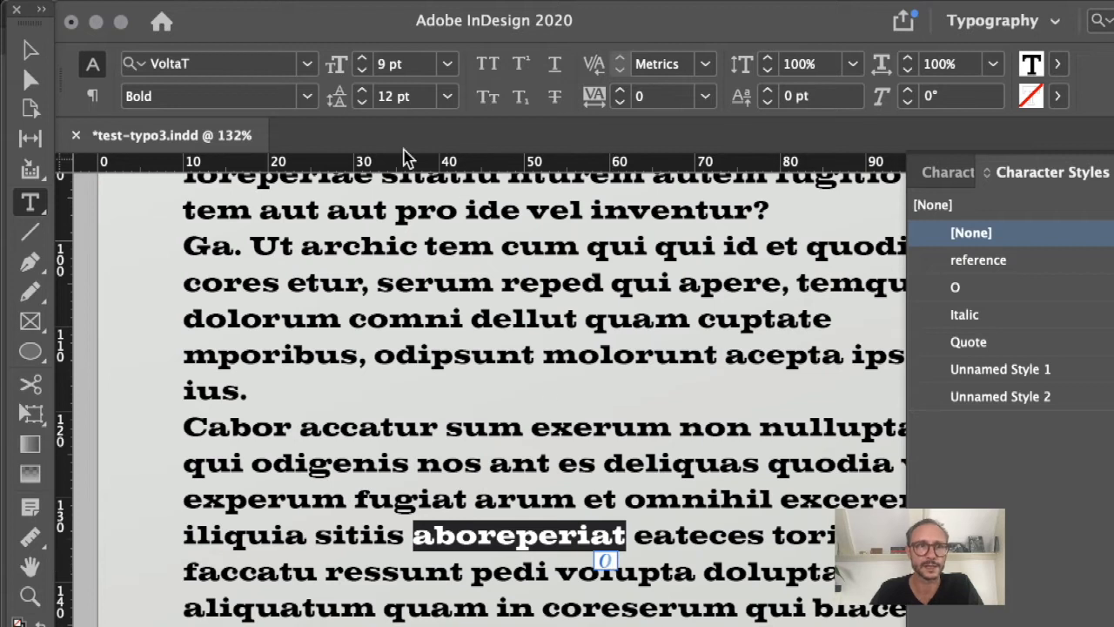
left_click(307, 99)
left_click(308, 98)
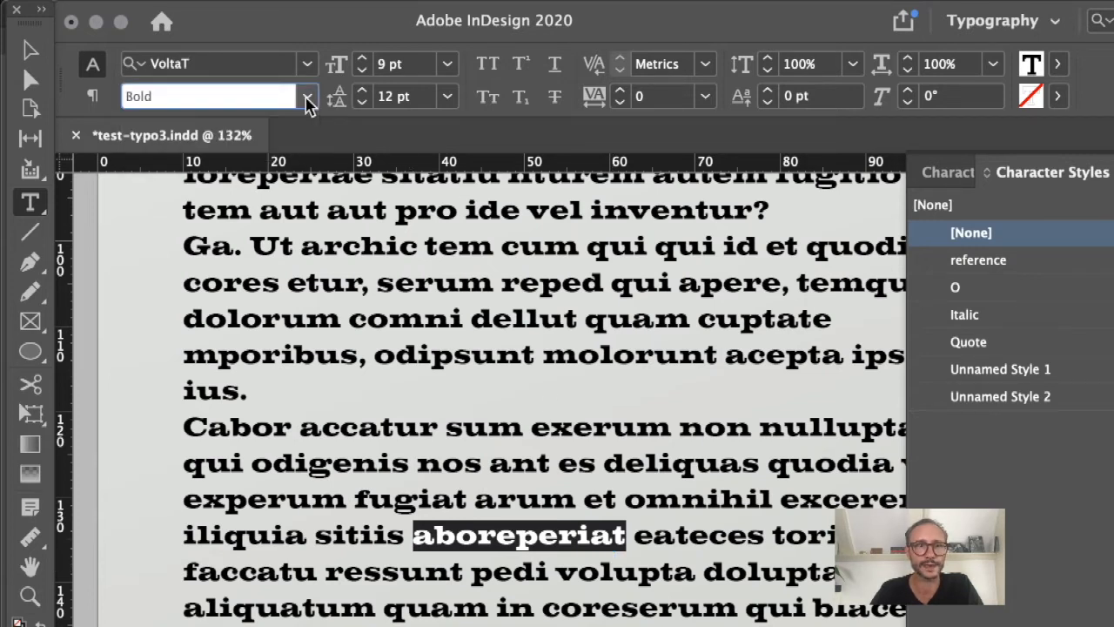
left_click(137, 419)
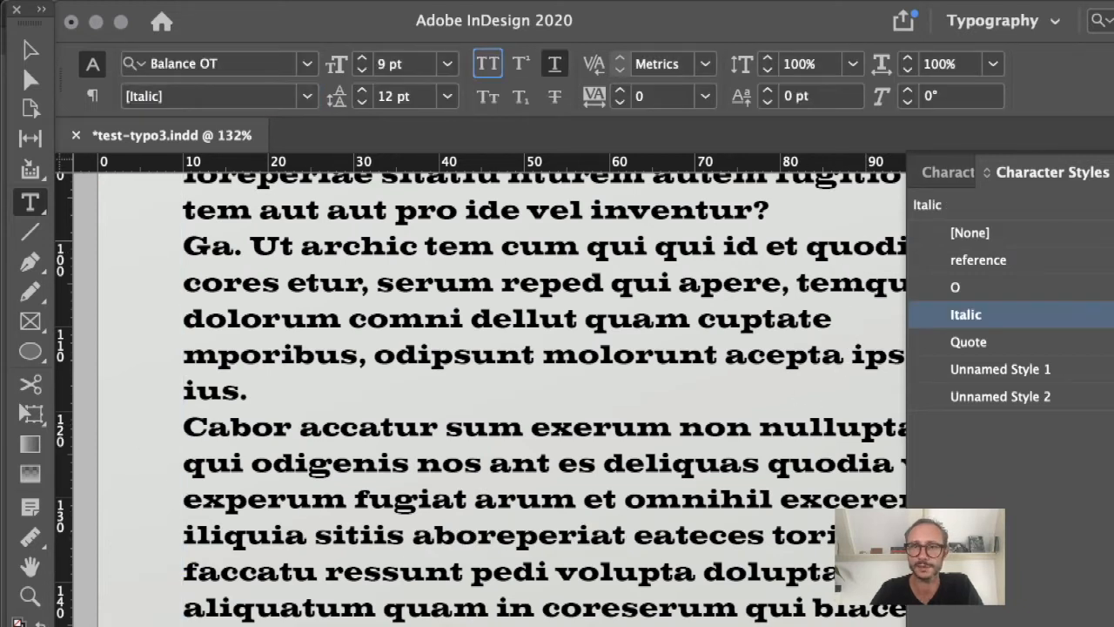
Open the basic character formats of the bodytekst paragraph style used by the body text
key("super+F11")
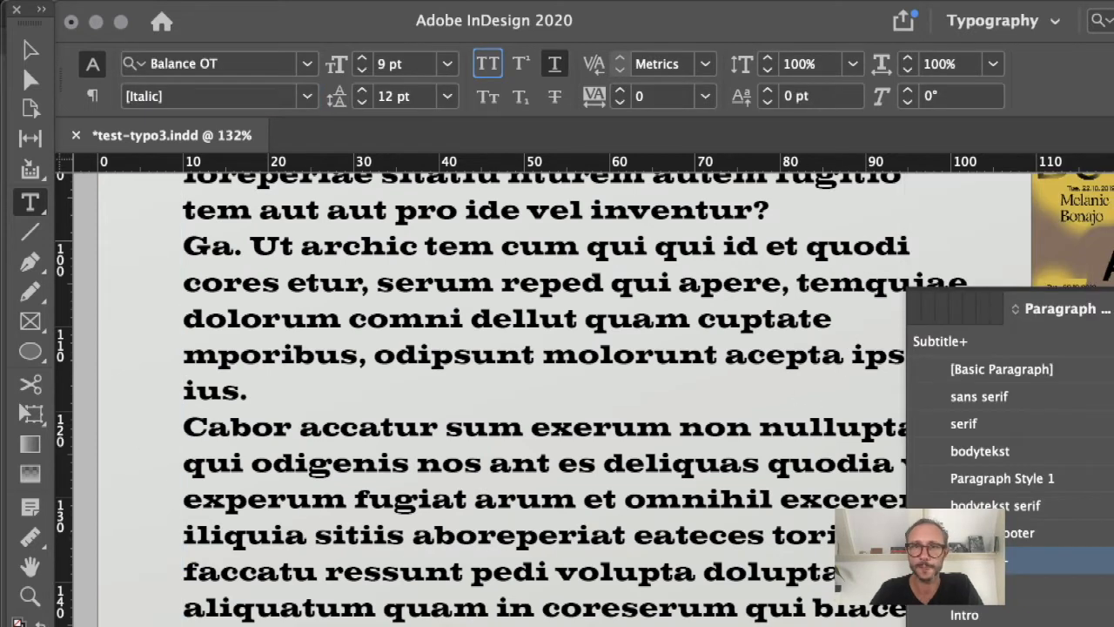
left_click(533, 427)
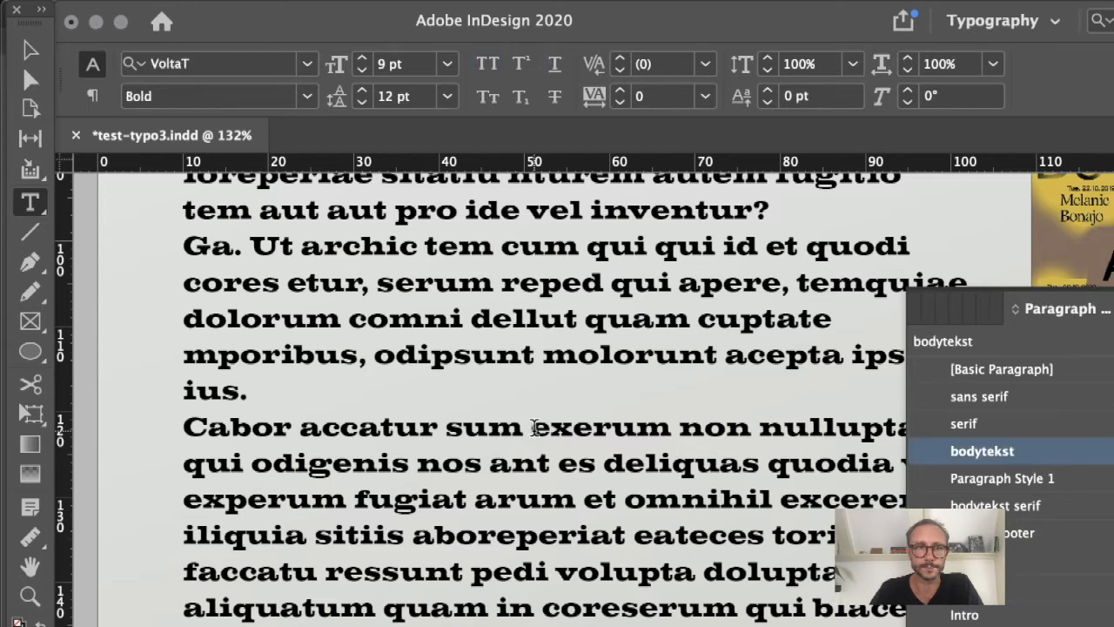
double_click(1023, 451)
left_click(716, 315)
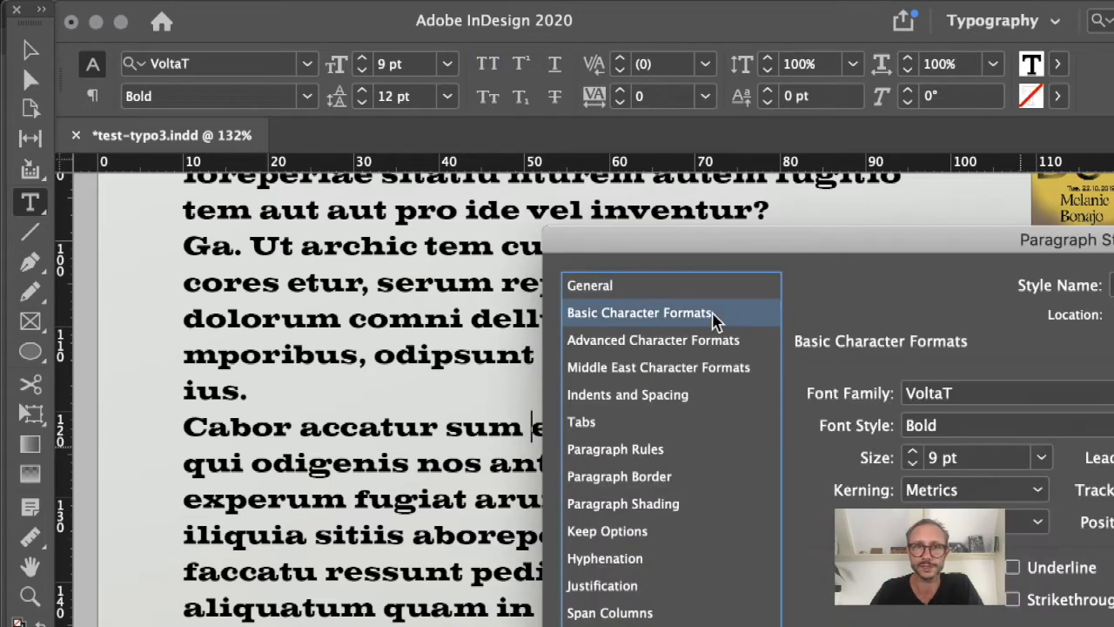
Set the font family of the bodytekst paragraph style to GT Pressura
left_click(1008, 398)
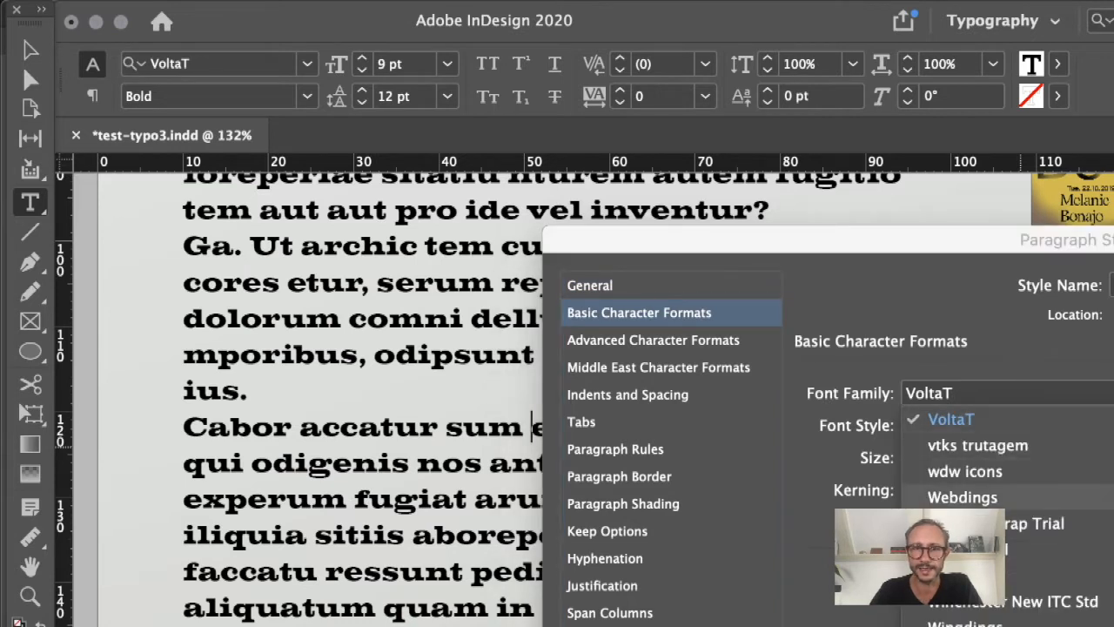
scroll(1008, 499, "down", 15)
scroll(1008, 499, "up", 20)
scroll(1008, 499, "up", 15)
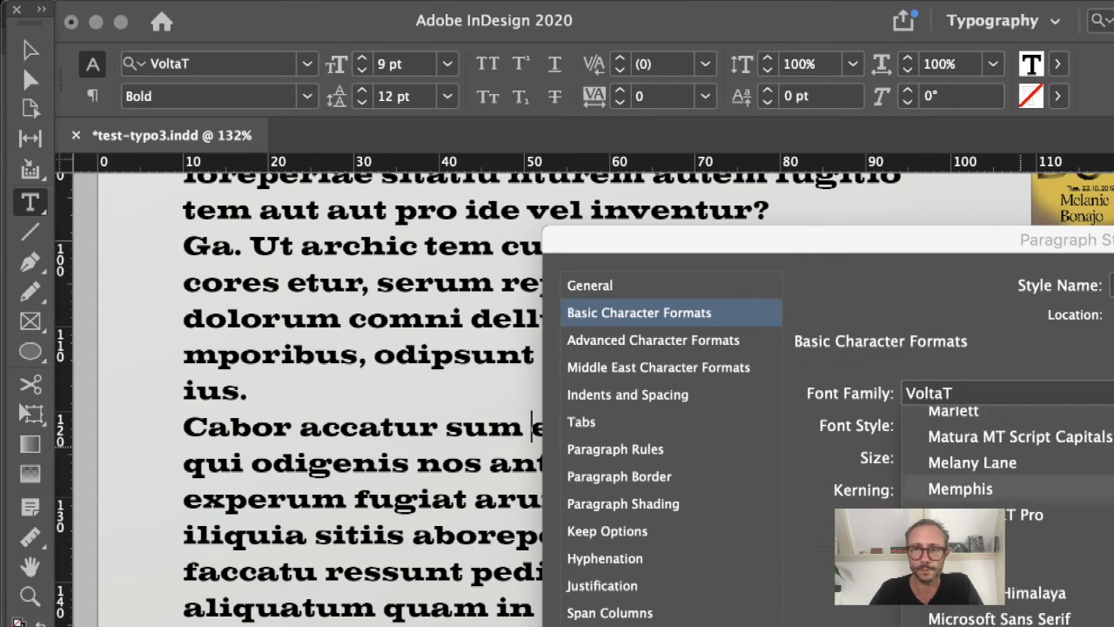
left_click_drag(1113, 247, 667, 148)
left_click(671, 319)
left_click(648, 275)
left_click(671, 287)
scroll(588, 352, "up", 20)
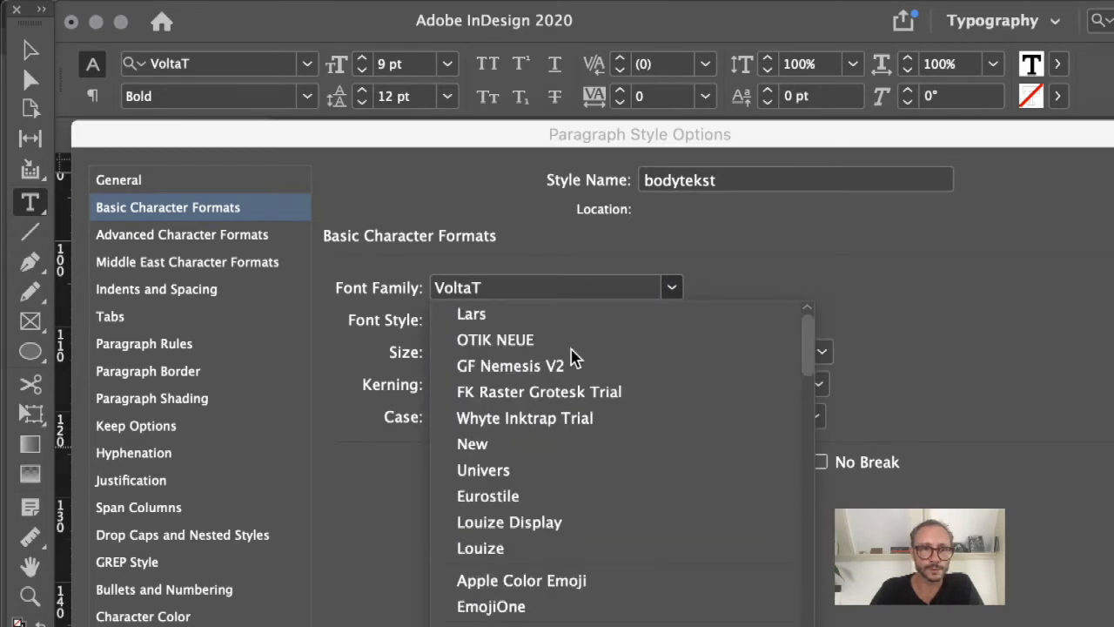
scroll(574, 357, "down", 5)
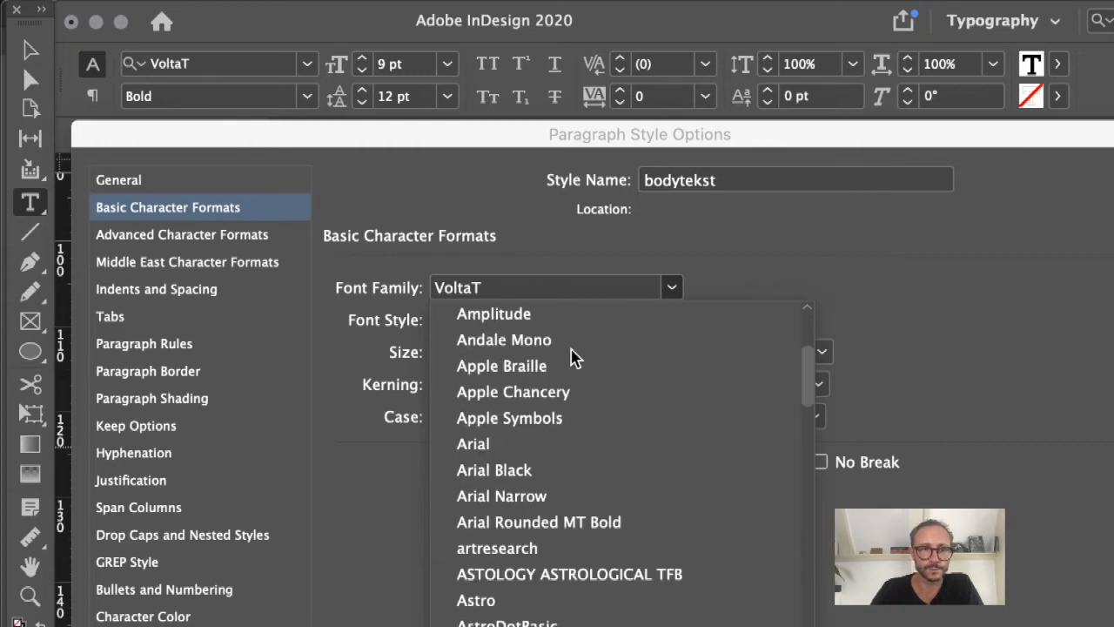
scroll(575, 356, "down", 15)
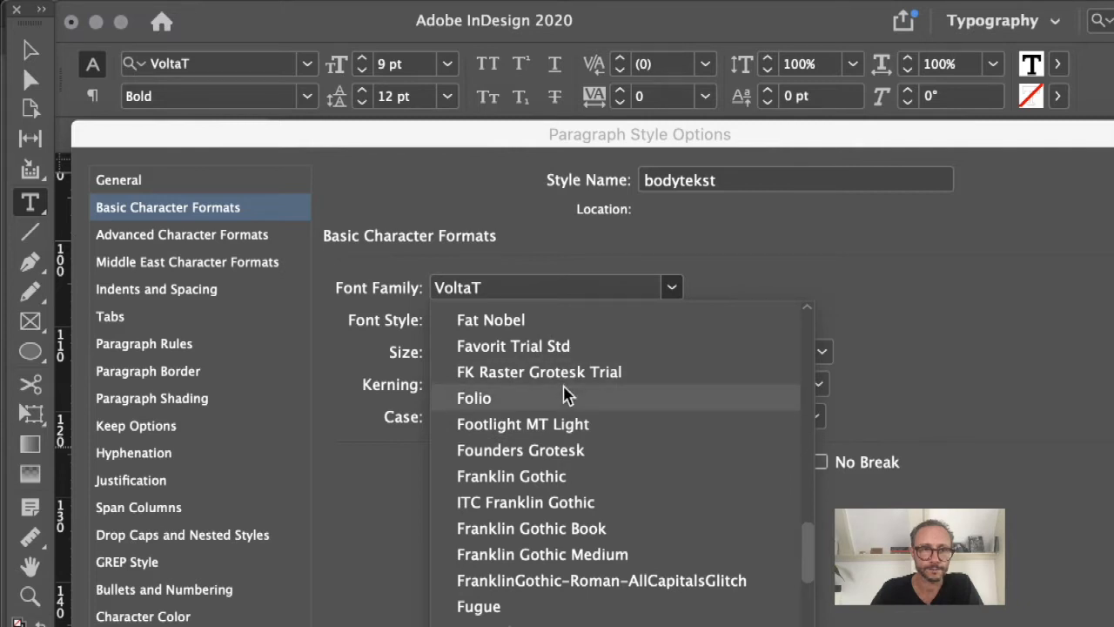
scroll(564, 396, "down", 3)
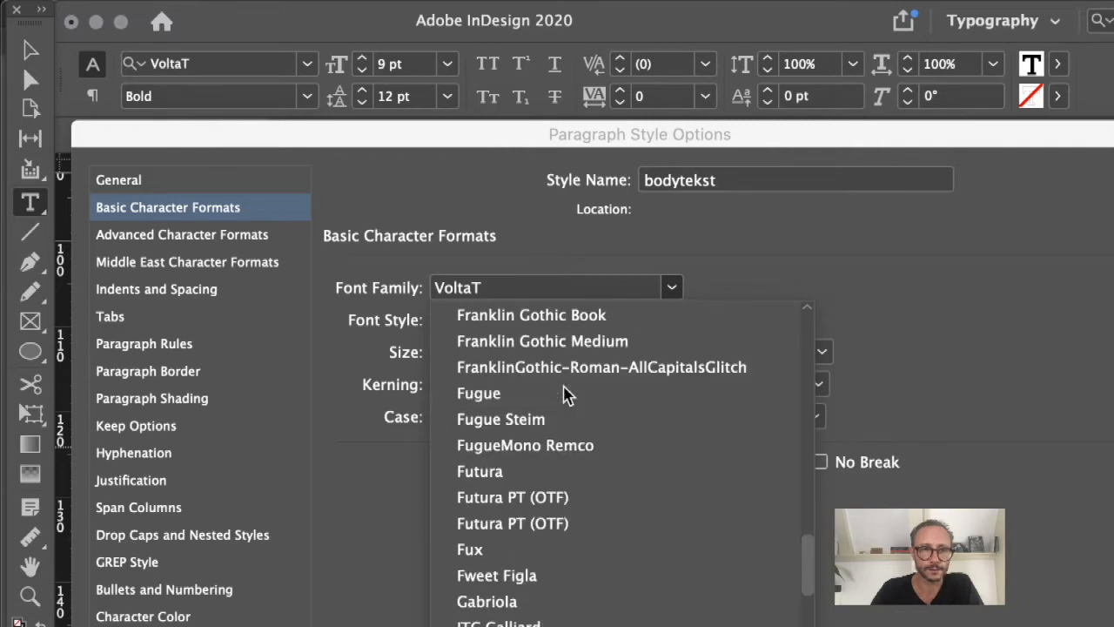
scroll(564, 394, "down", 2)
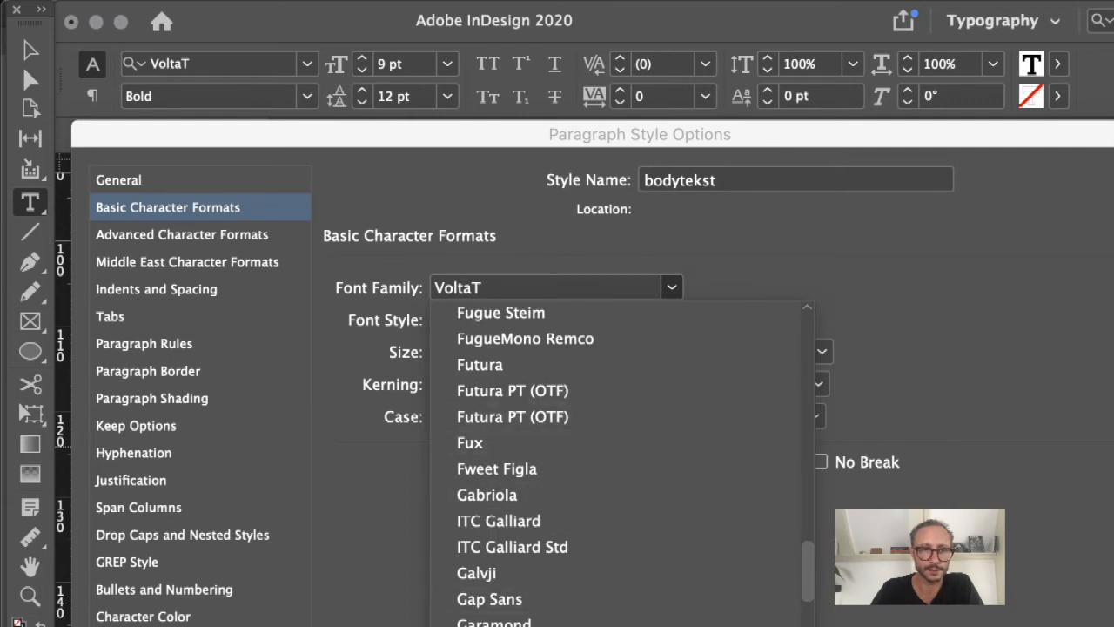
scroll(563, 357, "down", 4)
scroll(564, 357, "down", 3)
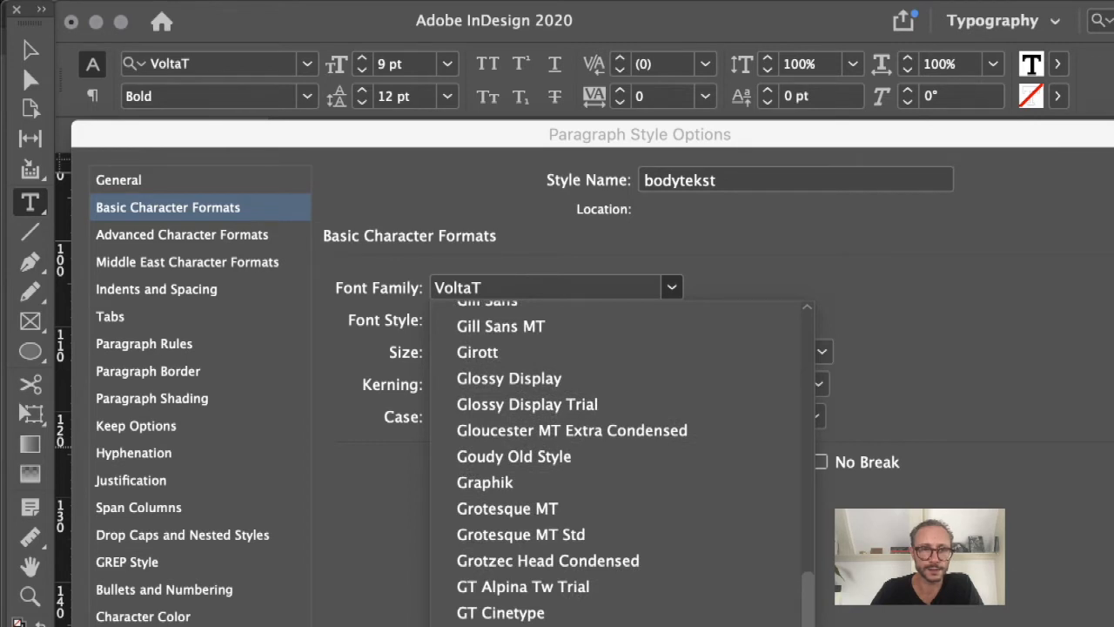
left_click(505, 625)
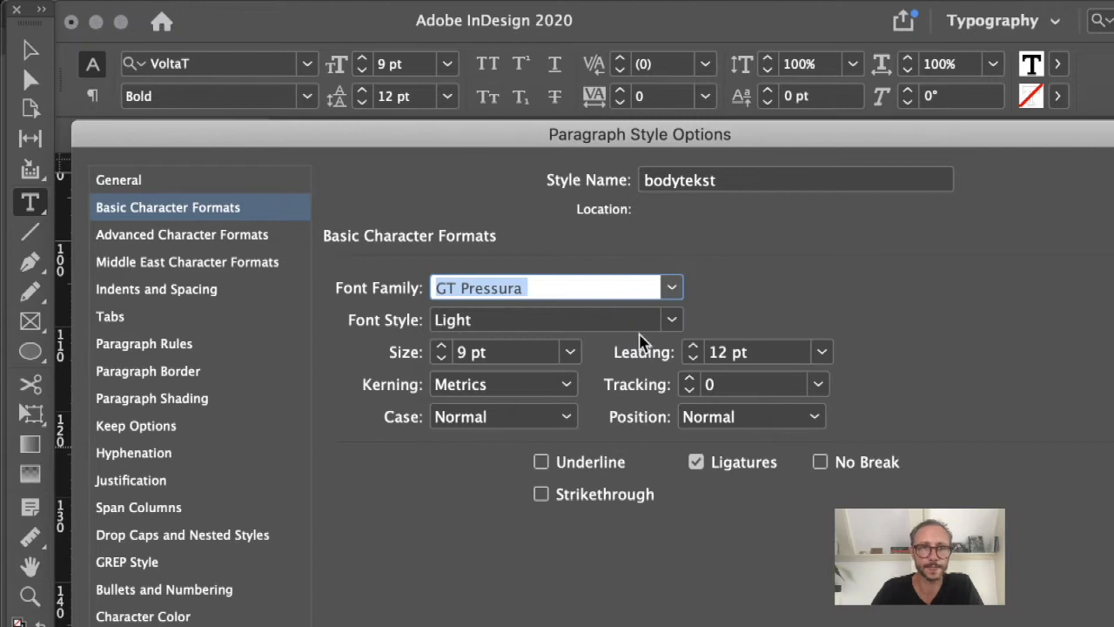
Check the font styles available for GT Pressura, keep Light, and apply the bodytekst style changes
left_click(672, 320)
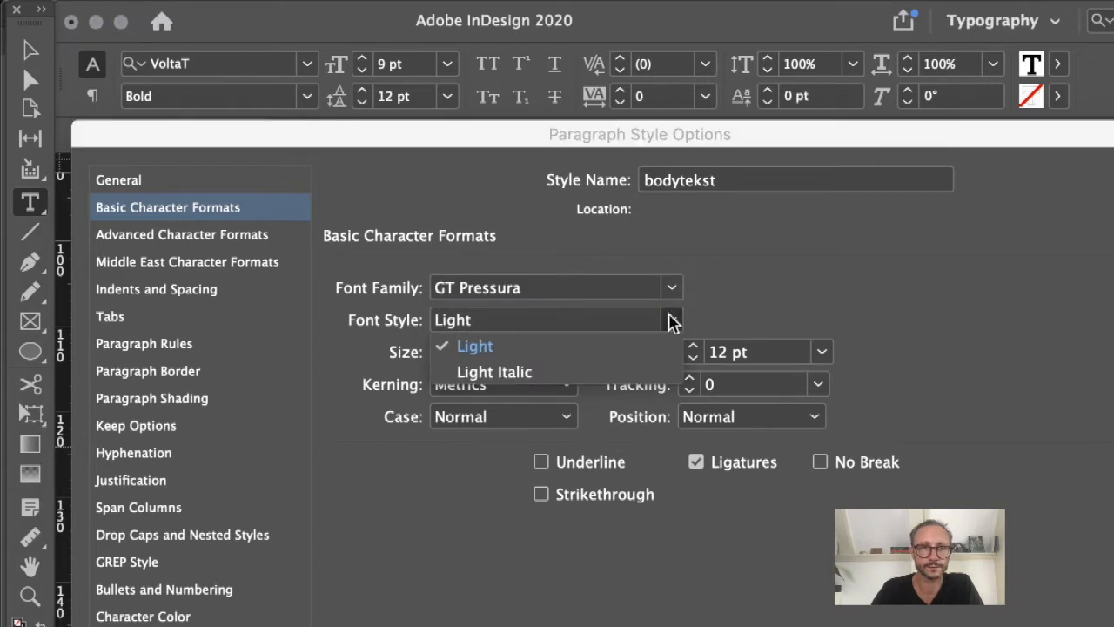
left_click(672, 320)
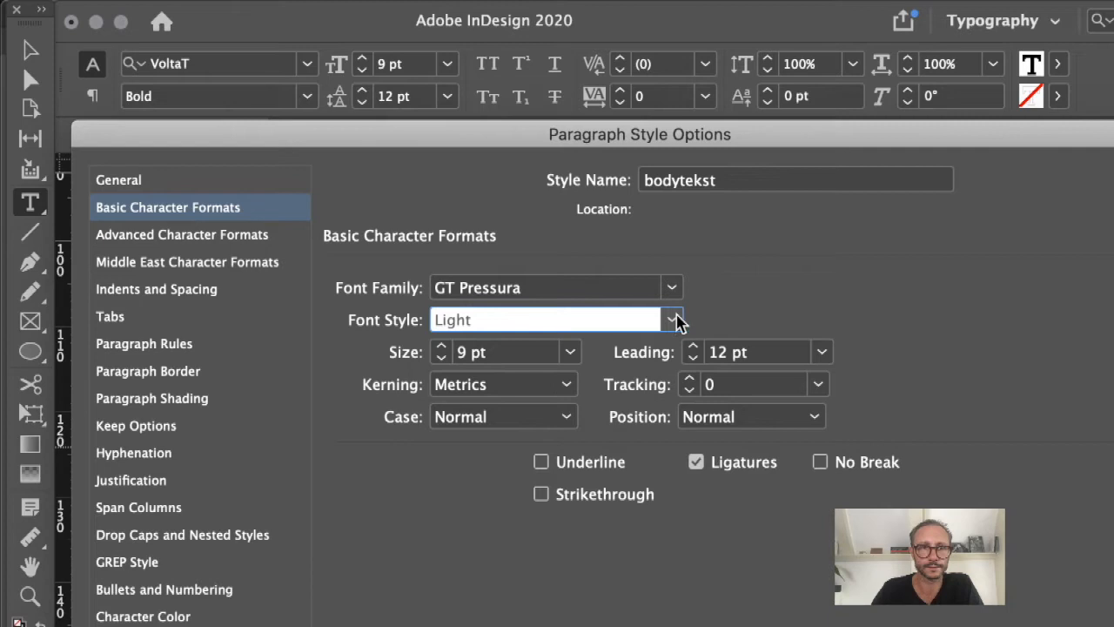
key("Return")
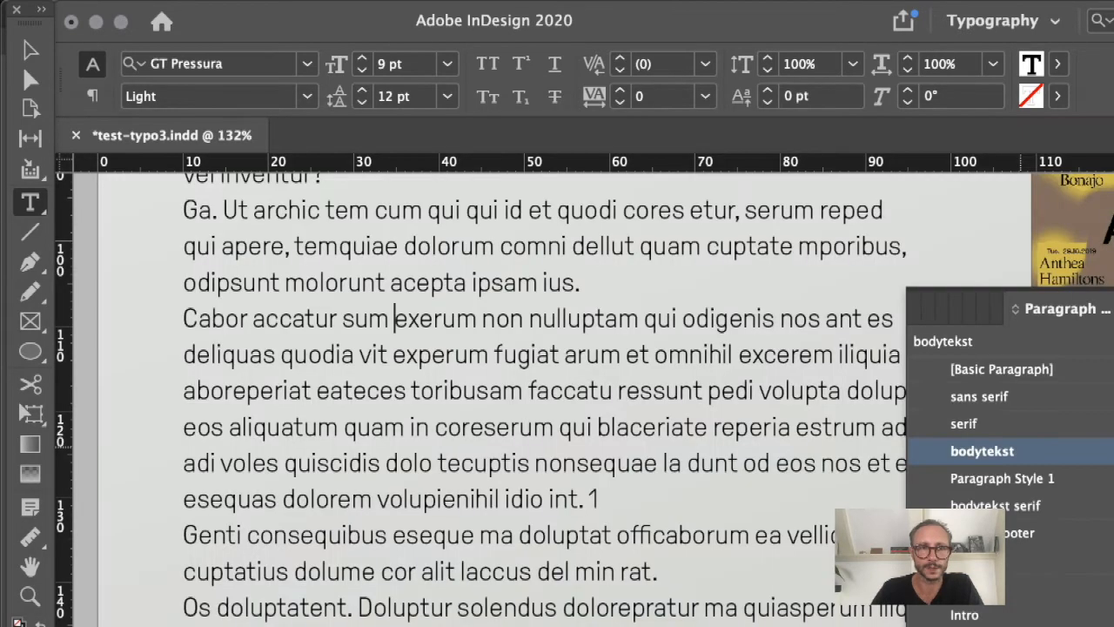
Examine how the bodytekst font change affects the body text, subtitles and numbered notes on the page
left_click(177, 357)
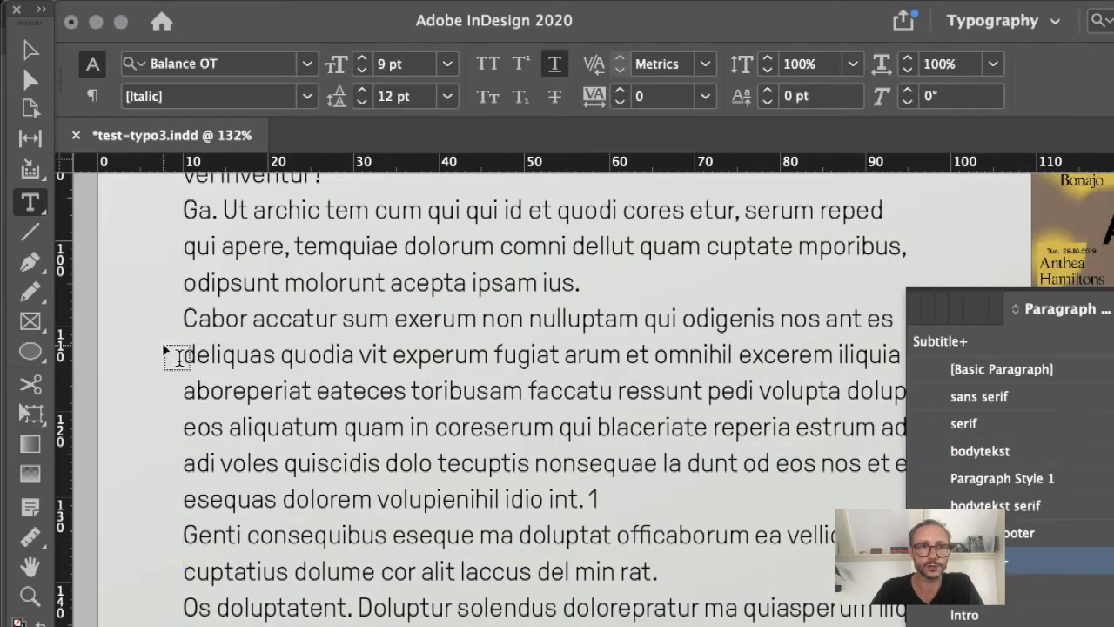
left_click(467, 414)
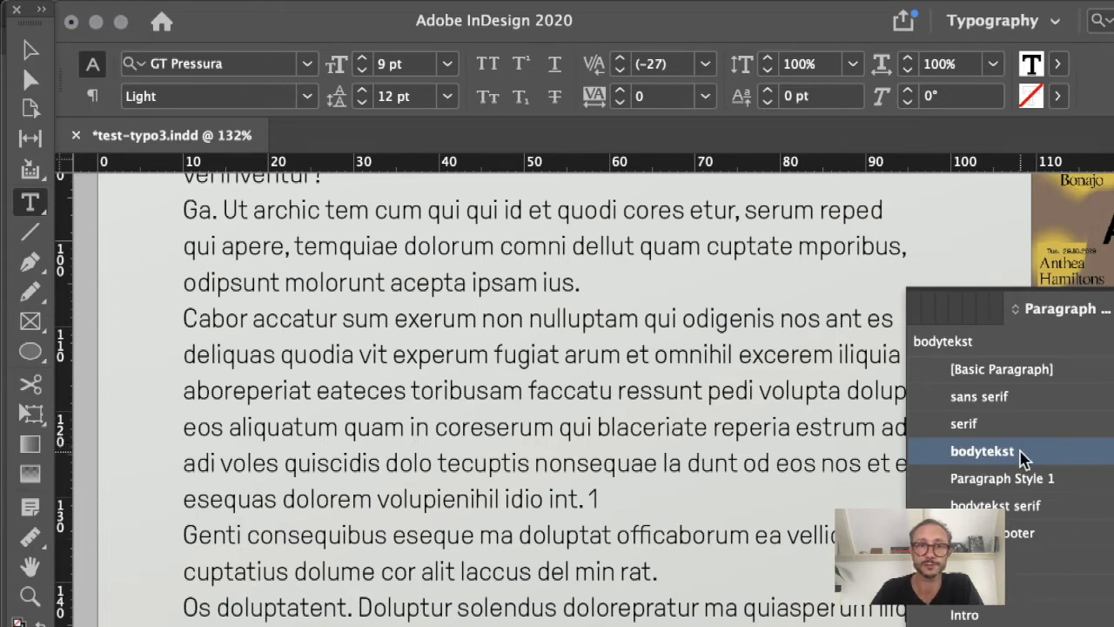
left_click(127, 282)
scroll(465, 335, "down", 3)
scroll(464, 335, "down", 1)
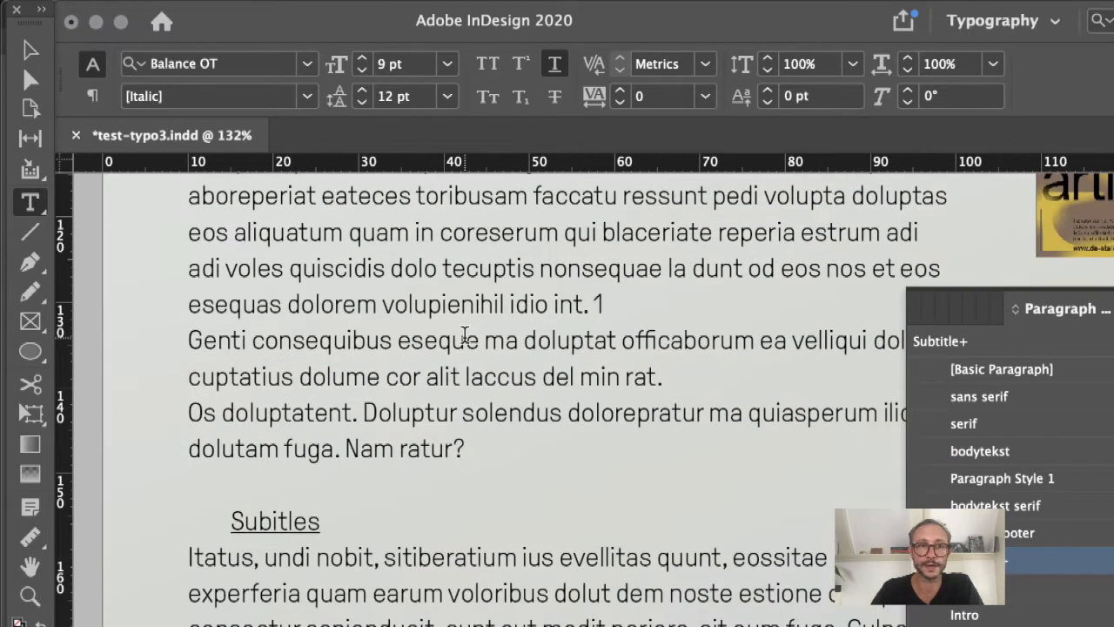
scroll(483, 344, "down", 8)
scroll(483, 343, "right", 8)
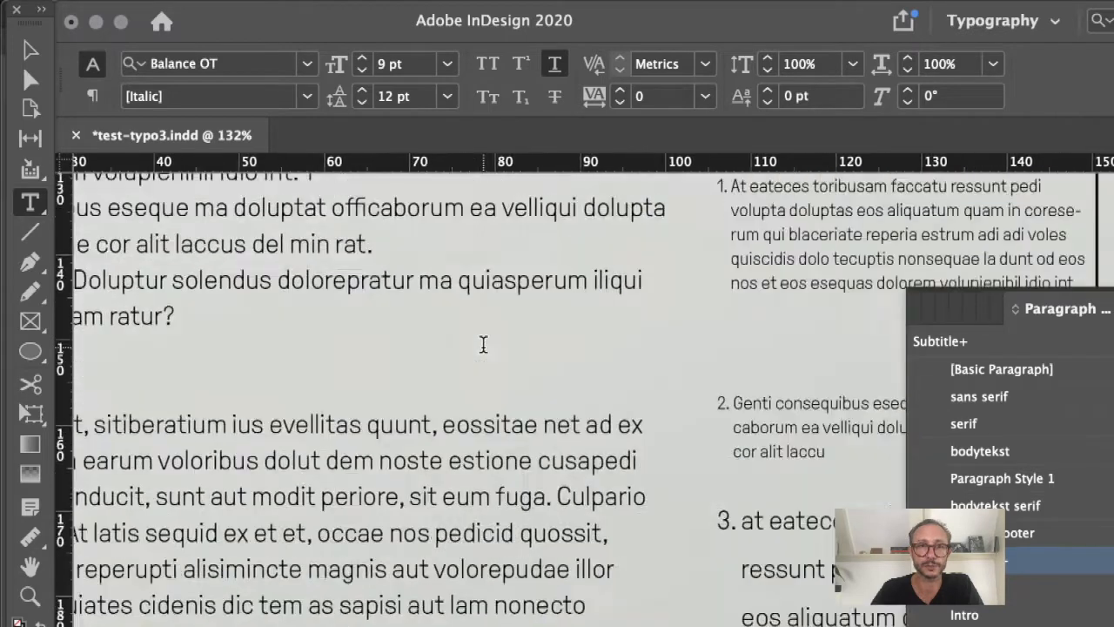
scroll(483, 344, "up", 6)
scroll(483, 344, "right", 1)
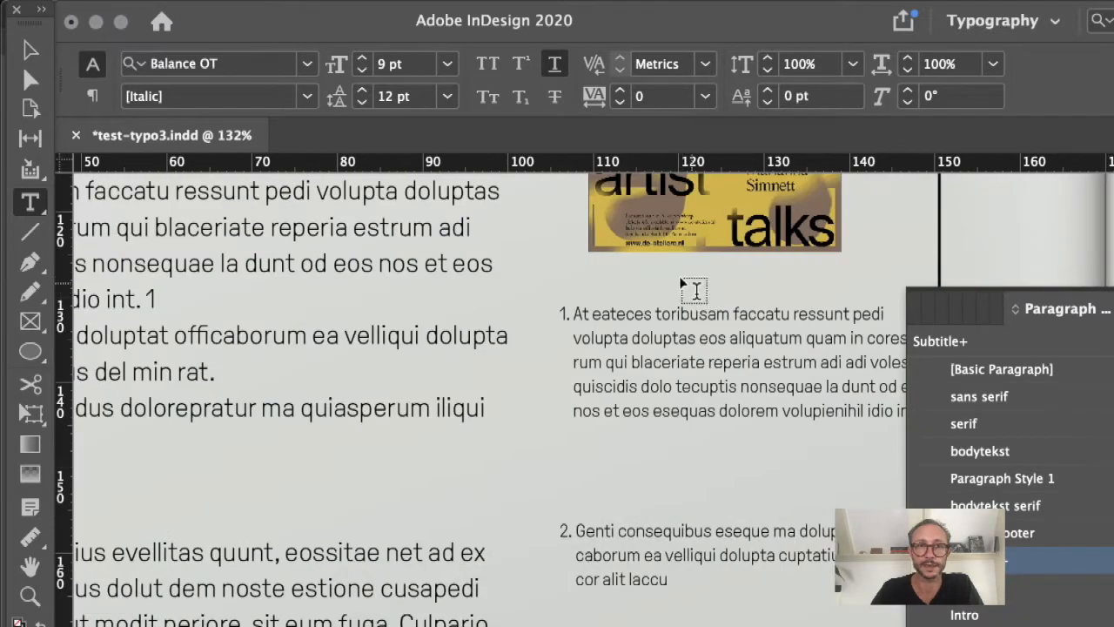
Examine the footnote, header, intro and body text across the page for the effect of the bodytekst font change
left_click(629, 567)
key("ctrl+a")
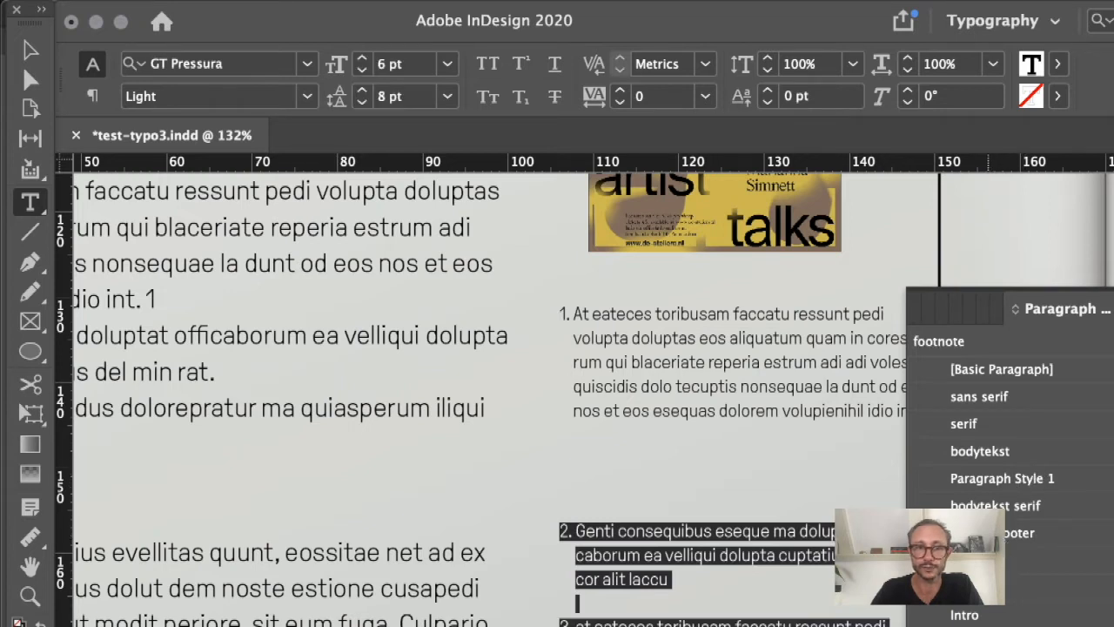
left_click(550, 460)
scroll(551, 462, "up", 4)
scroll(551, 463, "left", 1)
scroll(551, 463, "up", 6)
scroll(551, 462, "left", 3)
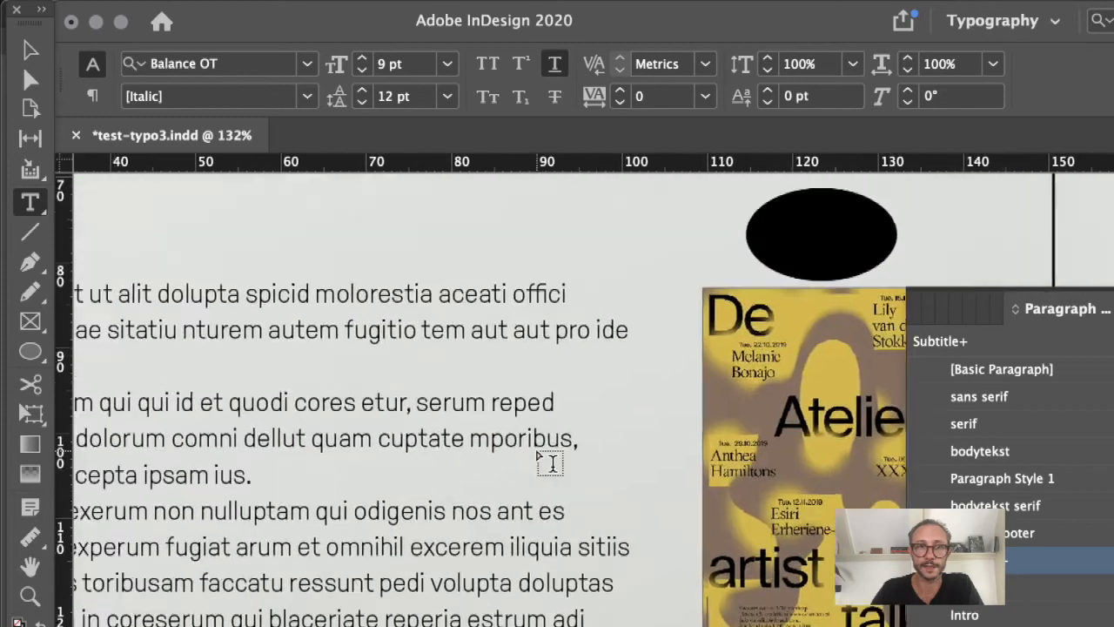
left_click(526, 500)
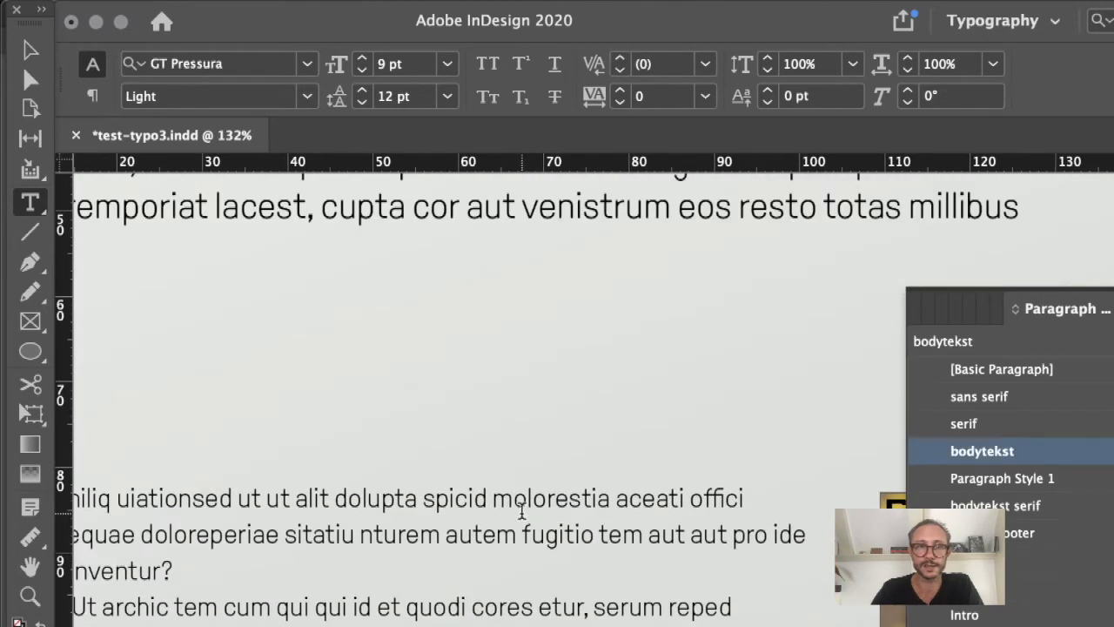
scroll(527, 505, "up", 3)
scroll(527, 504, "left", 2)
left_click(528, 499)
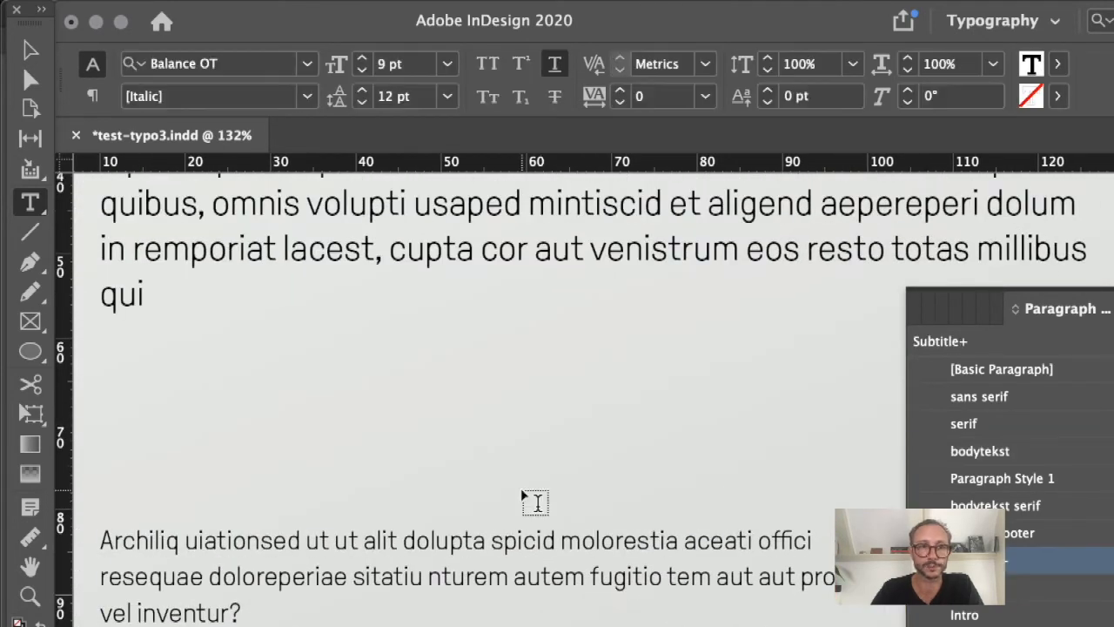
scroll(522, 491, "up", 6)
scroll(522, 492, "left", 2)
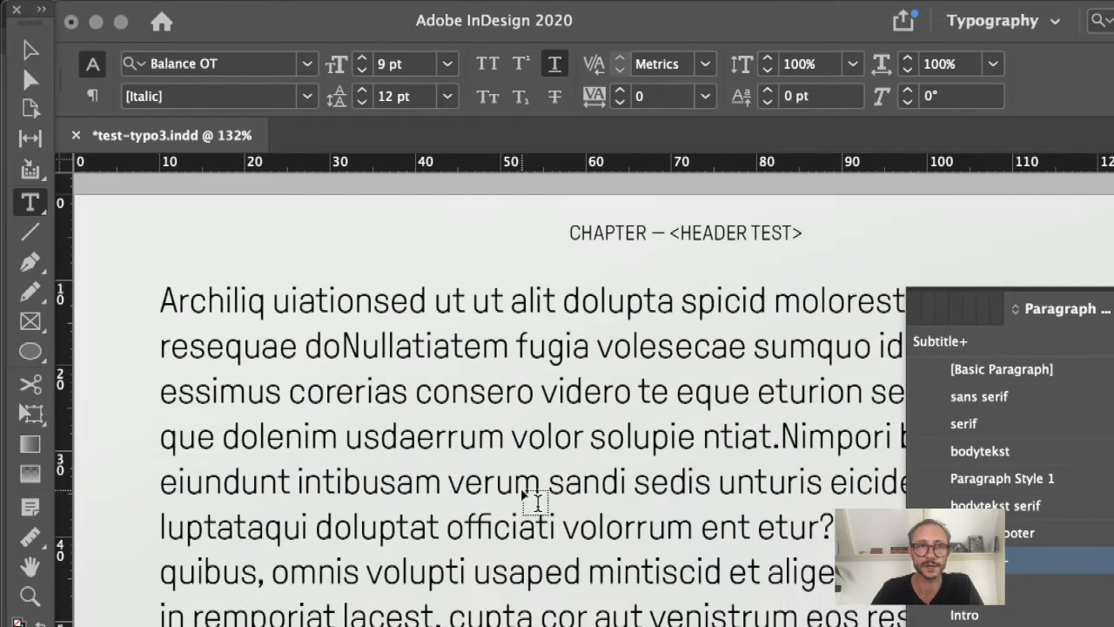
scroll(522, 493, "down", 10)
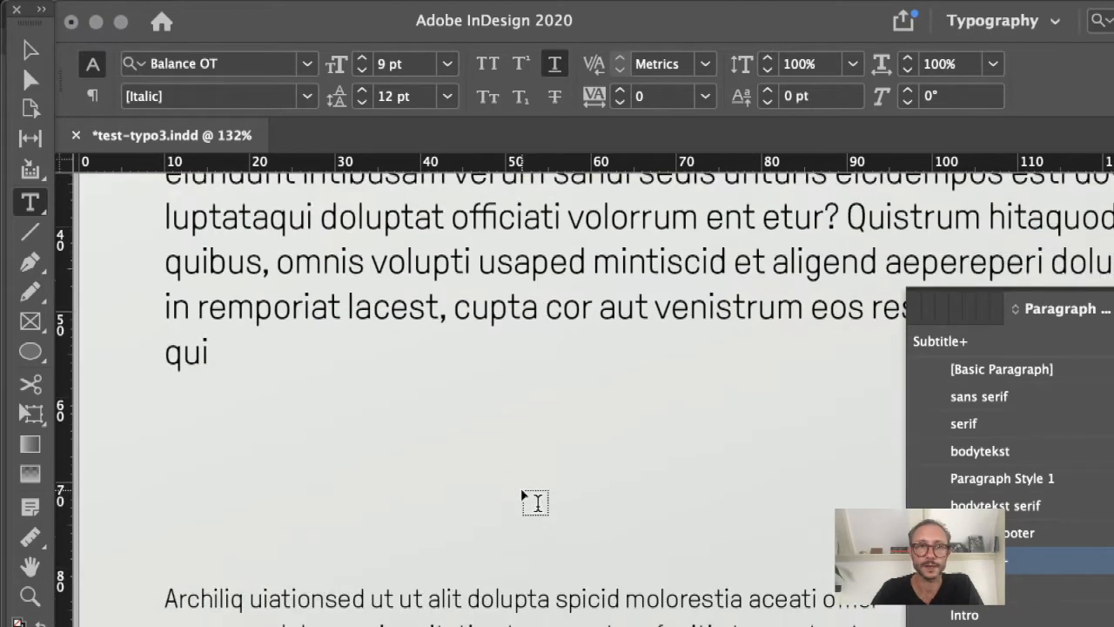
scroll(523, 493, "left", 1)
Apply the Italic character style to the words "fugiat arum" in the third body paragraph
left_click_drag(497, 491, 623, 491)
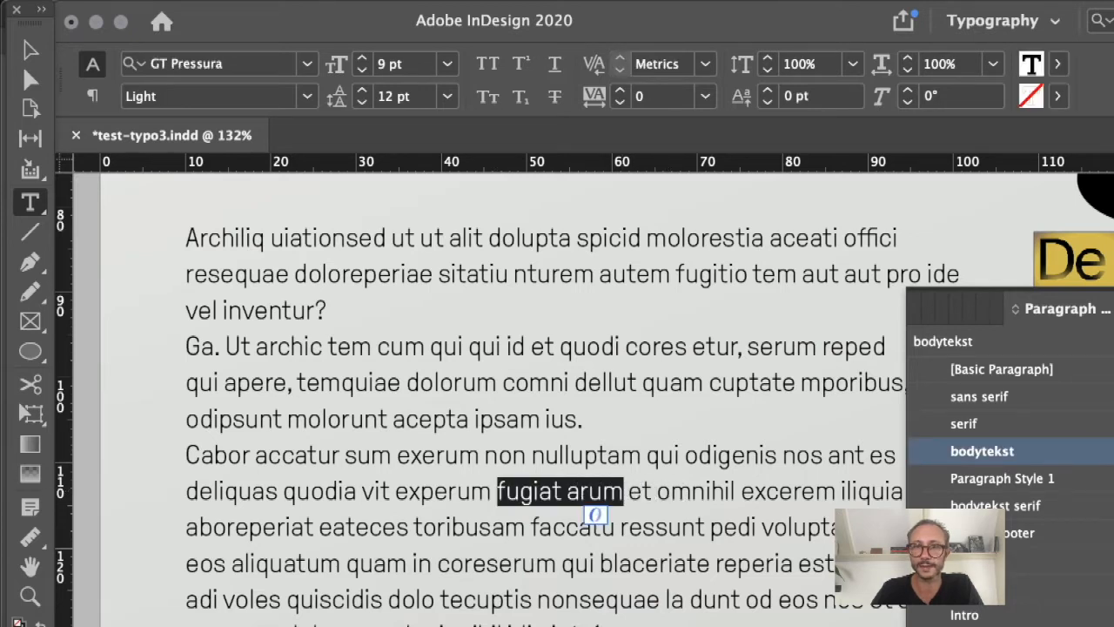
key("super+shift+F11")
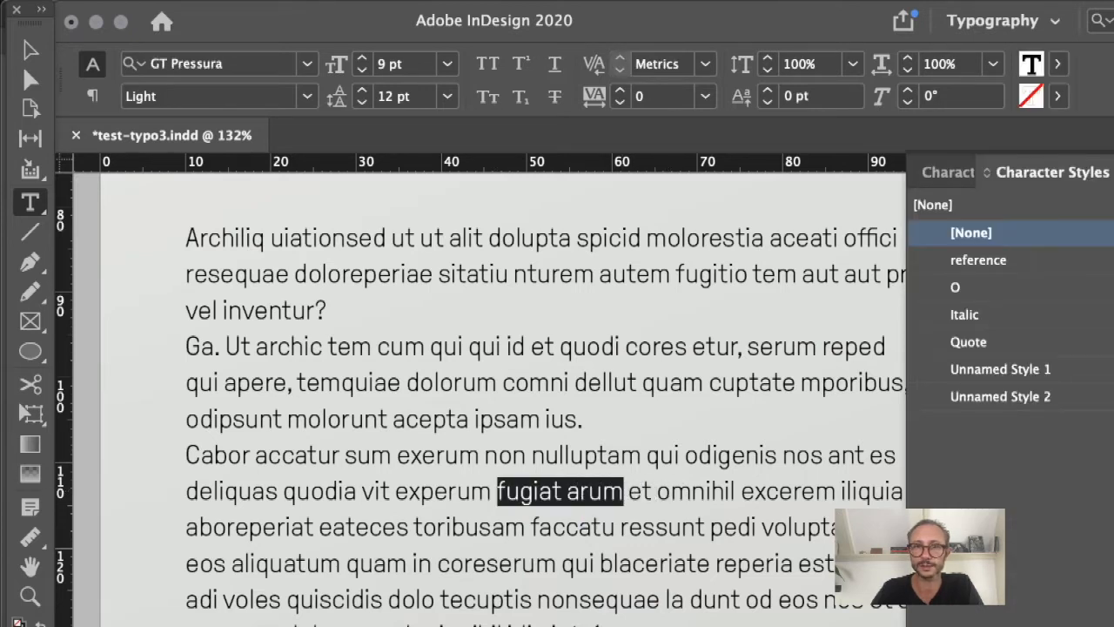
left_click(995, 317)
left_click(1053, 319)
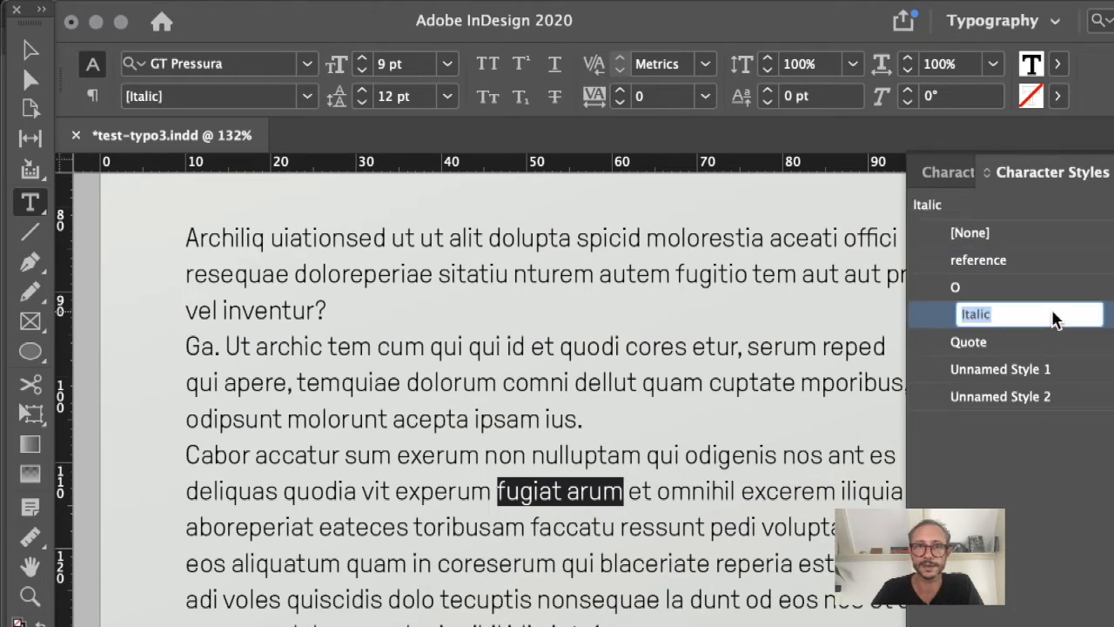
Set the font family of the Italic character style to GT Pressura in its basic character formats
double_click(995, 315)
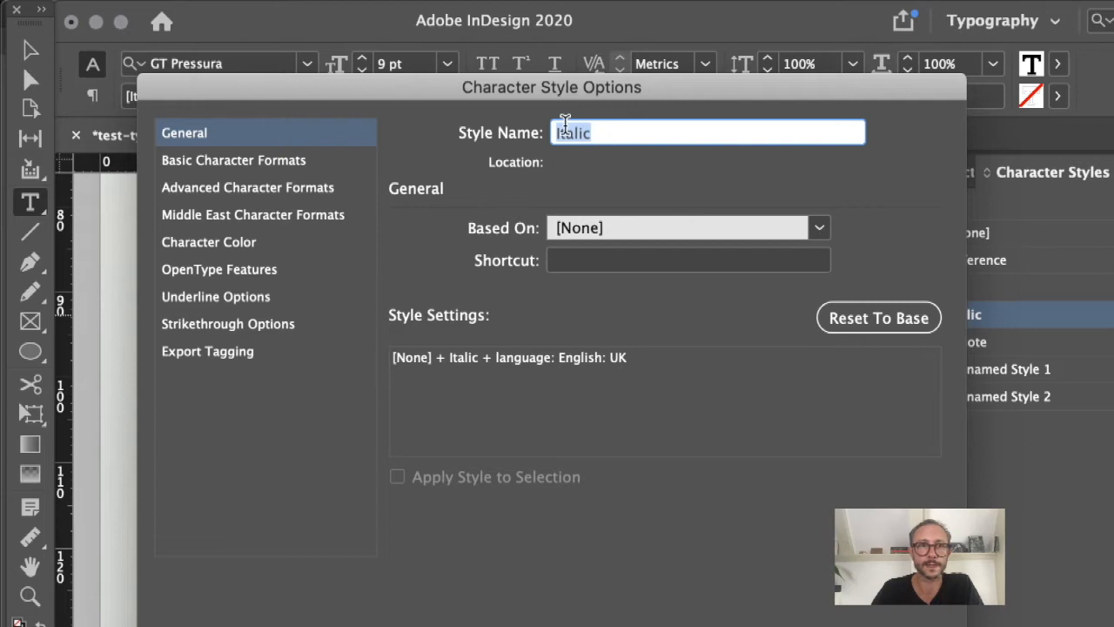
left_click(293, 162)
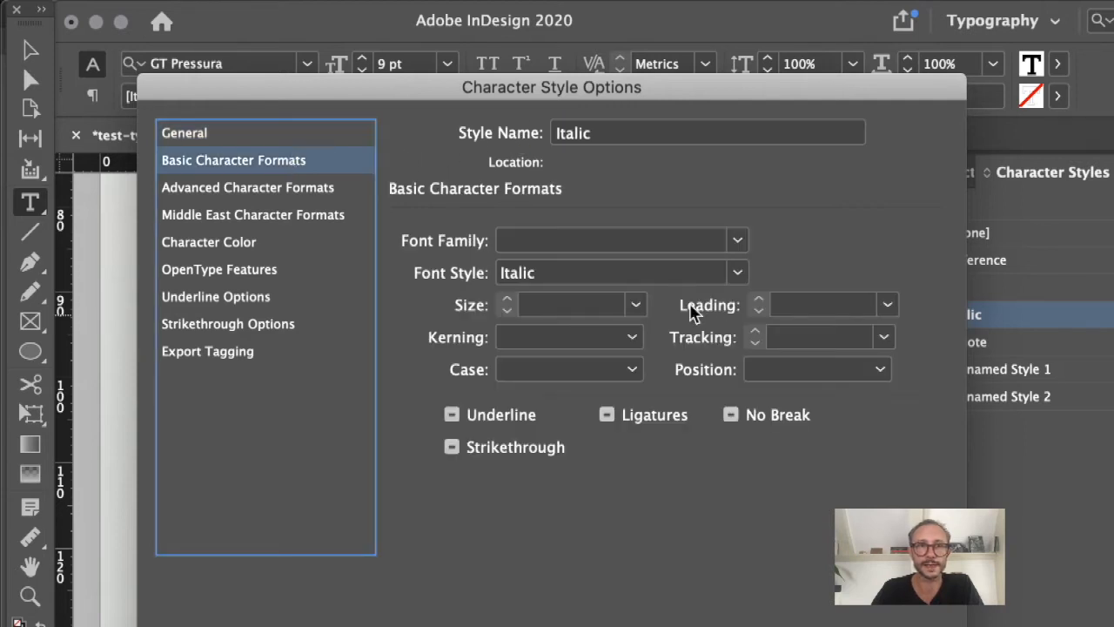
left_click(738, 273)
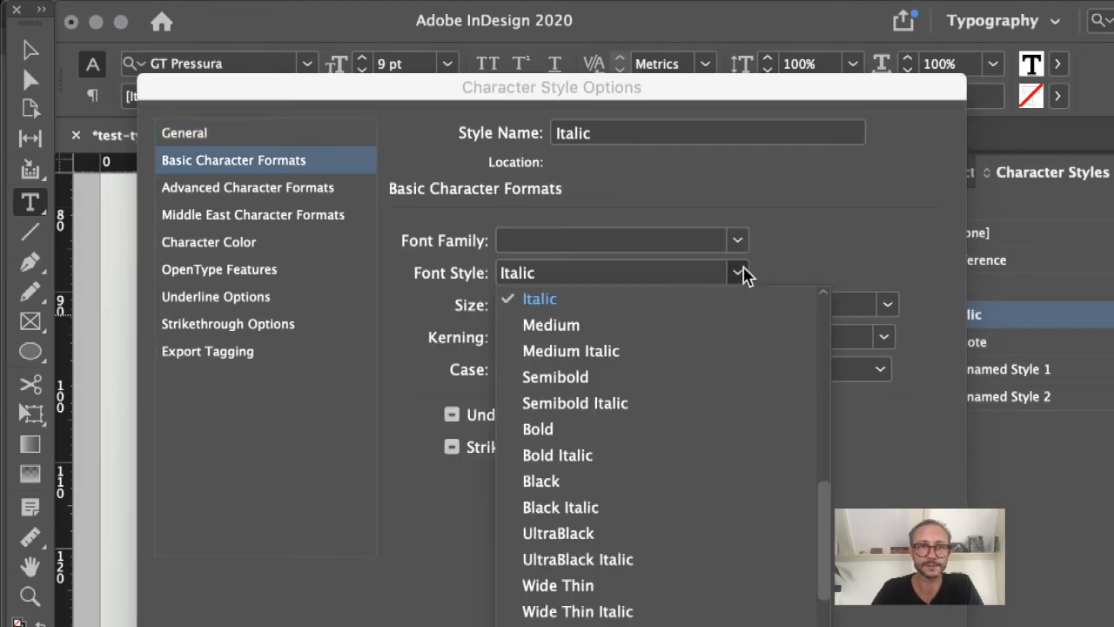
left_click(753, 247)
left_click(701, 248)
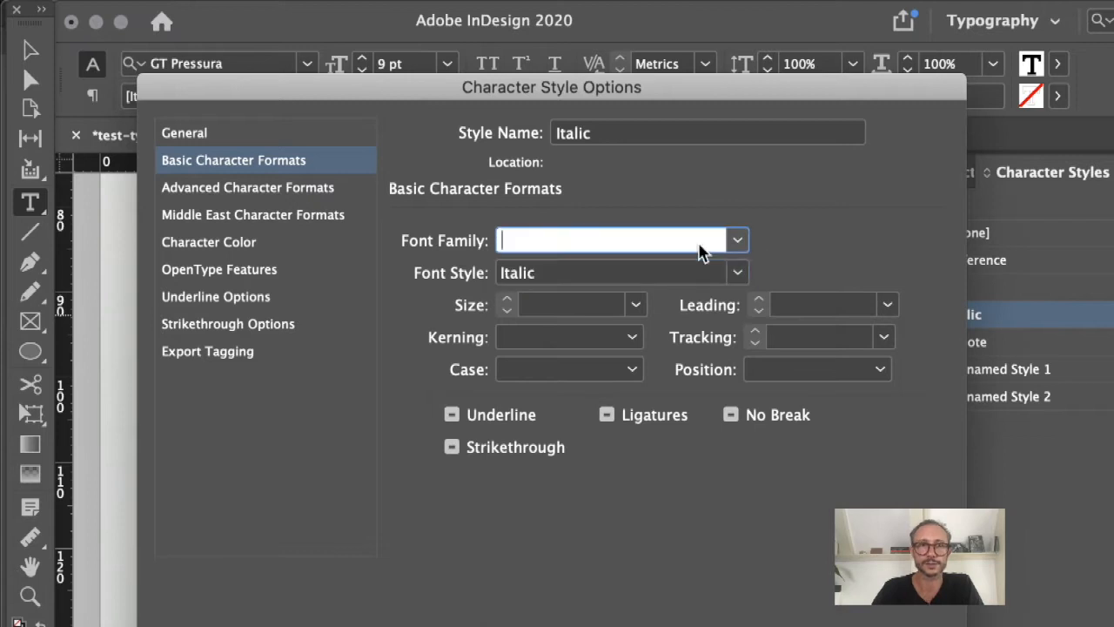
type("Present Color")
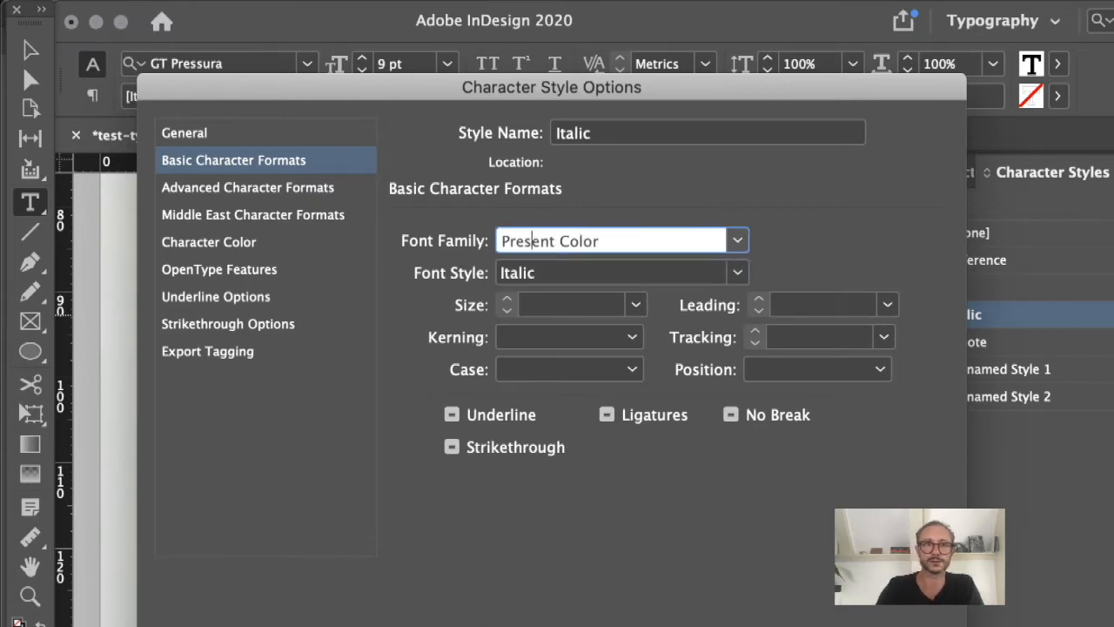
key("super+a")
type("GT ")
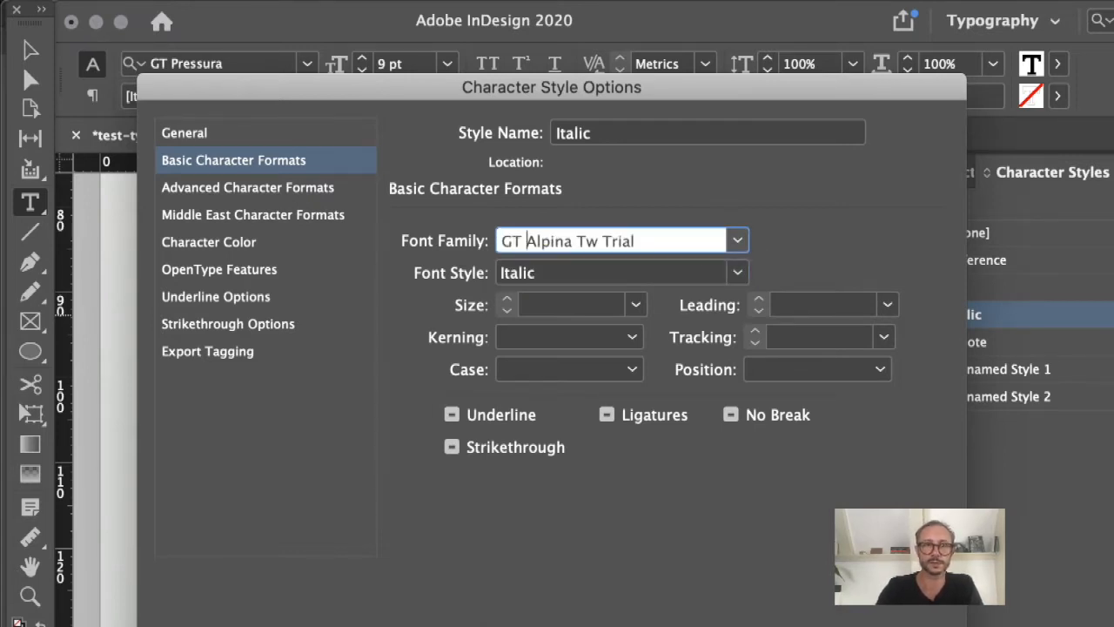
type("Pressura")
key("Tab")
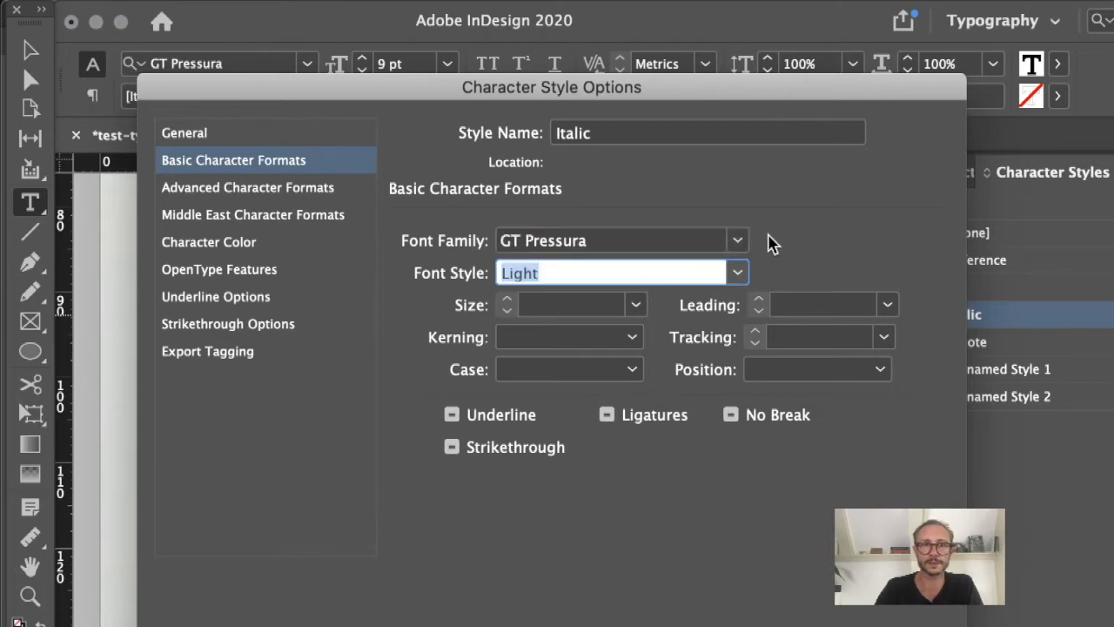
Set the font style of the Italic character style to Light Italic and apply the style changes
left_click(735, 274)
left_click(652, 328)
key("Return")
left_click(691, 492)
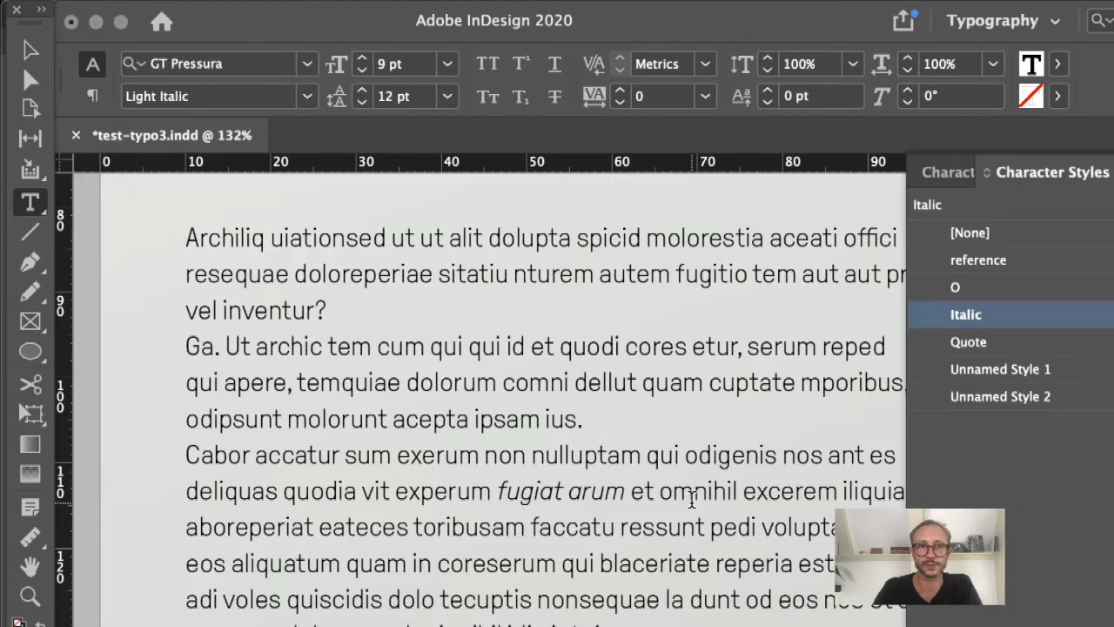
Apply the Italic character style to the word "quam" in the second body paragraph
left_click_drag(498, 492, 625, 491)
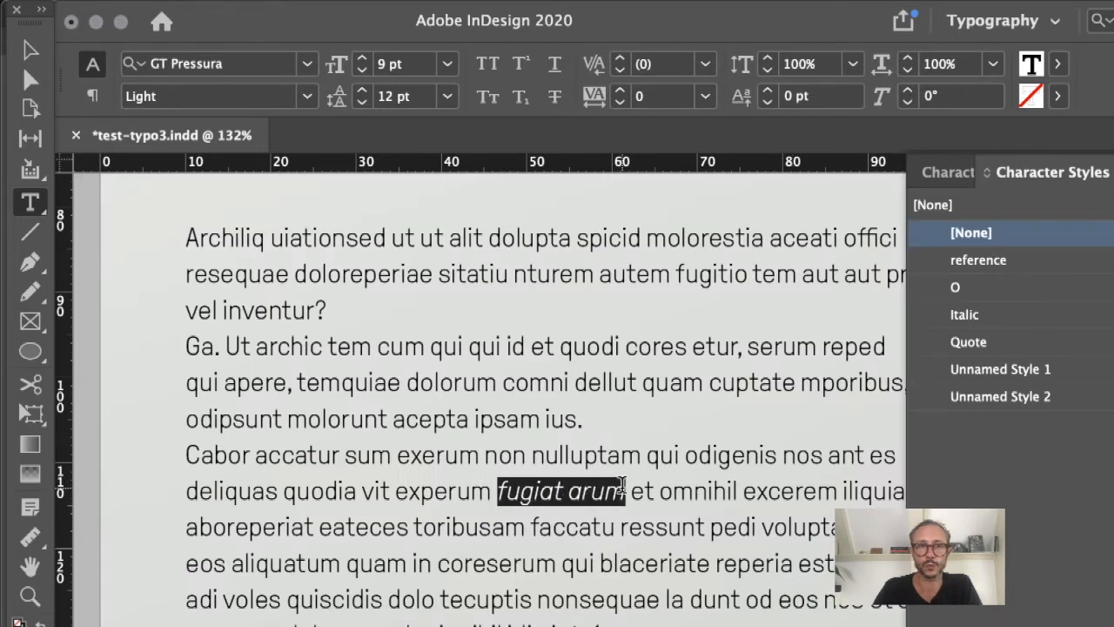
left_click(700, 473)
left_click_drag(644, 383, 703, 383)
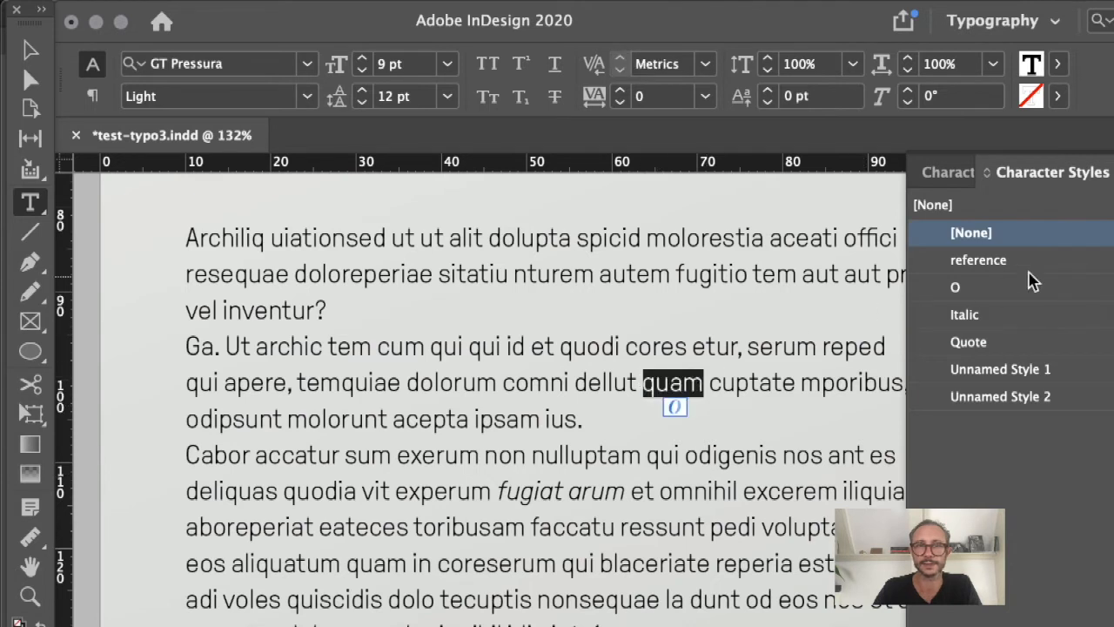
left_click(995, 315)
left_click(642, 422)
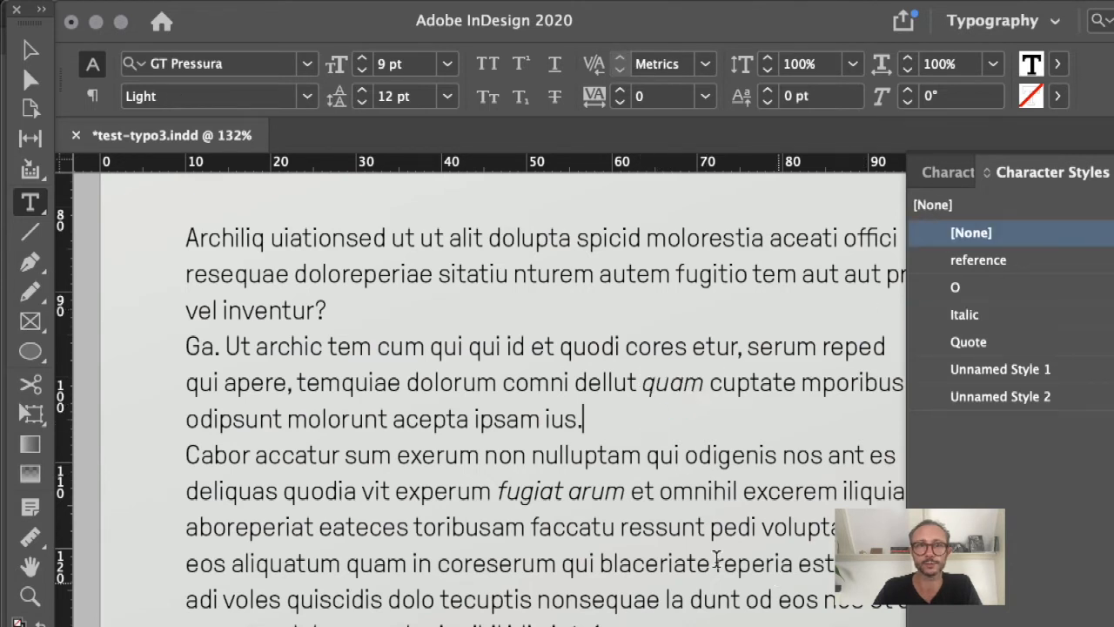
left_click(136, 377)
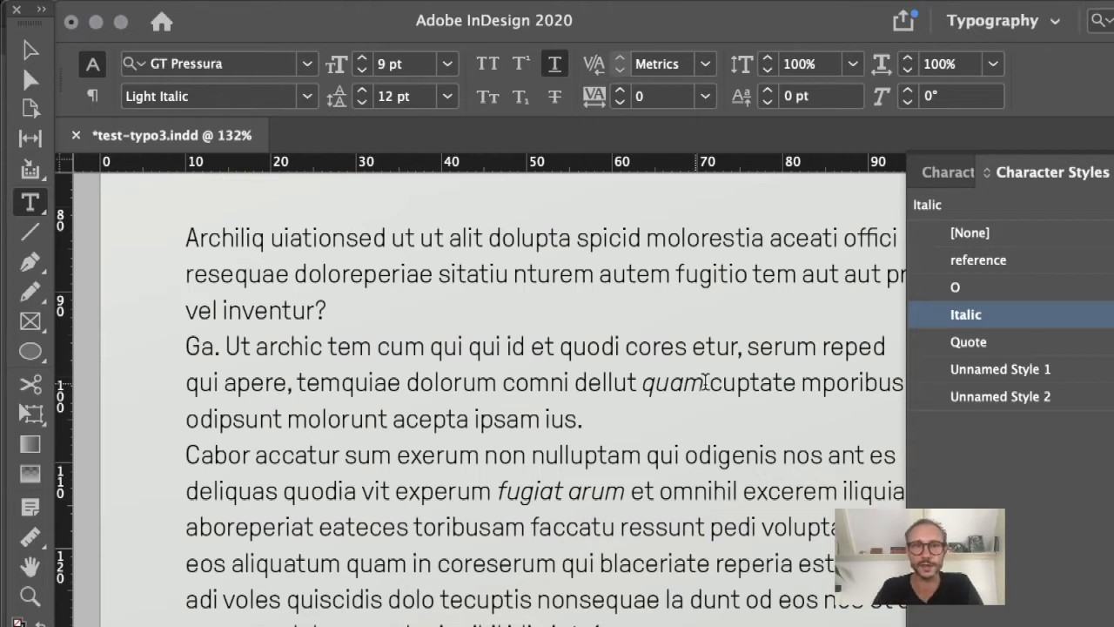
left_click_drag(478, 384, 548, 386)
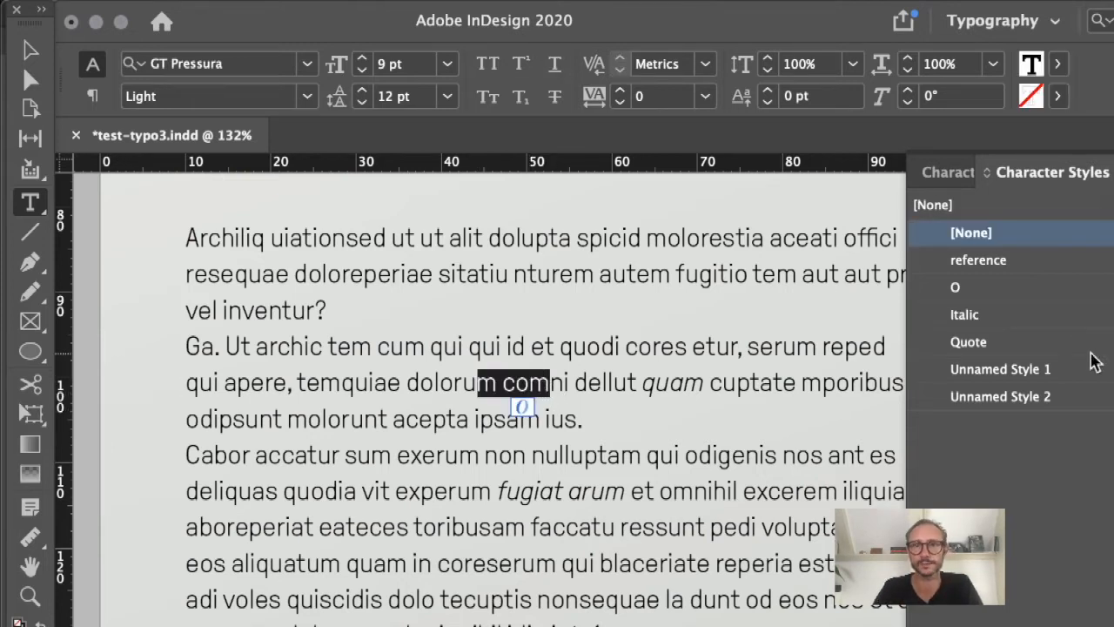
left_click(153, 358)
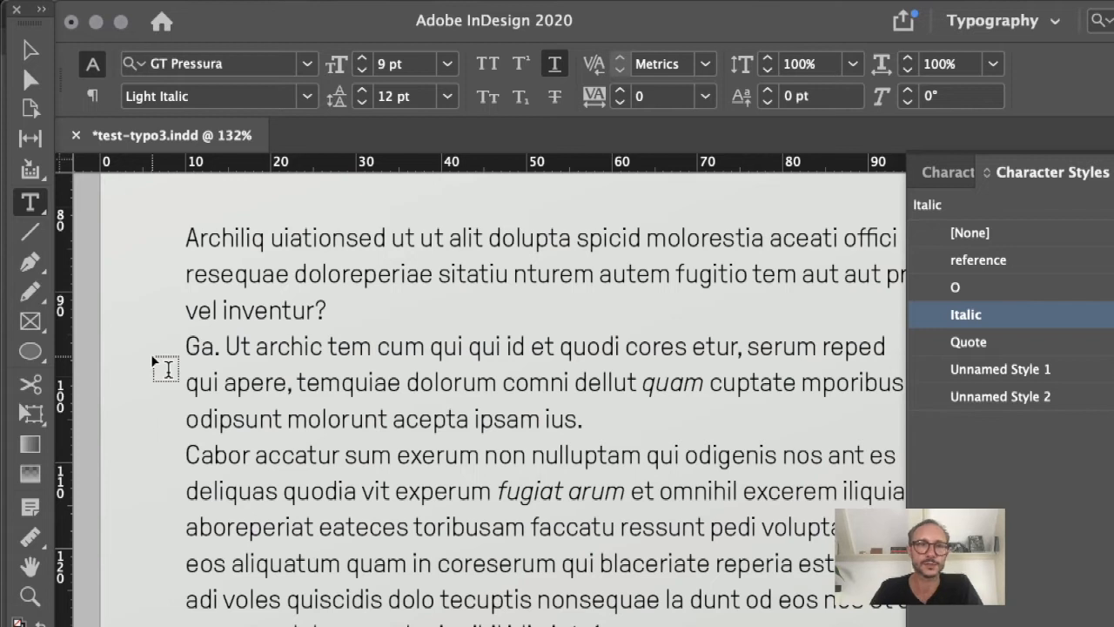
key("alt+super+0")
left_click_drag(418, 196, 828, 592)
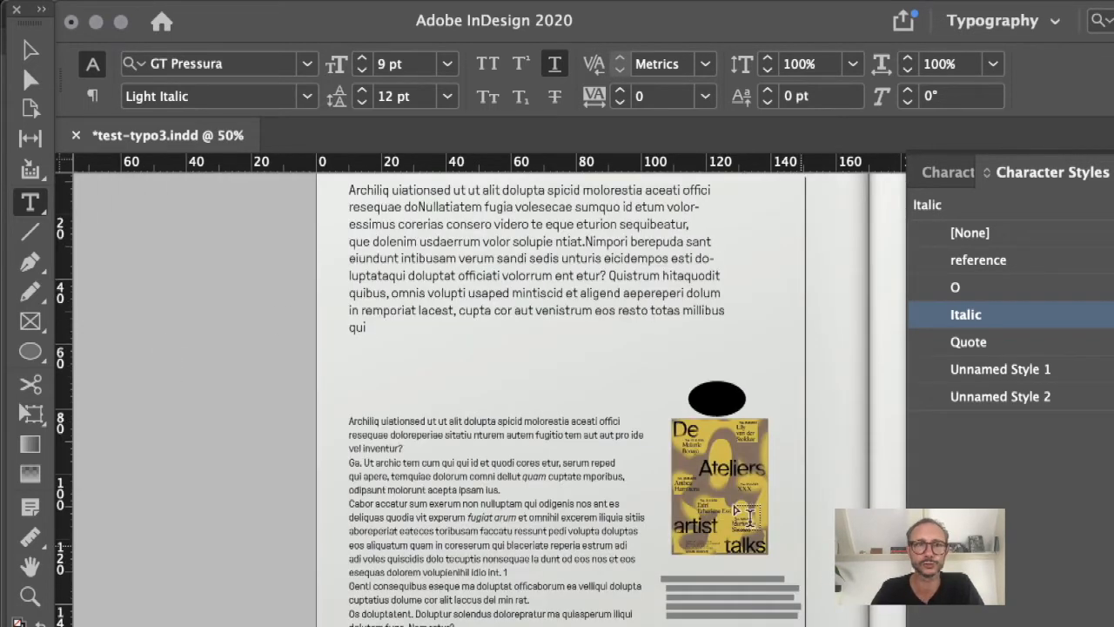
Switch to Finder and open the 1.1 Content folder of MM-4-2020 within 2016_Metropolis M in Dropbox
key("super+Tab")
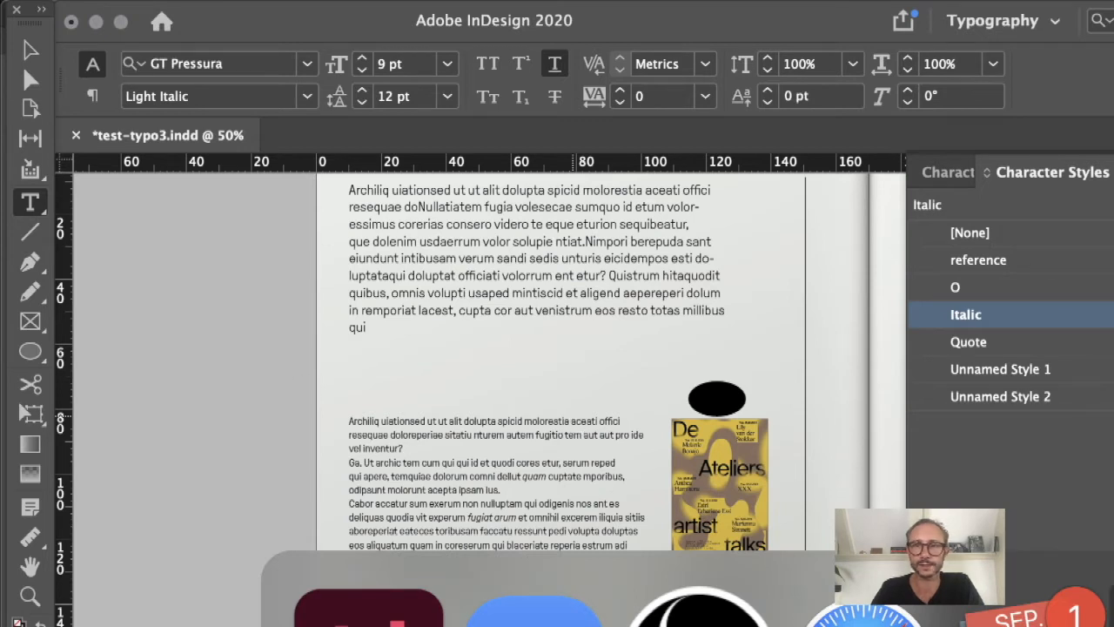
key("super+n")
left_click_drag(483, 237, 390, 253)
left_click(319, 402)
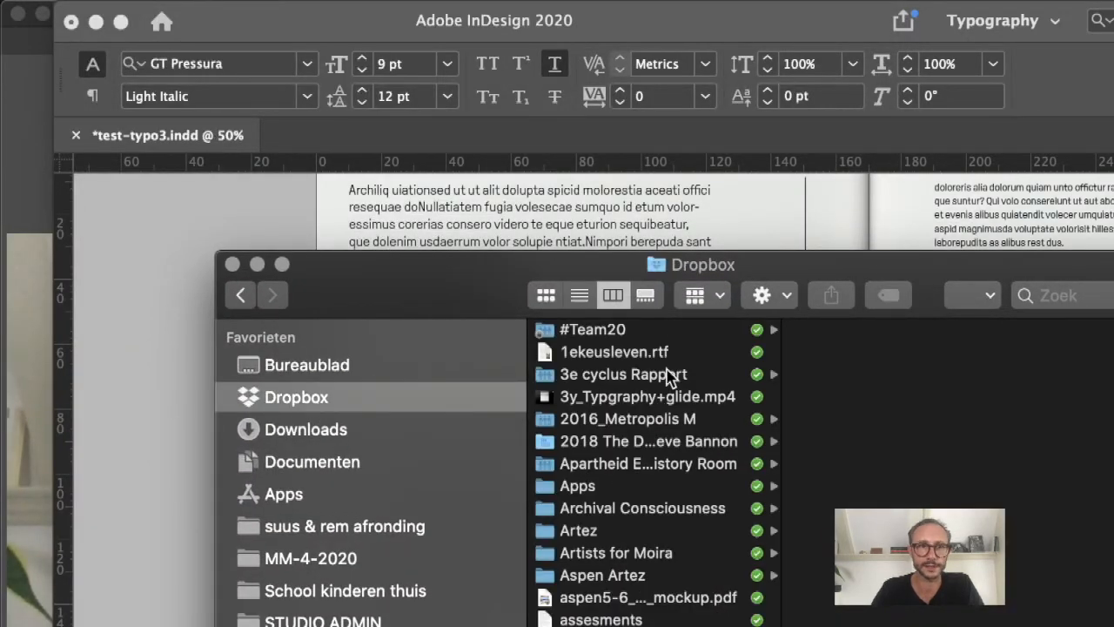
left_click(636, 417)
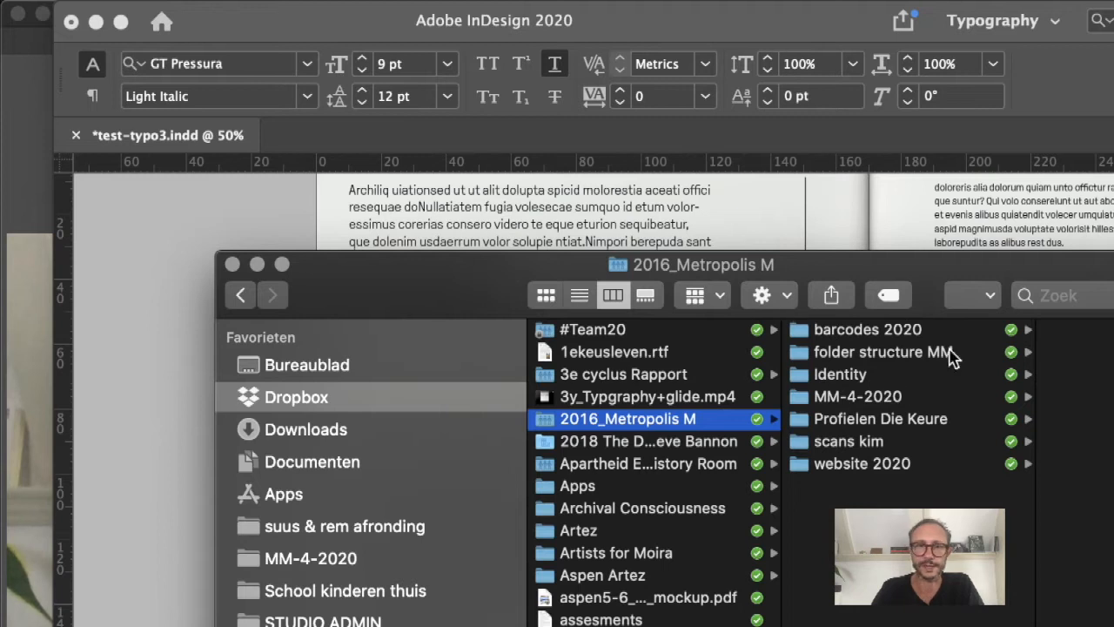
left_click(905, 401)
left_click(989, 355)
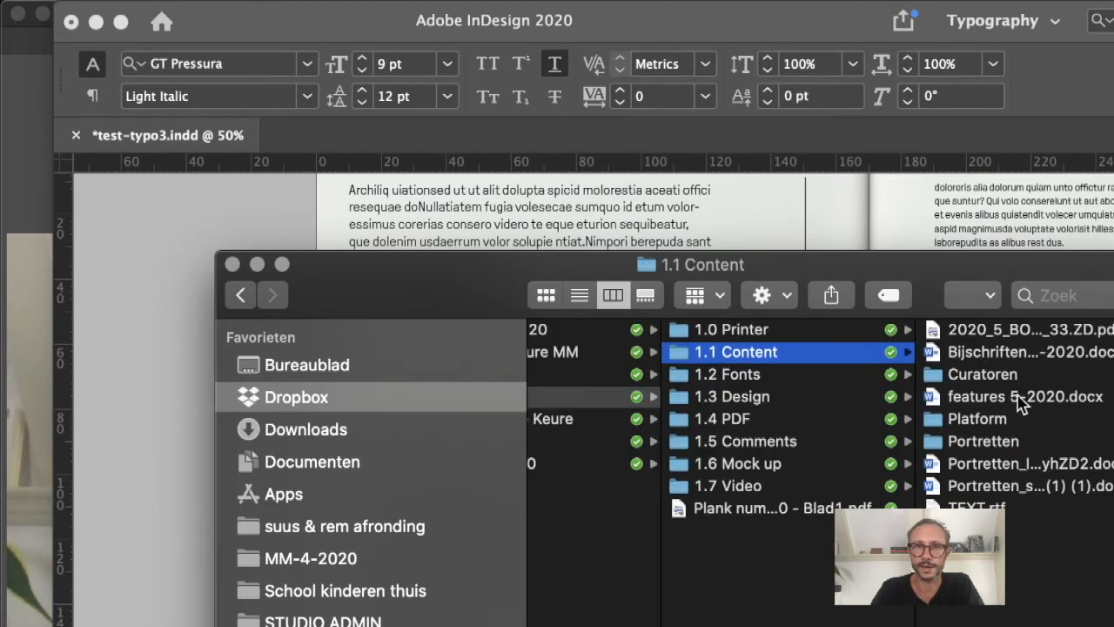
Look into the Platform folder, open the Portretten folder and select its first Word document
left_click(1009, 418)
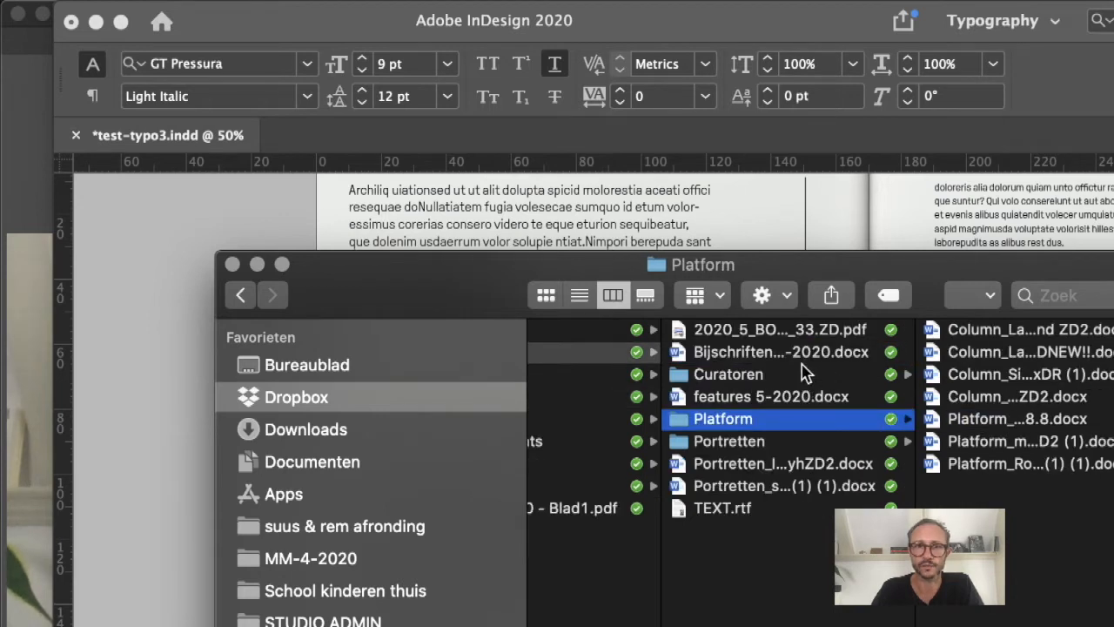
left_click(769, 441)
left_click(1059, 334)
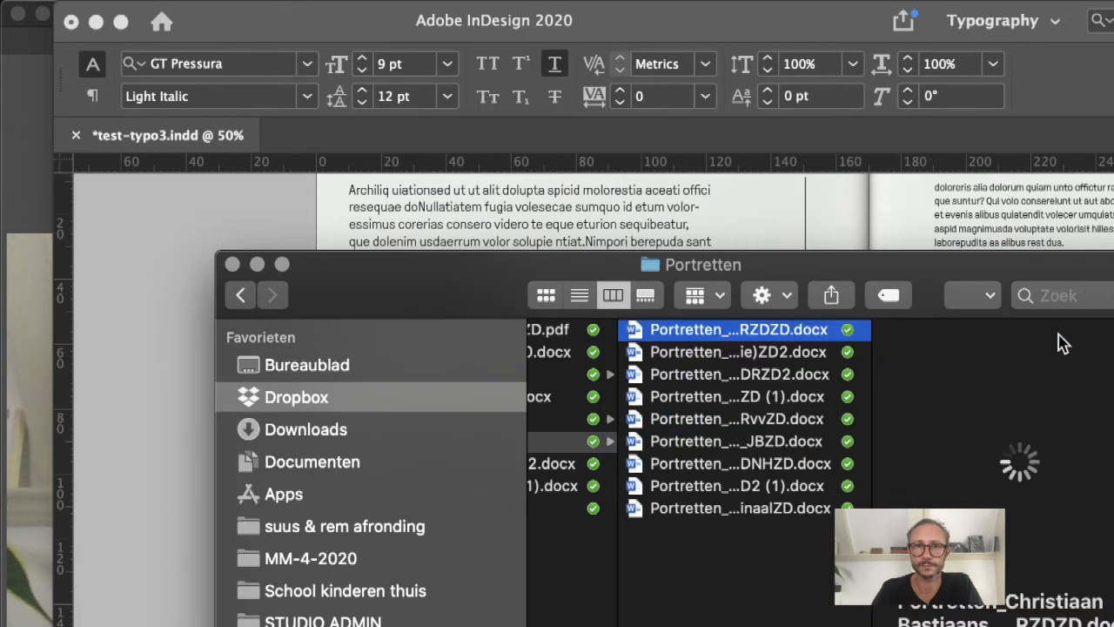
Preview the second to fourth Word documents of the Portretten folder to examine their text formatting
key("Down")
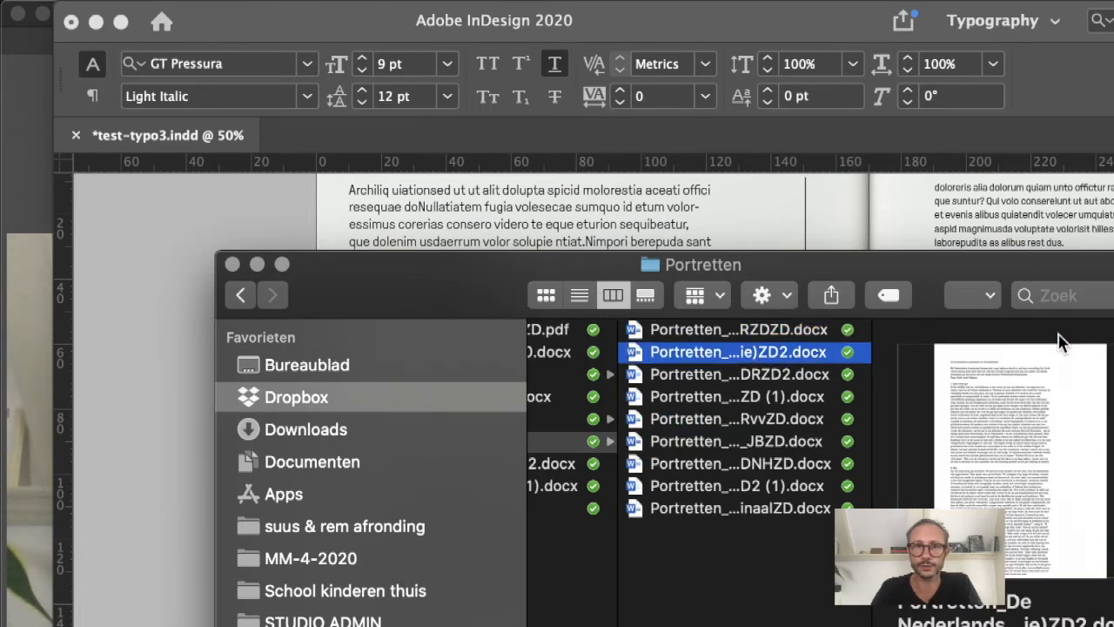
key("space")
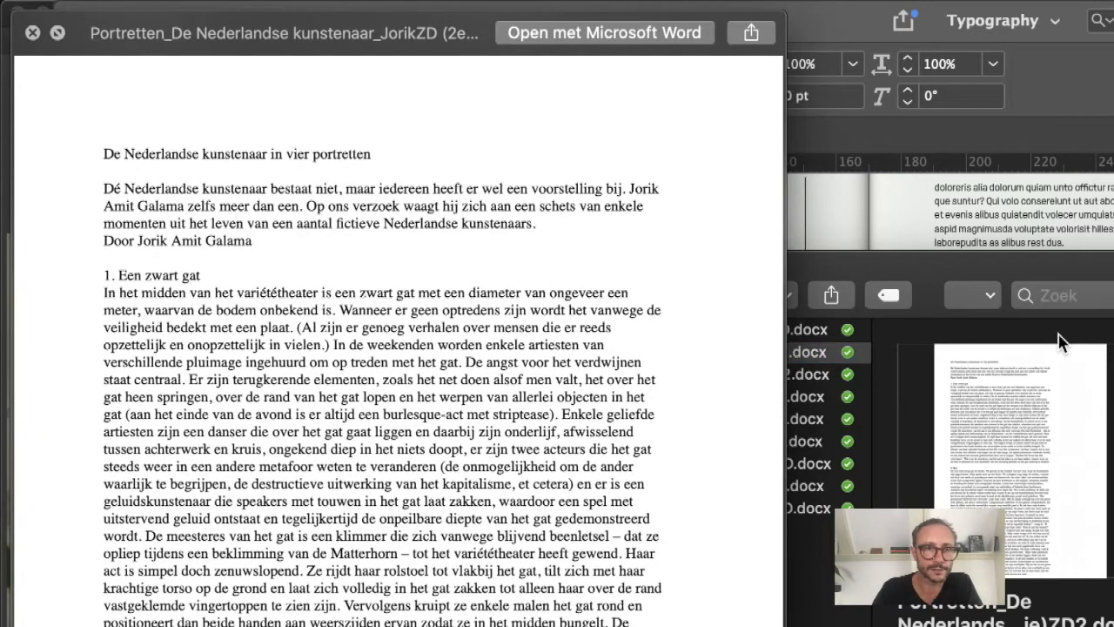
key("Down")
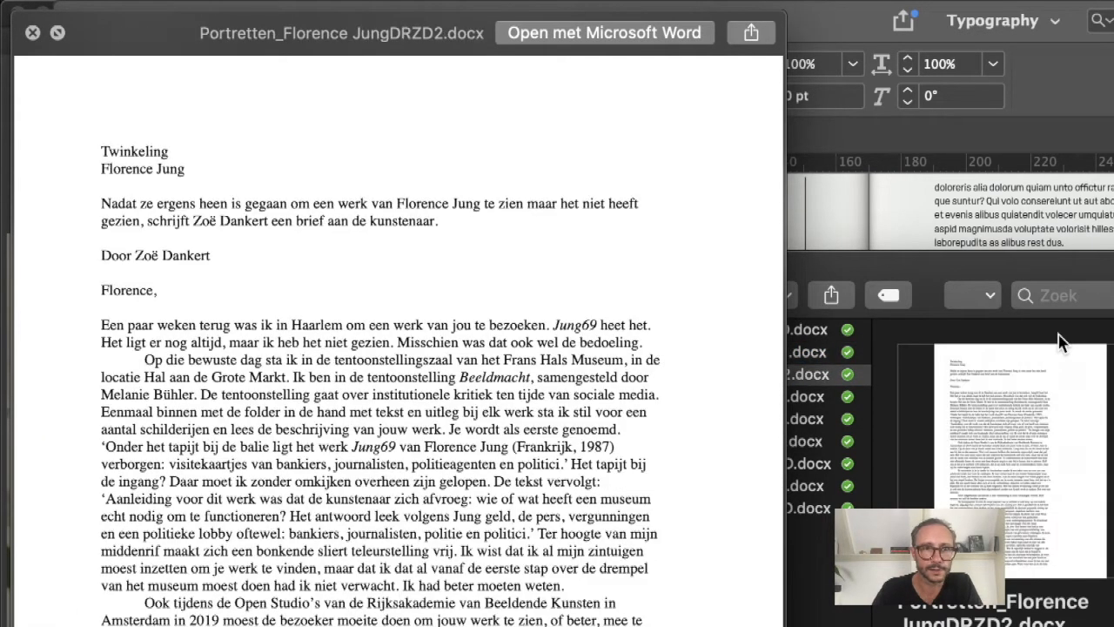
key("Down")
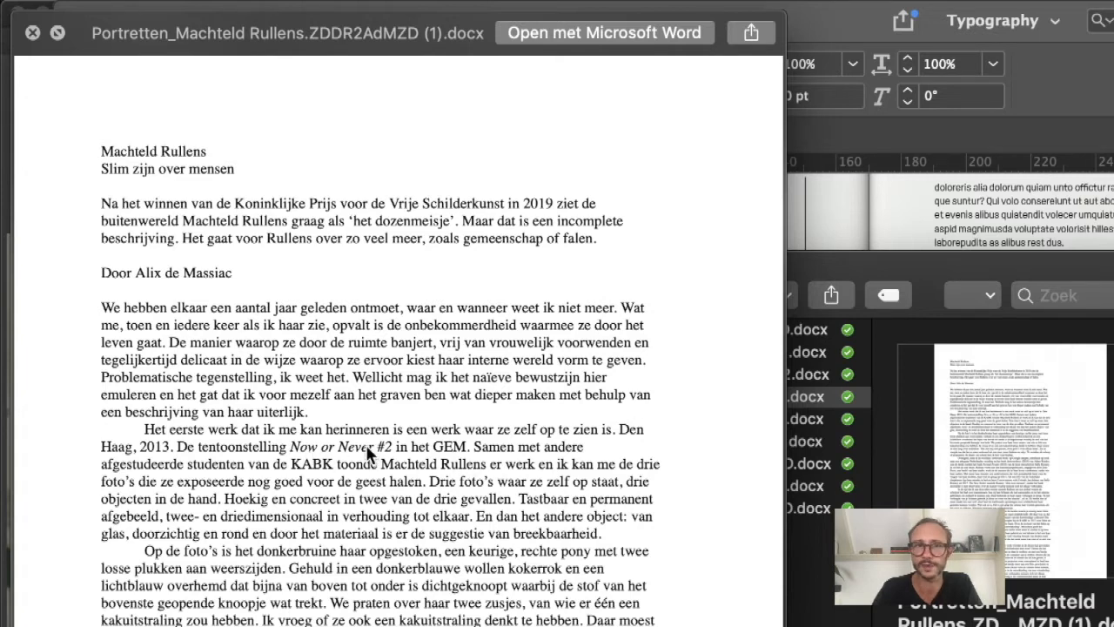
key("space")
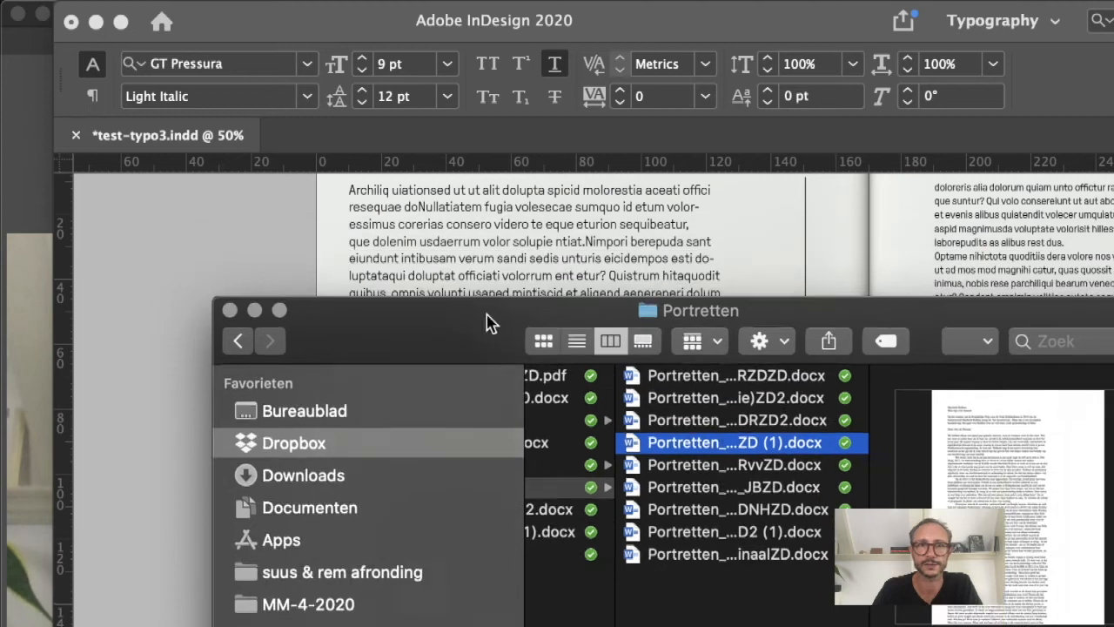
Move the Finder window aside and return to the test-typo3 document in InDesign
left_click_drag(487, 322, 691, 605)
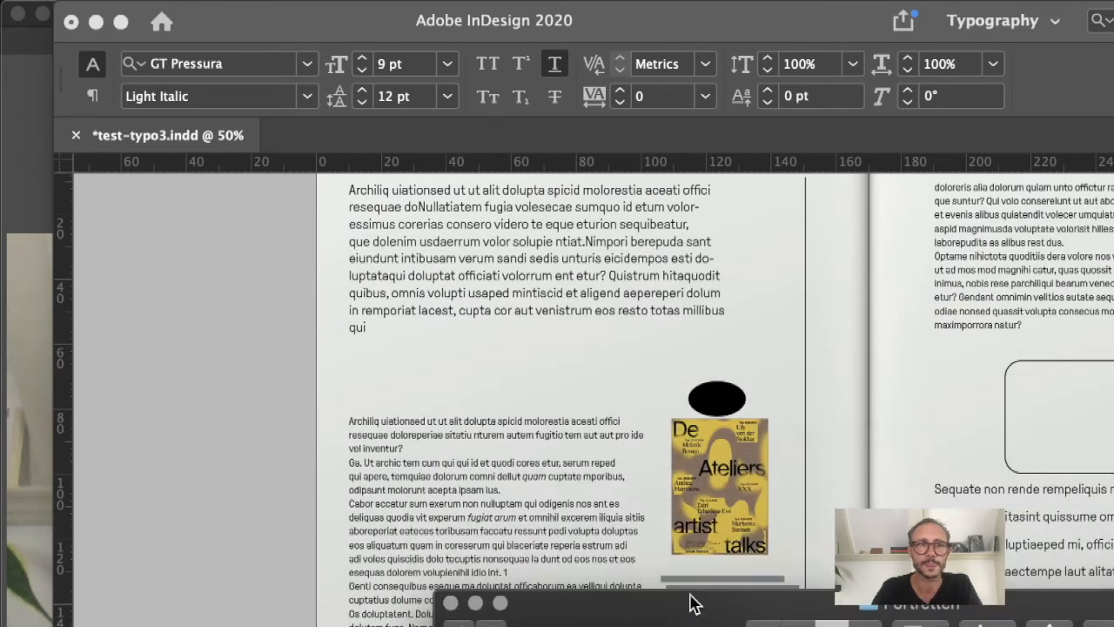
left_click(292, 350)
left_click(406, 378)
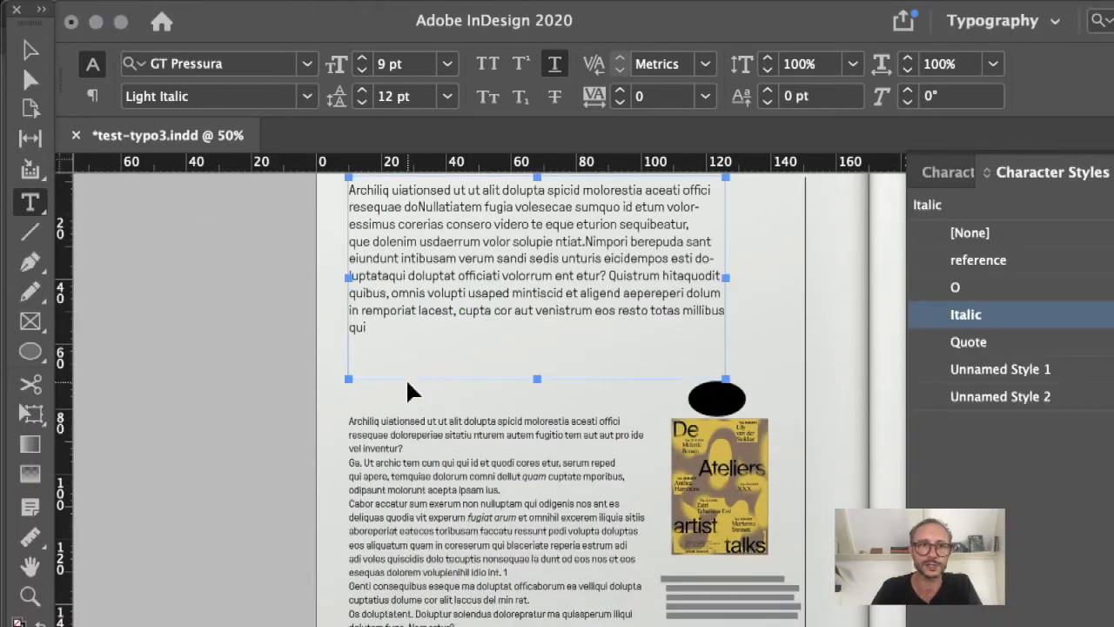
left_click_drag(299, 390, 311, 350)
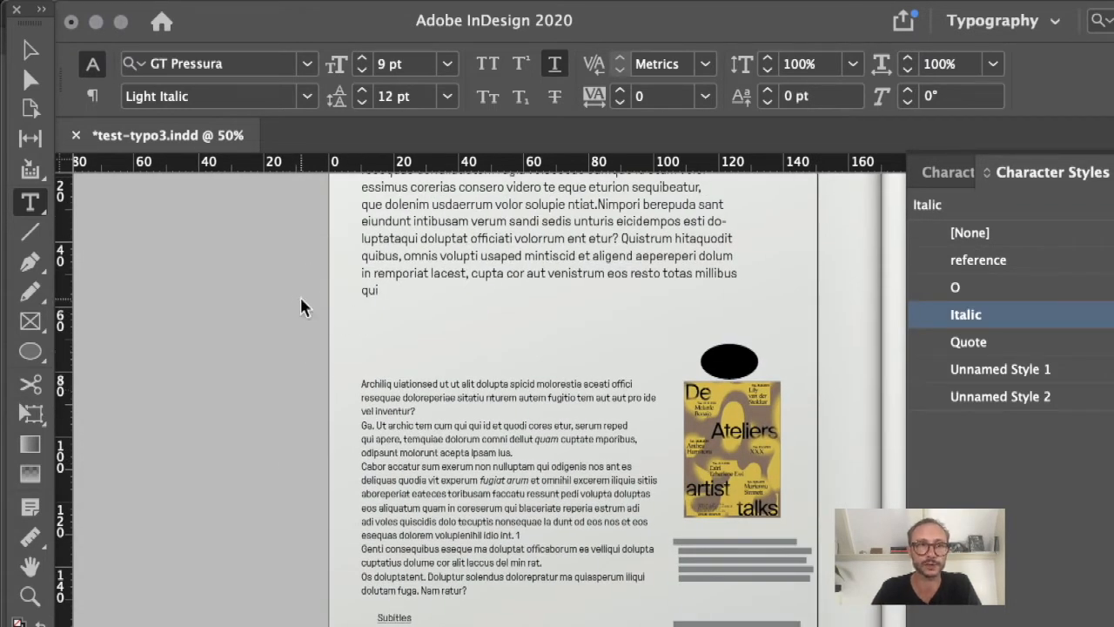
Start placing a file and display the Dropbox folder in columns
key("super+d")
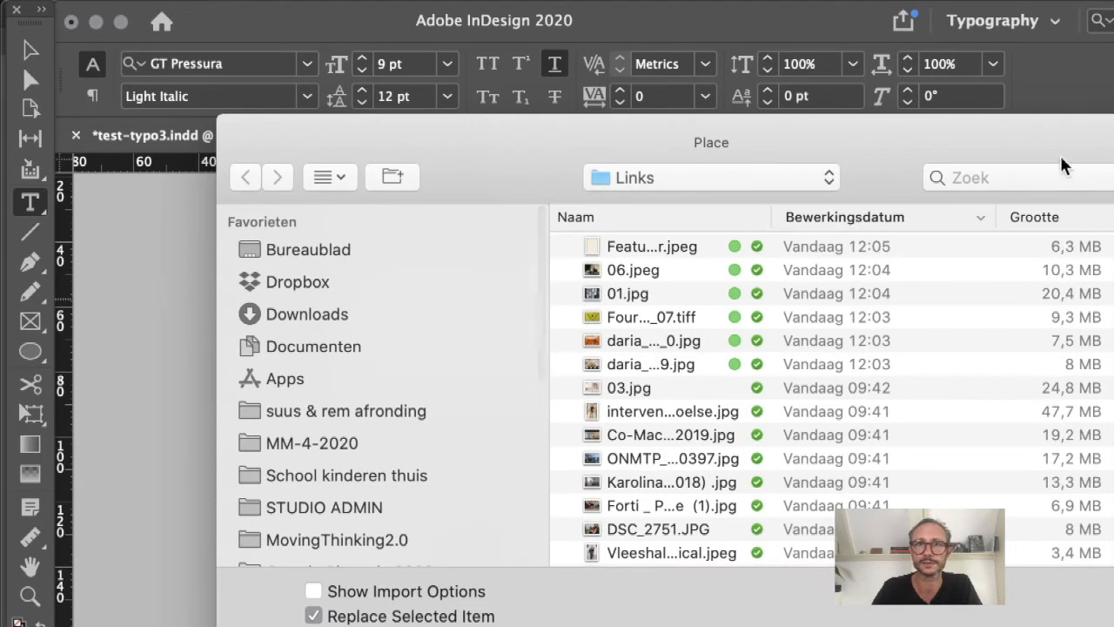
left_click_drag(1058, 144, 787, 45)
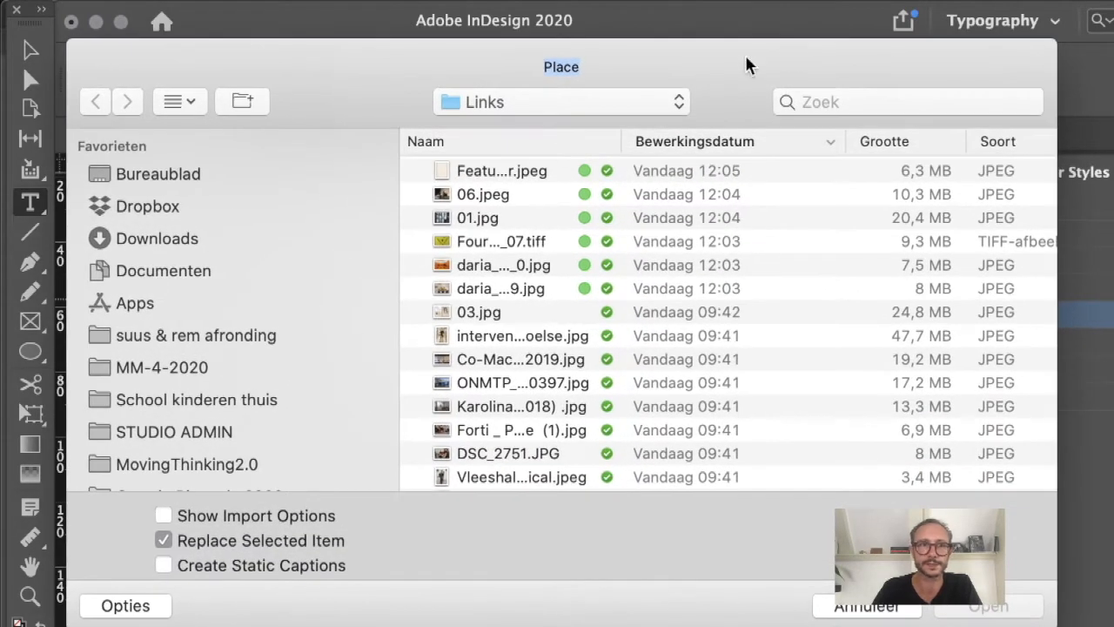
left_click(166, 206)
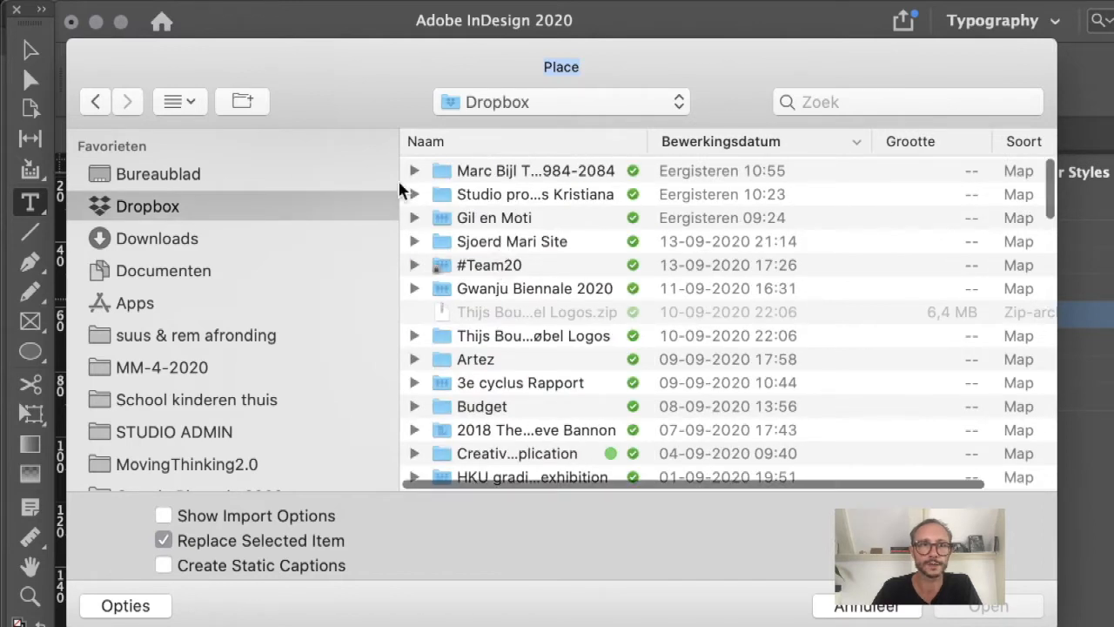
left_click(180, 101)
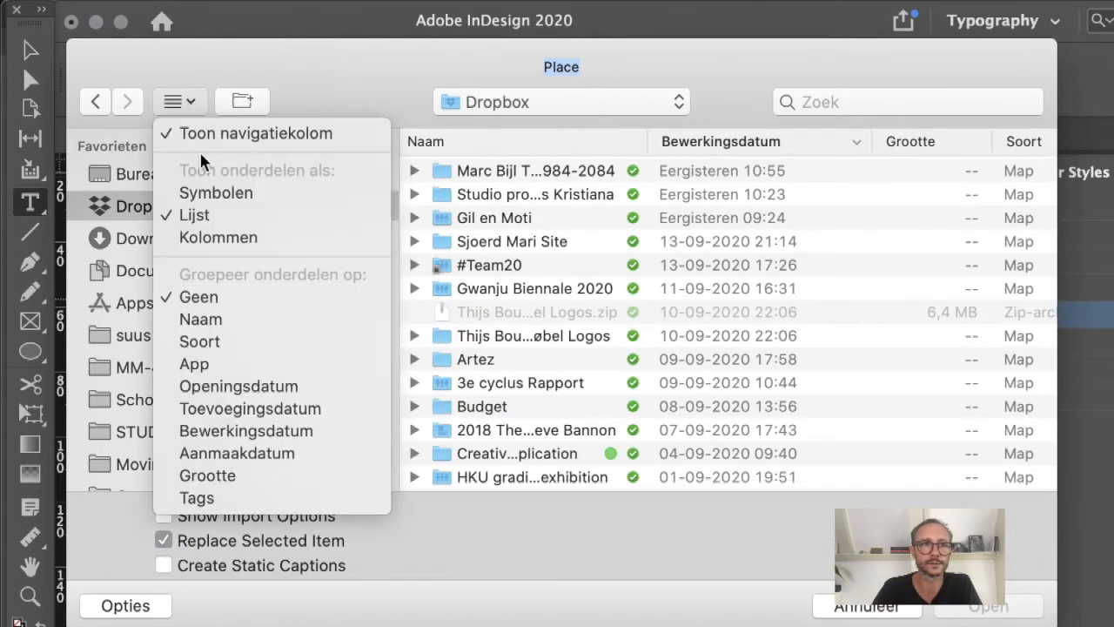
left_click(209, 238)
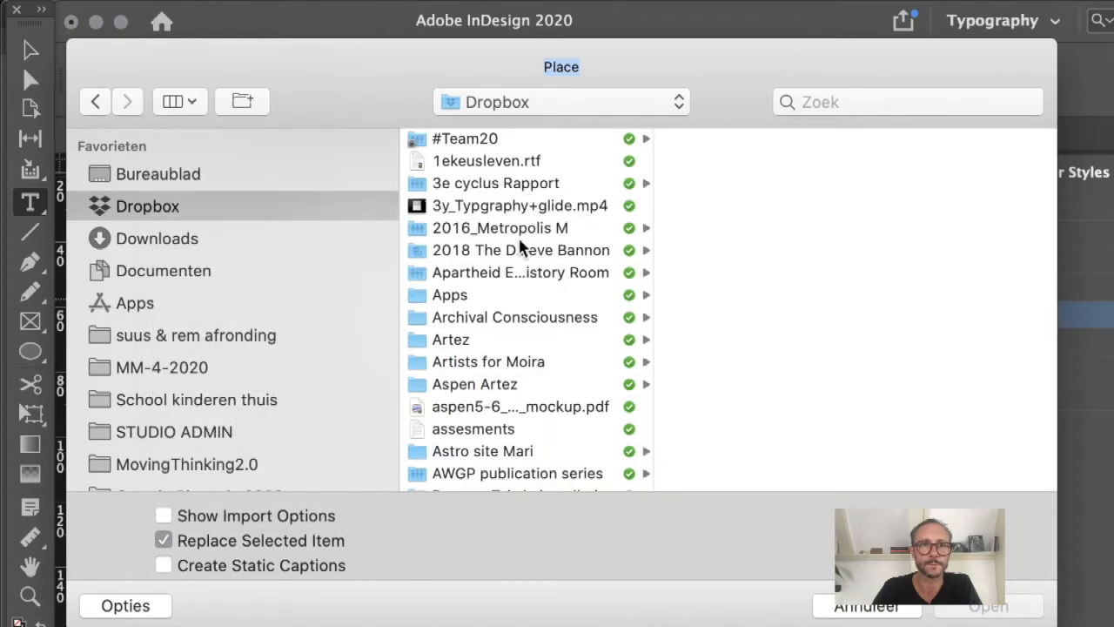
Browse through 2016_Metropolis M, MM-4-2020 and 1.1 Content to the Portretten folder
left_click(516, 228)
left_click(751, 207)
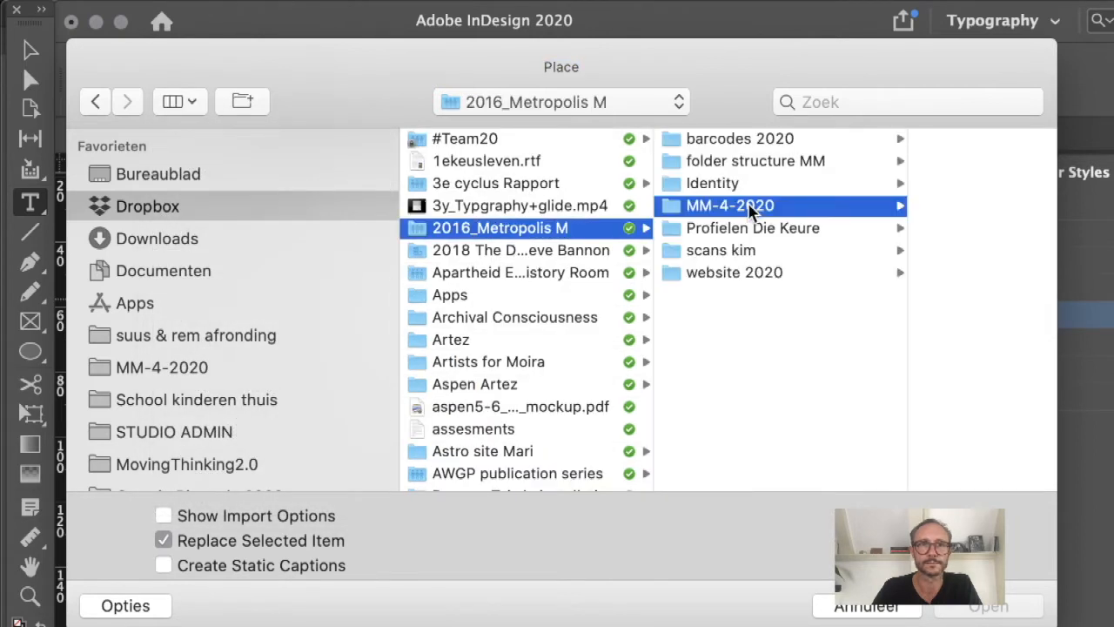
key("Right")
key("Down")
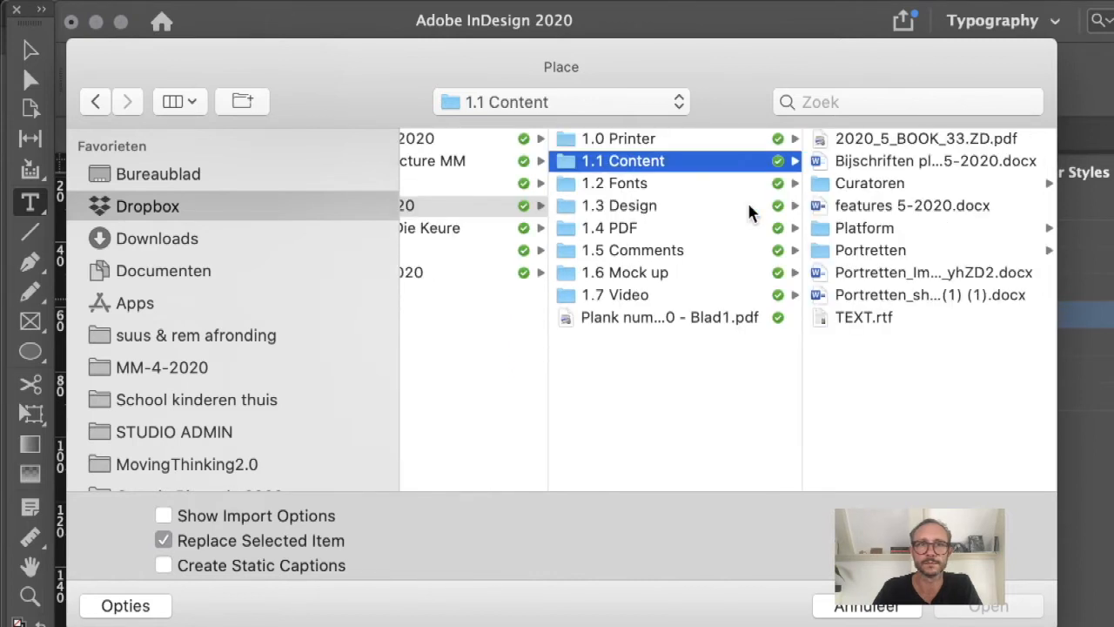
key("Right")
key("Down")
key("Down")
key("Down")
key("Down")
key("Down")
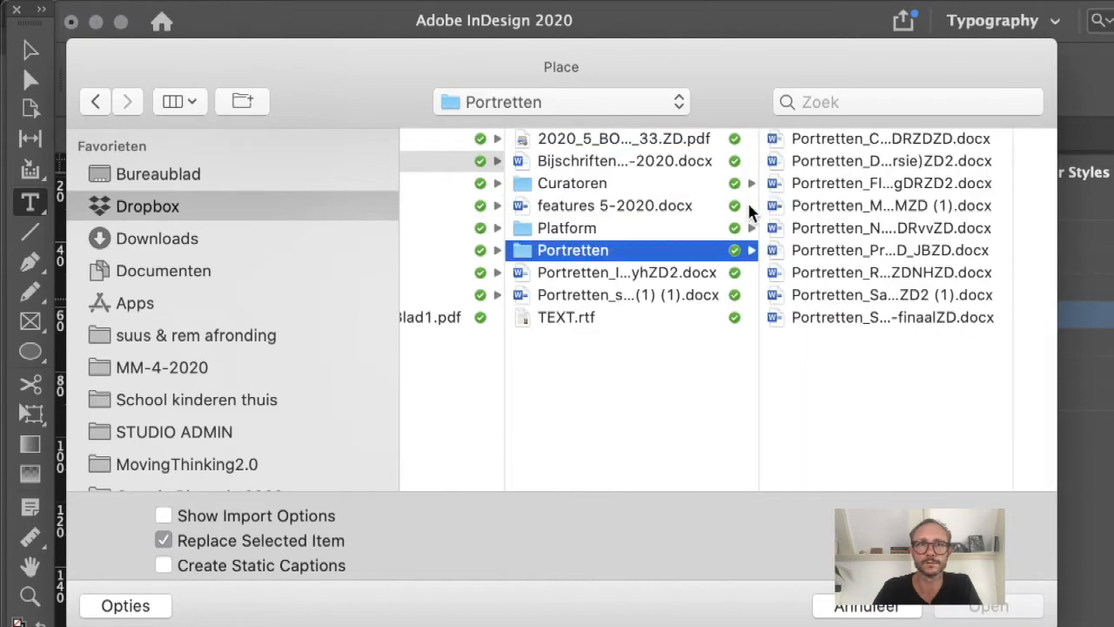
Select the fourth Word document in Portretten, preview its contents and turn on Show Import Options
key("Right")
key("Down")
key("Down")
key("Down")
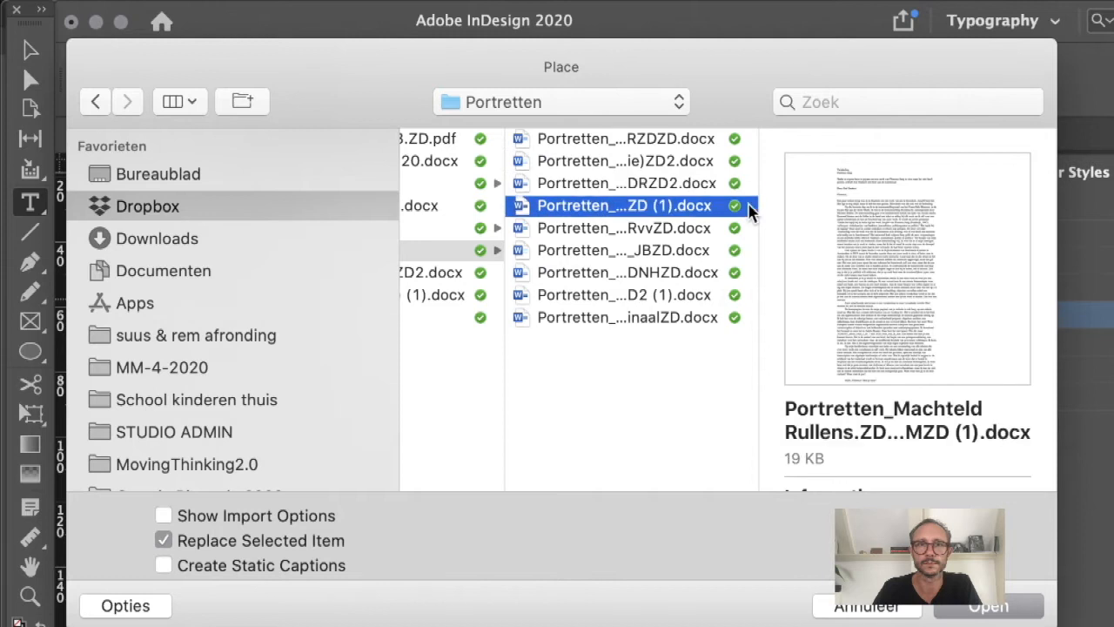
key("space")
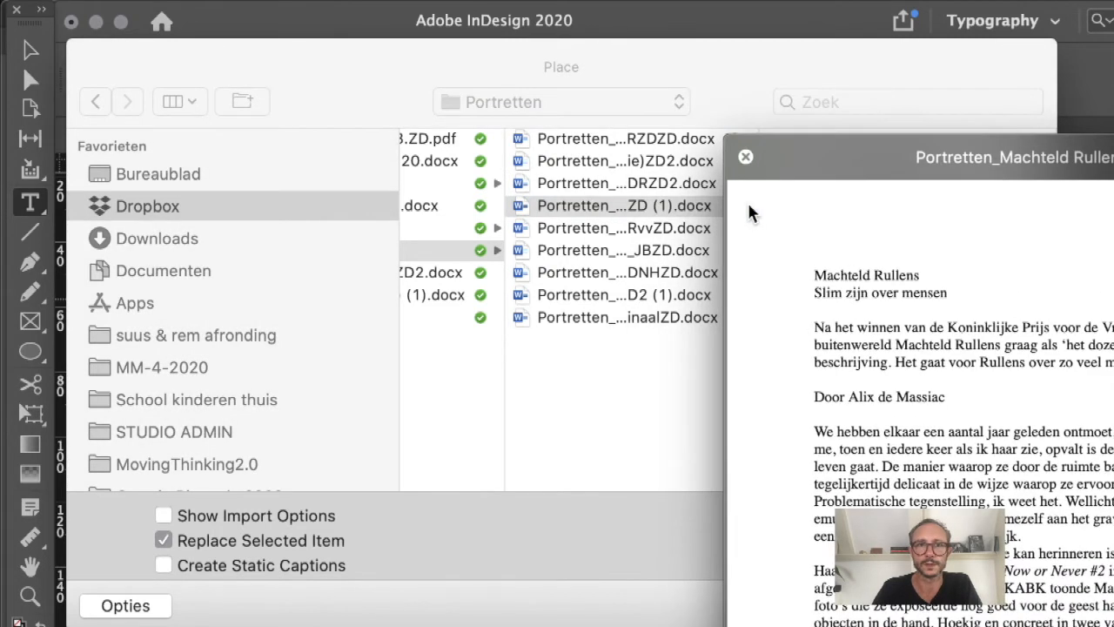
key("space")
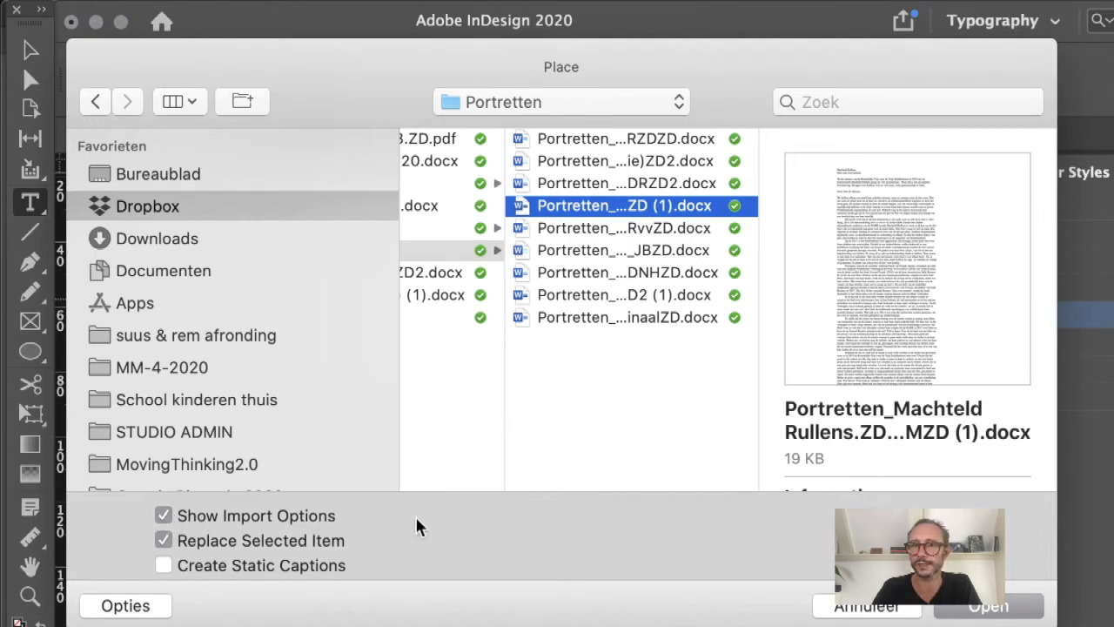
Open the selected Word document, exclude footnotes in its import options and load its text
left_click(1009, 610)
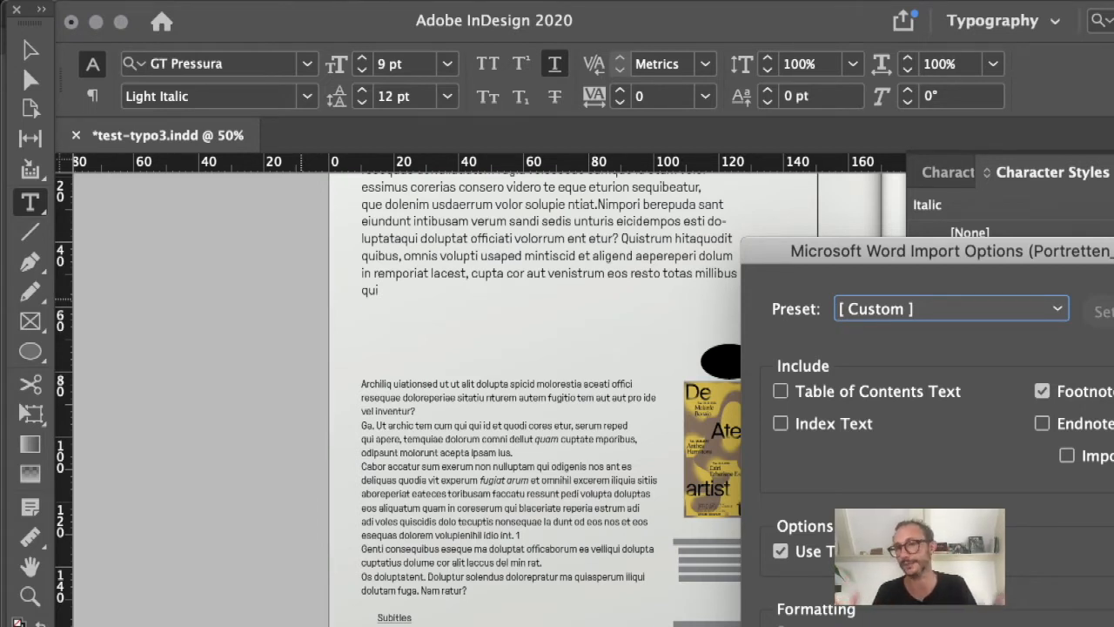
left_click(1042, 392)
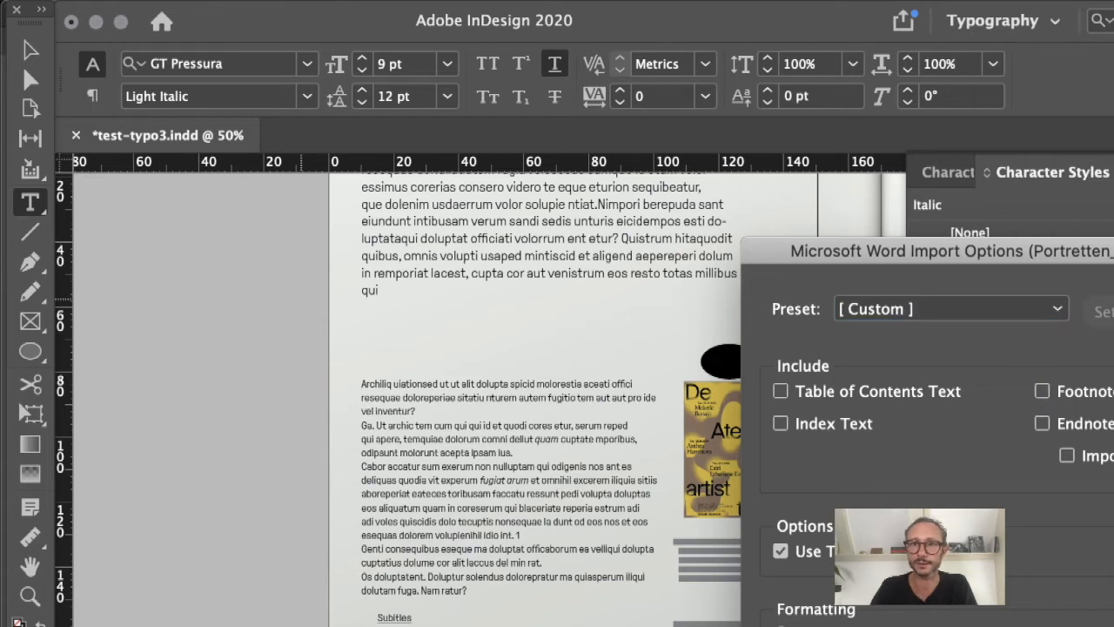
key("Return")
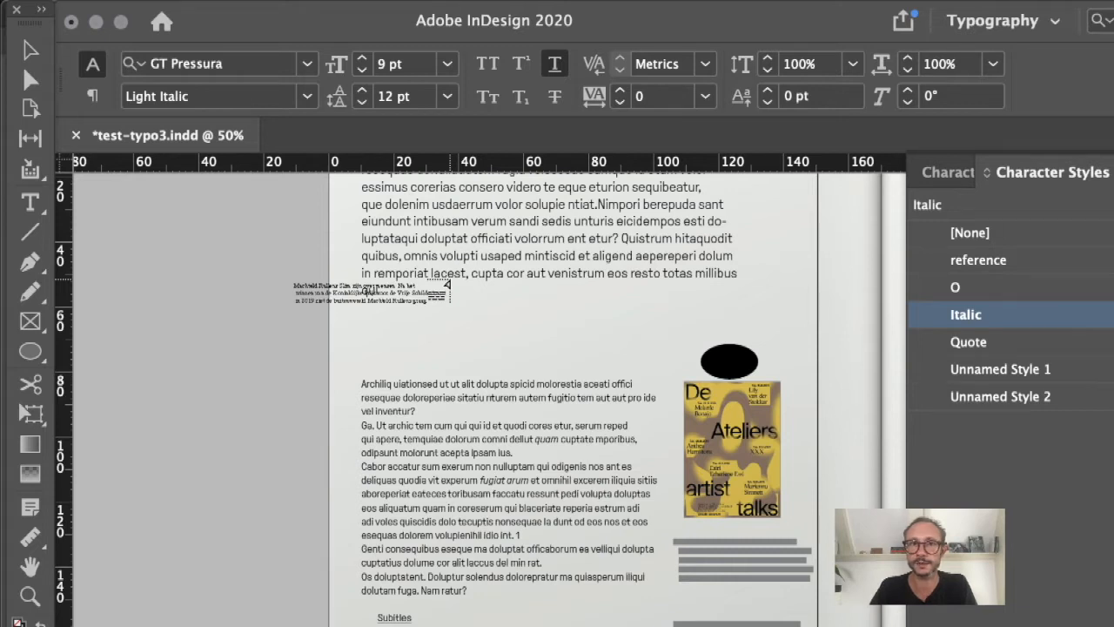
left_click(449, 274)
Start placing a file again, look through the neighbouring Word documents in Portretten and reselect the fourth one
key("super+d")
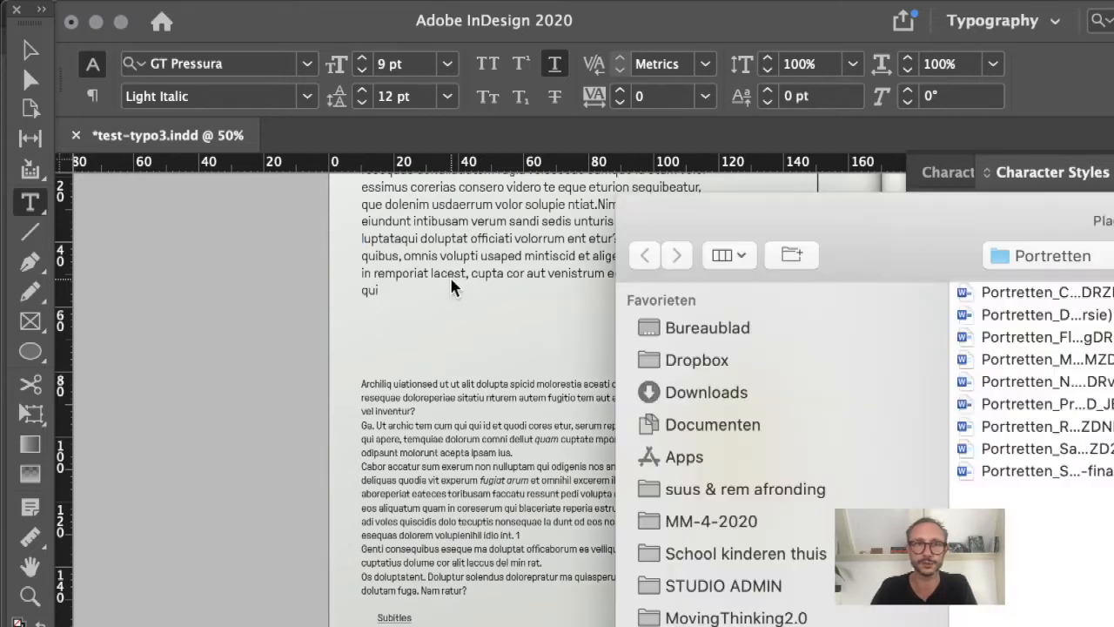
left_click_drag(1113, 210, 648, 62)
left_click(559, 217)
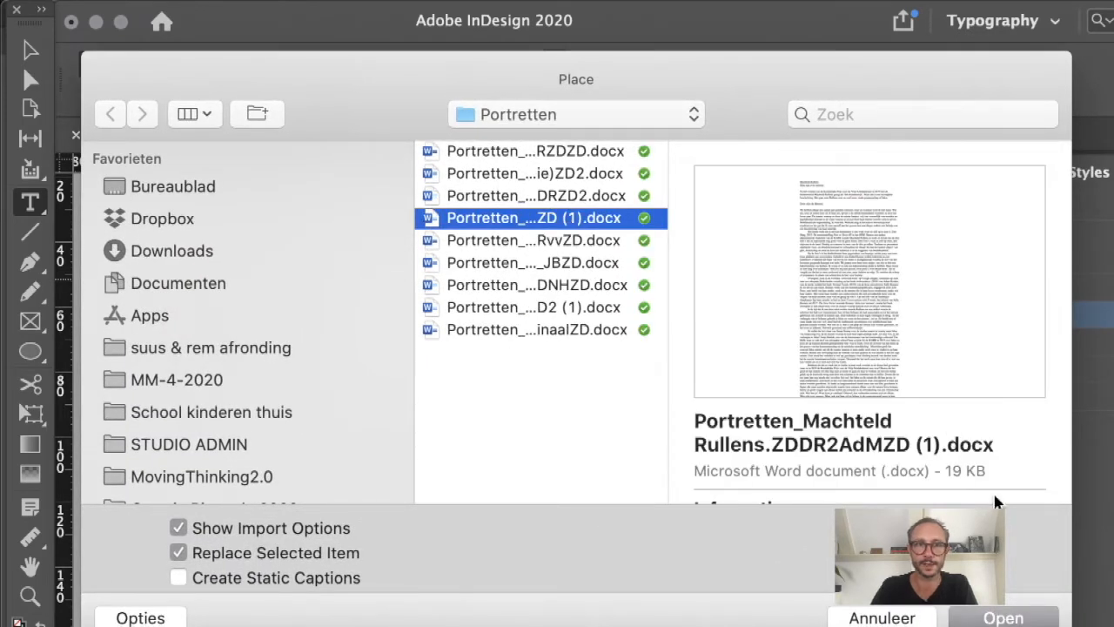
left_click(567, 242)
left_click(566, 264)
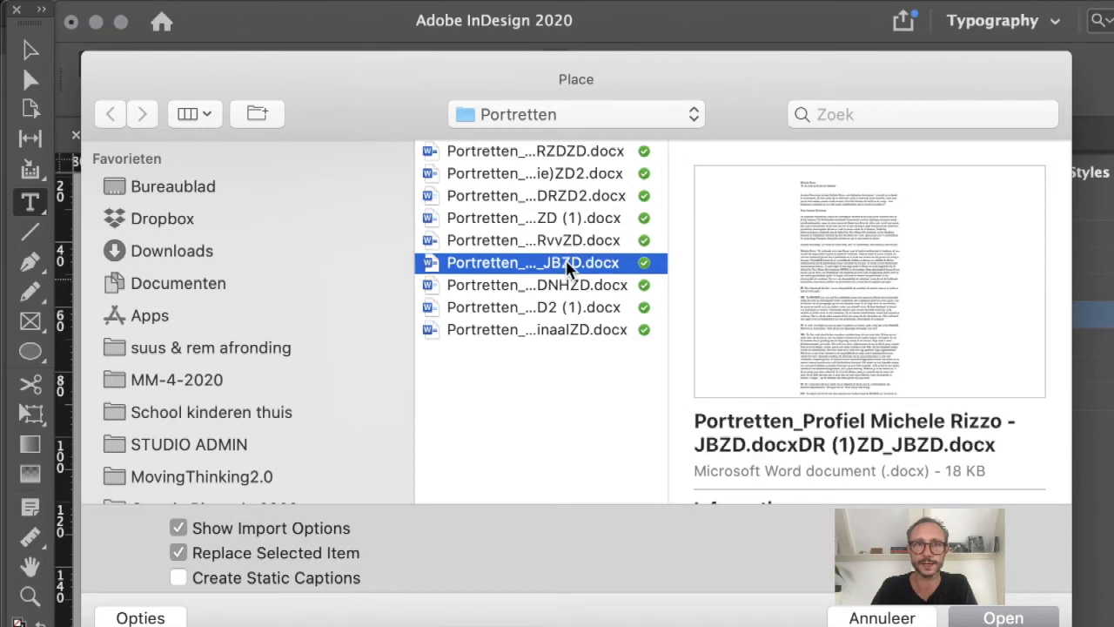
left_click(563, 280)
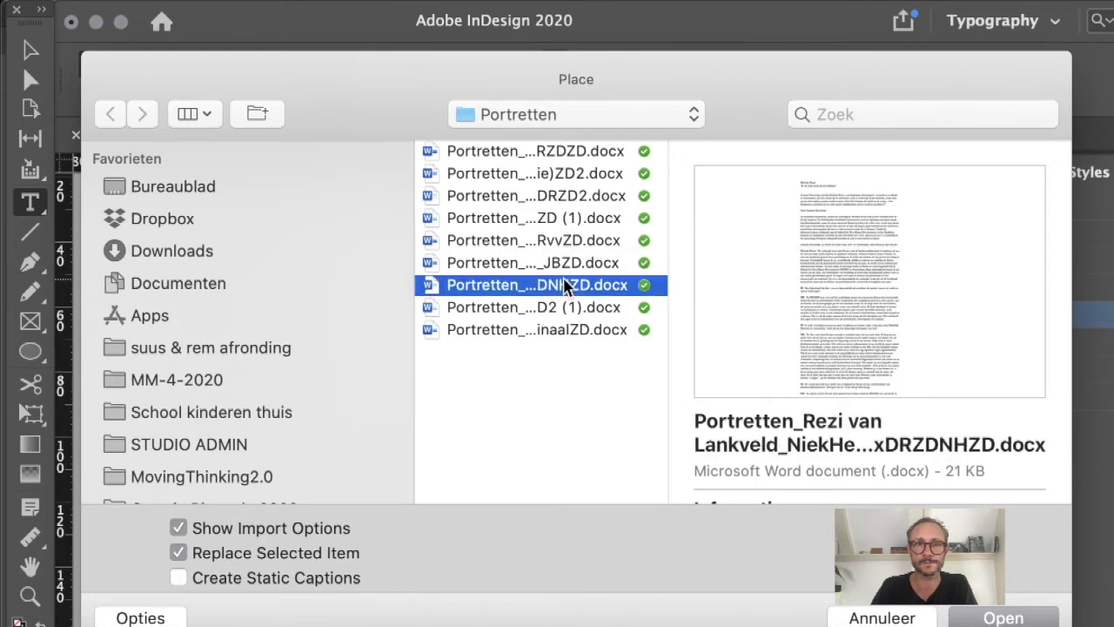
left_click(579, 218)
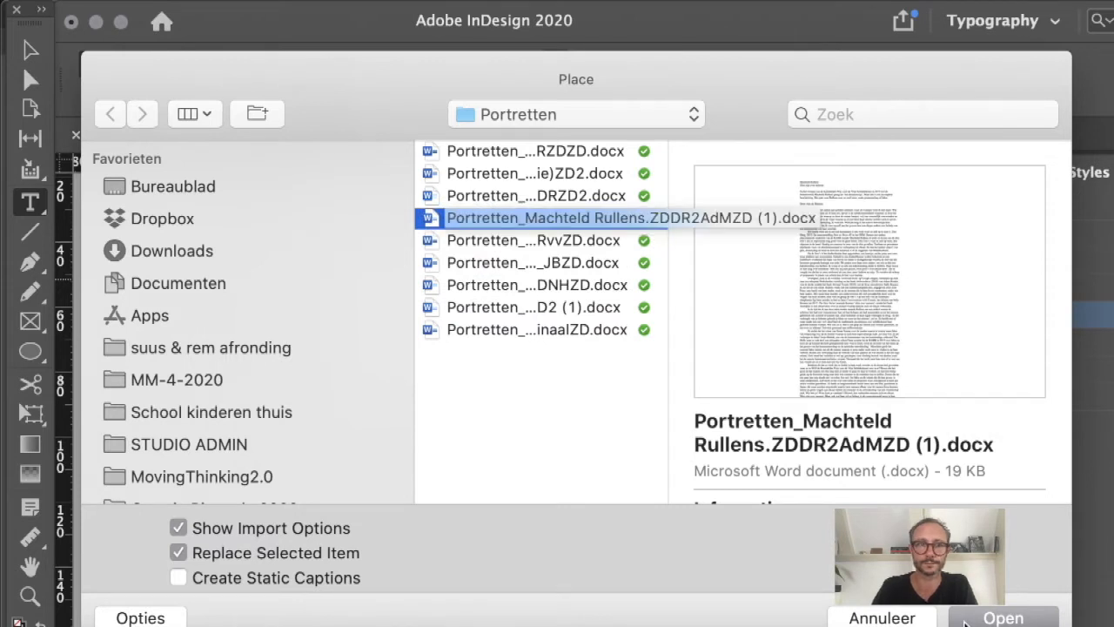
Import the Word document with footnotes excluded, typographer's quotes on, and styles and formatting preserved
left_click(1001, 617)
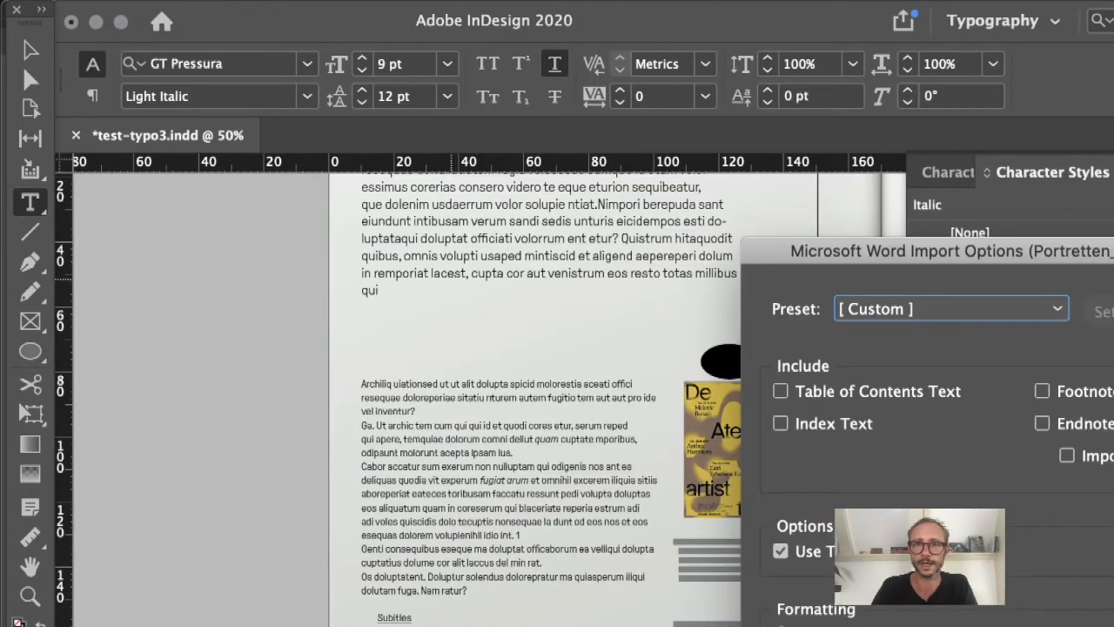
left_click_drag(1110, 261, 612, 29)
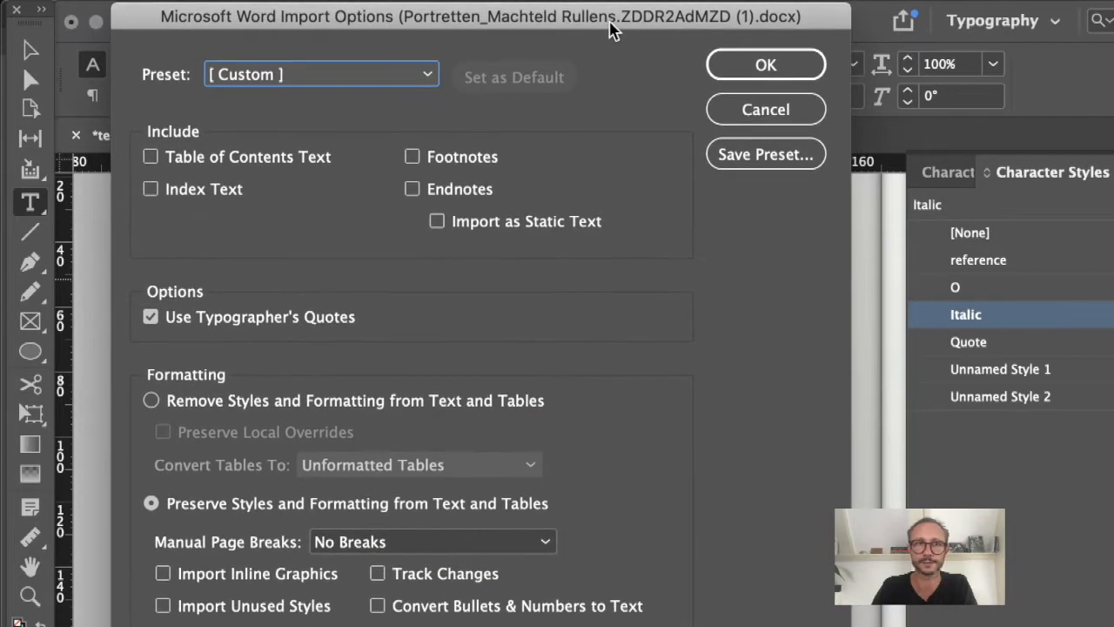
left_click(453, 165)
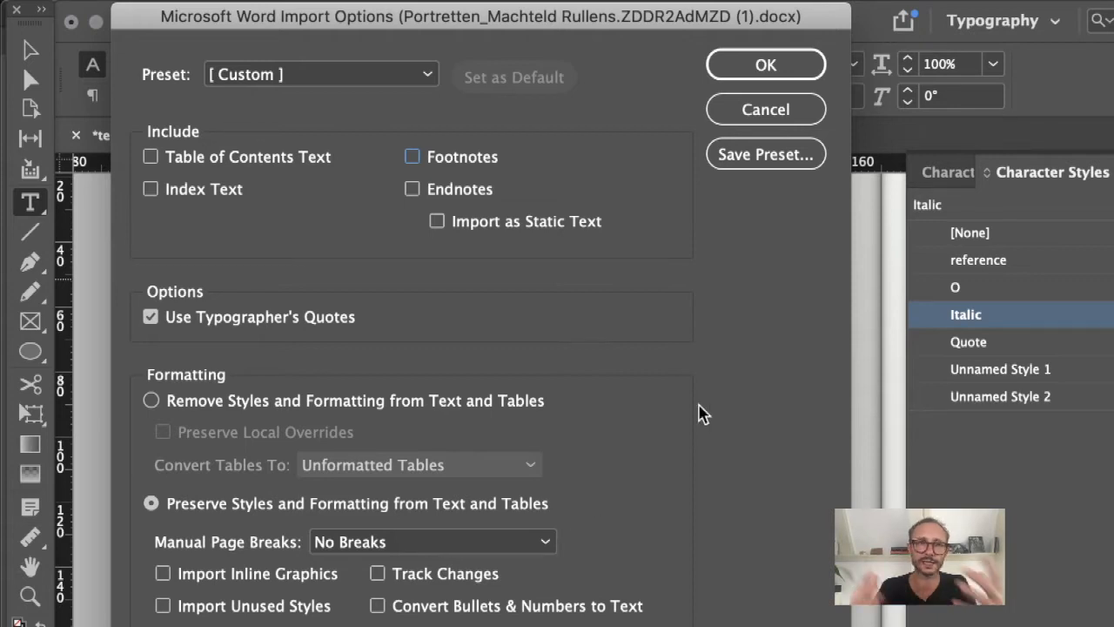
left_click(762, 79)
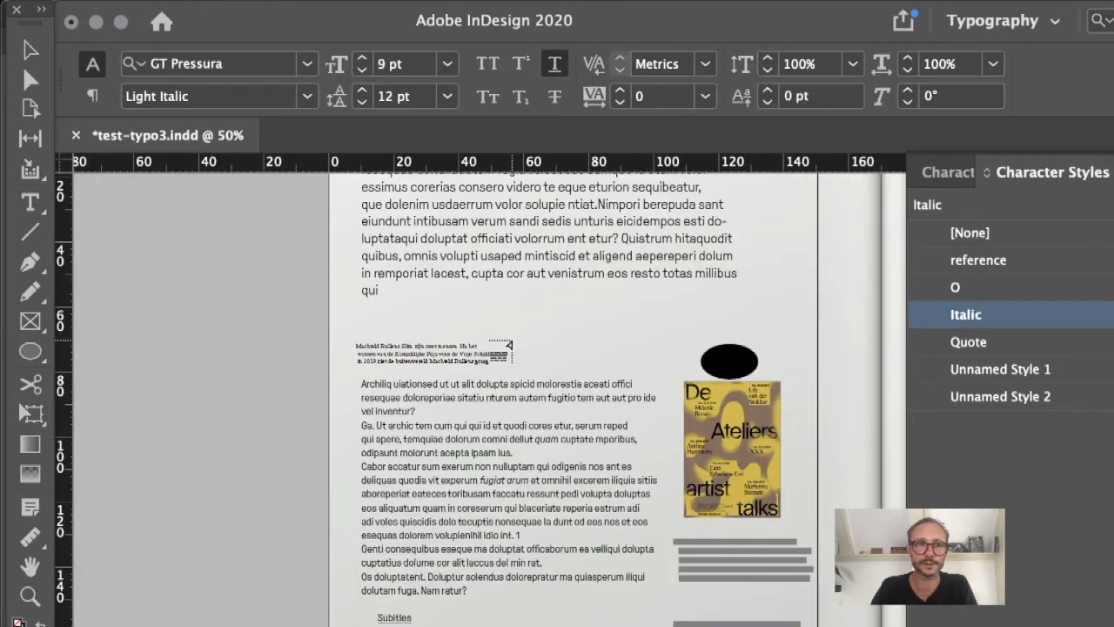
Show the layout guides and place the loaded text in a frame about 125 mm wide on the pasteboard beside the page
key("w")
left_click_drag(310, 328, 845, 343)
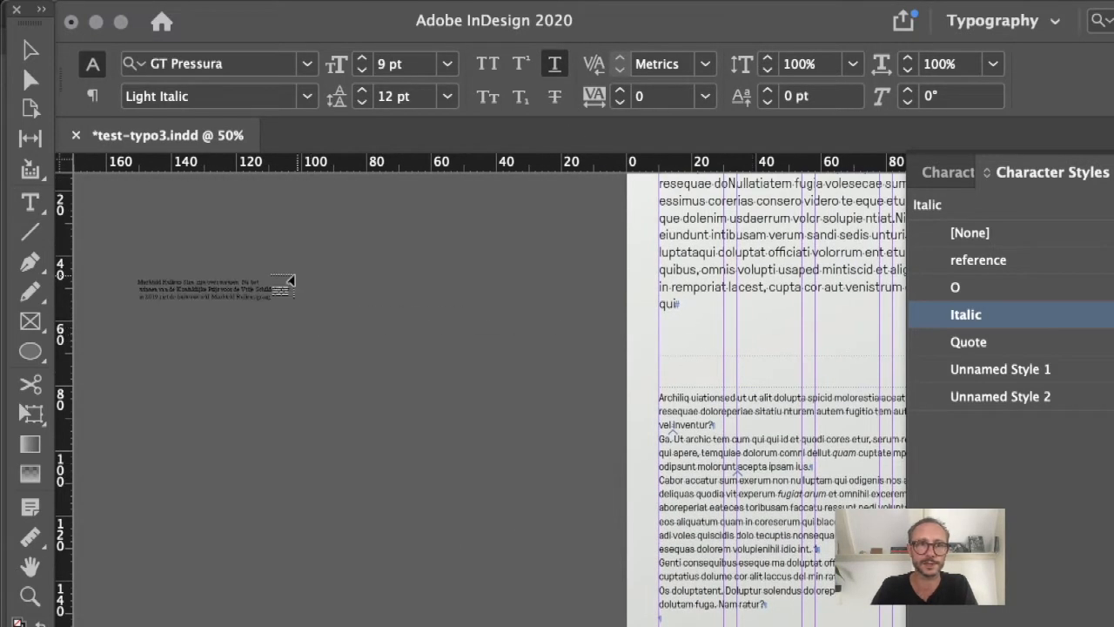
left_click_drag(149, 219, 556, 622)
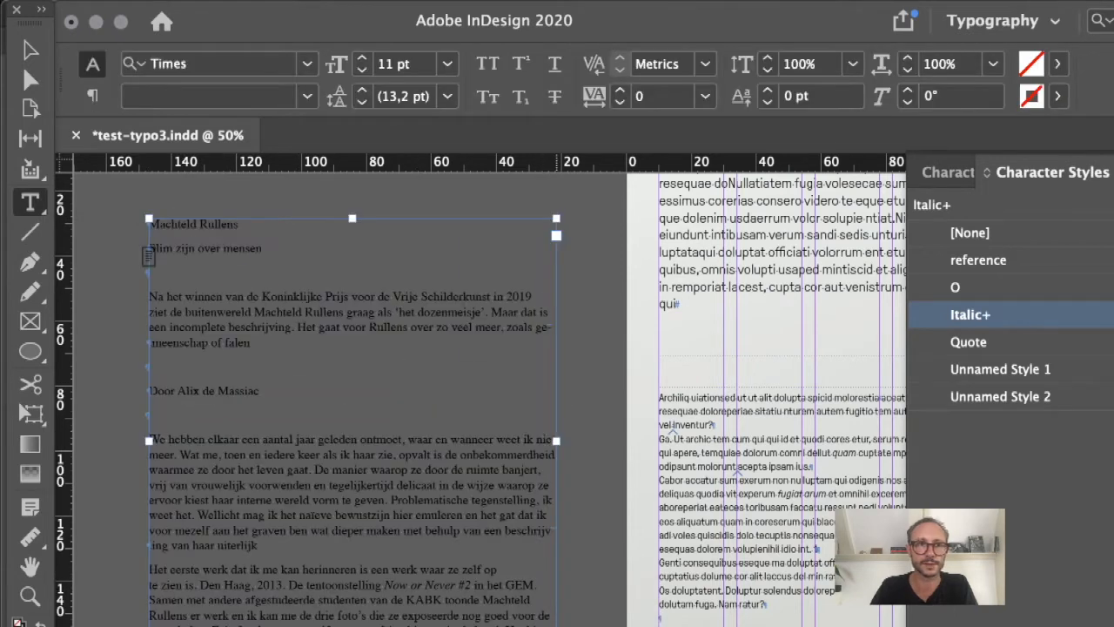
left_click(574, 373)
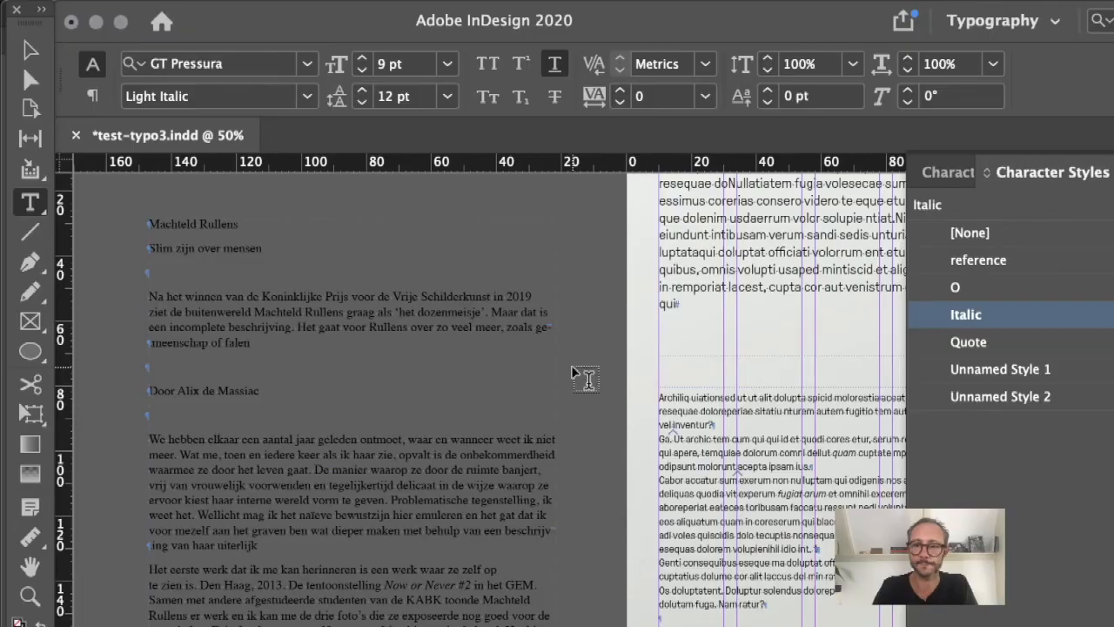
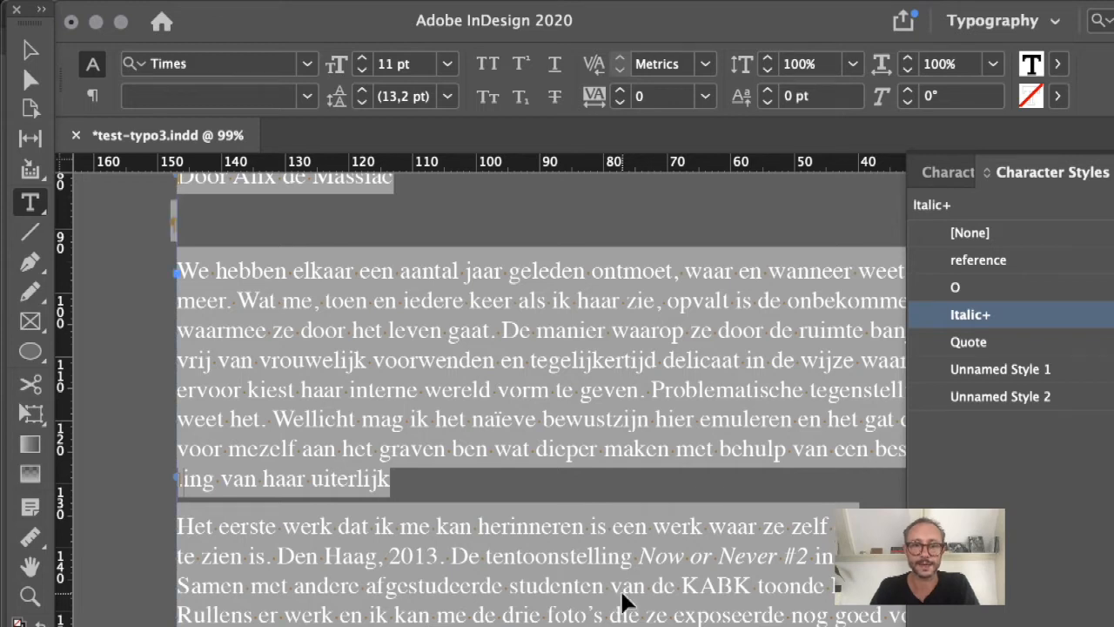
Start a Find/Change on the selected text and bring up the Find Format settings
key("super+f")
left_click_drag(984, 366, 373, 33)
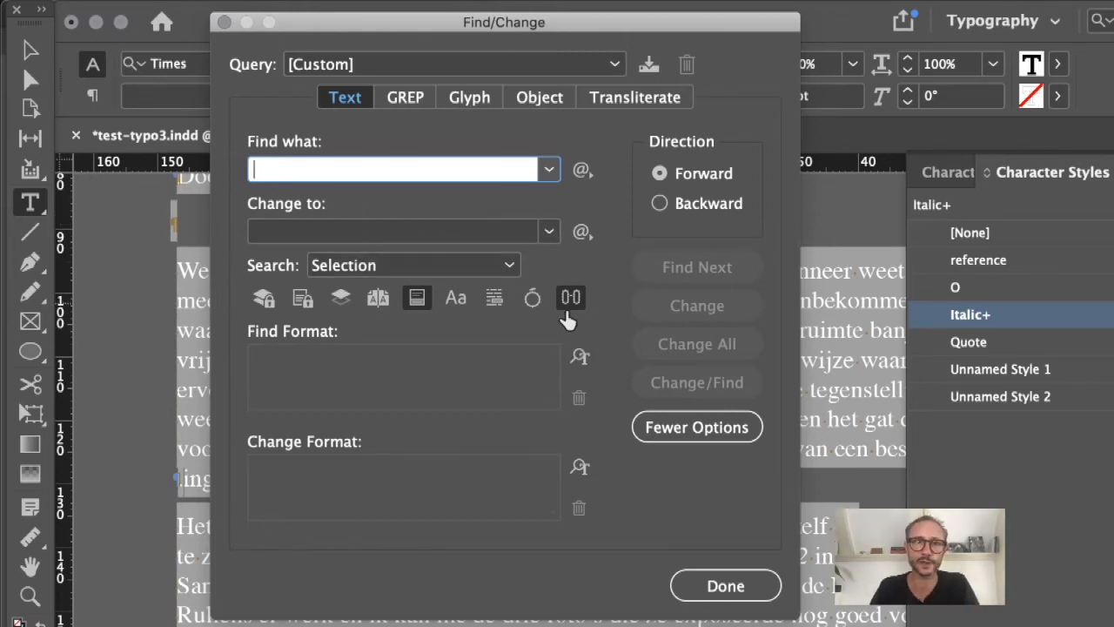
left_click(580, 357)
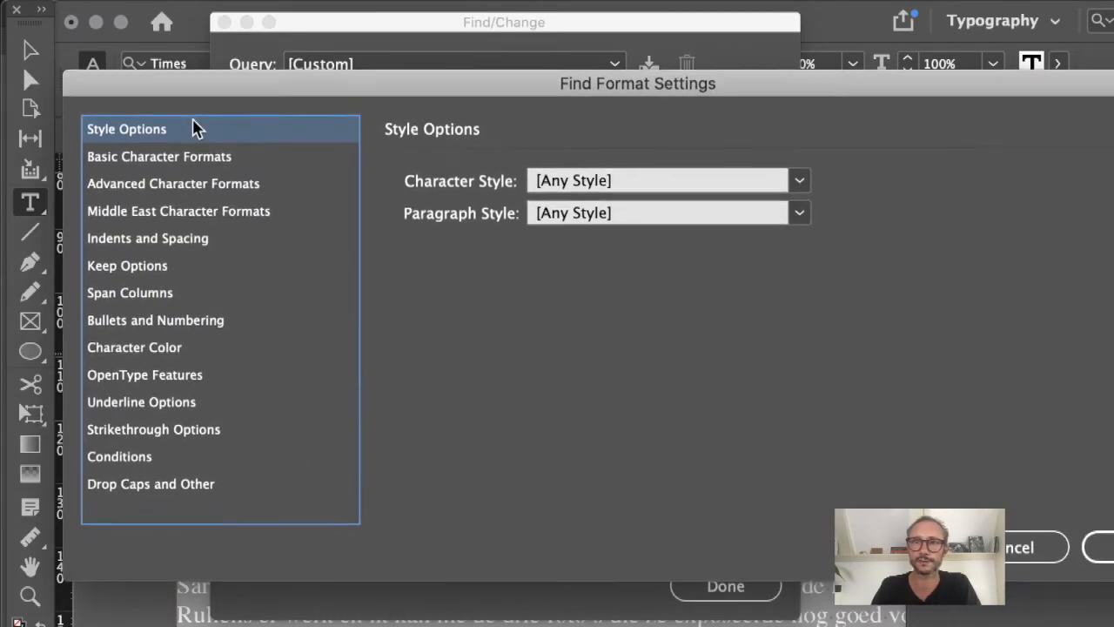
left_click_drag(193, 128, 659, 311)
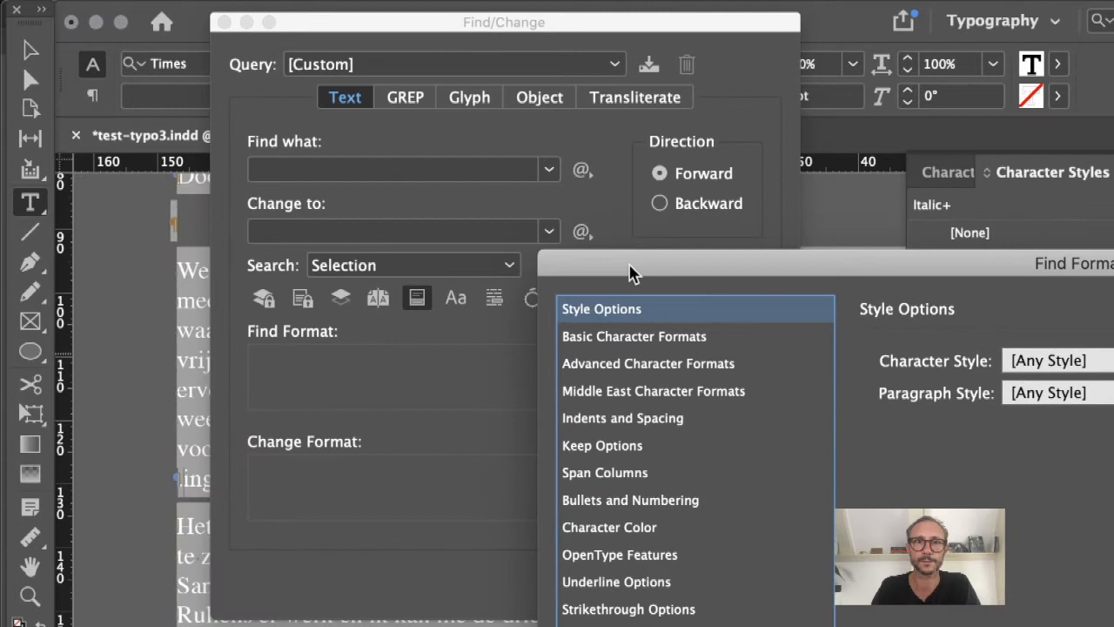
left_click_drag(627, 264, 841, 257)
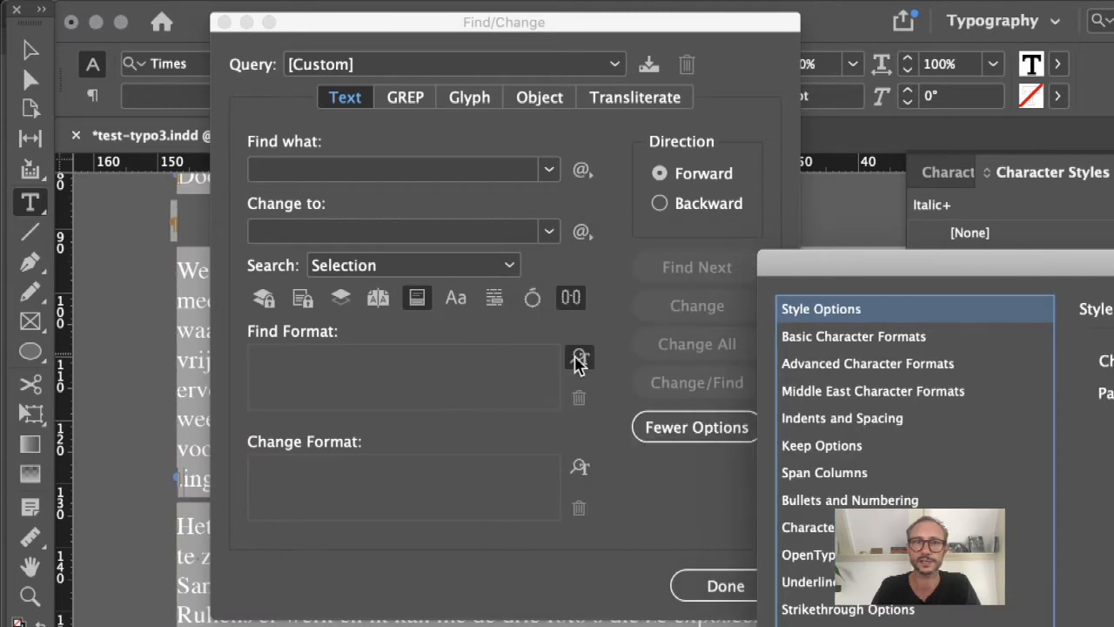
left_click_drag(828, 266, 146, 72)
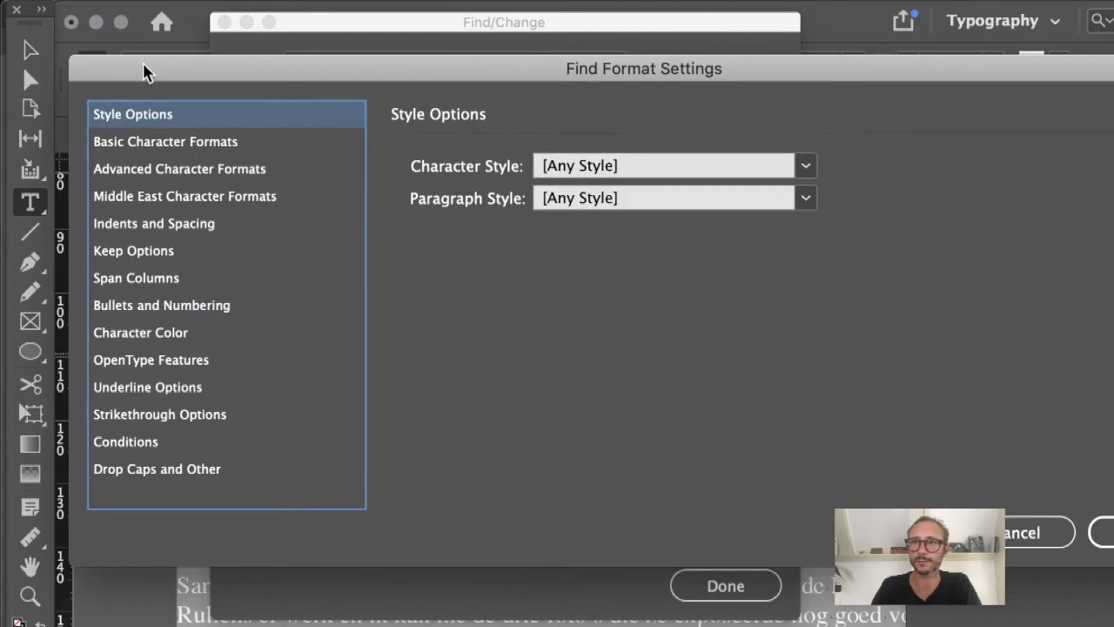
Set the find format to font family Times with font style Italic
left_click(154, 141)
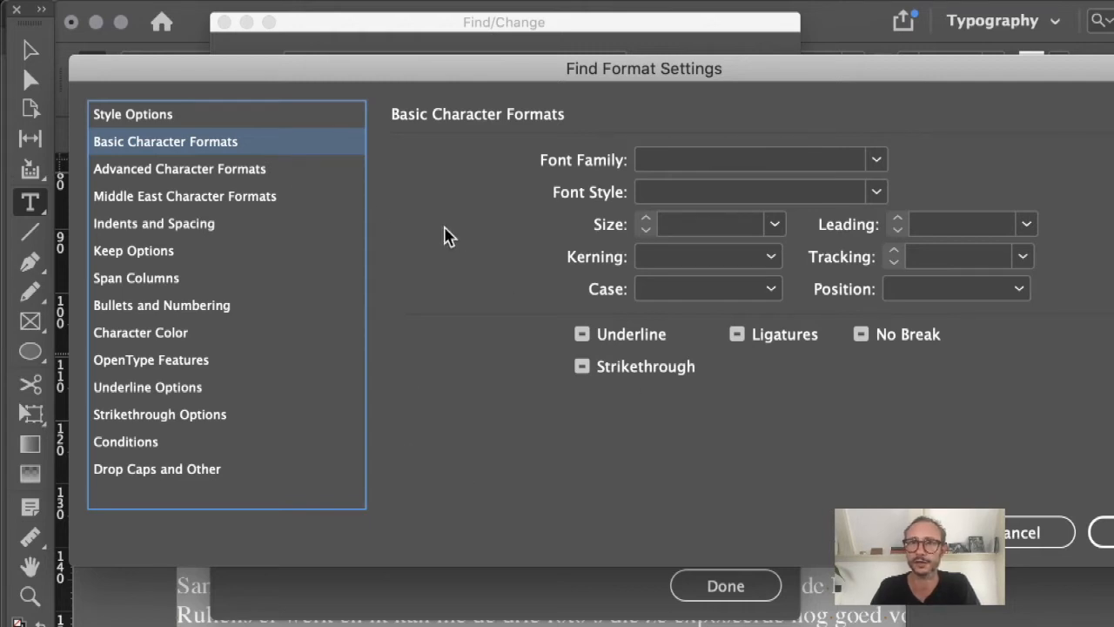
left_click(831, 167)
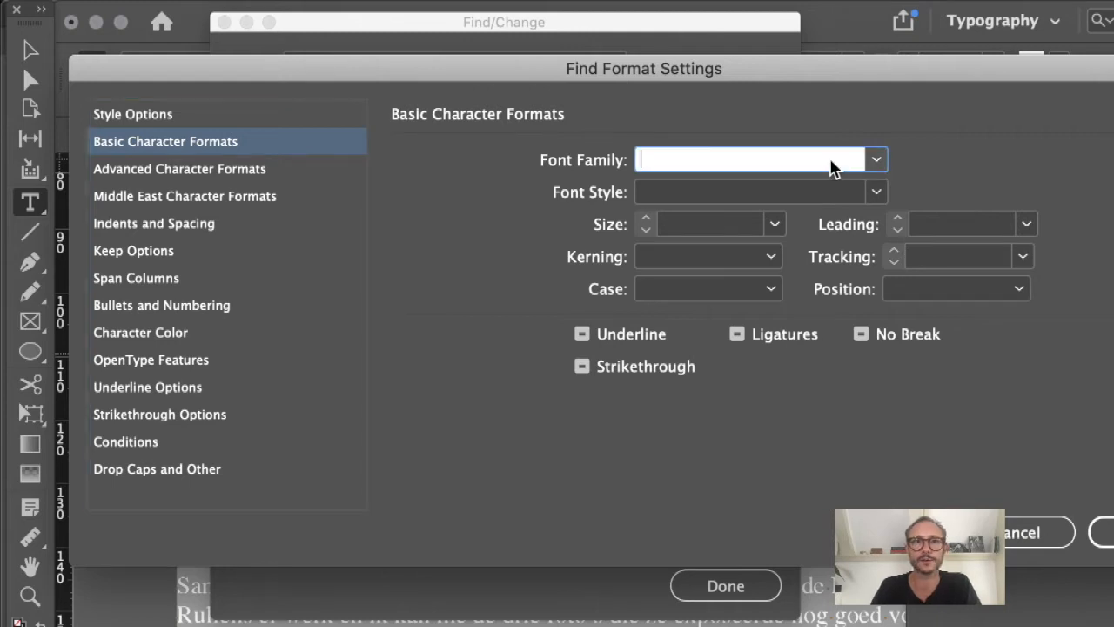
type("Times")
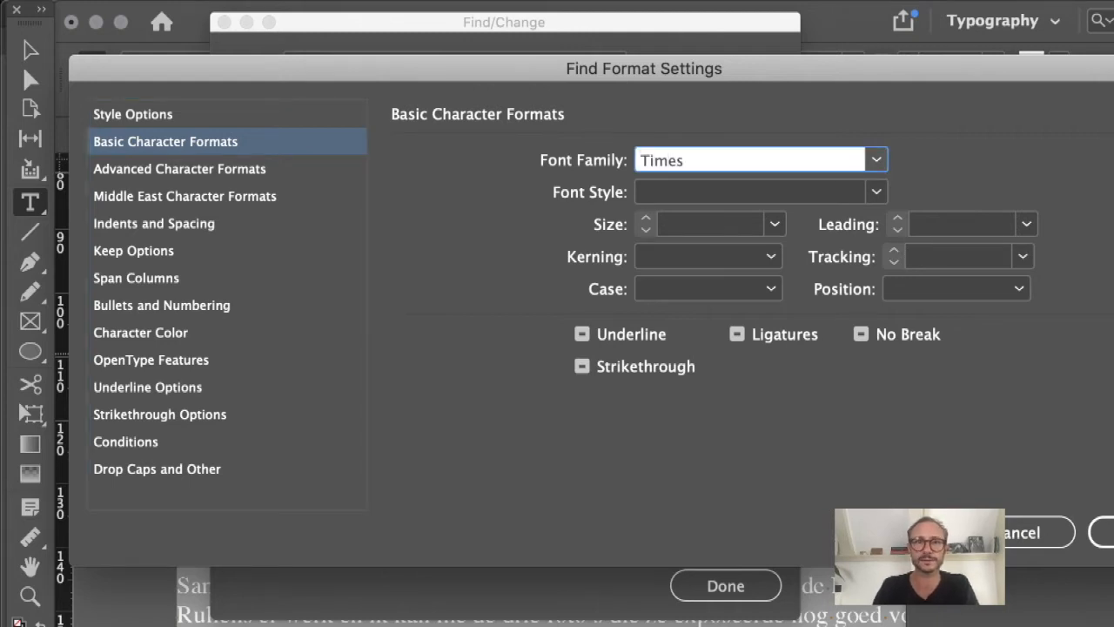
key("Tab")
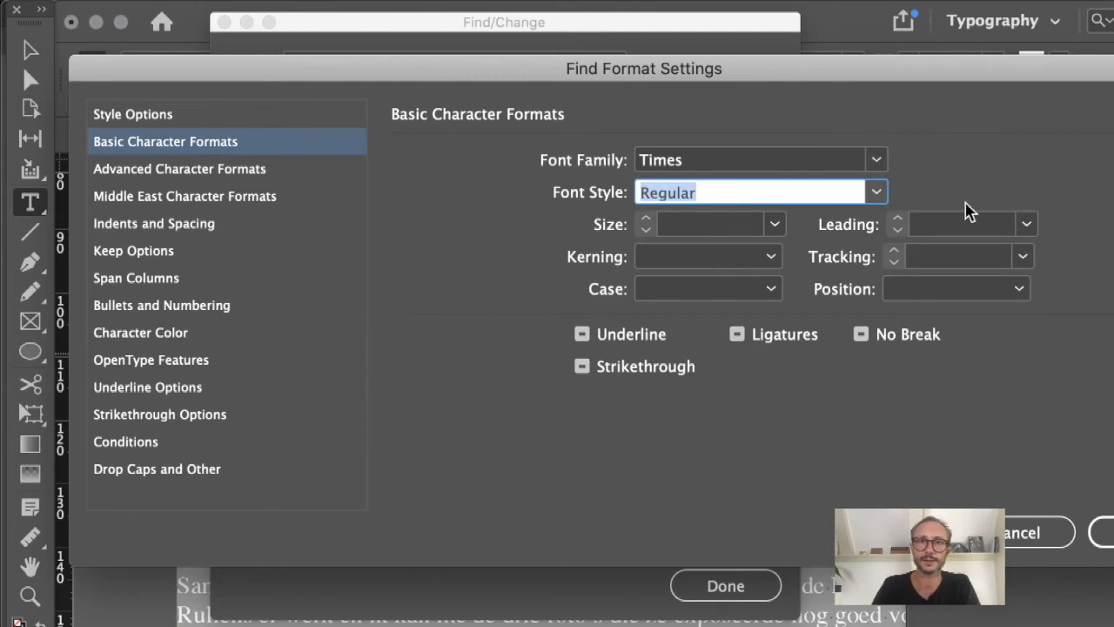
left_click(877, 193)
left_click(792, 252)
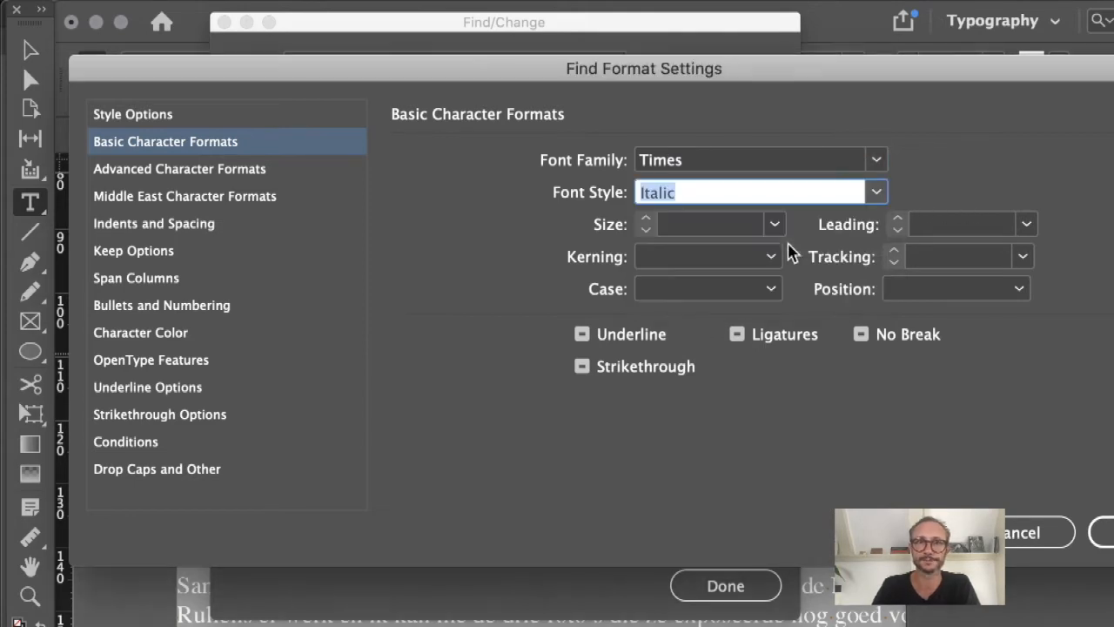
key("Return")
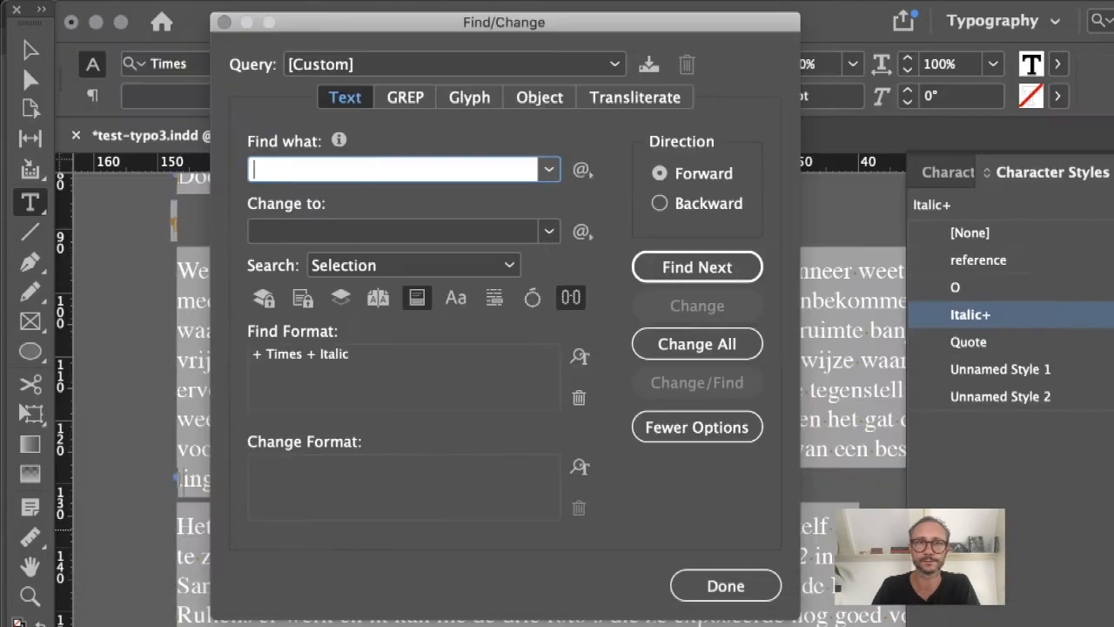
Set the change format to the character style Italic
left_click(580, 467)
left_click_drag(646, 428, 159, 92)
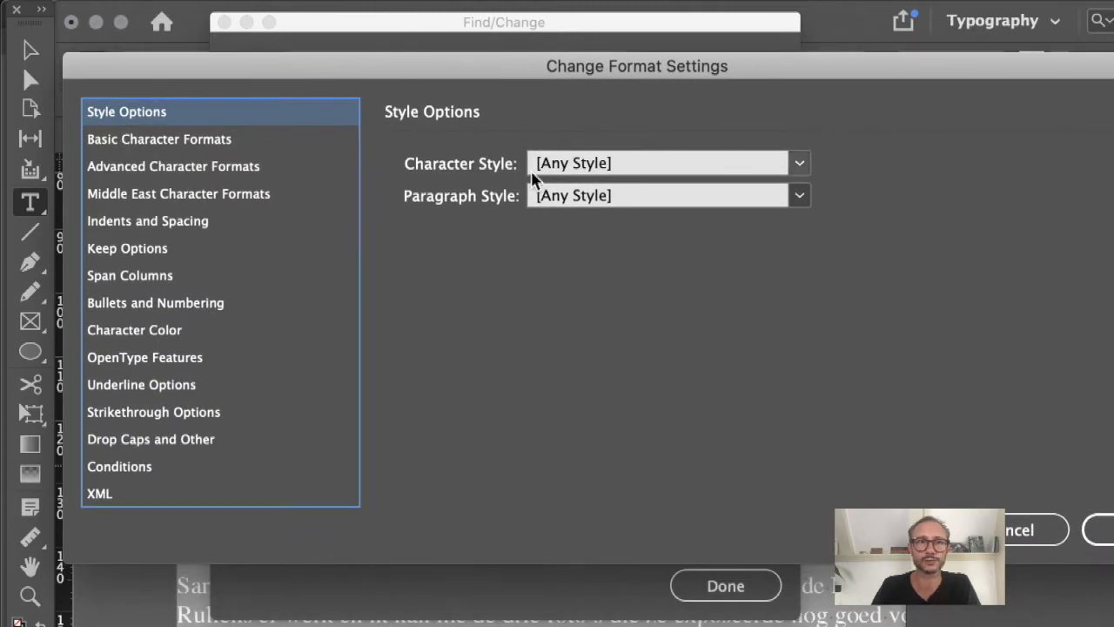
left_click(801, 165)
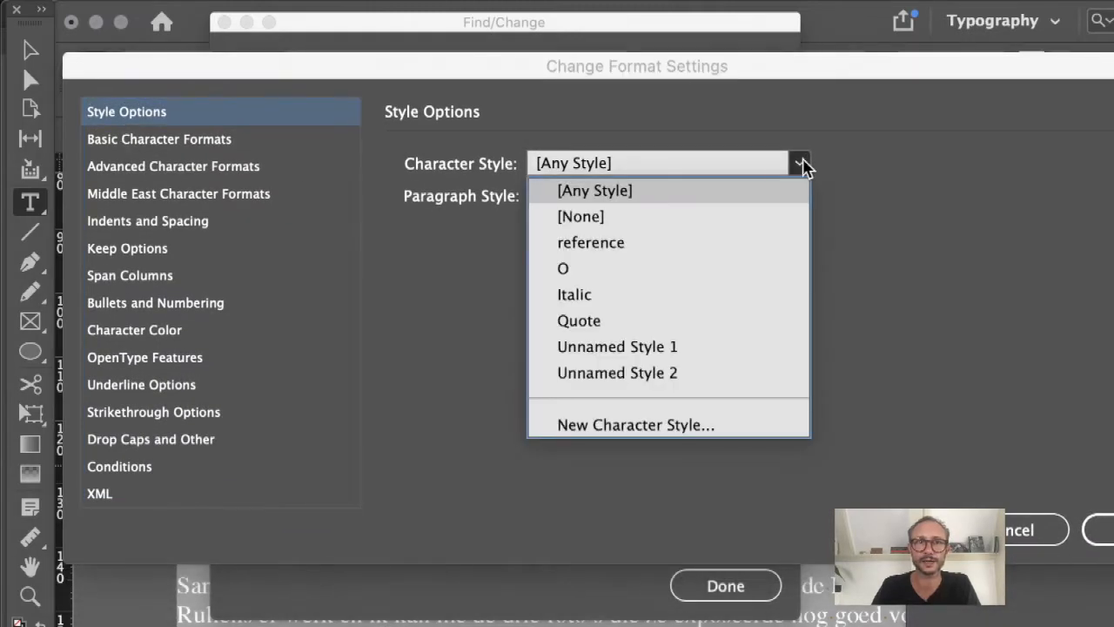
left_click(678, 293)
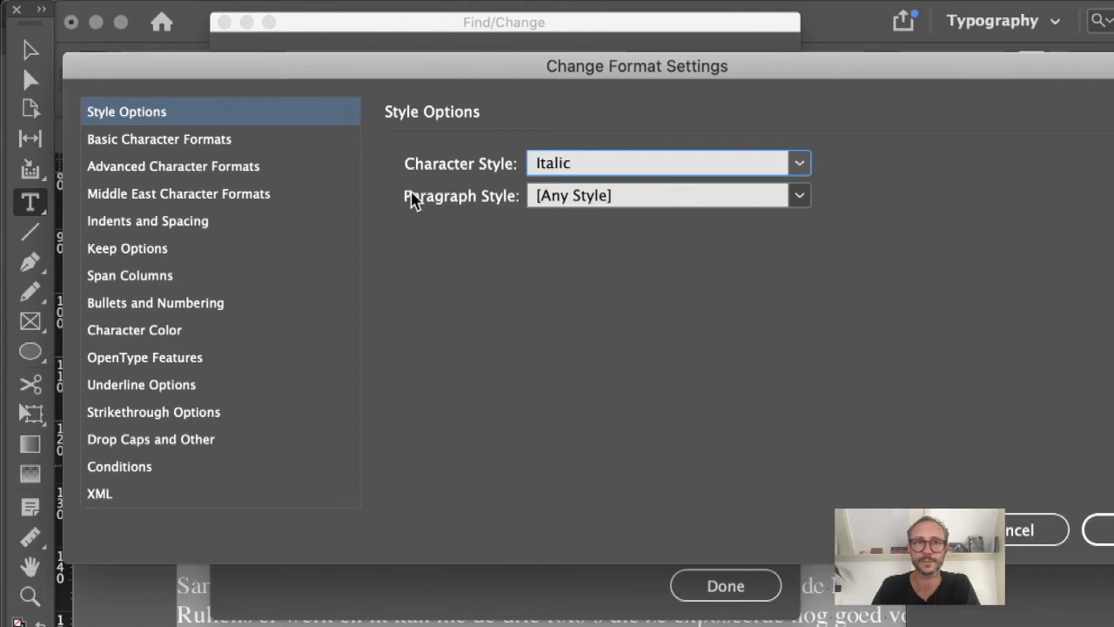
left_click(1100, 530)
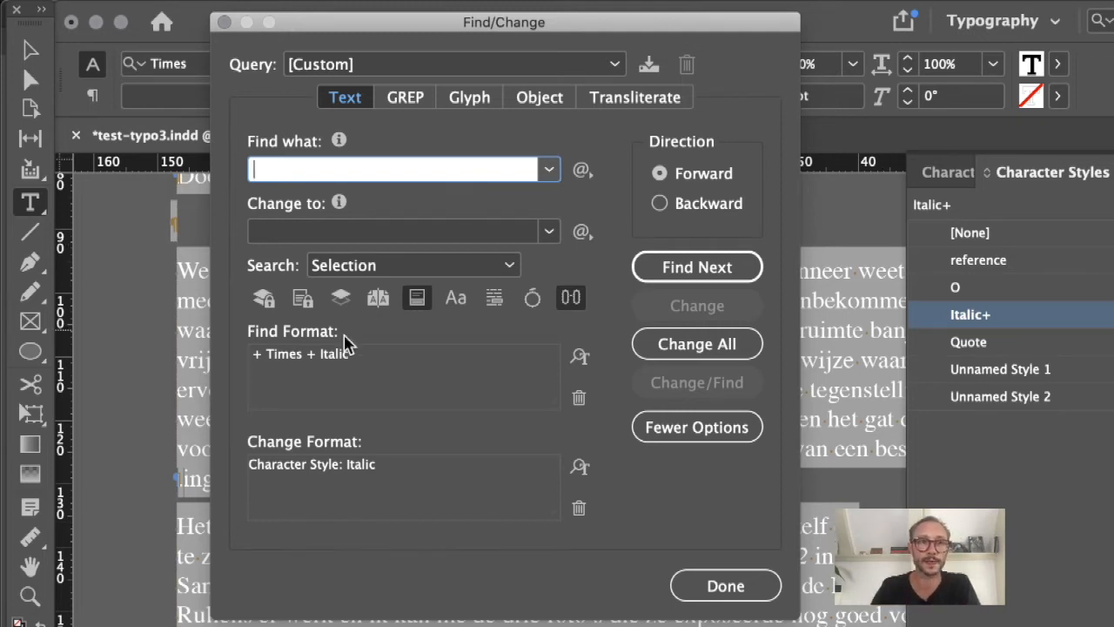
Find the first Times Italic match and replace all matches in the selection with the Italic character style
left_click(701, 268)
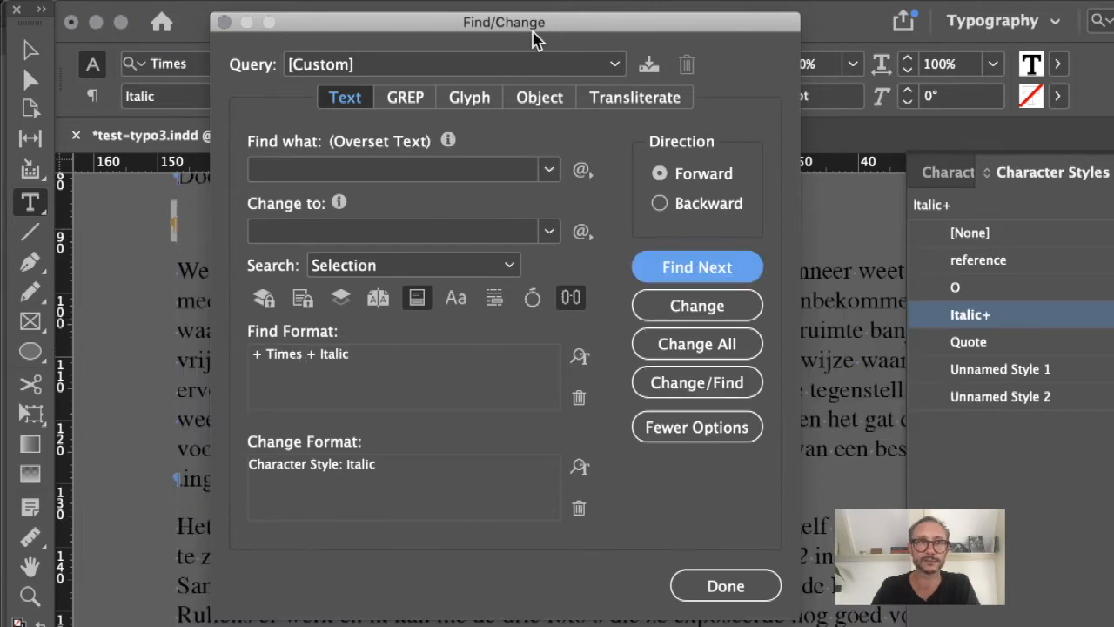
left_click_drag(531, 28, 574, 121)
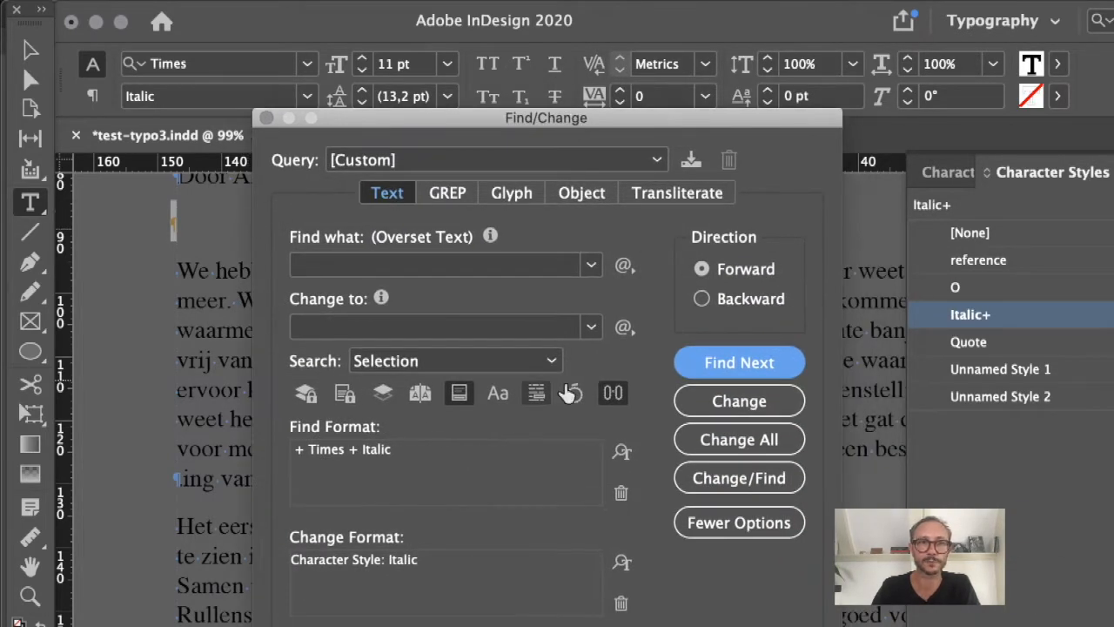
left_click(717, 412)
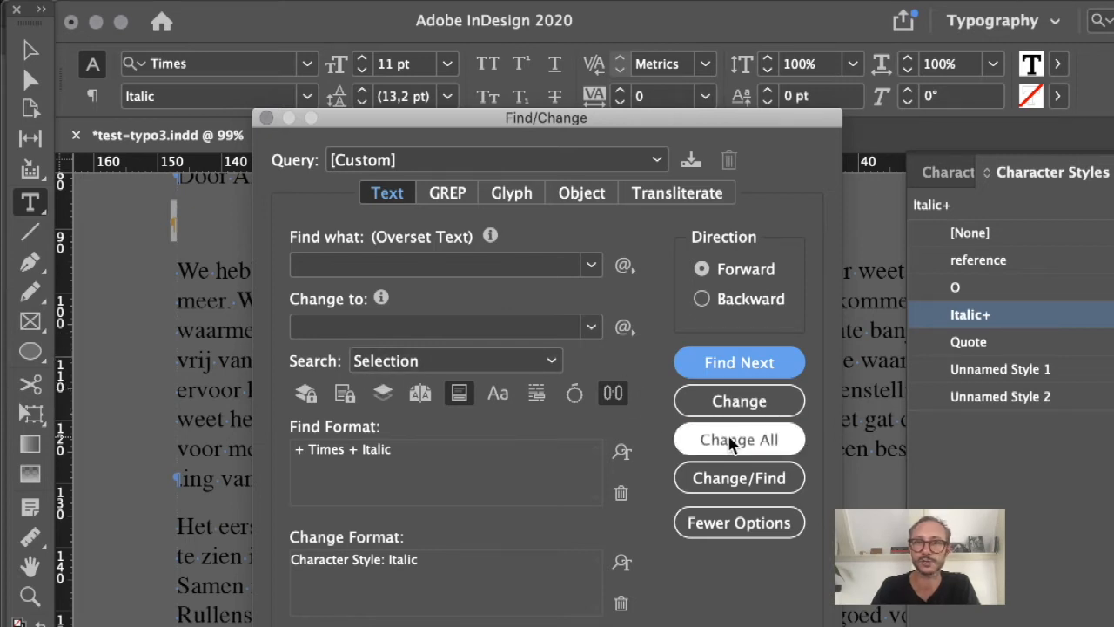
left_click(729, 432)
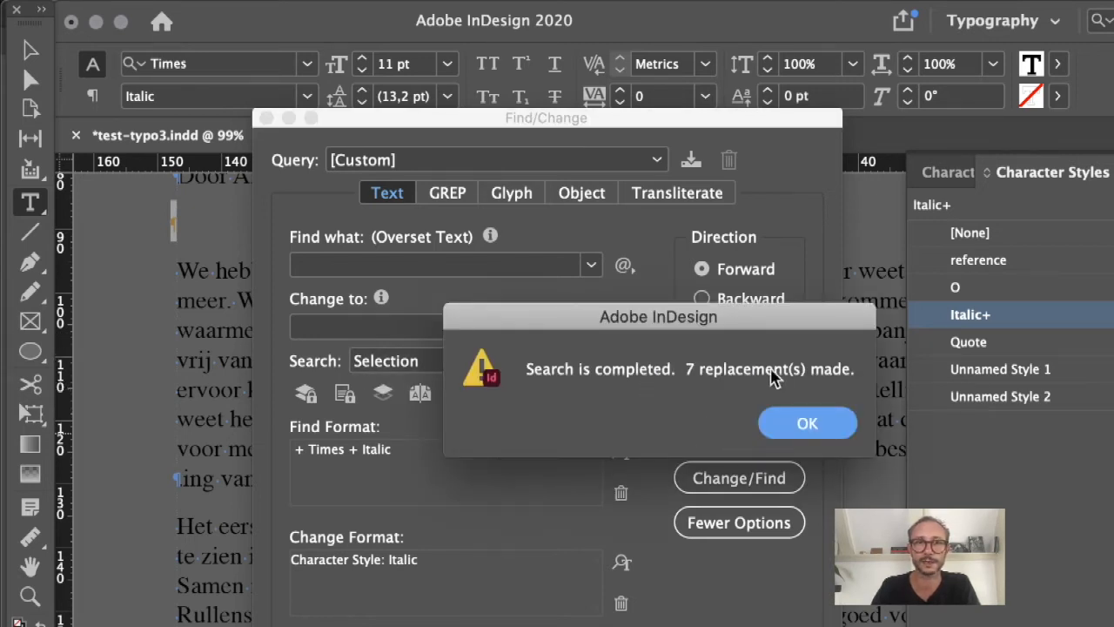
left_click(809, 425)
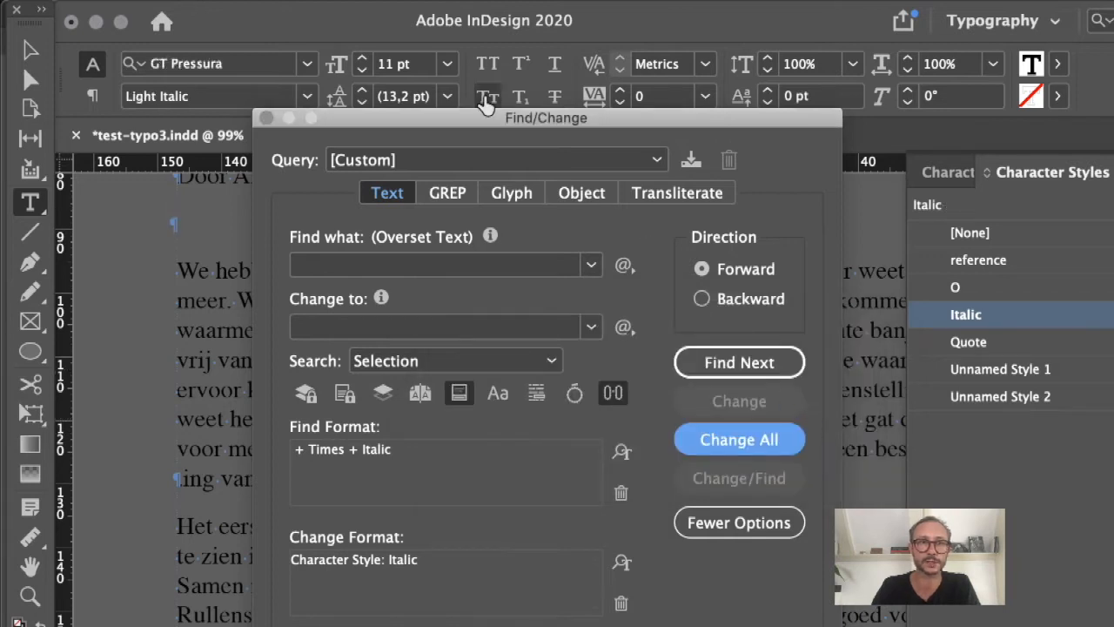
Change the font style in the find format to Regular
left_click_drag(474, 122, 485, 82)
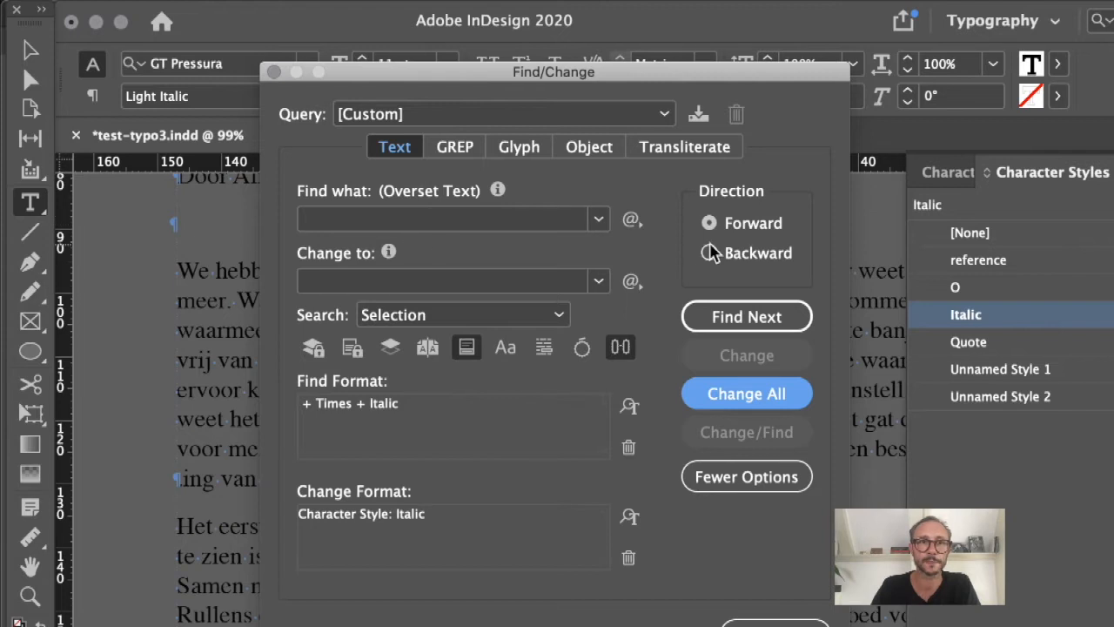
left_click(629, 406)
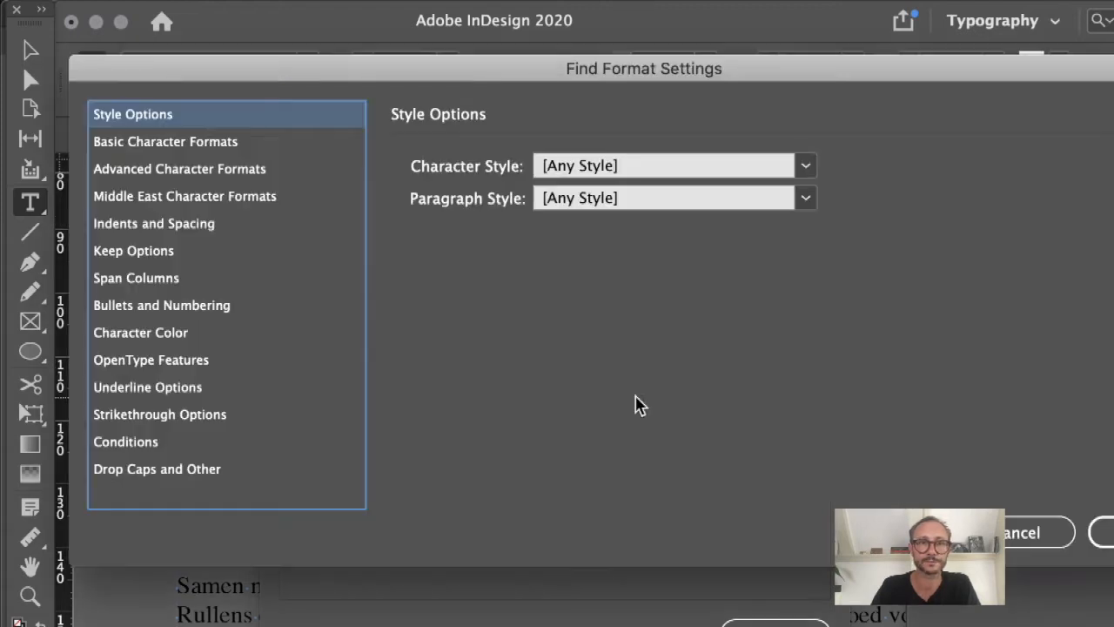
left_click(307, 148)
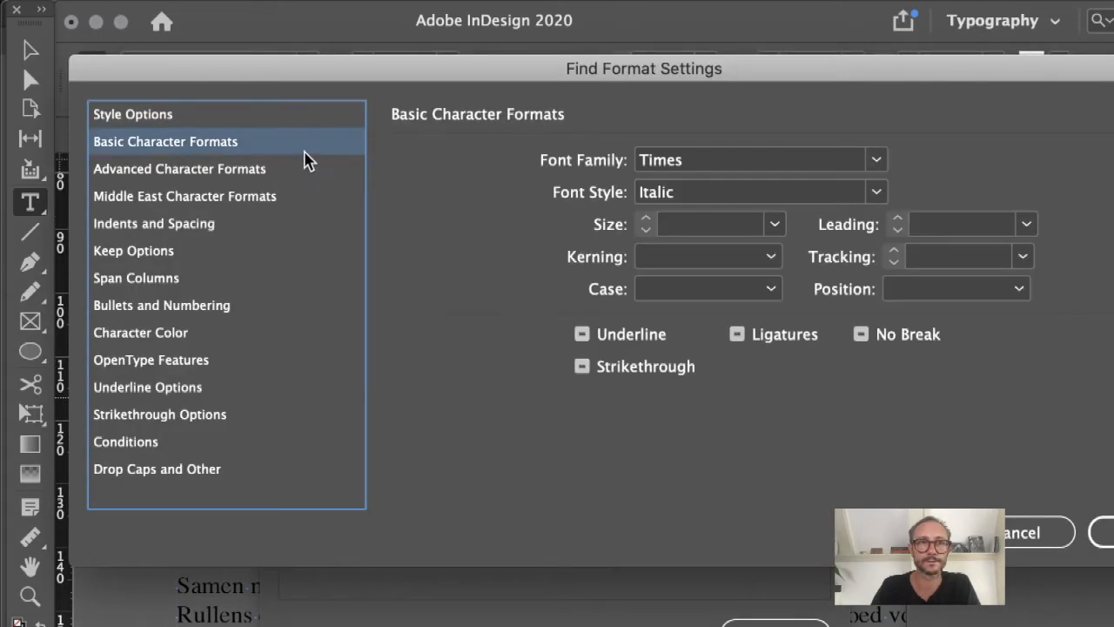
left_click(790, 199)
type("Regular")
key("Tab")
key("Return")
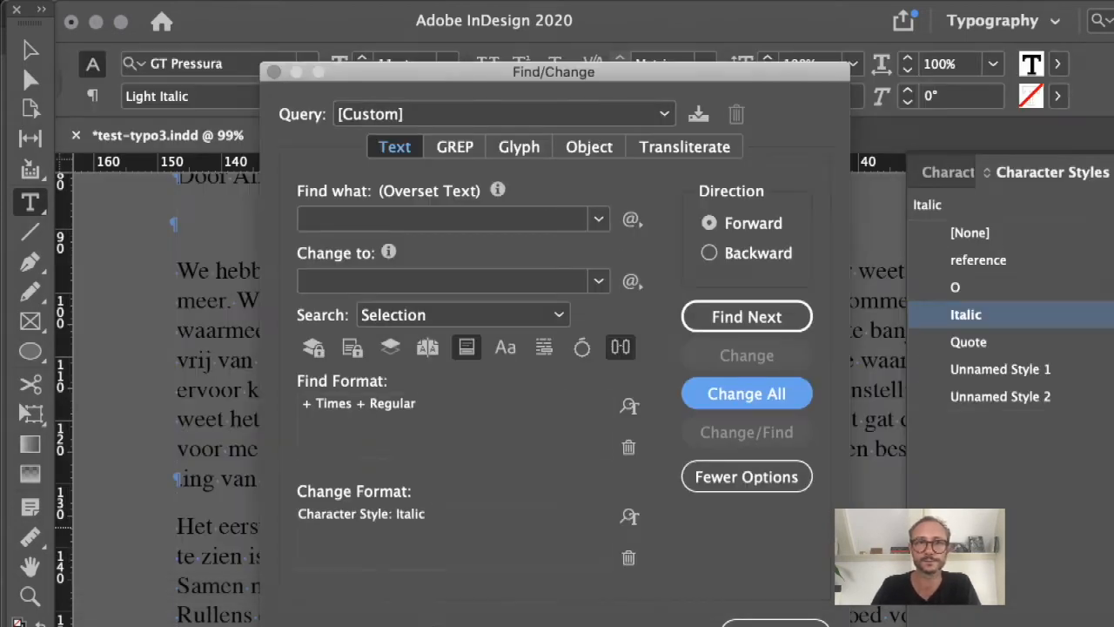
Set the change format to character style [None] and paragraph style bodytekst
left_click(629, 516)
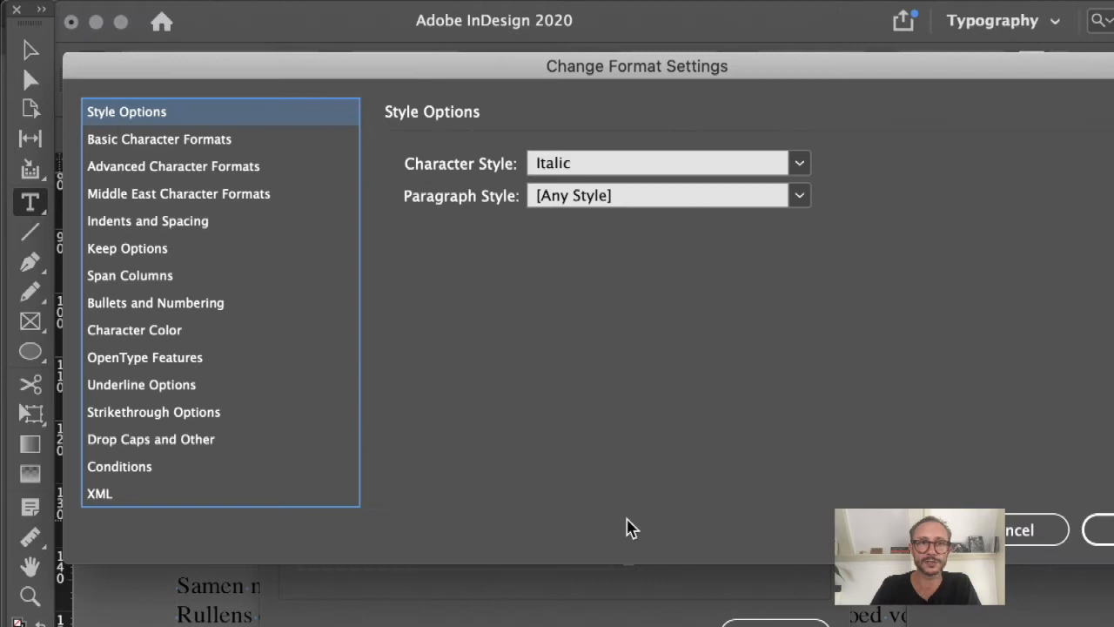
left_click(799, 163)
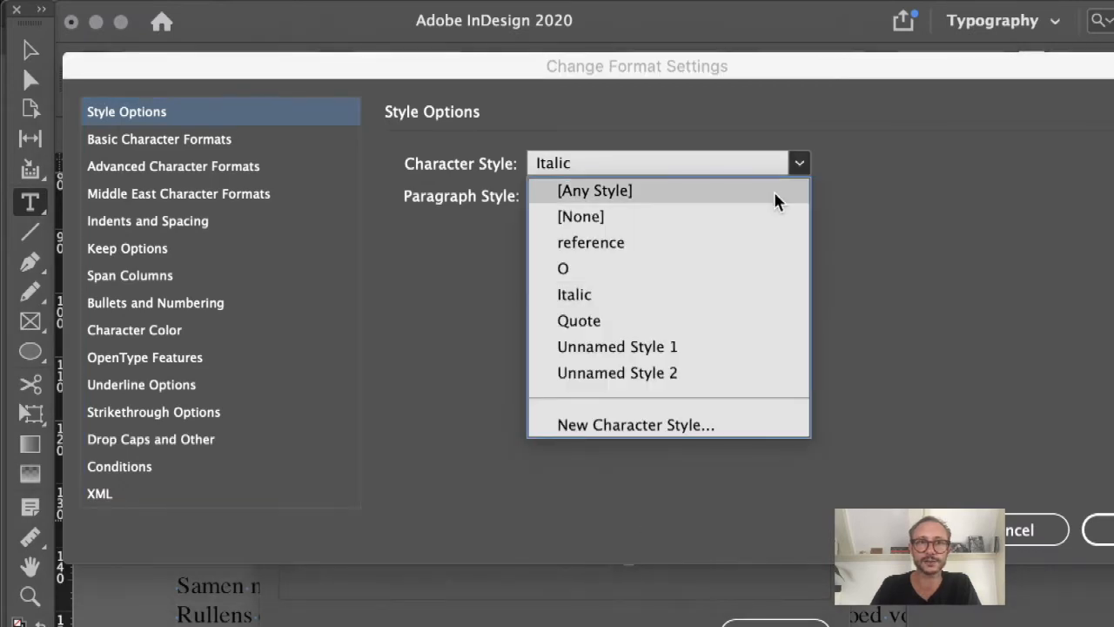
left_click(760, 216)
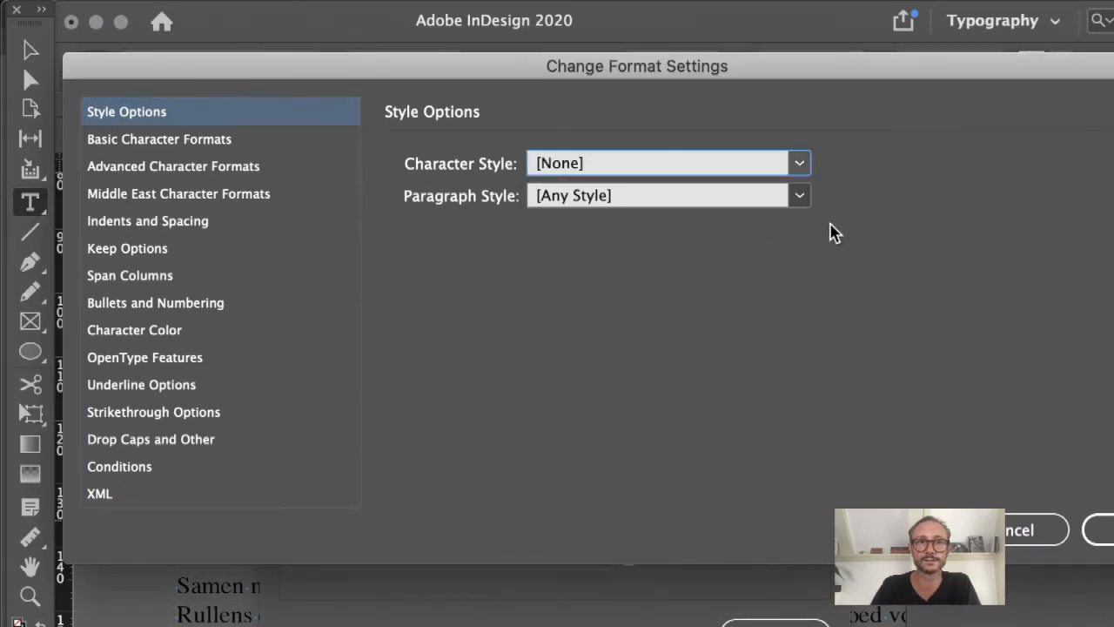
left_click(800, 196)
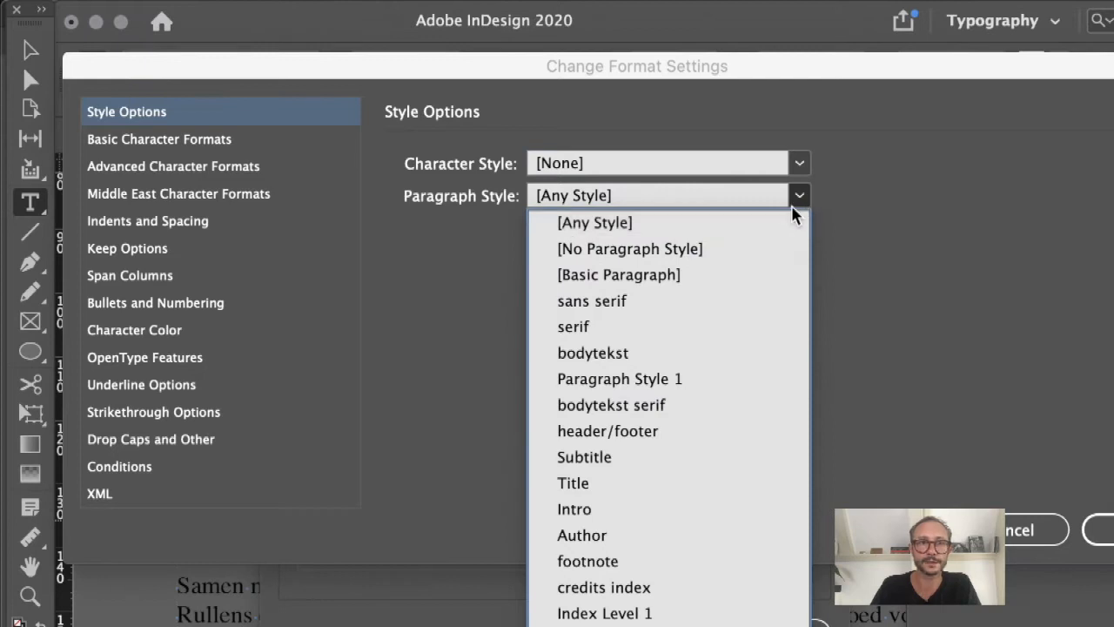
left_click(703, 352)
left_click(1099, 529)
Replace all Times Regular text in the selection with the bodytekst format, running the replacement twice
left_click(760, 406)
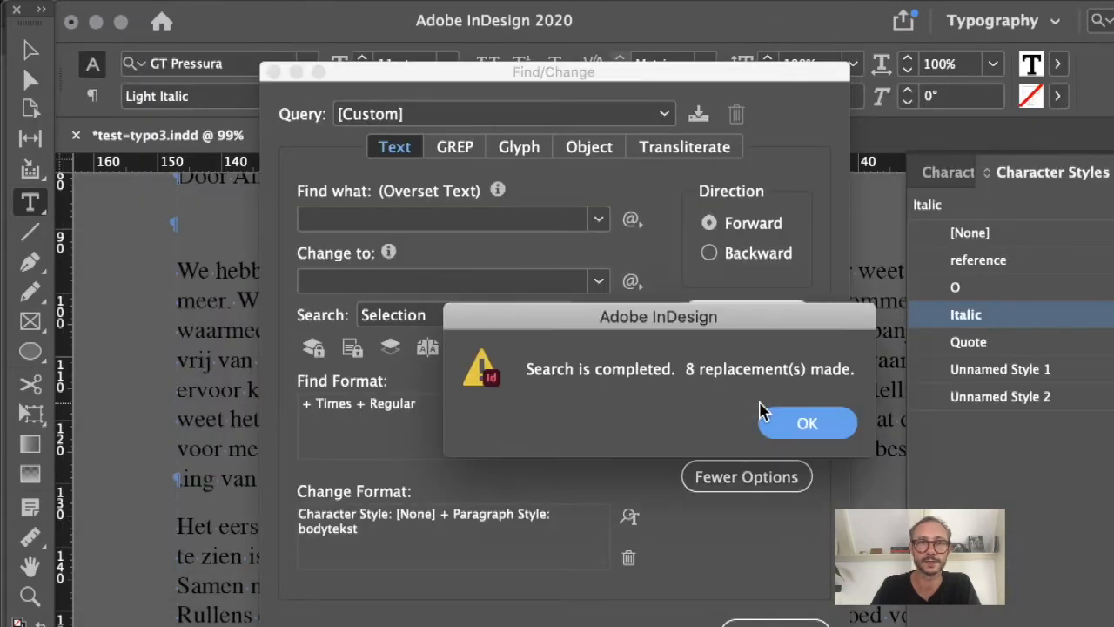
left_click(807, 423)
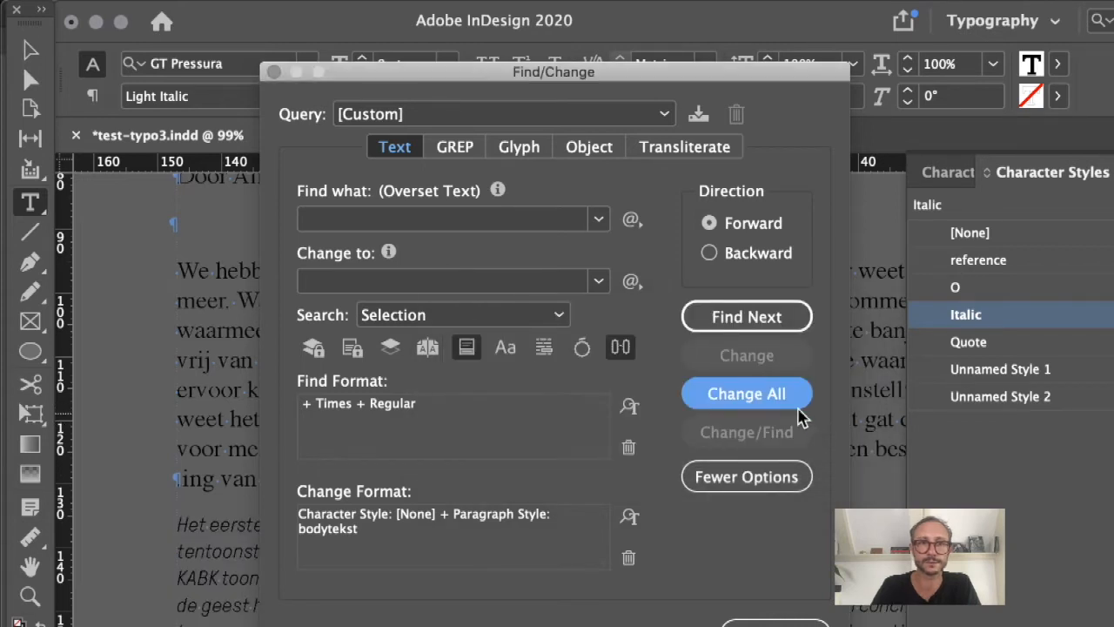
left_click(788, 406)
left_click(803, 424)
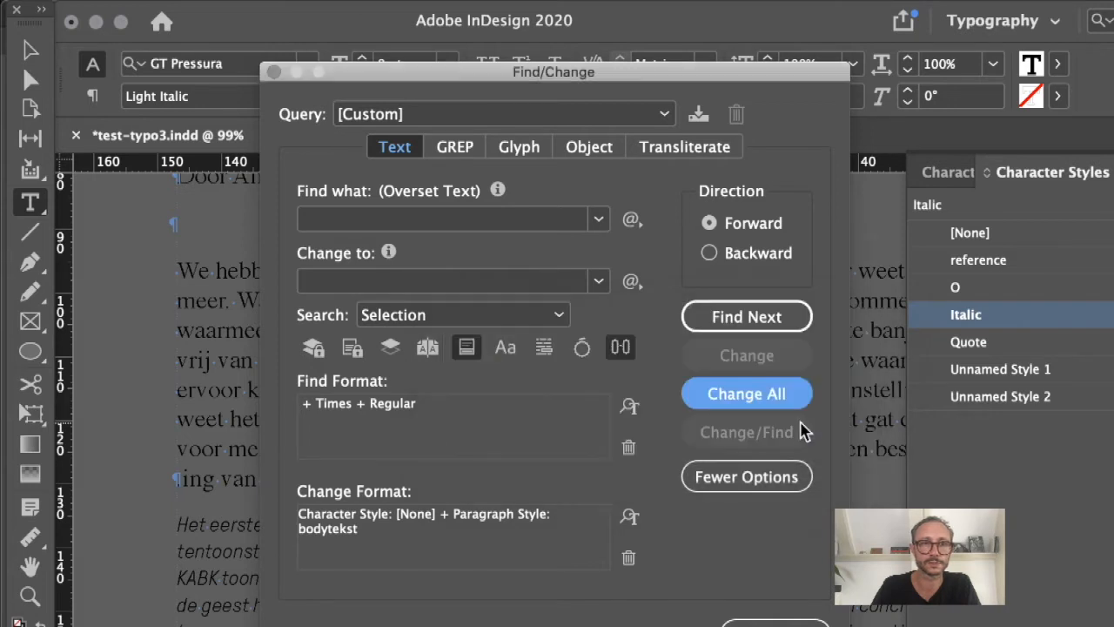
Widen the search scope to Document, replace all Times Regular text again and check the Find Format style options without changing them
left_click(429, 317)
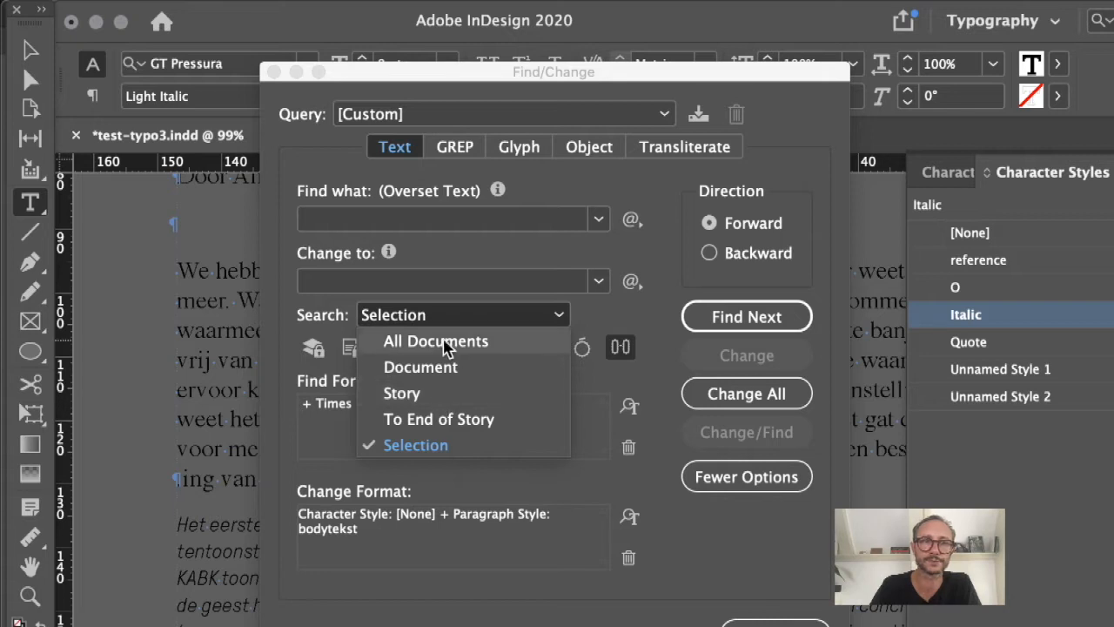
left_click(434, 373)
left_click(737, 396)
left_click(816, 422)
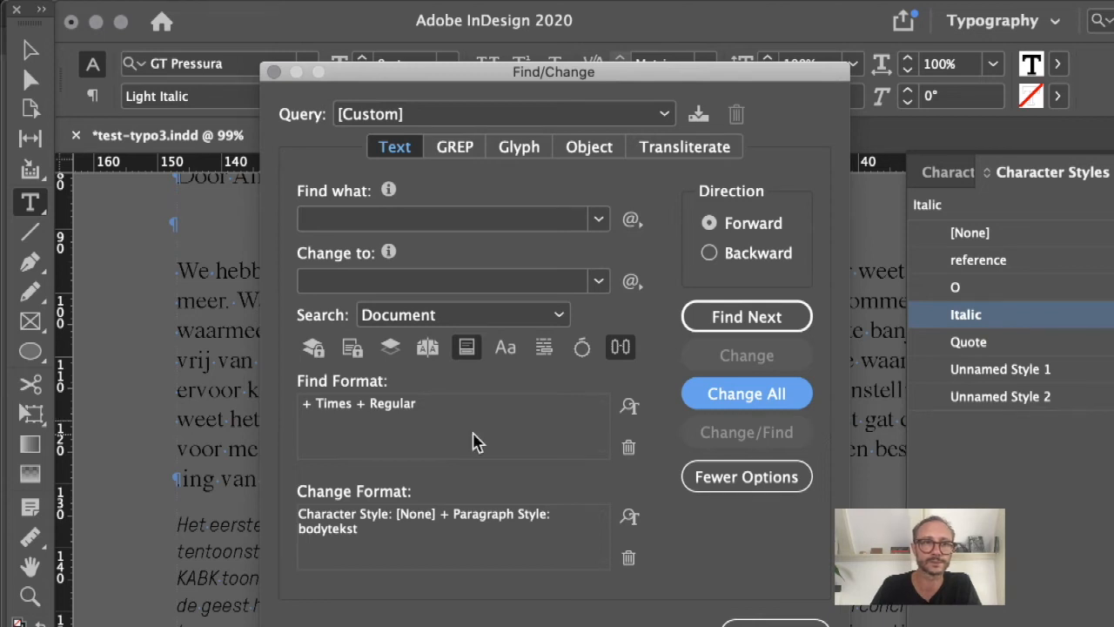
left_click(629, 406)
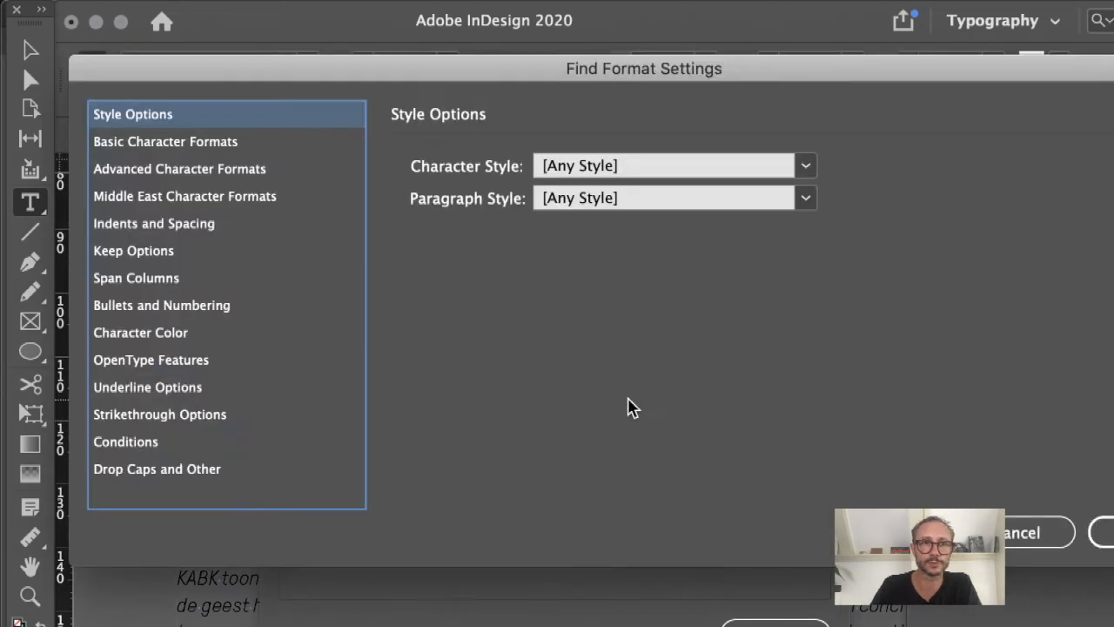
left_click(1038, 532)
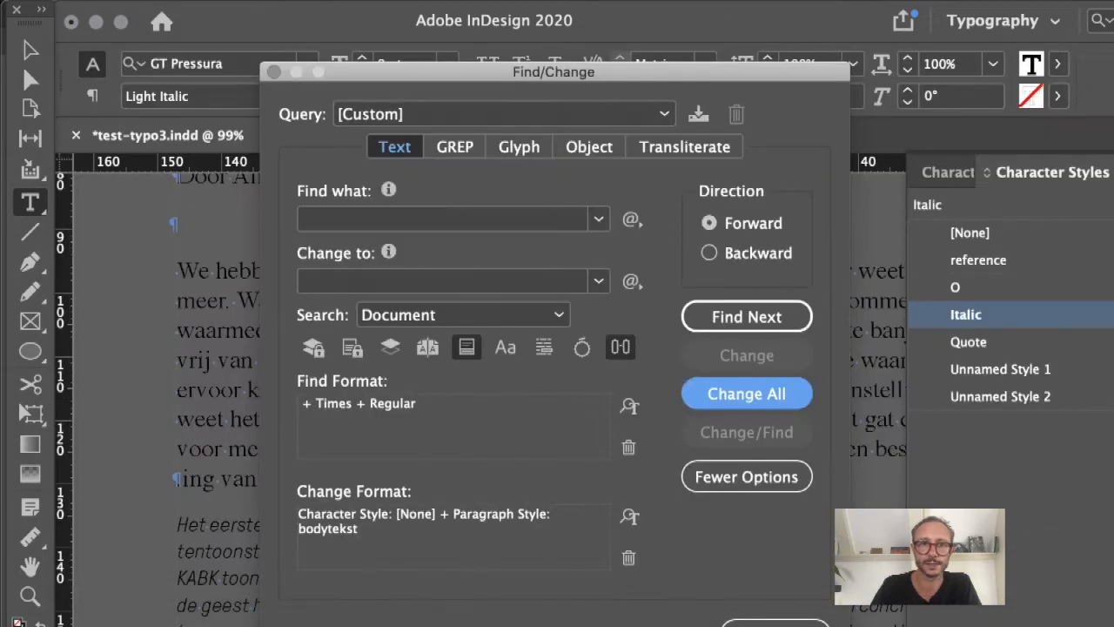
Close Find/Change and check which character styles are applied to the upright and italic passages of the converted paragraph
left_click(770, 624)
left_click(113, 469, "super")
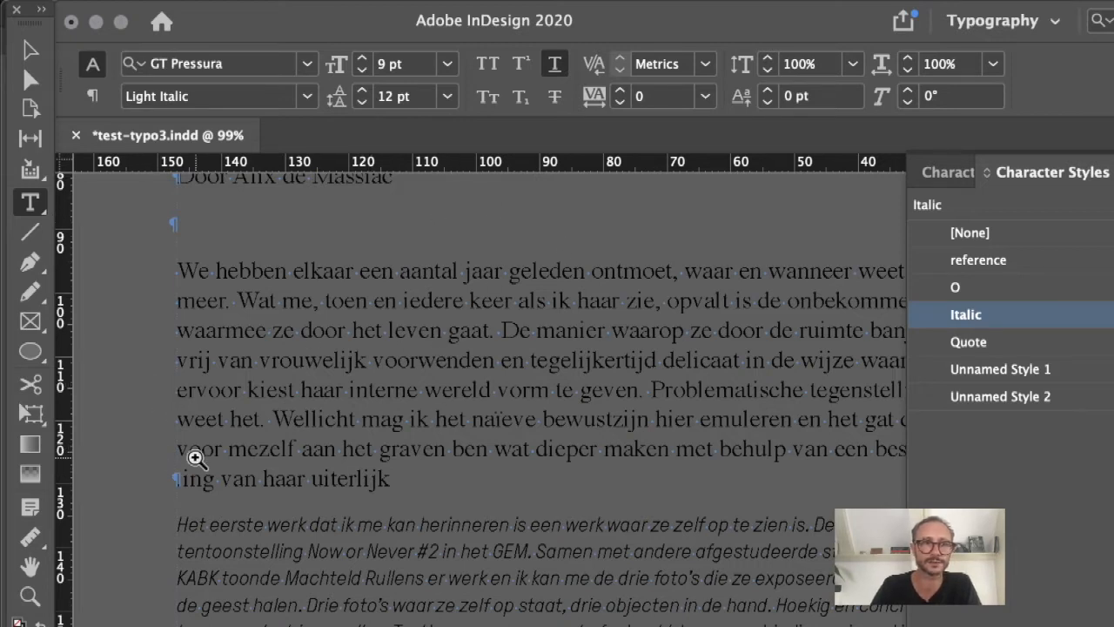
left_click_drag(233, 488, 746, 619)
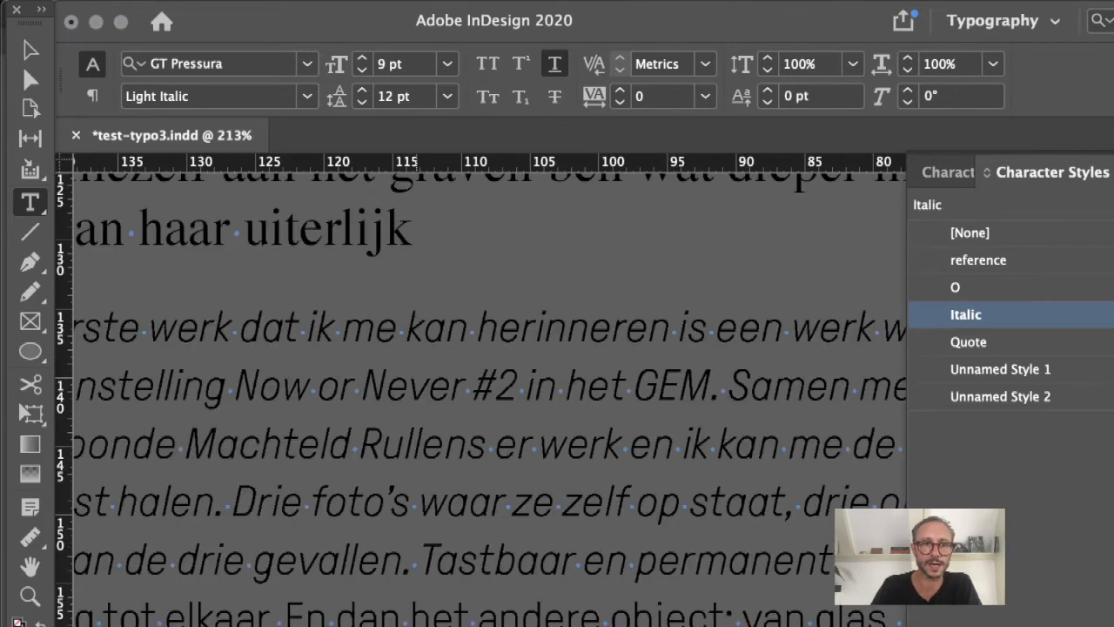
left_click_drag(455, 614, 688, 615)
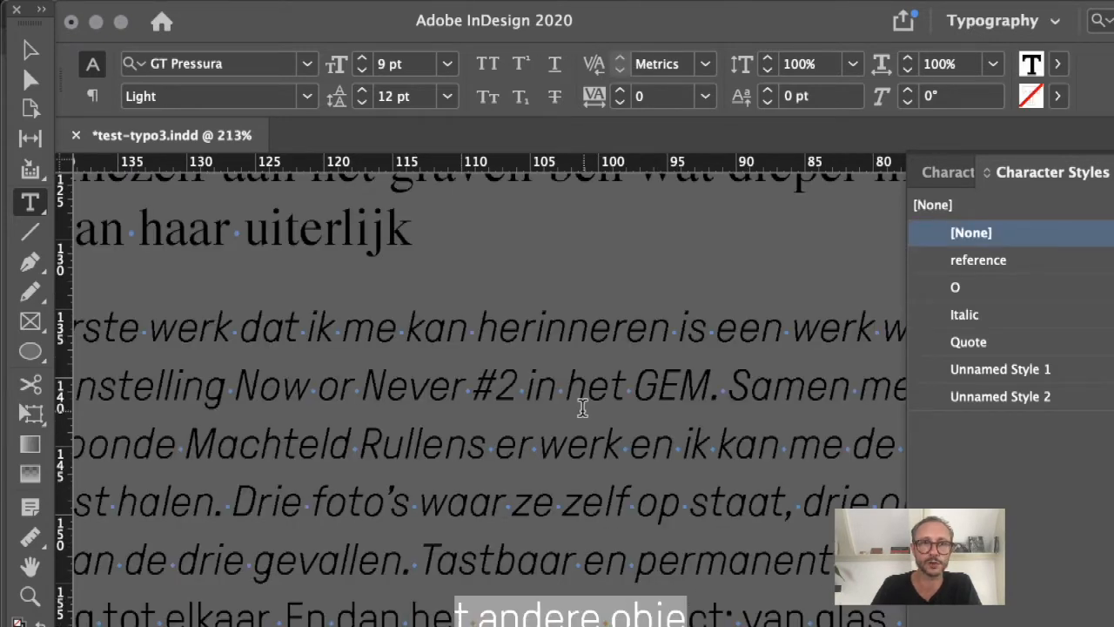
left_click_drag(421, 444, 629, 447)
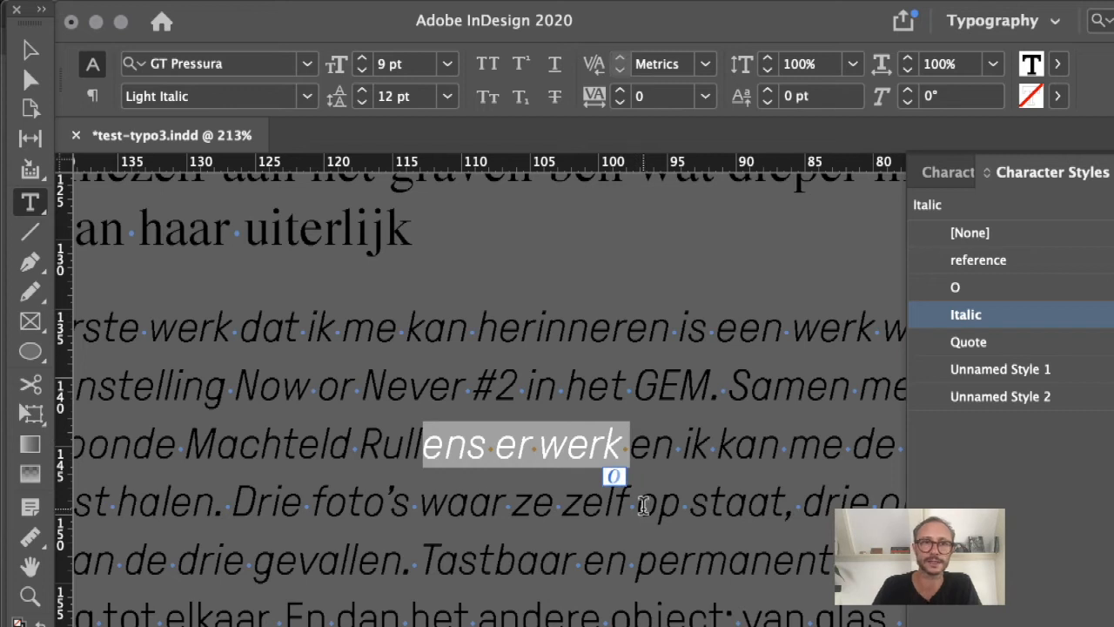
Delete the imported text frame from the pasteboard beside the first page
key("super+0")
left_click(268, 346, "super")
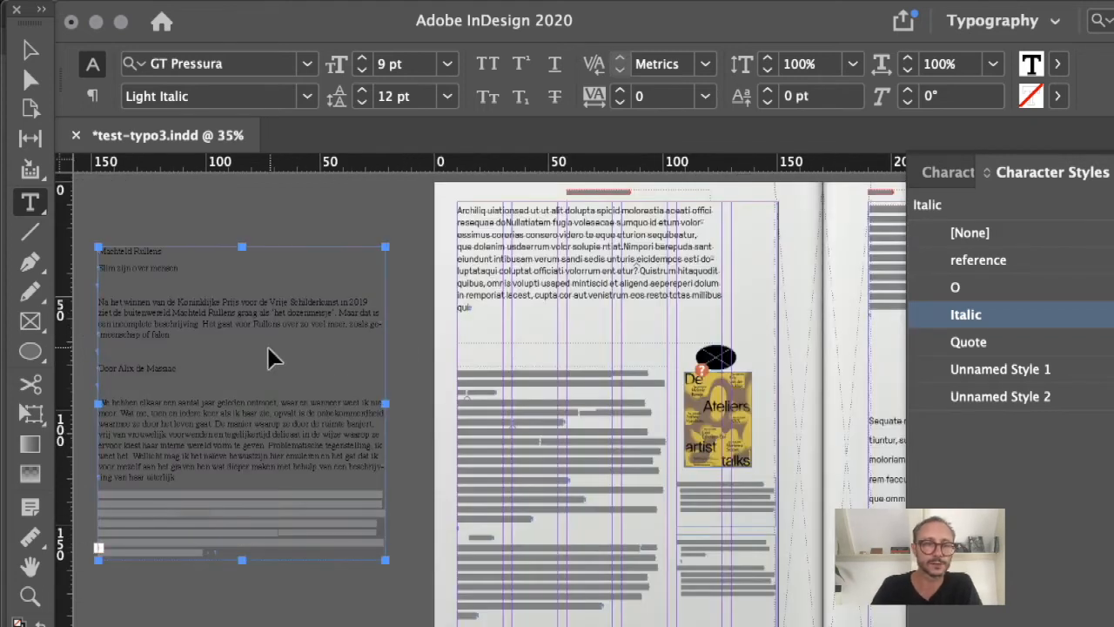
key("Delete")
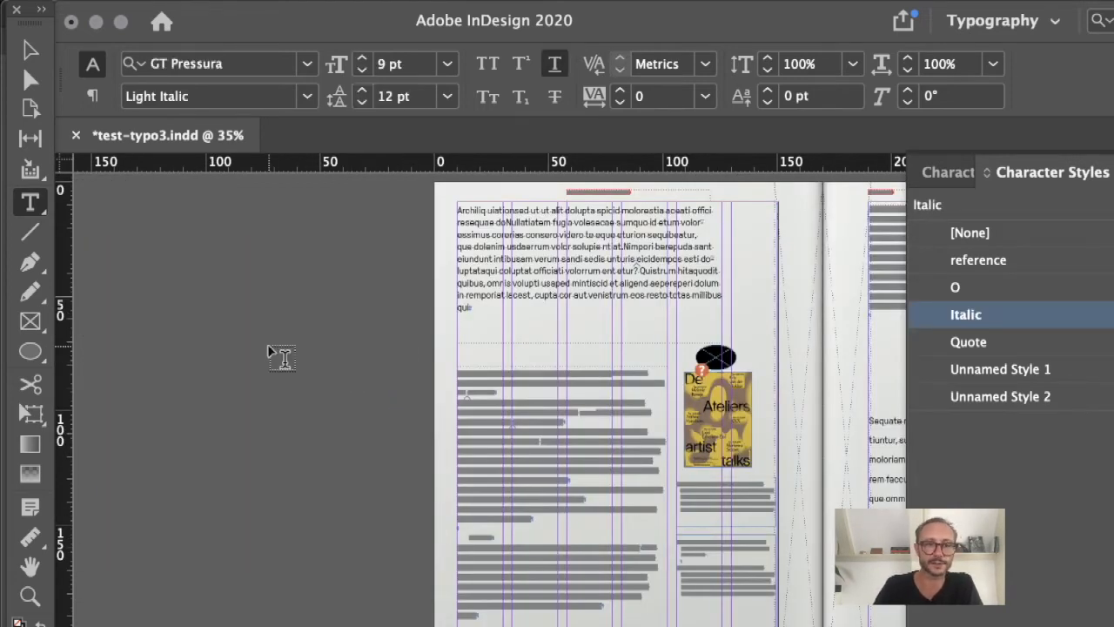
Place the same Portretten Word document again, preserving its styles and formatting, in a new text frame on the pasteboard beside the first page
key("super+d")
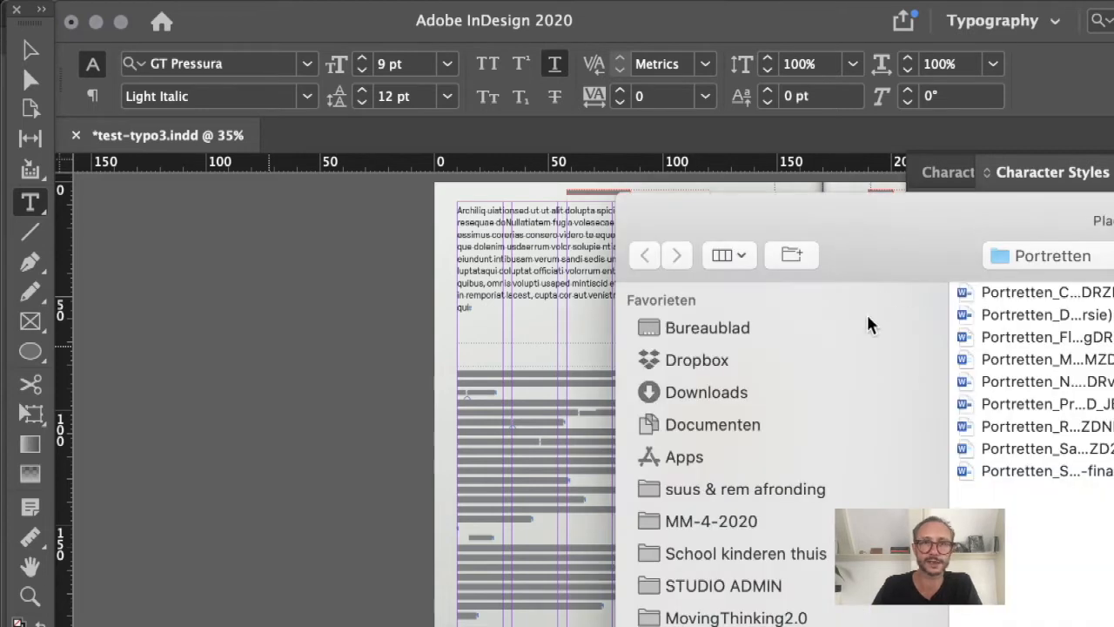
left_click(1048, 361)
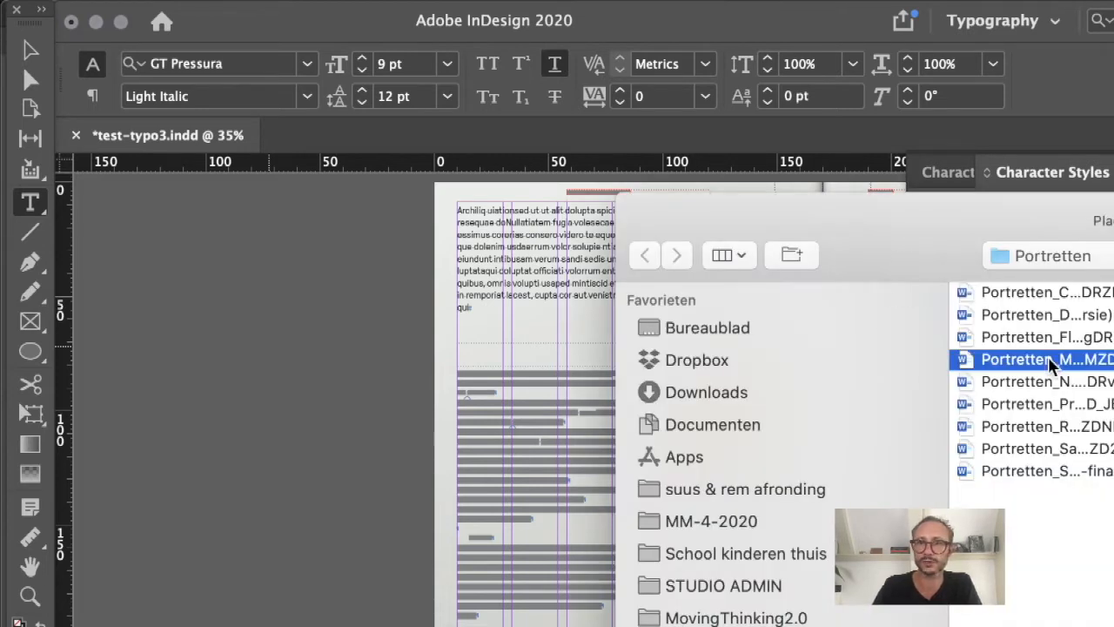
double_click(1048, 358)
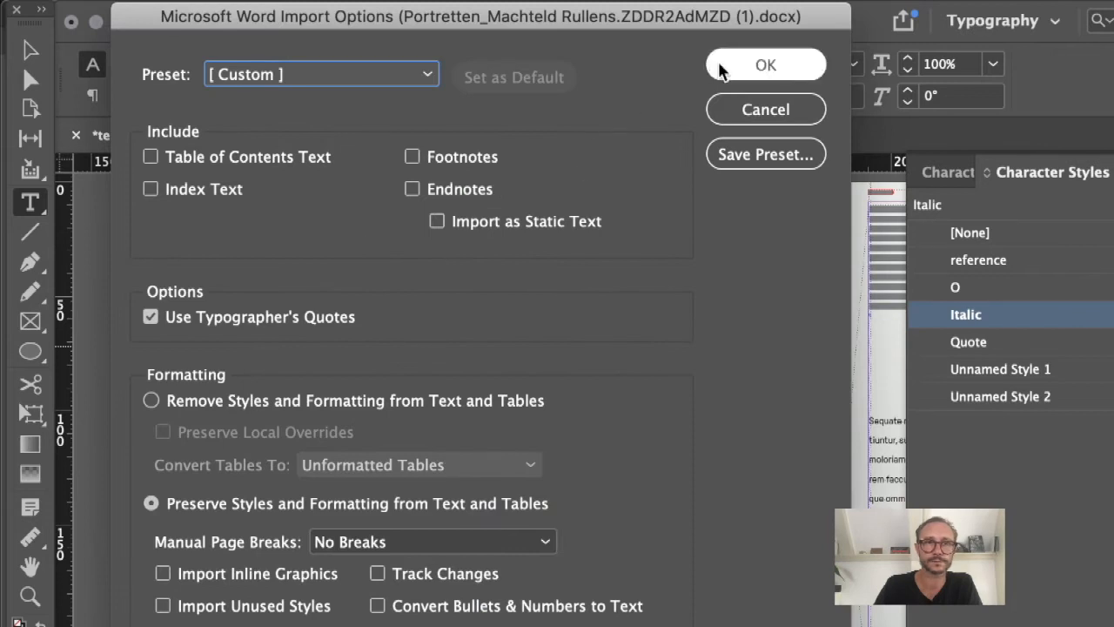
left_click(764, 66)
left_click_drag(135, 200, 419, 626)
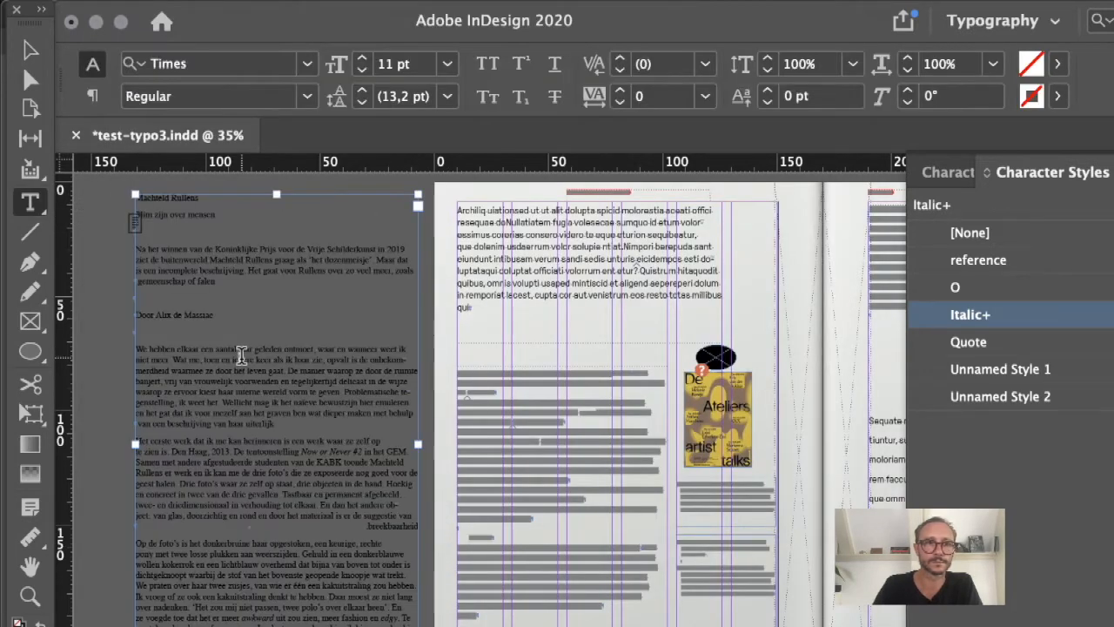
Select all the placed text and set the Find/Change find format to Times Italic, keeping the search scope on Document
key("super+a")
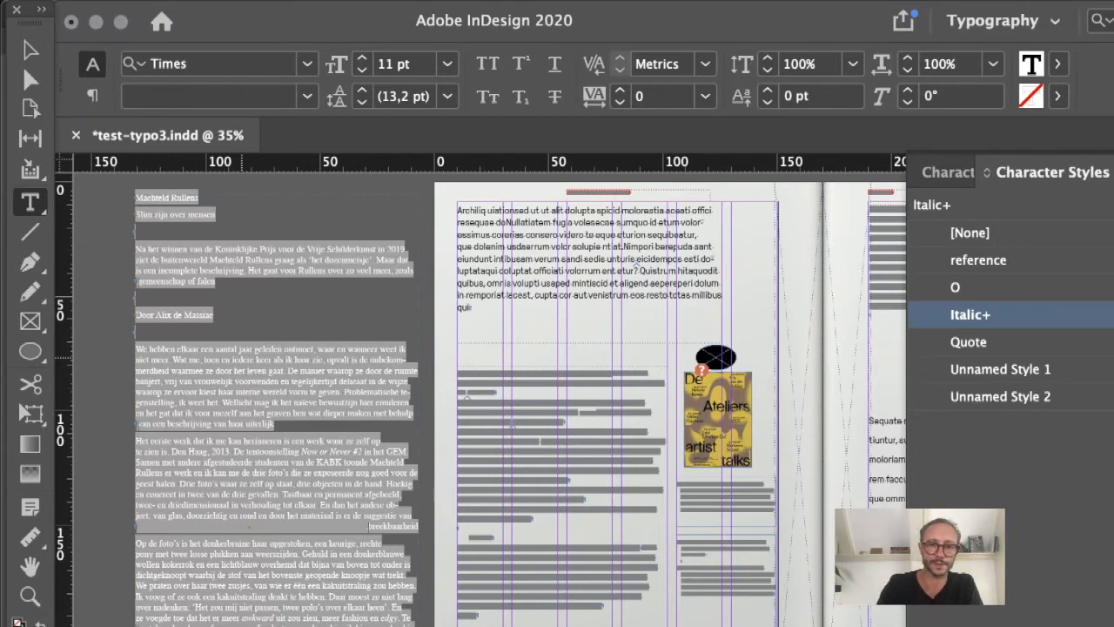
key("super+f")
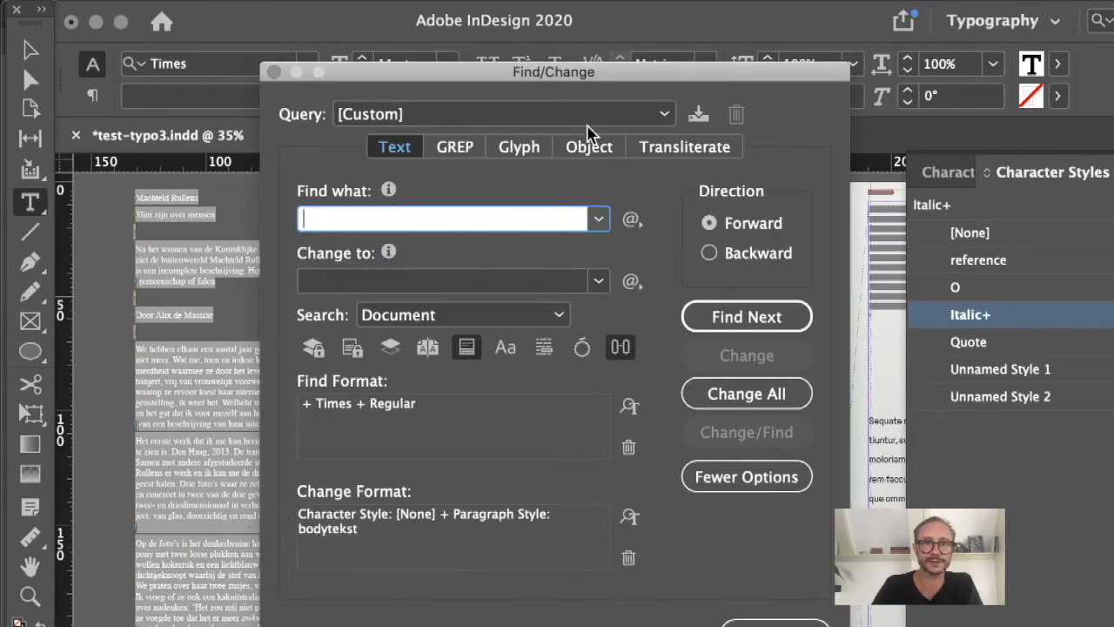
left_click(427, 317)
left_click(429, 317)
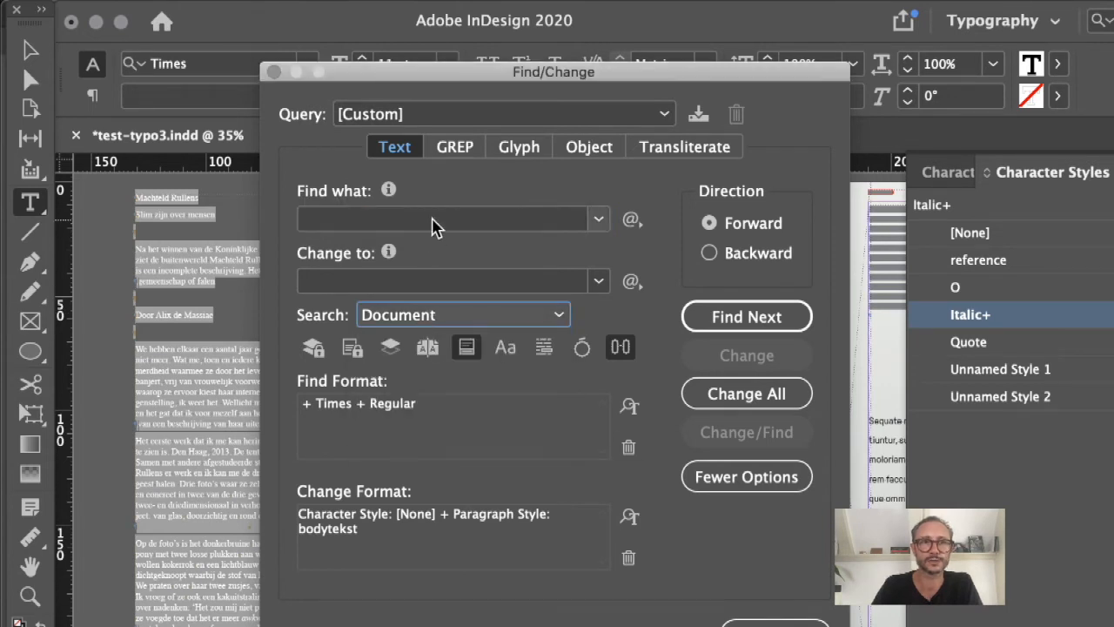
left_click(629, 406)
left_click(260, 149)
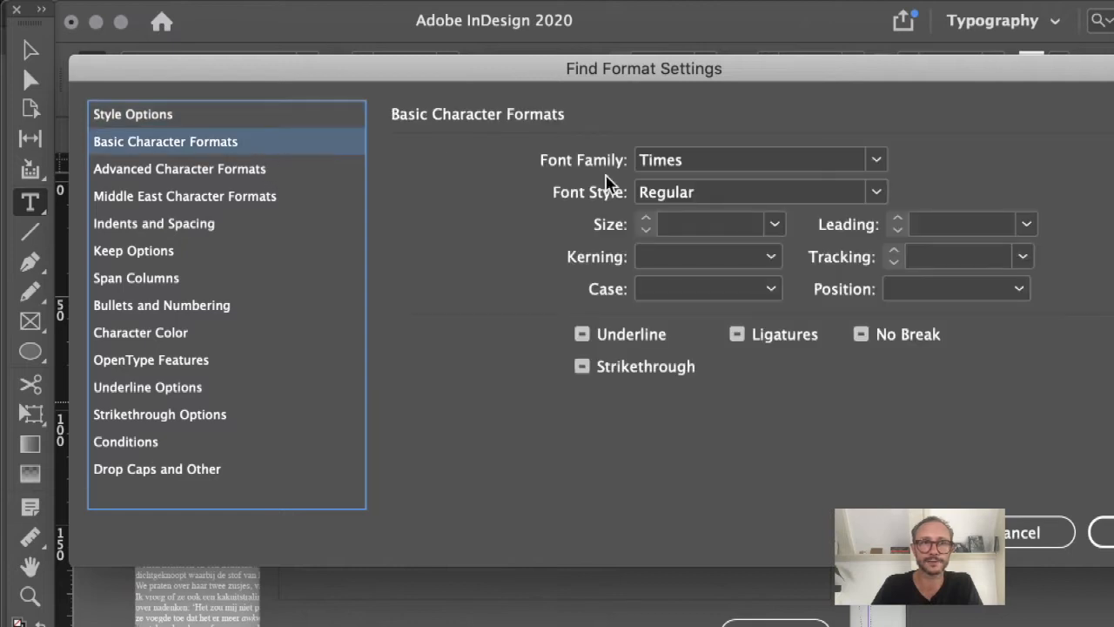
left_click(701, 194)
left_click(881, 193)
left_click(791, 249)
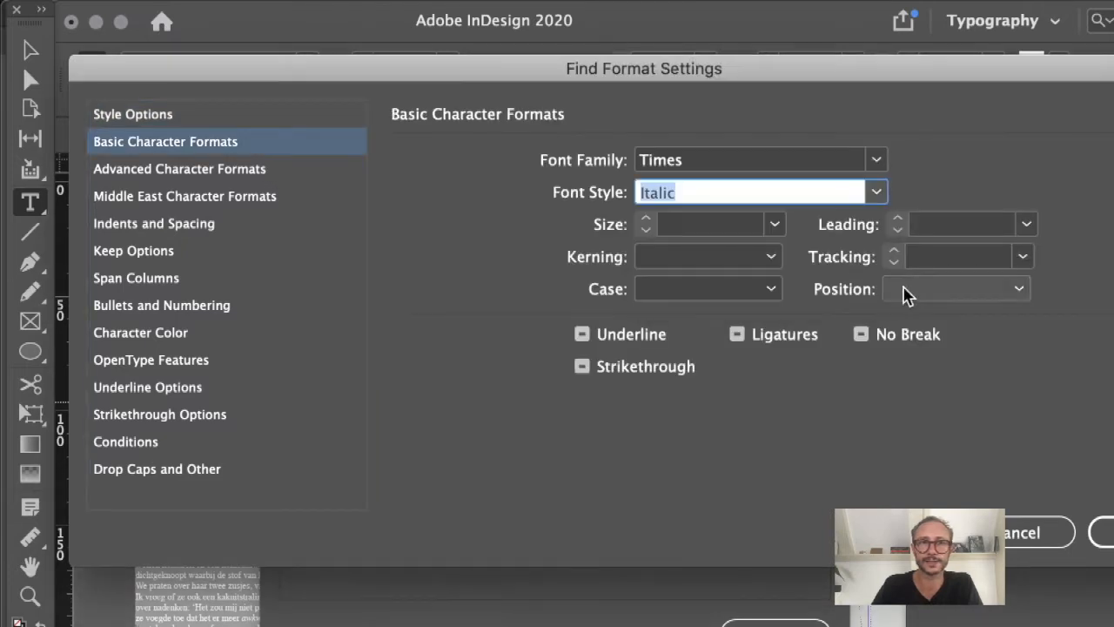
key("Return")
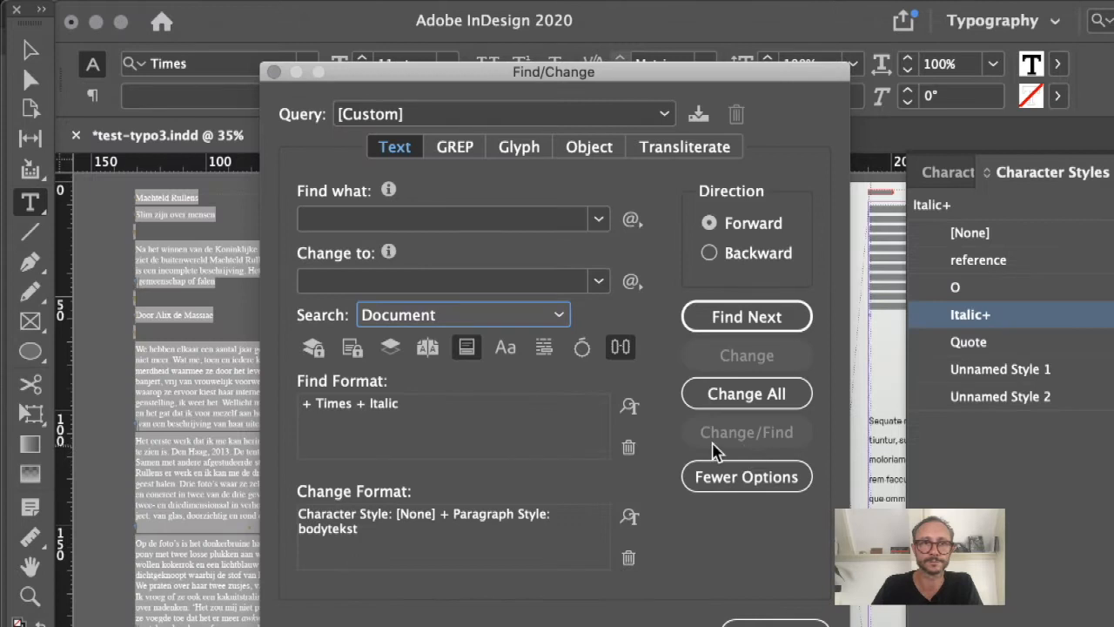
Set the change format to character style Italic with paragraph style [Any Style] and replace all Times Italic text in the document
left_click(629, 517)
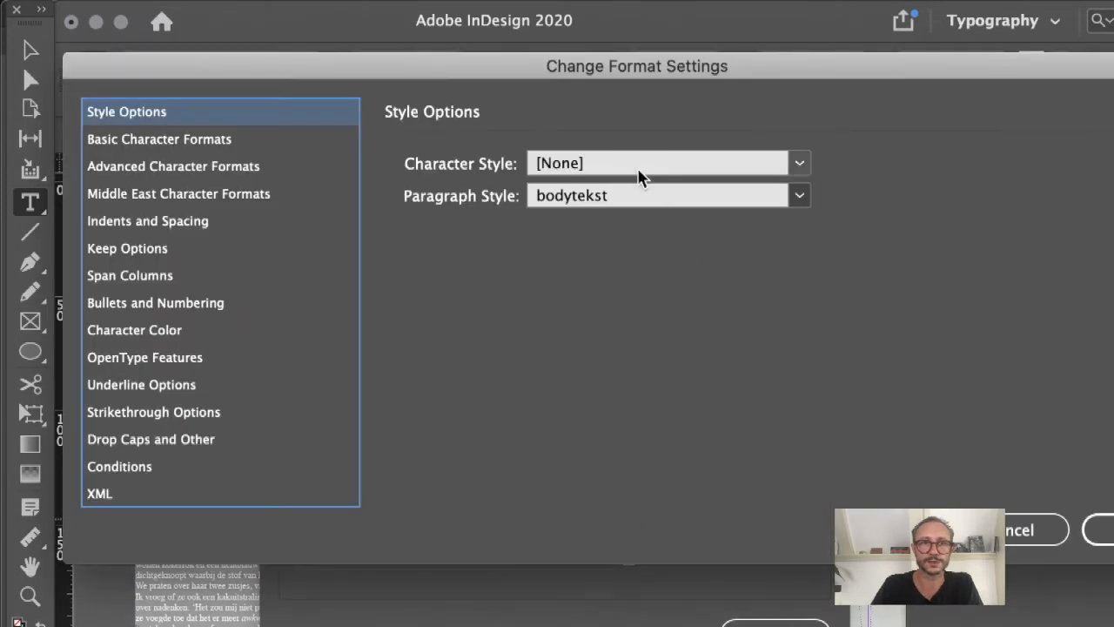
left_click(798, 162)
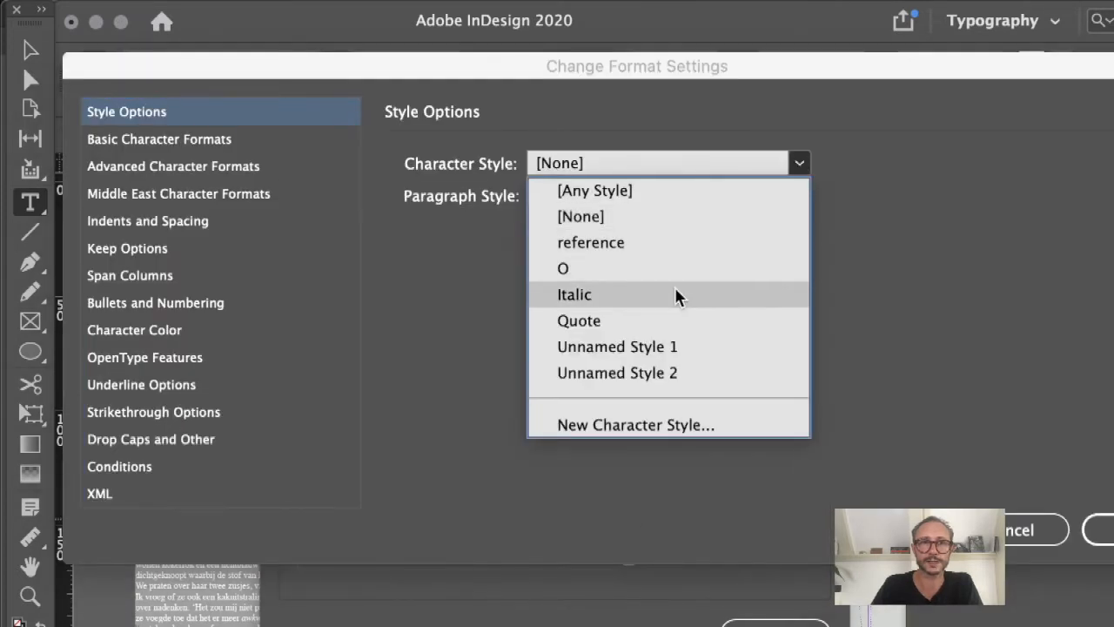
left_click(674, 295)
left_click(799, 196)
left_click(755, 227)
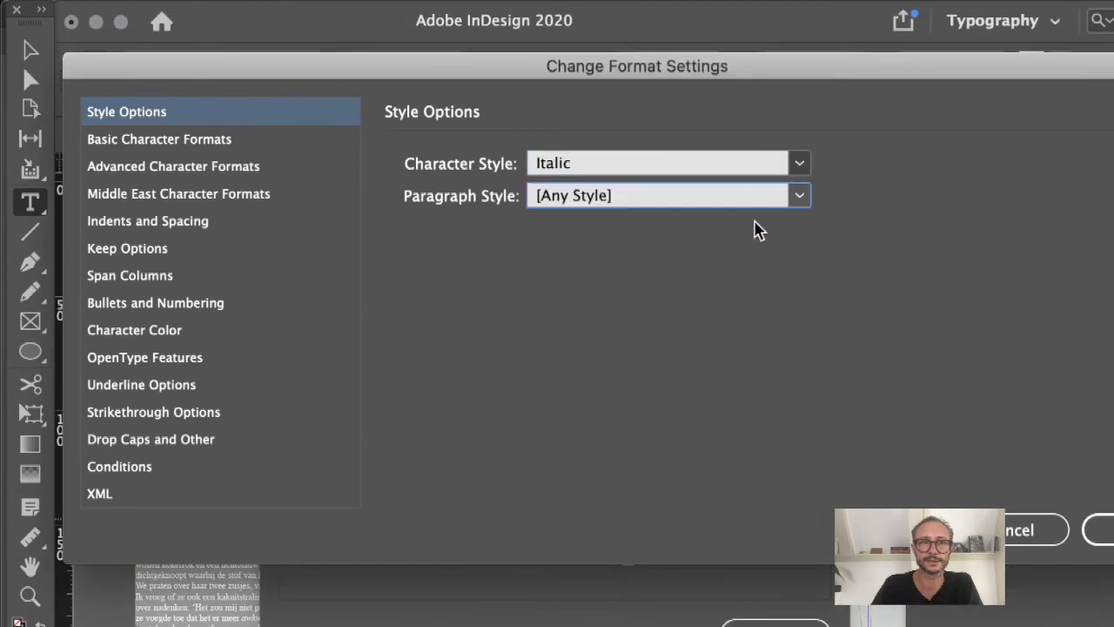
left_click(1101, 529)
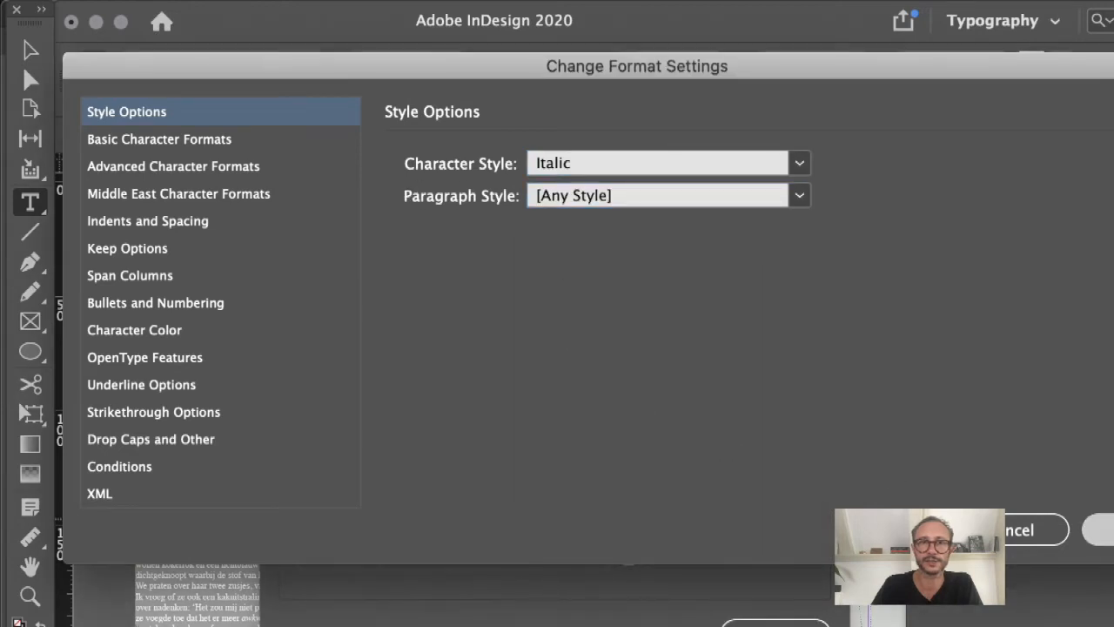
left_click(766, 389)
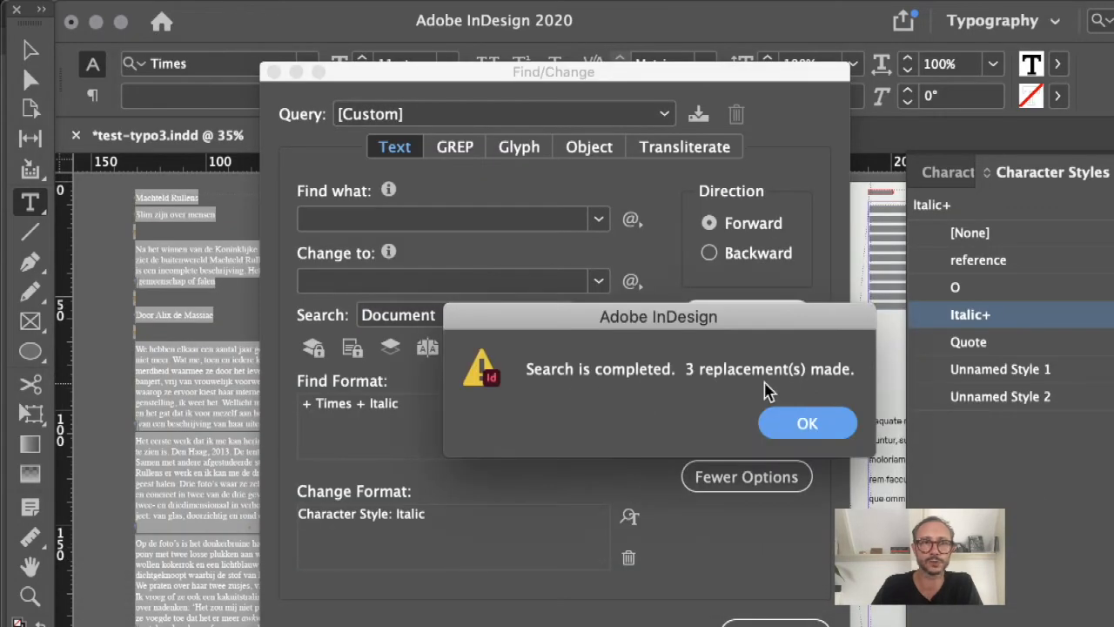
left_click(802, 419)
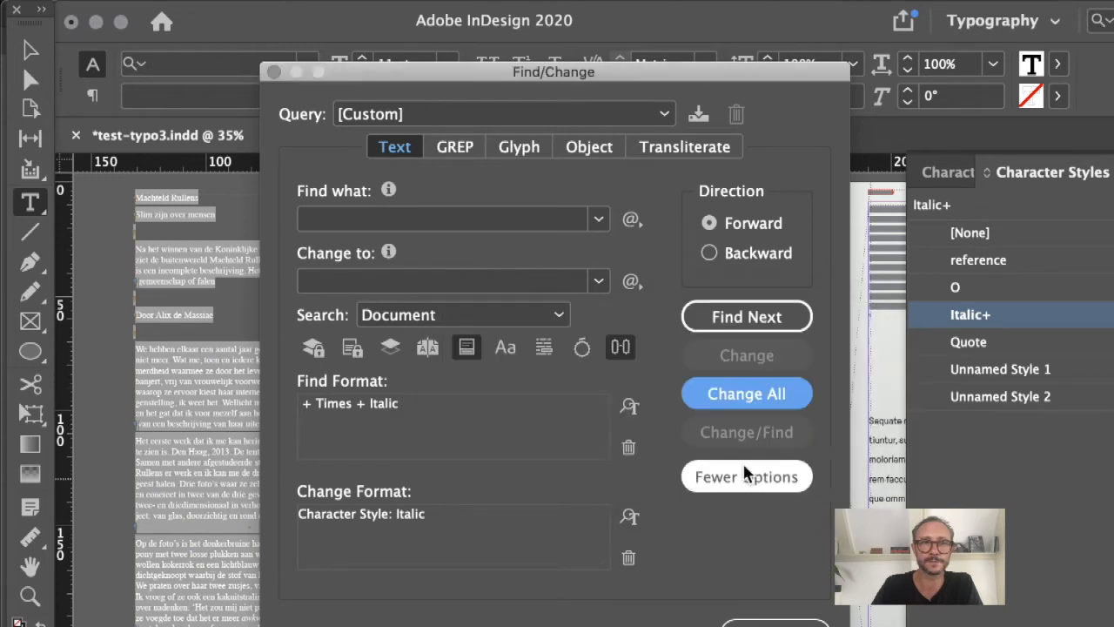
Set the font style in the find format to Regular
left_click(630, 409)
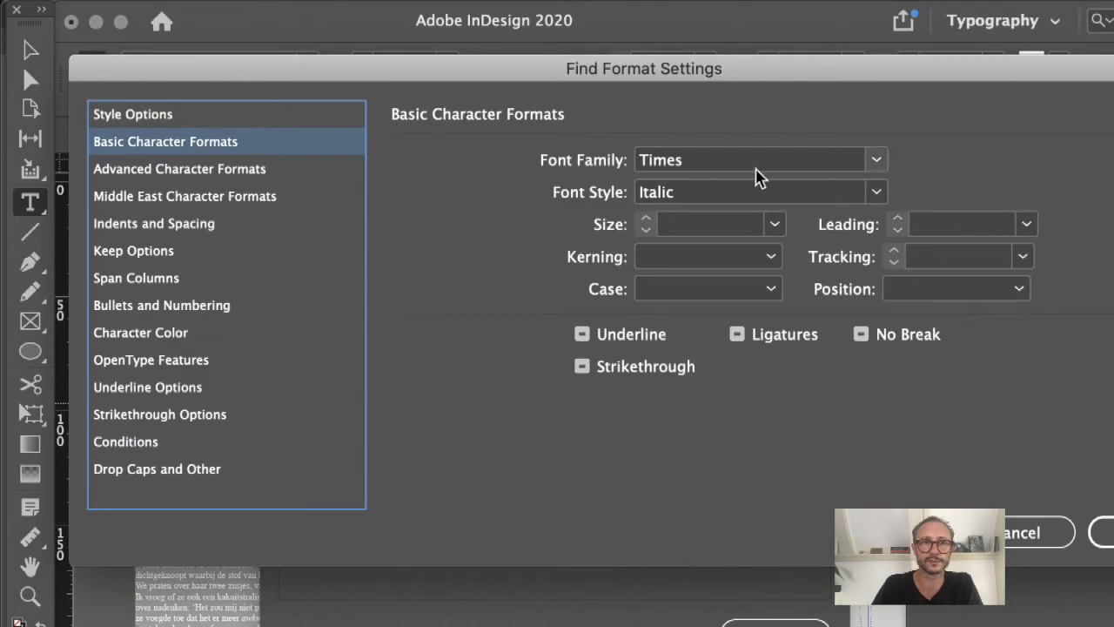
left_click(875, 192)
left_click(798, 225)
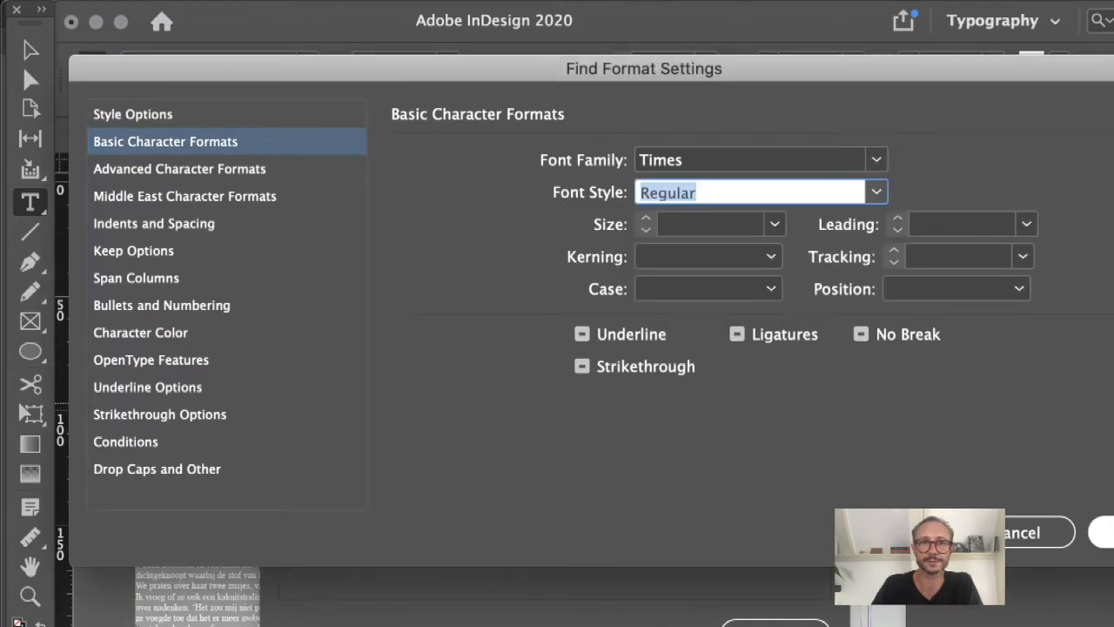
left_click(1100, 532)
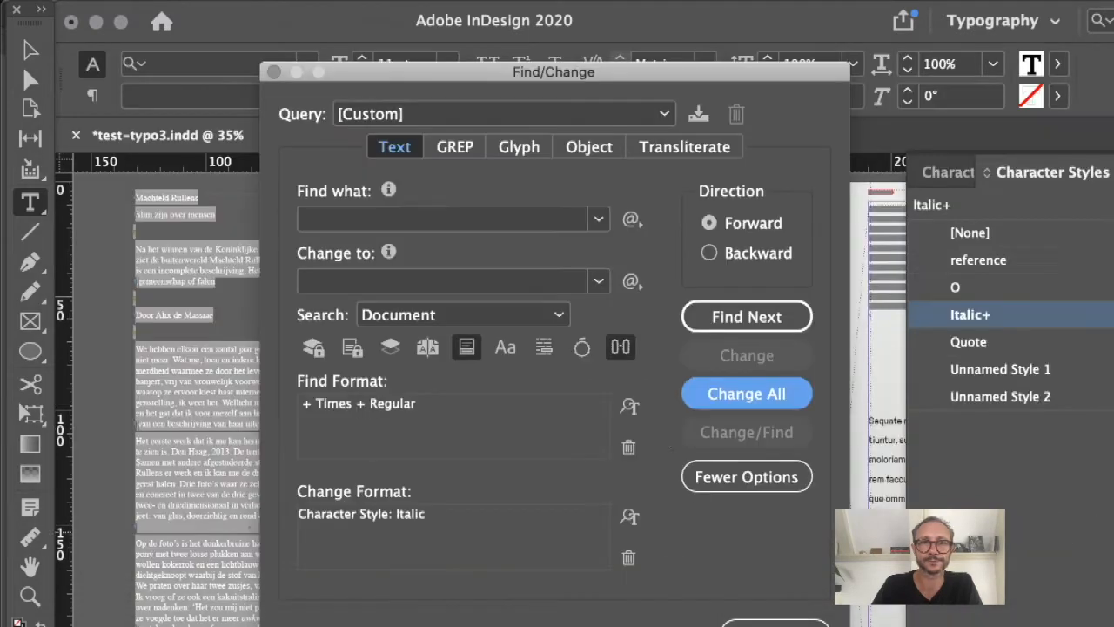
Set the change format to character style [None] and paragraph style bodytekst, and replace all Times Regular text in the document
left_click(629, 516)
left_click(770, 171)
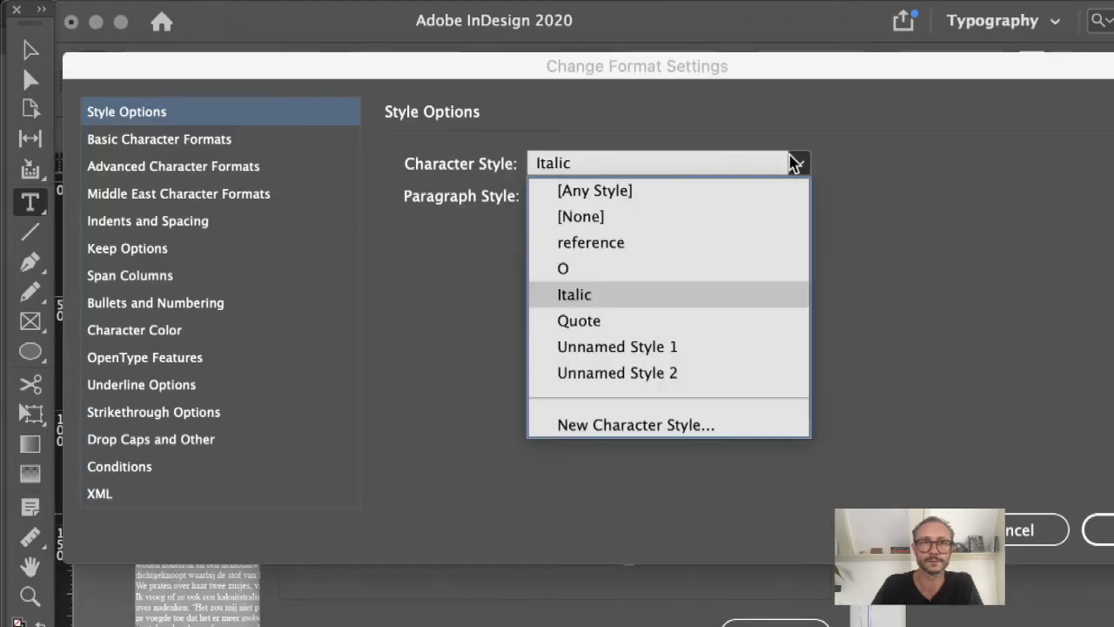
left_click(732, 215)
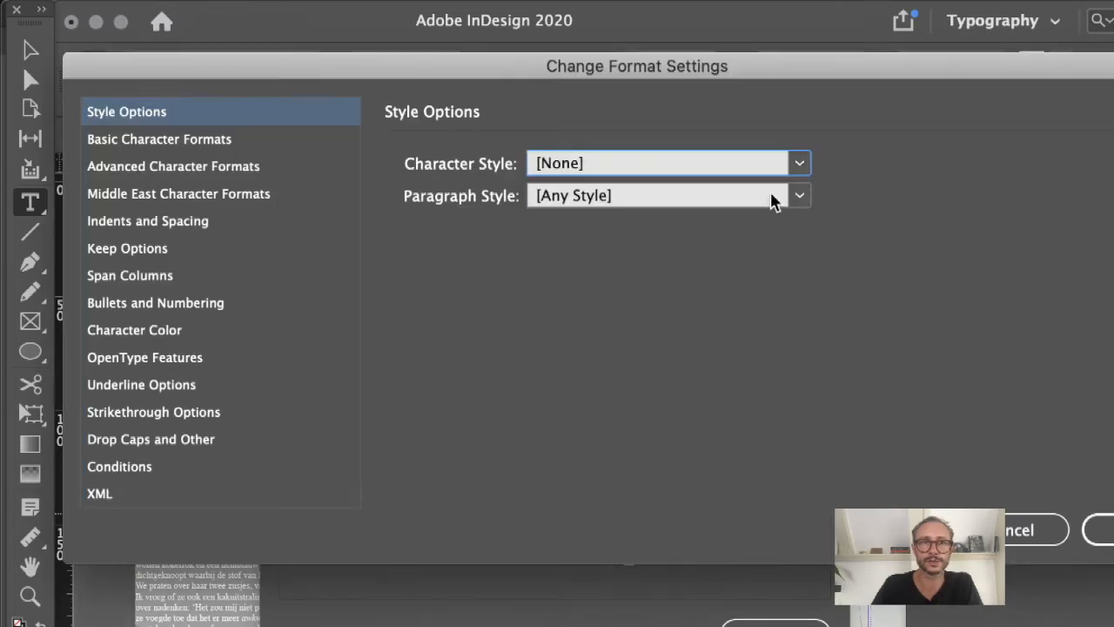
left_click(797, 195)
left_click(695, 356)
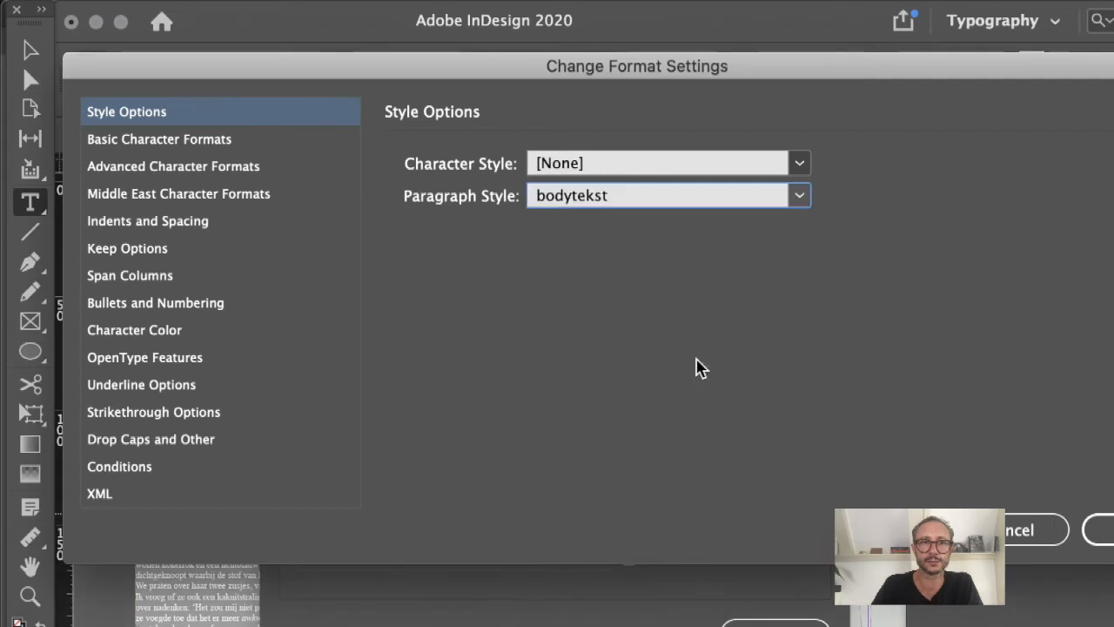
left_click(1107, 530)
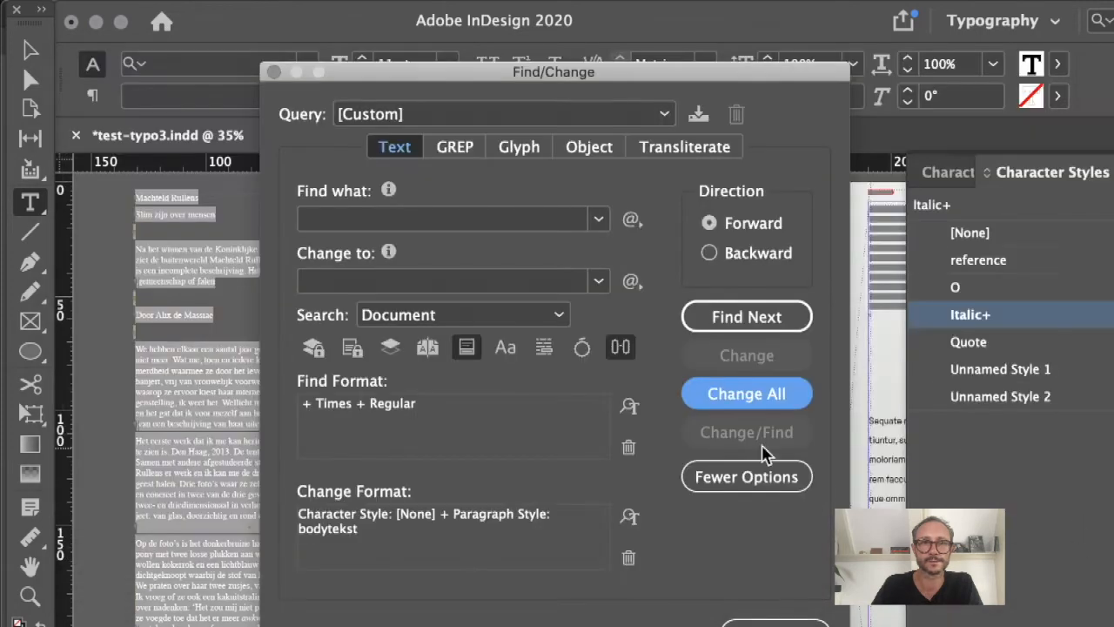
left_click(751, 396)
left_click(807, 423)
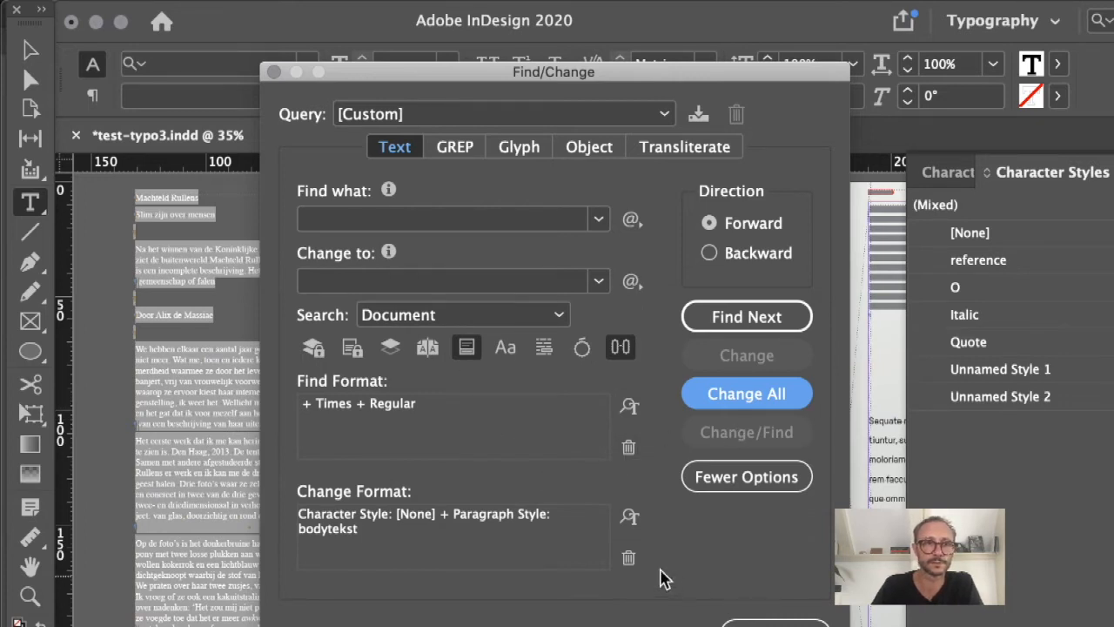
left_click(790, 622)
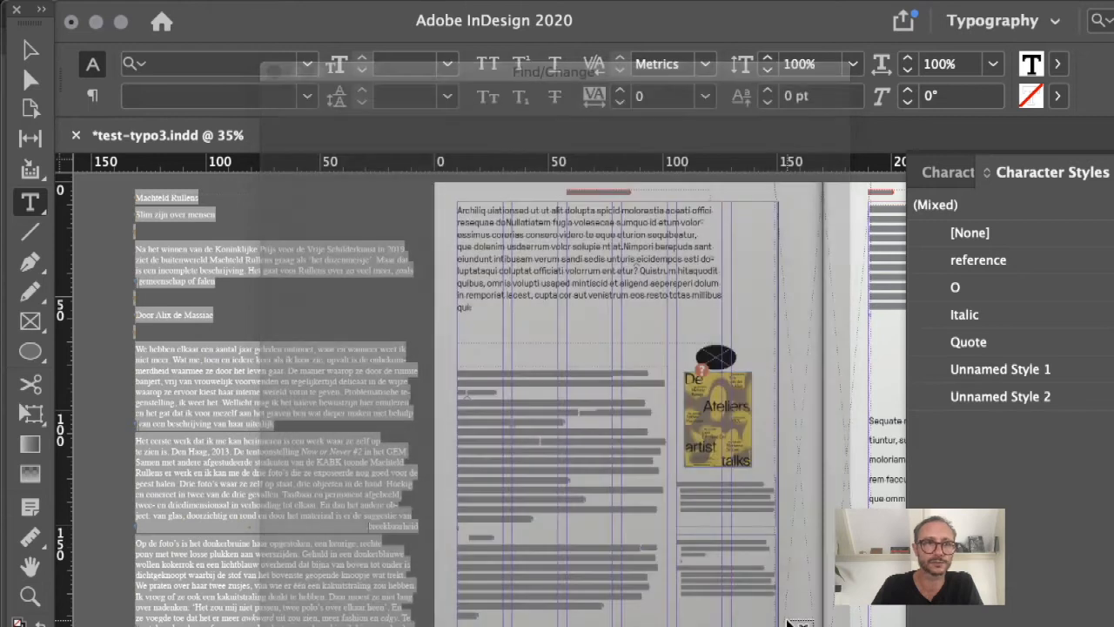
Examine the fonts and character styles in the placed text's paragraphs after the replacement
left_click(116, 281)
left_click_drag(117, 510, 383, 624)
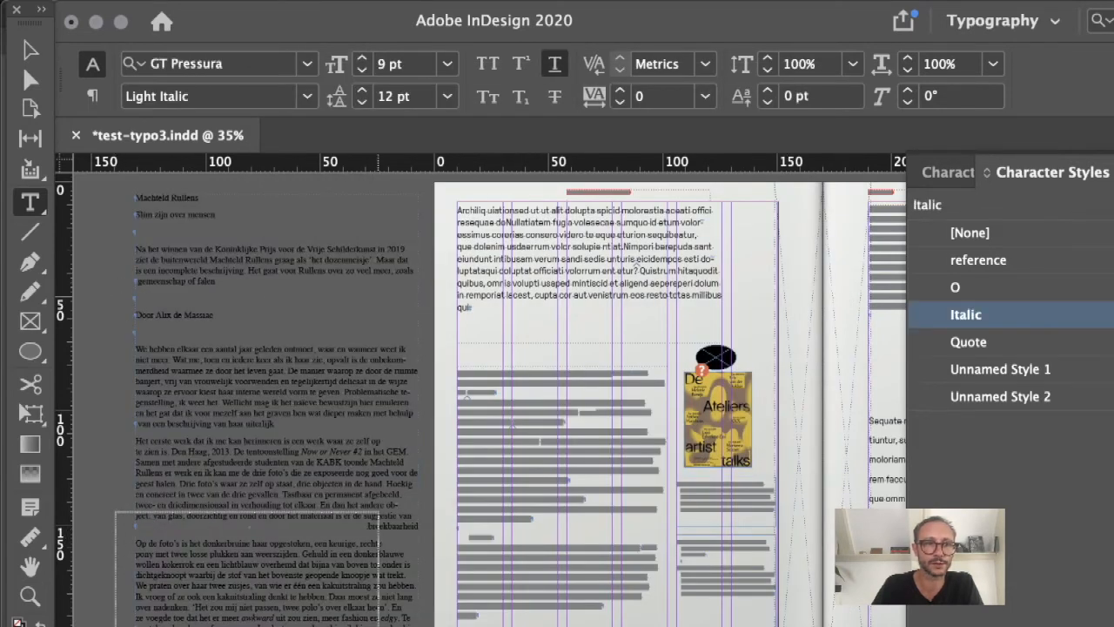
left_click_drag(509, 565, 420, 419)
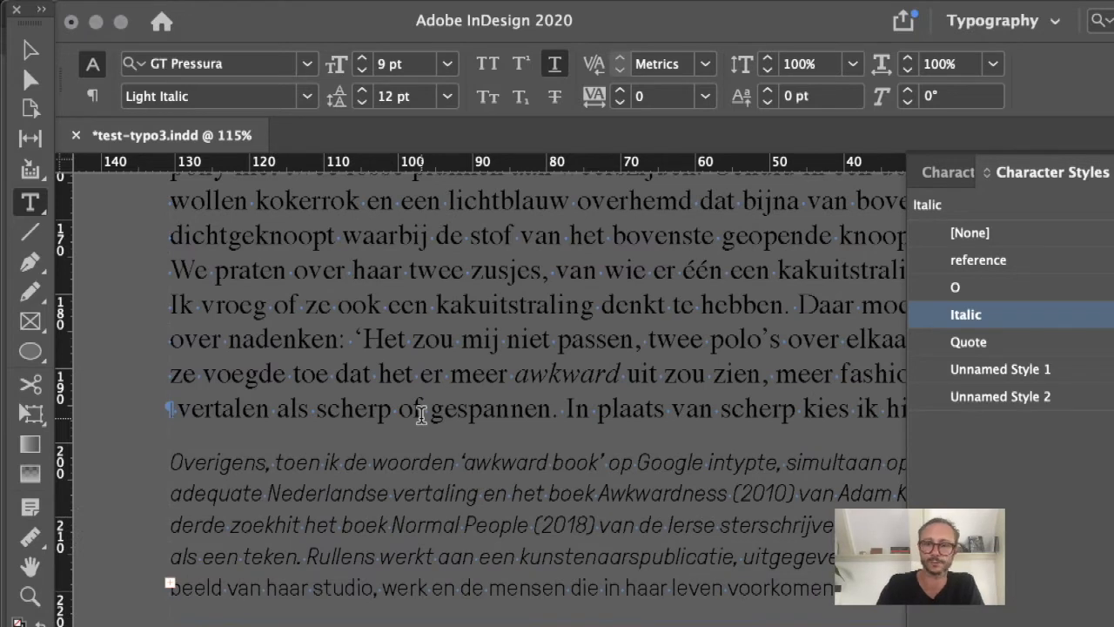
key("alt+super+0")
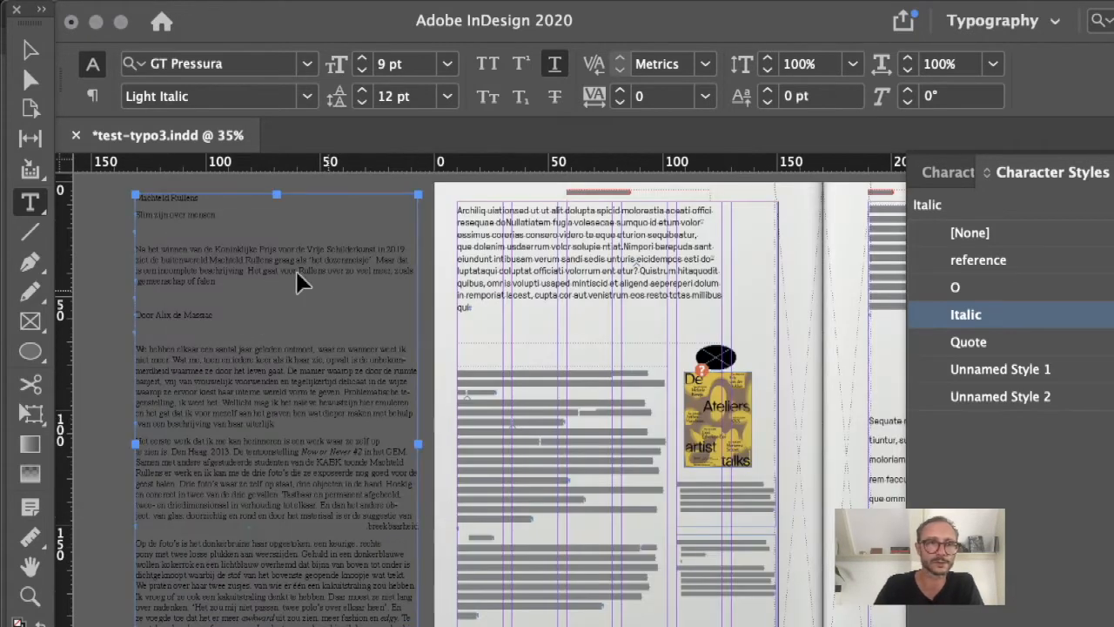
left_click(260, 357)
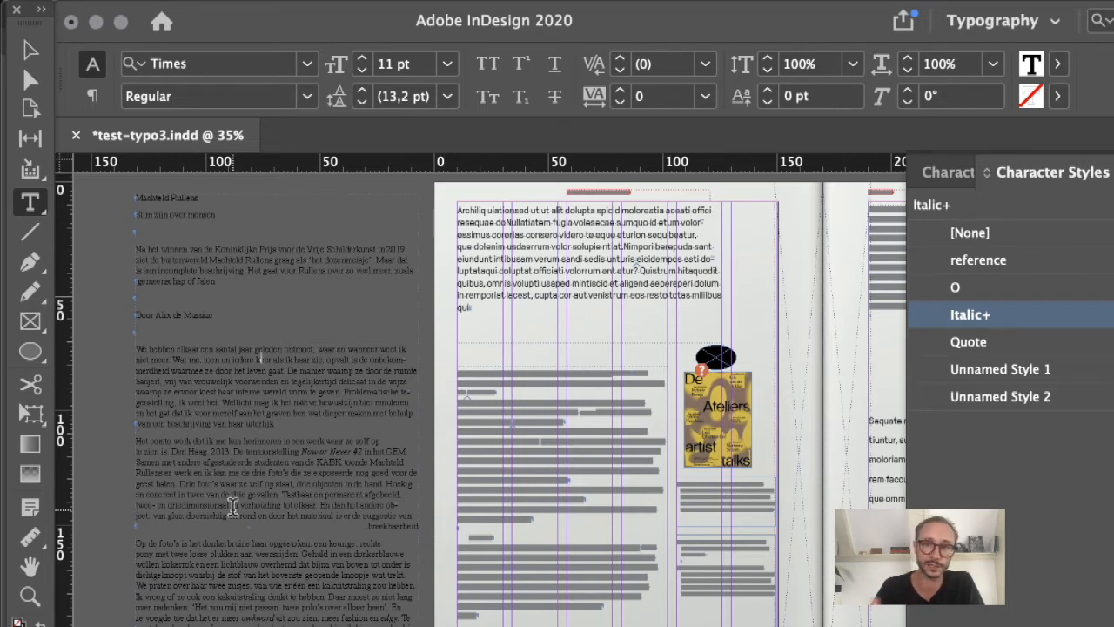
Review the saved queries available in Find/Change
left_click(128, 436)
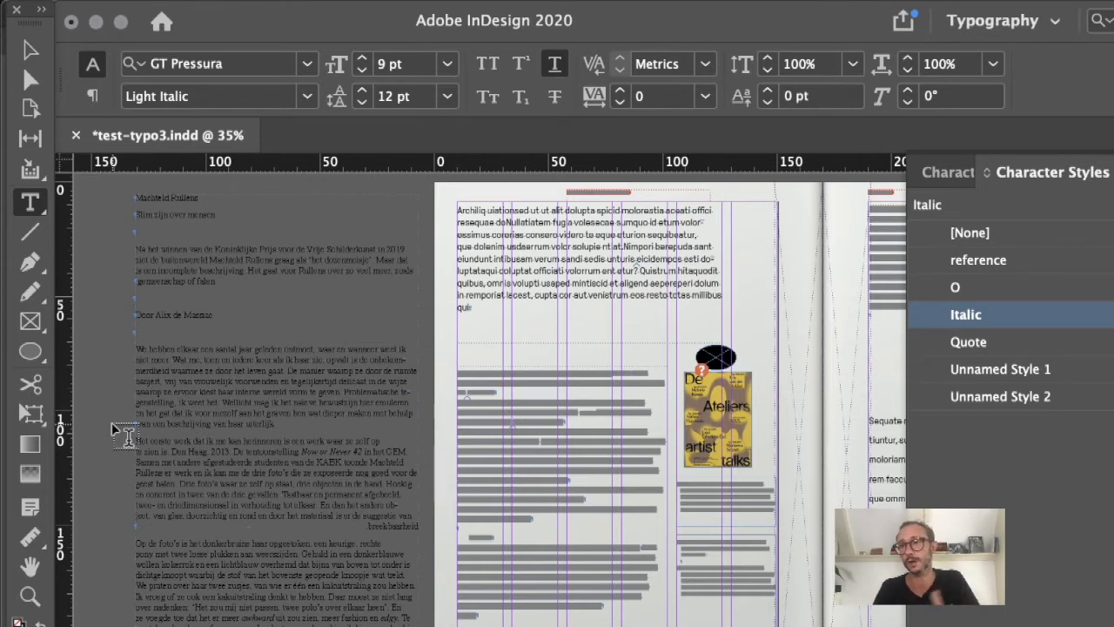
left_click(228, 404)
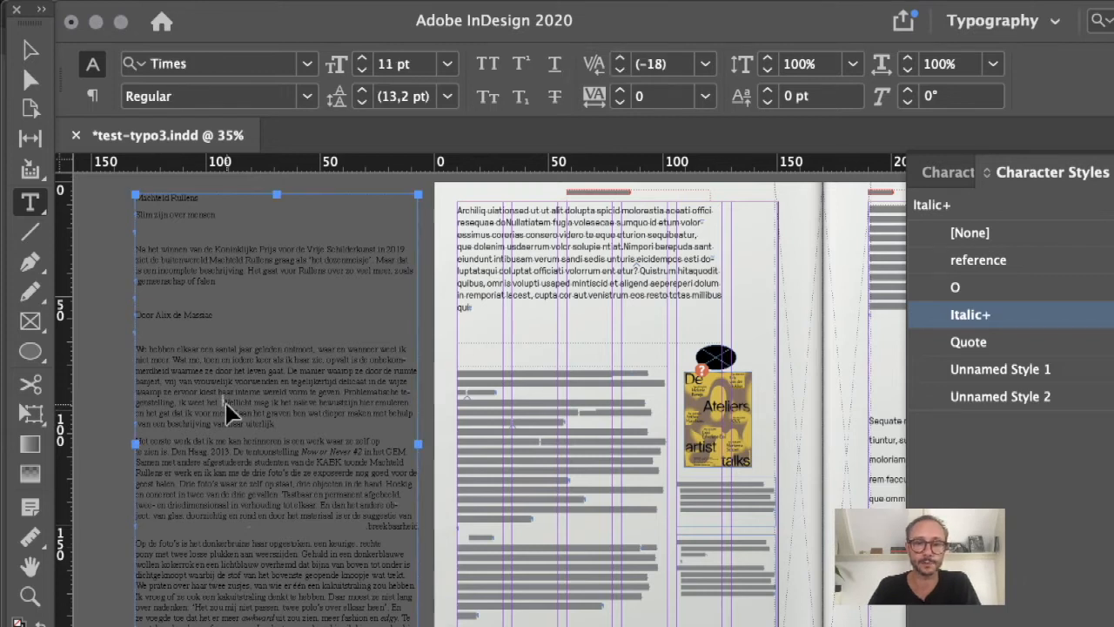
key("super+f")
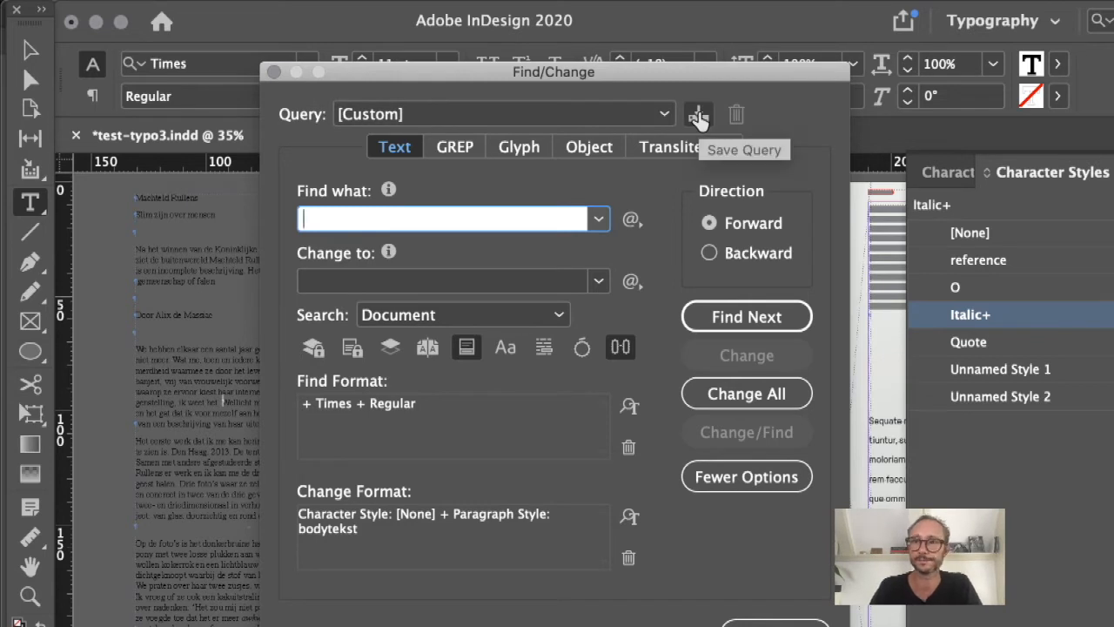
left_click(664, 115)
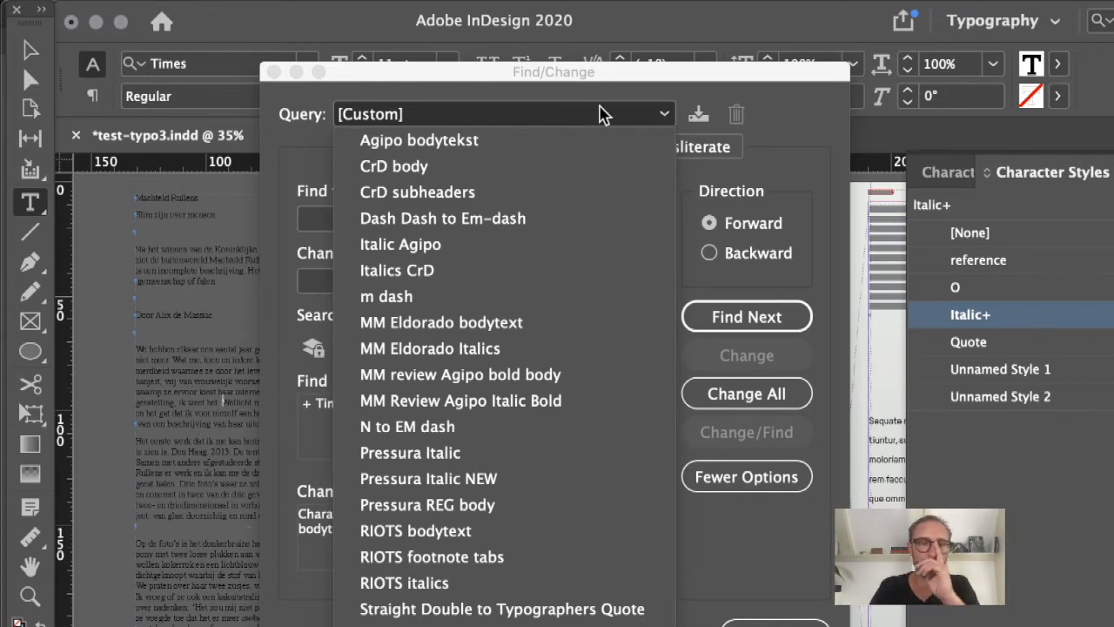
left_click(801, 621)
key("Escape")
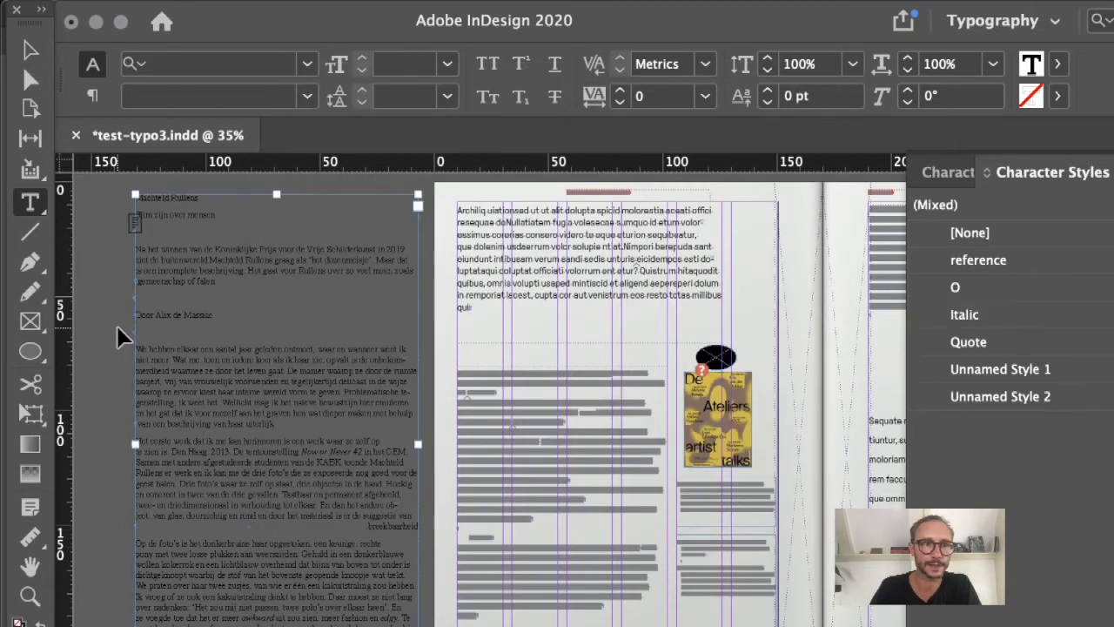
Replace the imported text frame on the pasteboard with a new one holding the same Portretten Word document, preserving its styles and formatting
key("BackSpace")
left_click_drag(98, 189, 383, 626)
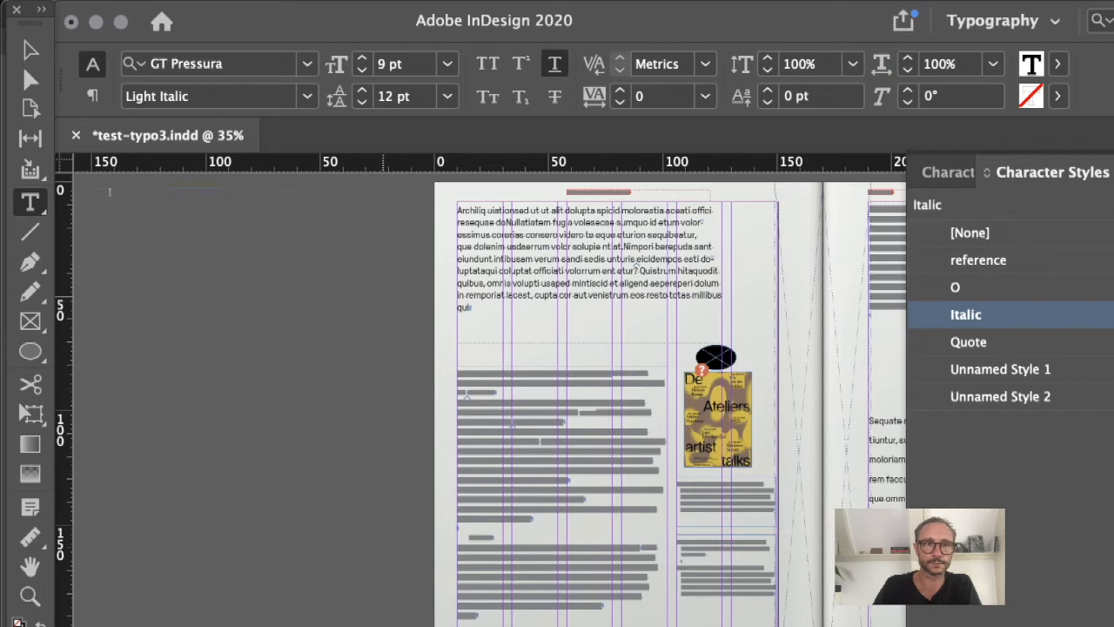
key("super+d")
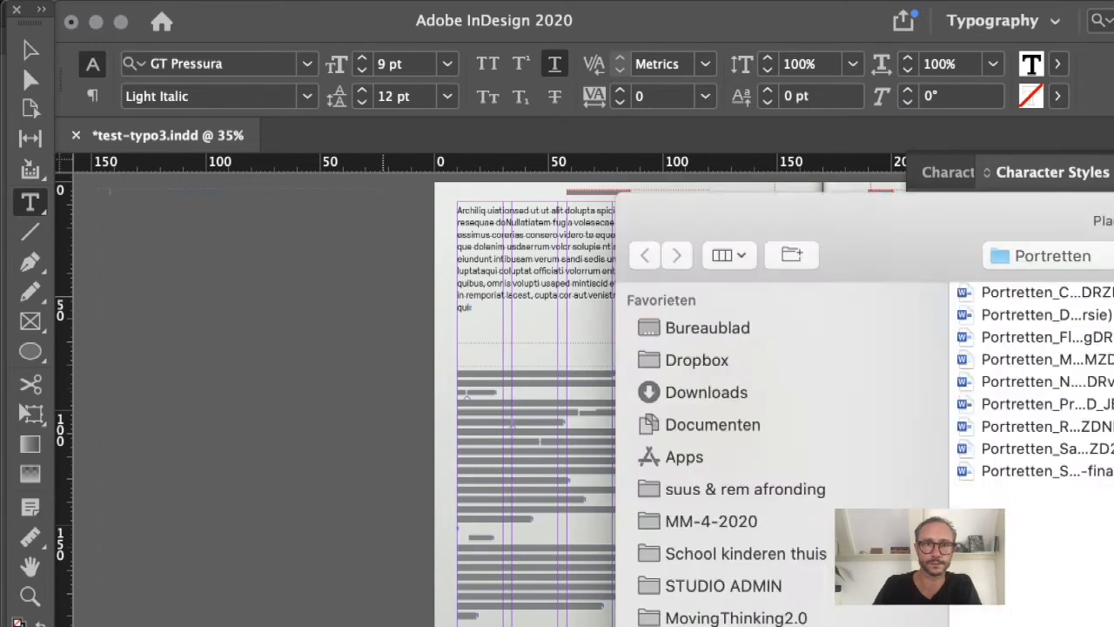
left_click(1057, 340)
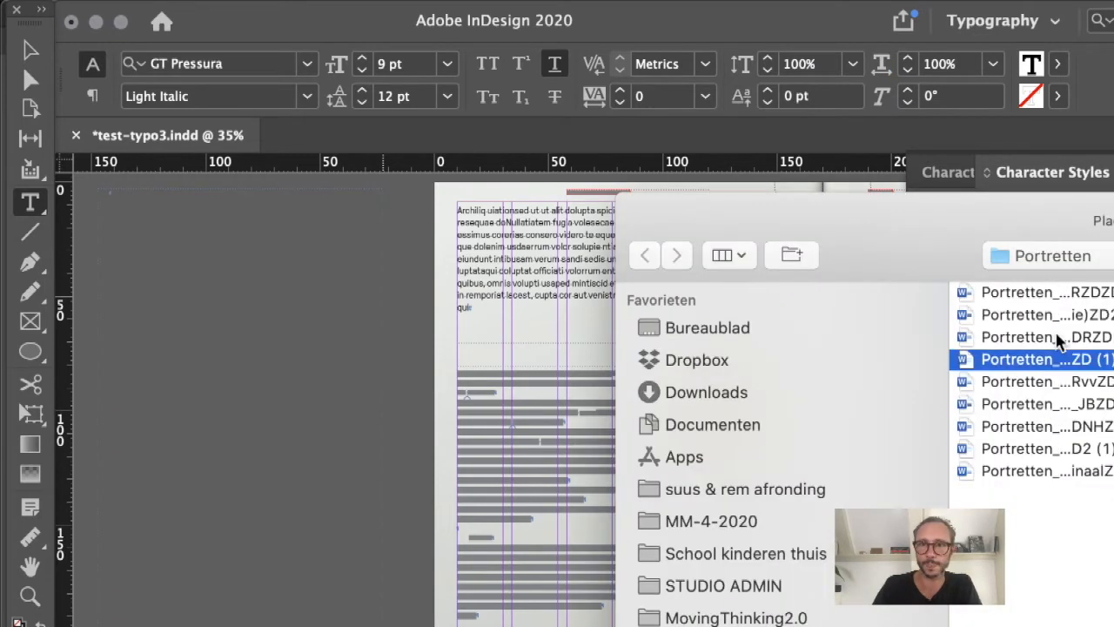
key("Return")
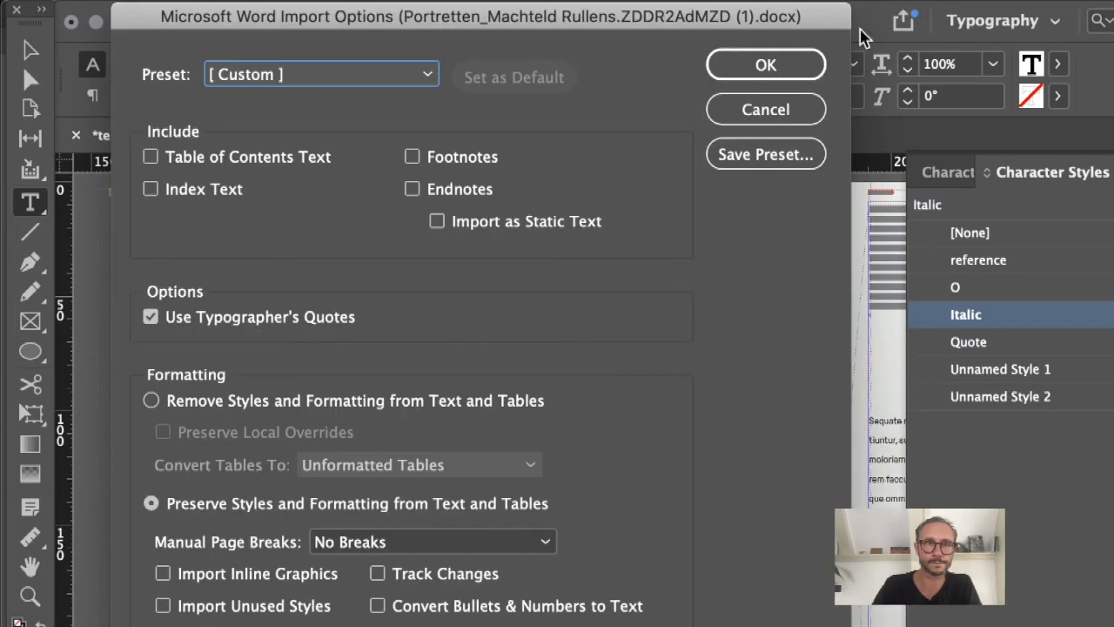
left_click(765, 74)
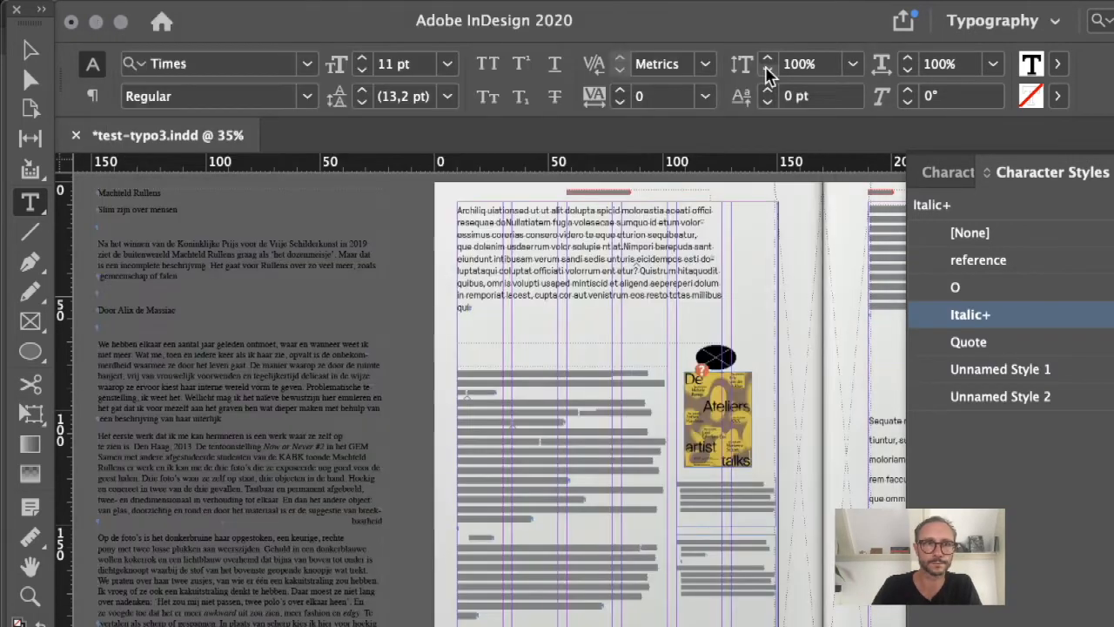
Select all of the imported text and load the saved Find/Change query MM Eldorado Italics, accepting its missing formatting elements
left_click(238, 310)
key("super+a")
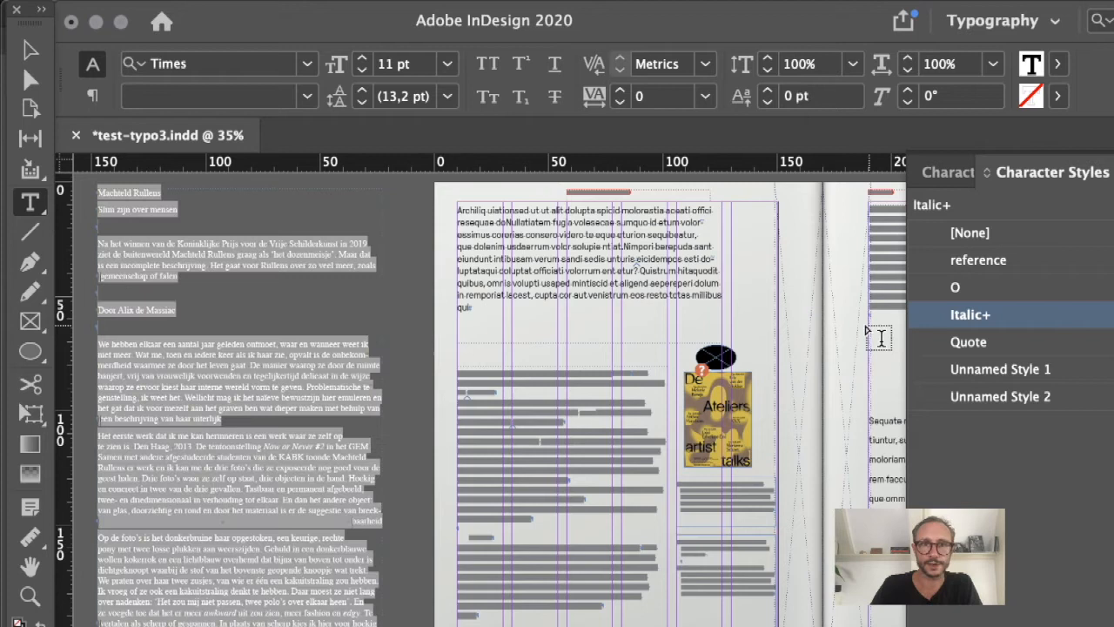
key("super+f")
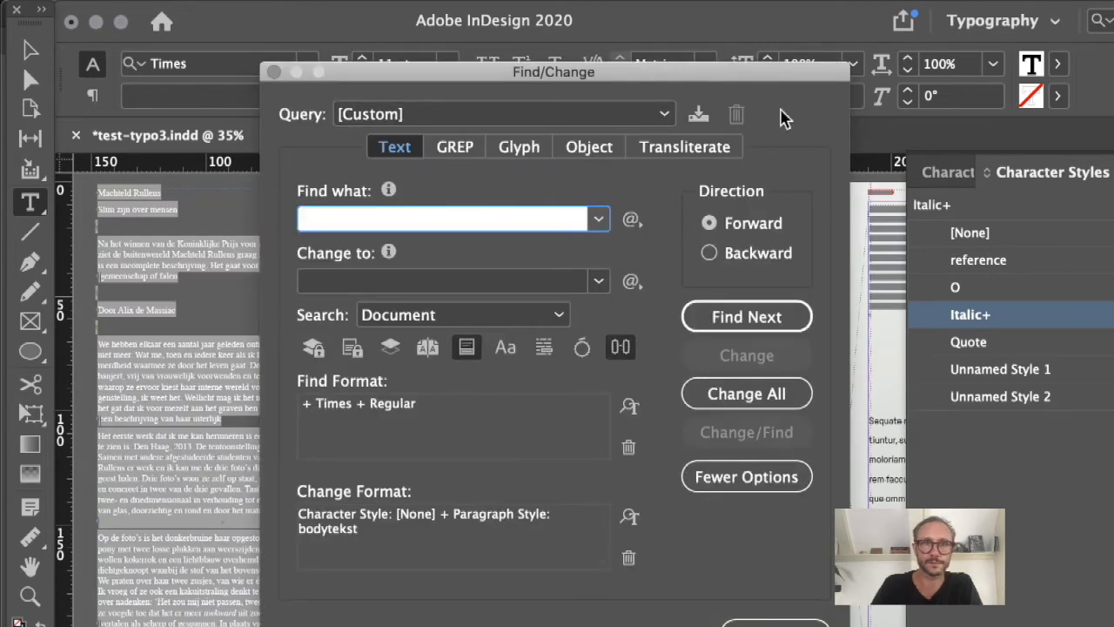
left_click(665, 114)
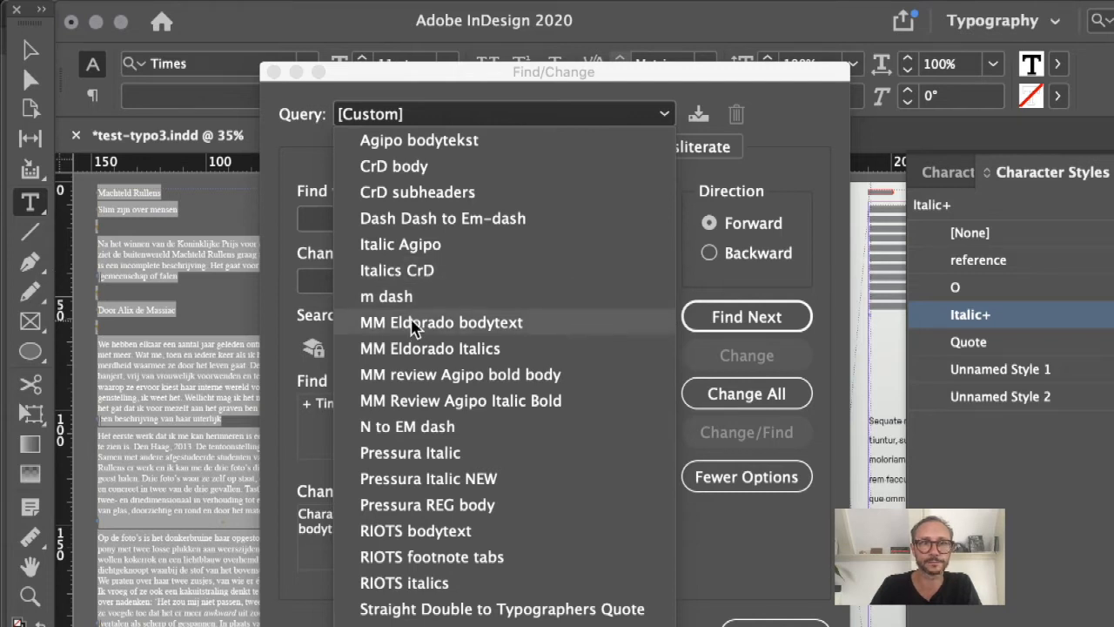
left_click(424, 348)
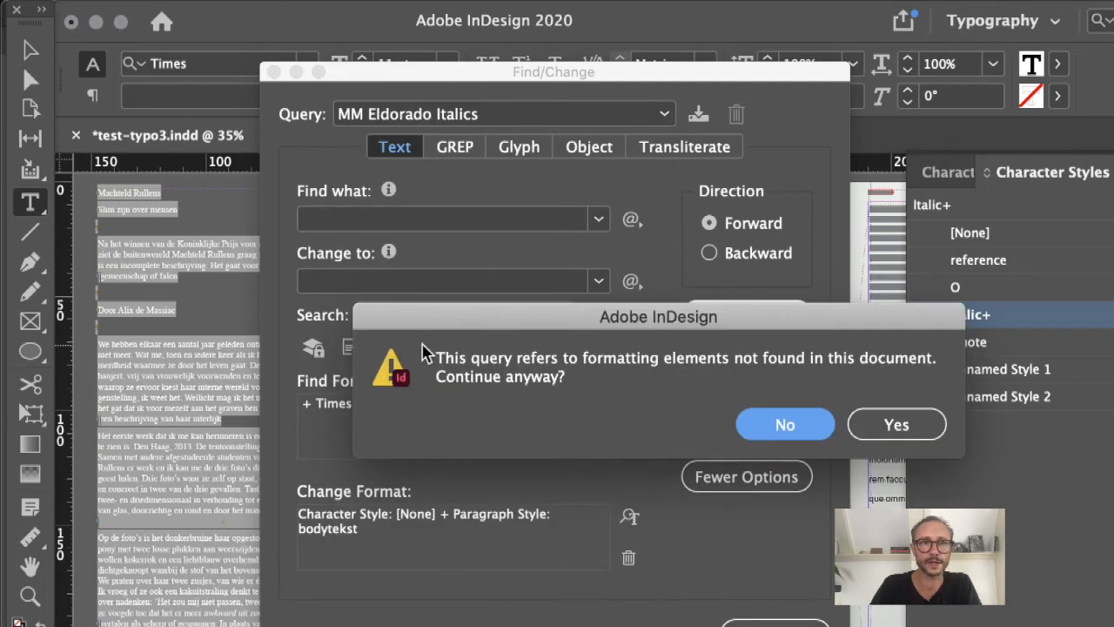
left_click(921, 424)
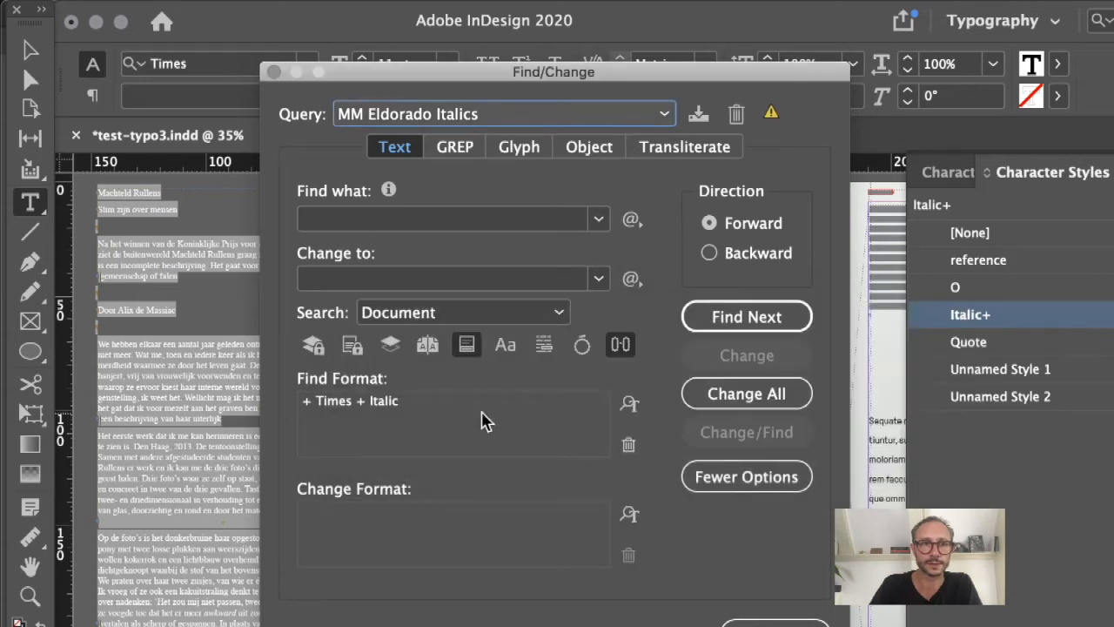
Set only the character style Italic as the change format and replace all Times Italic text in the document
left_click(630, 515)
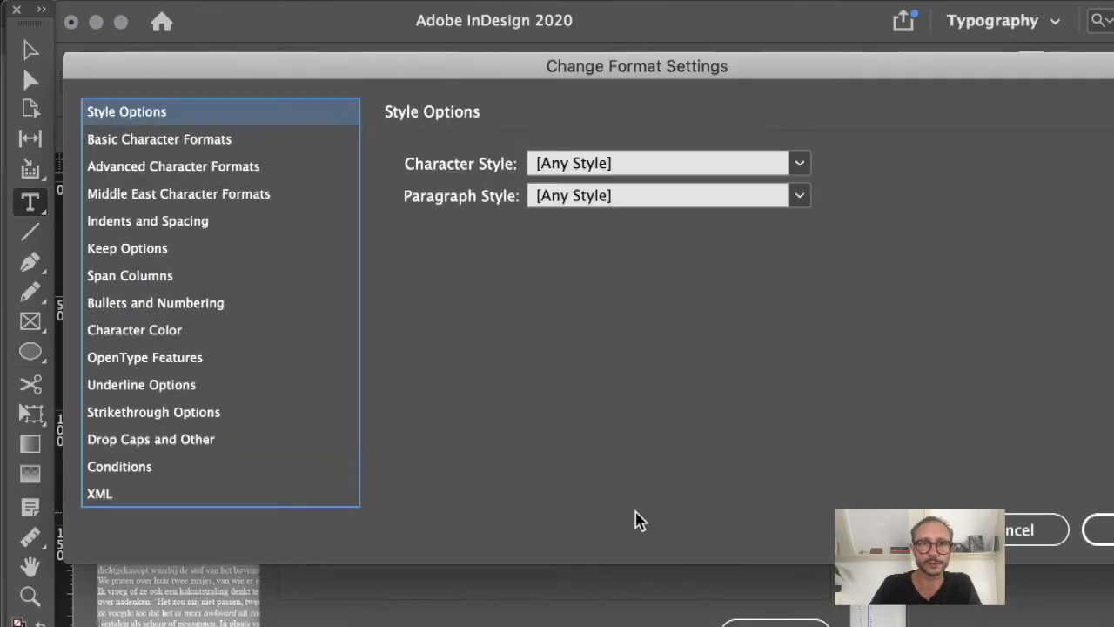
left_click(801, 194)
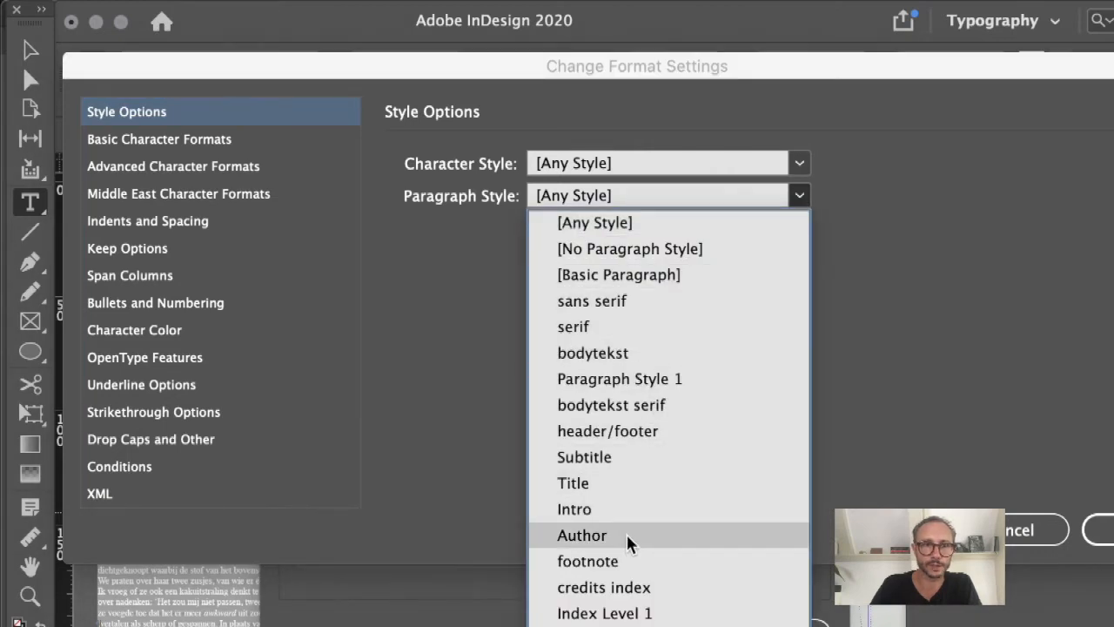
left_click(910, 241)
left_click(797, 158)
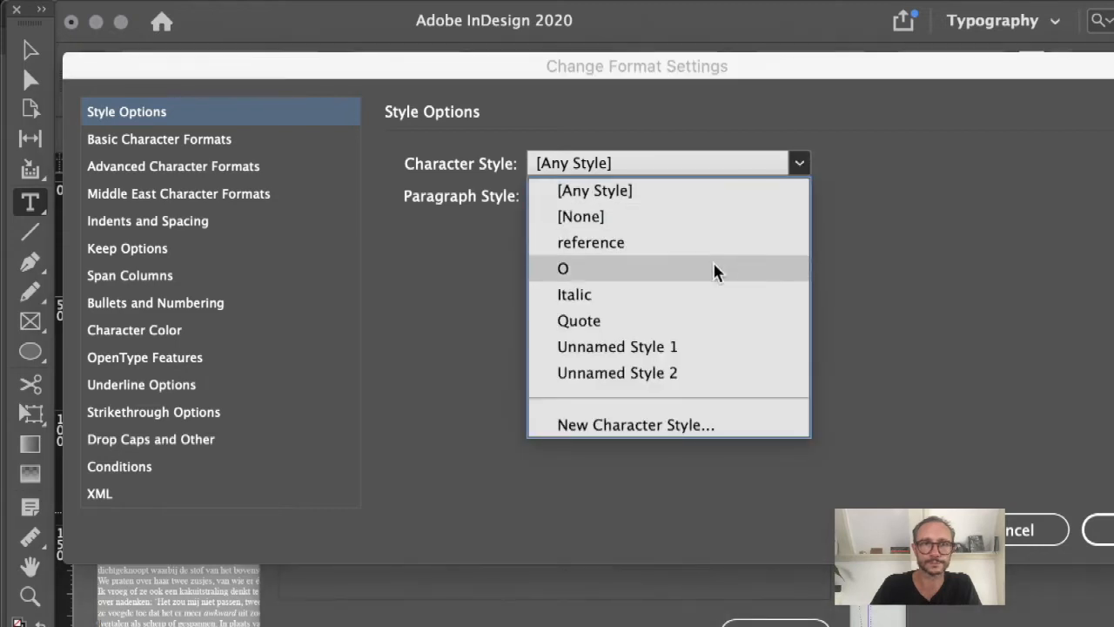
left_click(704, 295)
left_click(1101, 529)
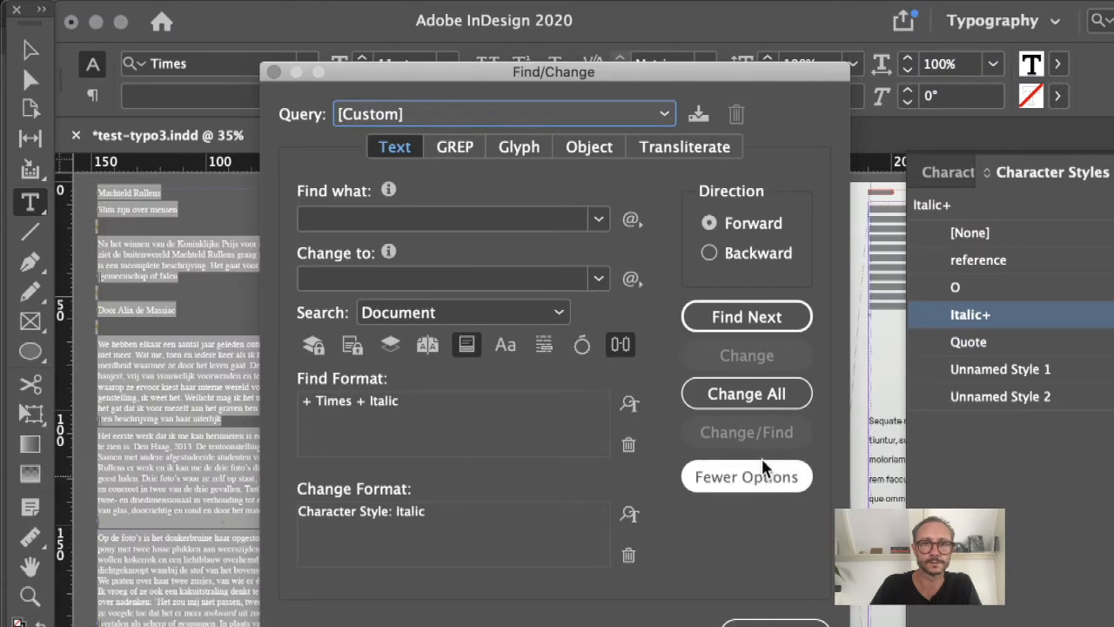
left_click(751, 398)
left_click(801, 424)
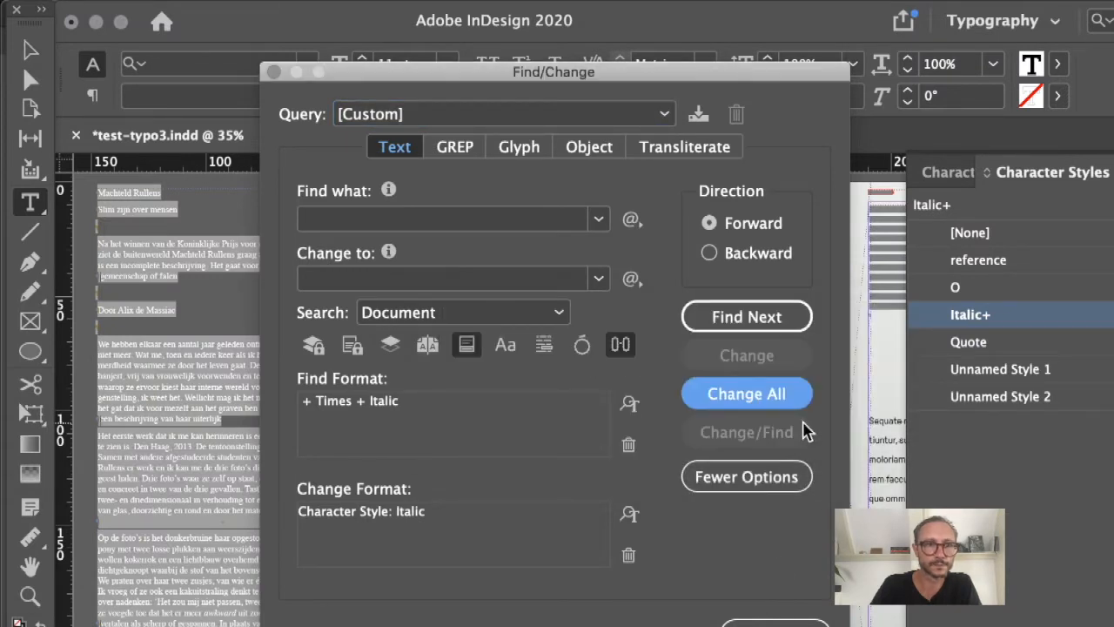
Load the saved Find/Change query MM Eldorado bodytext, accepting its missing formatting elements
left_click(661, 114)
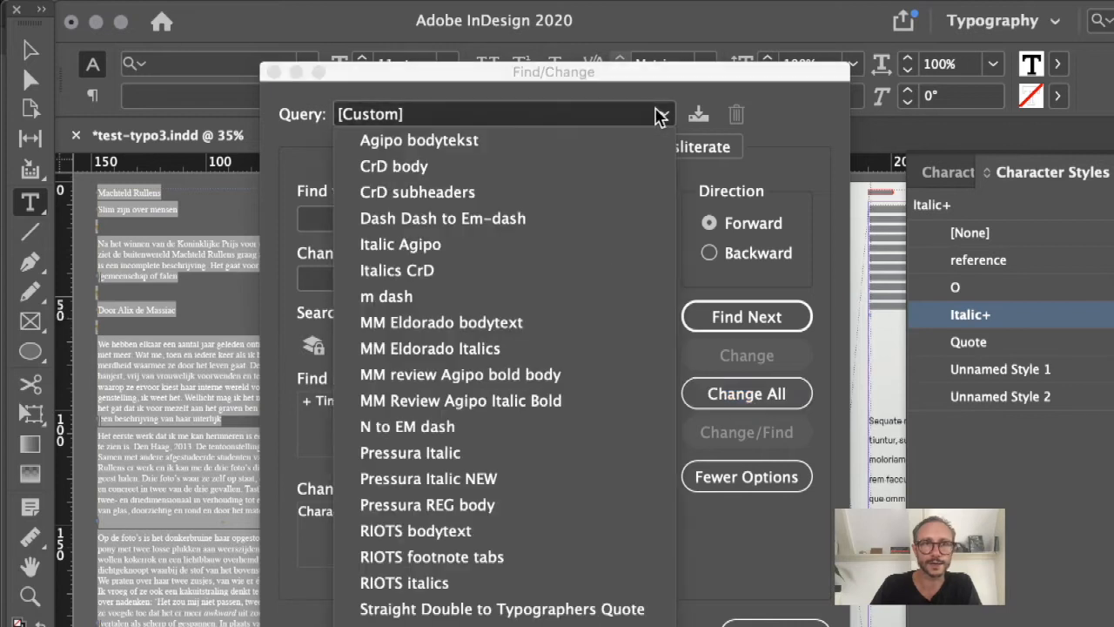
left_click(477, 323)
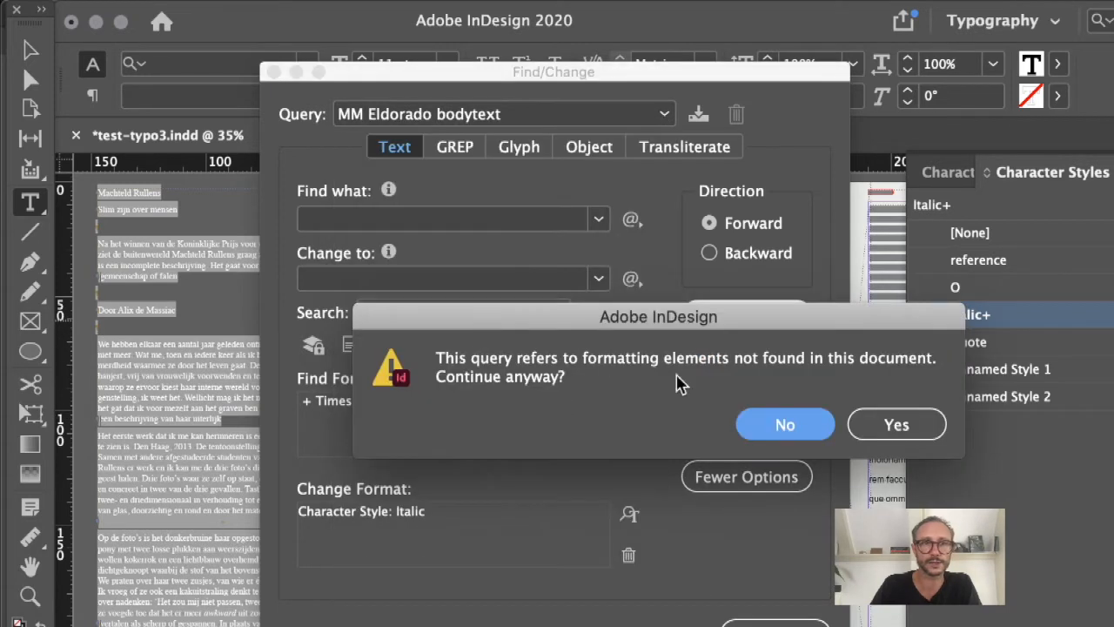
left_click(882, 424)
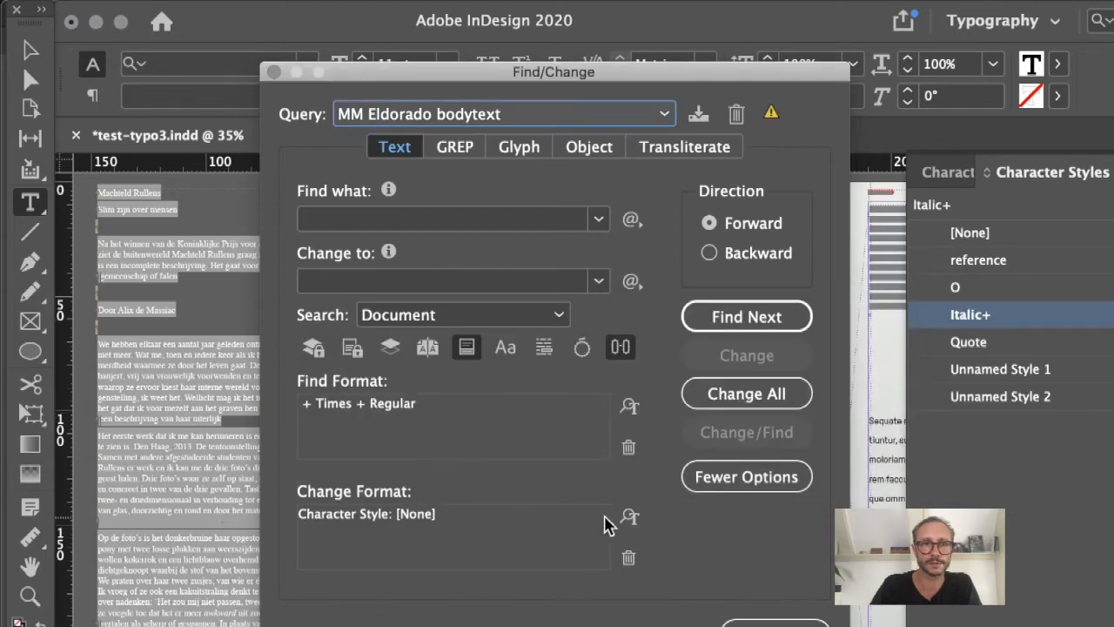
Add paragraph style bodytekst to the query's change format and replace all Times Regular text in the document
left_click(629, 517)
left_click(796, 196)
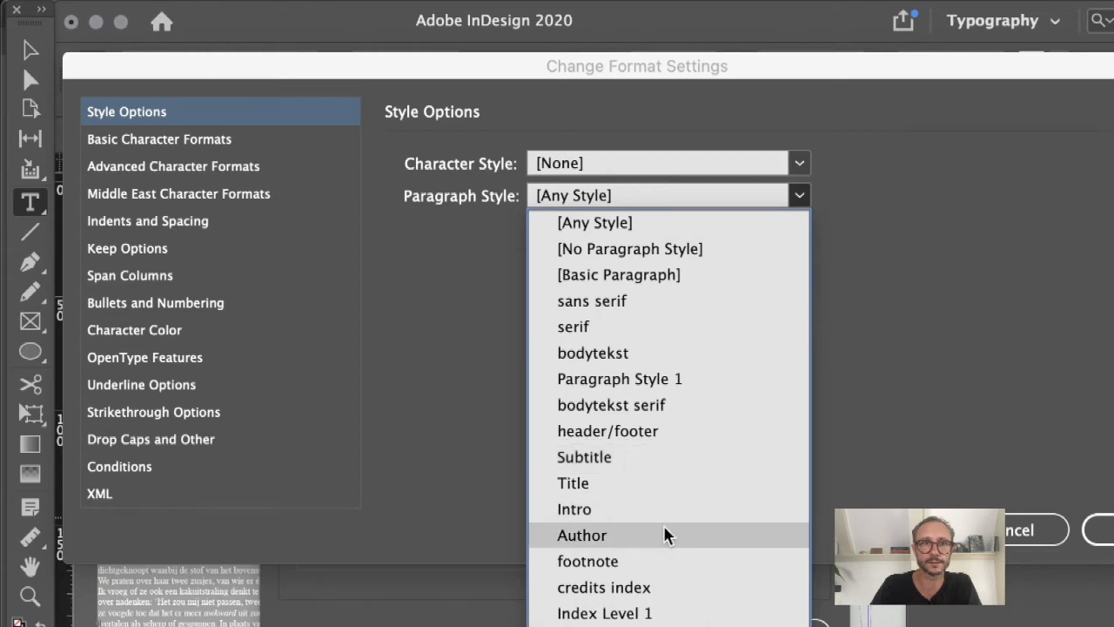
left_click(661, 353)
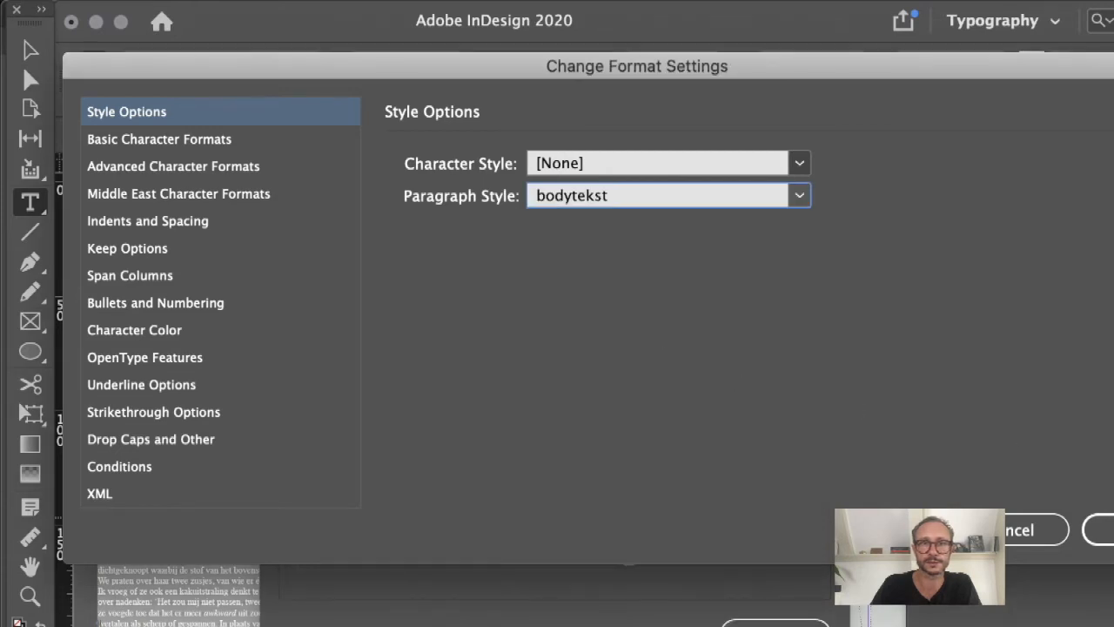
left_click(1098, 530)
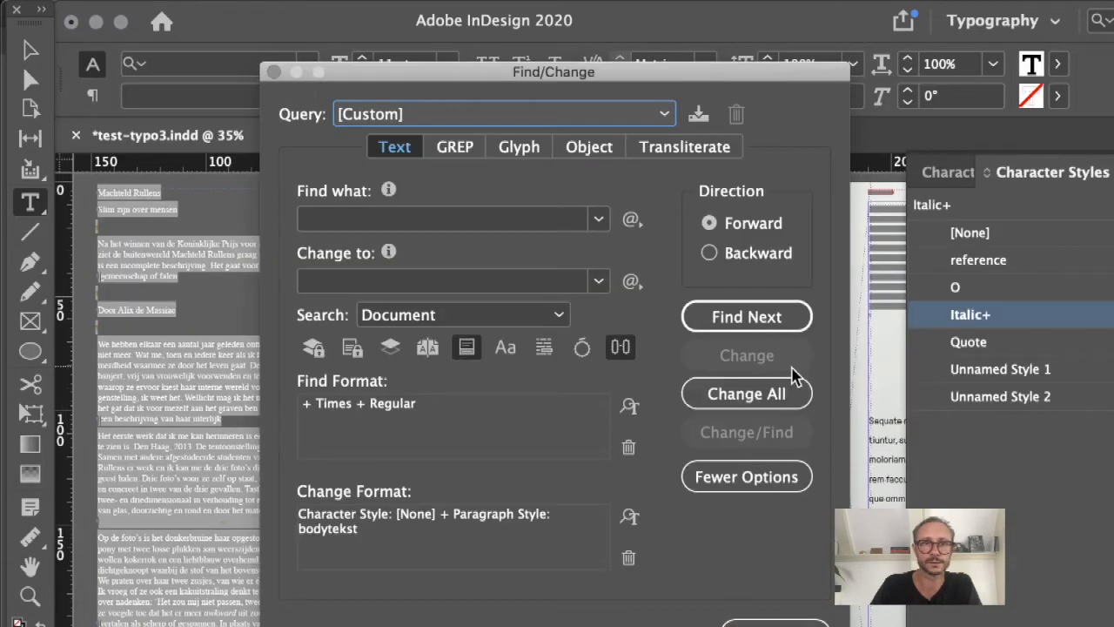
left_click(782, 394)
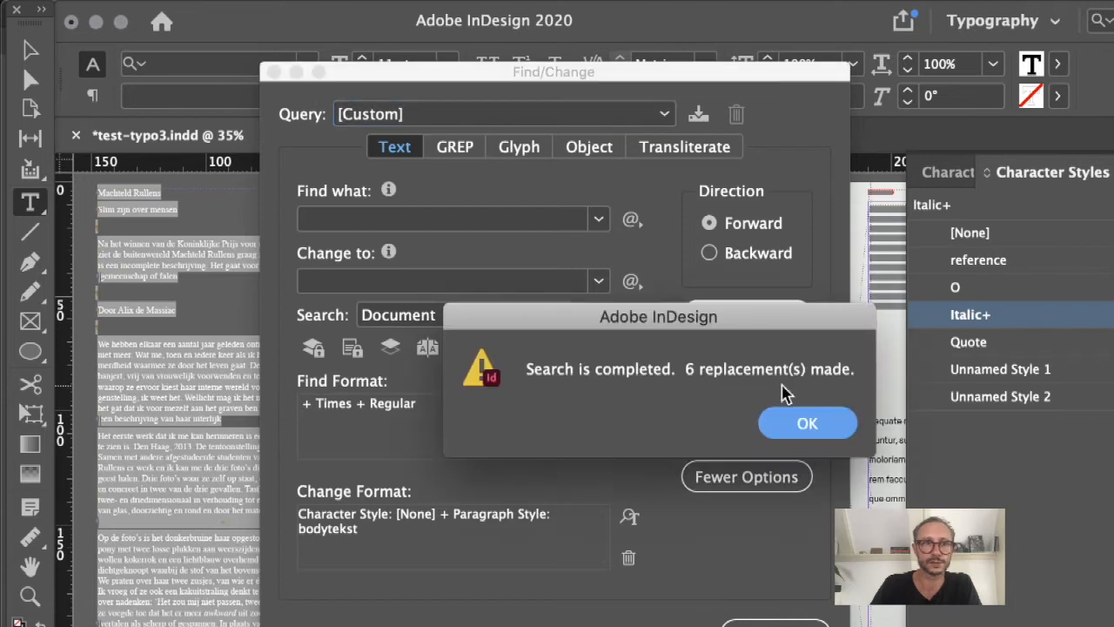
left_click(791, 426)
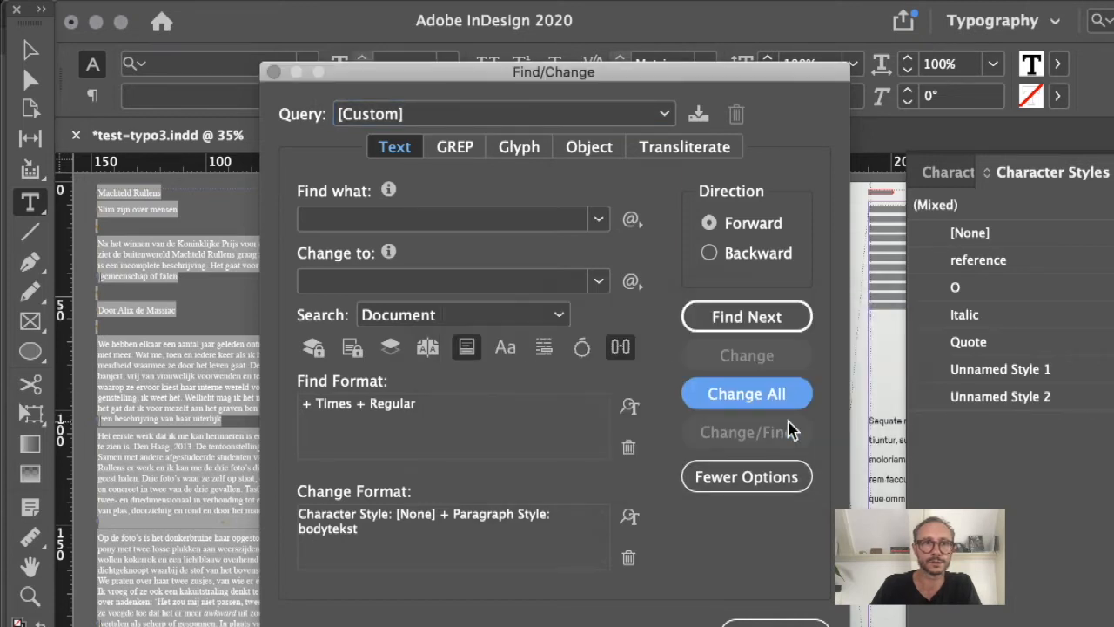
left_click(775, 623)
Examine the fonts and the character and paragraph styles in the imported text after the replacements
left_click(409, 444)
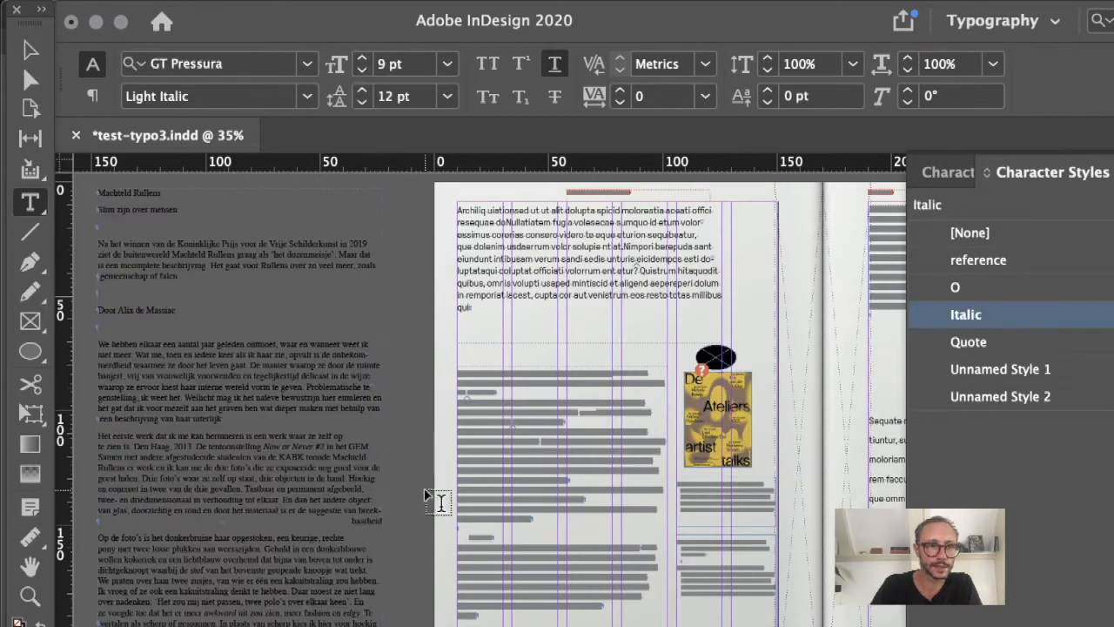
left_click(212, 302)
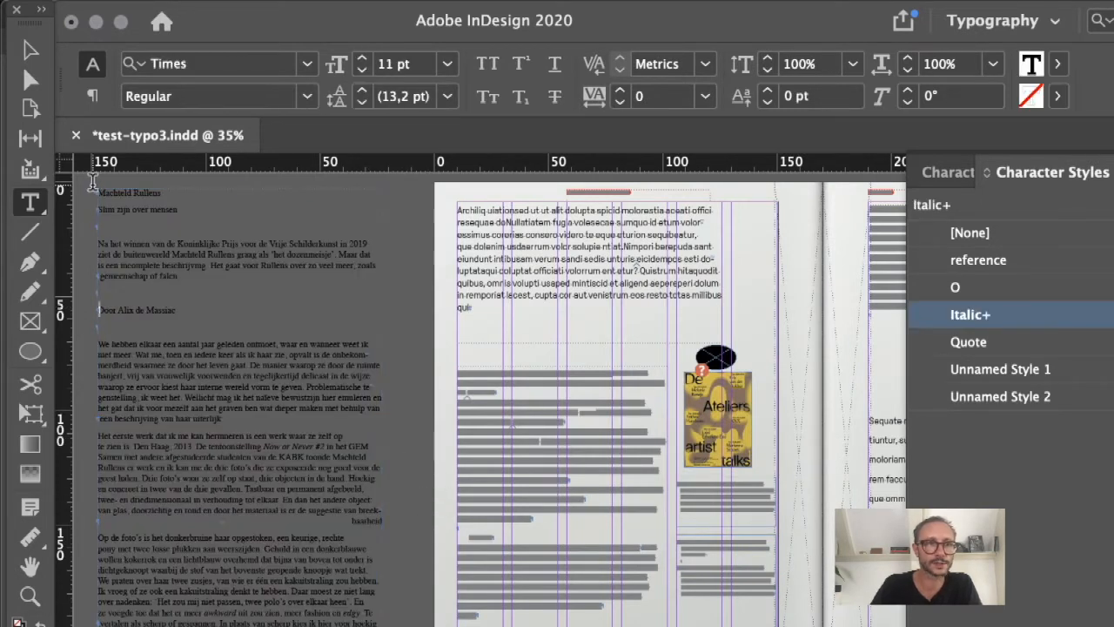
left_click_drag(98, 191, 383, 531)
key("Escape")
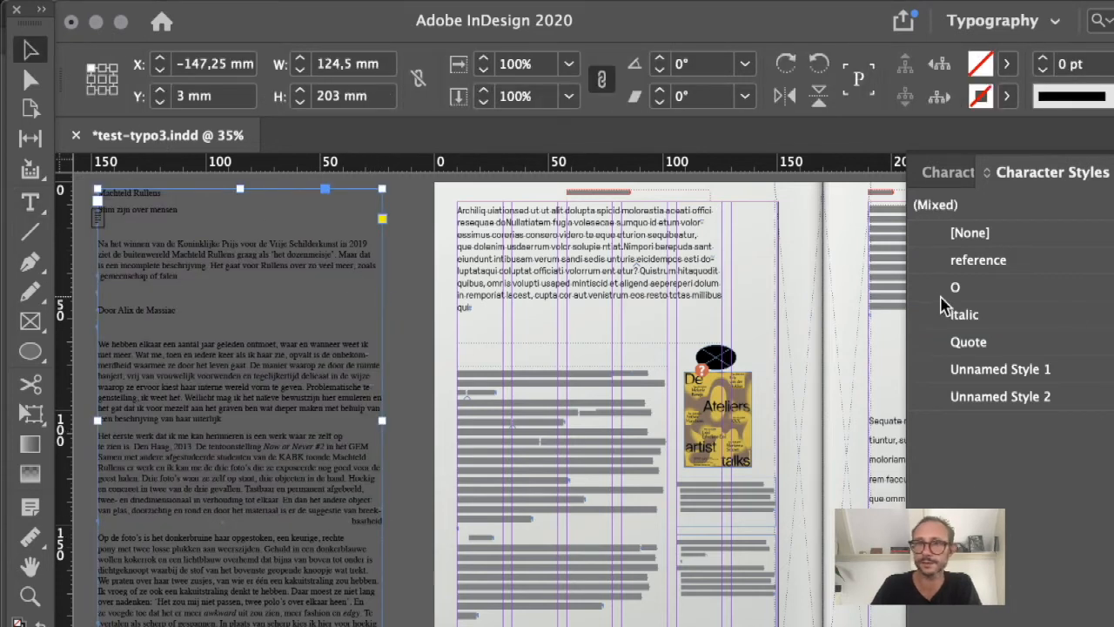
key("super+F11")
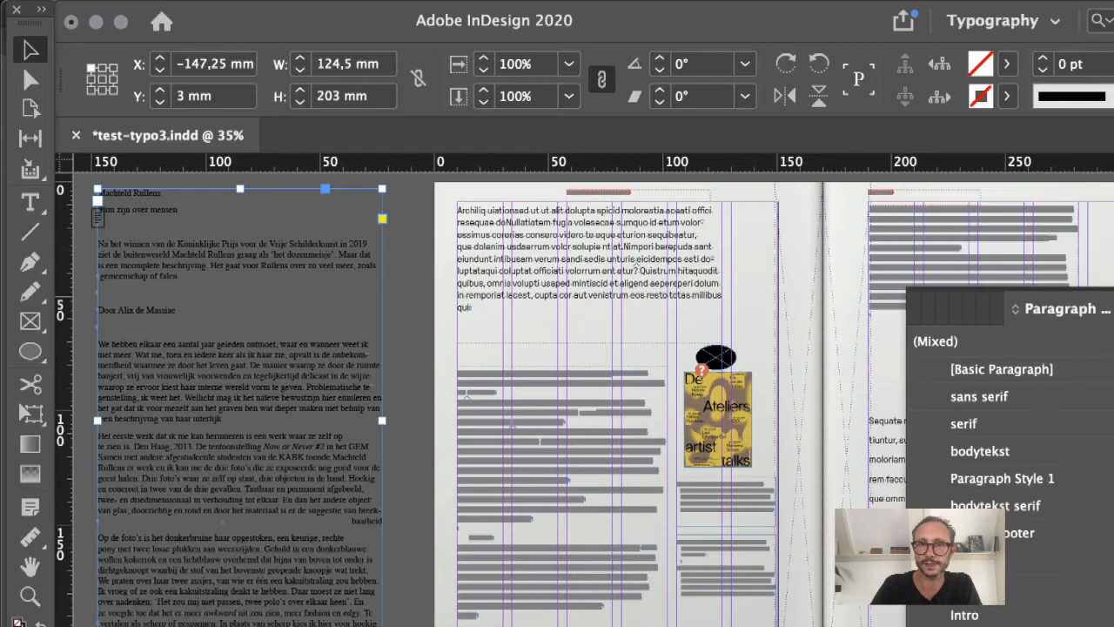
scroll(1001, 478, "down", 3)
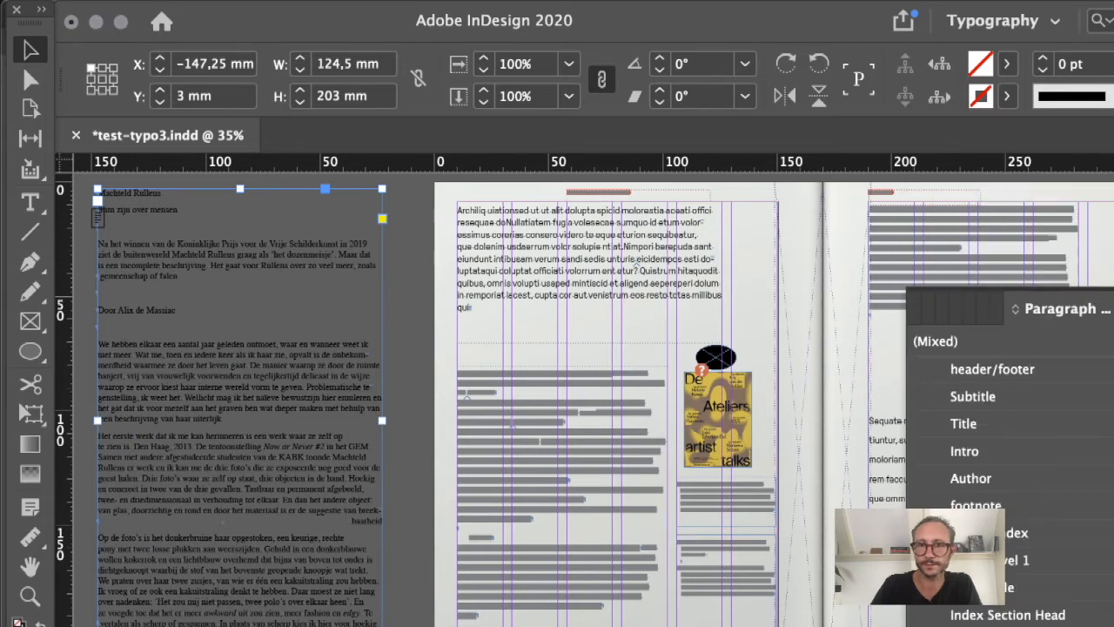
key("shift+super+F11")
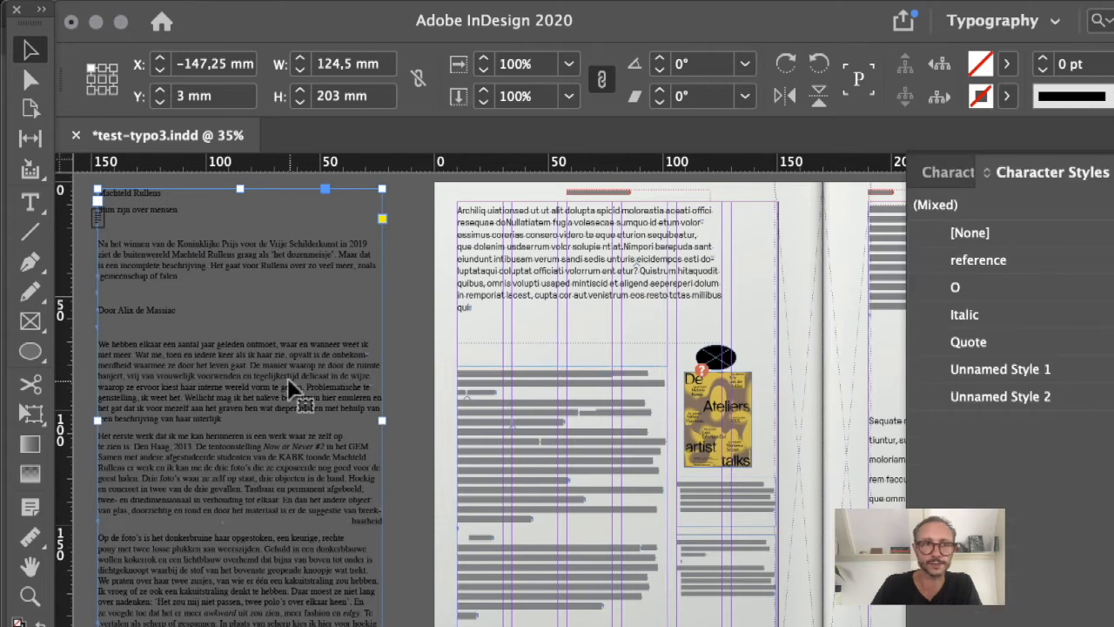
double_click(235, 362)
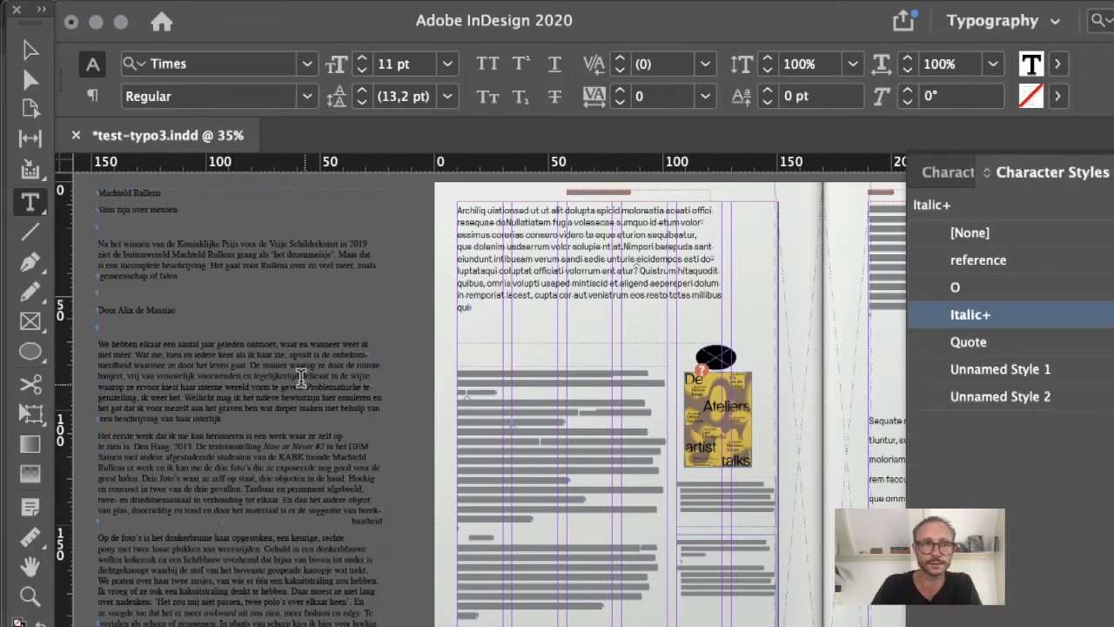
Delete the imported text frame and set the default styles to character style [None] and paragraph style [Basic Paragraph]
key("Escape")
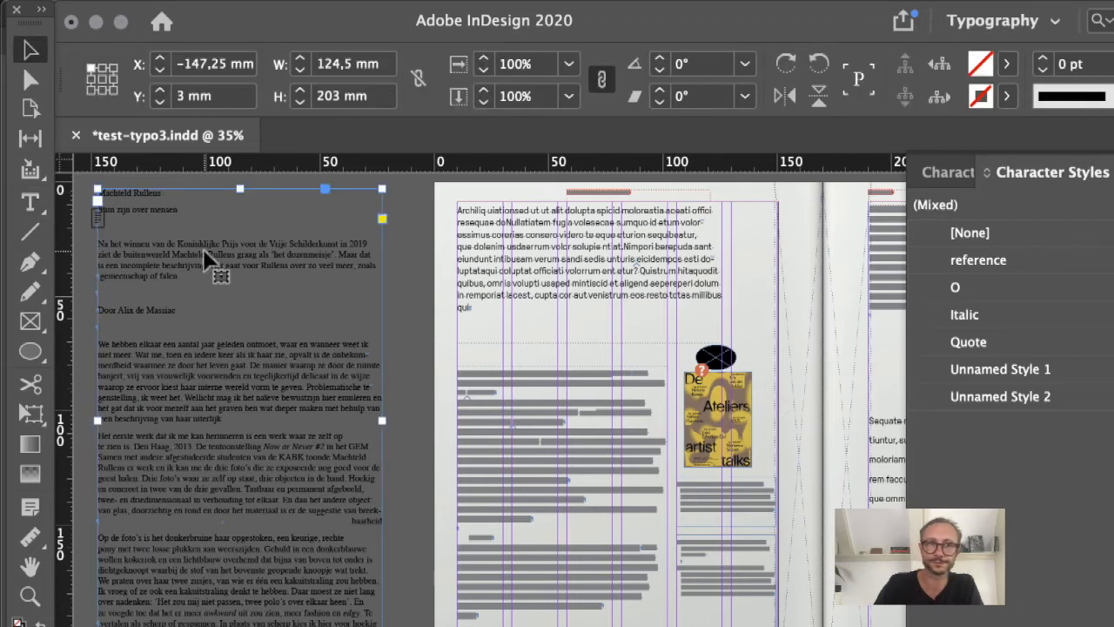
key("Delete")
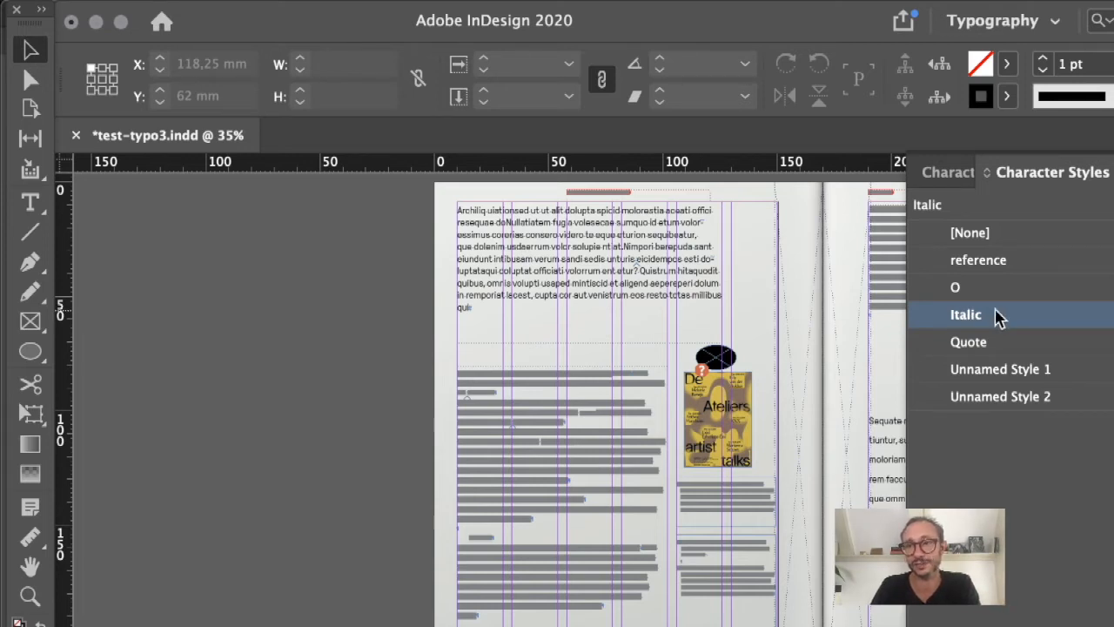
left_click(1018, 233)
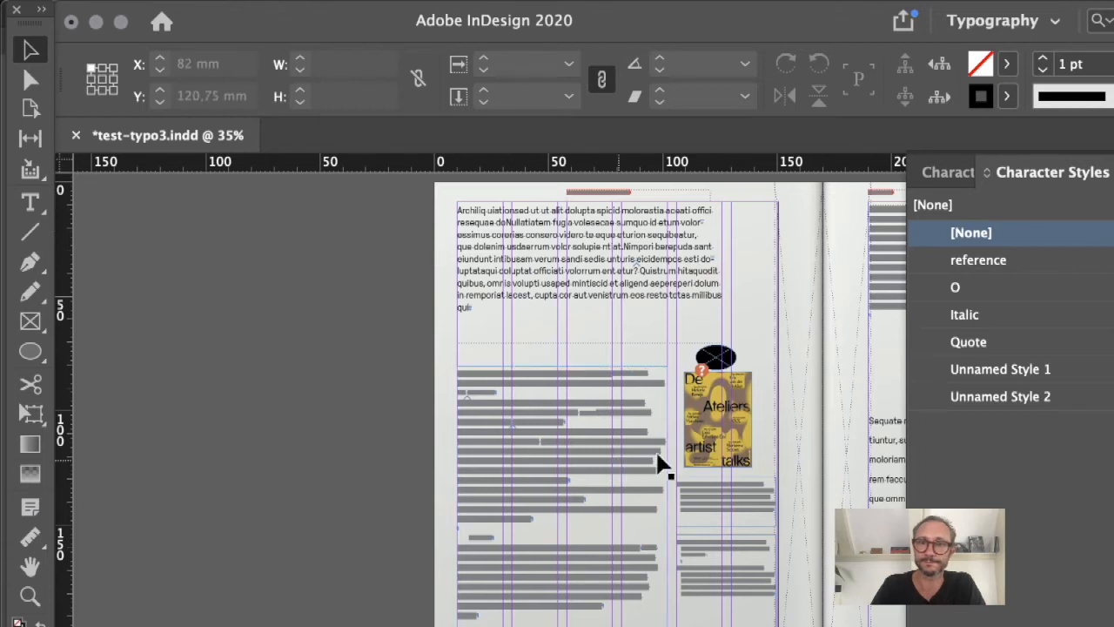
left_click(1113, 309)
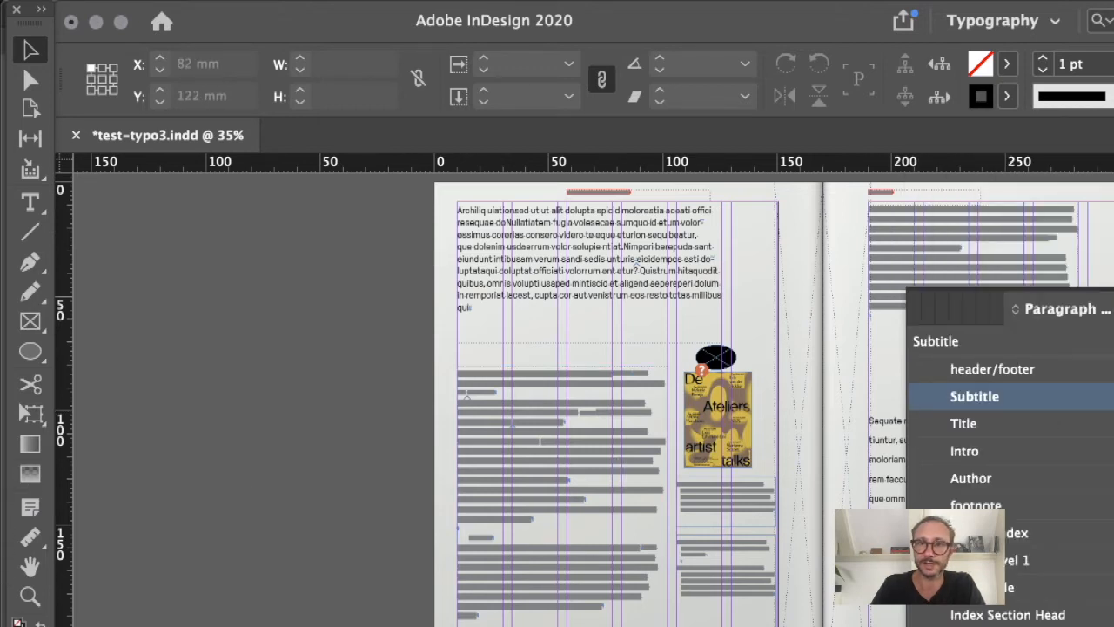
scroll(1009, 397, "up", 5)
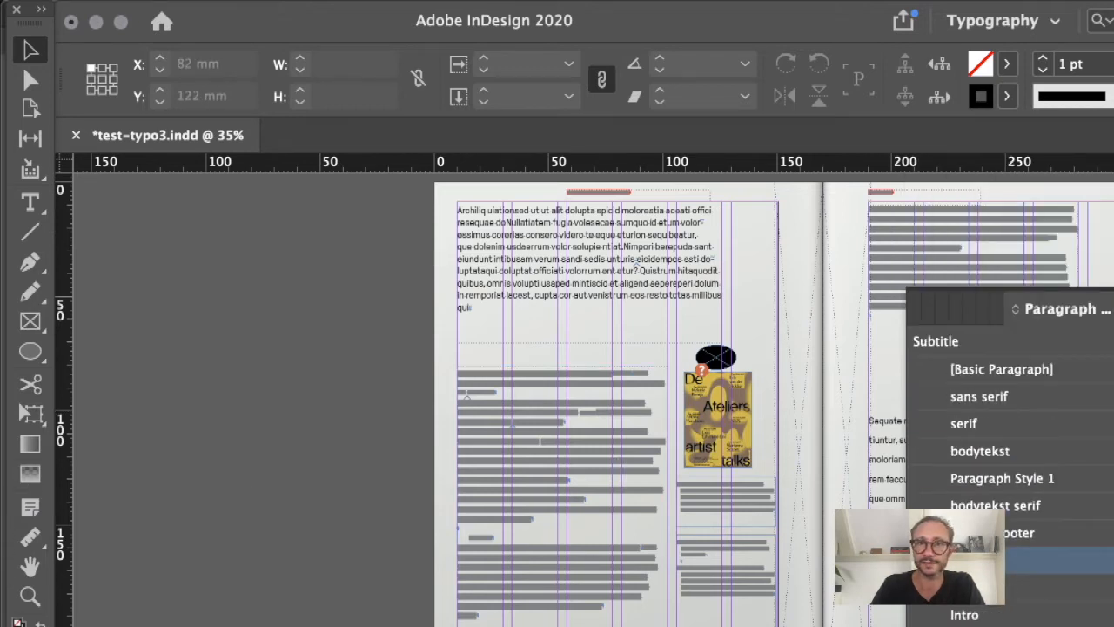
left_click(1007, 371)
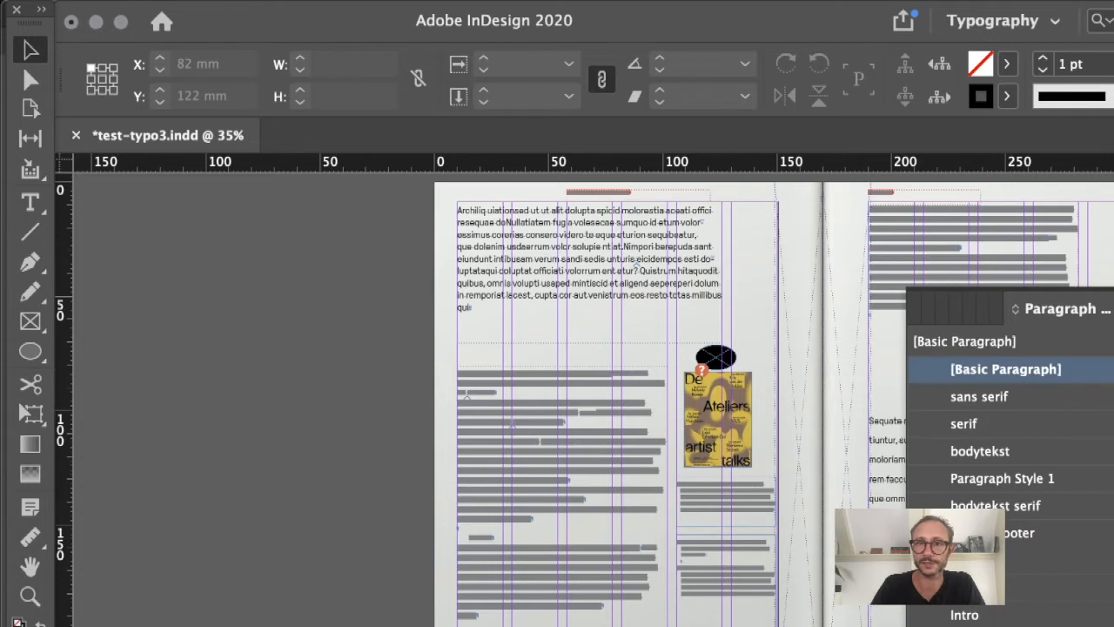
Place the same Word text from the Portretten folder again, preserving its styles and formatting, in a frame about 122 × 203 mm beside the page
key("super+d")
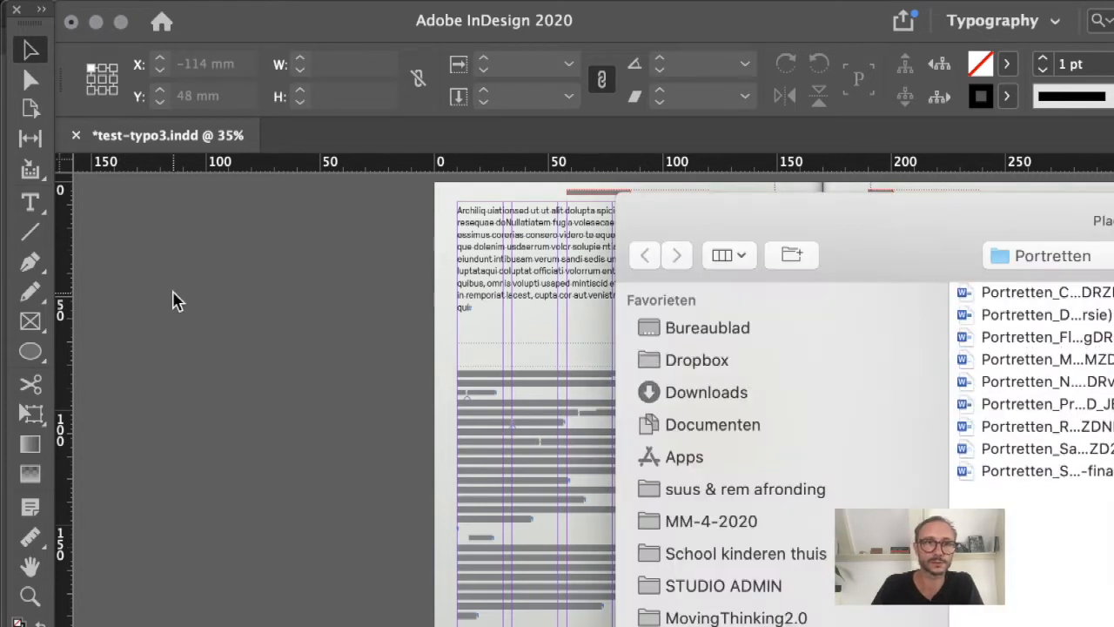
double_click(1103, 364)
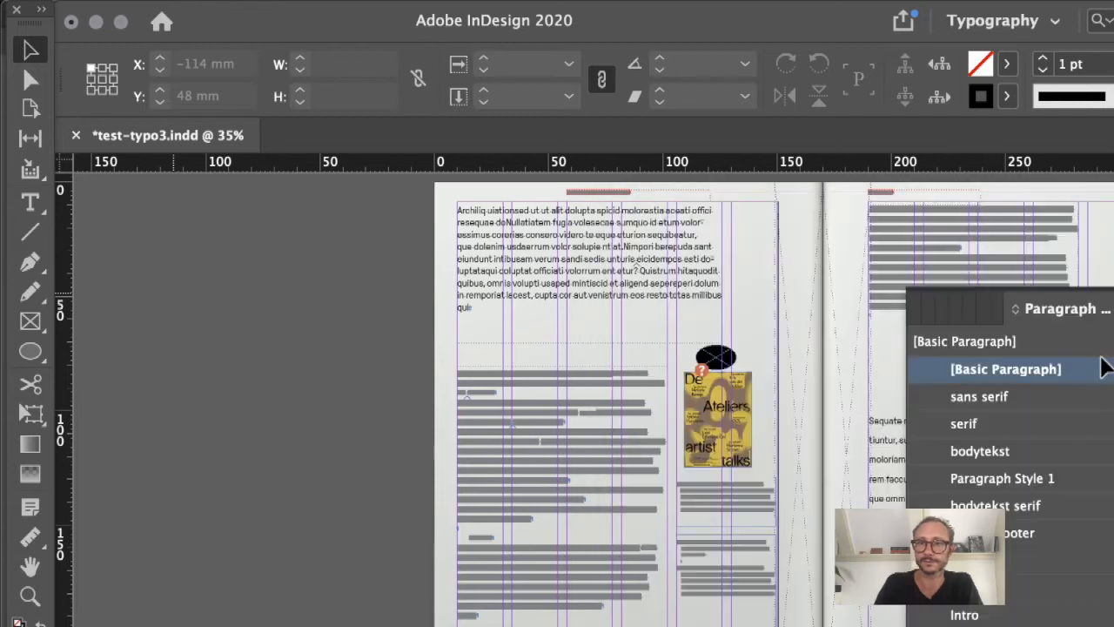
left_click(765, 65)
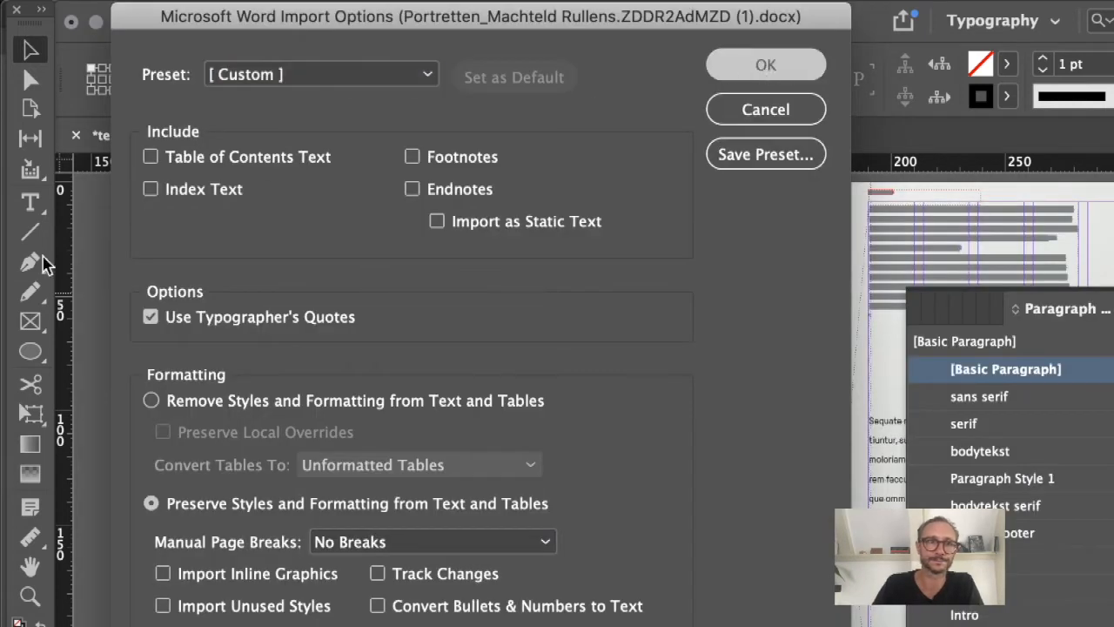
left_click_drag(121, 195, 400, 625)
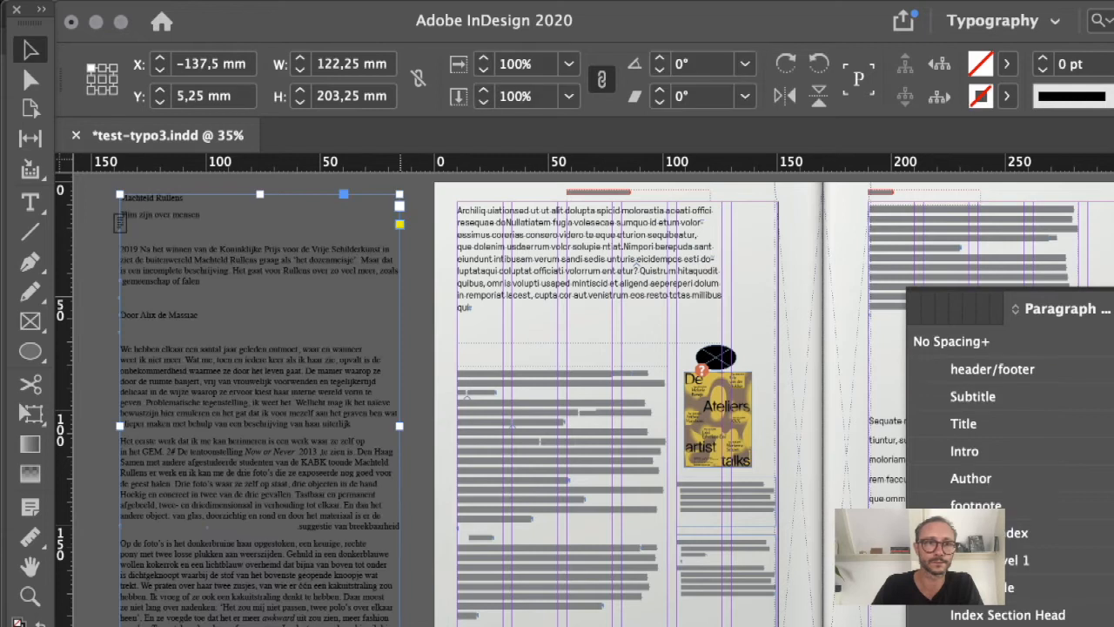
Select all the imported text and load the saved Find/Change query MM Eldorado Italics, accepting its missing formatting elements
double_click(253, 370)
key("super+a")
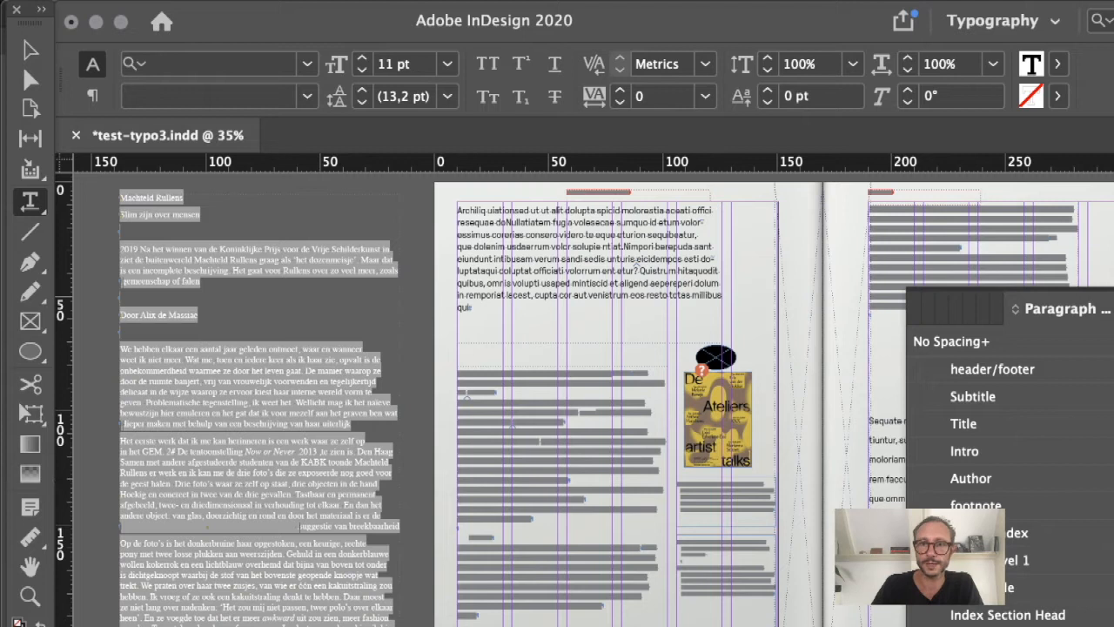
key("super+shift+F11")
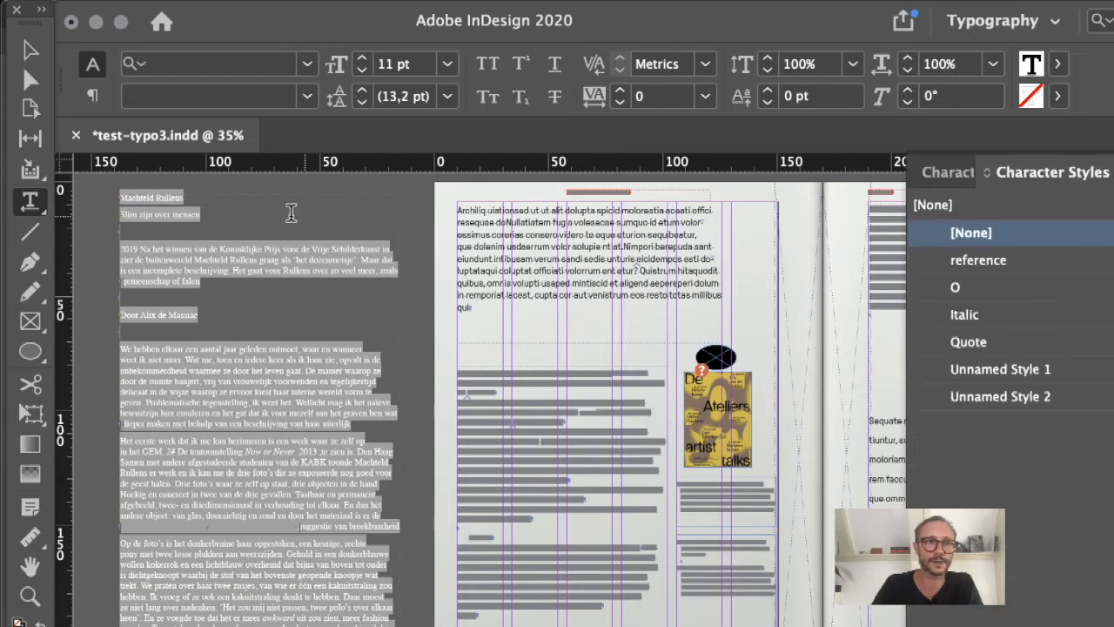
left_click(107, 228)
key("super+a")
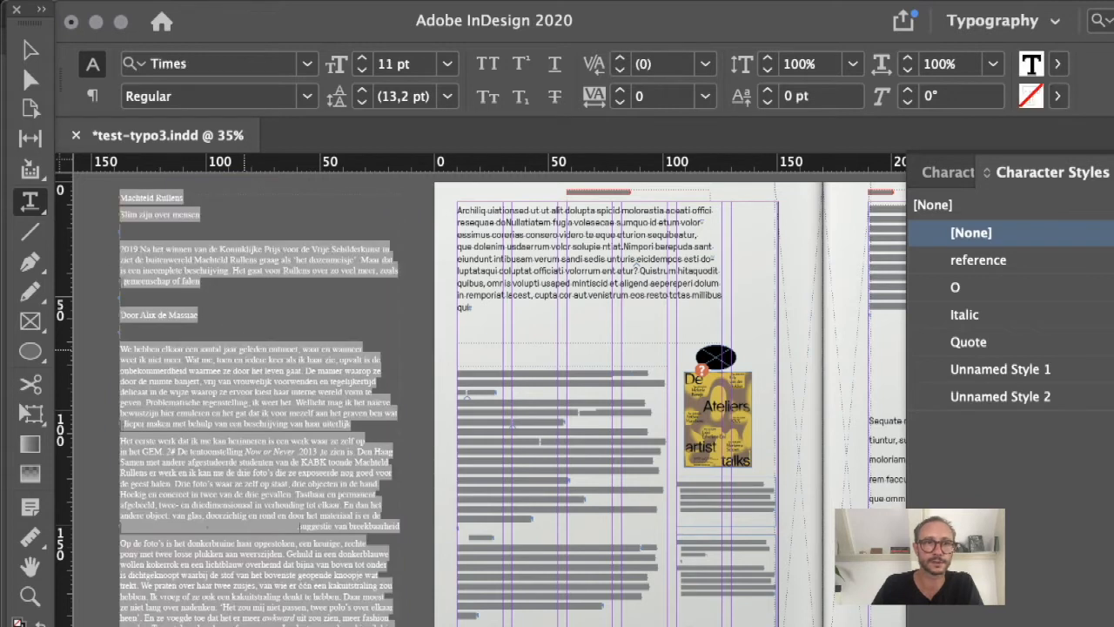
key("super+f")
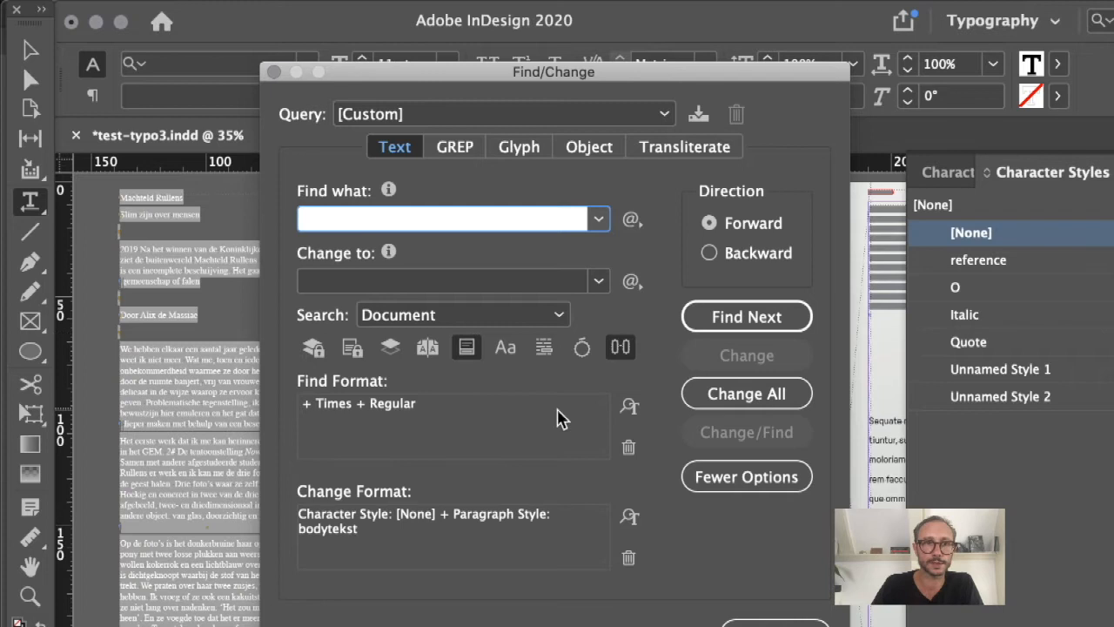
left_click(665, 115)
left_click(578, 350)
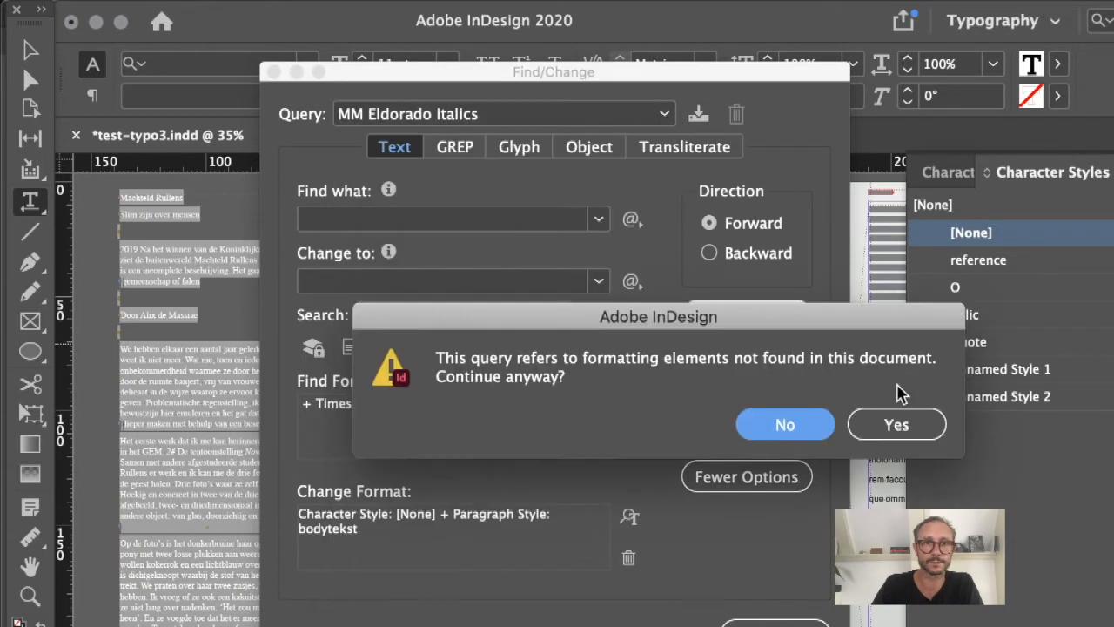
left_click(908, 439)
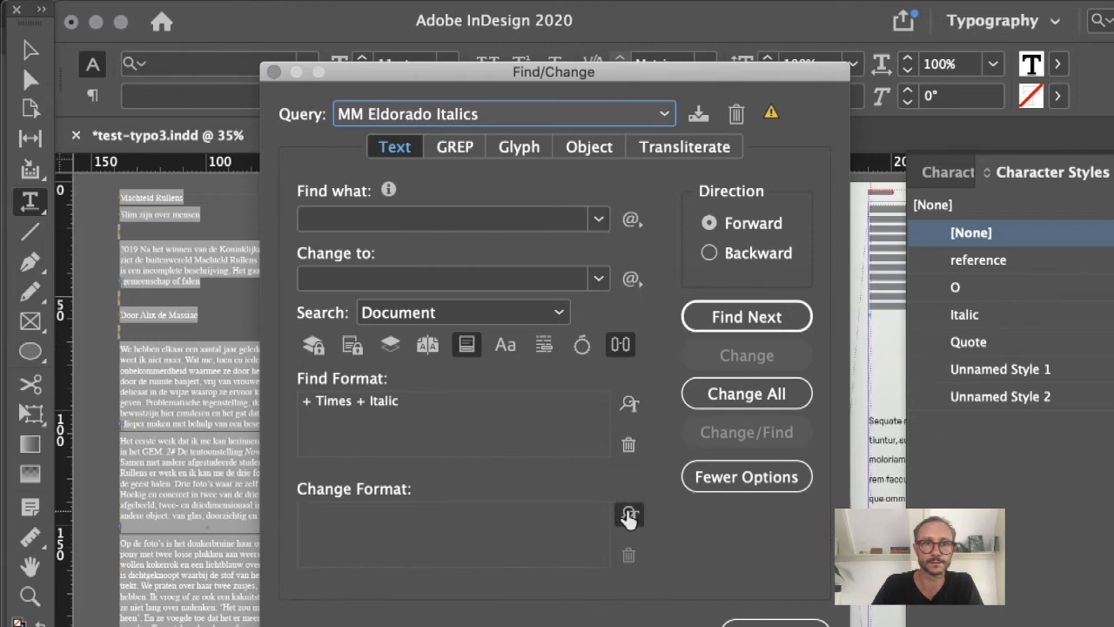
Set character style Italic as the change format, limit the search to Selection and replace all Times Italic text
left_click(629, 514)
left_click(799, 164)
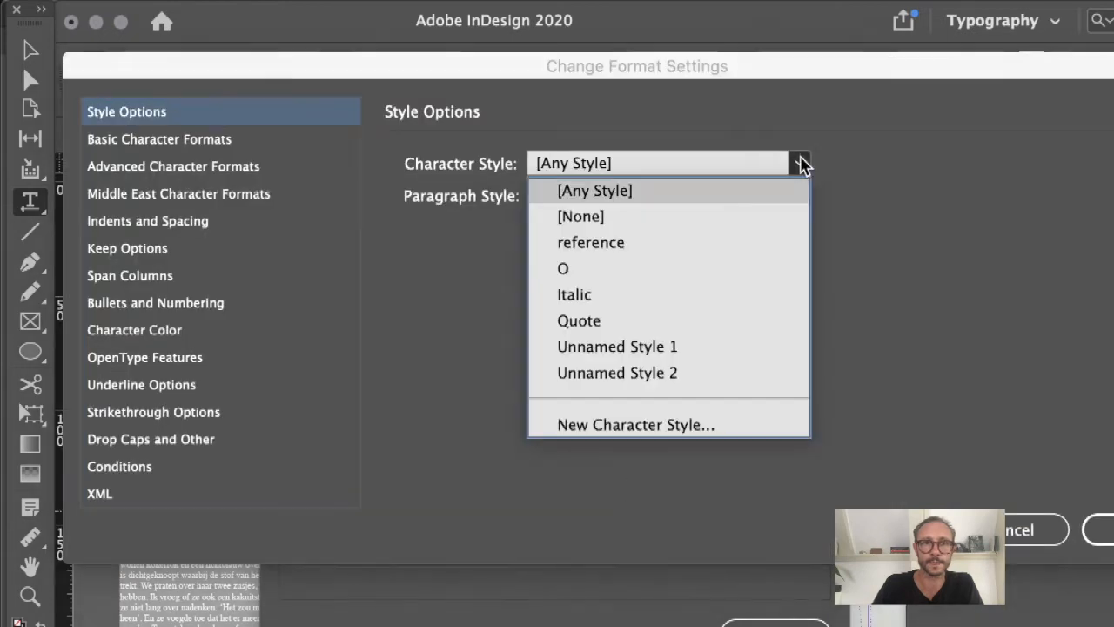
left_click(721, 298)
left_click(1107, 532)
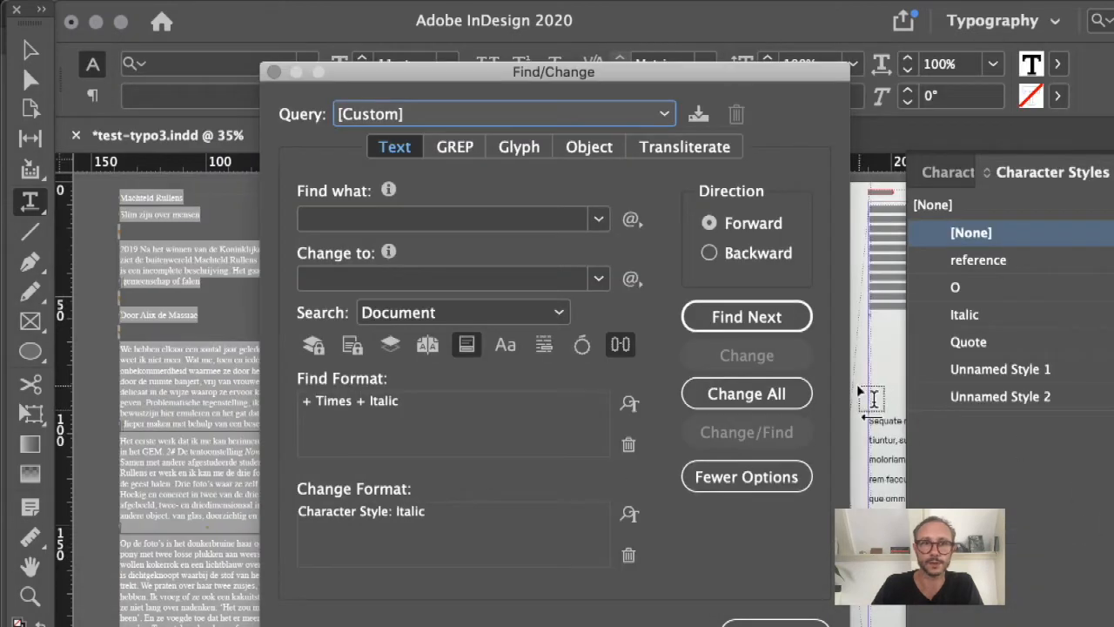
left_click(564, 313)
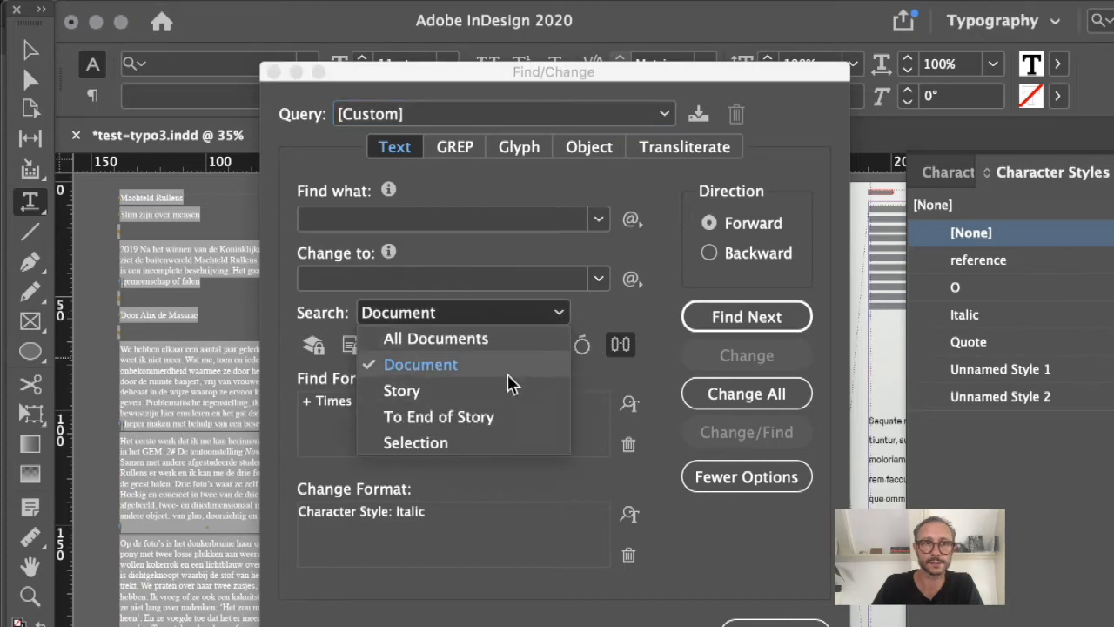
left_click(498, 444)
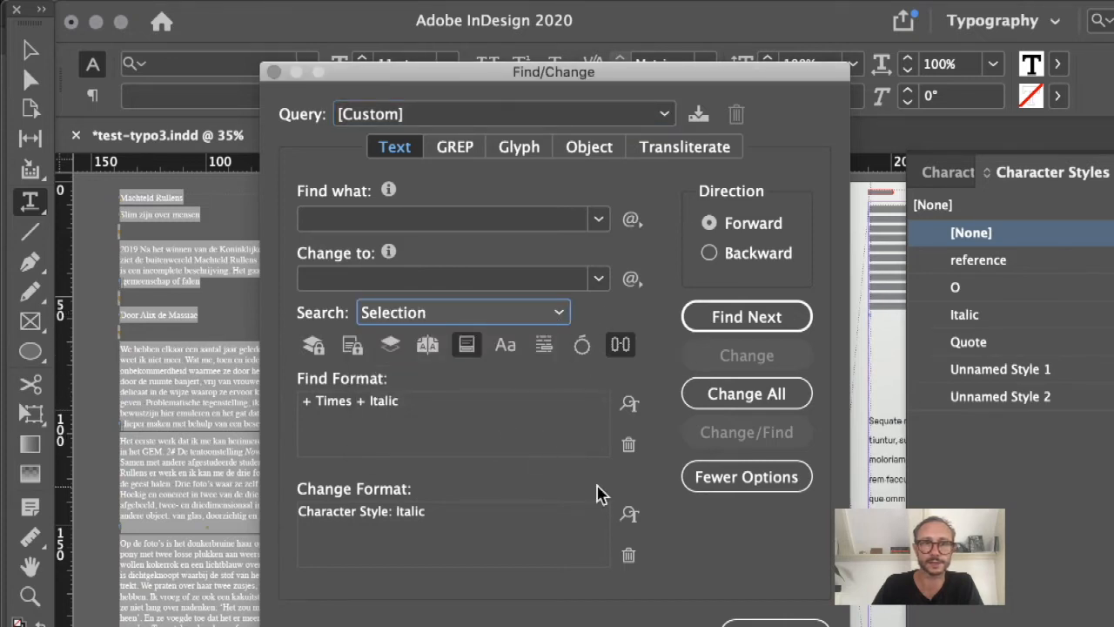
left_click(765, 394)
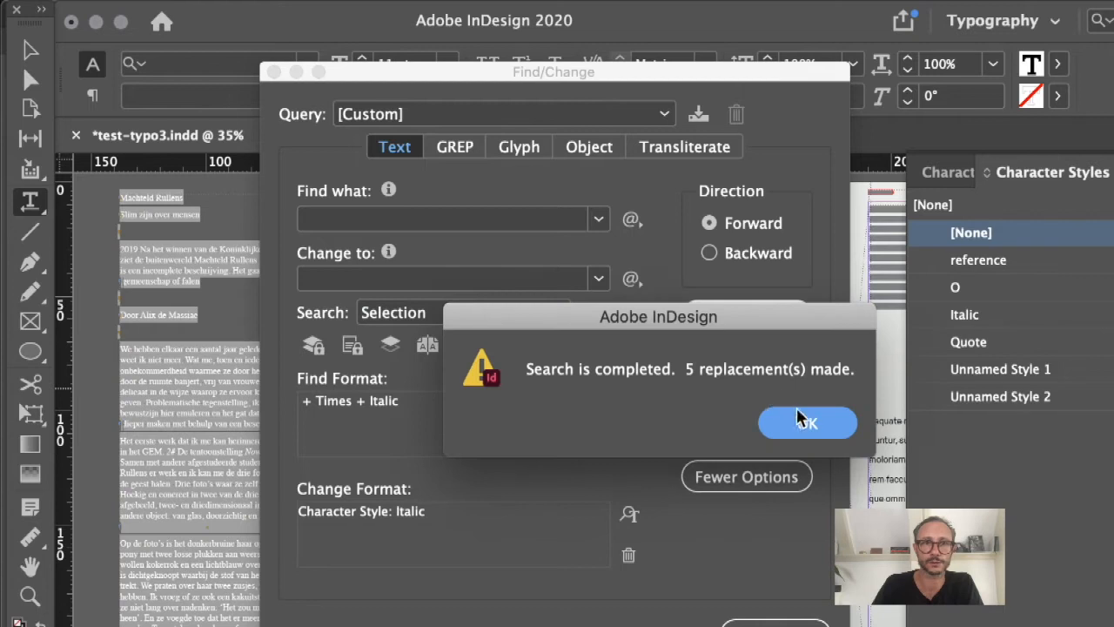
left_click(805, 421)
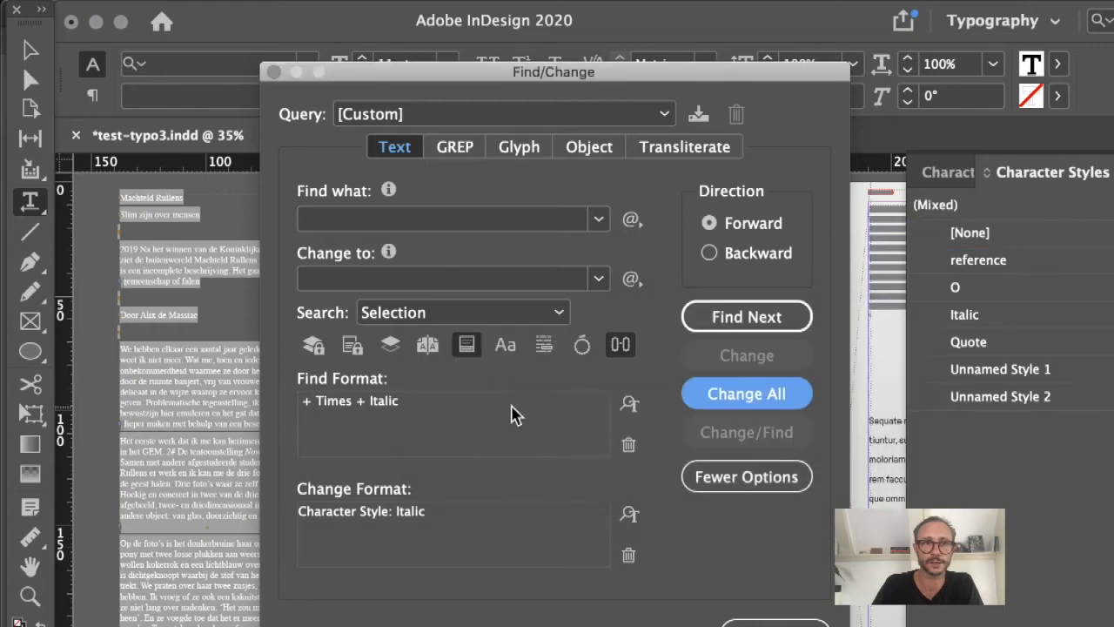
Load the saved query MM Eldorado bodytext despite its missing formatting elements and add paragraph style bodytekst to its change format
left_click(664, 114)
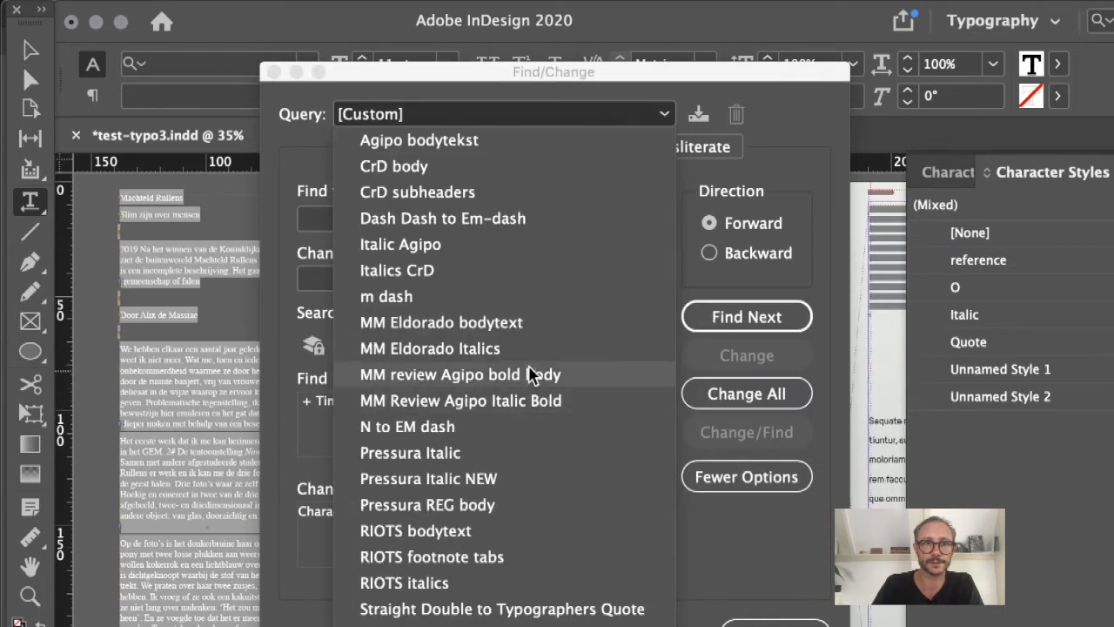
left_click(515, 323)
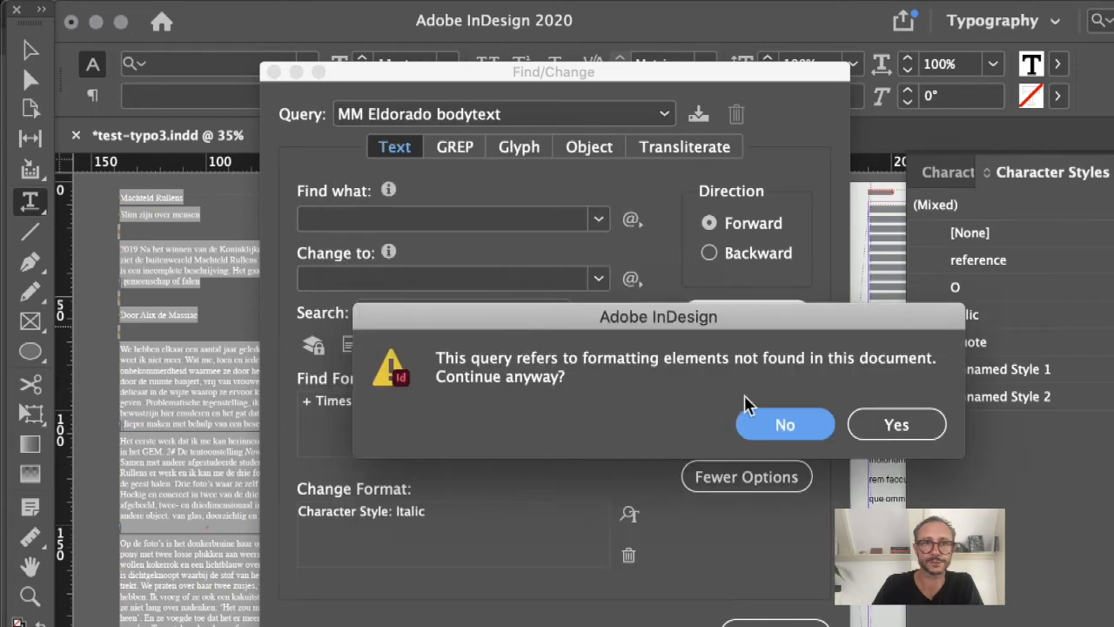
left_click(870, 421)
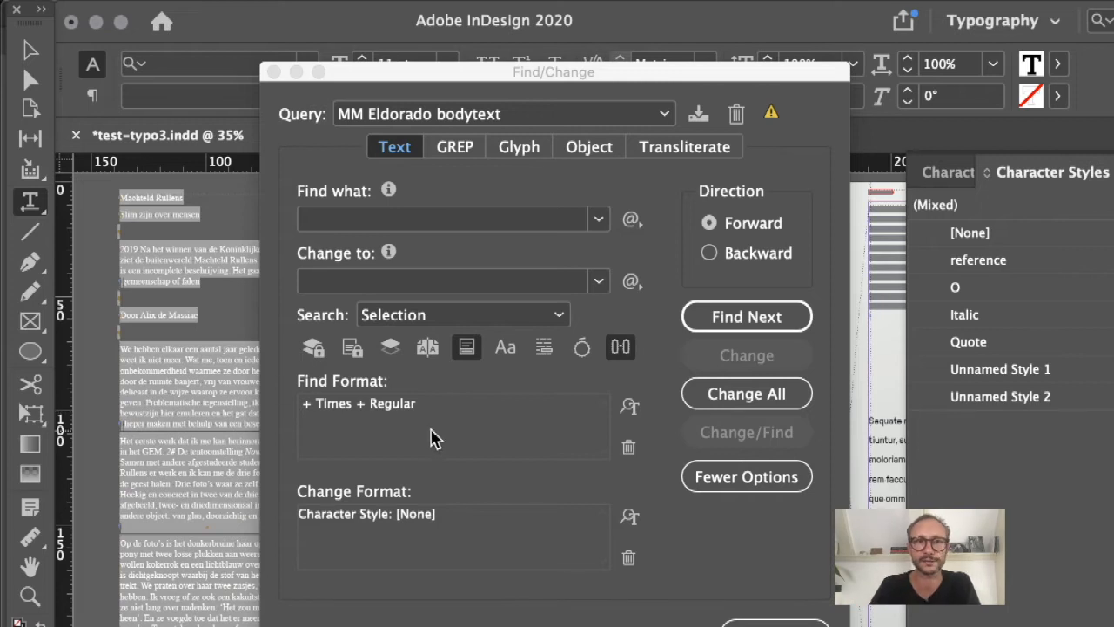
left_click(629, 516)
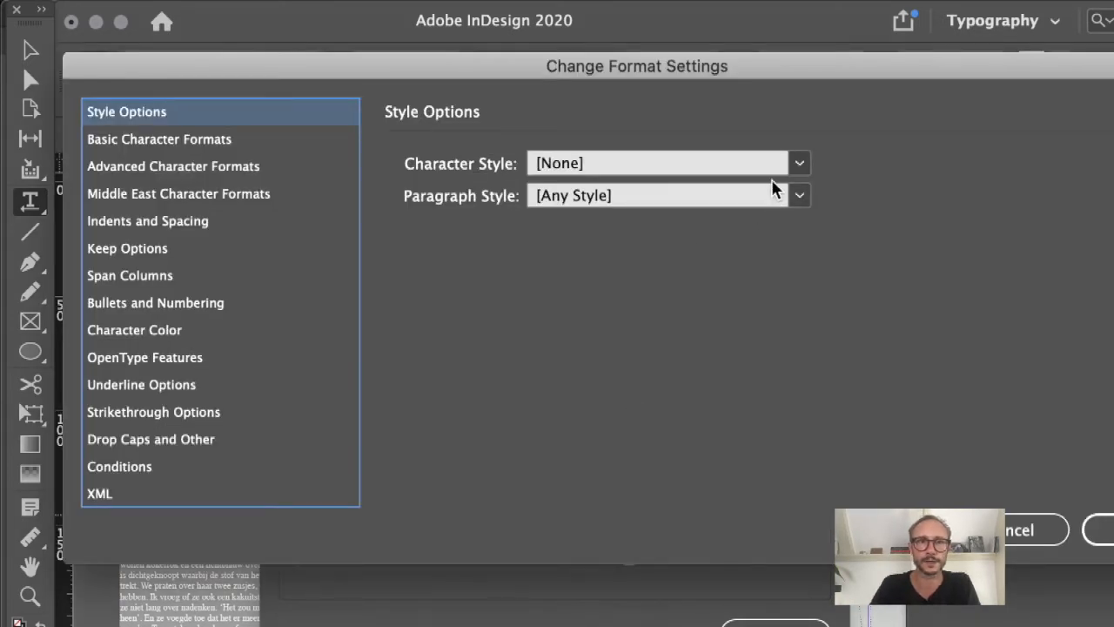
left_click(801, 196)
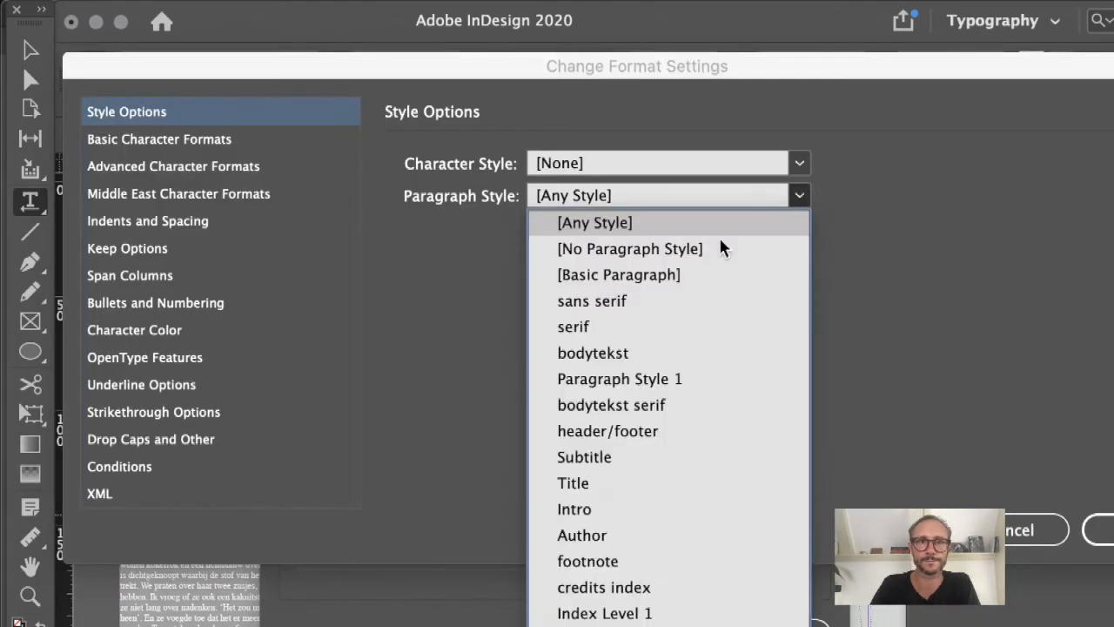
left_click(683, 357)
left_click(1098, 530)
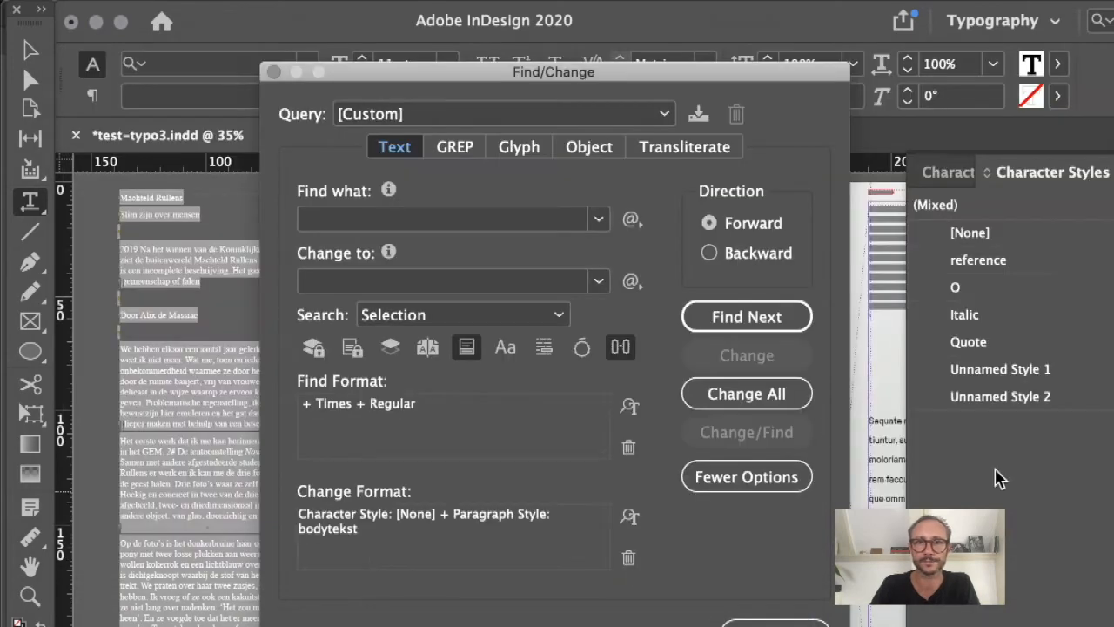
Replace all Times Regular text in the selection and close Find/Change
left_click(734, 399)
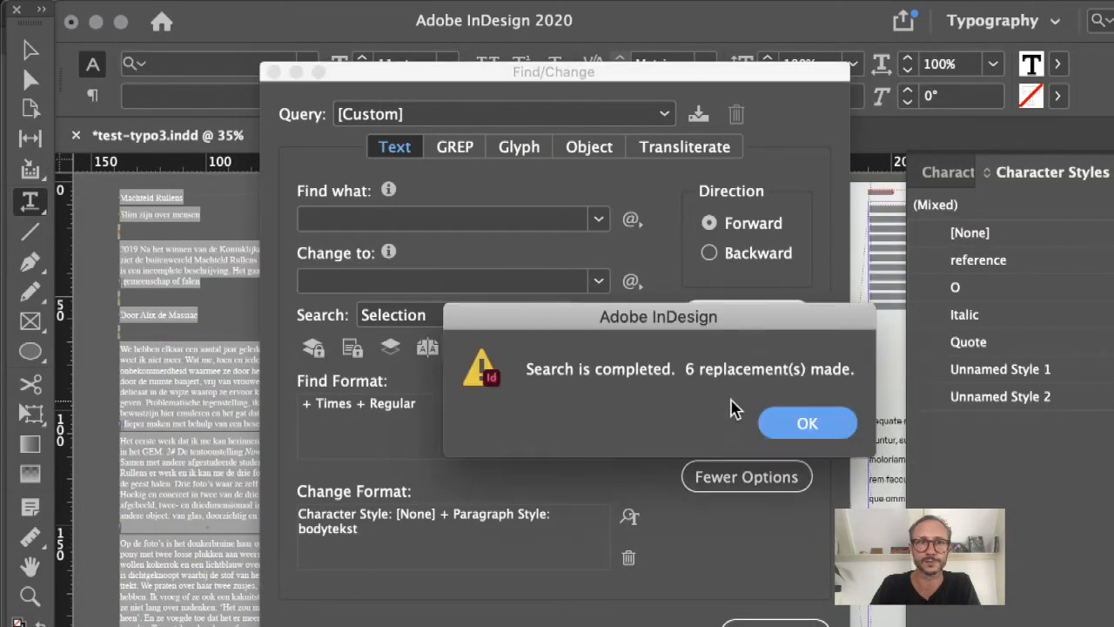
left_click(805, 419)
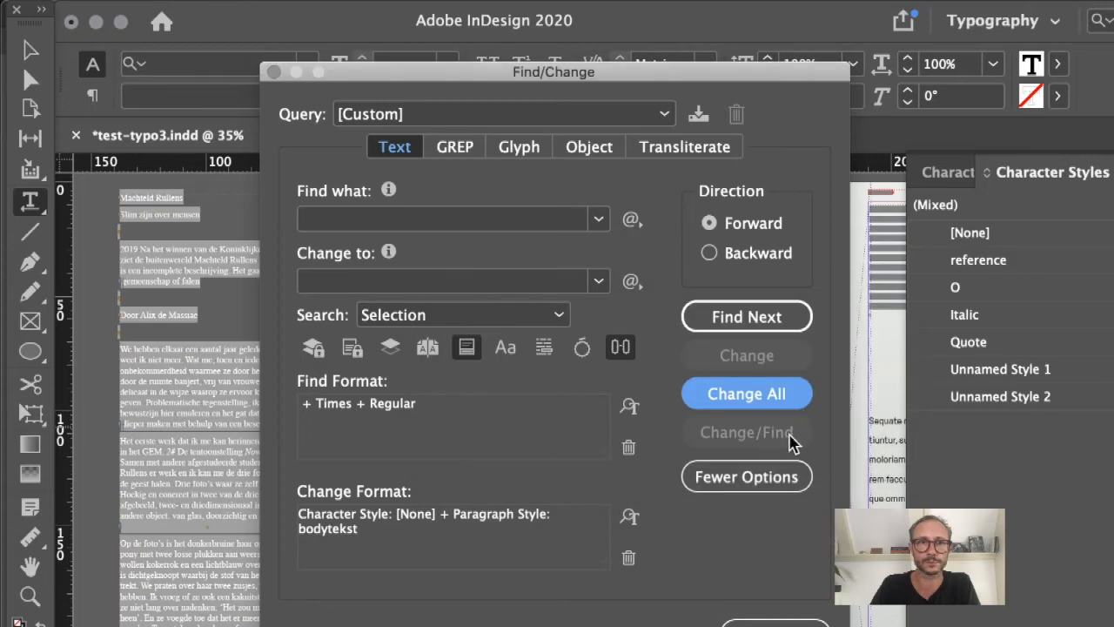
left_click(765, 409)
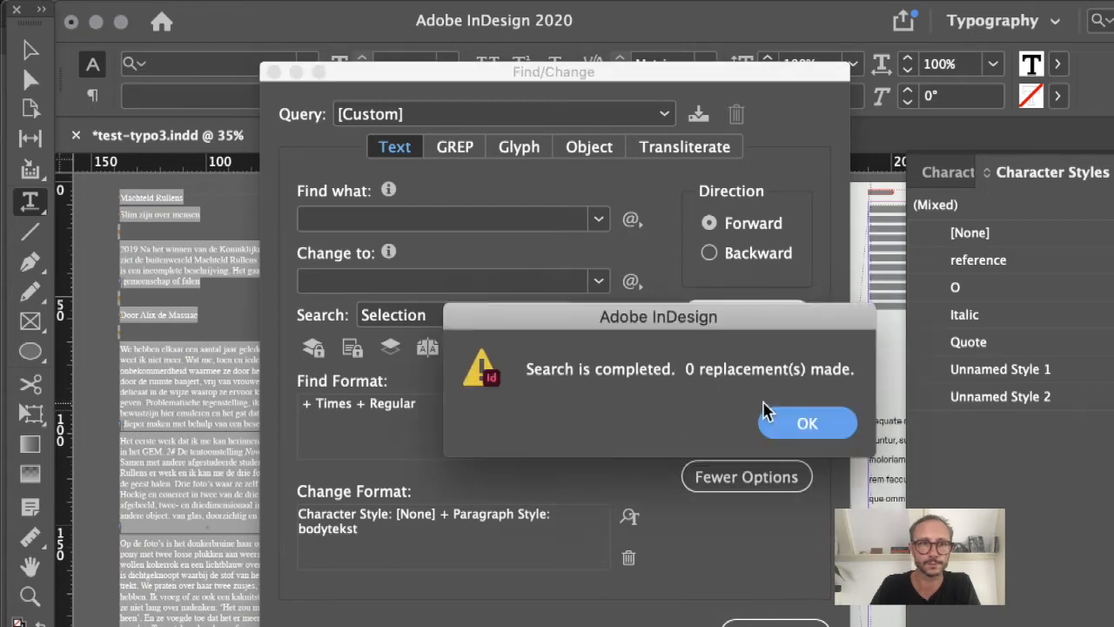
left_click(767, 421)
left_click(775, 621)
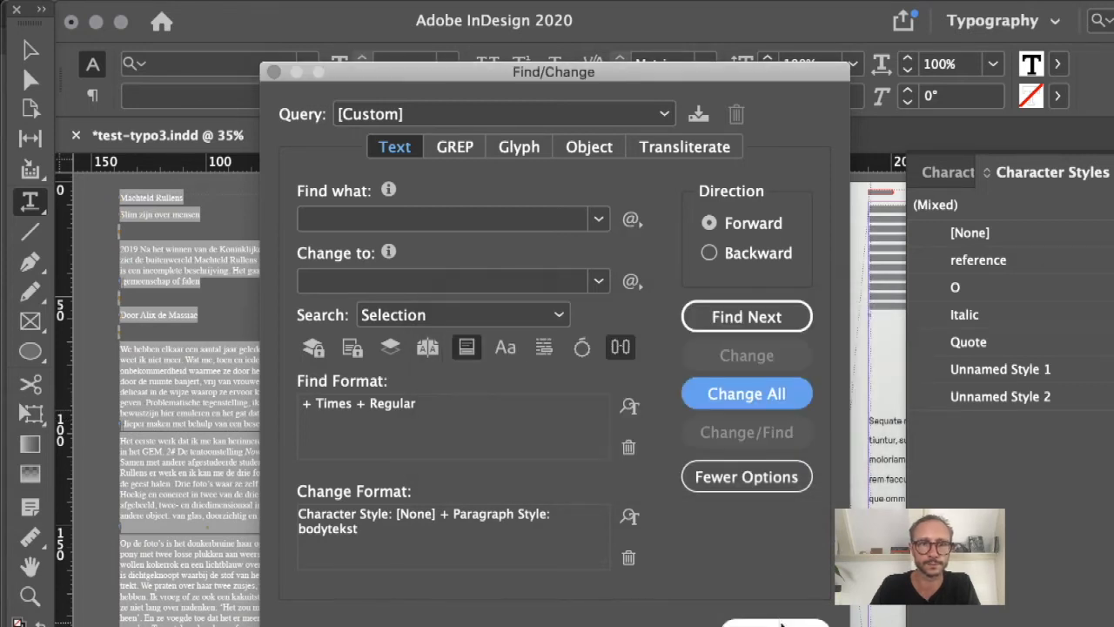
Select the whole imported text and apply the paragraph style bodytekst to it
left_click(397, 234, "super")
left_click(411, 237, "super")
key("super+space")
key("super+space")
left_click_drag(113, 190, 450, 488)
left_click_drag(570, 592, 592, 480)
scroll(579, 592, "down", 3)
left_click(574, 562)
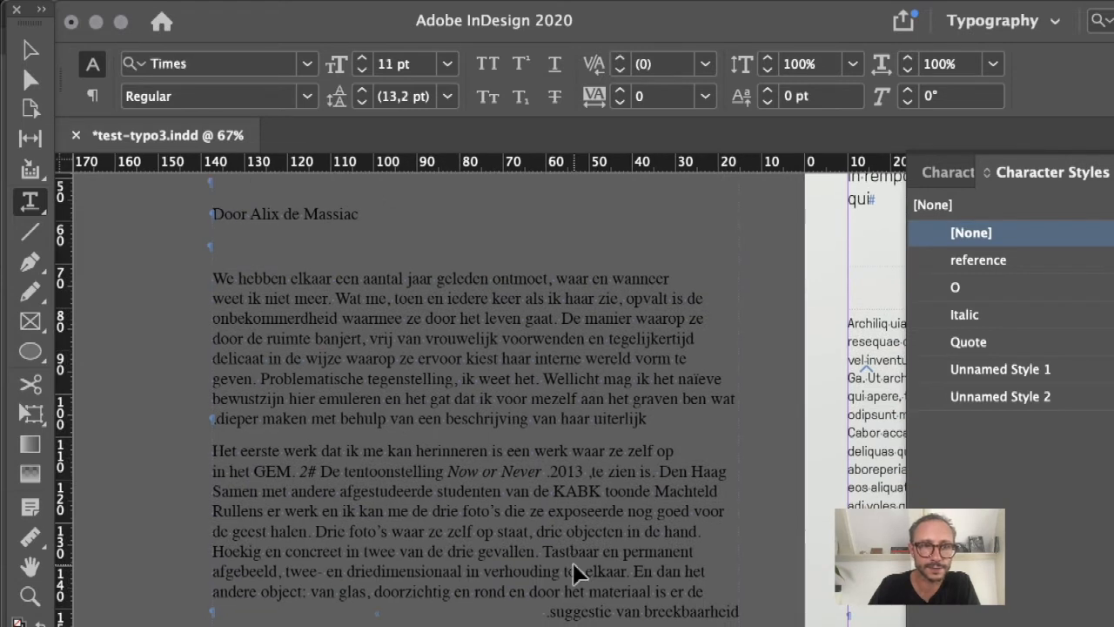
key("super+a")
key("super+F11")
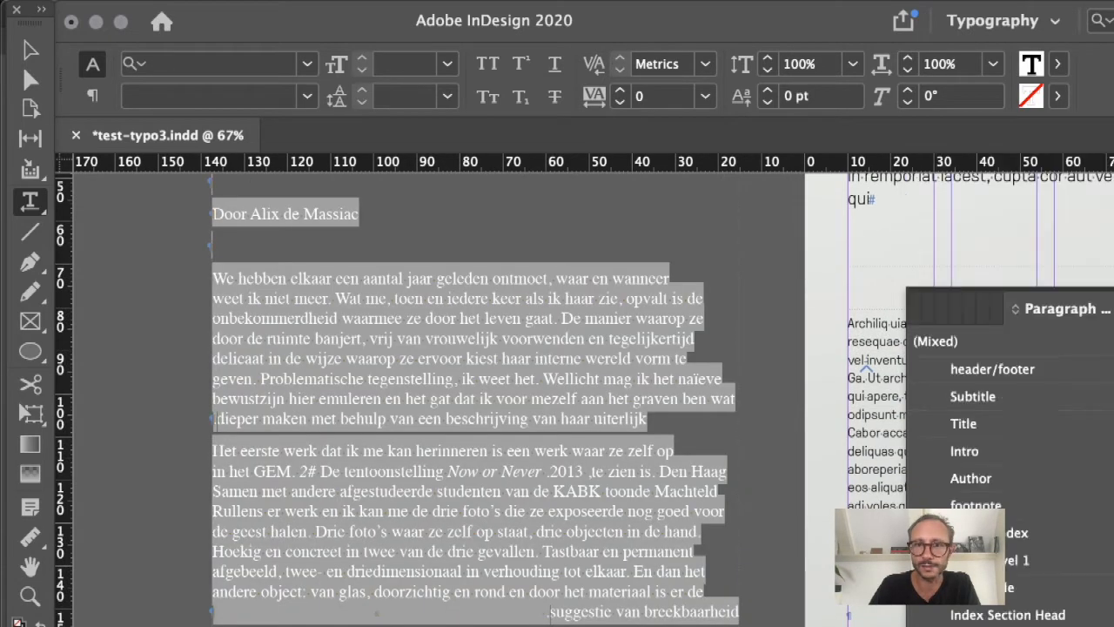
scroll(1099, 418, "up", 4)
left_click(1016, 451)
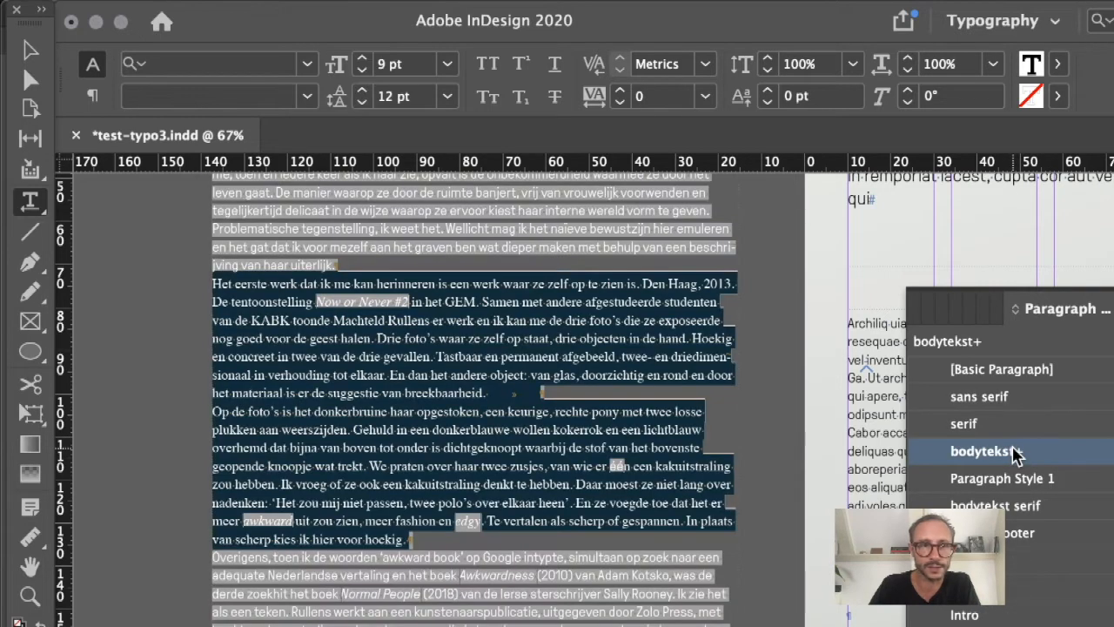
Try clearing the formatting overrides from the selected text by reapplying the paragraph style bodytekst, and undo it
left_click(1065, 453)
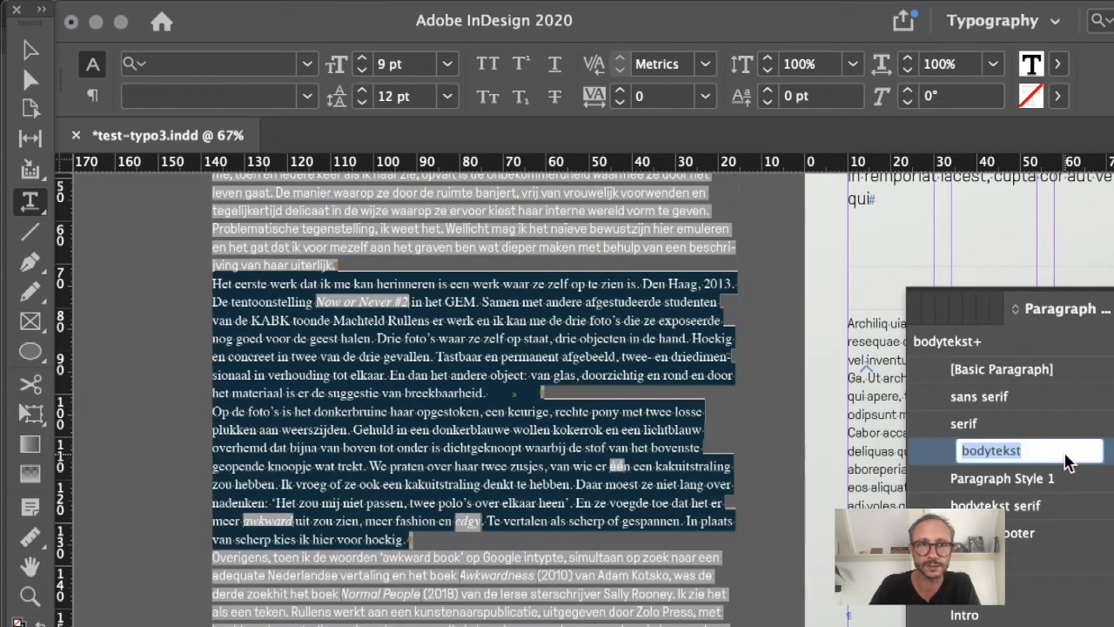
left_click(1088, 452)
key("Return")
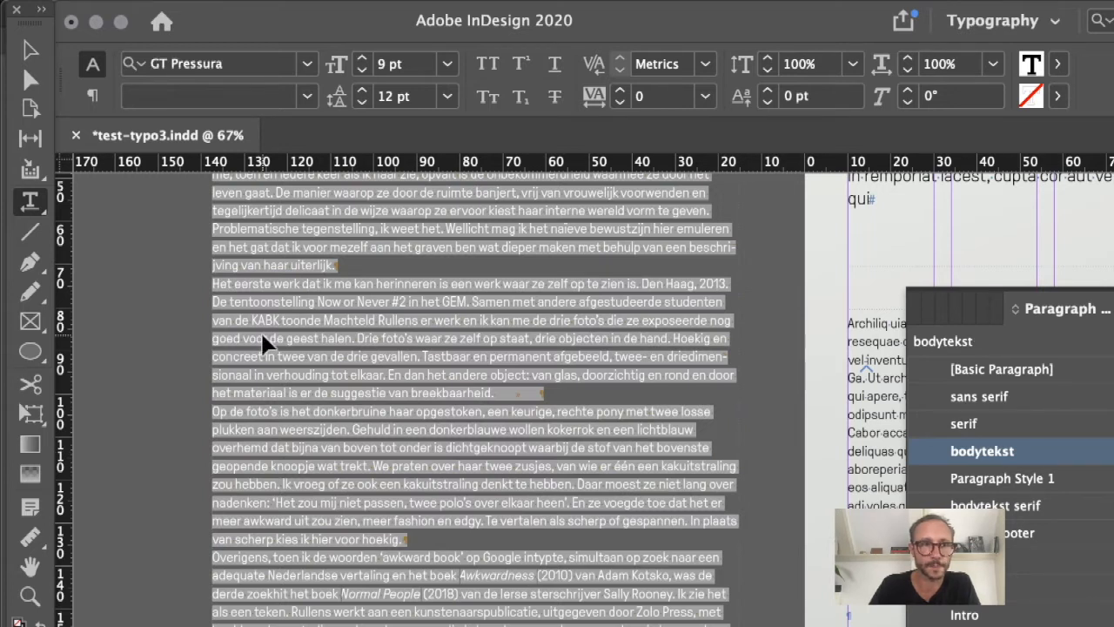
key("super+z")
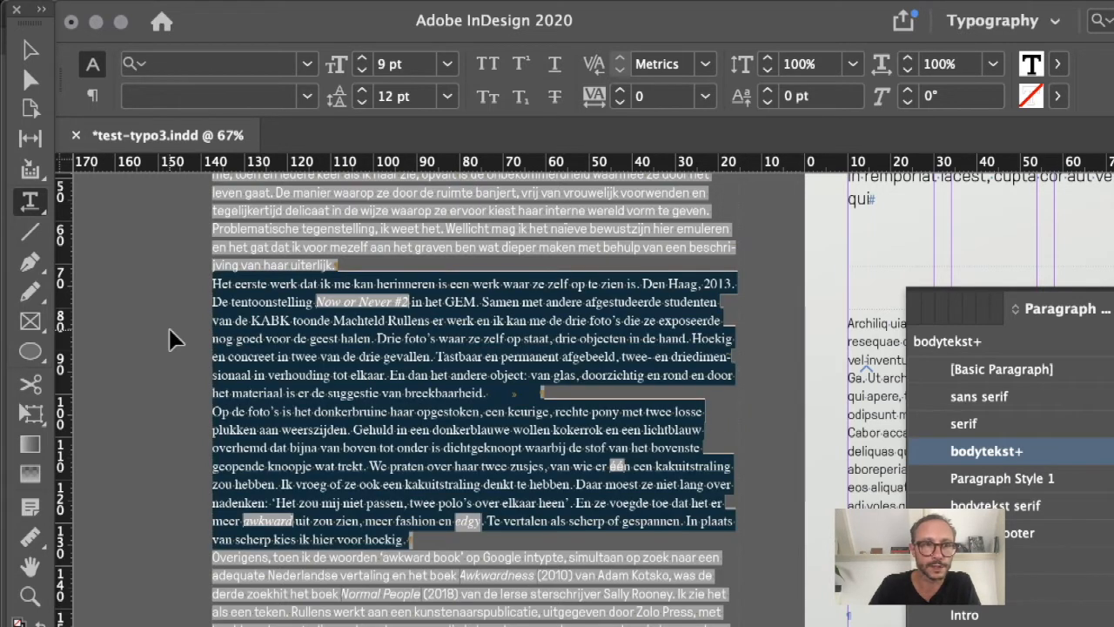
key("super+z")
Inspect the font and paragraph style of the highlighted passage beginning "Het eerste werk" in the imported text
key("super+space")
left_click_drag(154, 236, 774, 625)
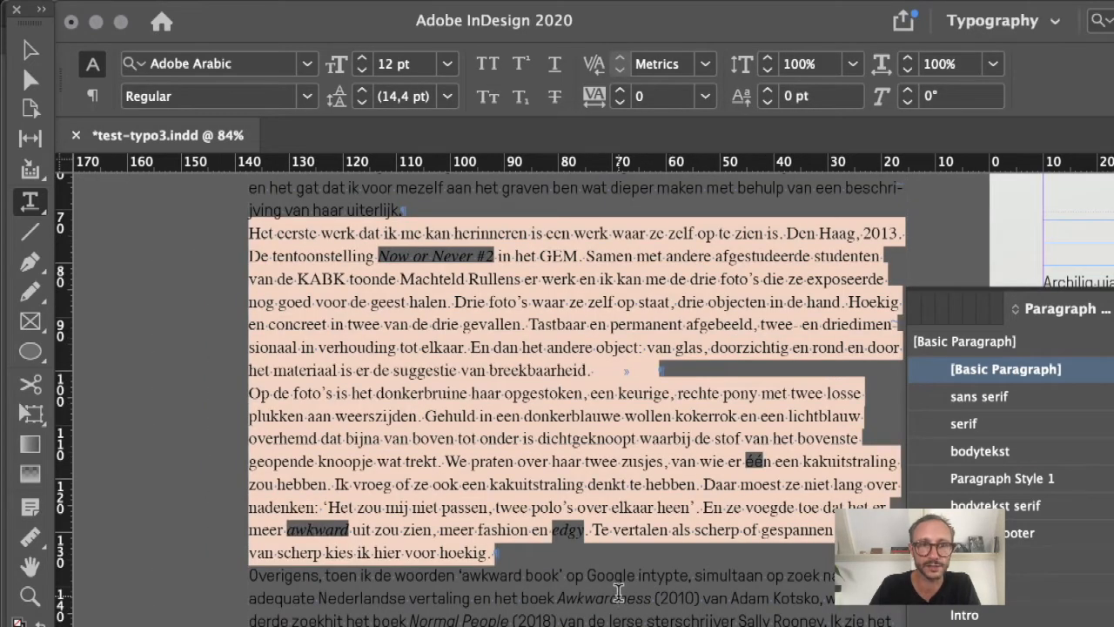
left_click_drag(619, 593, 584, 596)
left_click(497, 595)
left_click(411, 383)
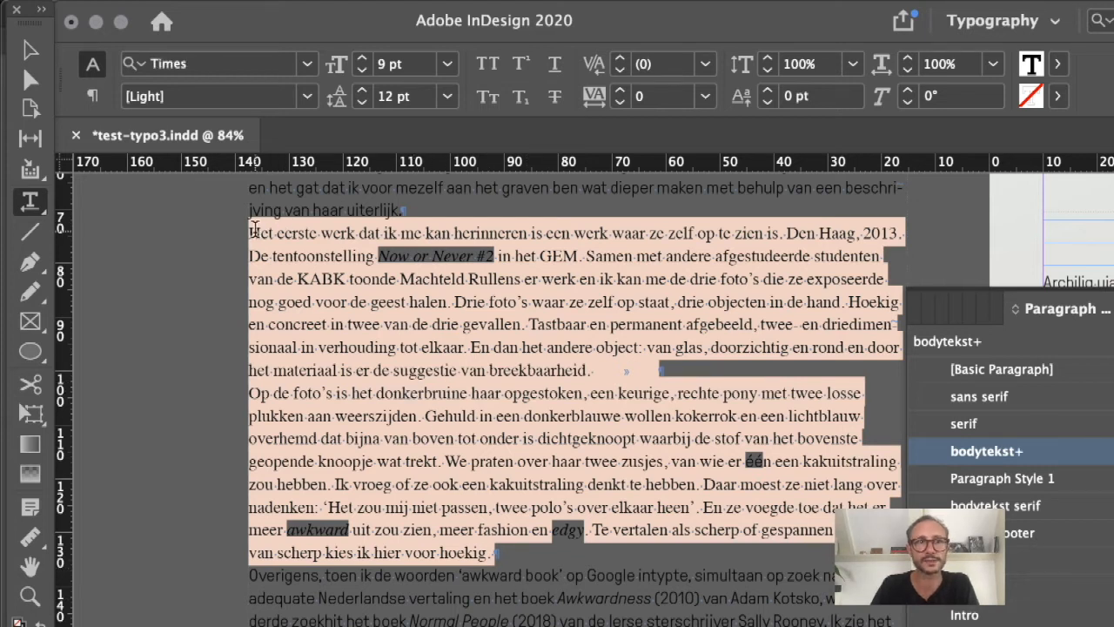
left_click_drag(249, 232, 376, 256)
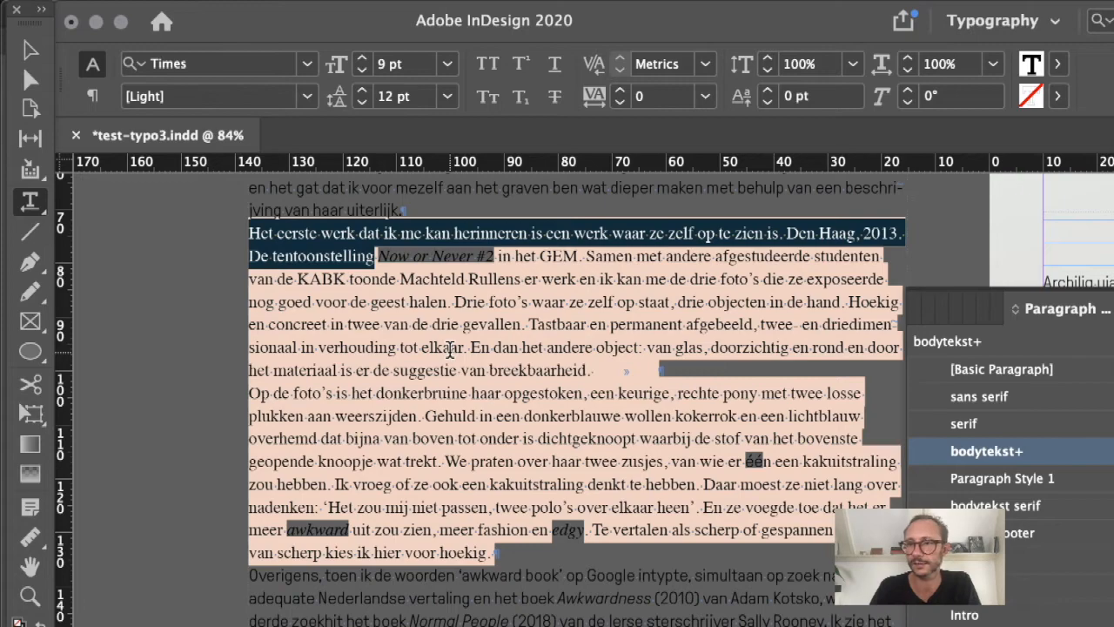
left_click(198, 355)
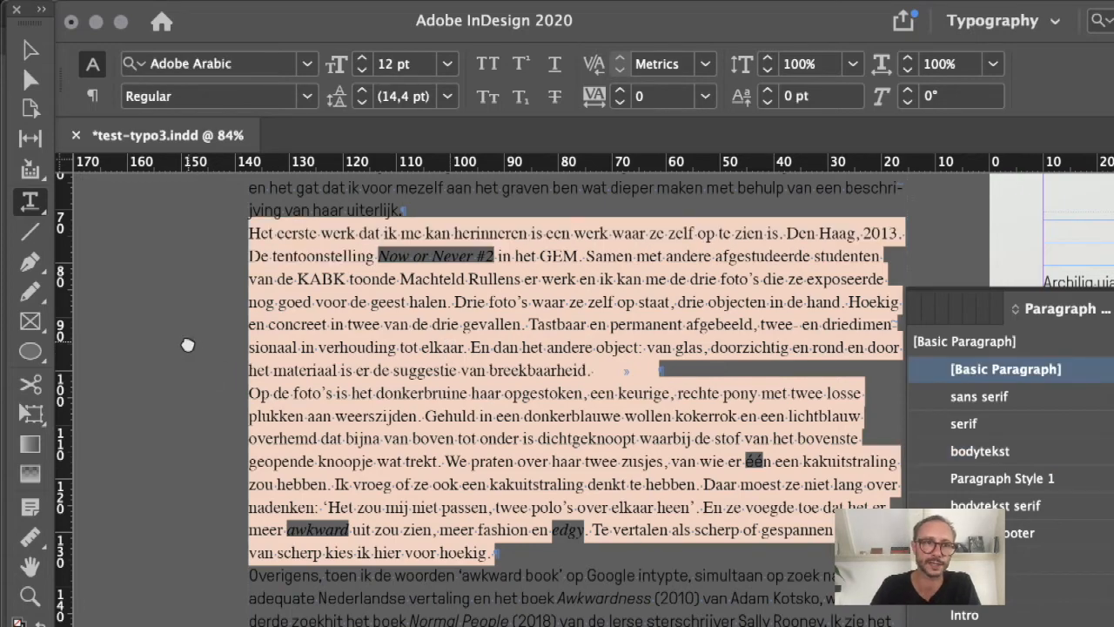
Compare the highlighted paragraphs with the regular and italic text before and after them
scroll(189, 540, "up", 5)
scroll(156, 552, "up", 2)
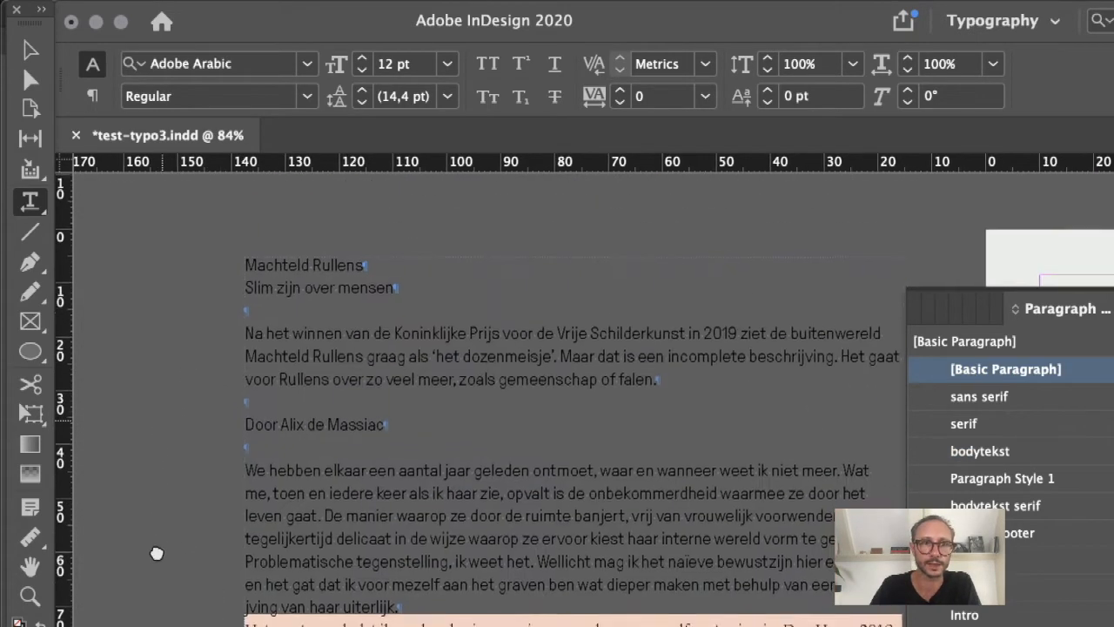
scroll(157, 552, "down", 6)
scroll(155, 235, "down", 8)
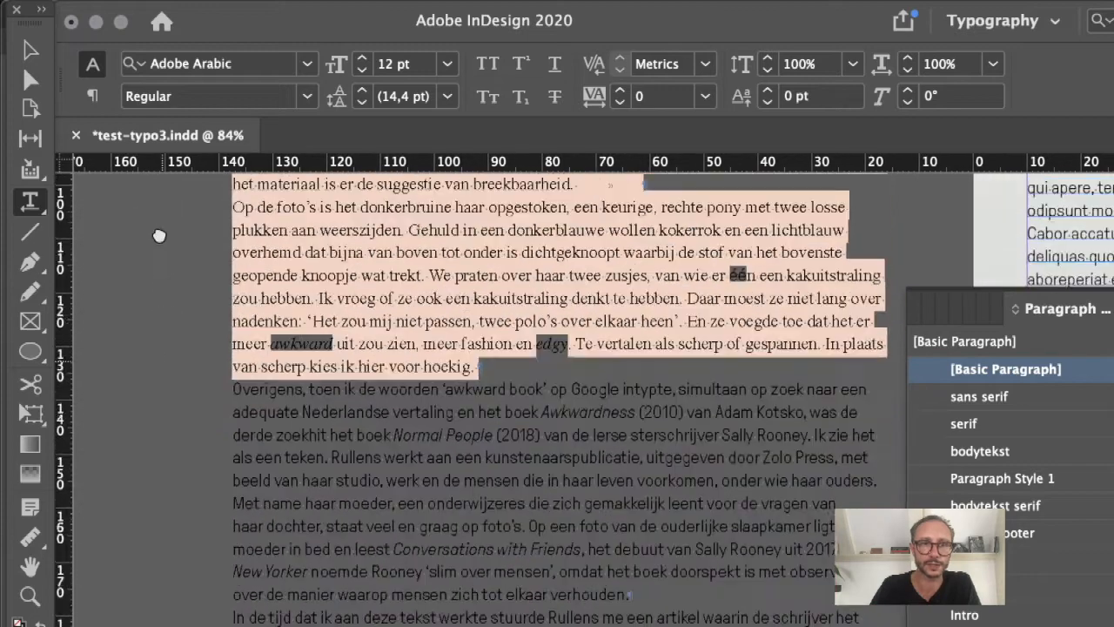
left_click_drag(261, 279, 813, 601)
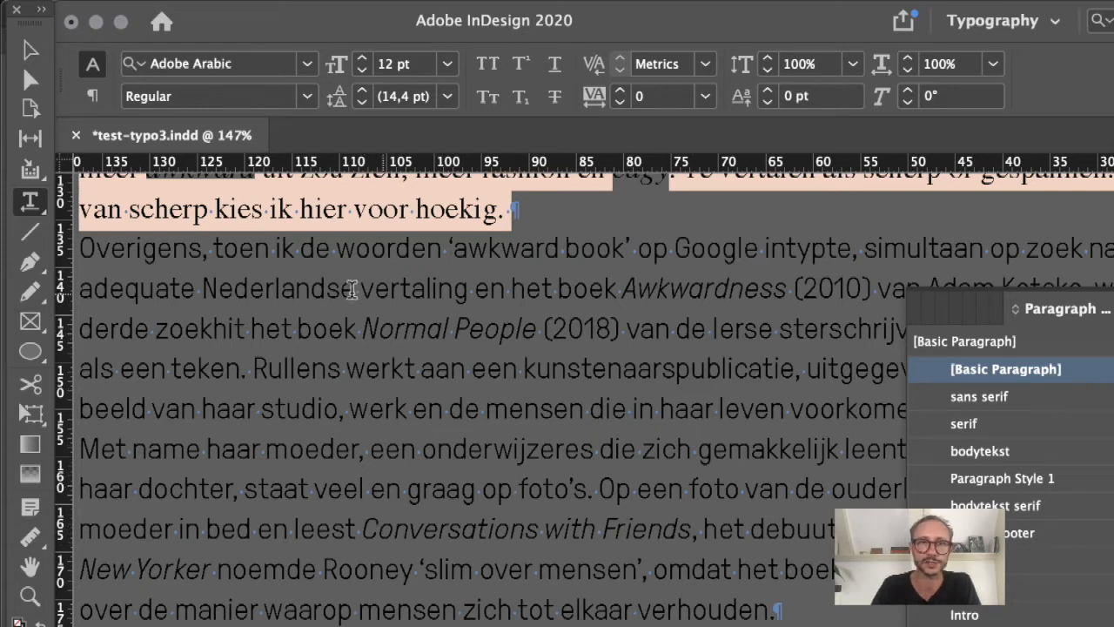
key("super+minus")
key("super+minus")
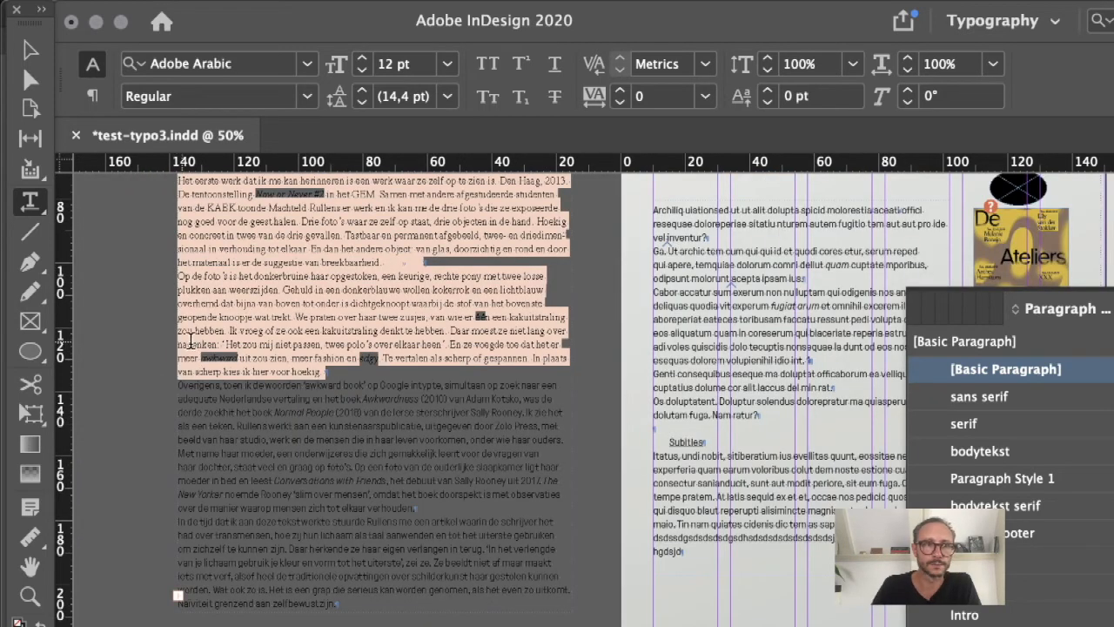
key("super+Tab")
key("super+Tab")
key("super+Tab")
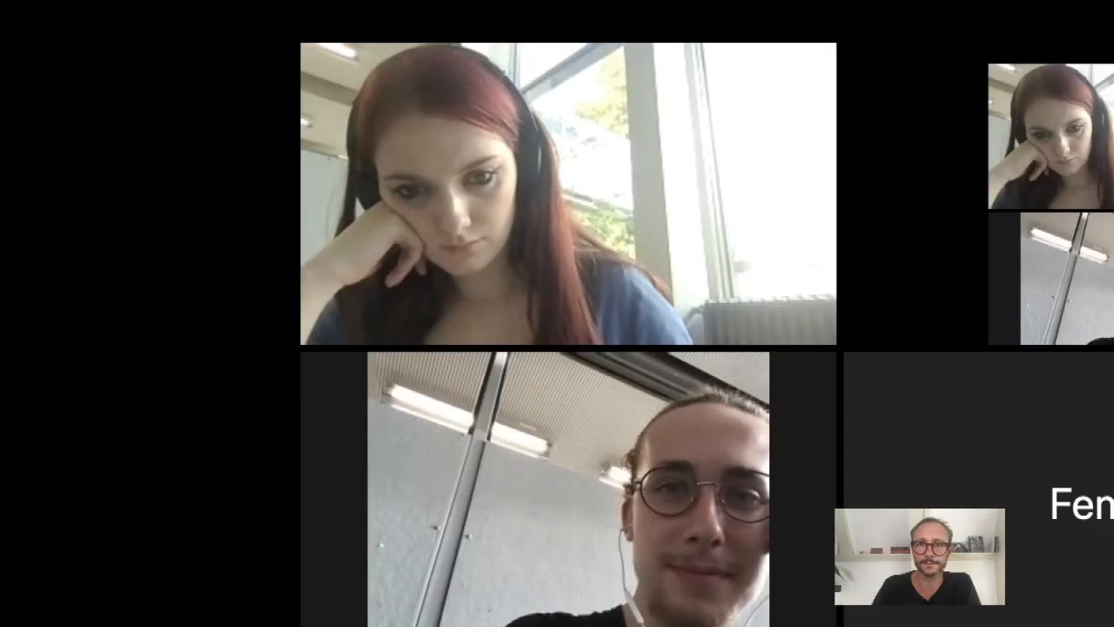
key("super+Tab")
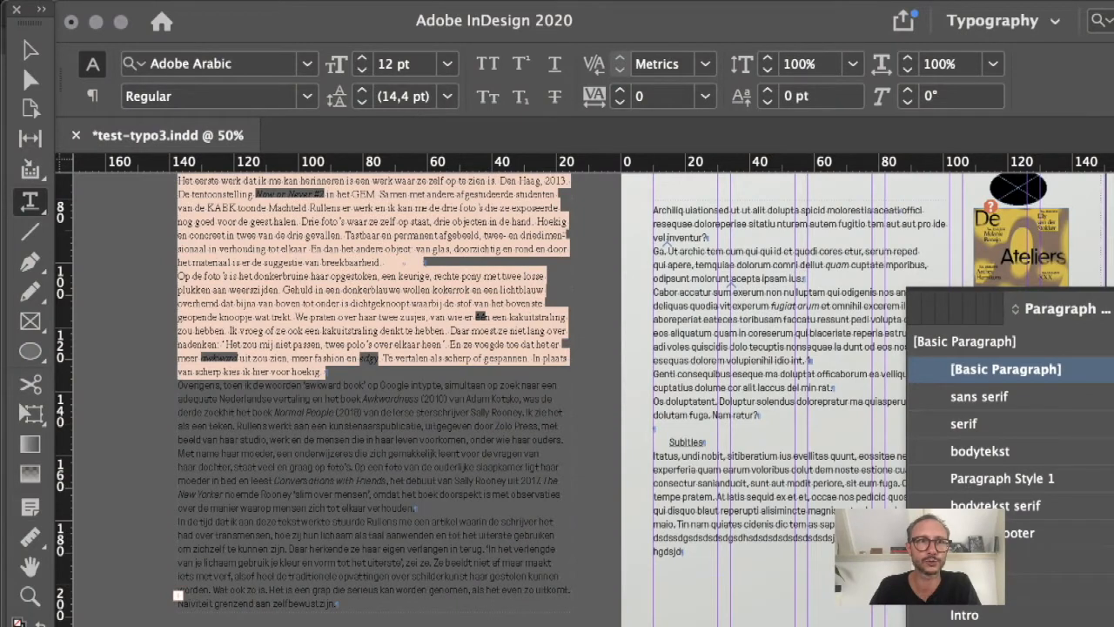
left_click(357, 1)
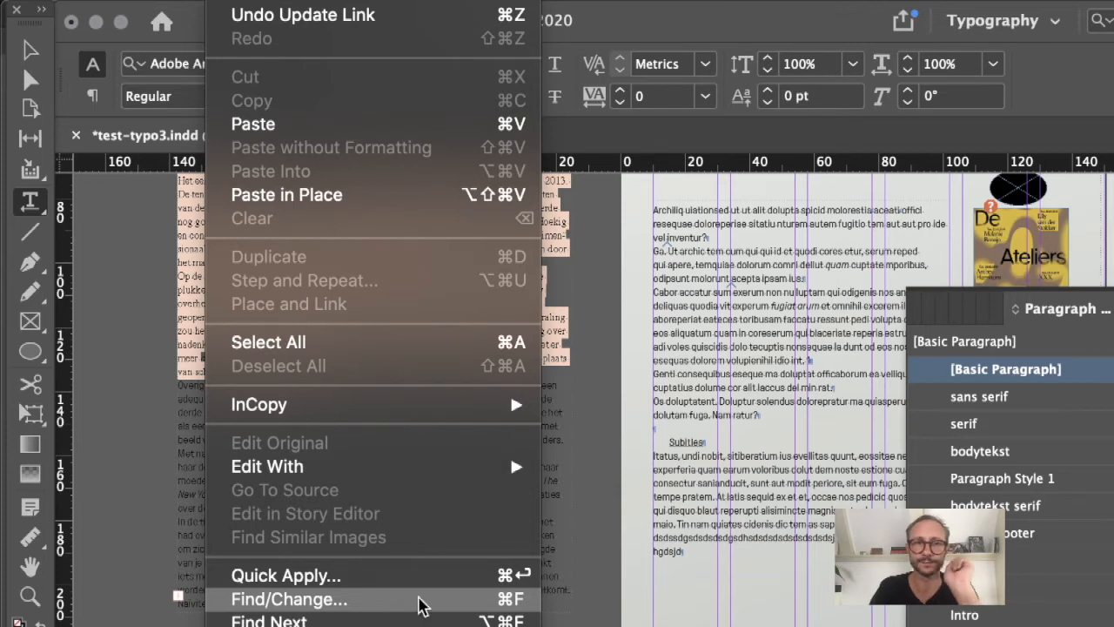
left_click(152, 433)
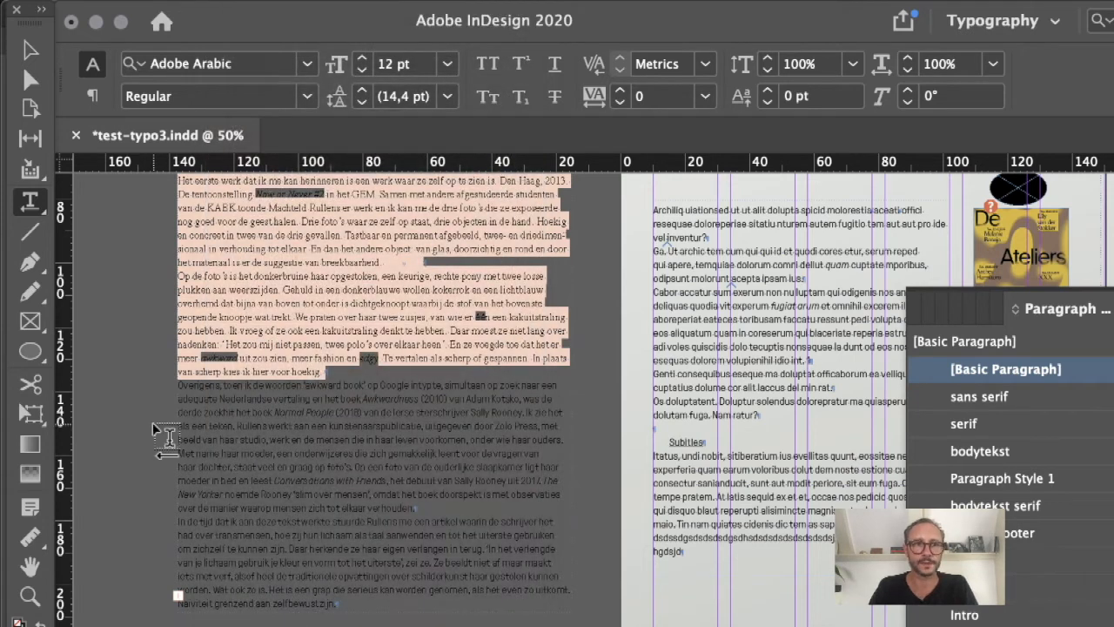
left_click(571, 316, "super")
left_click(589, 321, "super")
scroll(587, 272, "down", 2)
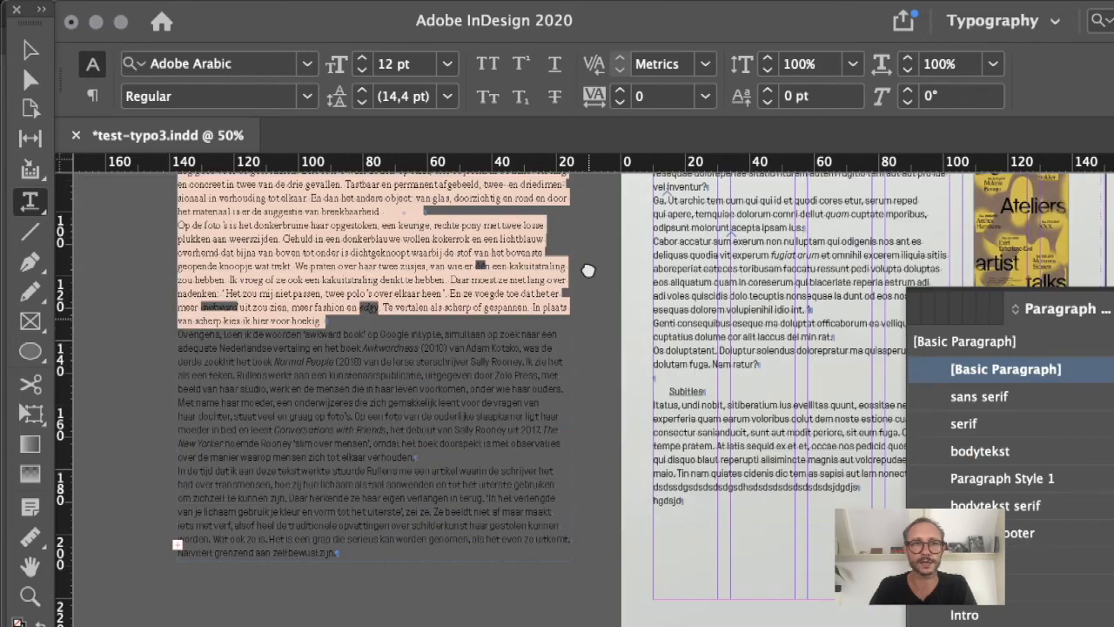
scroll(590, 278, "up", 10)
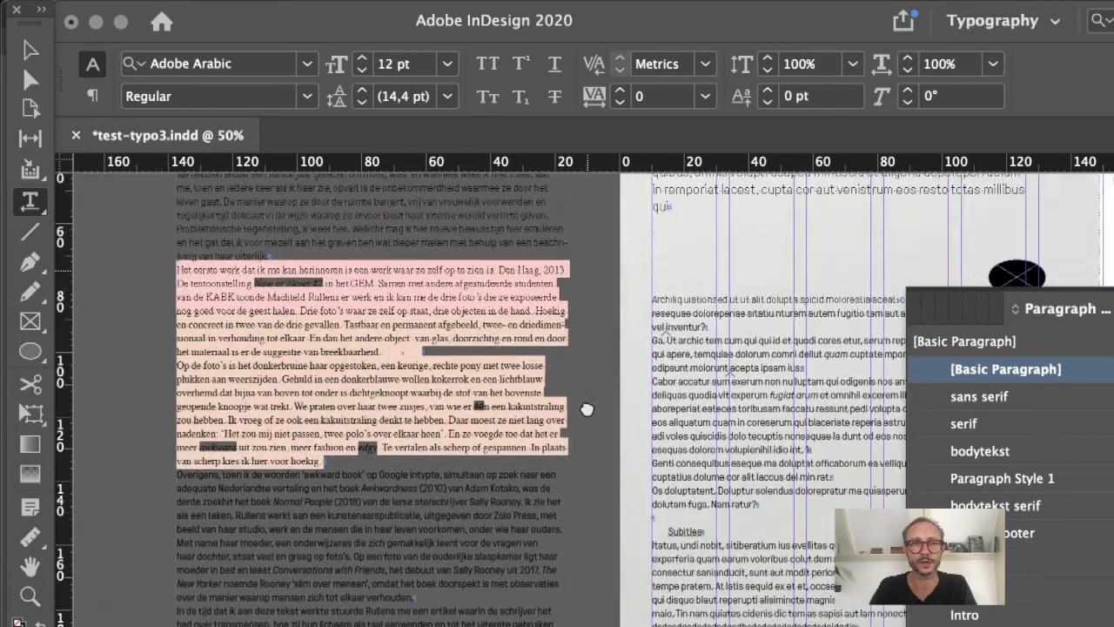
scroll(615, 601, "up", 2)
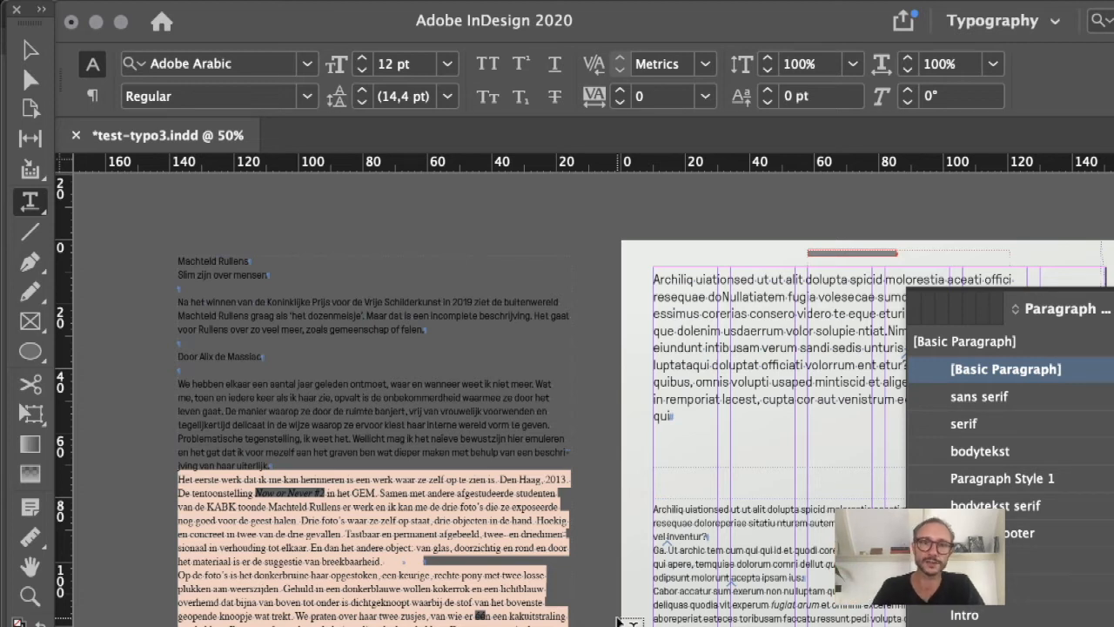
Switch to the source text in Word, examine its font and indents with all text selected, and return to InDesign
key("Tab")
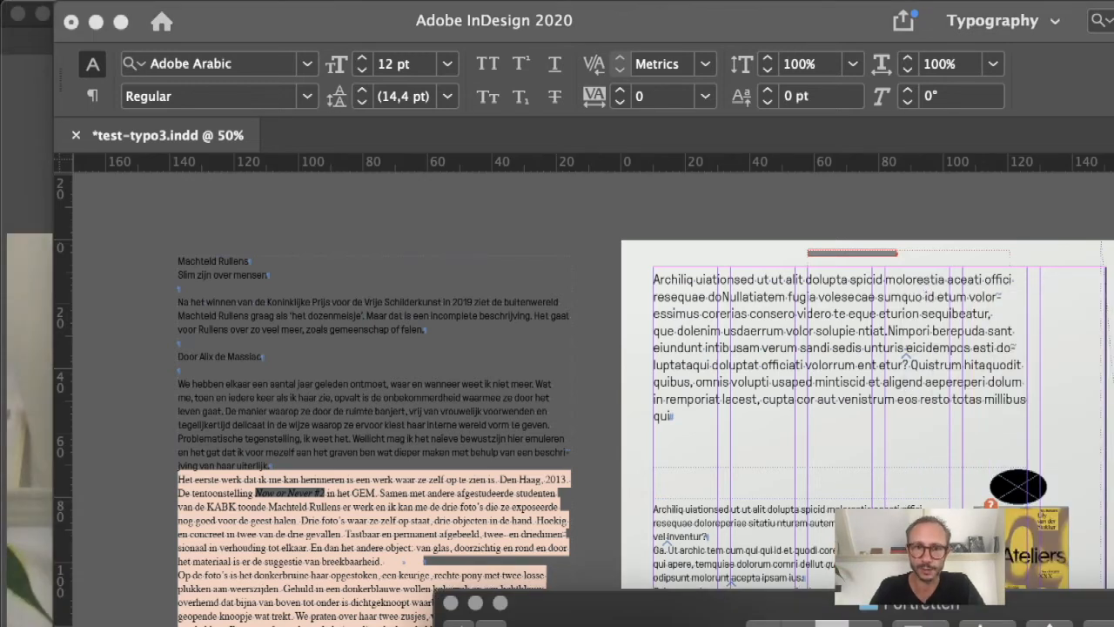
key("super+Tab")
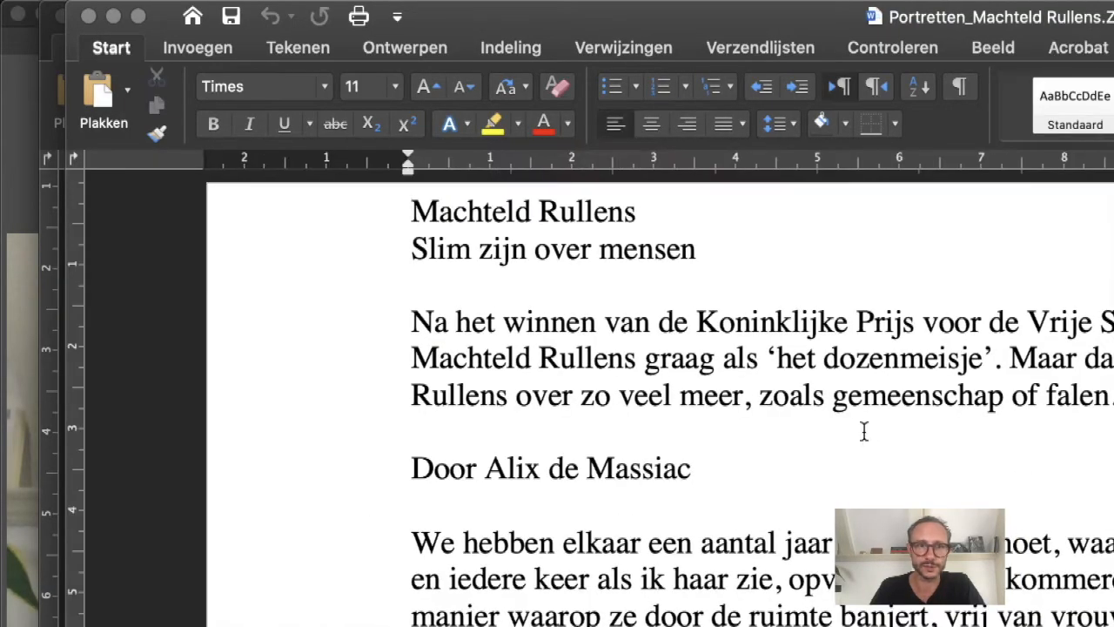
scroll(879, 468, "down", 5)
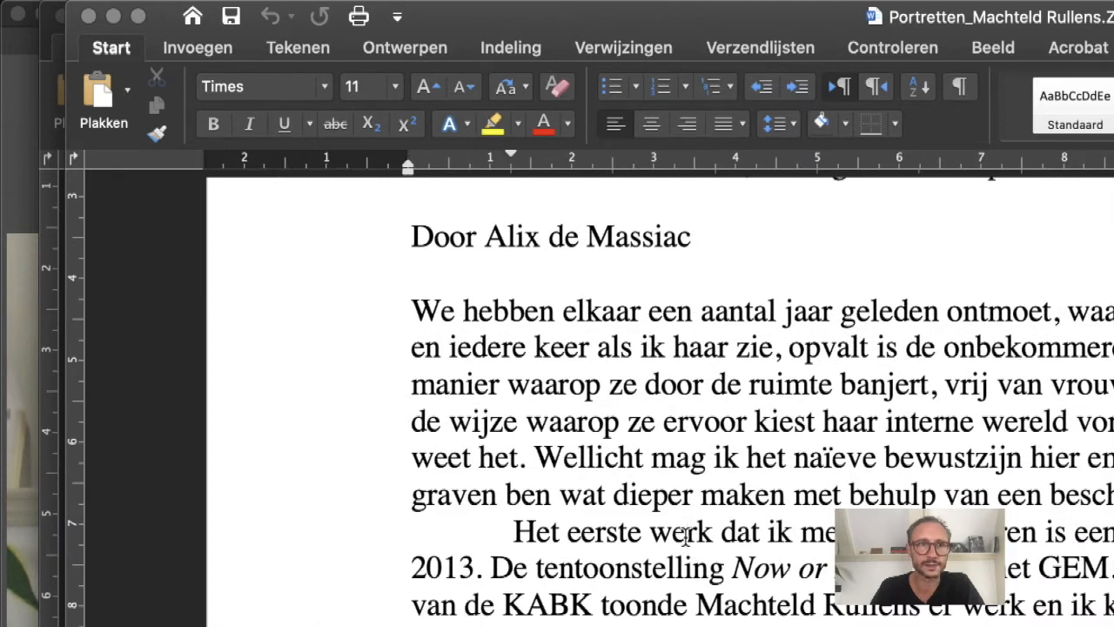
key("super+a")
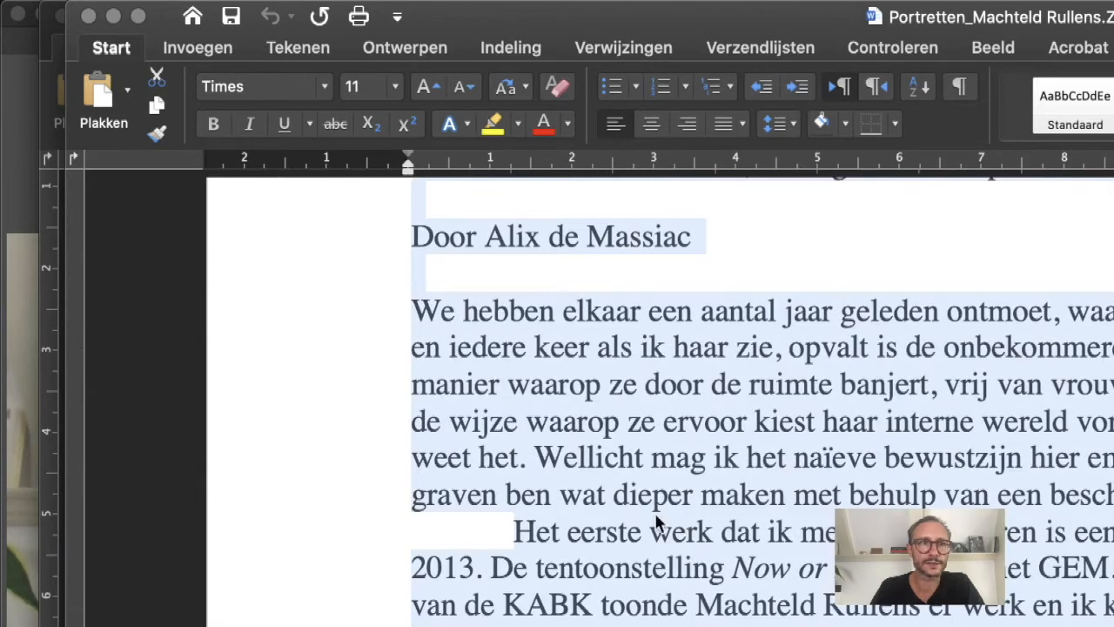
left_click(517, 567)
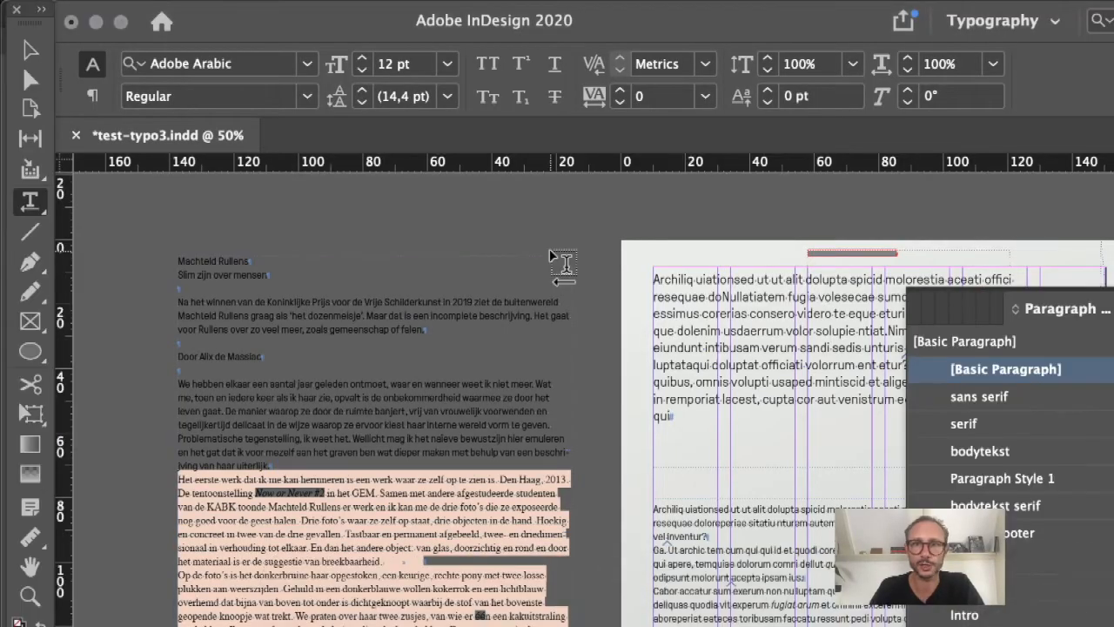
Delete the imported text frame from the pasteboard beside the left page
left_click(296, 281)
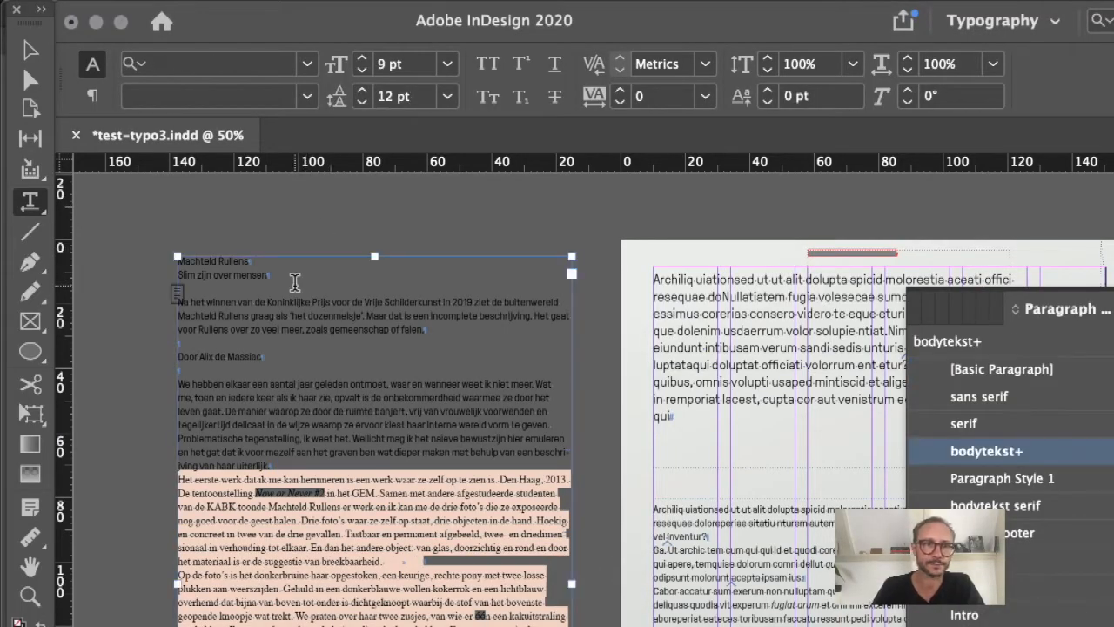
key("ctrl+z")
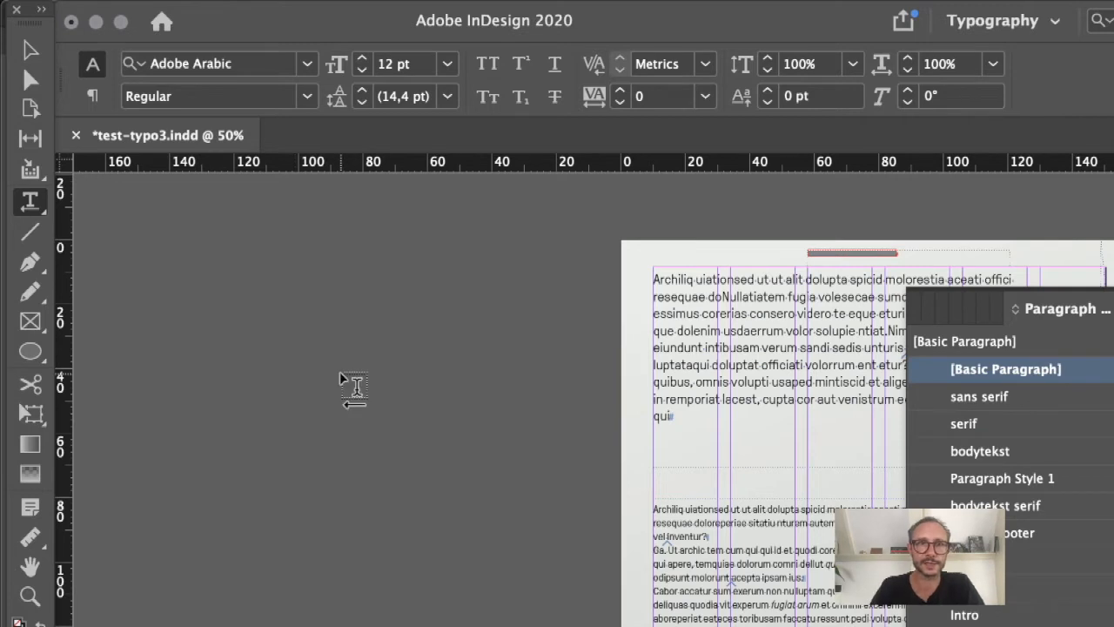
Open Find/Change and move its dialog slightly lower over the left page's body text
left_click_drag(563, 411, 300, 410)
key("alt+shift+super+0")
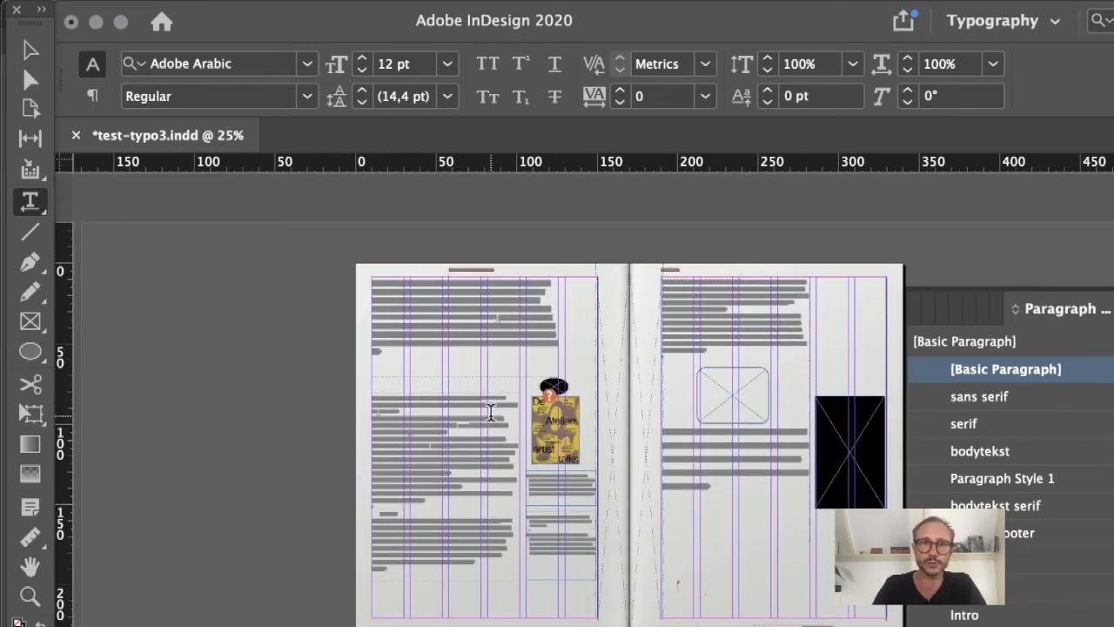
left_click_drag(313, 235, 767, 489)
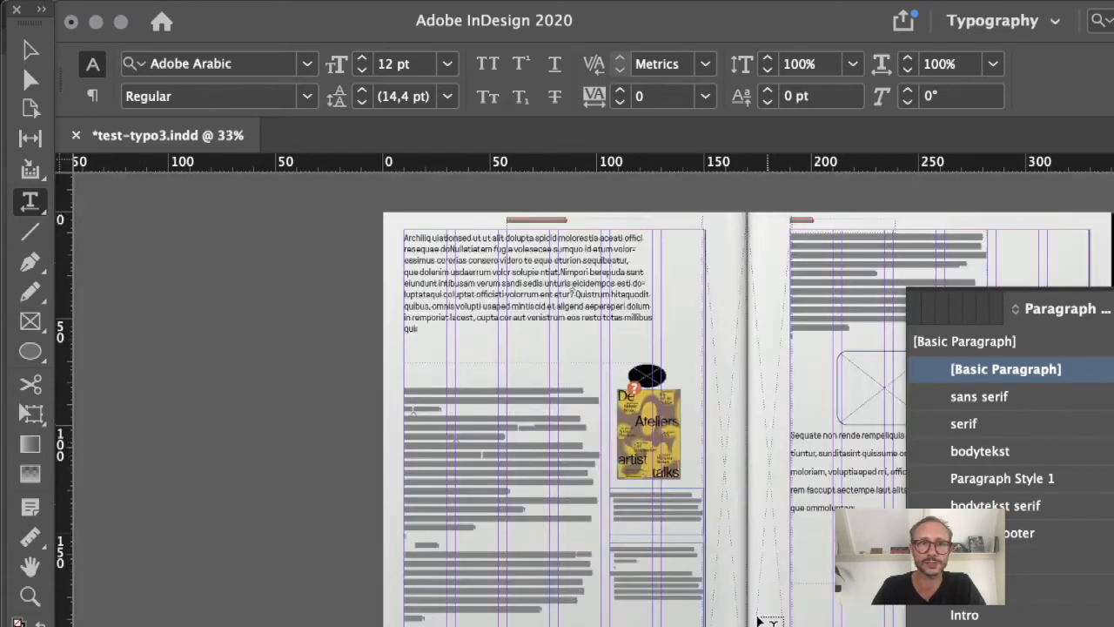
left_click_drag(392, 365, 722, 575)
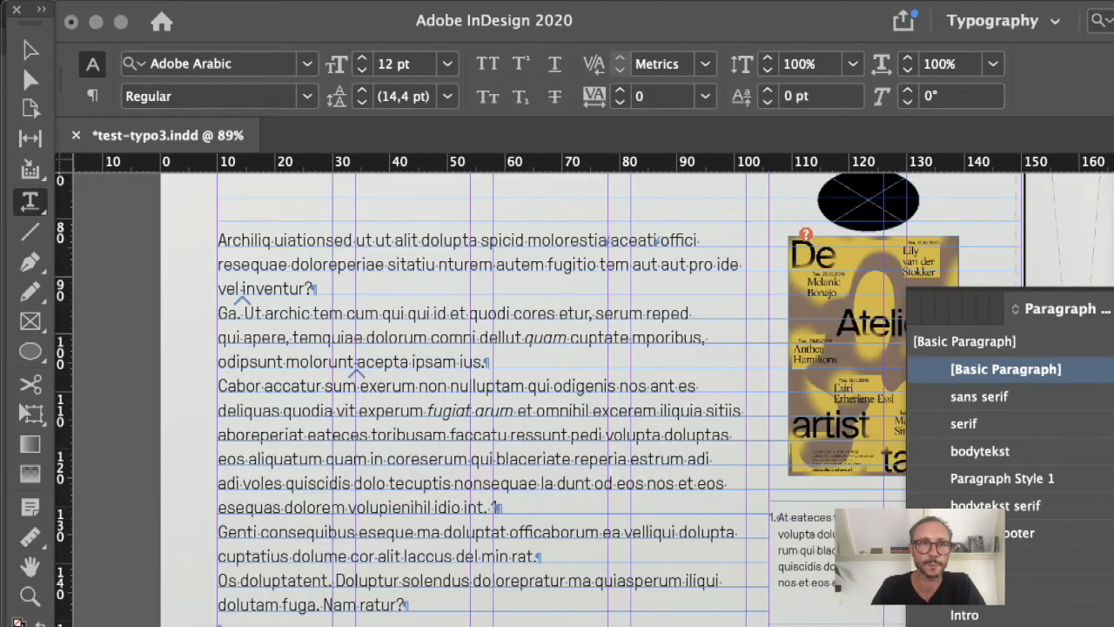
left_click(374, 0)
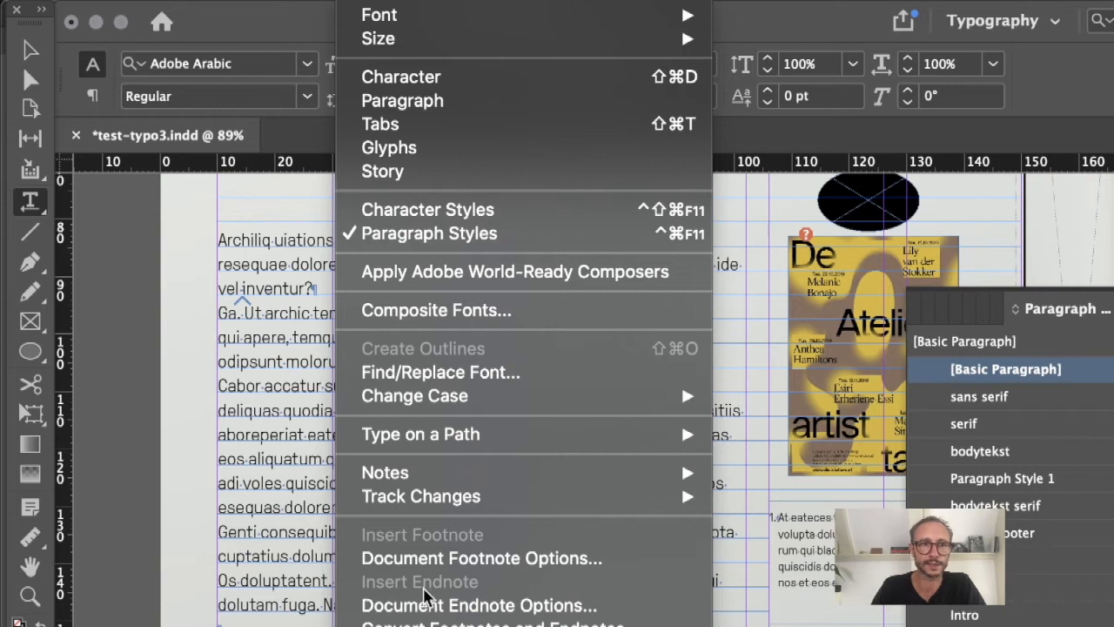
mouse_move(236, 0)
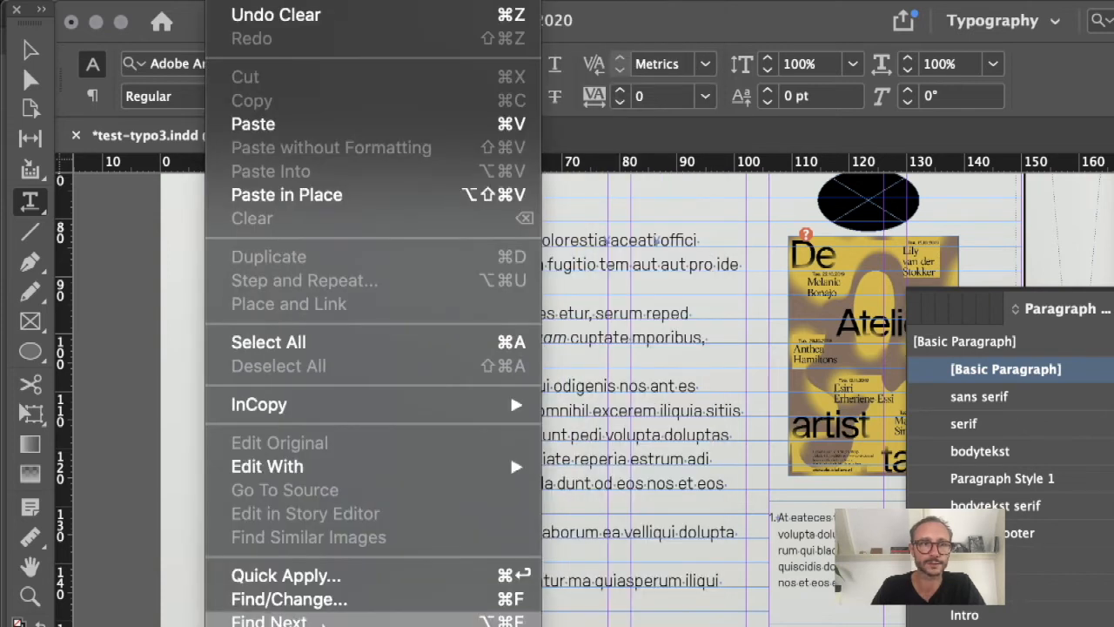
left_click(326, 600)
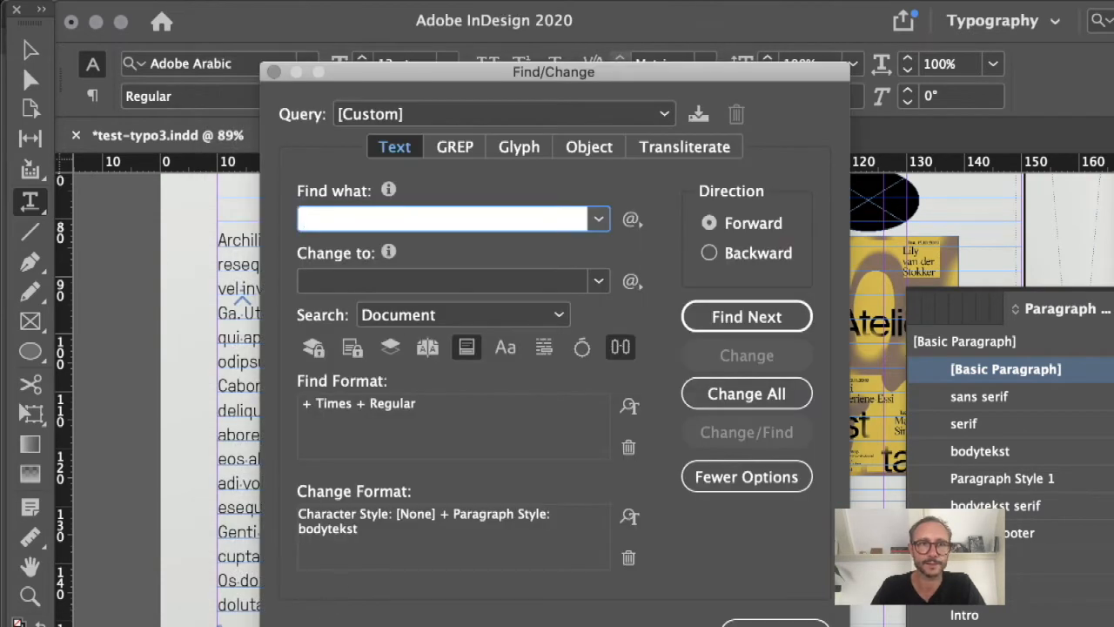
left_click_drag(441, 75, 425, 115)
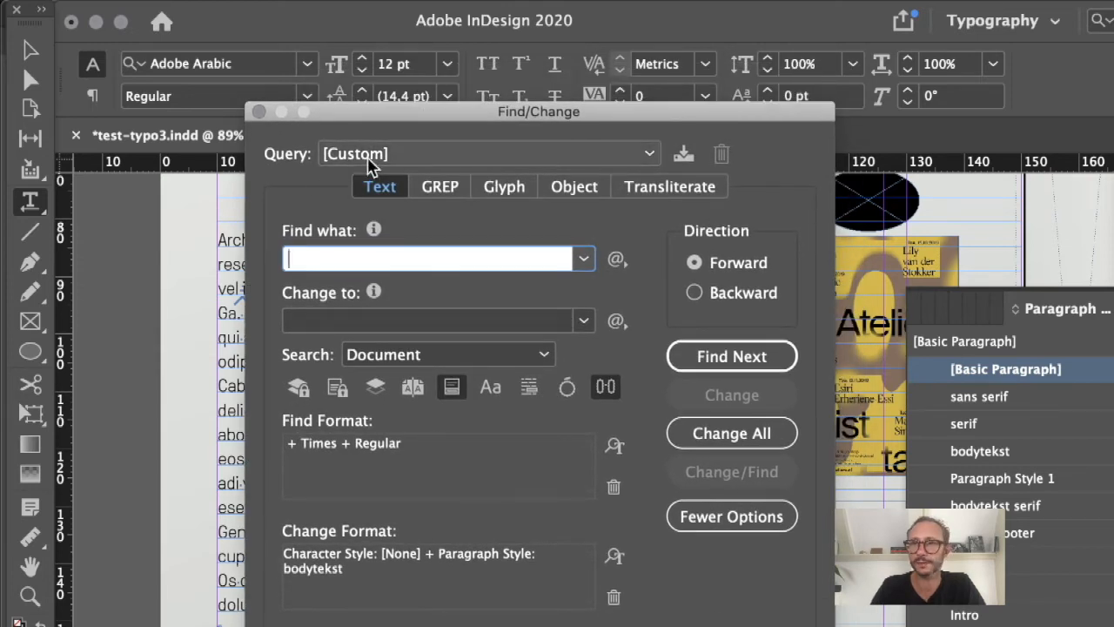
Load the saved Multiple Return to Single Return query and look through the special characters available for its search pattern
left_click(531, 156)
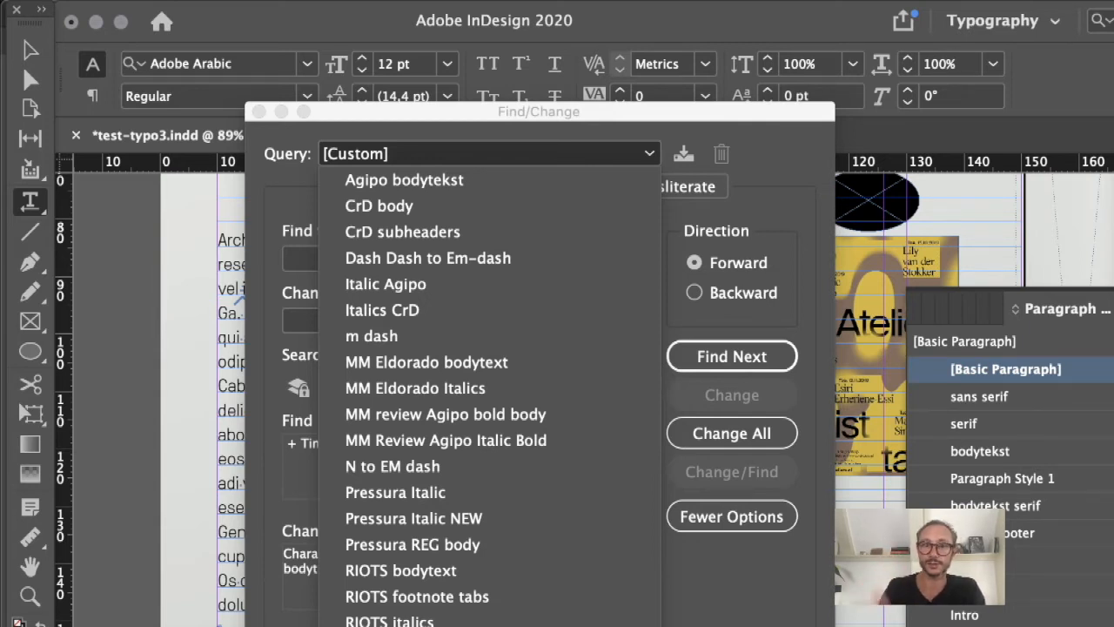
left_click(452, 623)
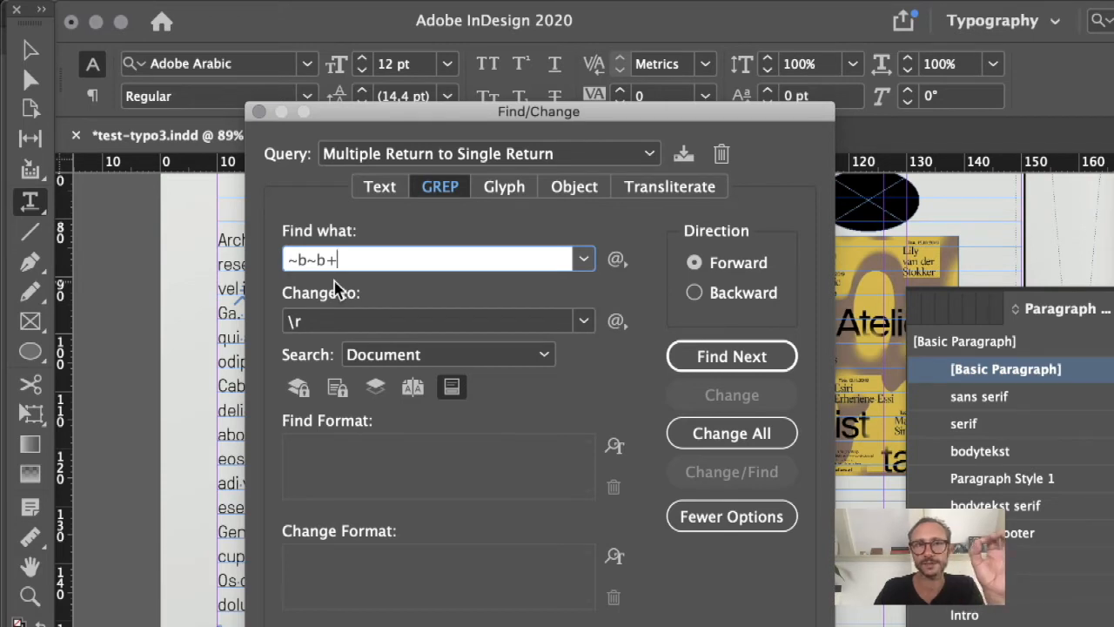
left_click(616, 260)
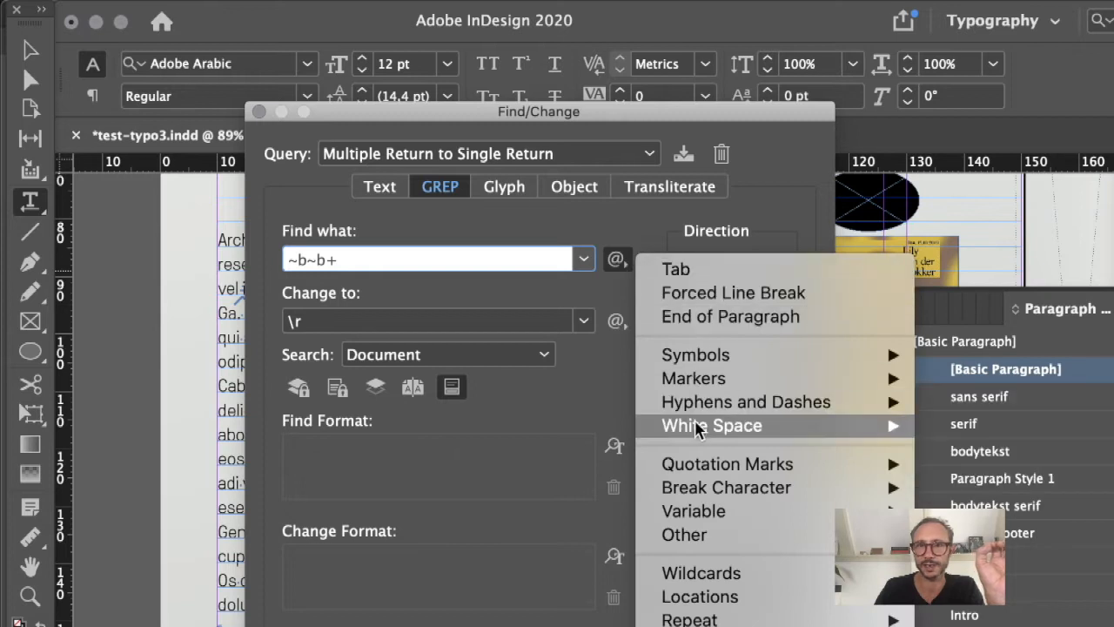
mouse_move(699, 492)
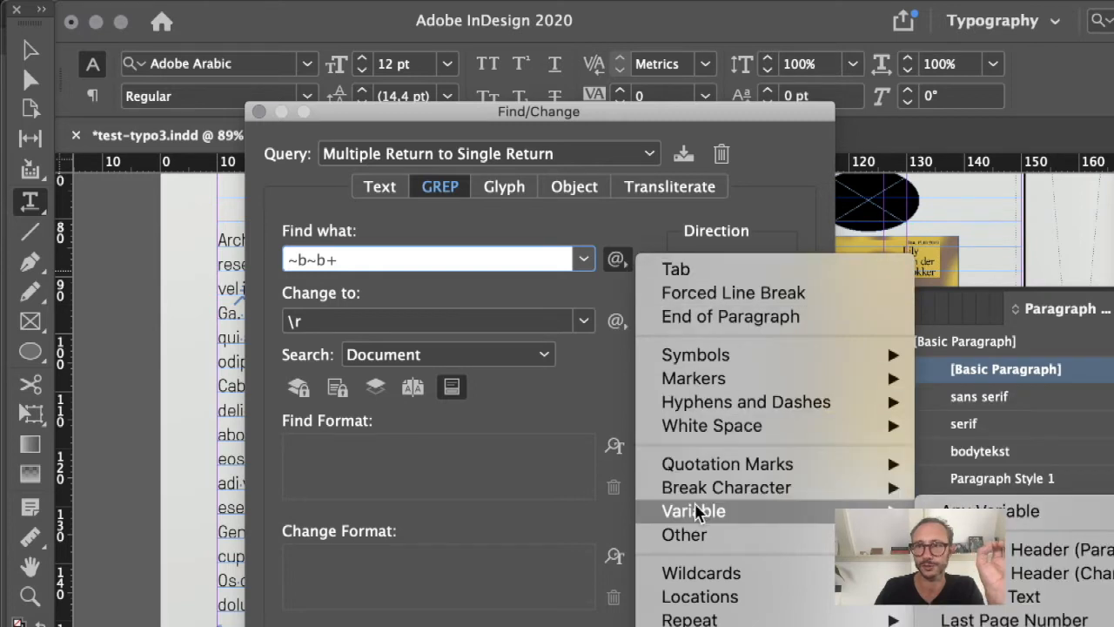
left_click(479, 236)
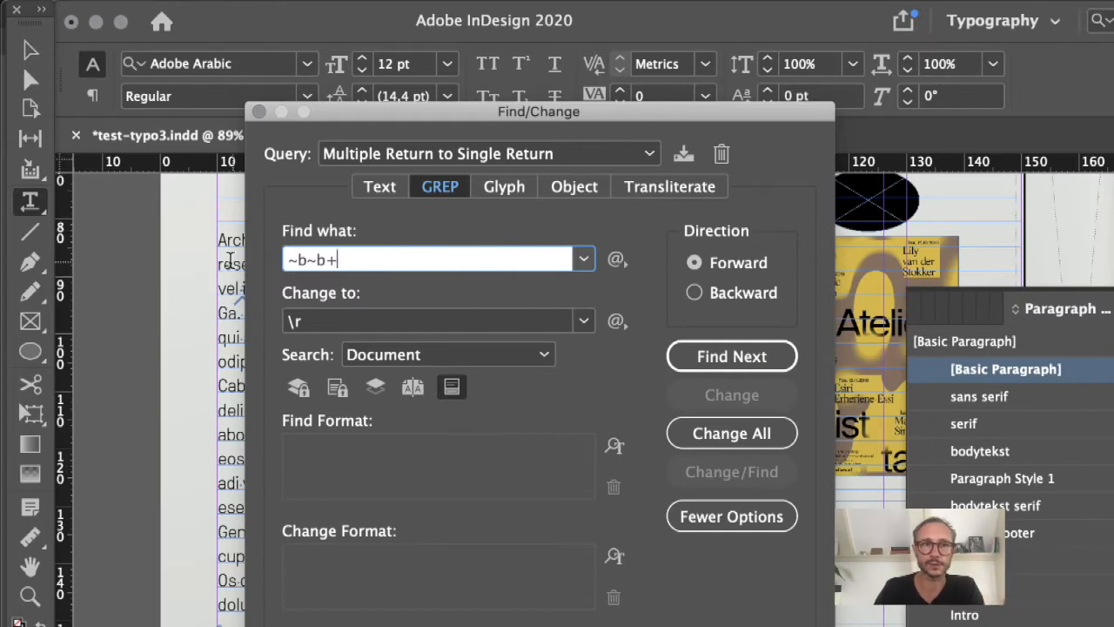
Keep the search scope at Document and replace all multiple returns with single returns
left_click(409, 355)
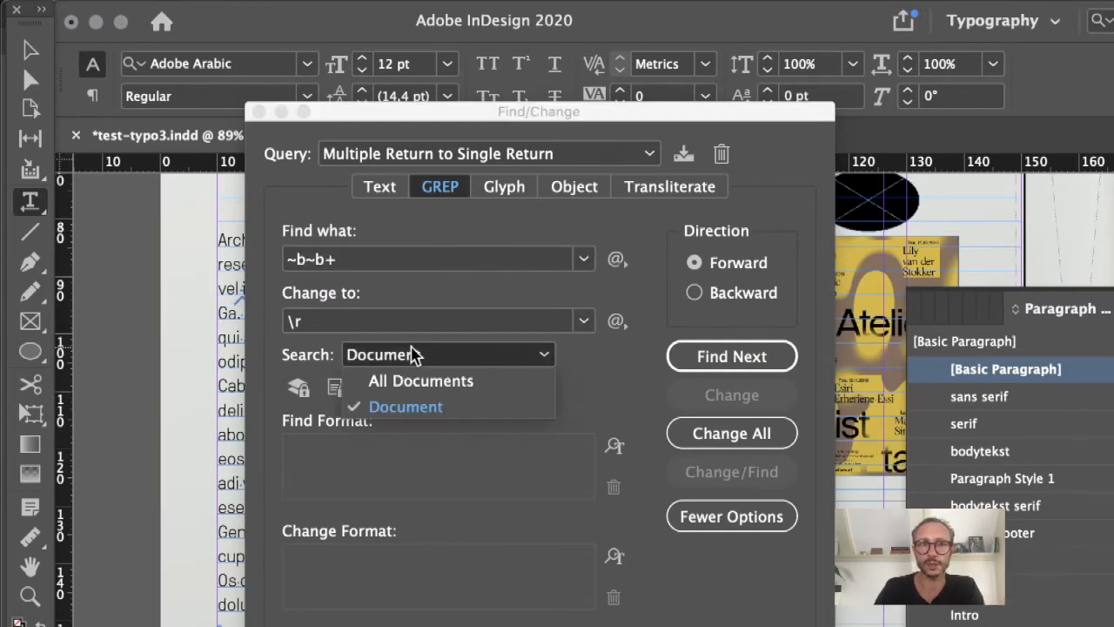
left_click(414, 354)
left_click(416, 356)
left_click(274, 351)
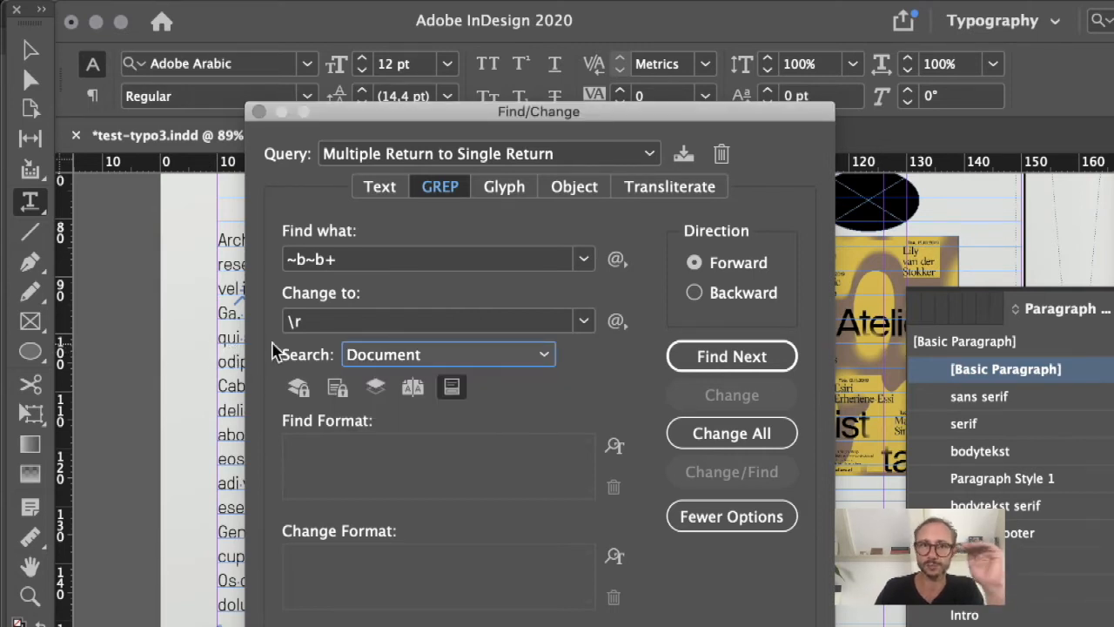
left_click(716, 434)
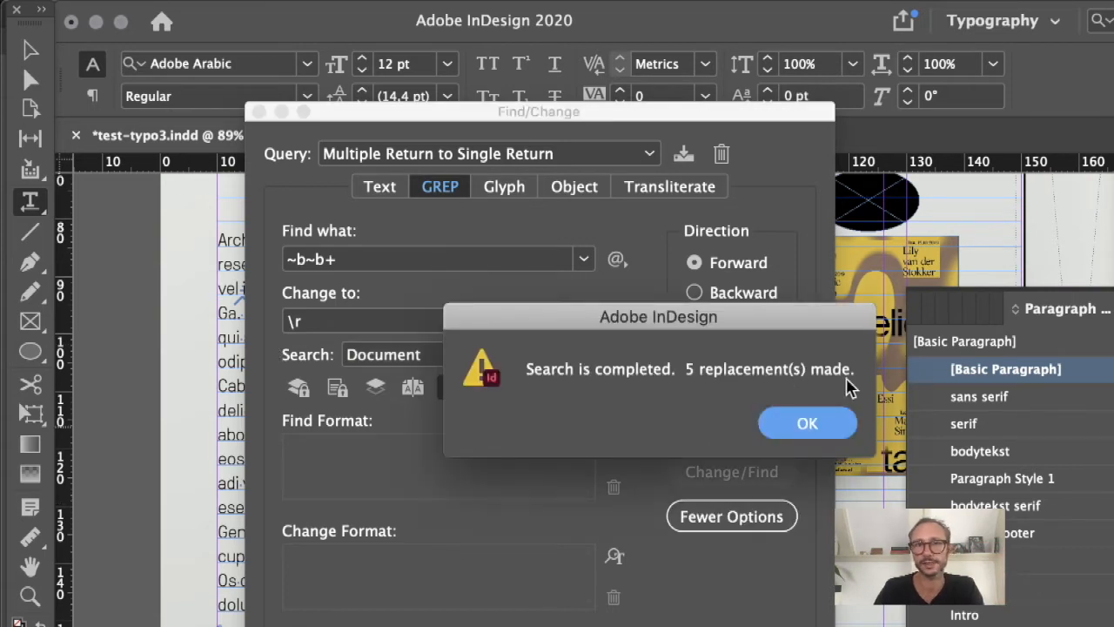
left_click(806, 423)
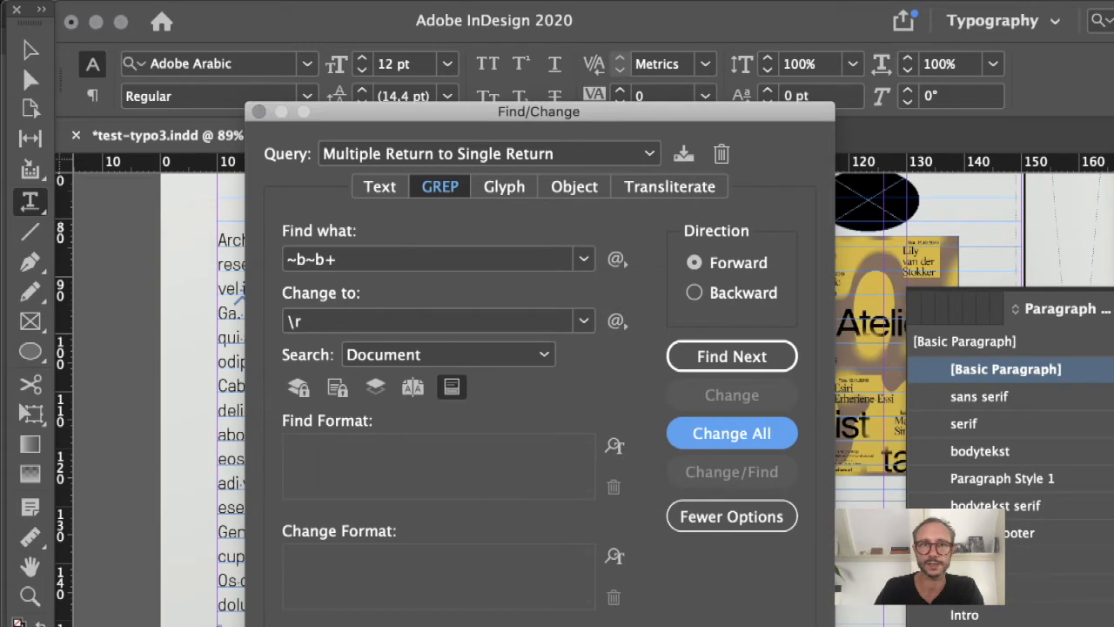
Open the list of saved Find/Change queries
left_click(599, 155)
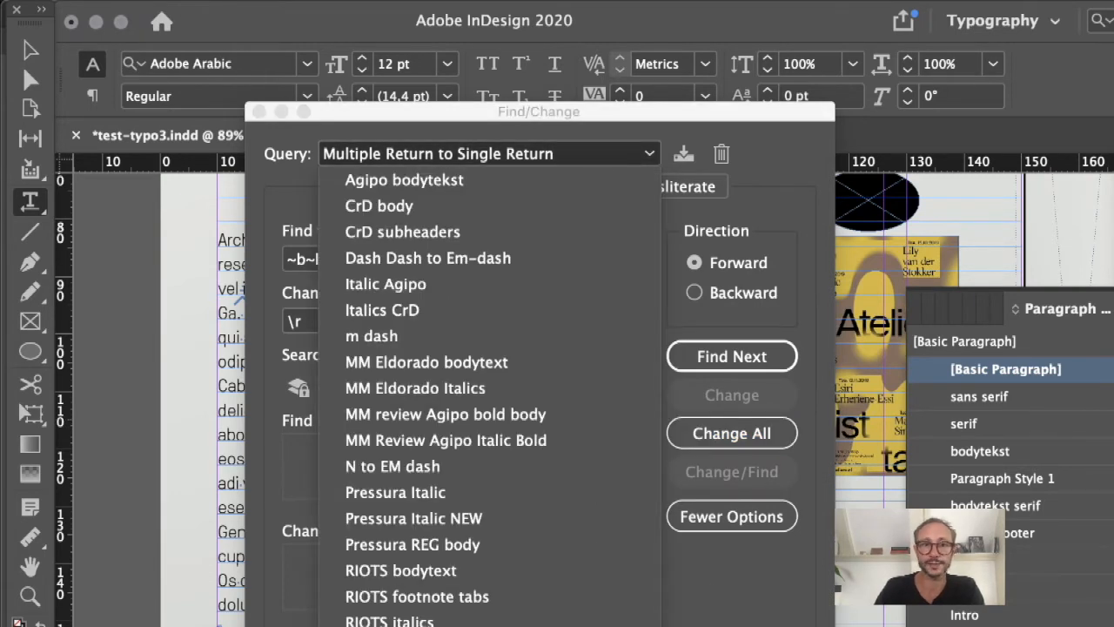
Load the Multiple Space to Single Space query and replace all its matches throughout the document
left_click(487, 623)
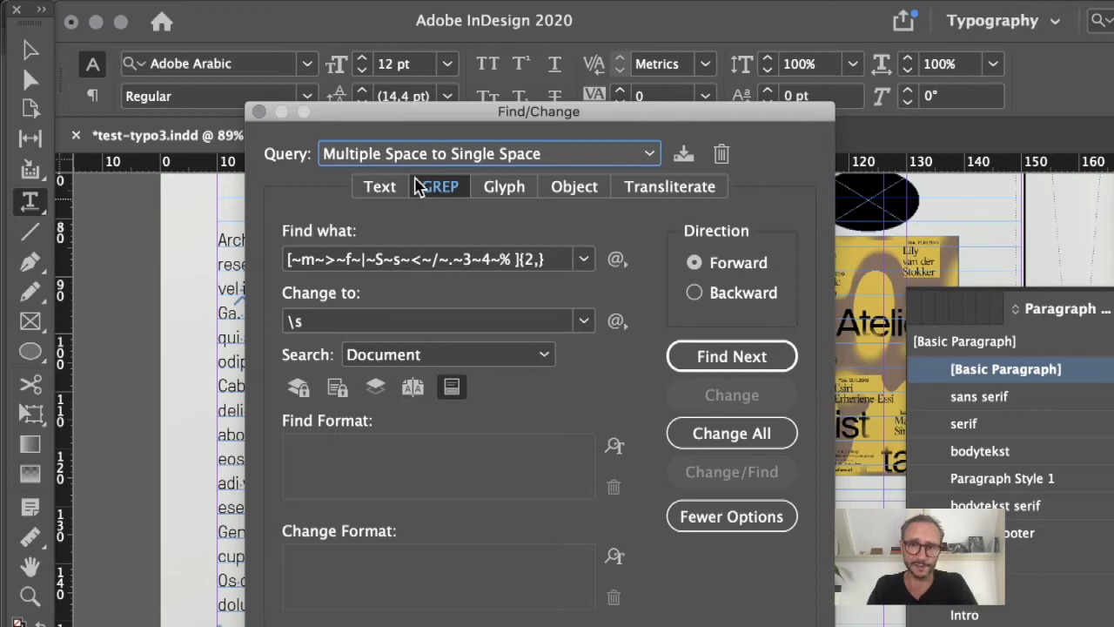
left_click_drag(414, 113, 376, 69)
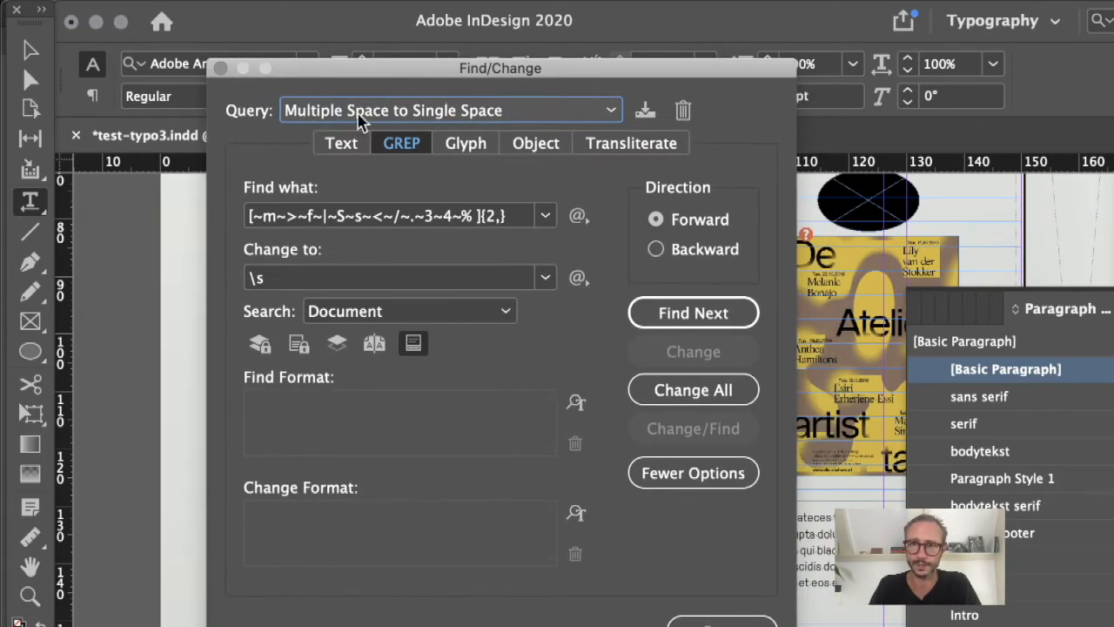
left_click(263, 217)
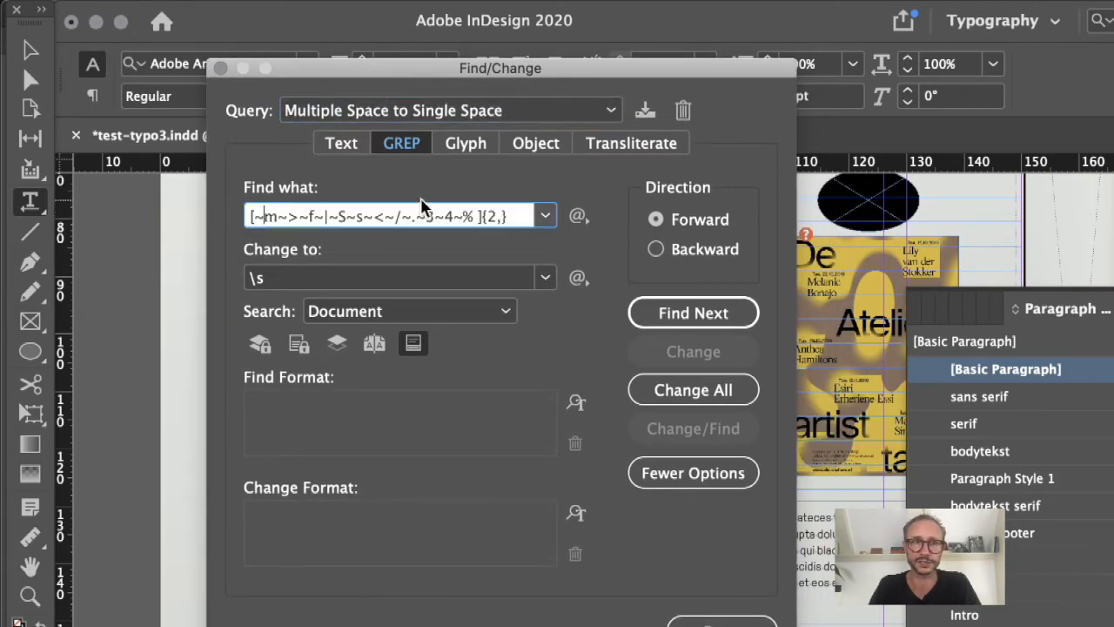
left_click_drag(523, 215, 232, 246)
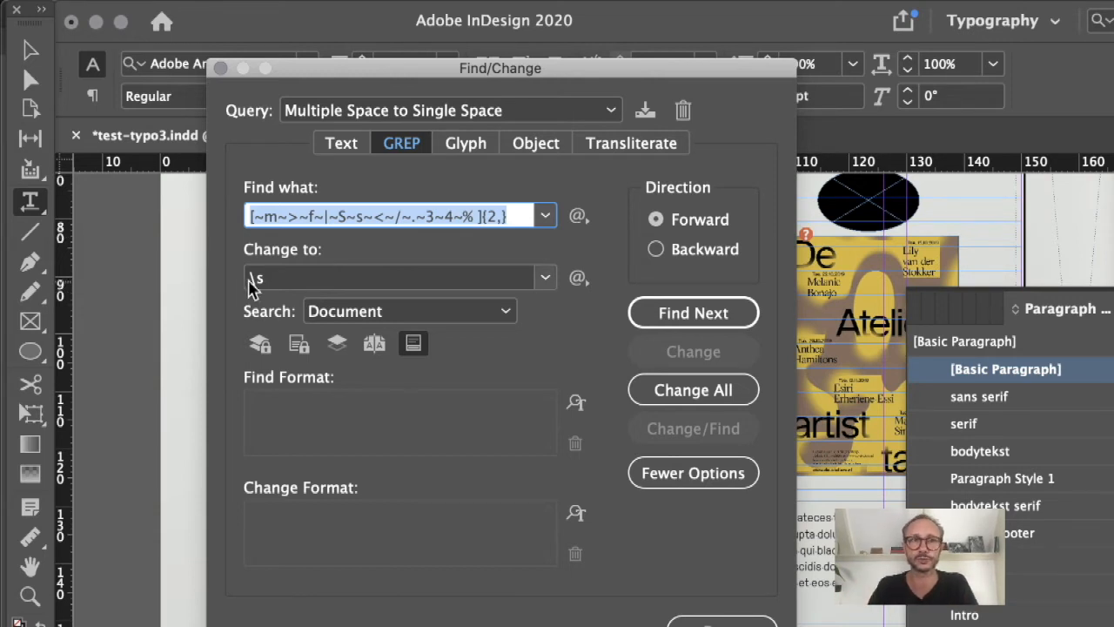
left_click(693, 392)
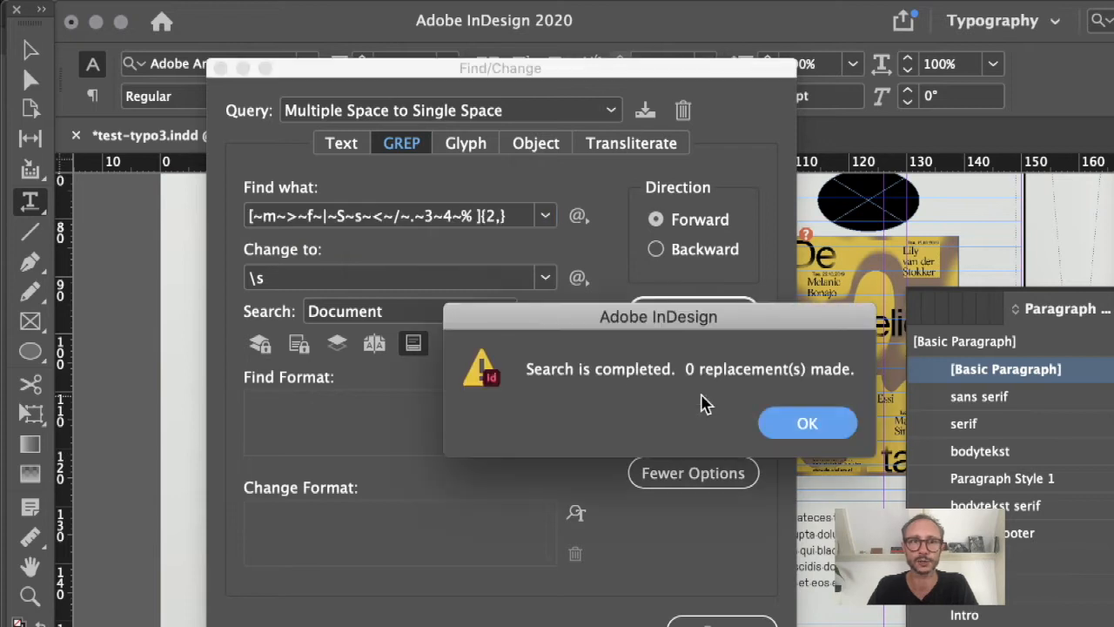
left_click(805, 422)
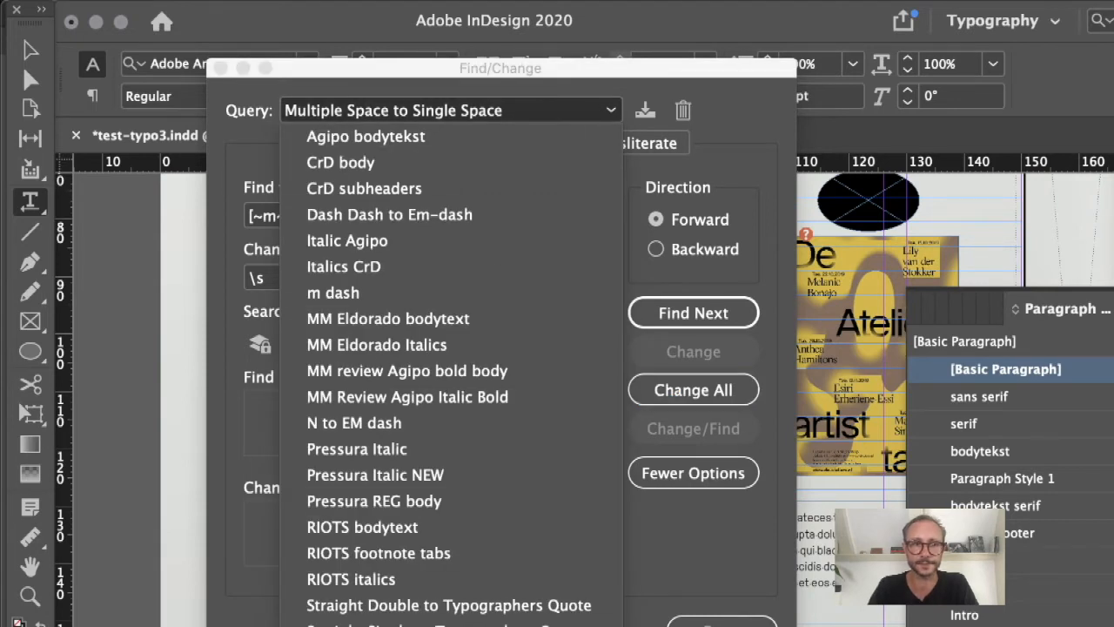
Load the Straight Double to Typographers Quote query to view its settings, and close Find/Change without running it
left_click(468, 607)
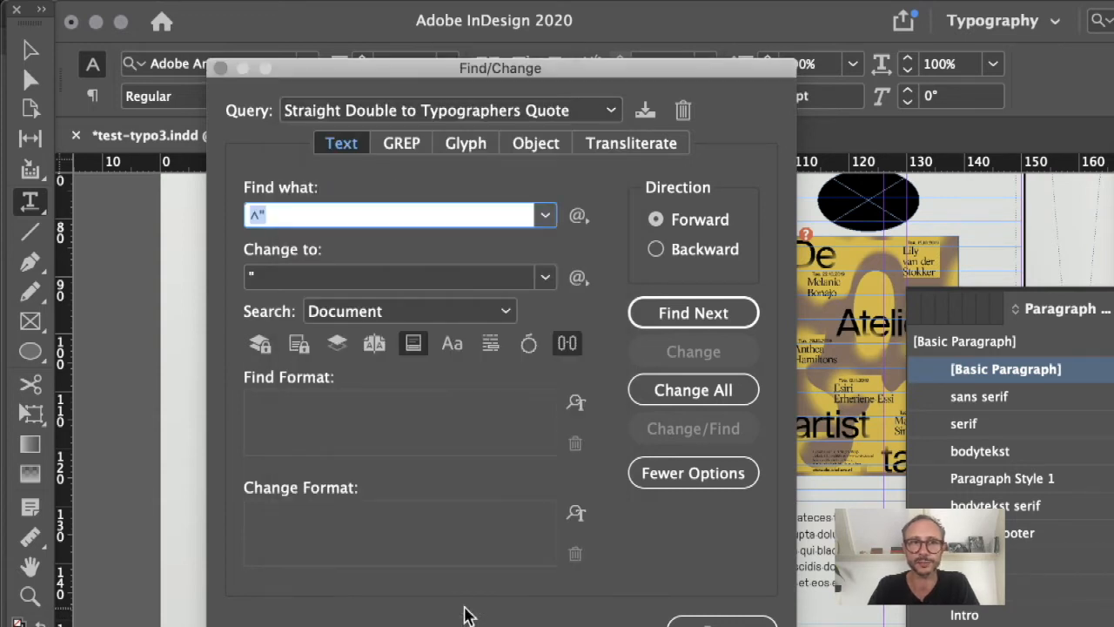
left_click(609, 111)
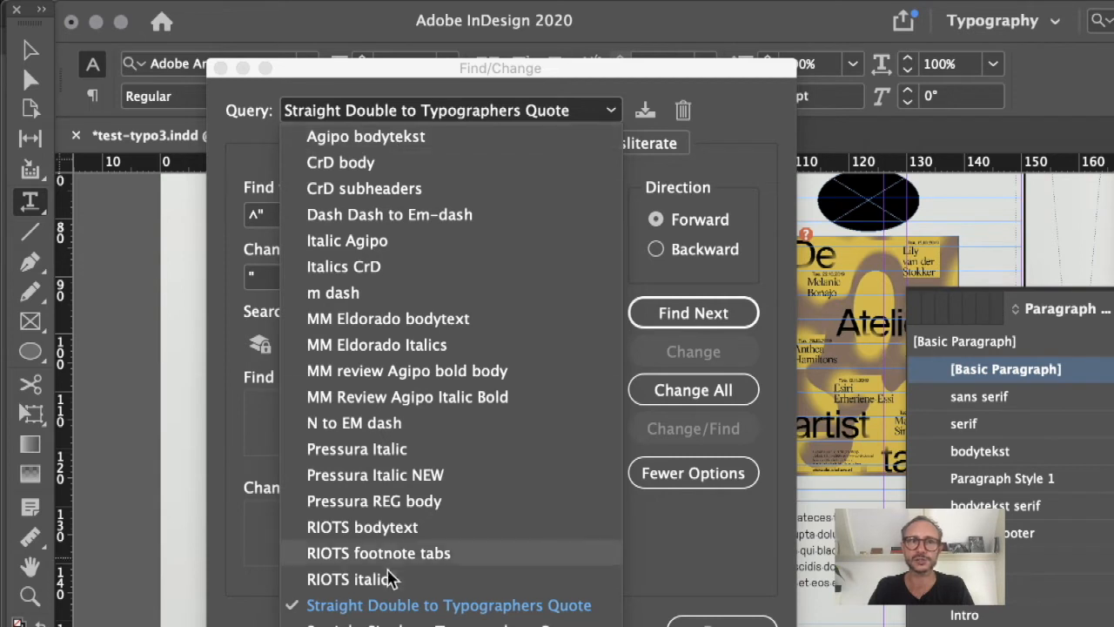
left_click(655, 575)
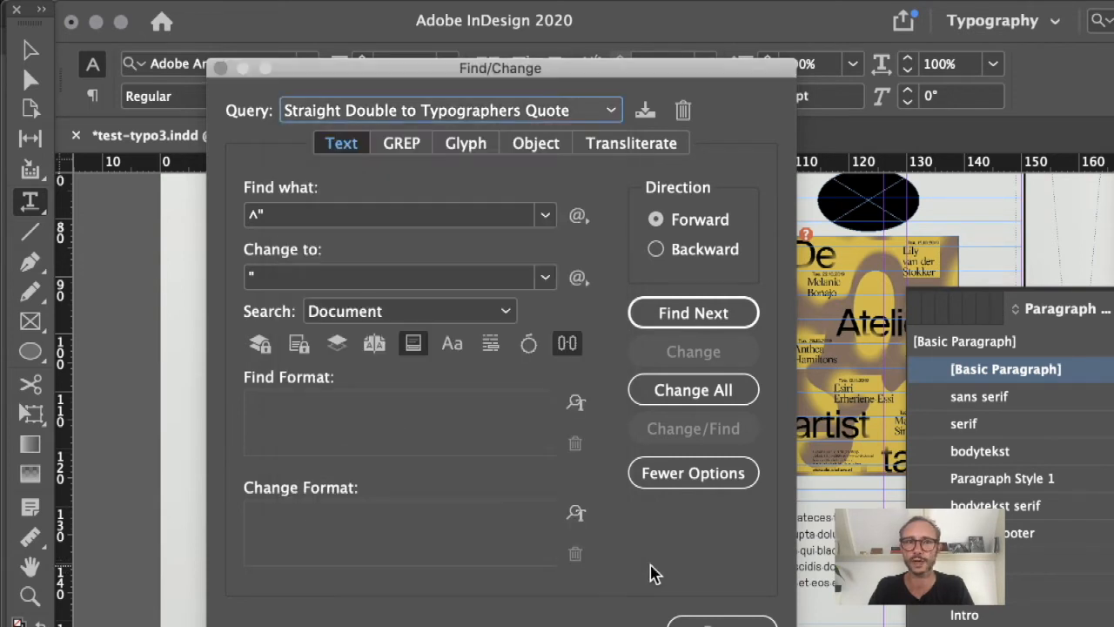
left_click(731, 614)
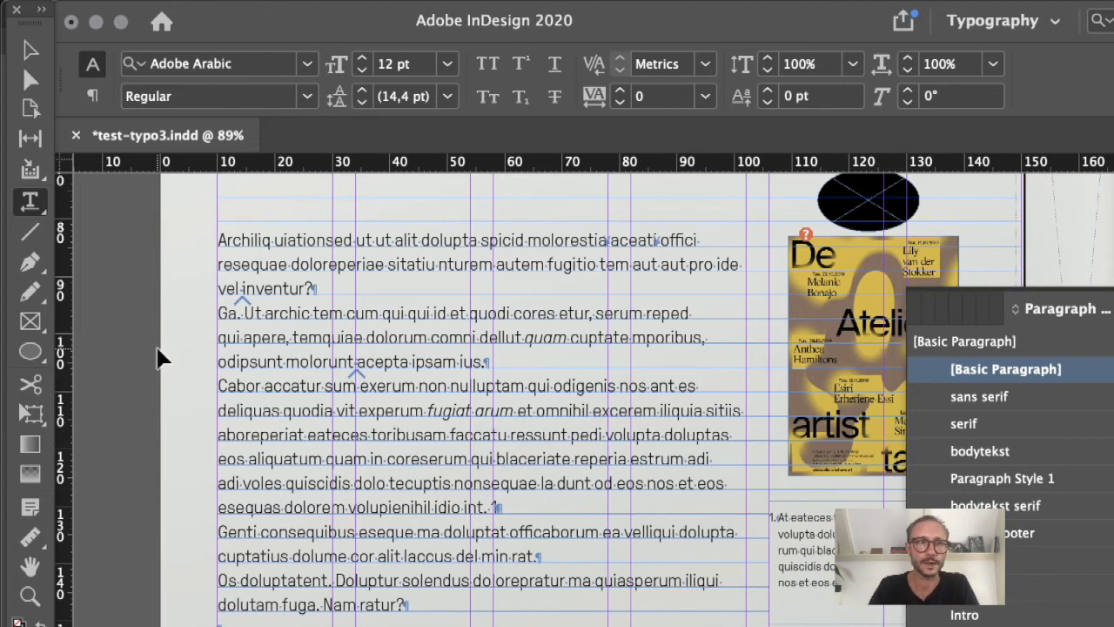
Save the test-typo3.indd document
key("super+s")
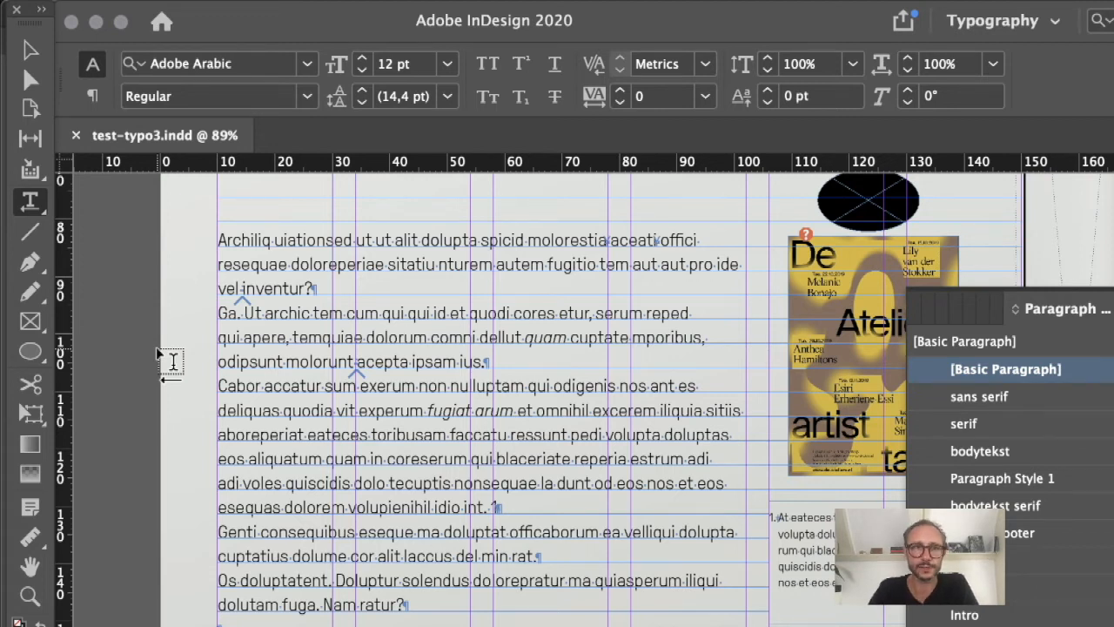
scroll(167, 349, "up", 3)
scroll(167, 348, "right", 2)
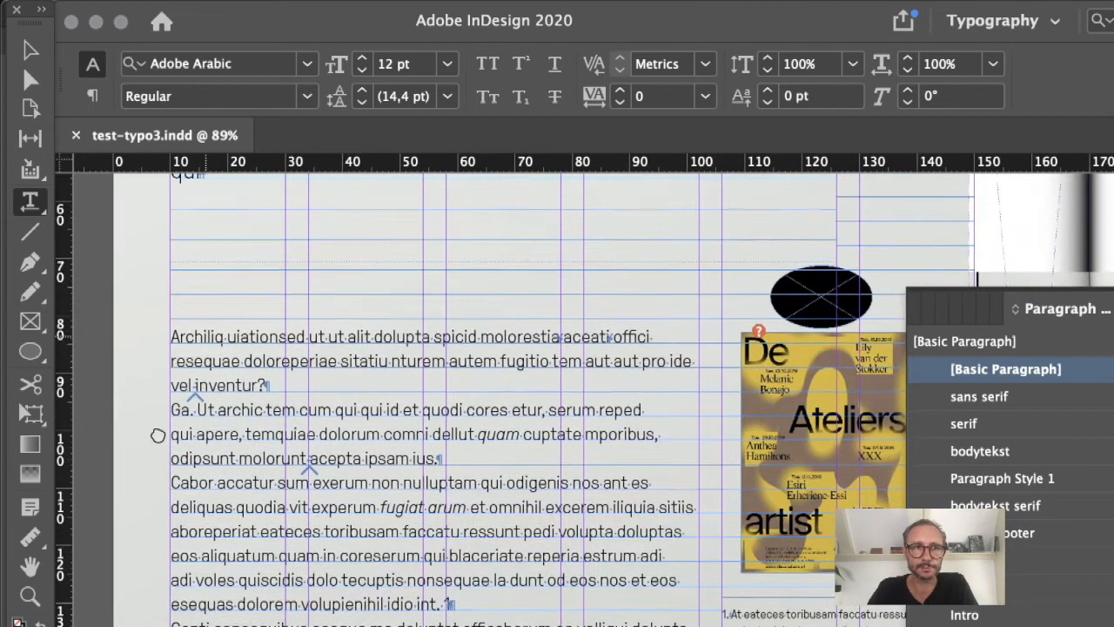
left_click_drag(301, 185, 304, 288)
scroll(305, 282, "up", 5)
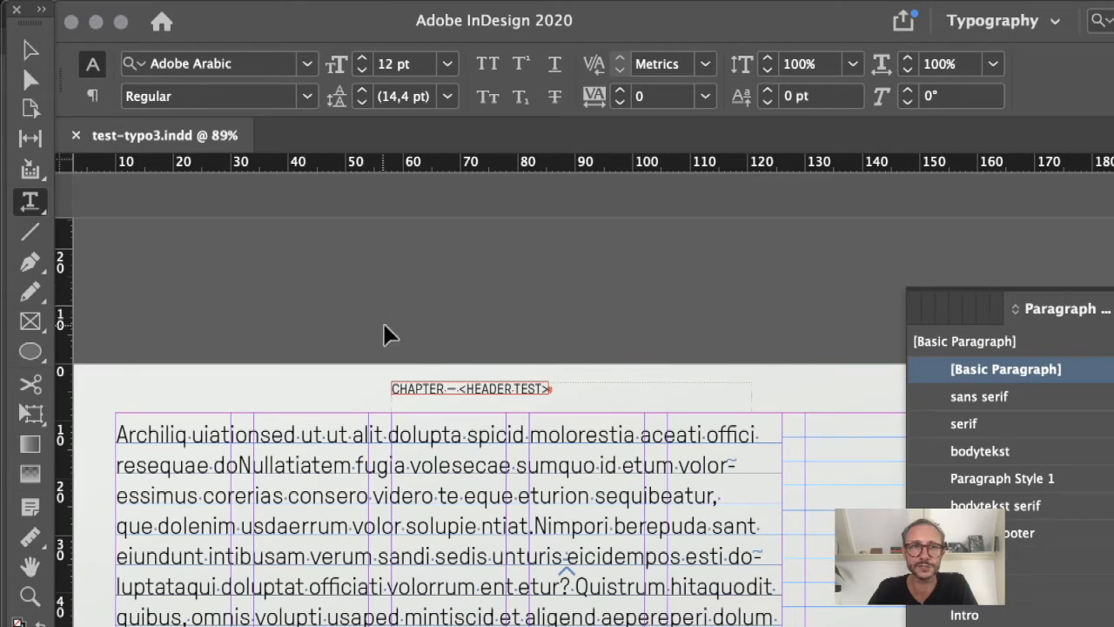
left_click_drag(383, 343, 429, 229)
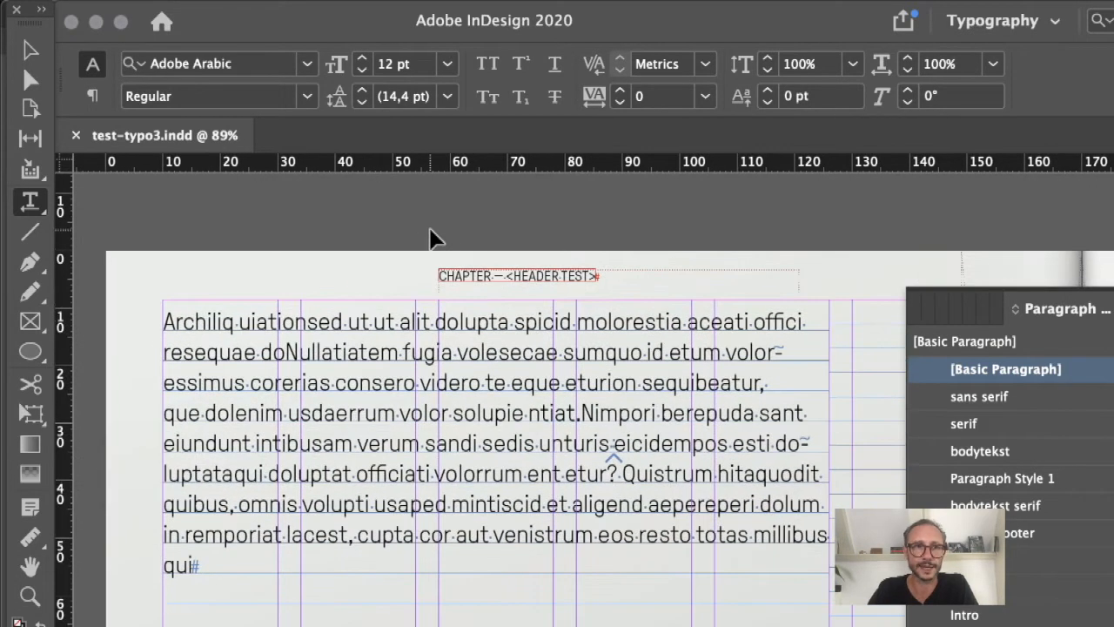
Switch to the web browser, search for "grep indesign" and open the GREP resources page on InDesignSecrets
key("super+Tab")
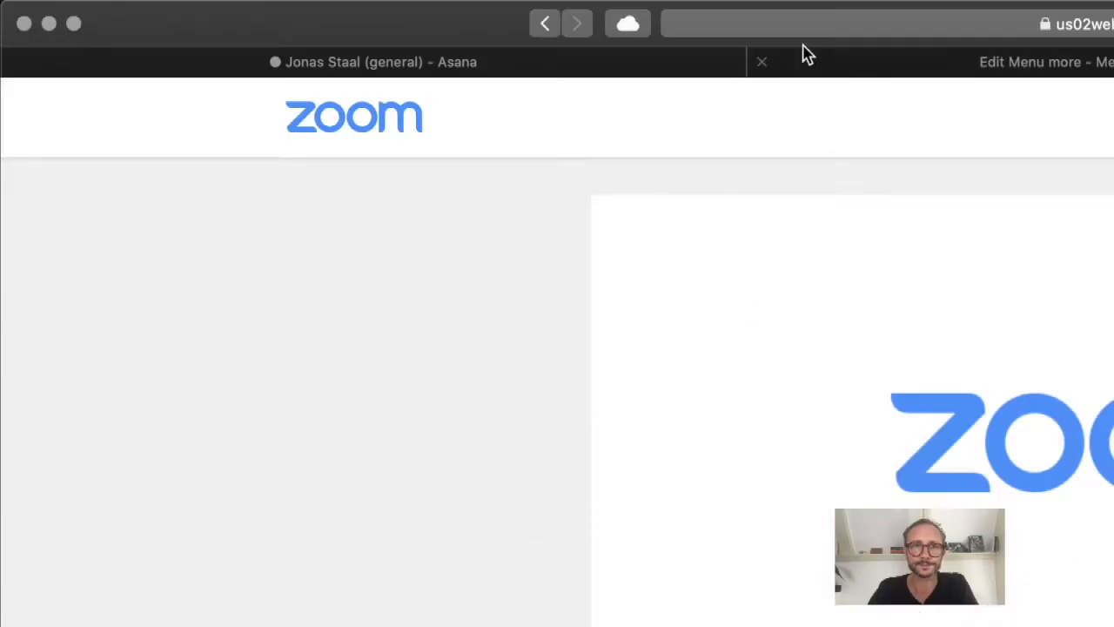
left_click(799, 24)
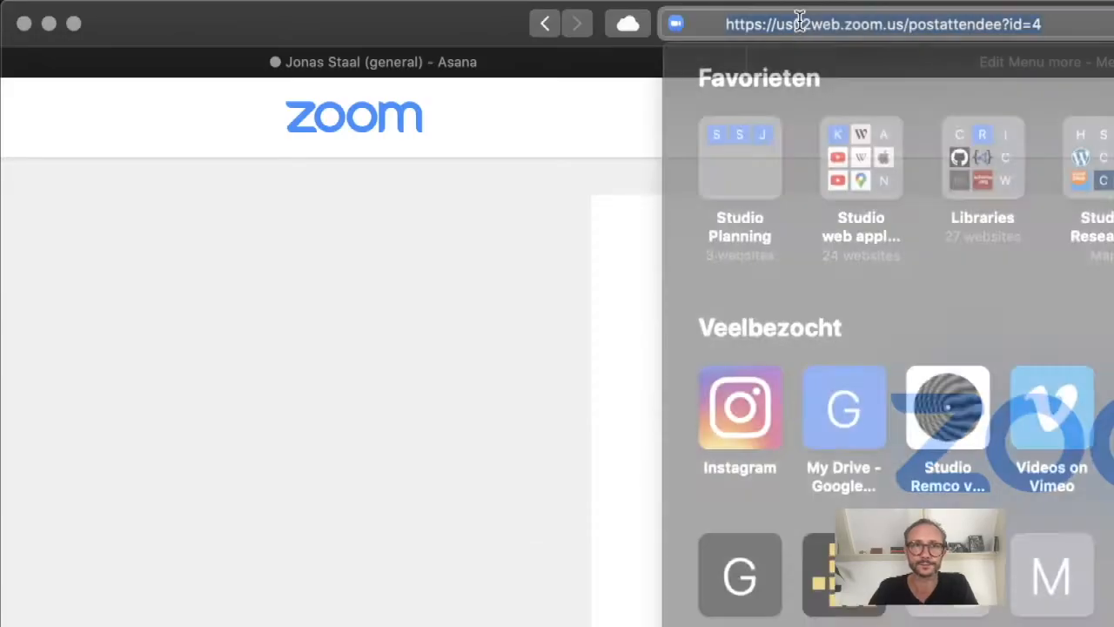
type("grep")
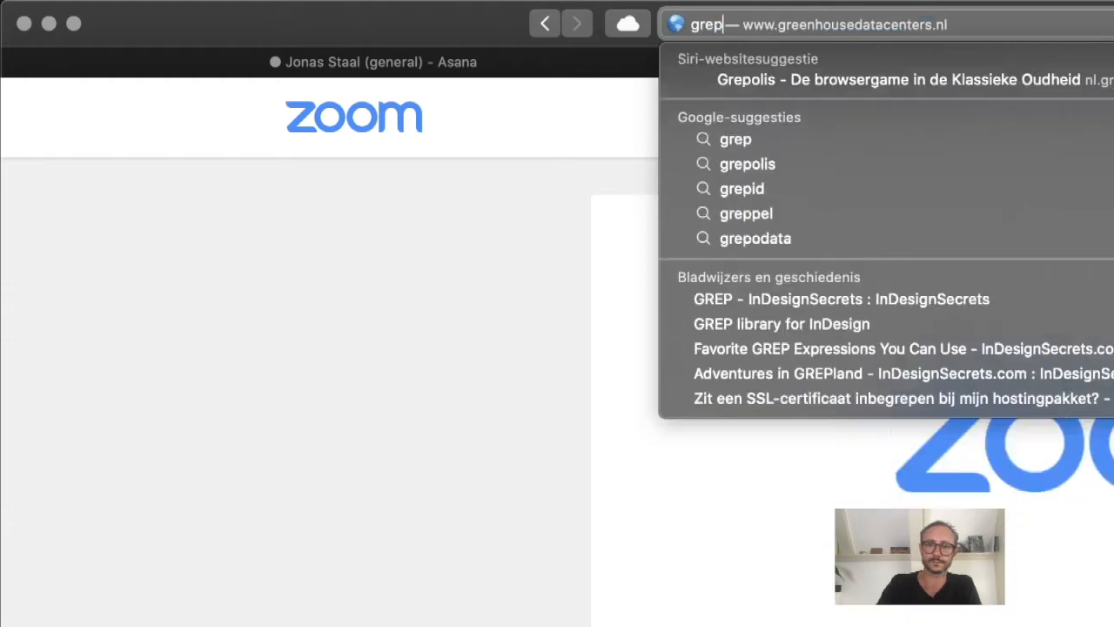
type(" indes")
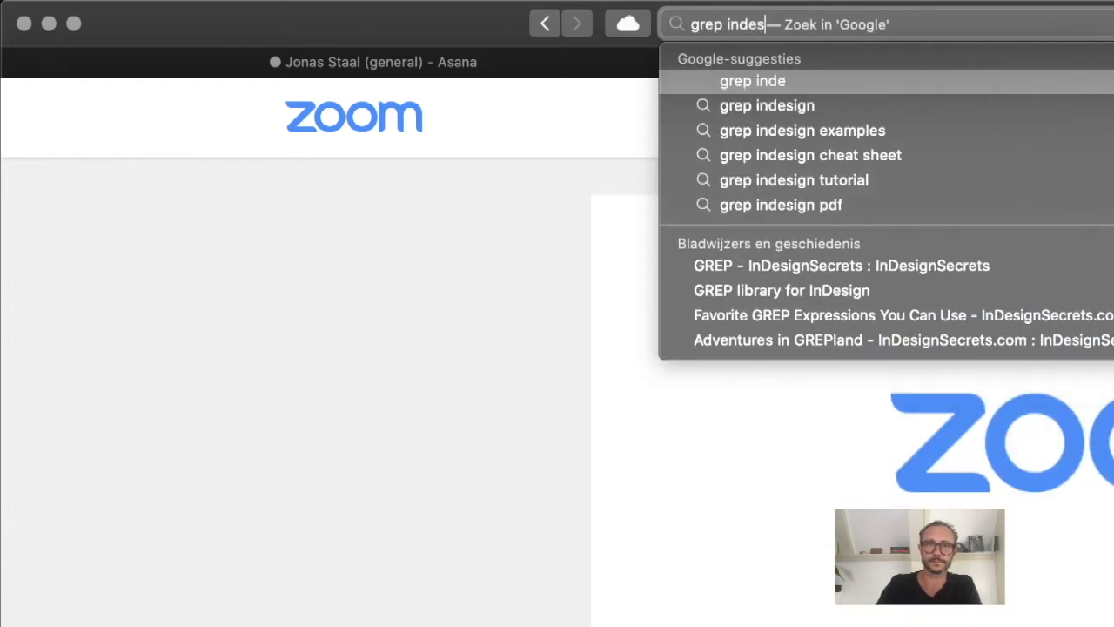
type("ign")
key("Return")
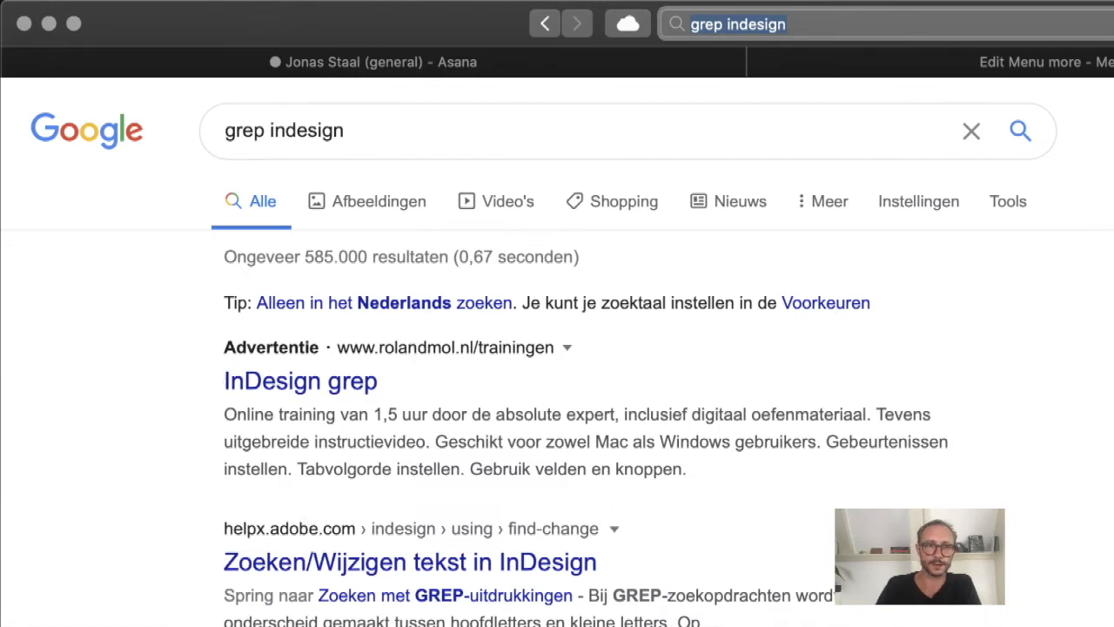
left_click(550, 619)
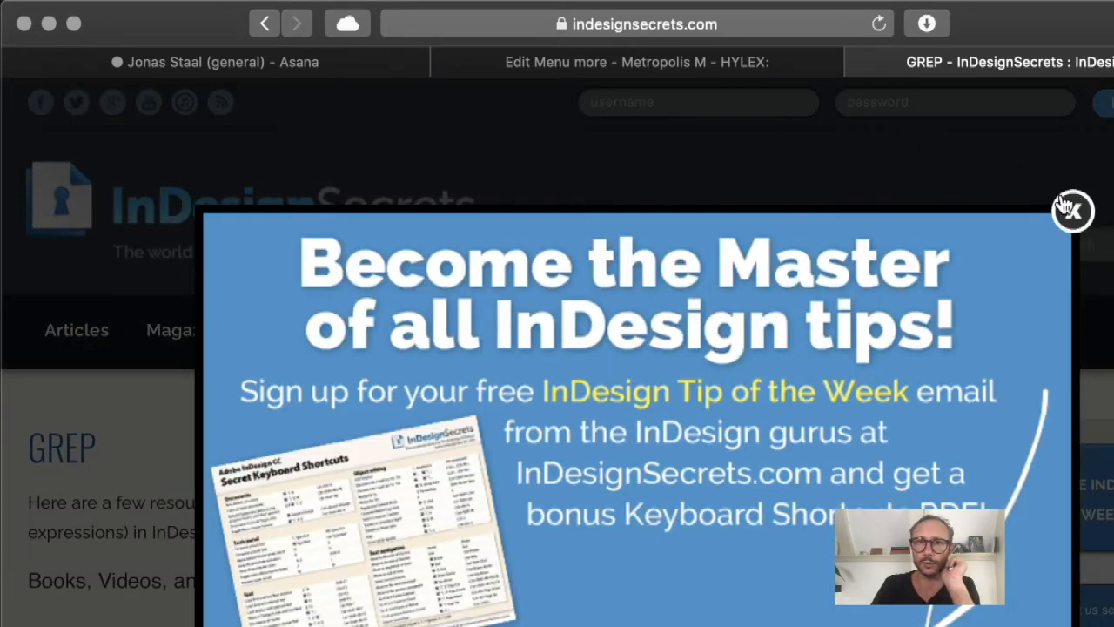
left_click(1072, 211)
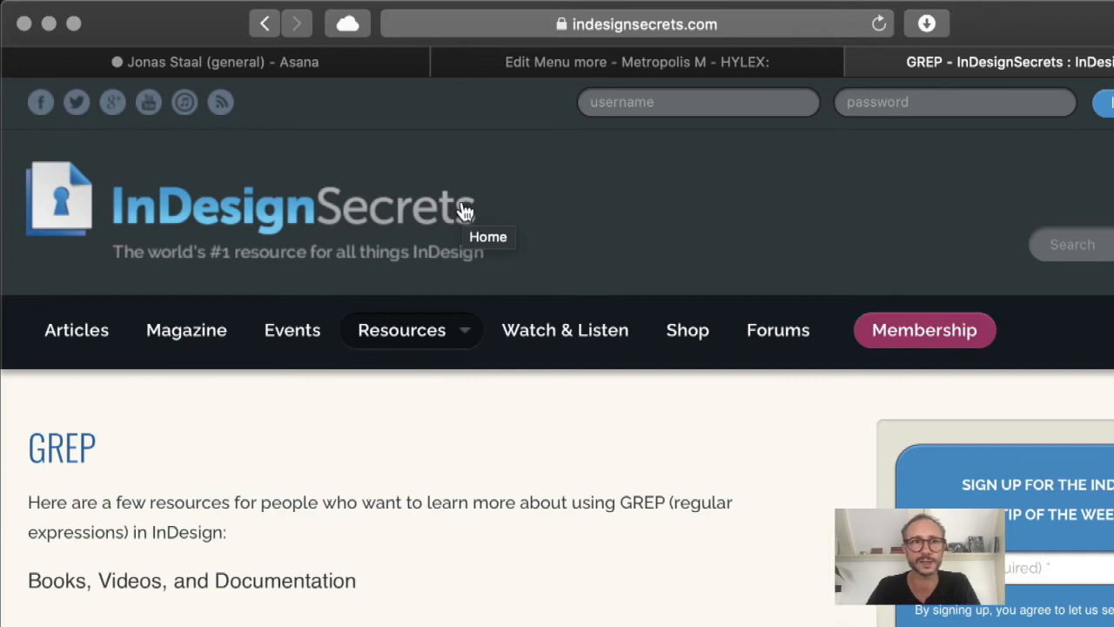
Switch back to InDesign and open the options of the bodytekst paragraph style
key("super+Tab")
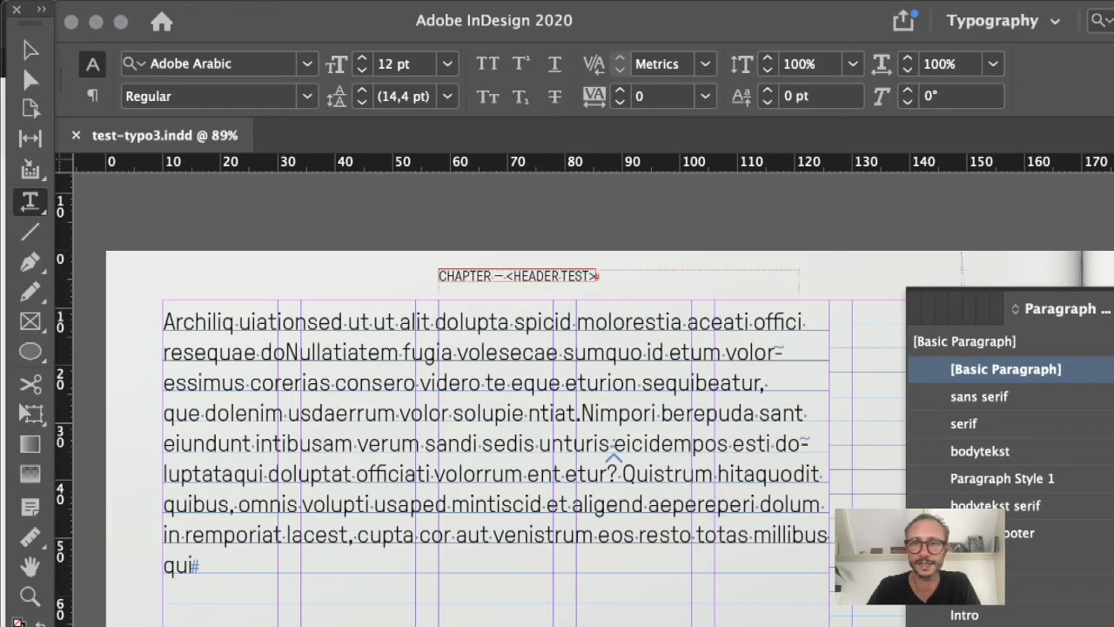
left_click(683, 470)
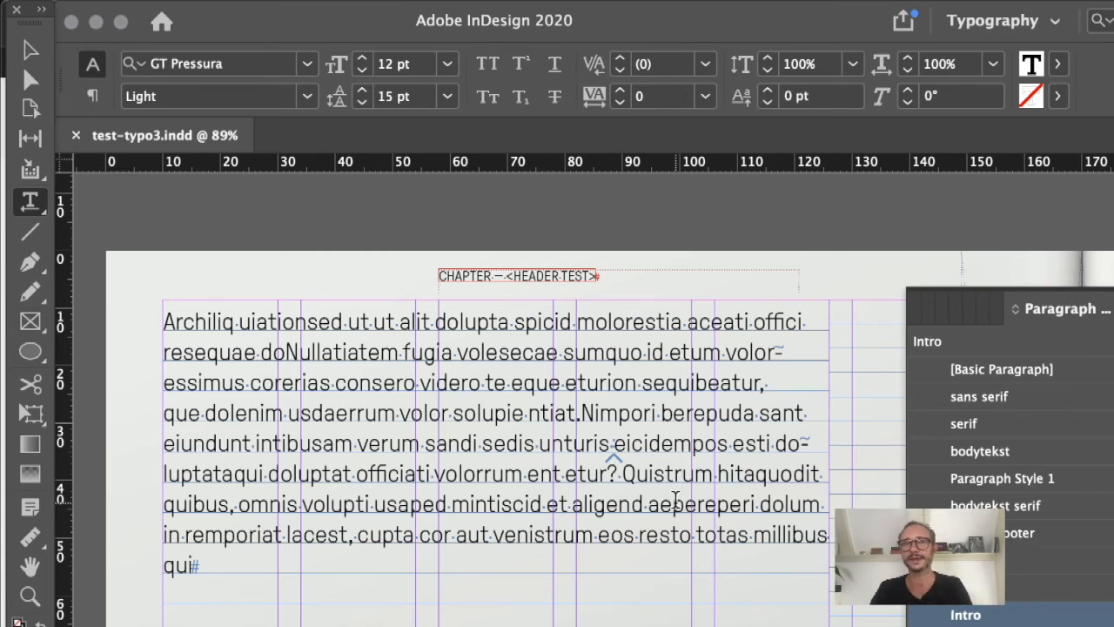
left_click(318, 269)
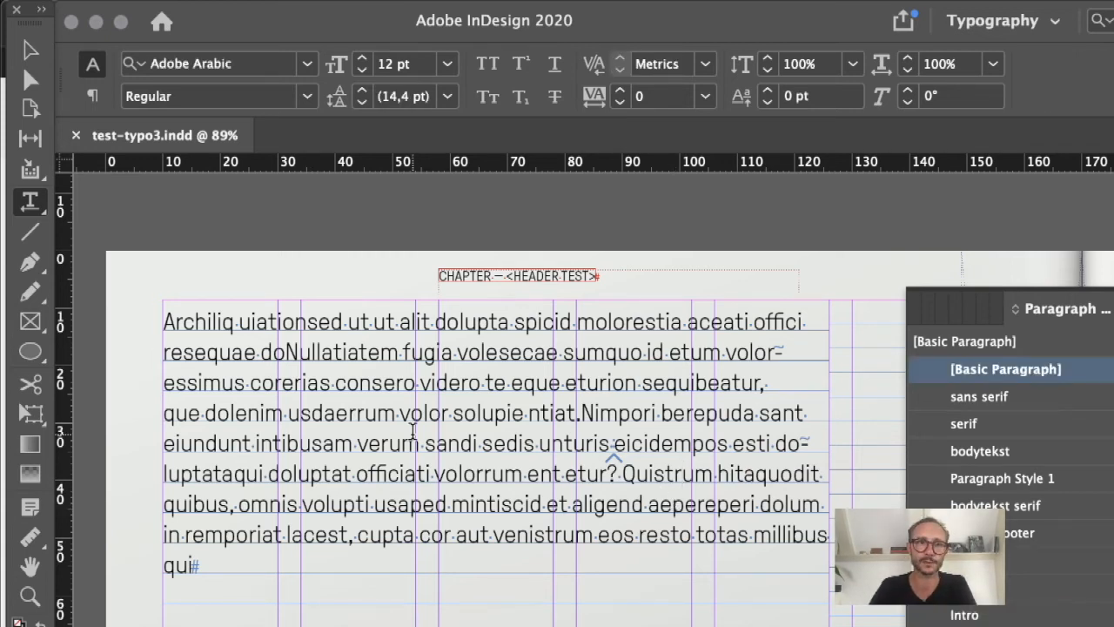
scroll(412, 430, "down", 10)
left_click(1067, 453)
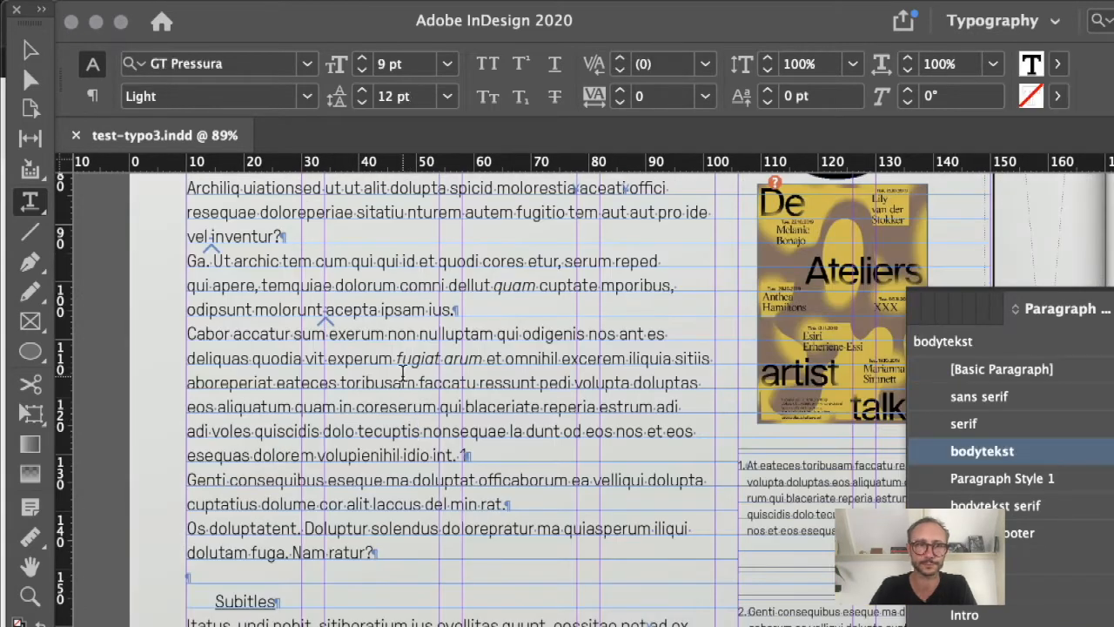
double_click(1070, 461)
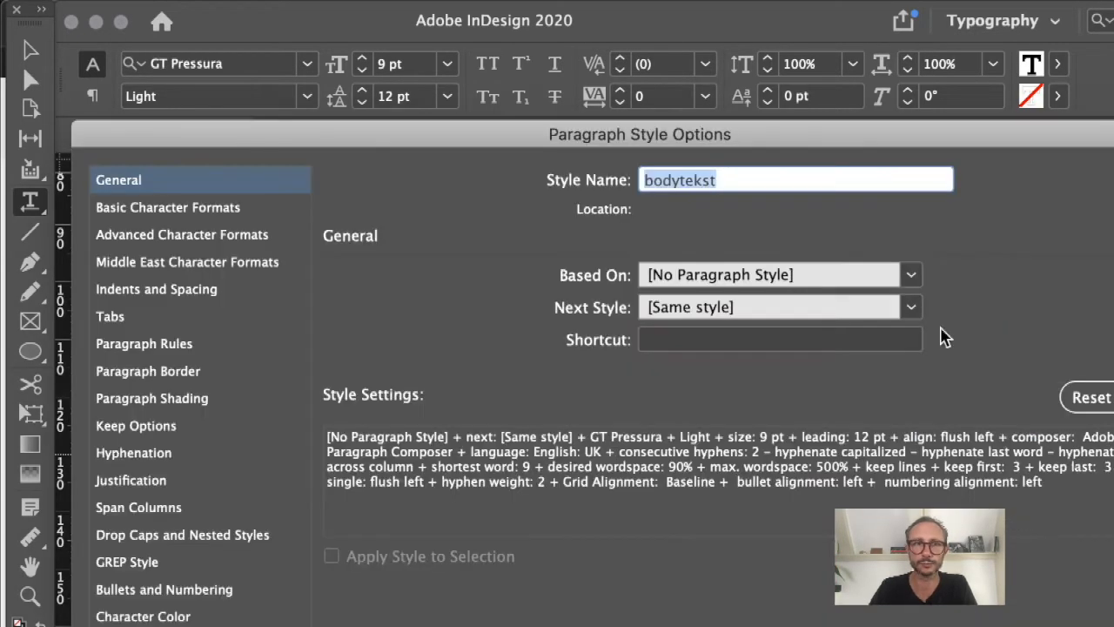
left_click_drag(507, 137, 478, 65)
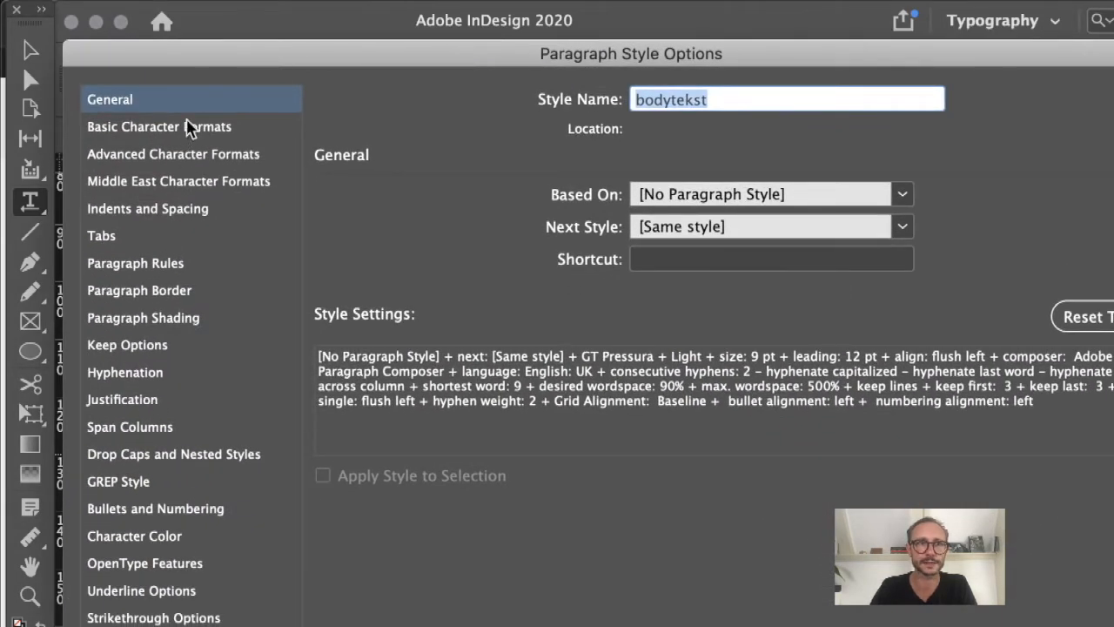
left_click_drag(195, 45, 196, 5)
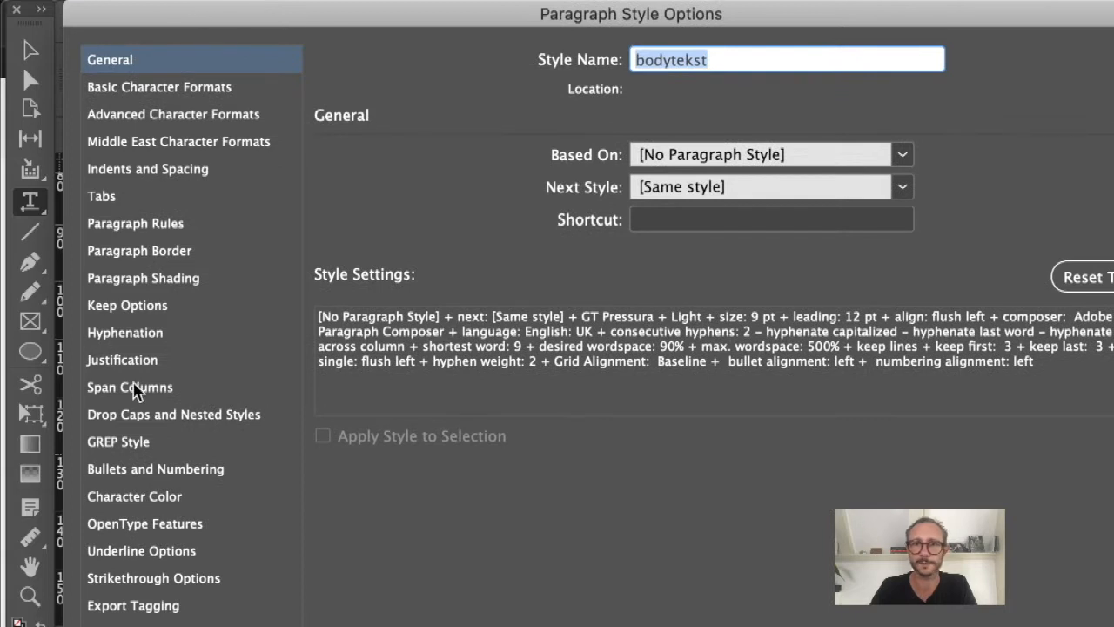
Add a new GREP style to the bodytekst paragraph style and view the character styles it can apply
left_click(128, 448)
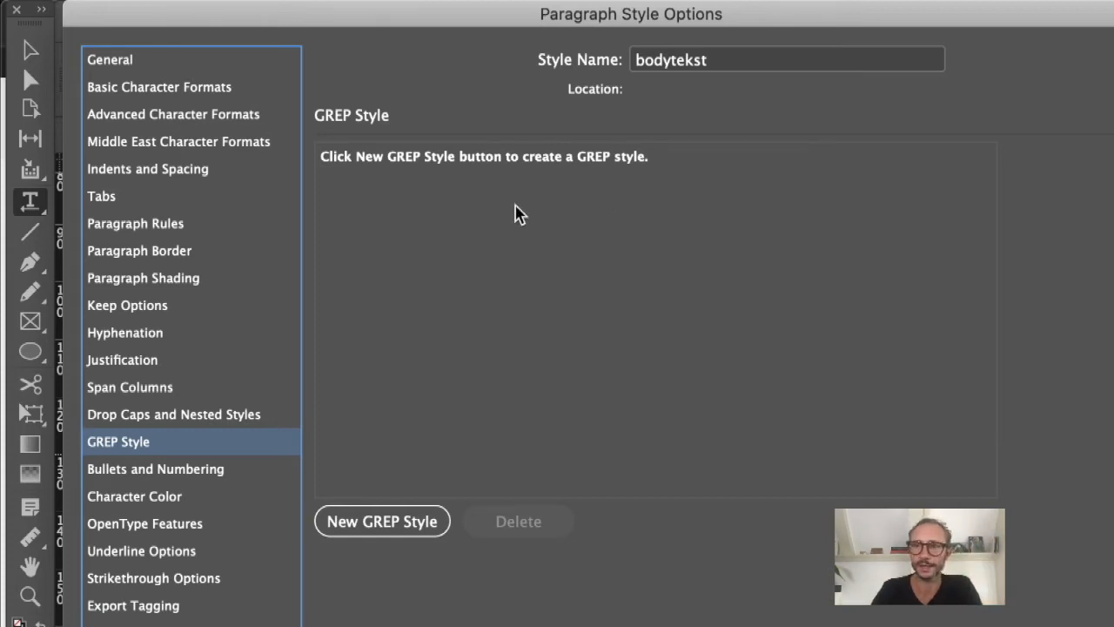
left_click(378, 526)
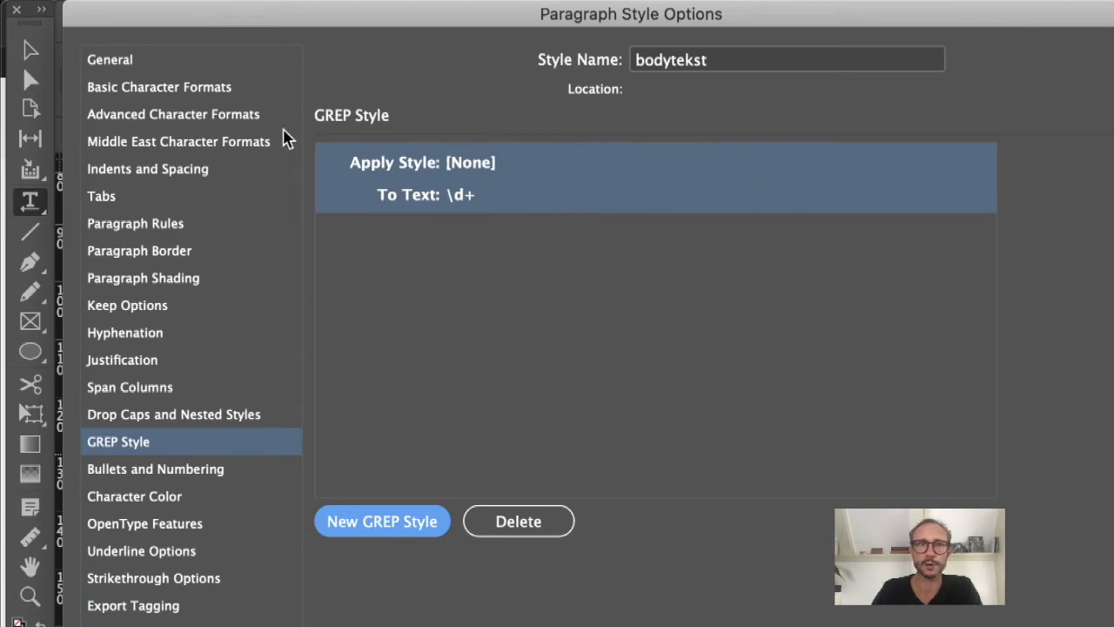
left_click(493, 165)
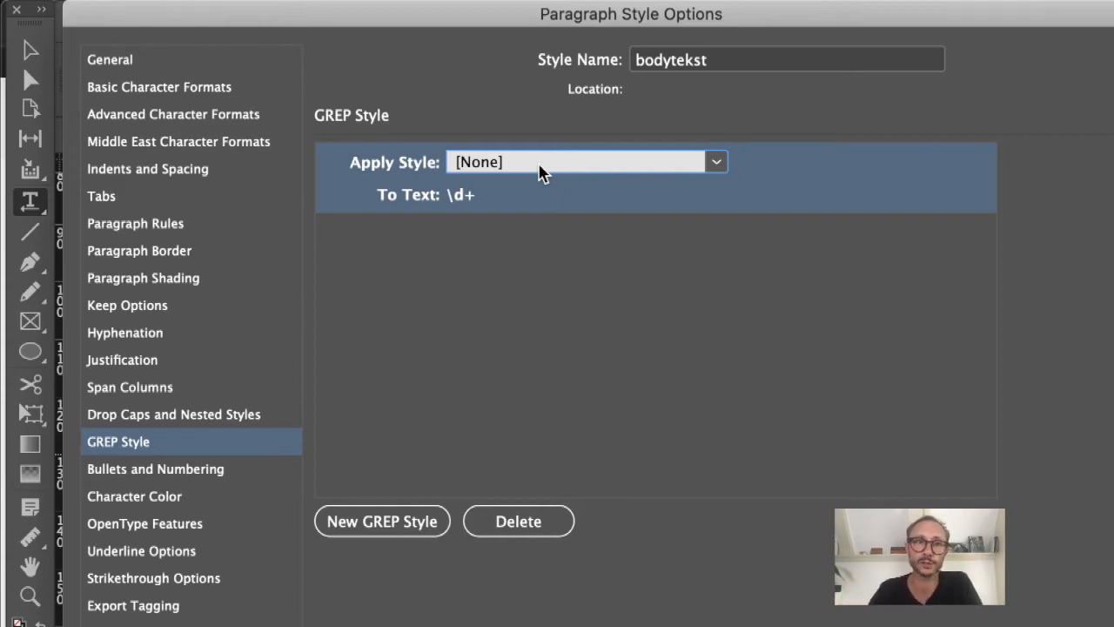
left_click(716, 163)
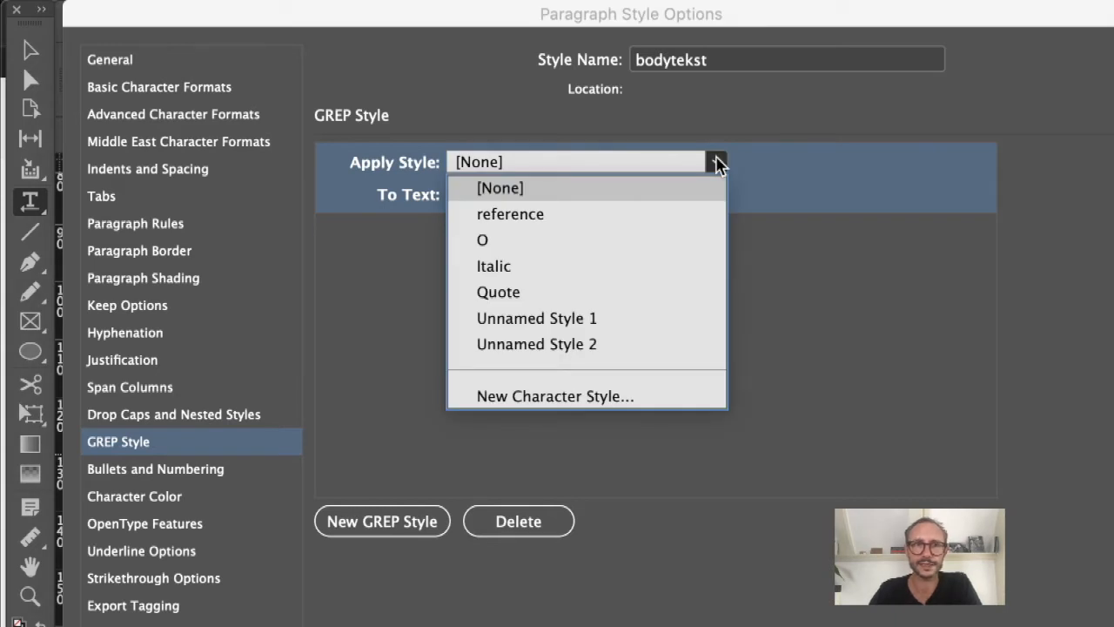
left_click(710, 126)
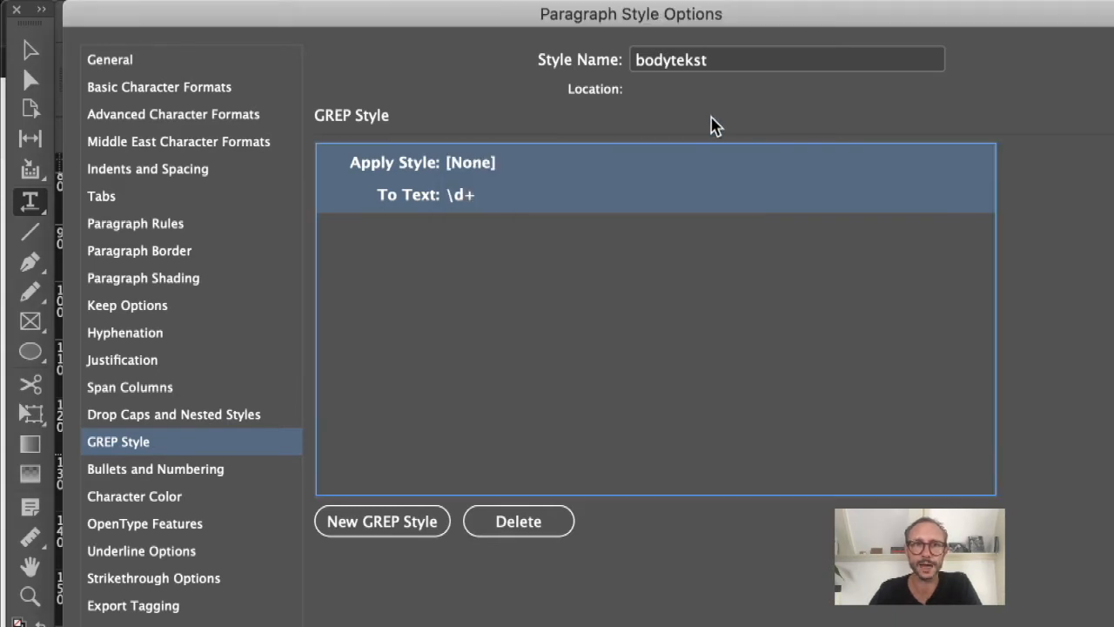
Create a new character style for the GREP style to apply and name it "GREP character style 1"
left_click(472, 171)
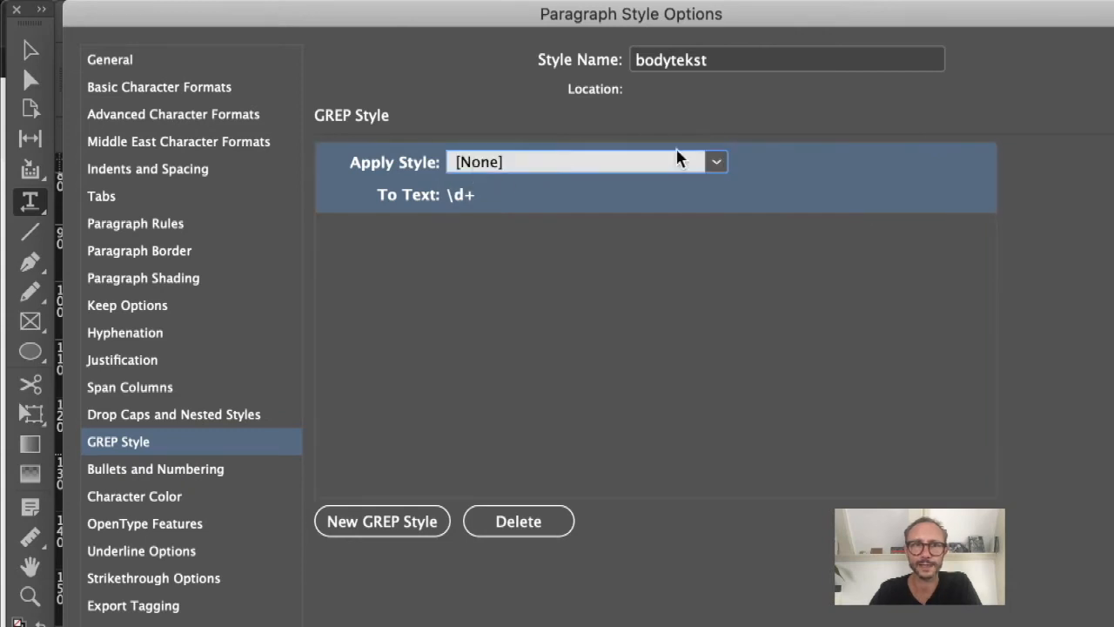
left_click(716, 163)
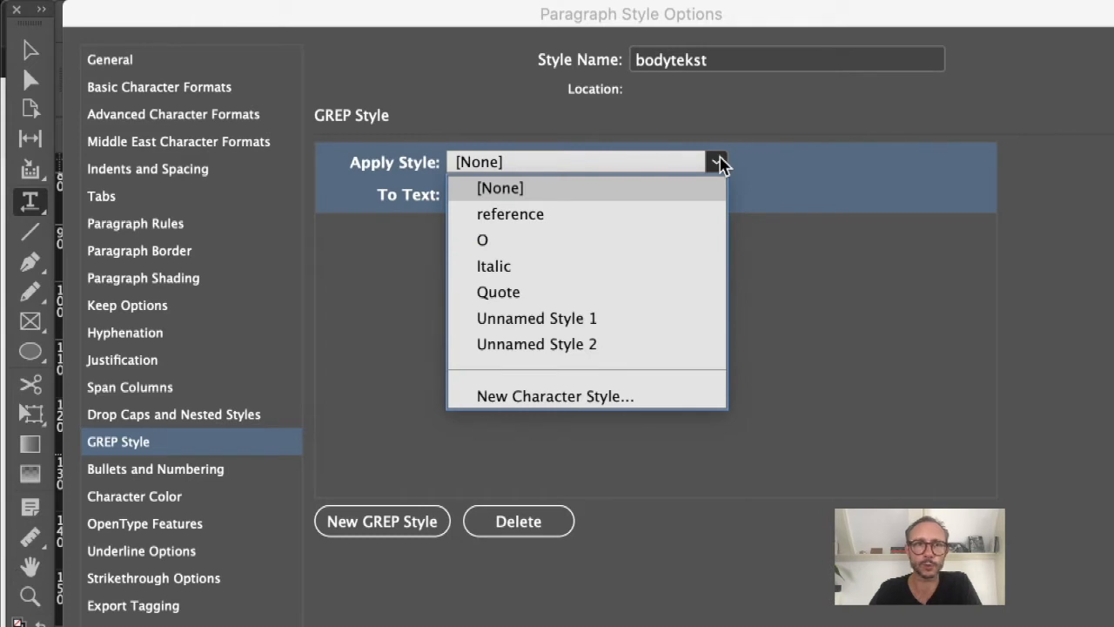
left_click(539, 398)
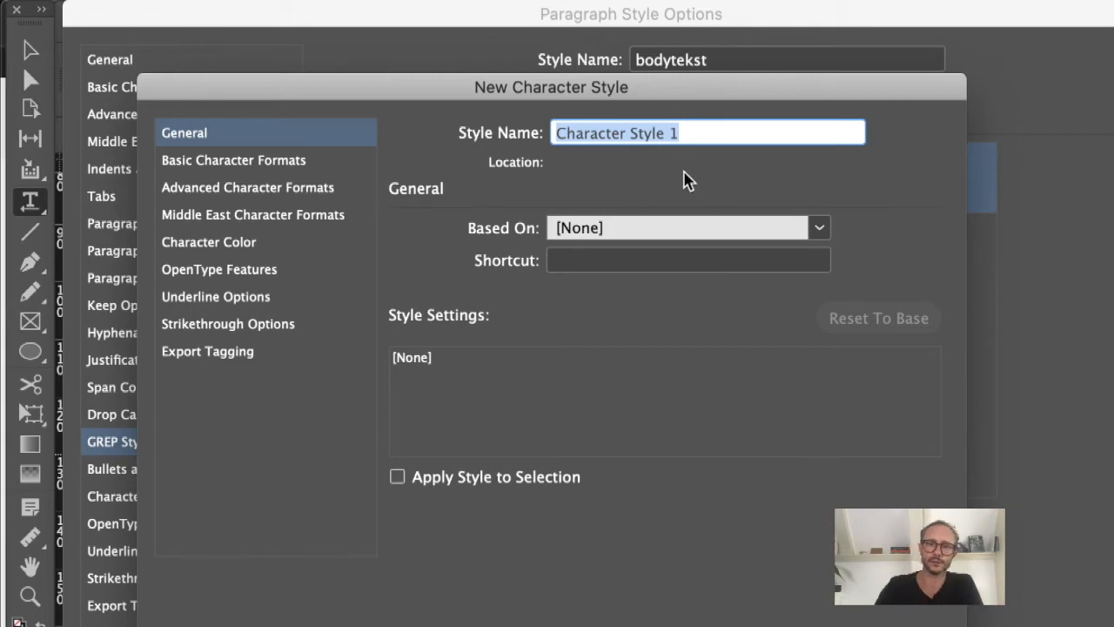
type("GREP")
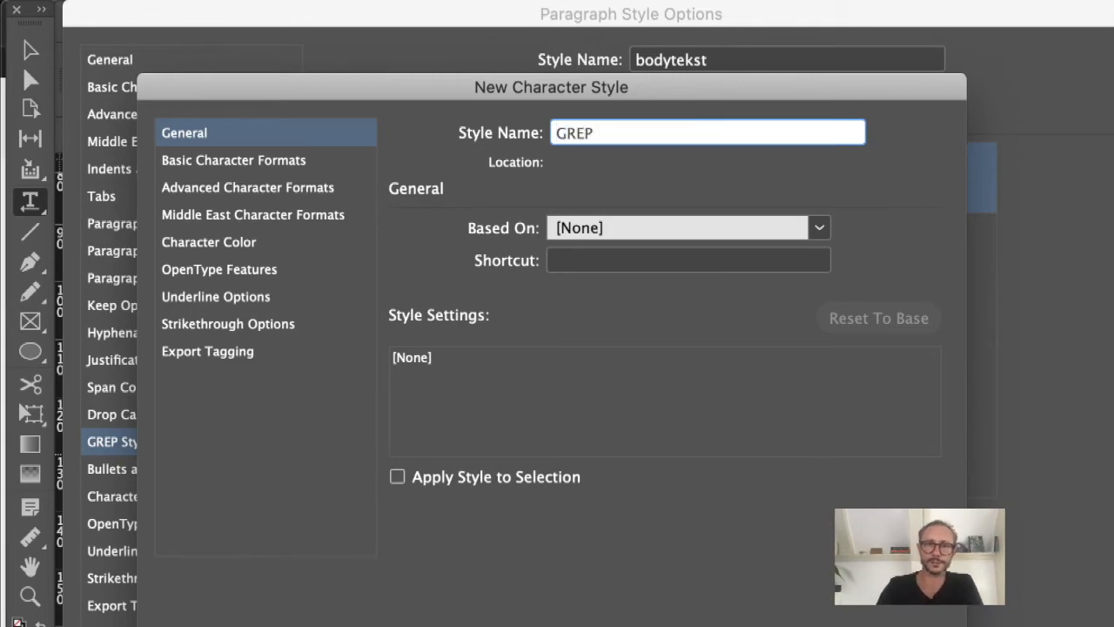
type(" character style 1")
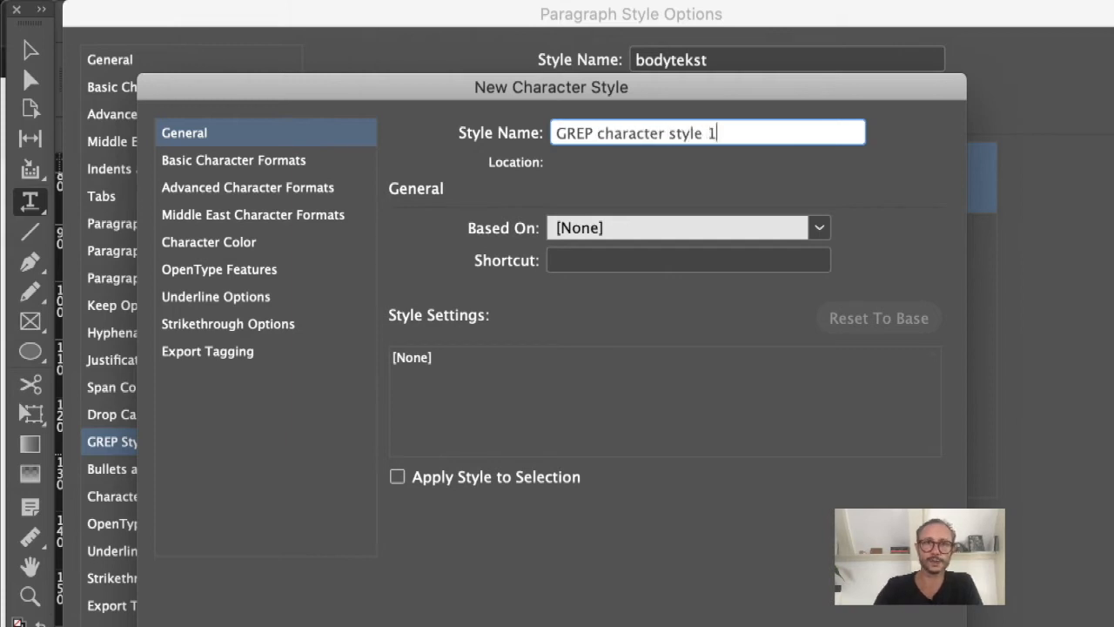
Set the new character style's font to GT Pressura Light at size 15 and confirm the style
left_click(275, 161)
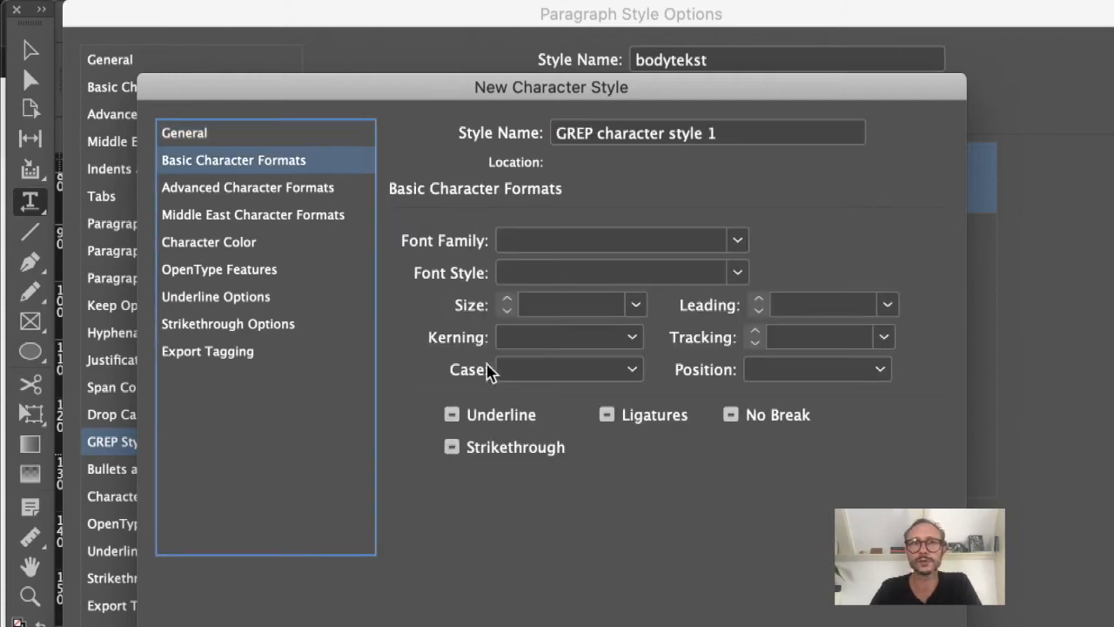
left_click(523, 246)
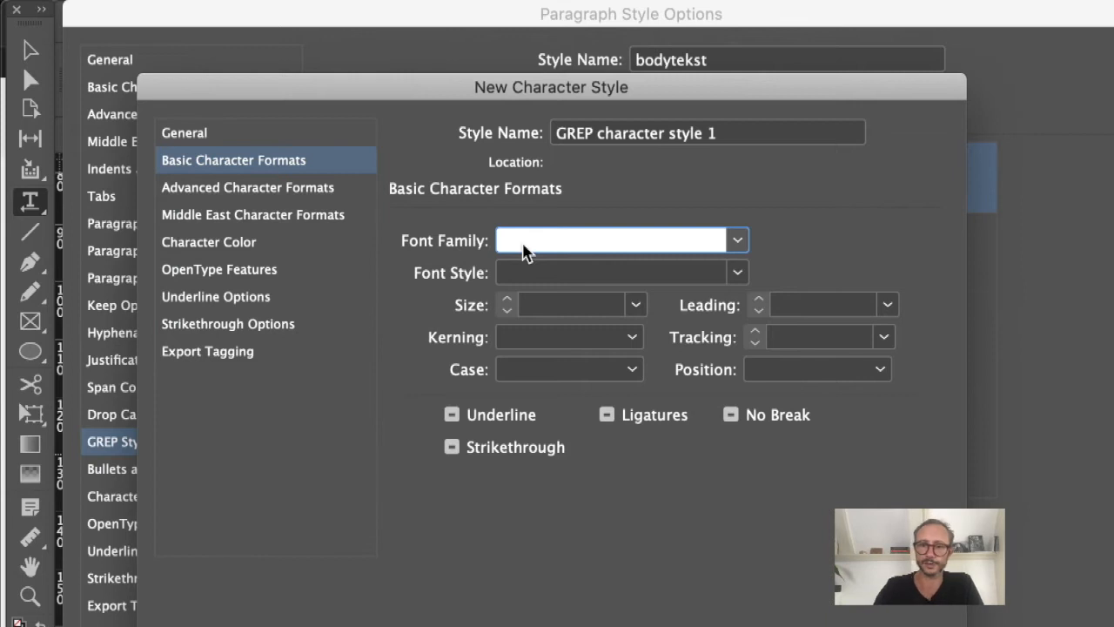
type("GT Pressura")
key("Tab")
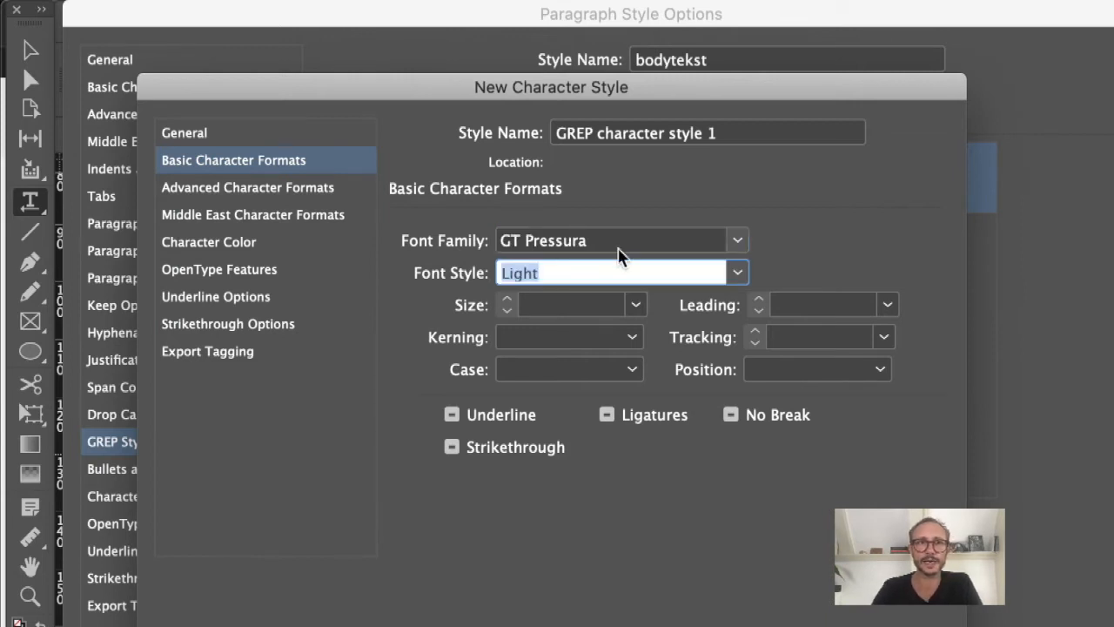
left_click(583, 309)
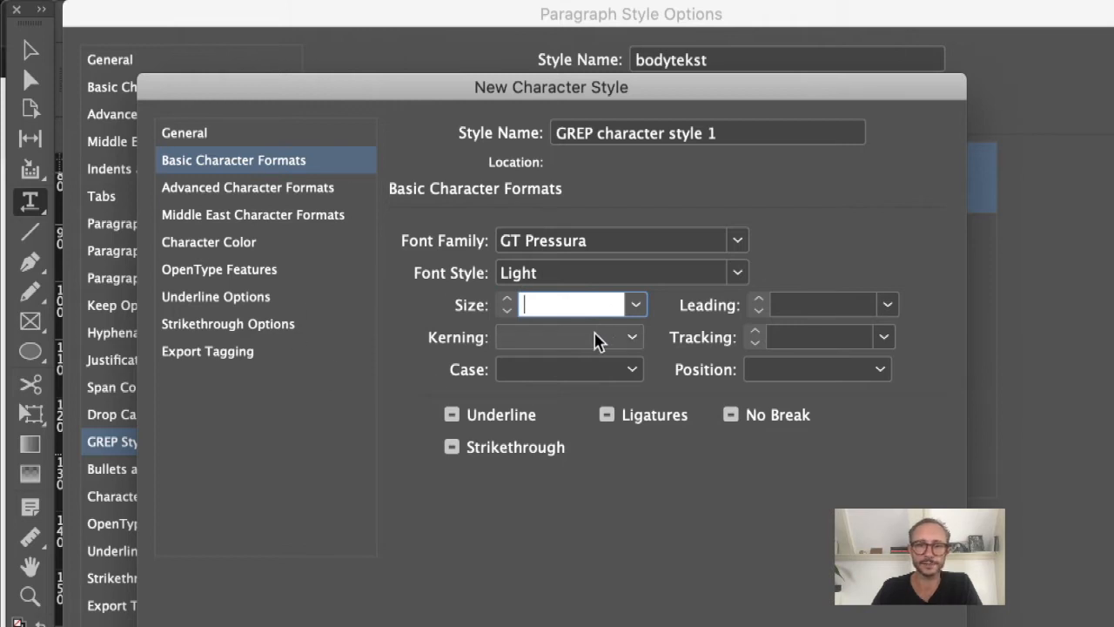
type("15")
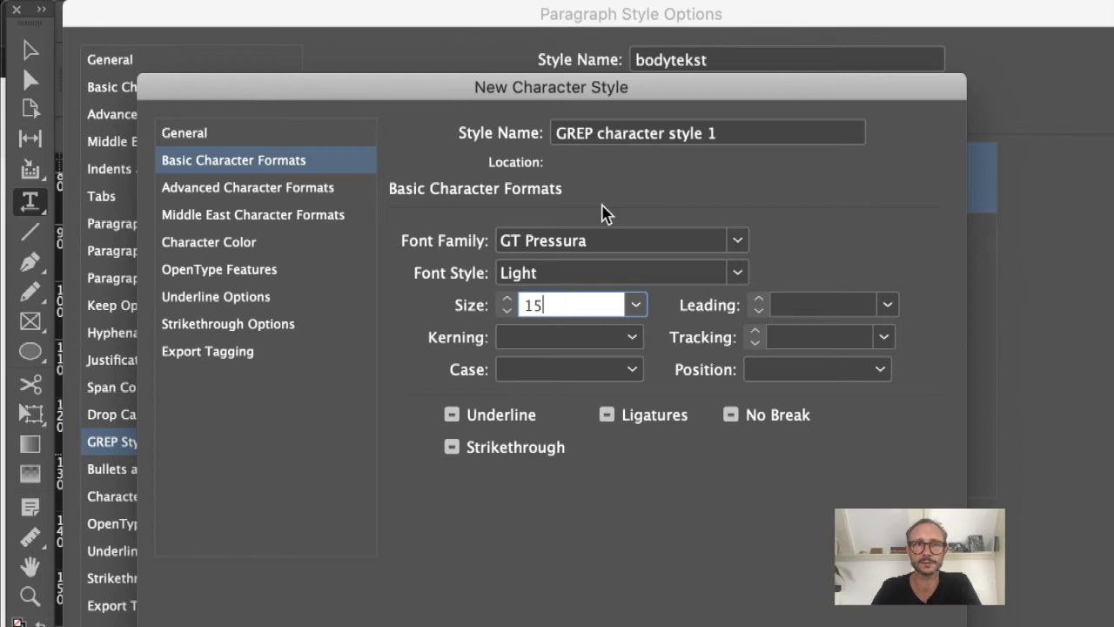
key("Return")
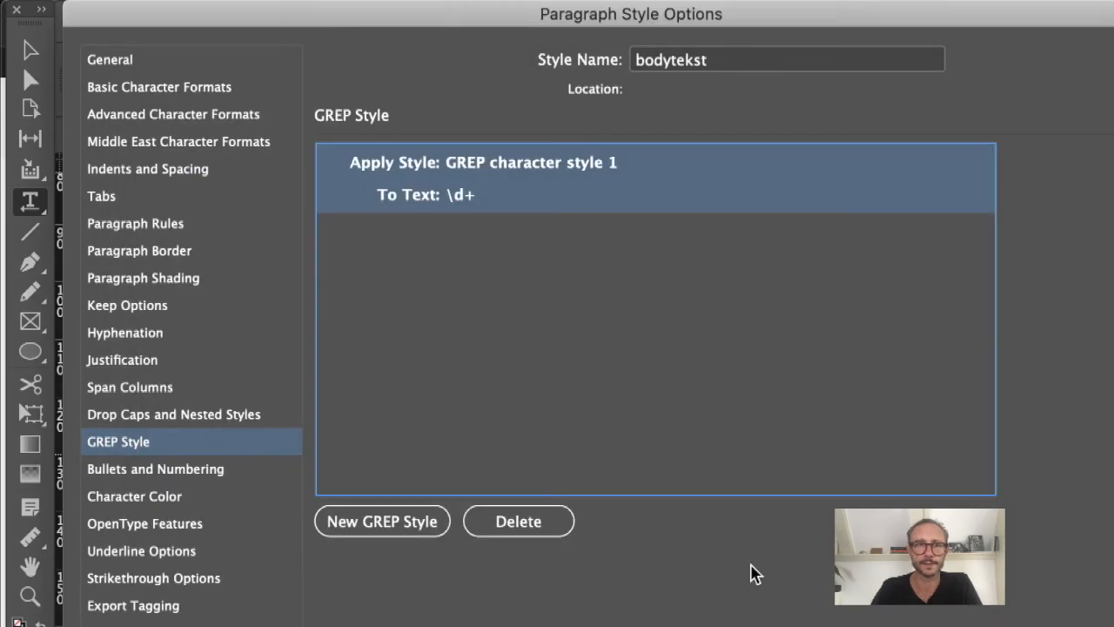
Set the GREP style's text to match to "Cabor" and uncover the body text behind the dialog to check it
left_click(459, 215)
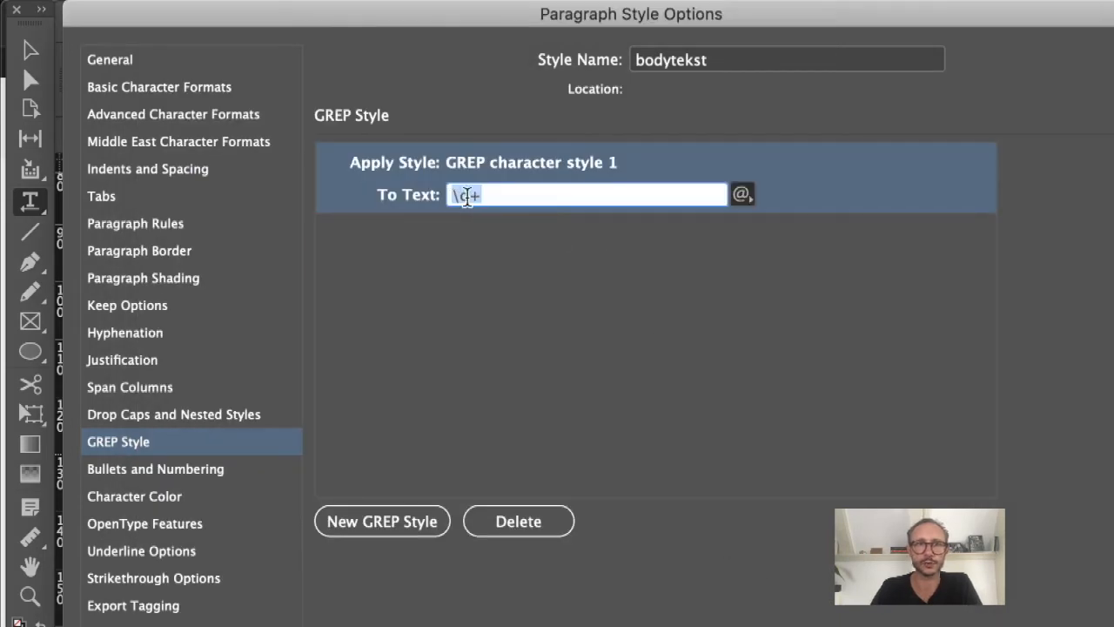
left_click(741, 196)
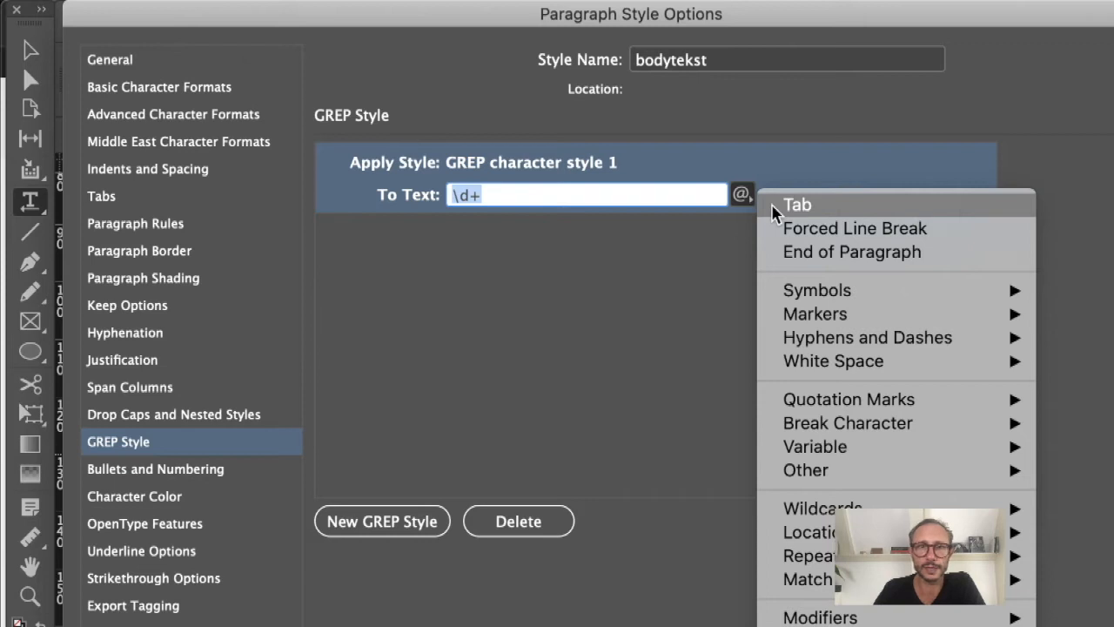
left_click(468, 20)
left_click_drag(468, 21, 502, 585)
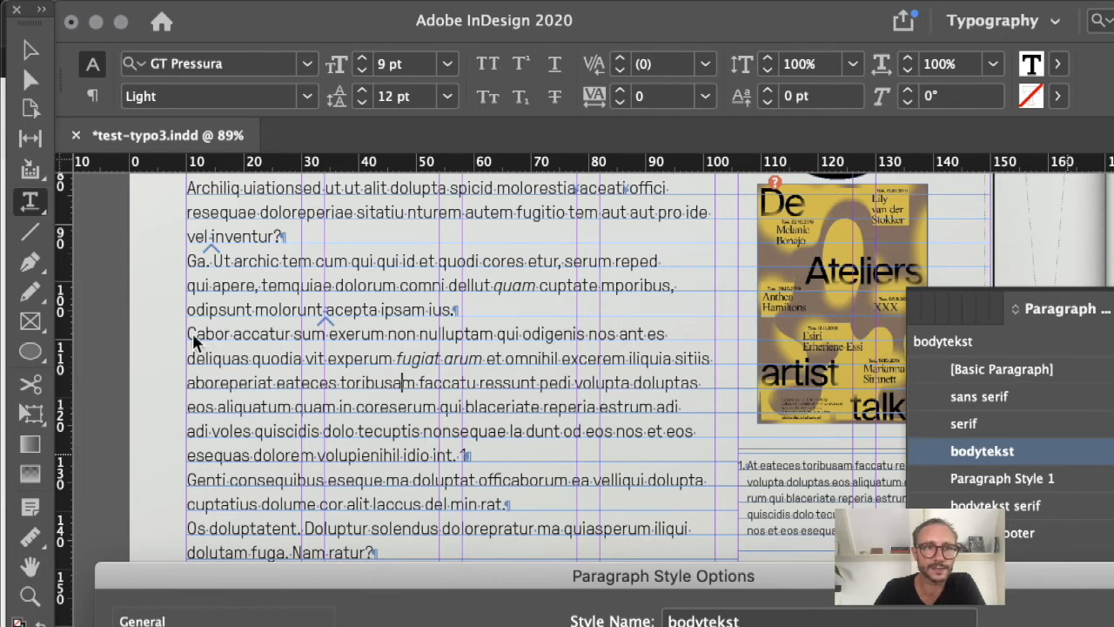
left_click_drag(519, 580, 508, 220)
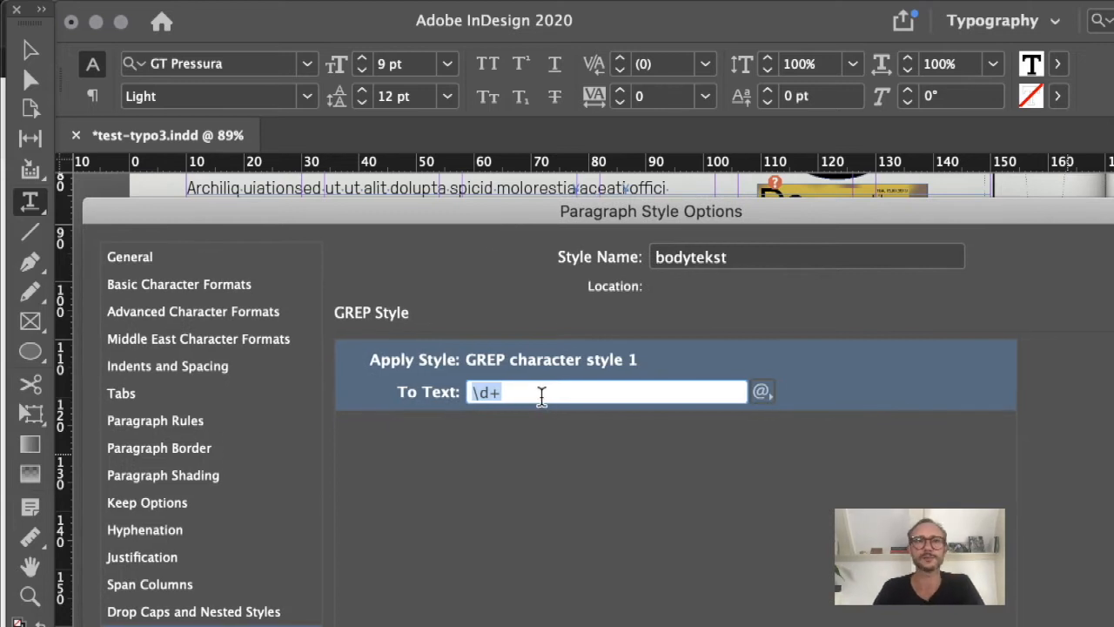
left_click_drag(333, 218, 356, 268)
type("Cabor")
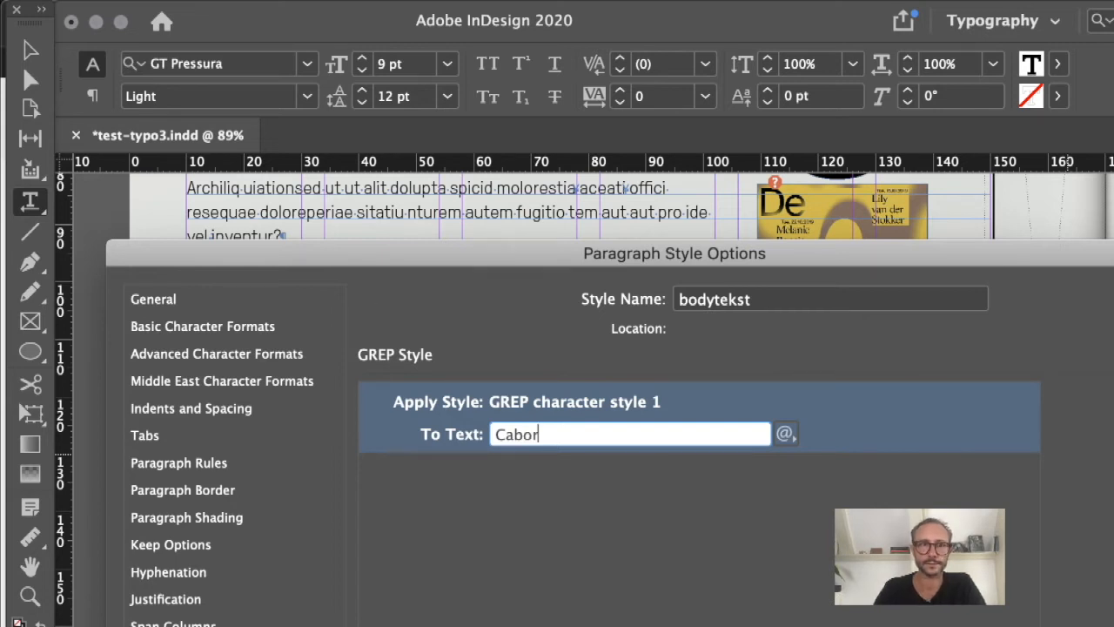
key("Return")
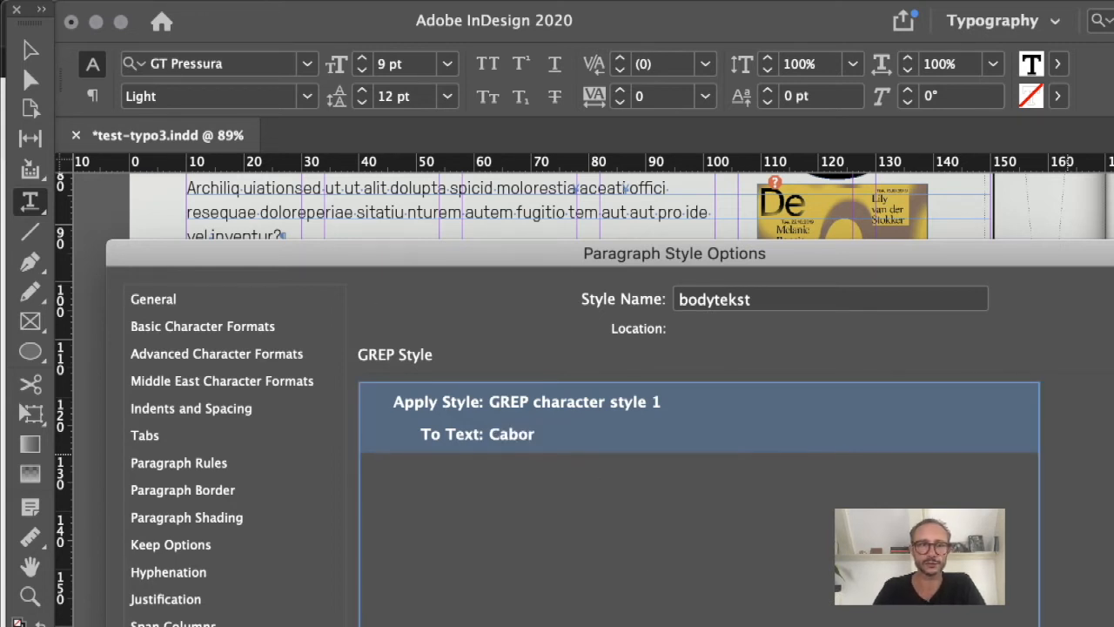
left_click_drag(211, 256, 669, 206)
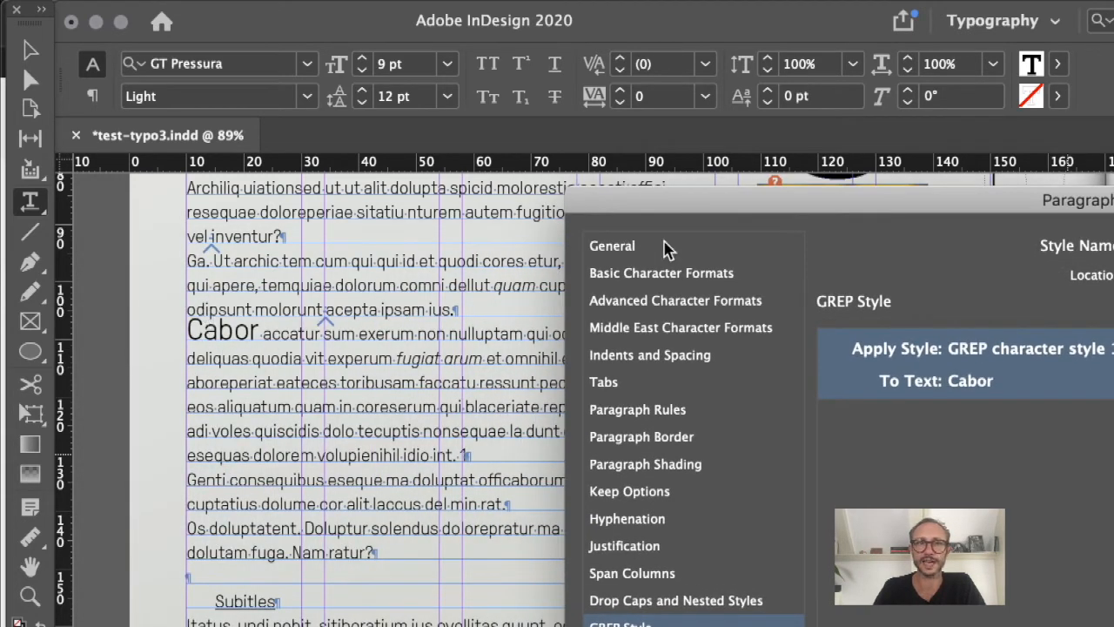
Re-enter the GREP expression with an alternation operator at its end, as "Cabor|"
left_click_drag(709, 202, 479, 317)
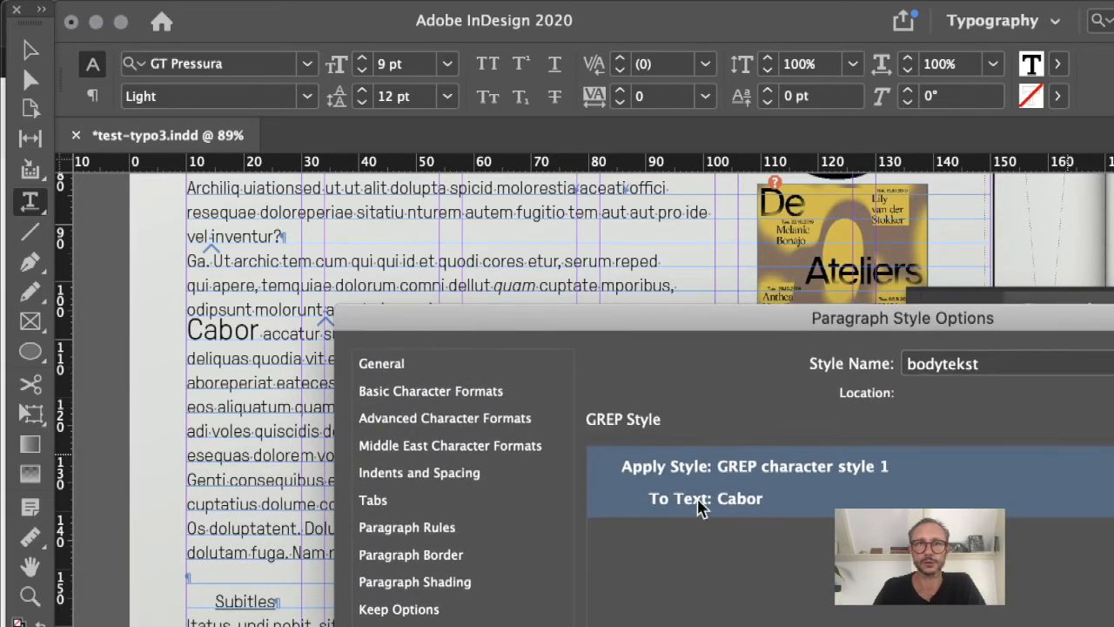
left_click(790, 500)
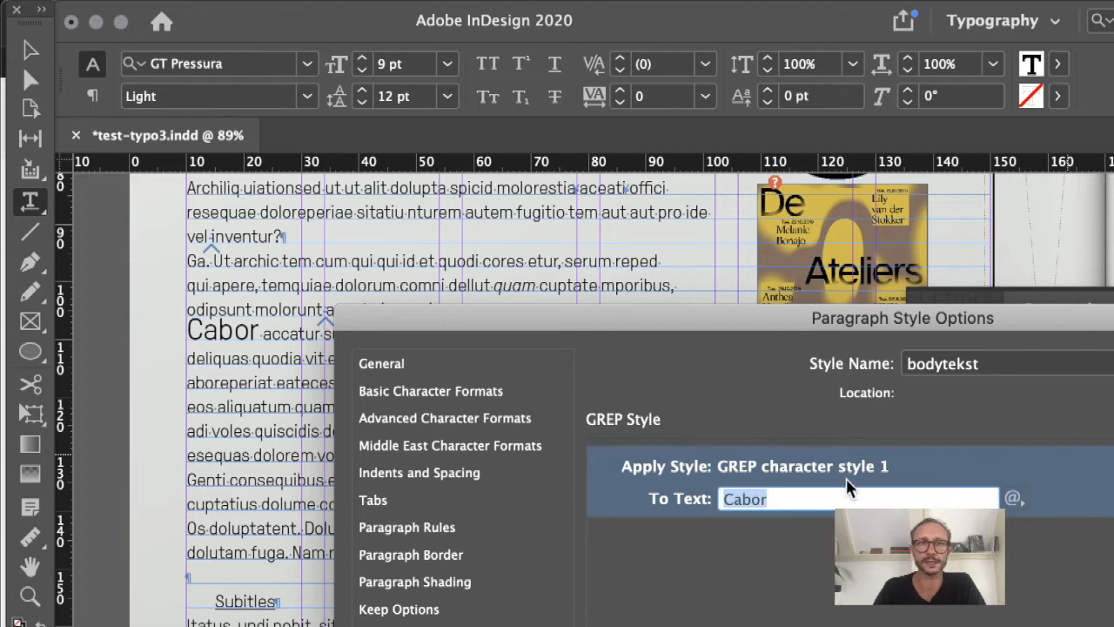
left_click(1013, 499)
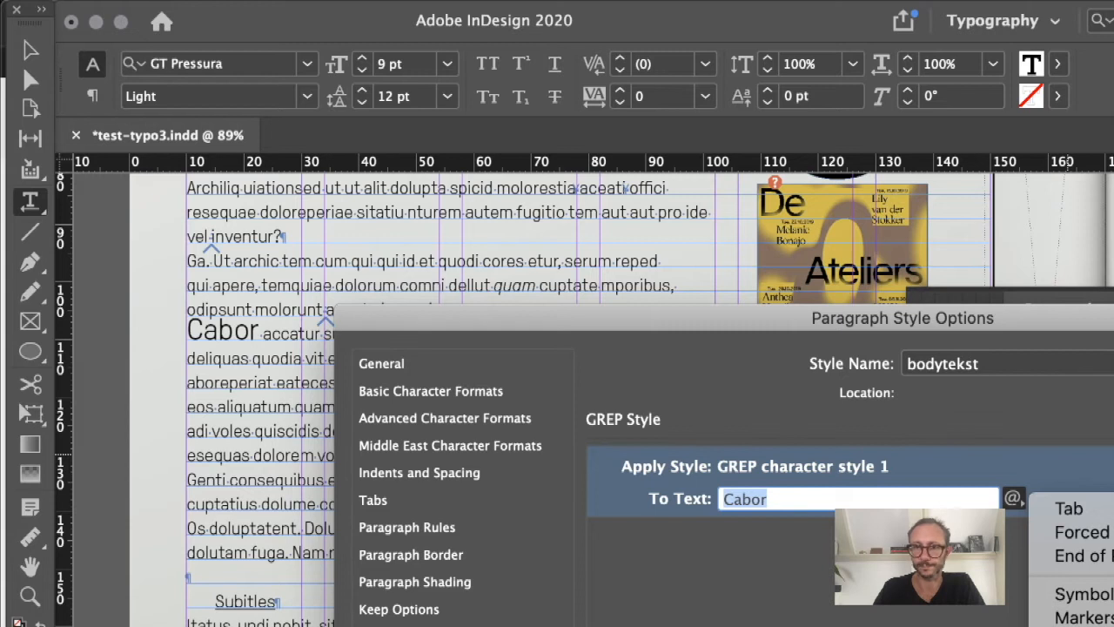
key("BackSpace")
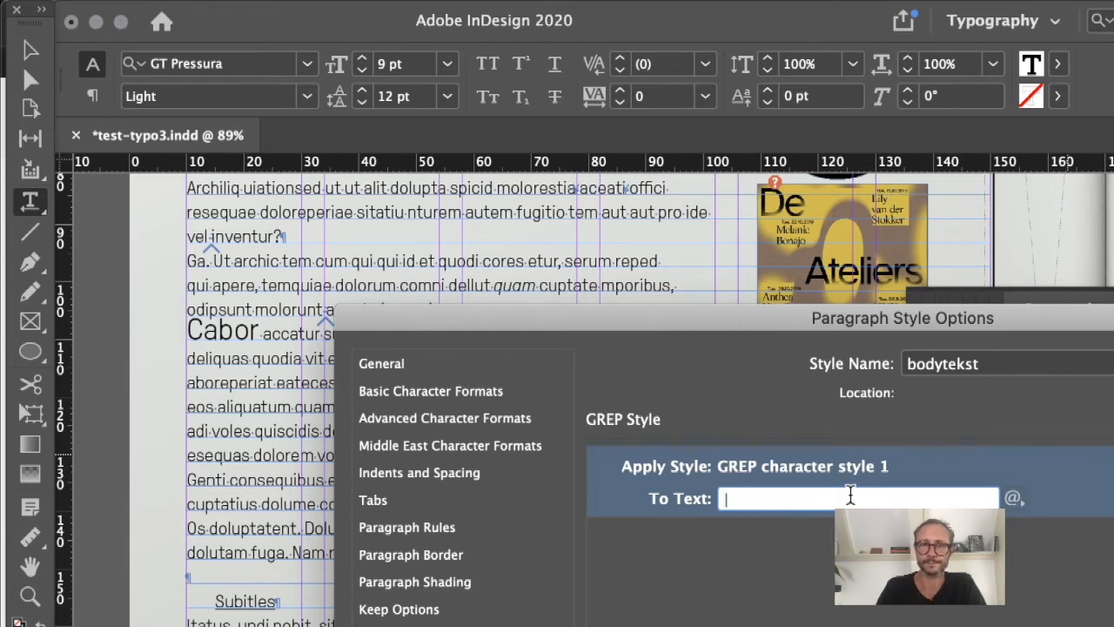
type("Cabor")
key("Return")
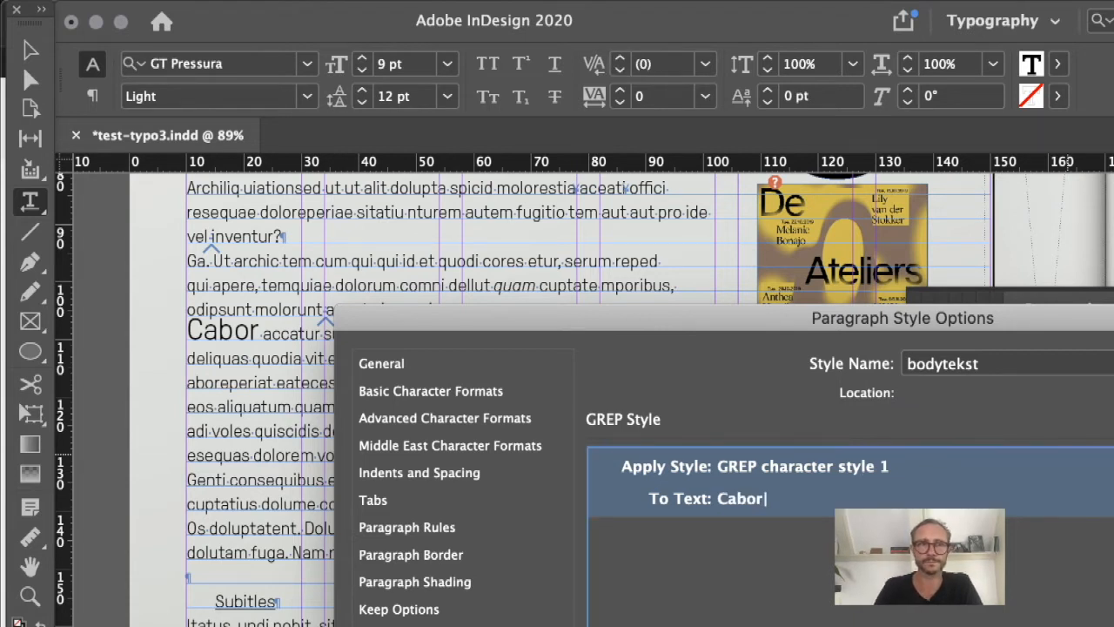
Add autem as the second alternative so the GREP expression reads "Cabor|autem", and accept the paragraph style options
left_click(888, 500)
left_click(886, 498)
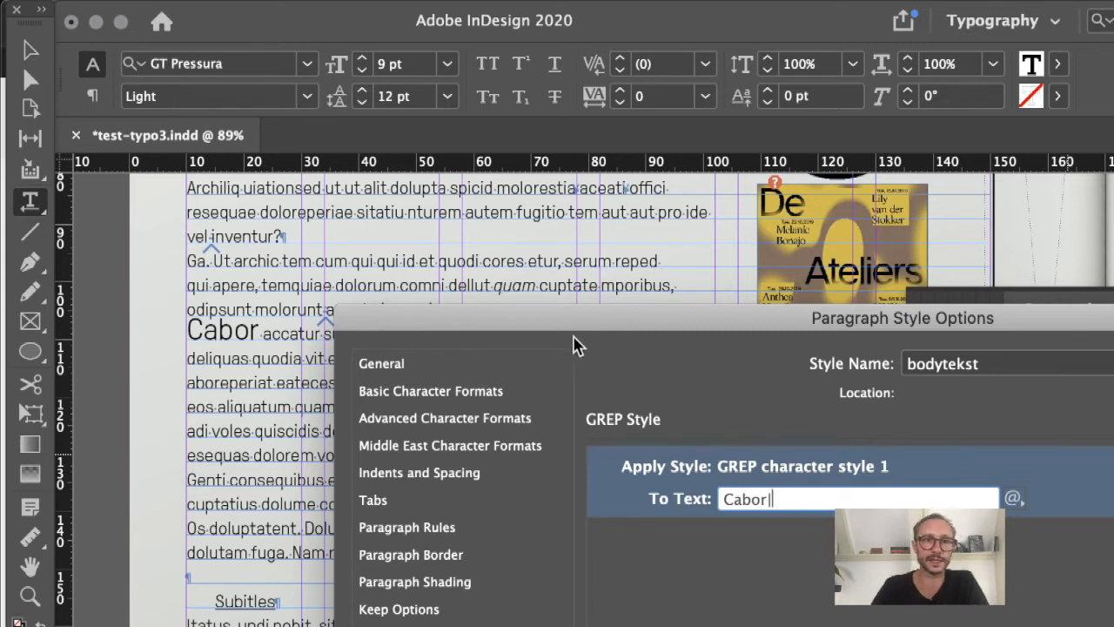
mouse_move(552, 323)
left_mouse_down()
mouse_move(542, 342)
mouse_move(543, 331)
left_mouse_up()
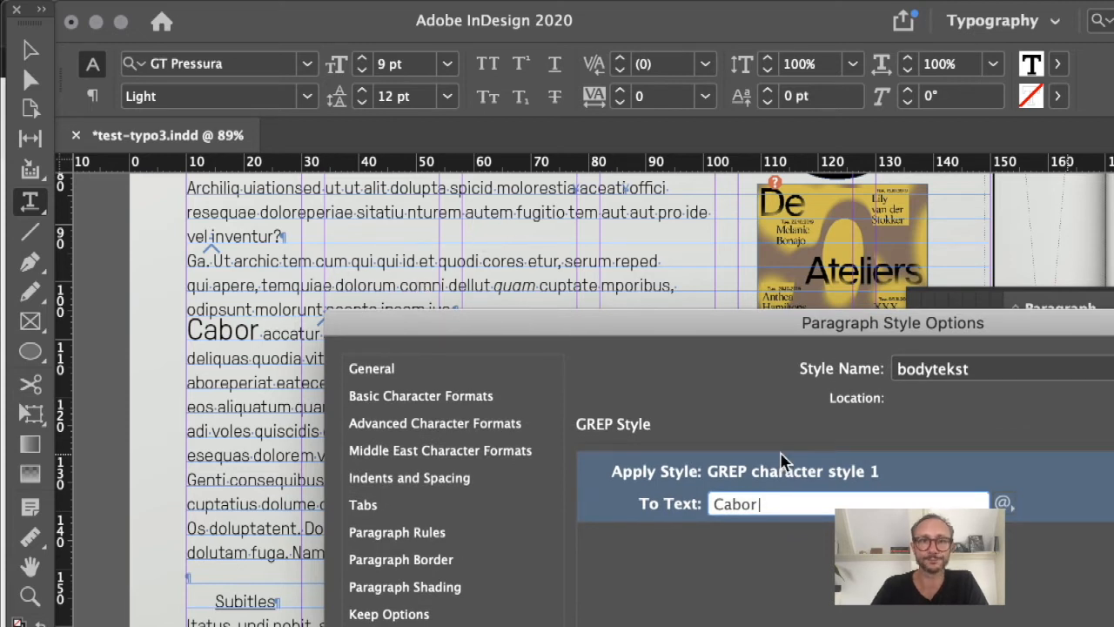
type("a")
type("utem")
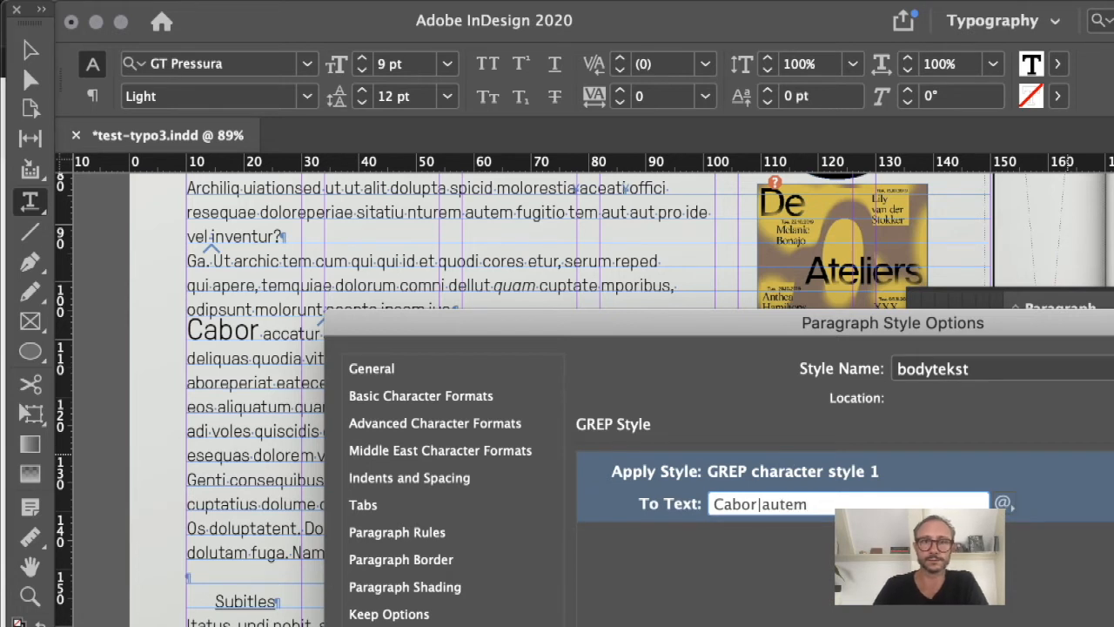
key("Return")
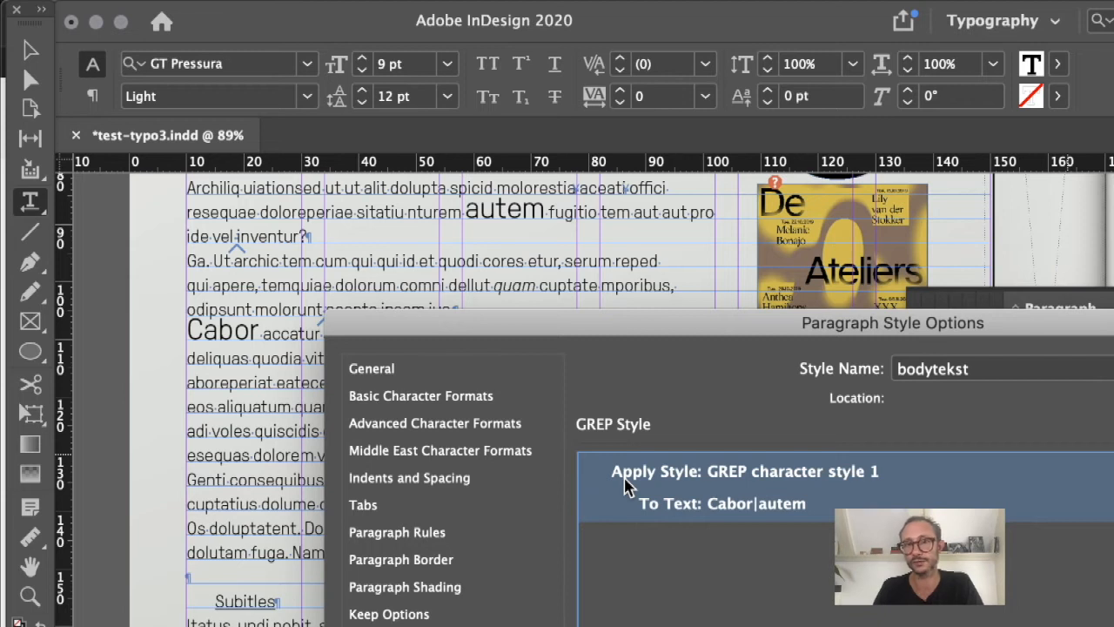
key("Return")
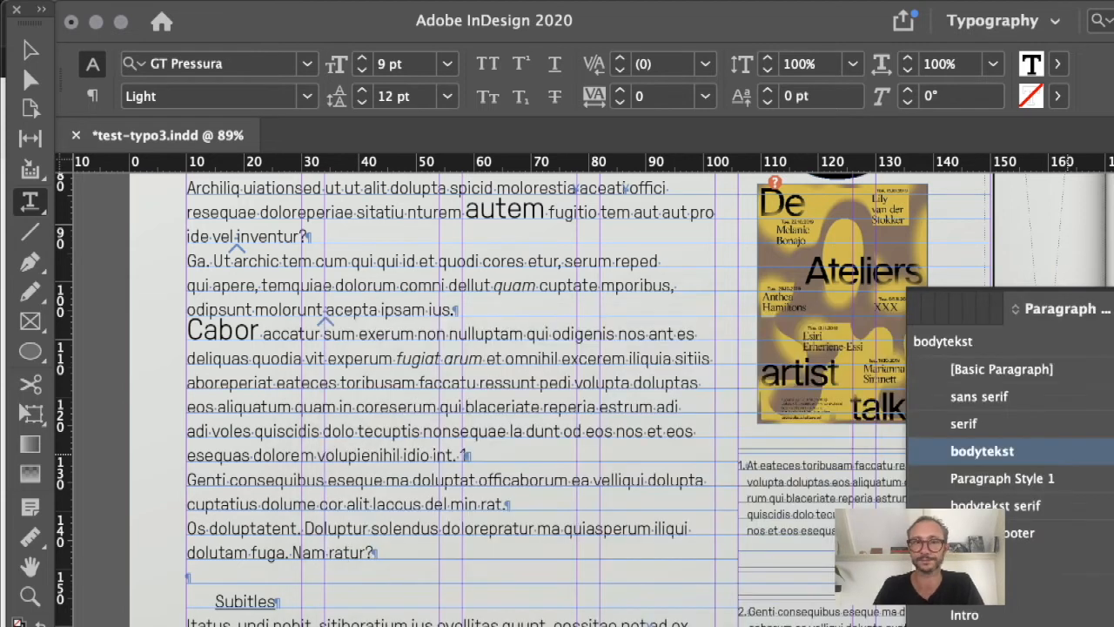
Place the text cursor in the word Cabor and check which character style is listed for it
left_click(250, 330)
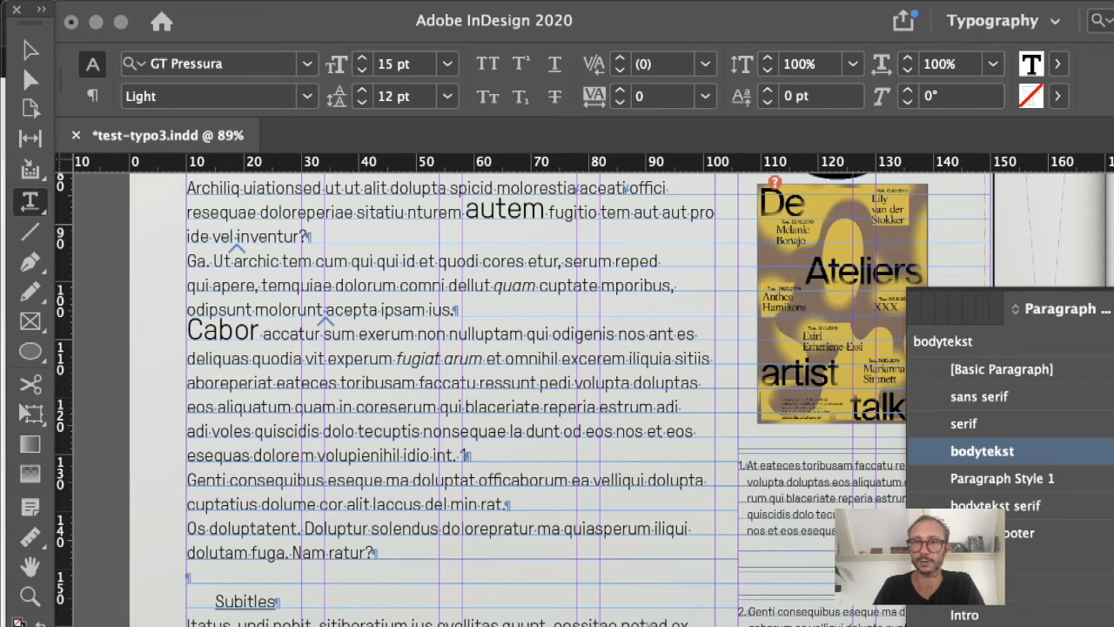
left_click(1113, 252)
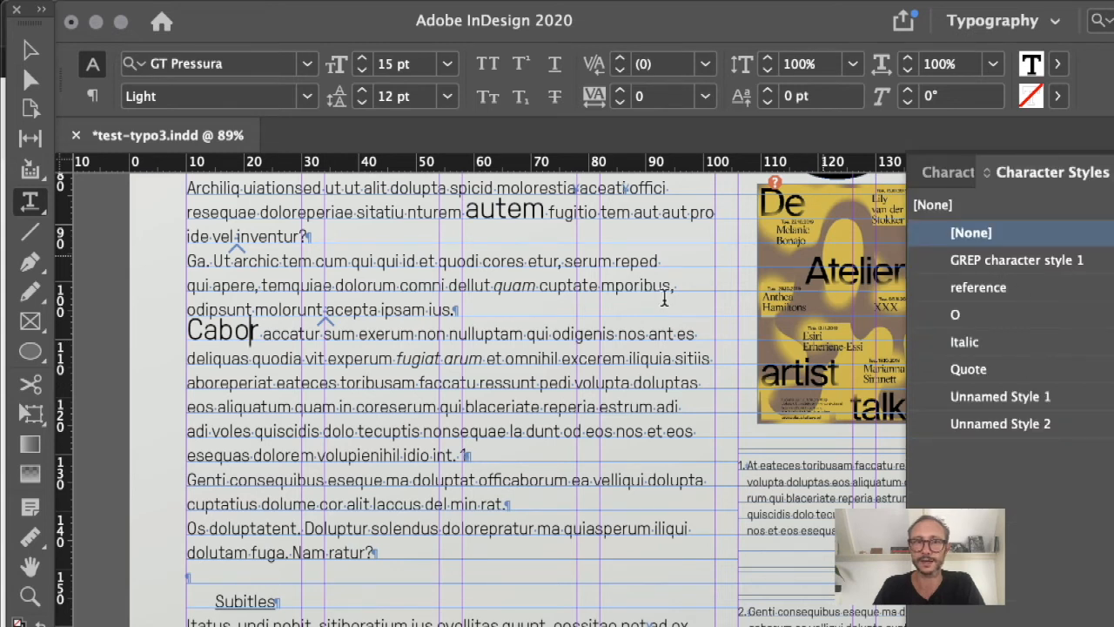
Check the character style listed at other positions inside the word Cabor and deselect the text
key("Left")
key("Left")
key("Left")
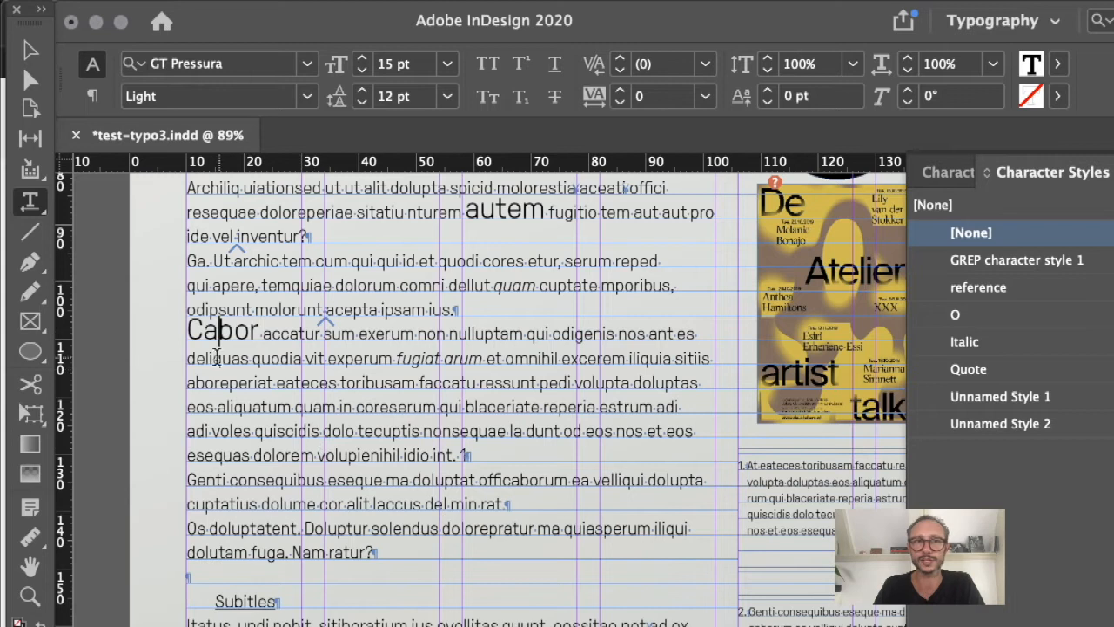
left_click(141, 329)
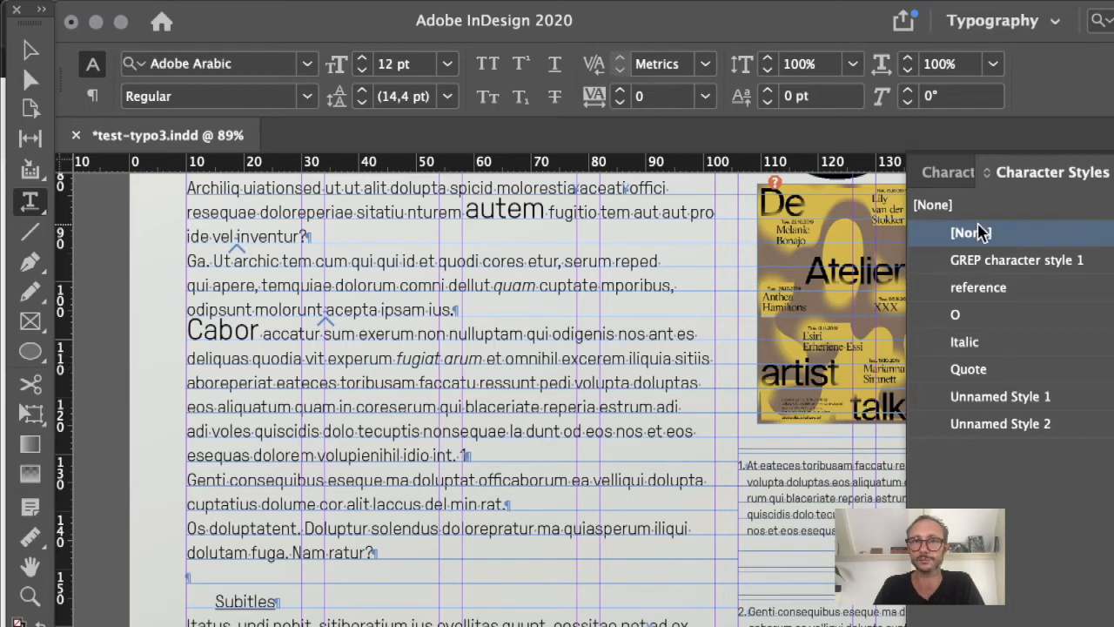
Edit GREP character style 1 to a size of 20 pt and preview the change in the document
double_click(1040, 267)
left_click_drag(398, 95, 574, 255)
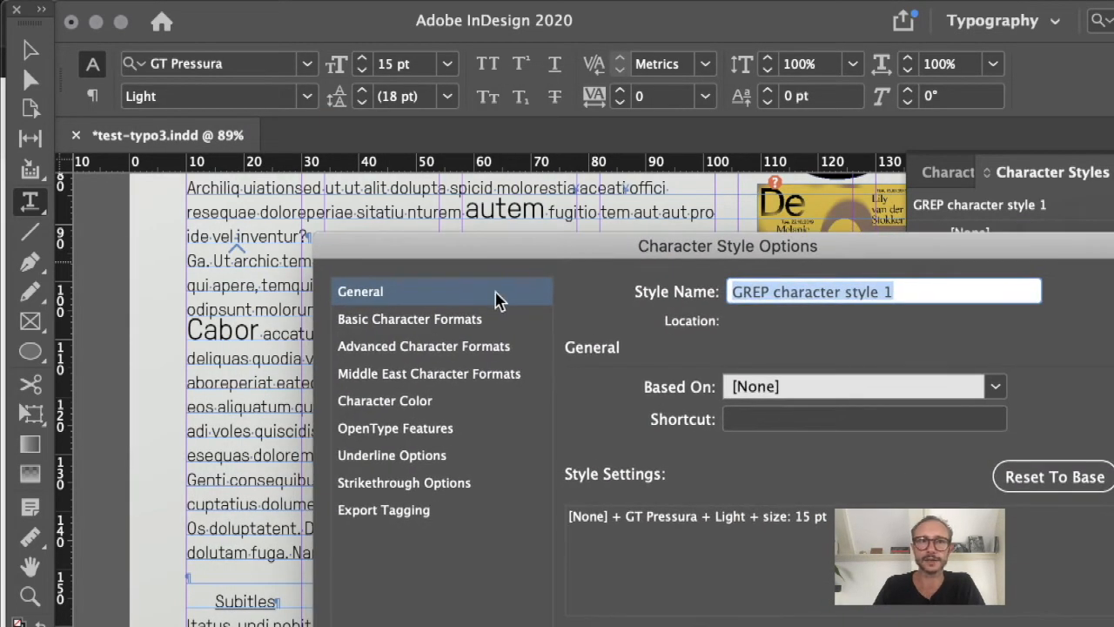
left_click(484, 318)
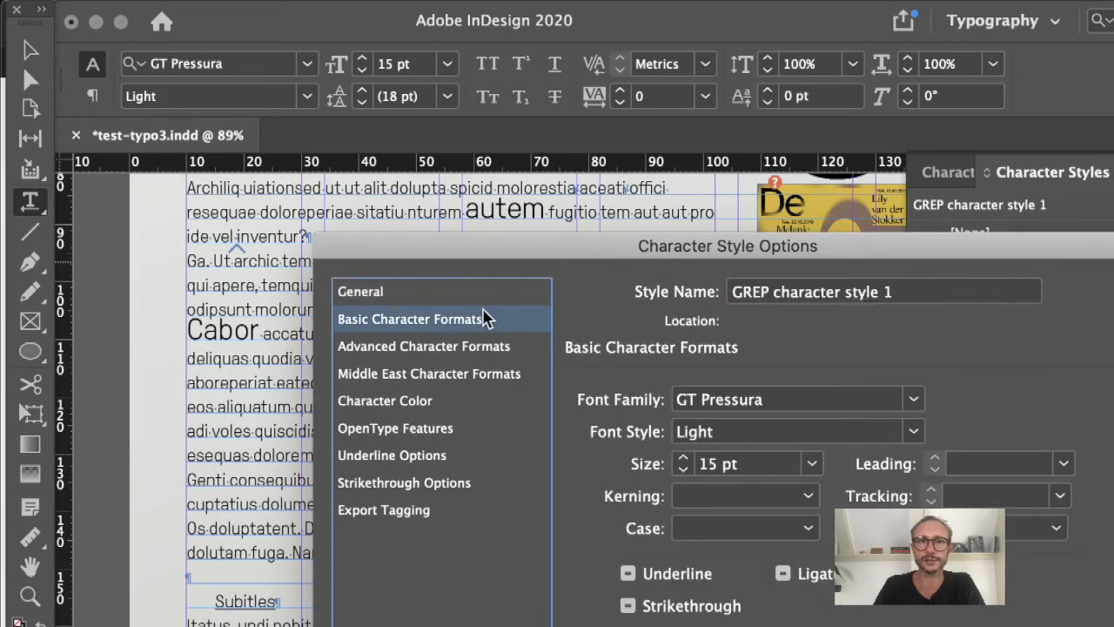
left_click(684, 459)
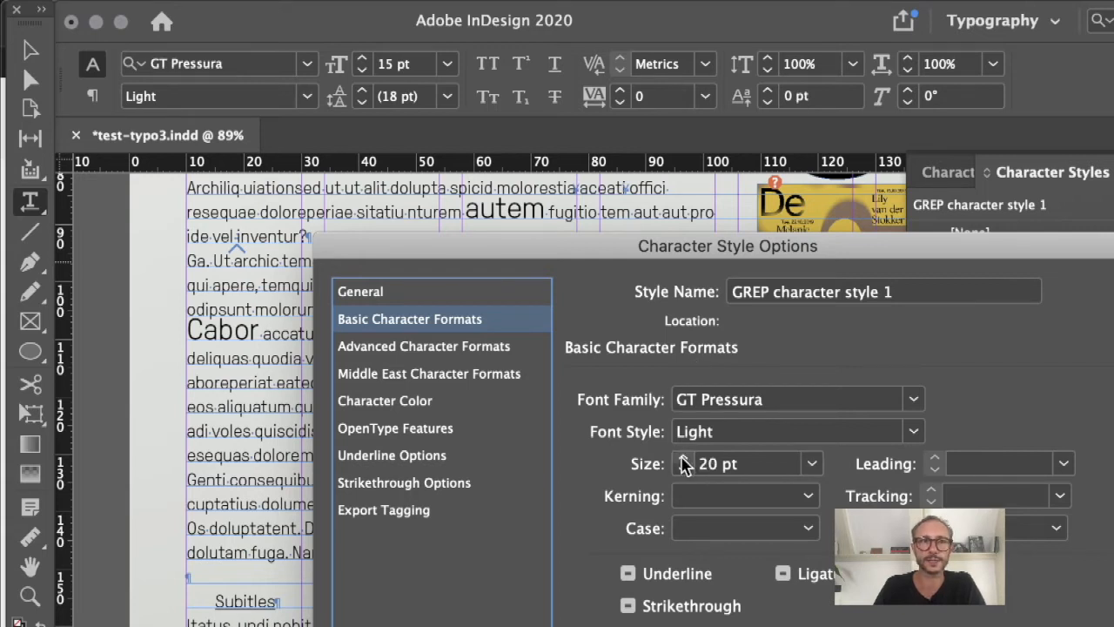
left_click(346, 625)
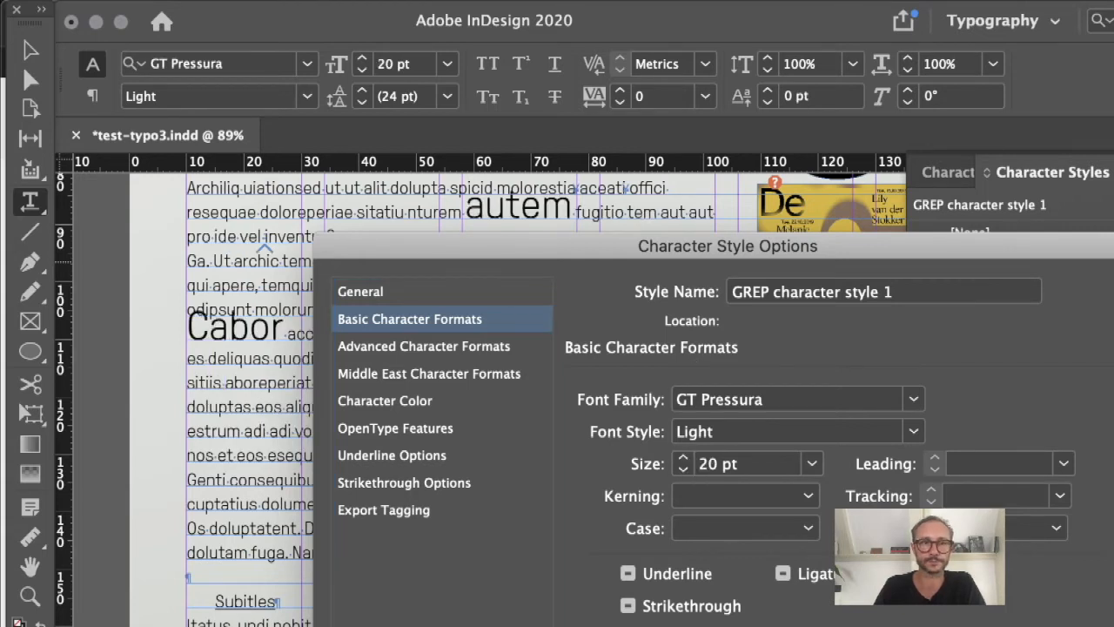
Change the font family of GREP character style 1 to Louize Display and its size to 12 pt
left_click(920, 404)
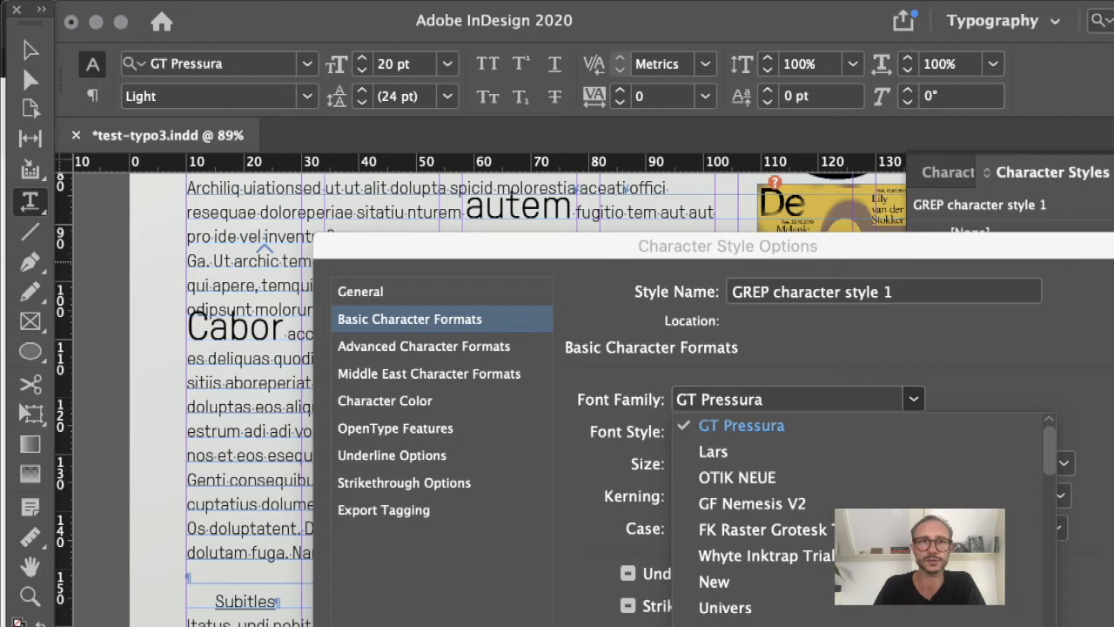
left_click(739, 625)
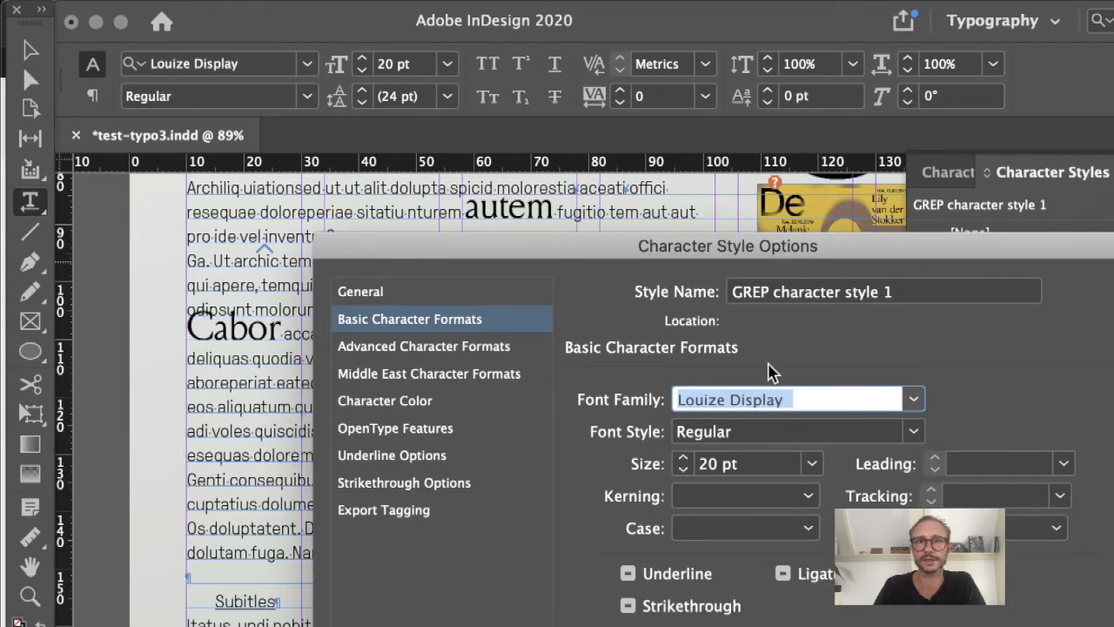
left_click(684, 470)
left_click(683, 470)
left_click(683, 469)
left_click(683, 470)
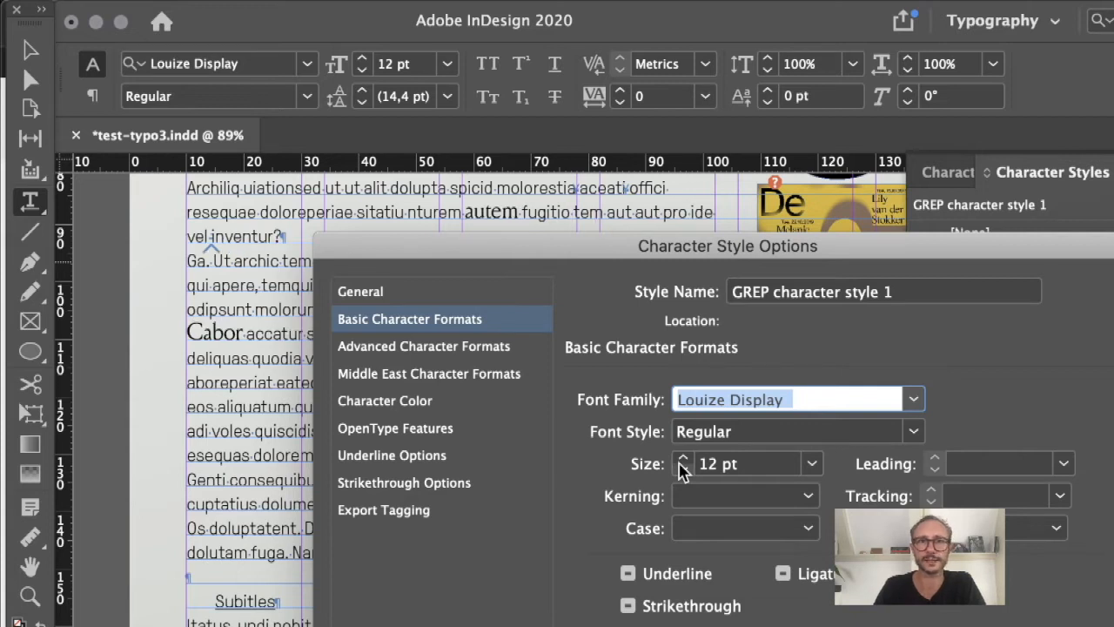
Set the tracking of GREP character style 1 to 150 and accept the character style options
left_click(987, 498)
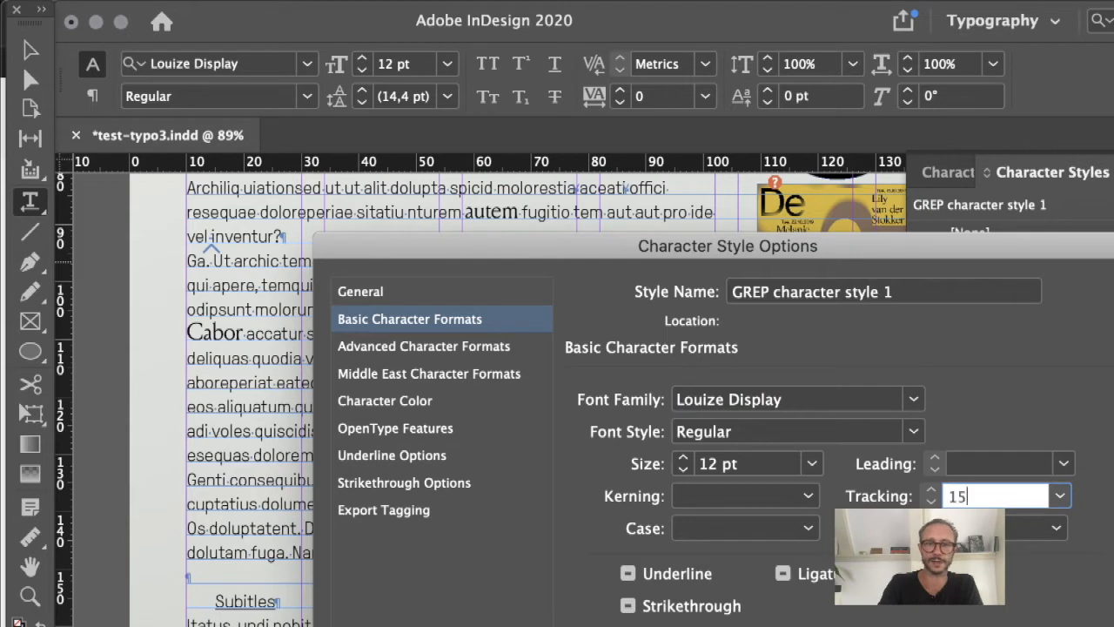
key("Tab")
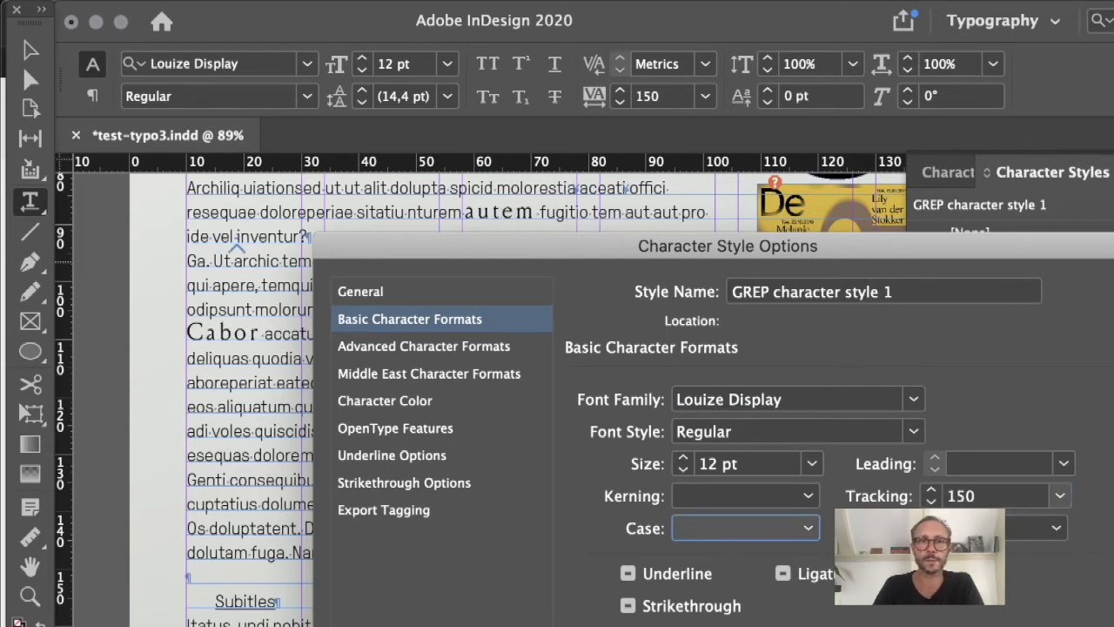
key("Return")
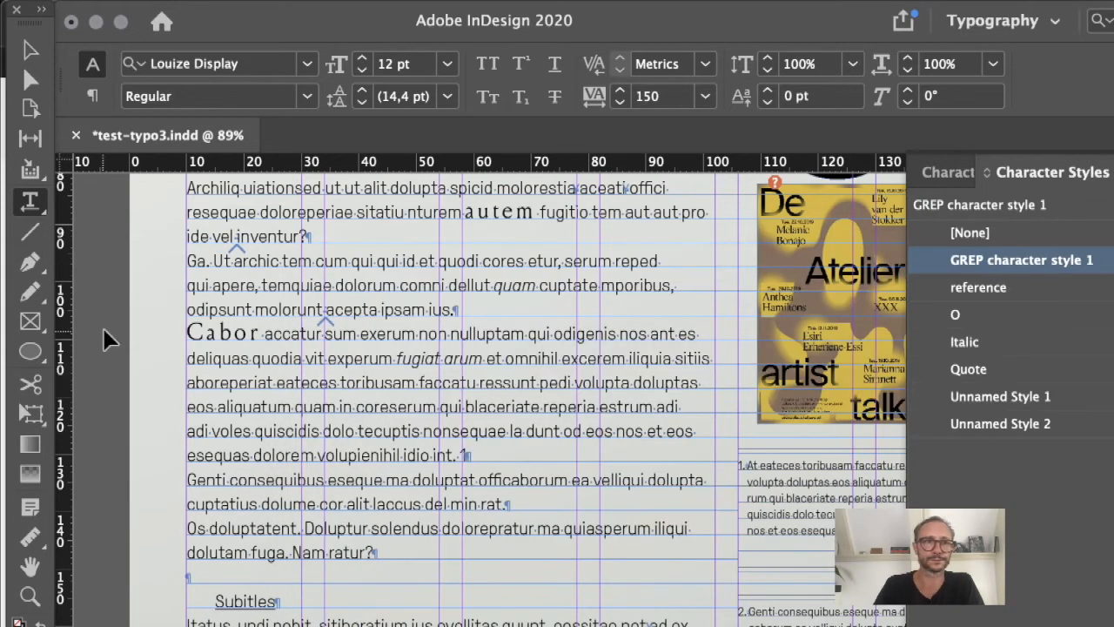
Examine the styled words autem and Cabor up close without guides and hidden characters
key("super+space")
left_click_drag(175, 202, 699, 416)
scroll(129, 437, "left", 2)
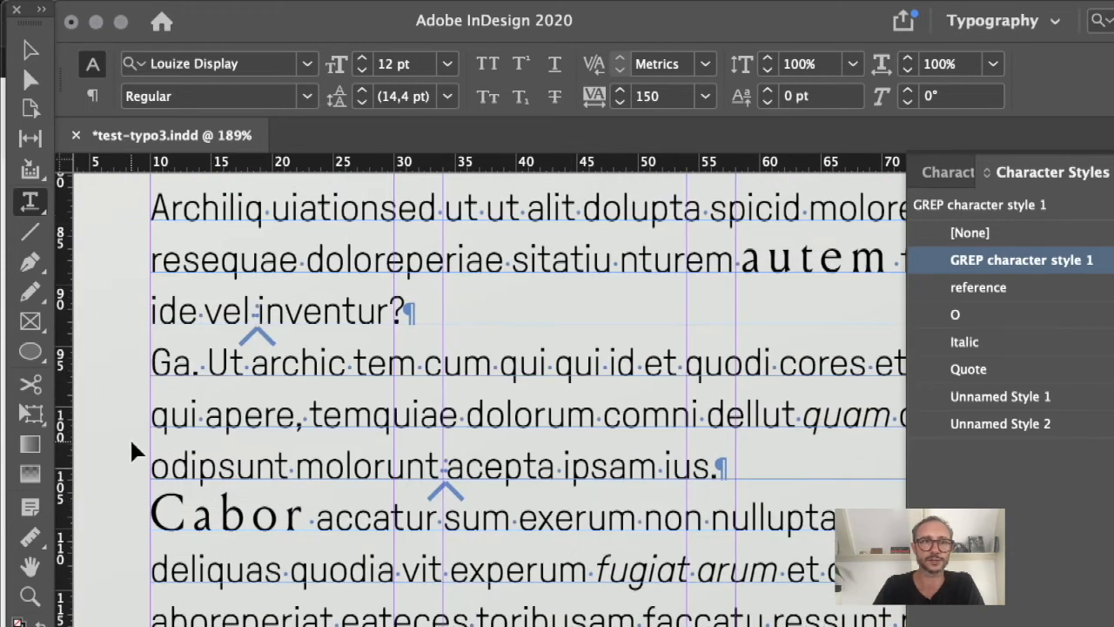
key("w")
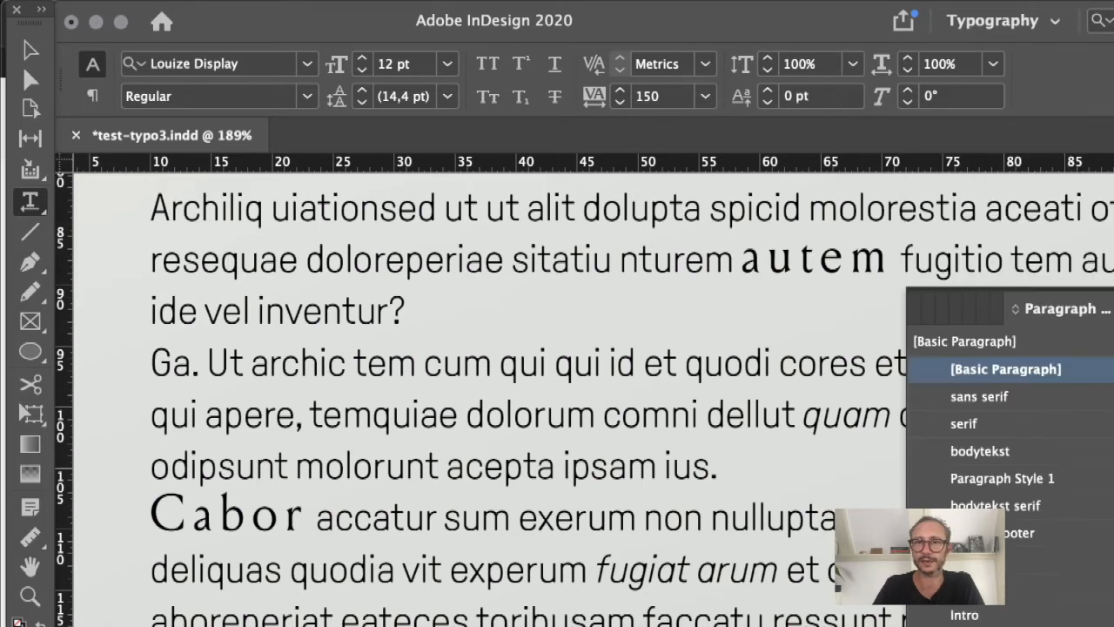
Add a second GREP style to the bodytekst paragraph style that applies GREP character style 1
left_click(988, 455)
double_click(988, 454)
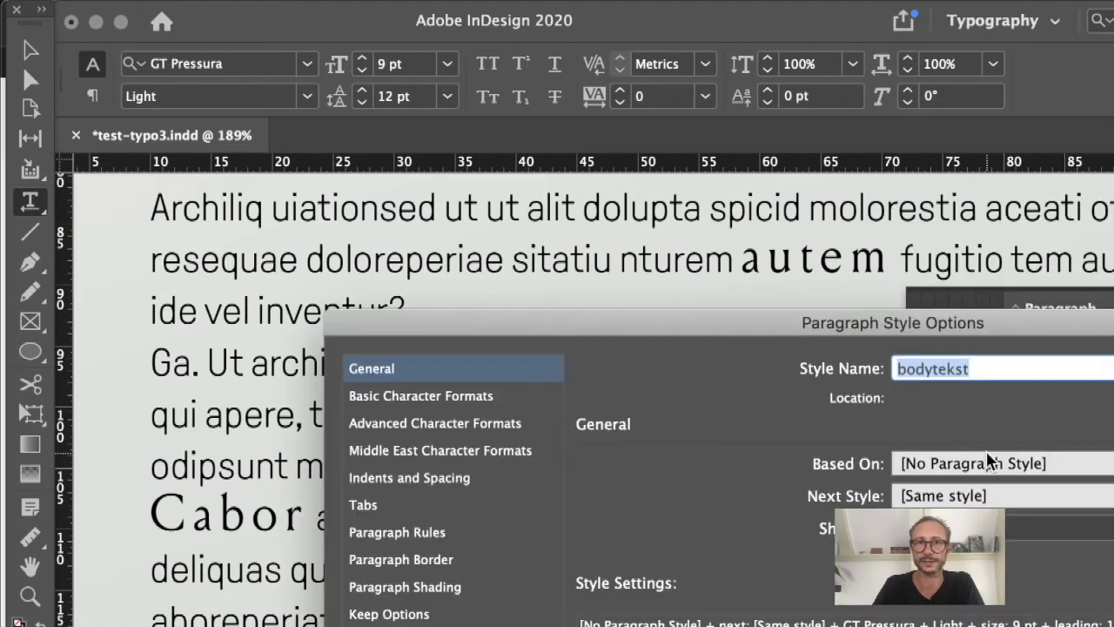
left_click(456, 626)
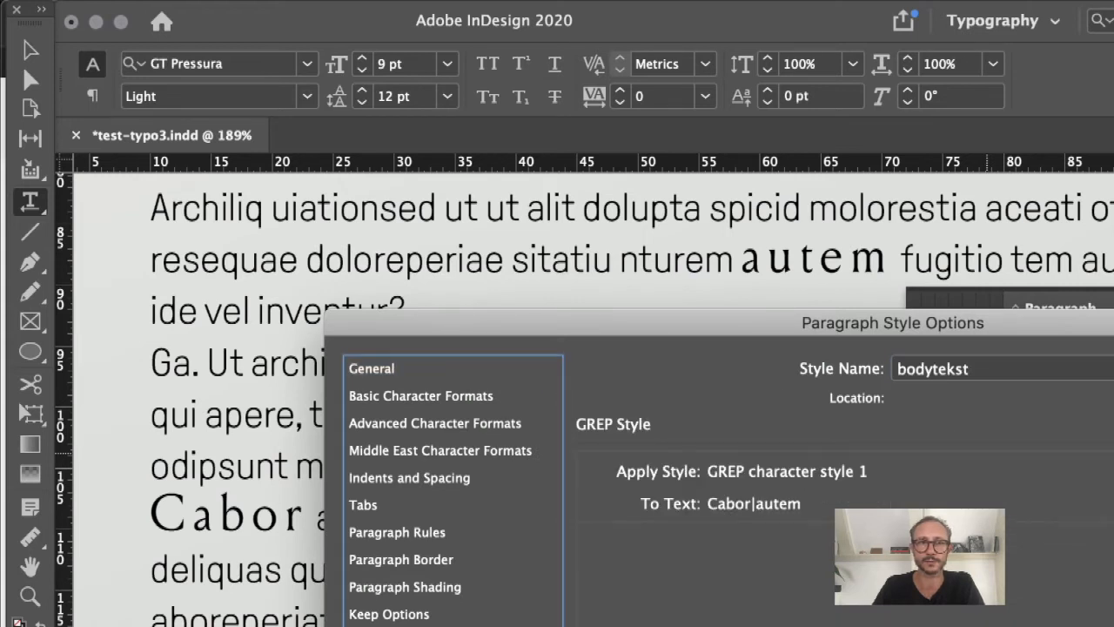
left_click_drag(516, 327, 279, 10)
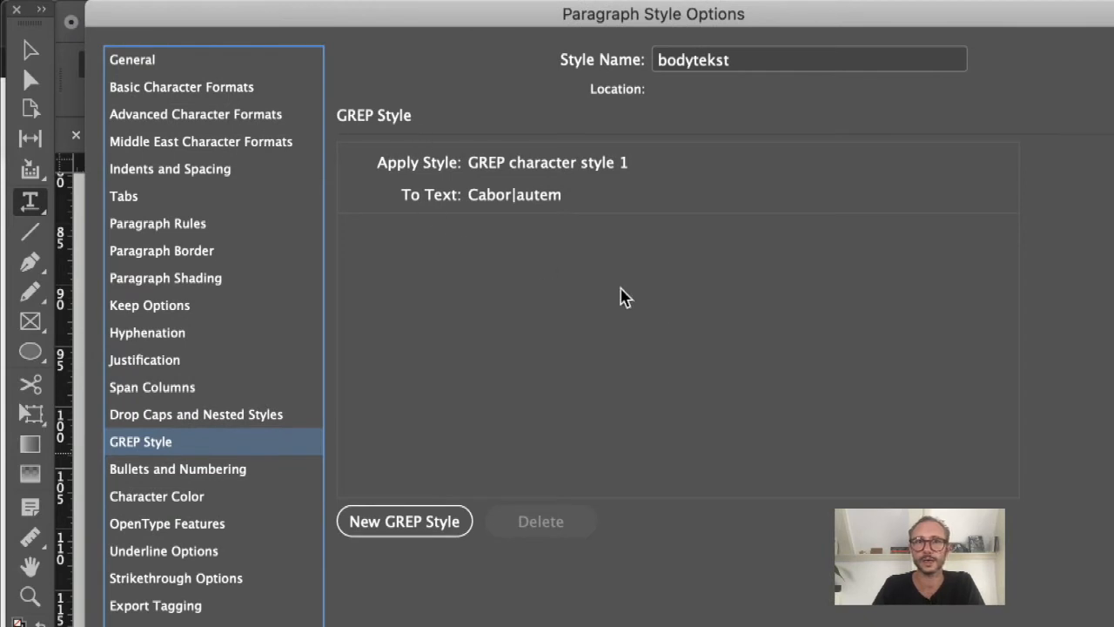
left_click(441, 520)
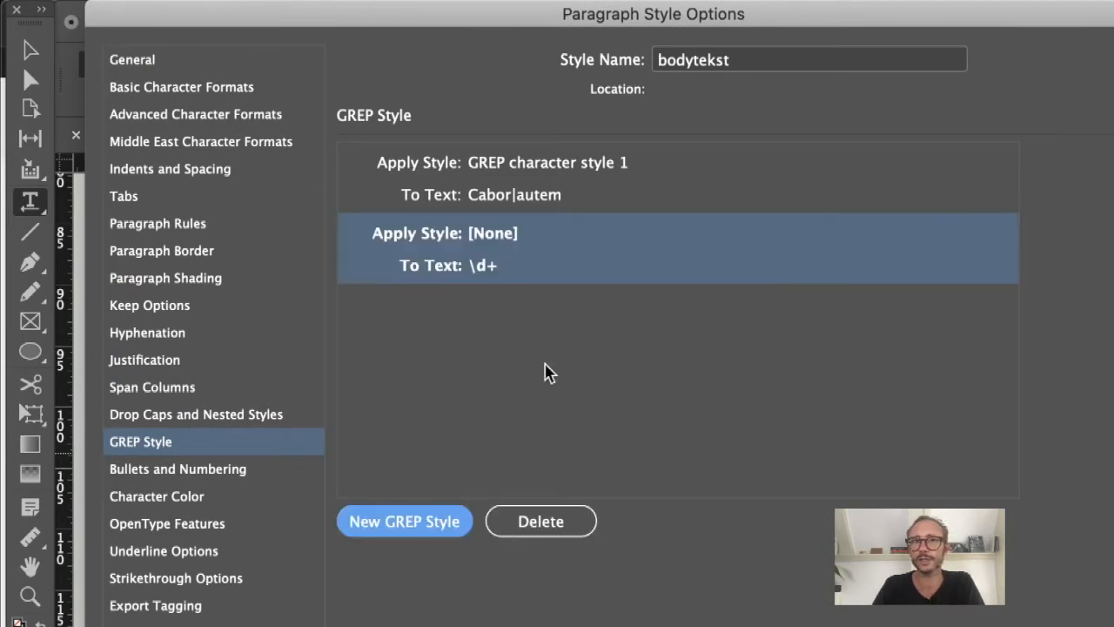
left_click(503, 233)
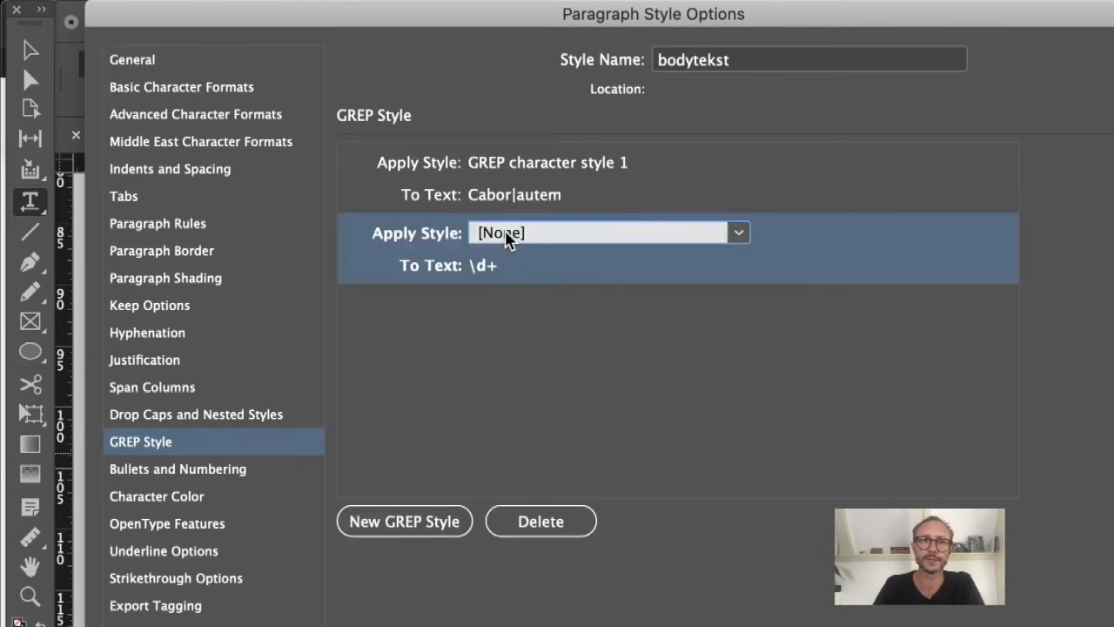
left_click(739, 234)
left_click(656, 287)
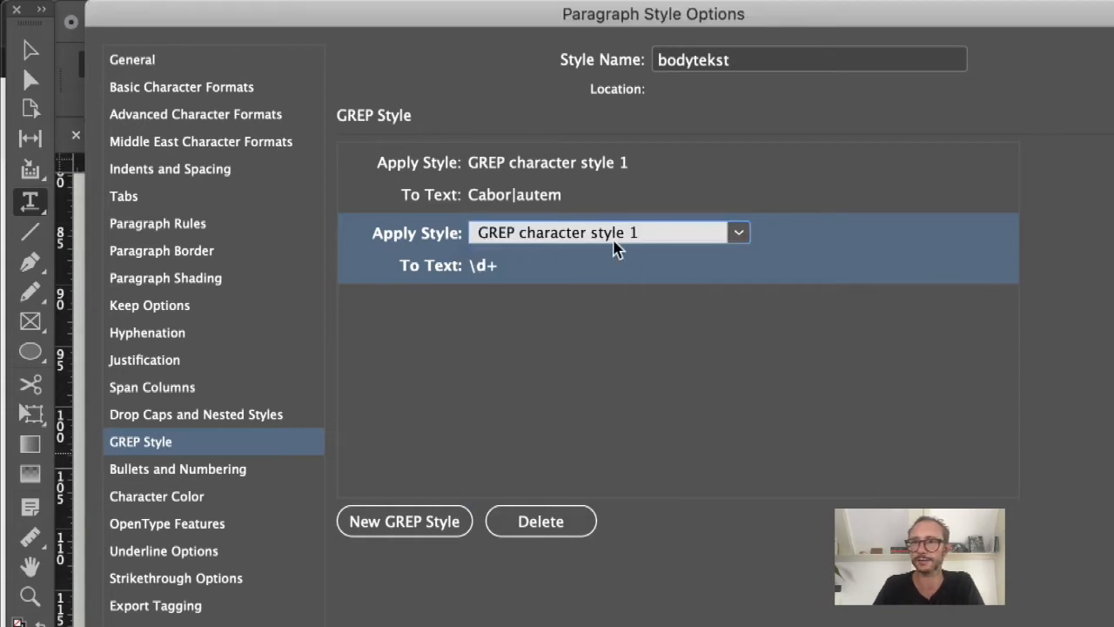
Set the second GREP style's text to match to any punctuation, [[:punct:]], and apply it with the body text uncovered
left_click(499, 262)
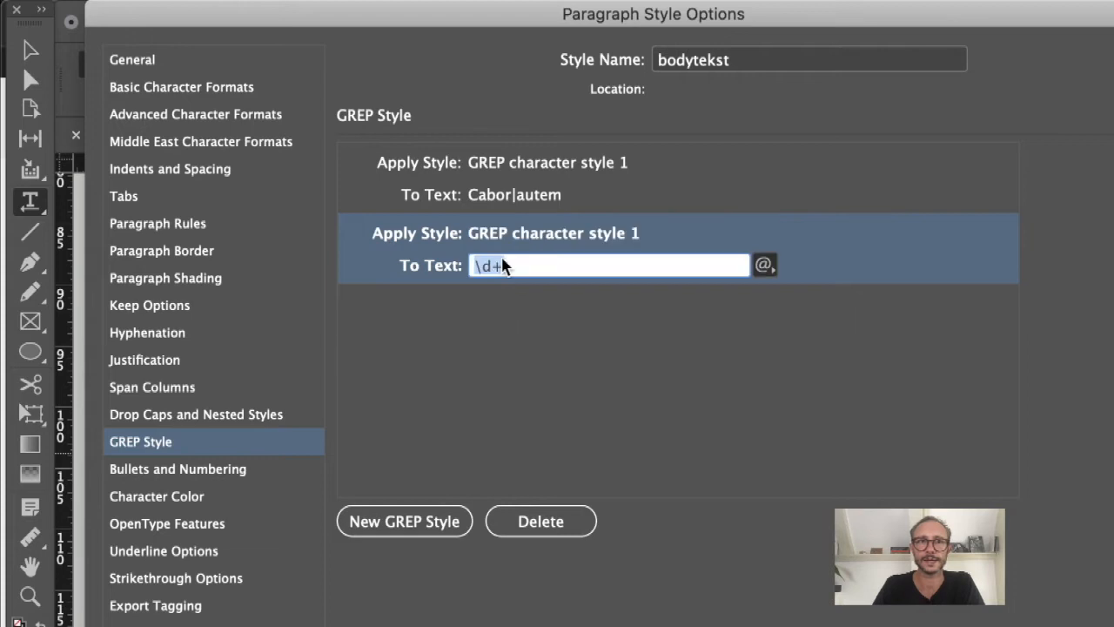
left_click(766, 266)
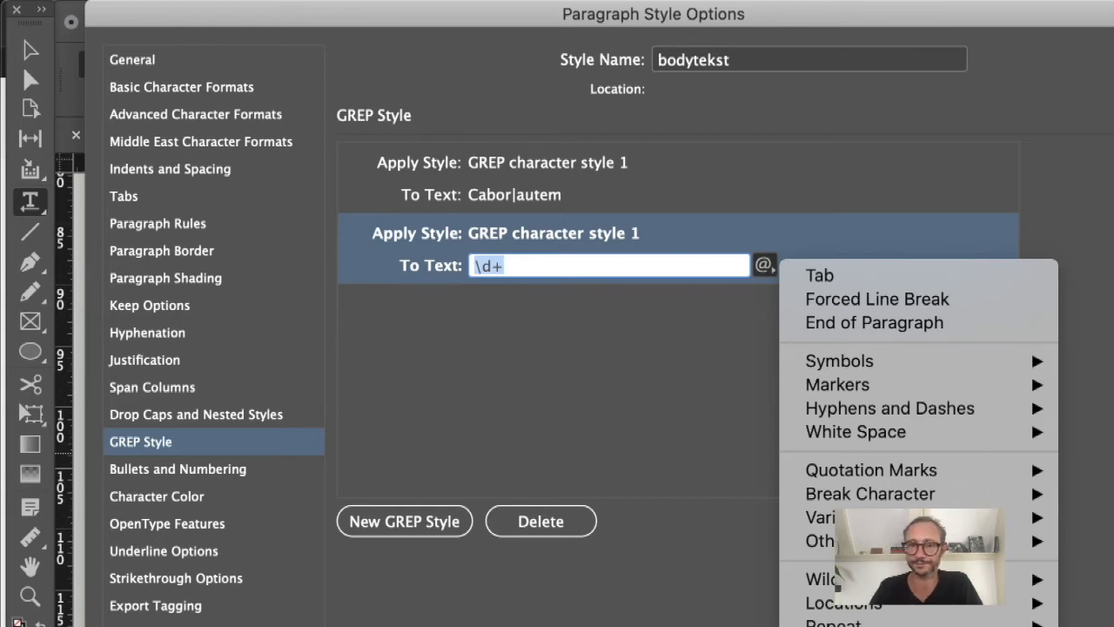
left_click(1068, 557)
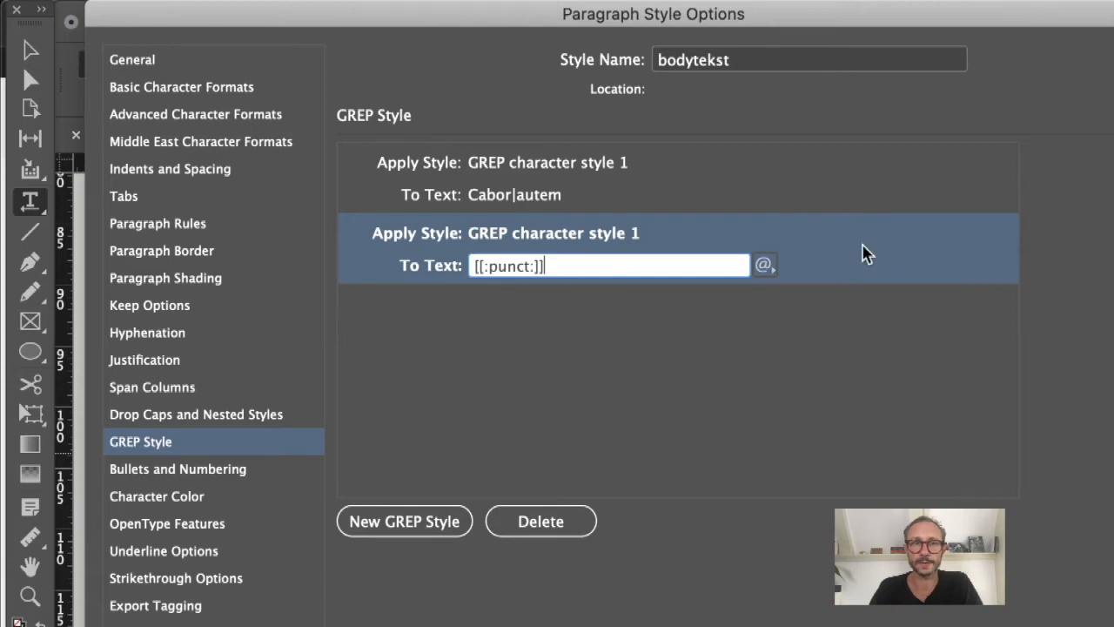
left_click_drag(287, 17, 859, 307)
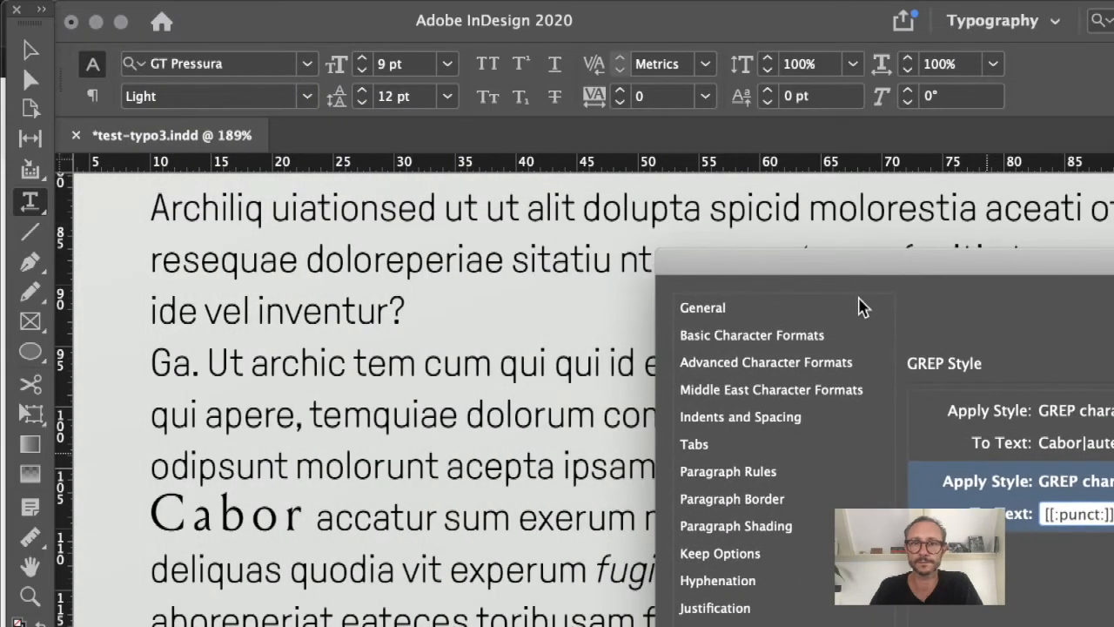
left_click(979, 574)
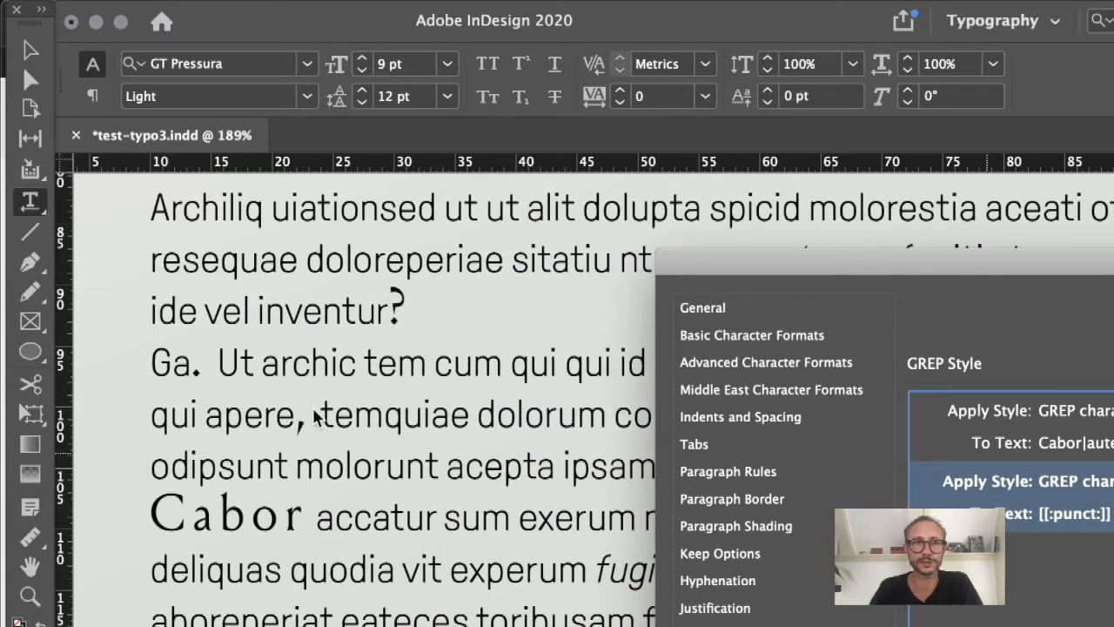
Examine the special-character expressions available for the second GREP style's text, from symbols, markers and white space to wildcards and locations
left_click_drag(759, 265, 271, 133)
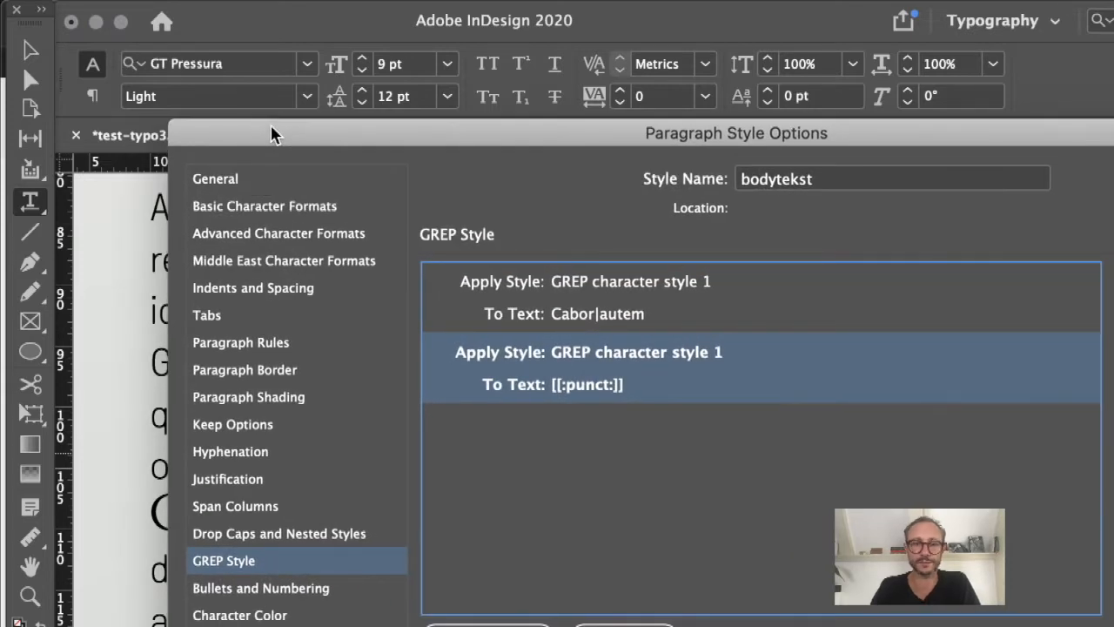
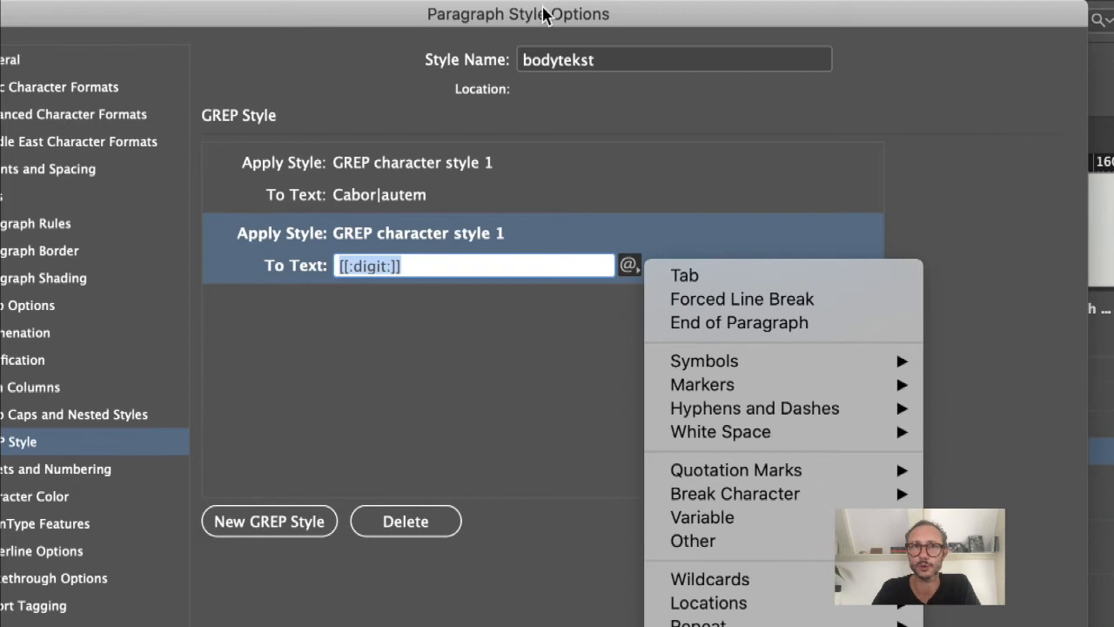
left_click_drag(573, 14, 619, 13)
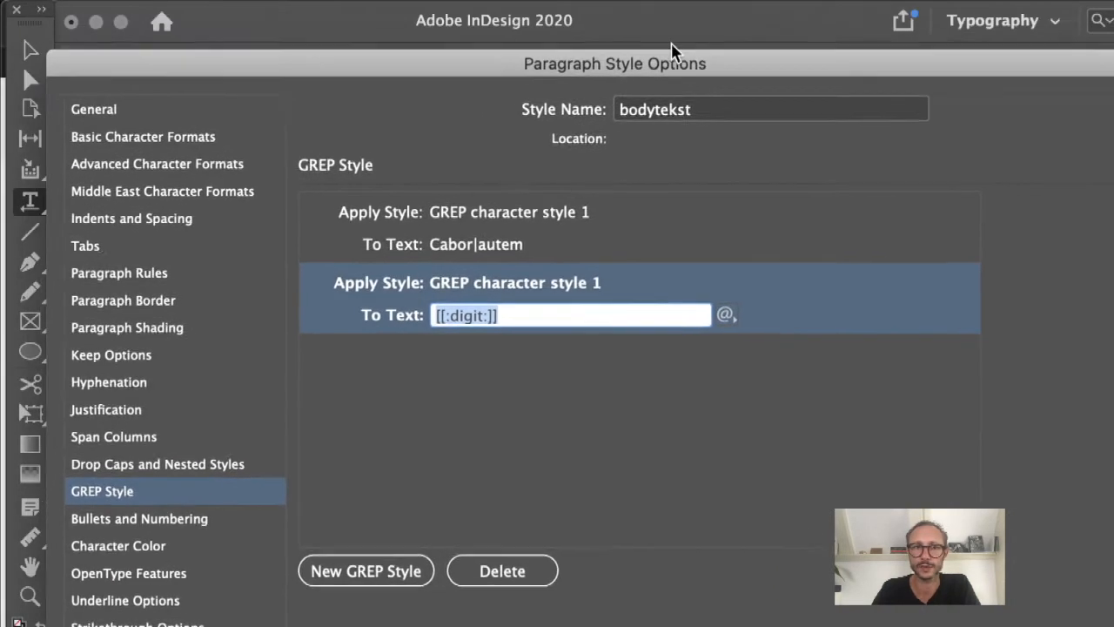
left_click_drag(670, 54, 657, 4)
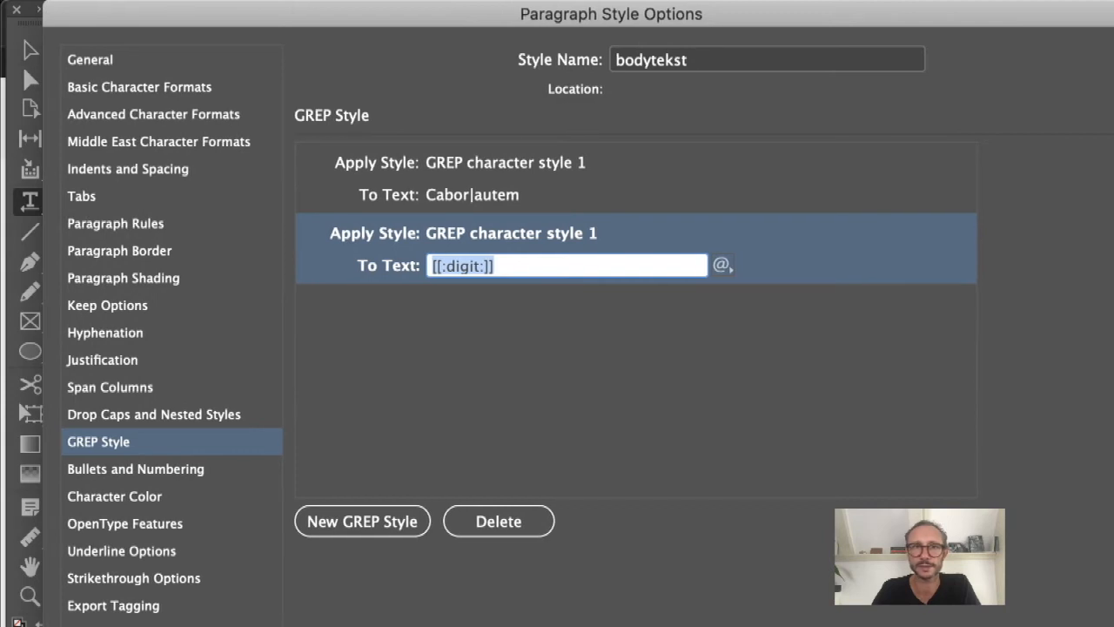
left_click(721, 264)
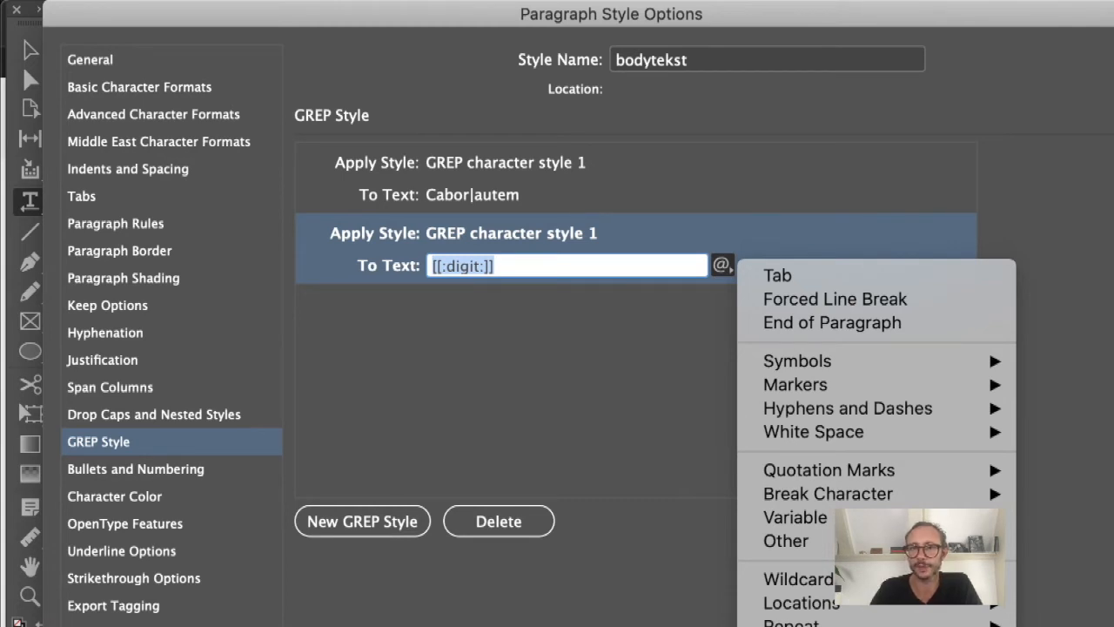
mouse_move(792, 623)
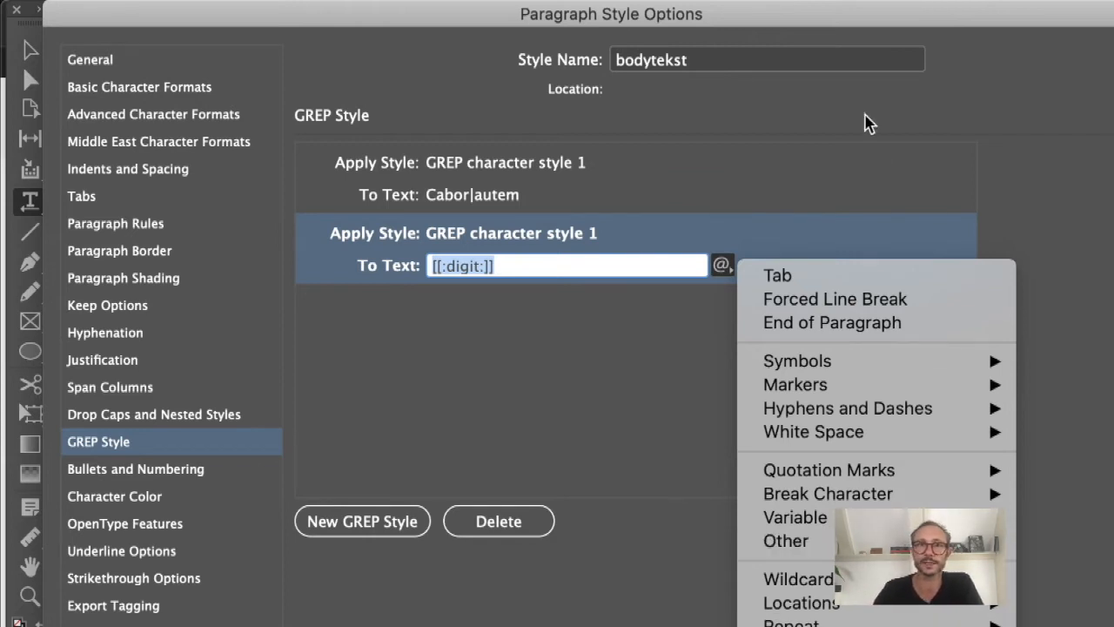
left_click_drag(895, 26, 512, 26)
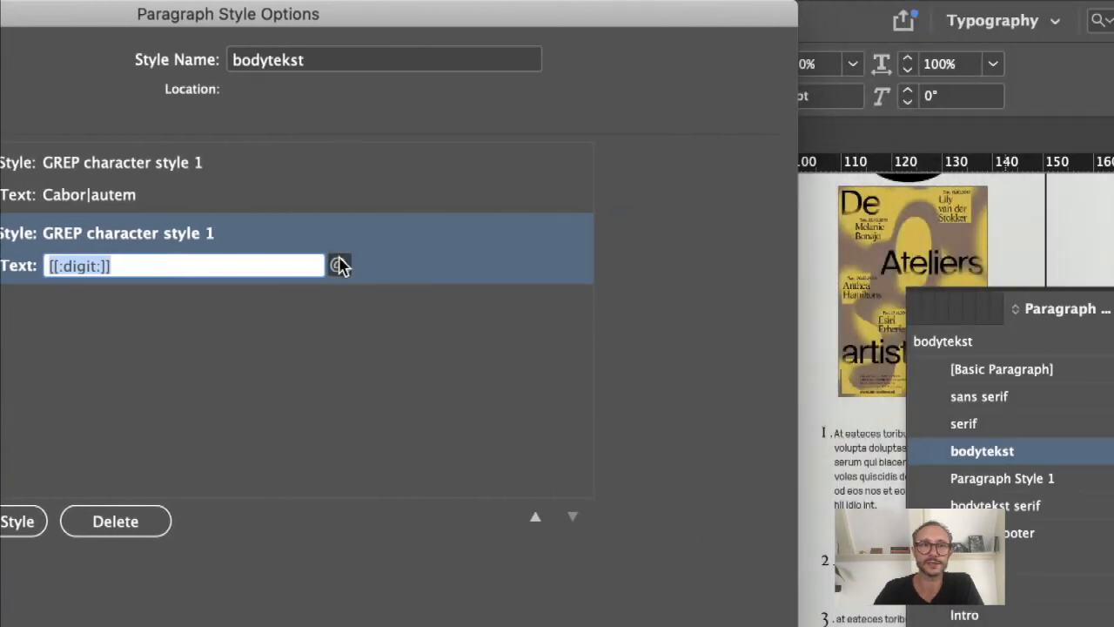
left_click(338, 264)
mouse_move(455, 357)
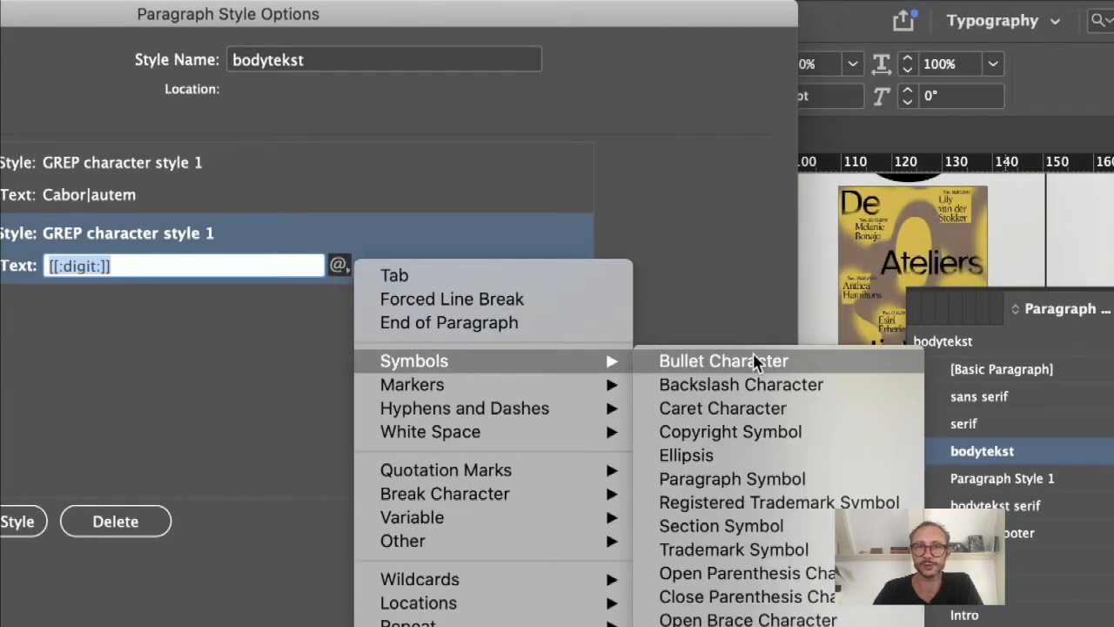
mouse_move(581, 378)
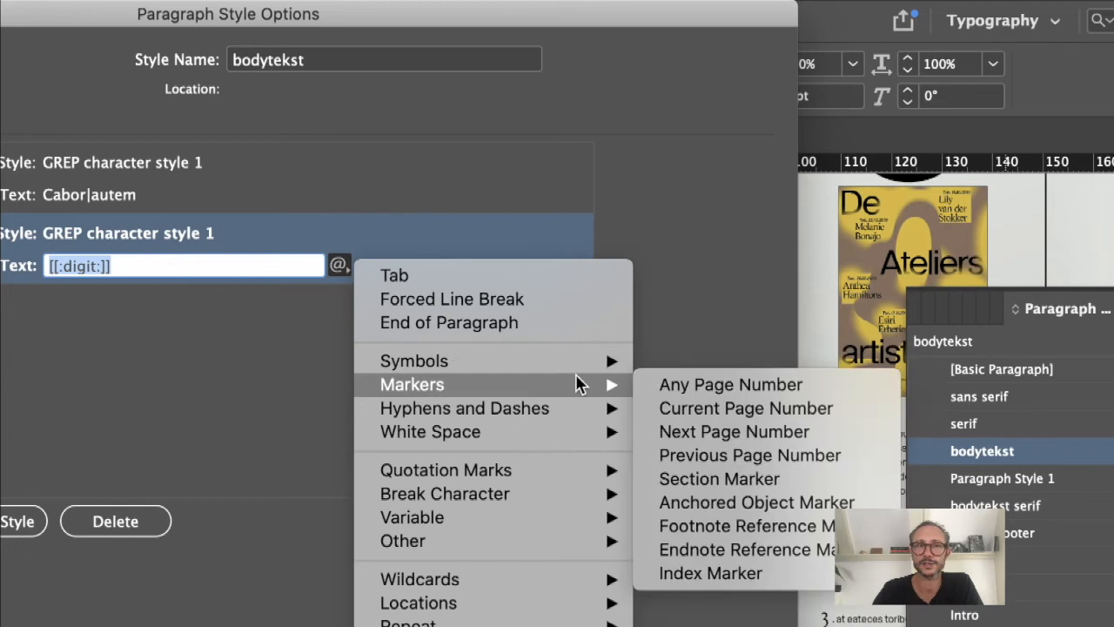
mouse_move(579, 429)
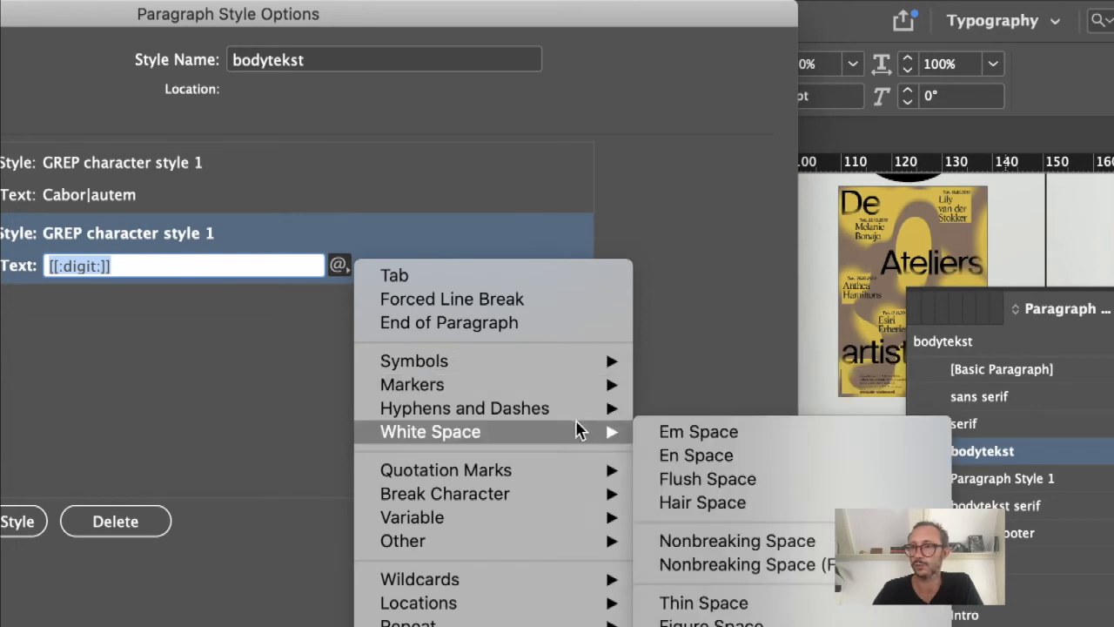
mouse_move(555, 464)
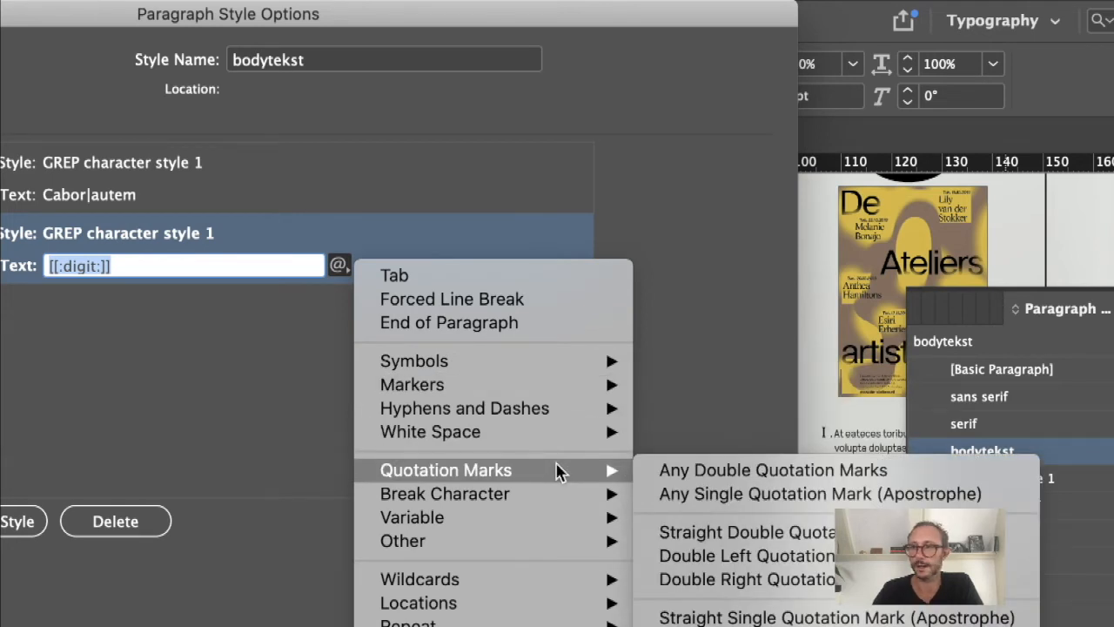
mouse_move(524, 512)
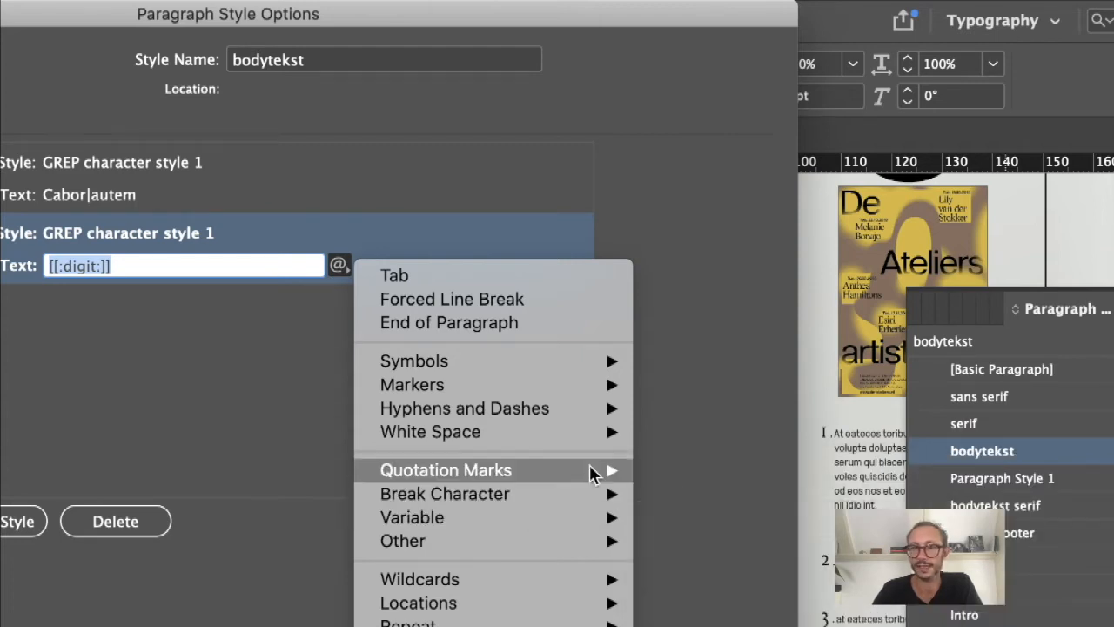
mouse_move(486, 537)
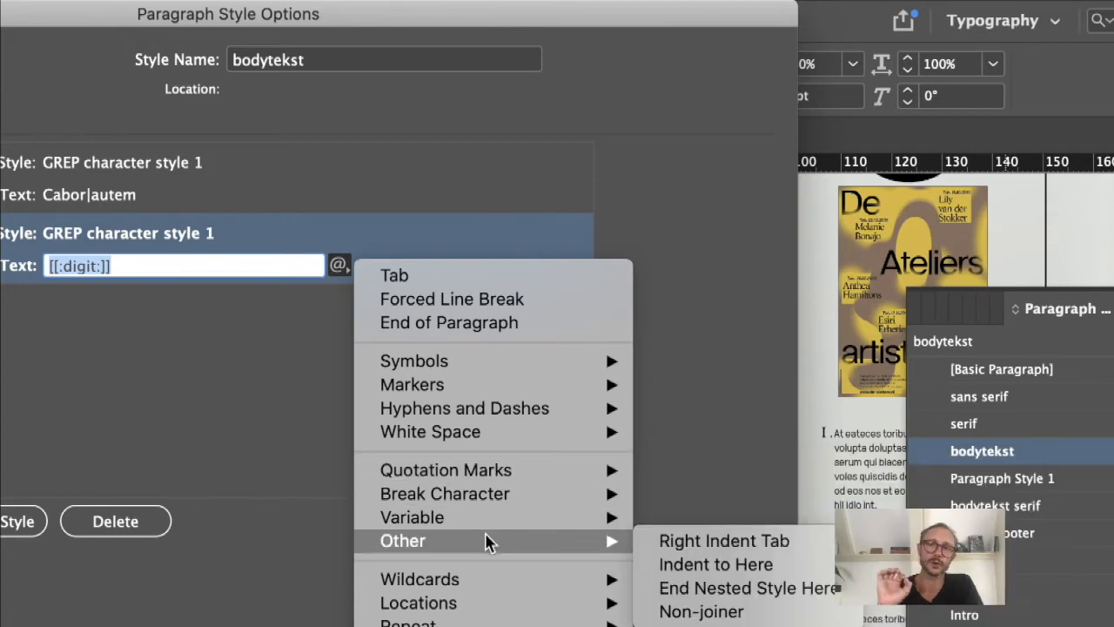
mouse_move(485, 578)
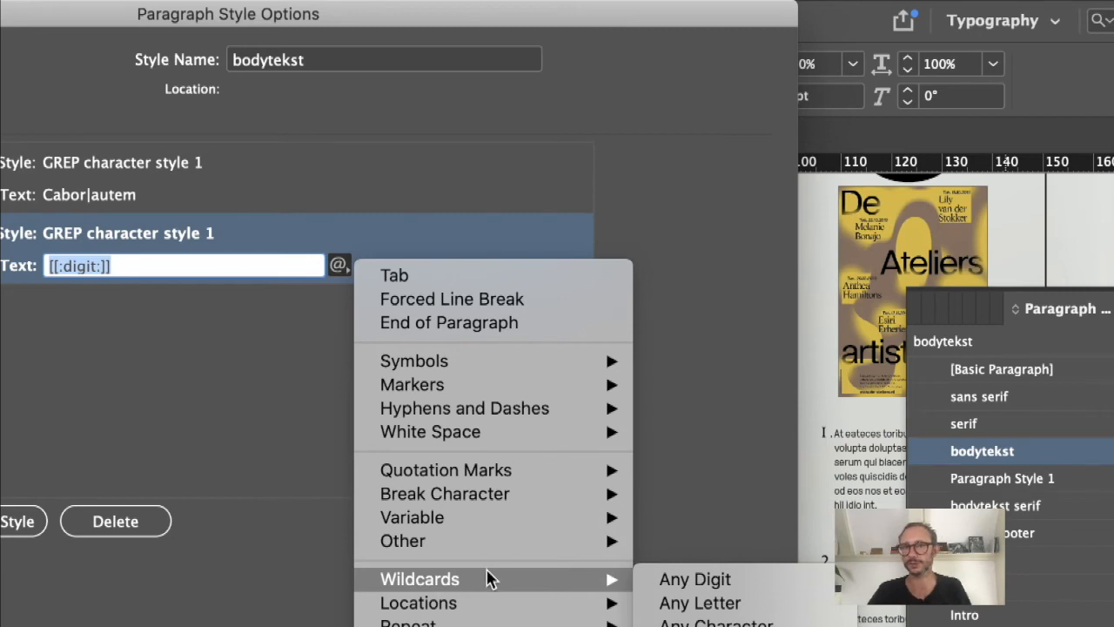
mouse_move(485, 602)
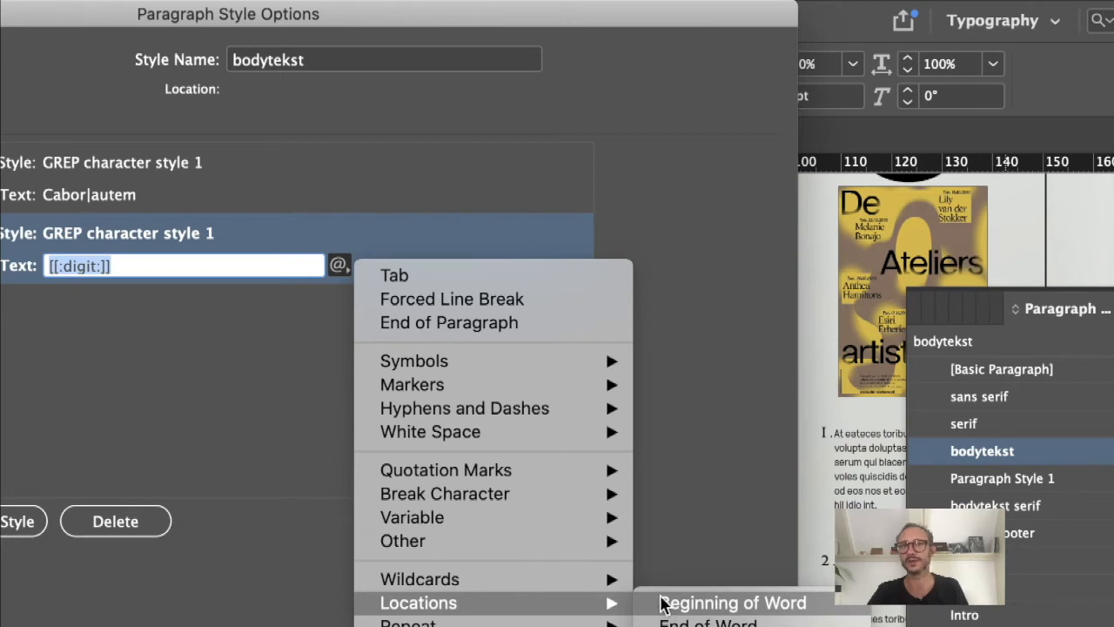
mouse_move(570, 588)
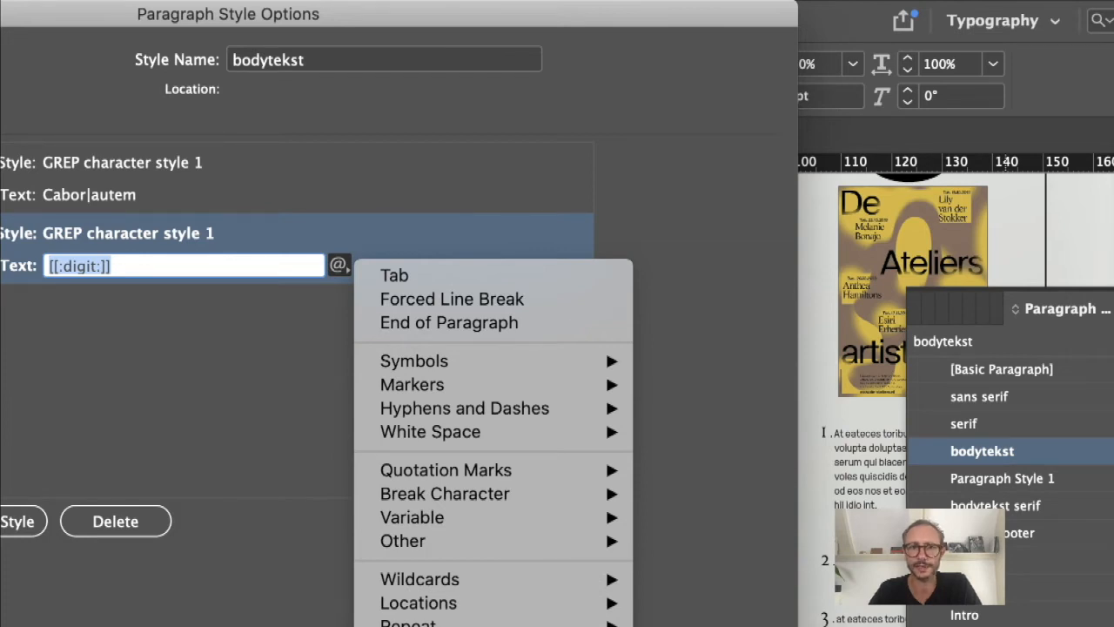
Set the second GREP style's text to match any uppercase letter, [[:upper:]], and accept the bodytekst paragraph style options
left_click(670, 622)
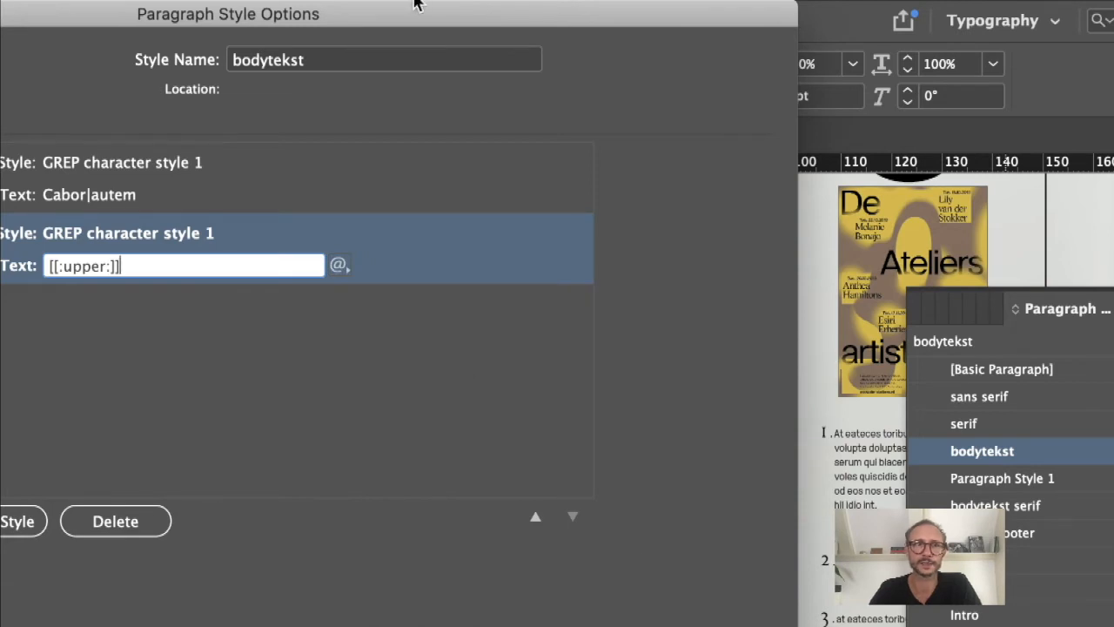
left_click_drag(405, 24, 854, 16)
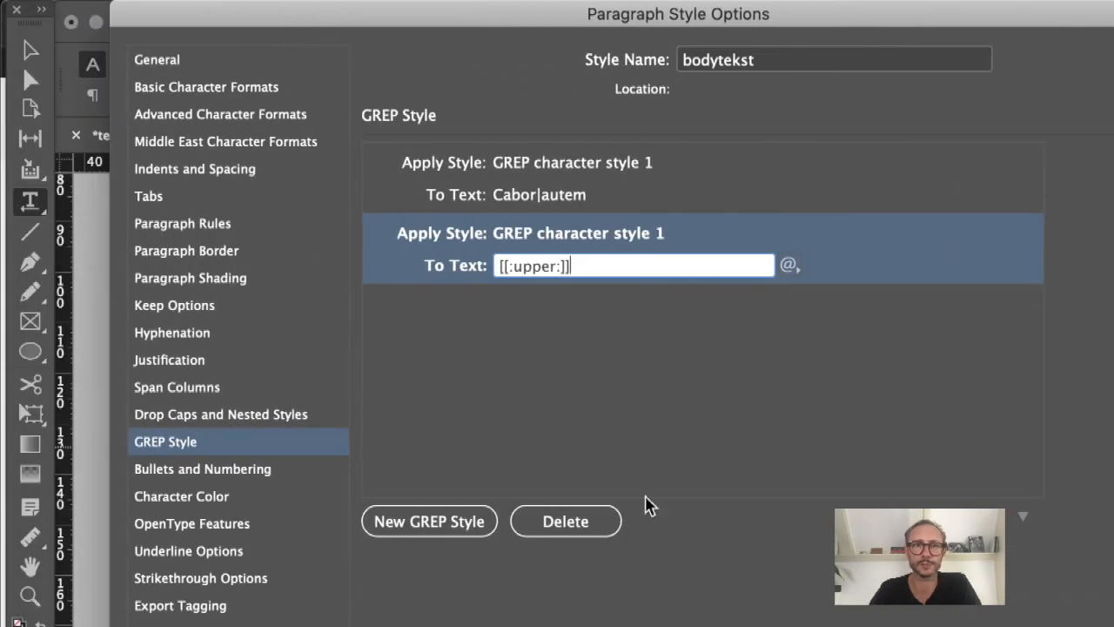
left_click(553, 450)
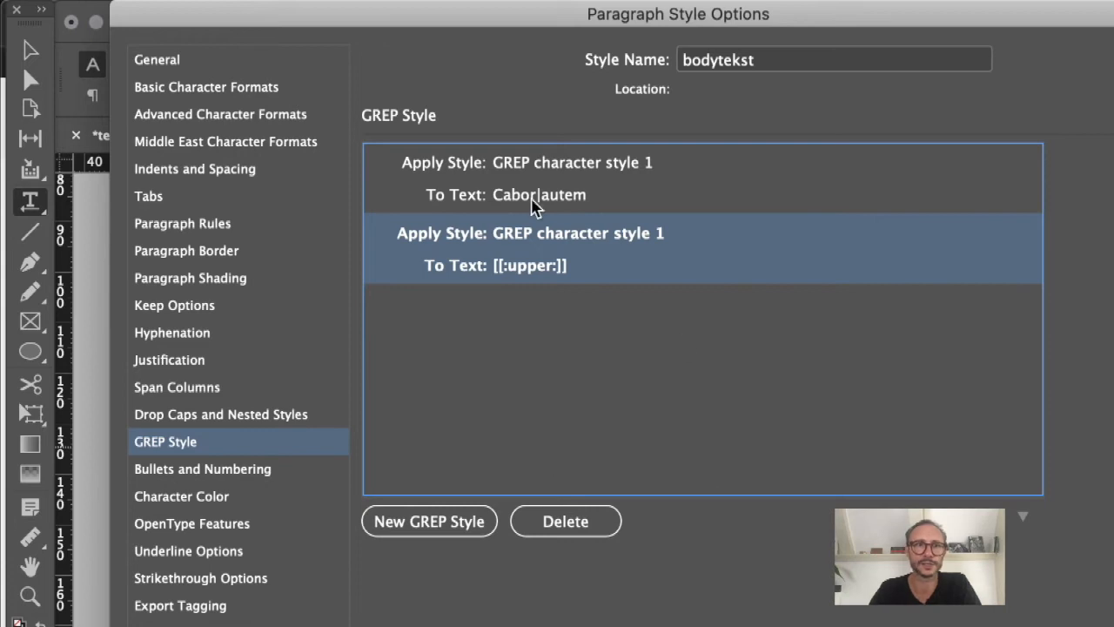
left_click(346, 3)
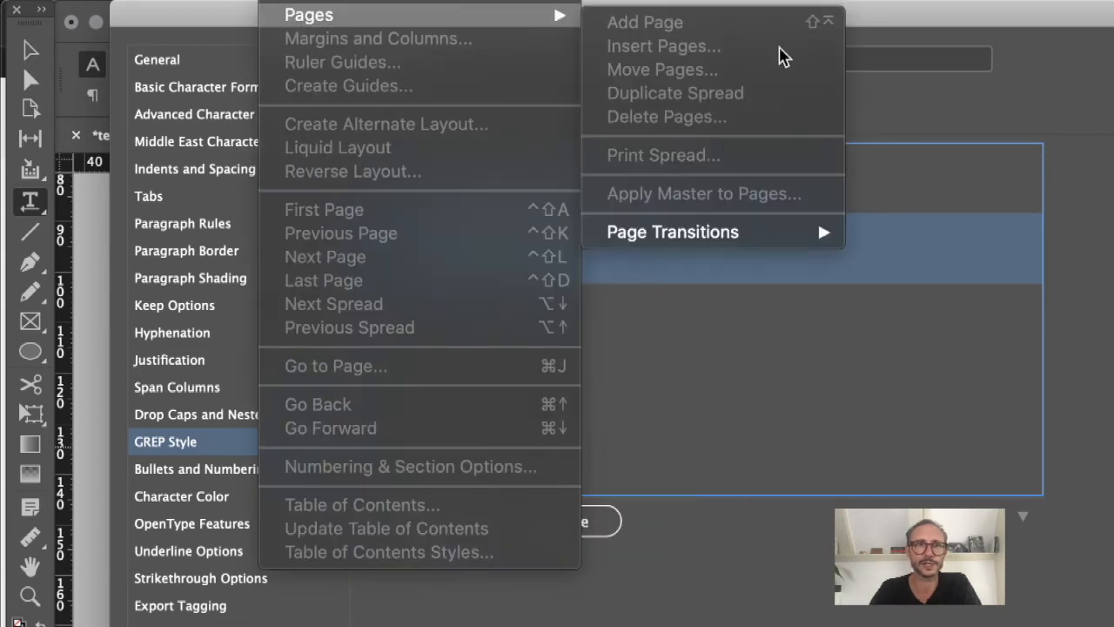
left_click(1111, 490)
left_click(1110, 624)
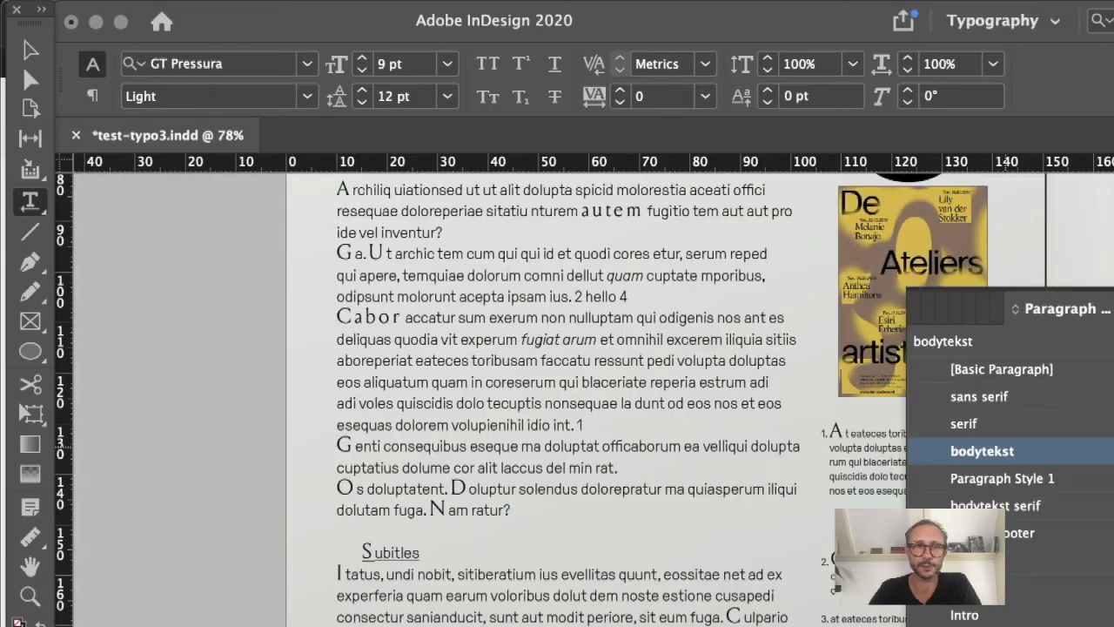
Replace the lowercase first letter of coreserum in the body text with a capital C
scroll(273, 423, "up", 5)
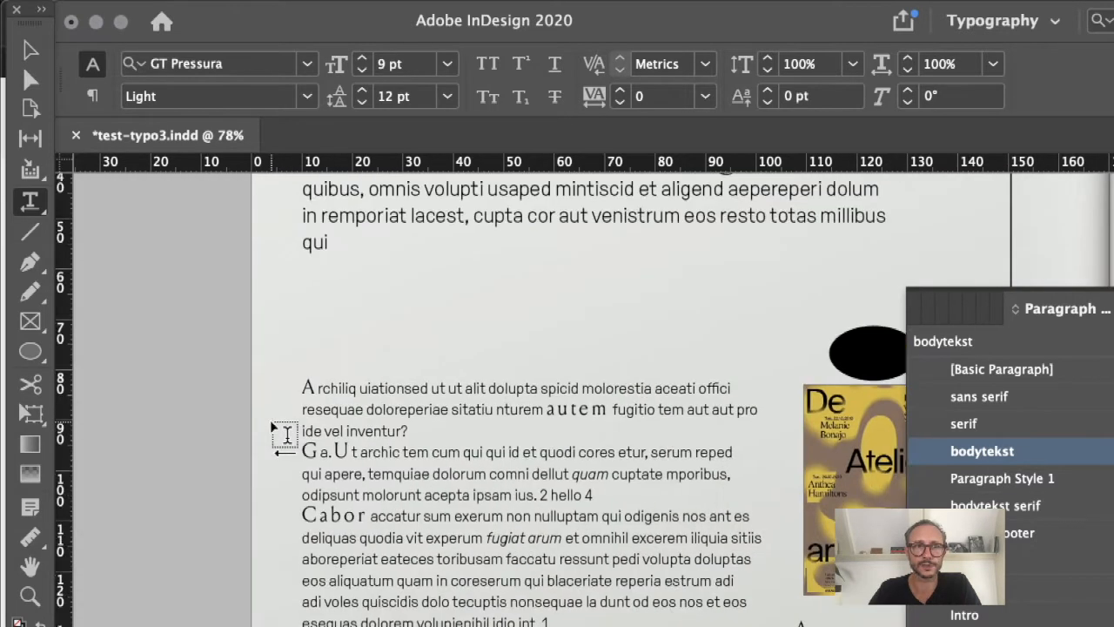
left_click_drag(260, 350, 763, 557)
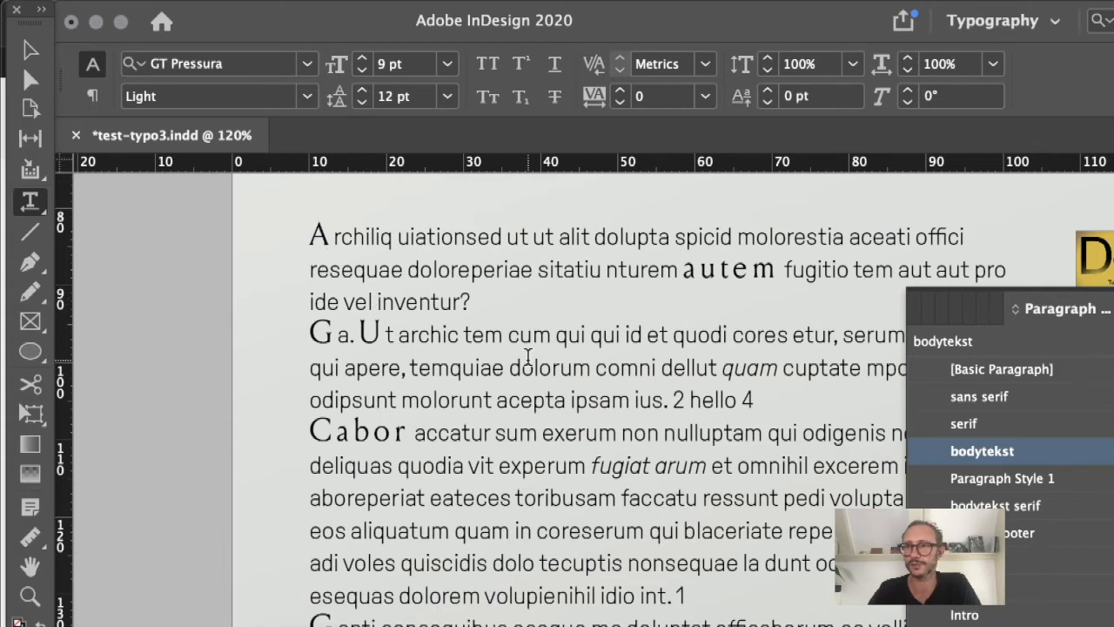
scroll(528, 356, "down", 1)
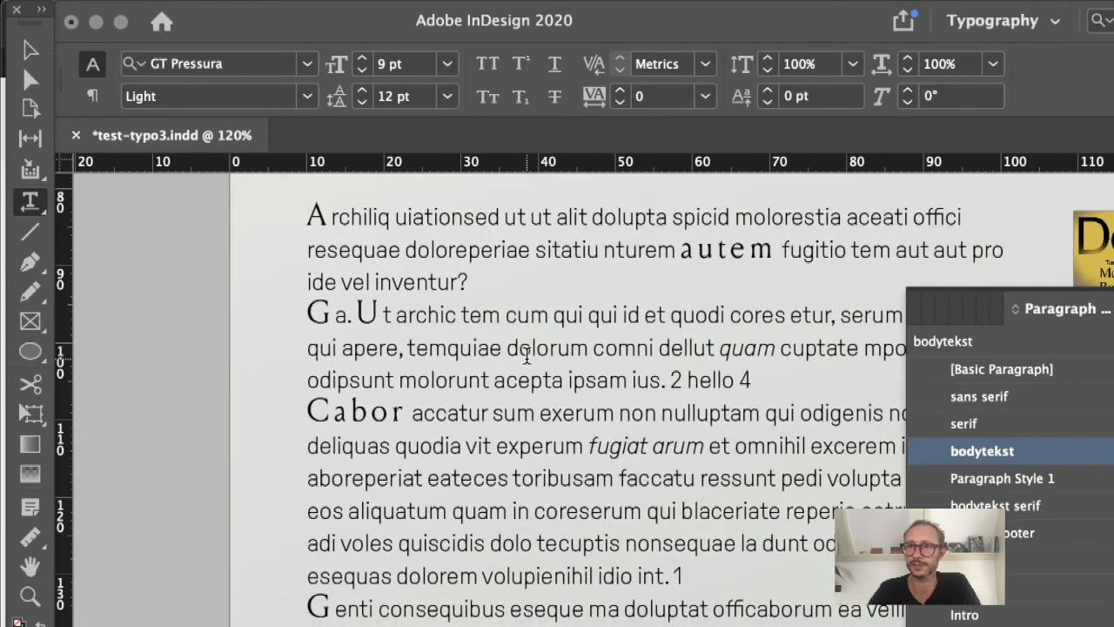
scroll(527, 355, "down", 5)
left_click(576, 287)
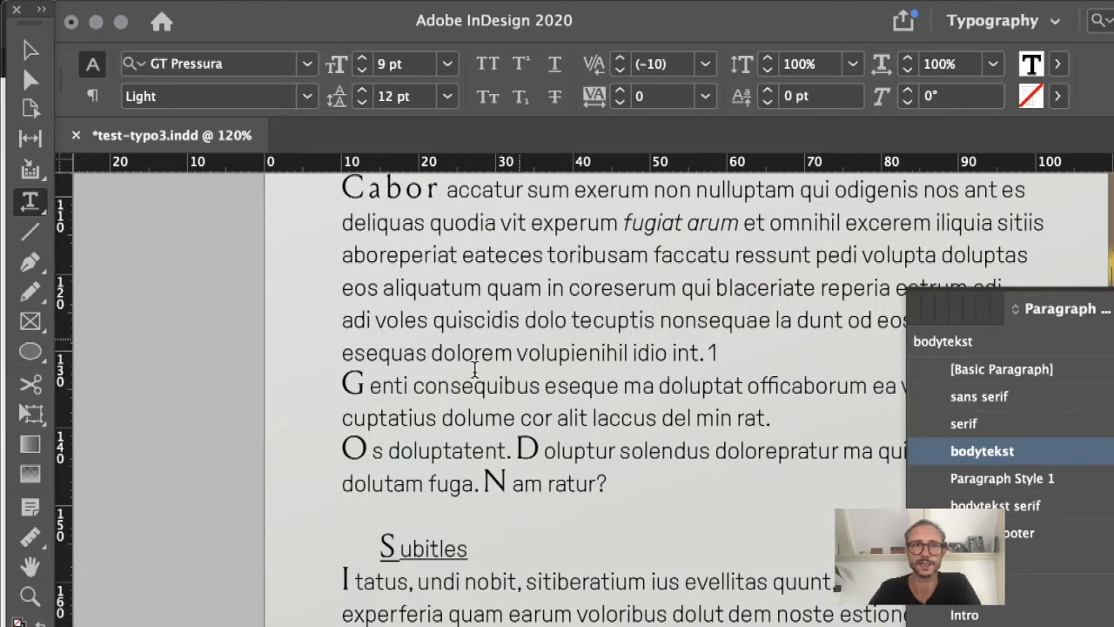
left_click_drag(570, 288, 581, 288)
type("C")
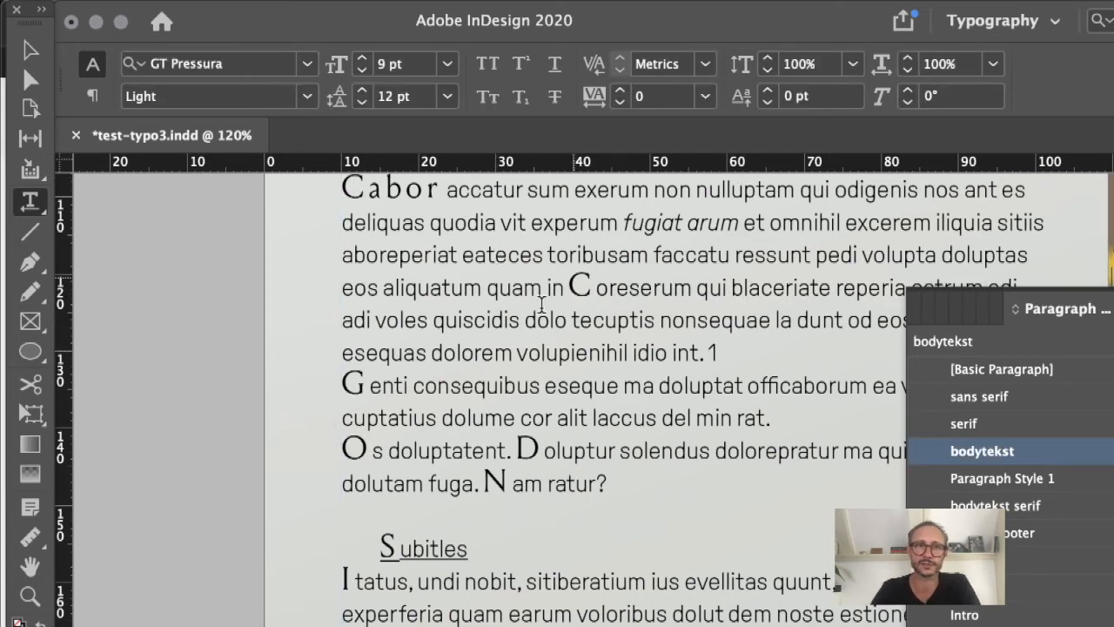
Uncover the body text and insert a hyphen with a space on each side between the words comni and dellut
scroll(281, 328, "up", 3)
scroll(280, 328, "right", 2)
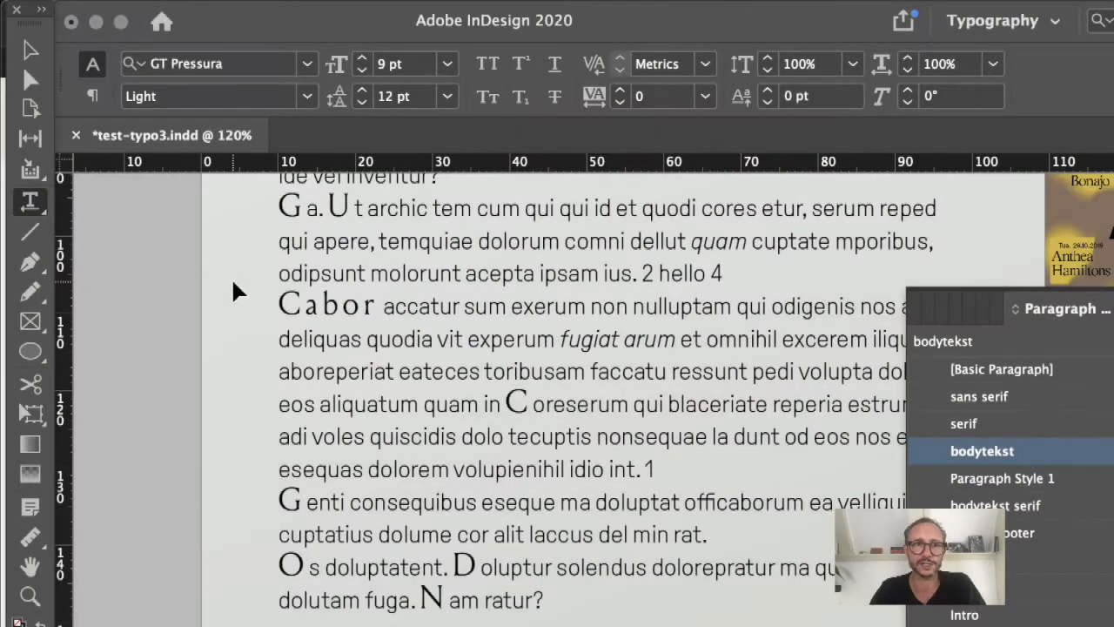
left_click_drag(231, 283, 205, 313)
left_click_drag(524, 270, 894, 298)
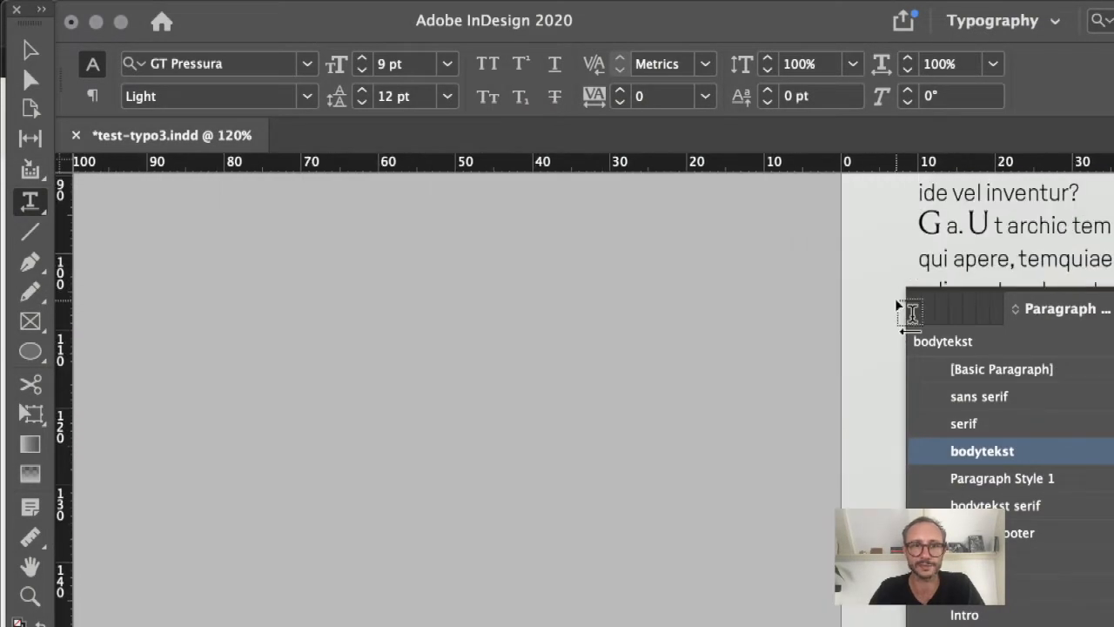
left_click_drag(820, 349, 192, 328)
left_click(1112, 307)
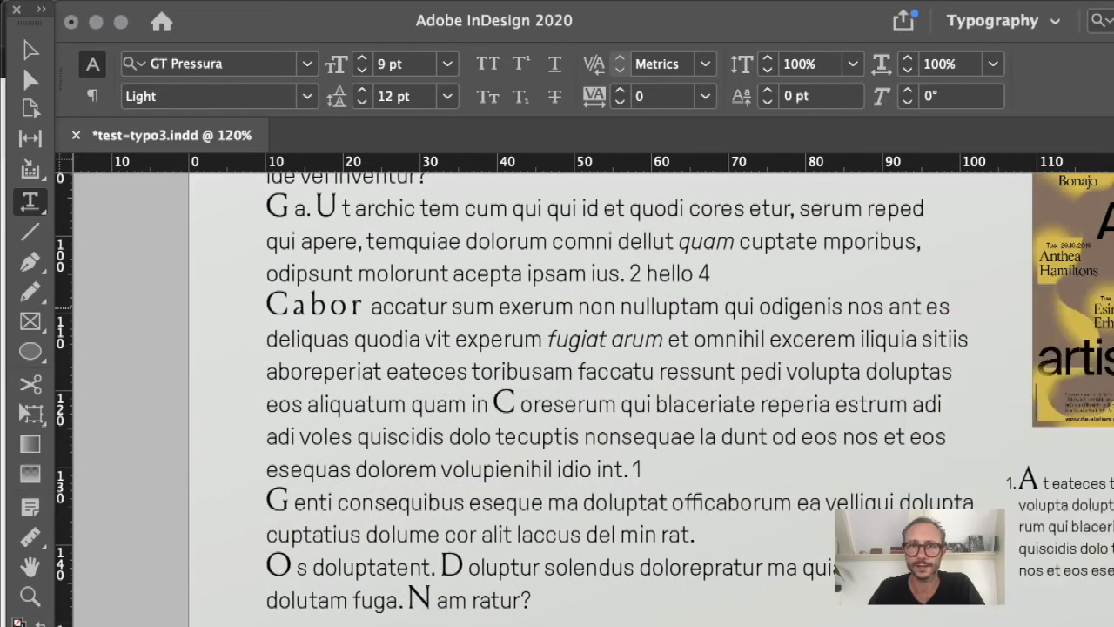
left_click(615, 240)
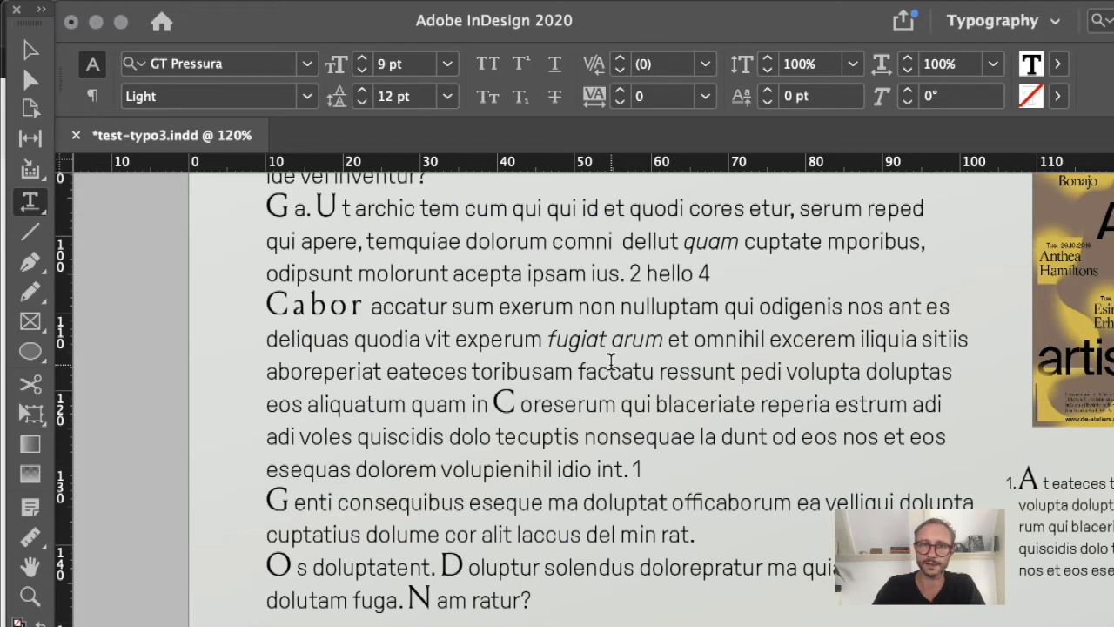
type("-")
left_click(190, 291)
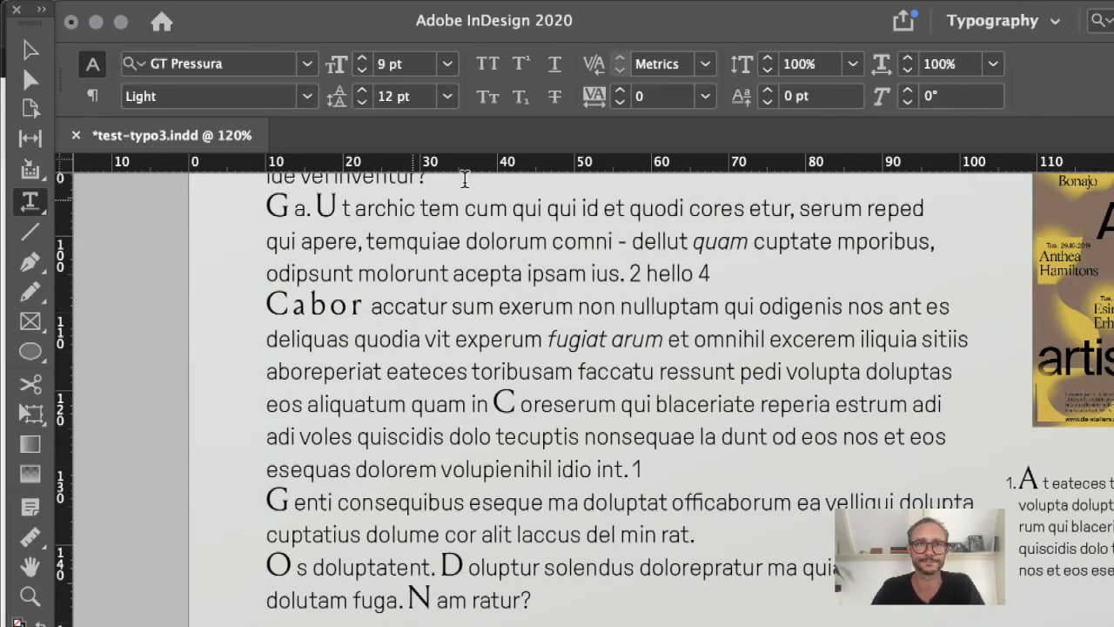
Try a double hyphen between comni and dellut in the body text, and delete the extra hyphen again
left_click_drag(409, 190, 939, 383)
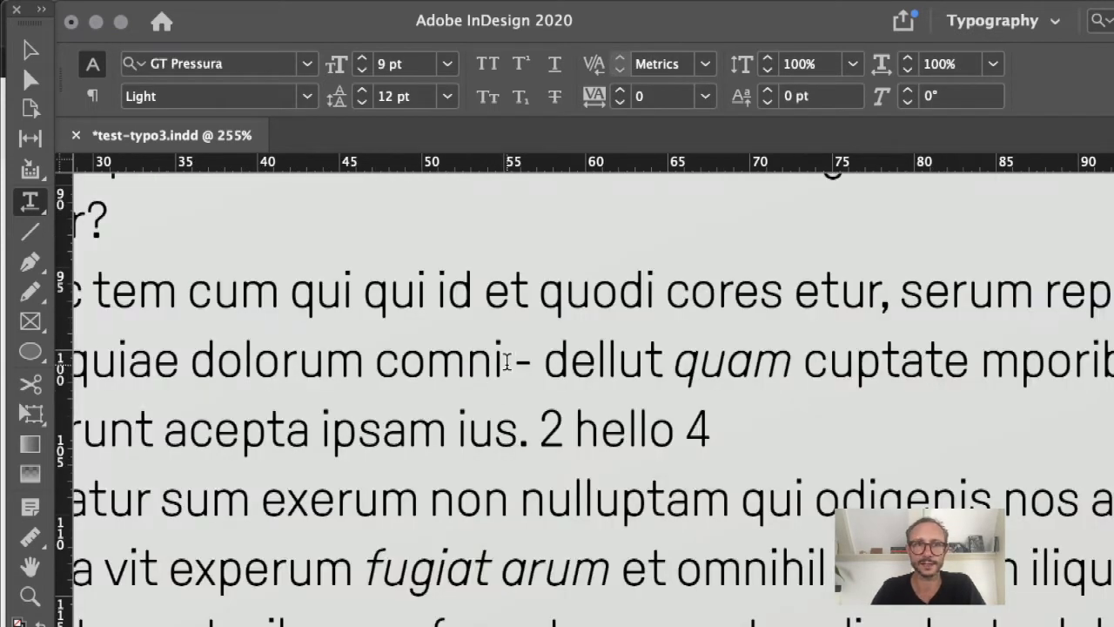
left_click_drag(512, 359, 534, 360)
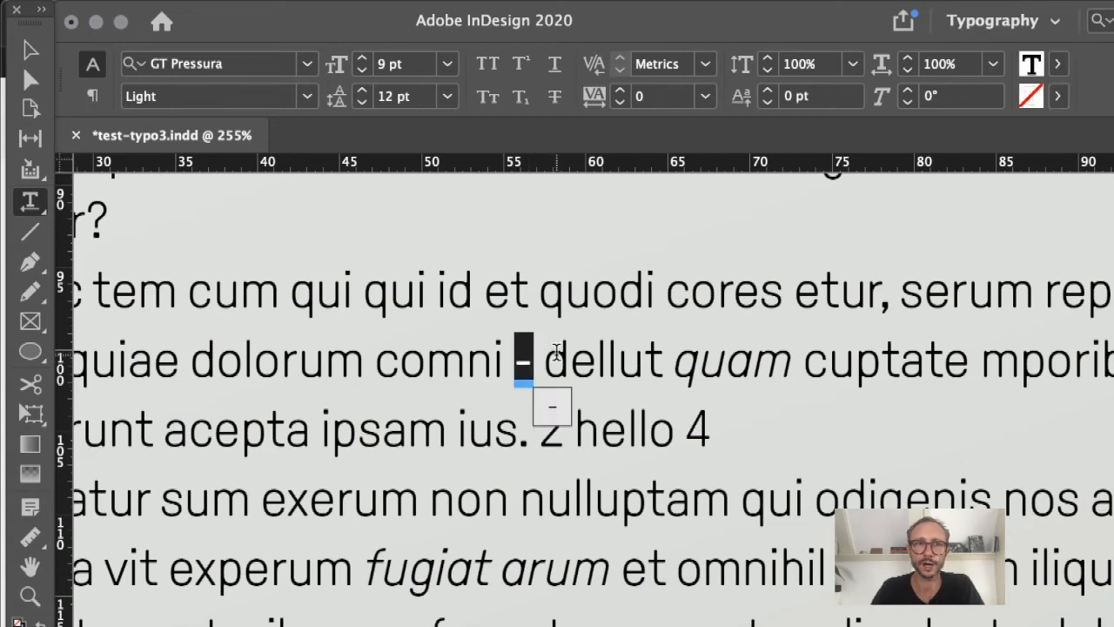
left_click(556, 353)
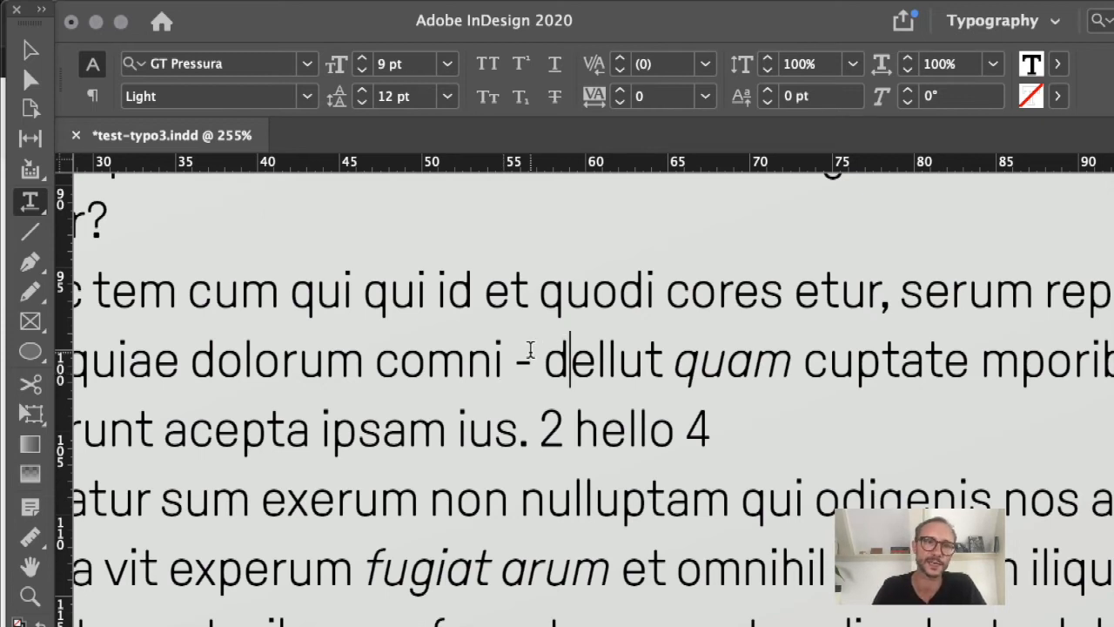
left_click(529, 353)
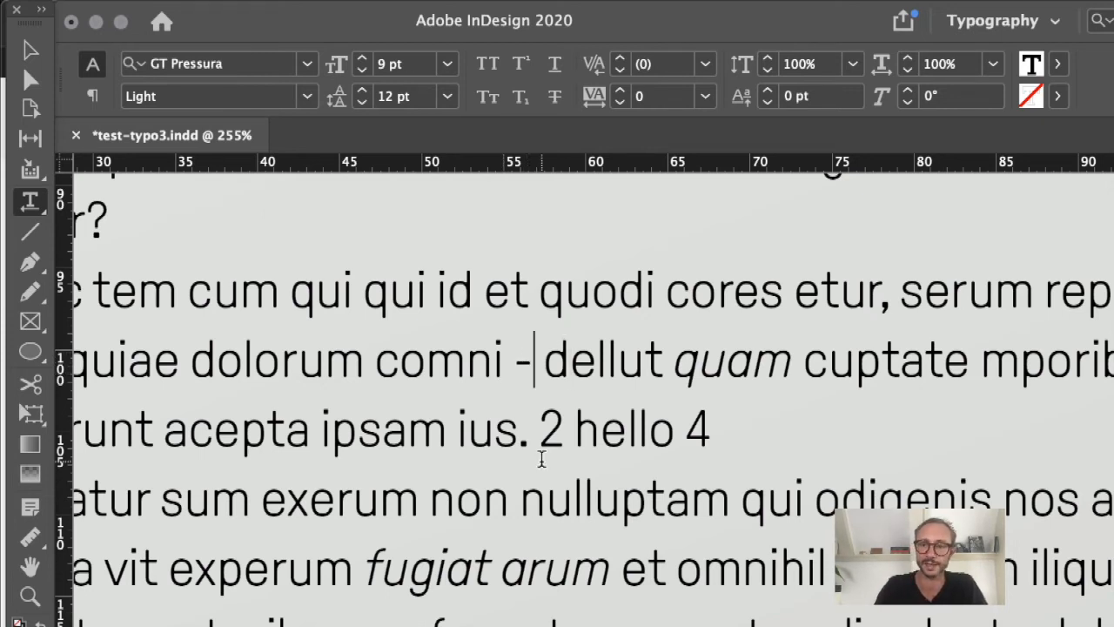
type("-")
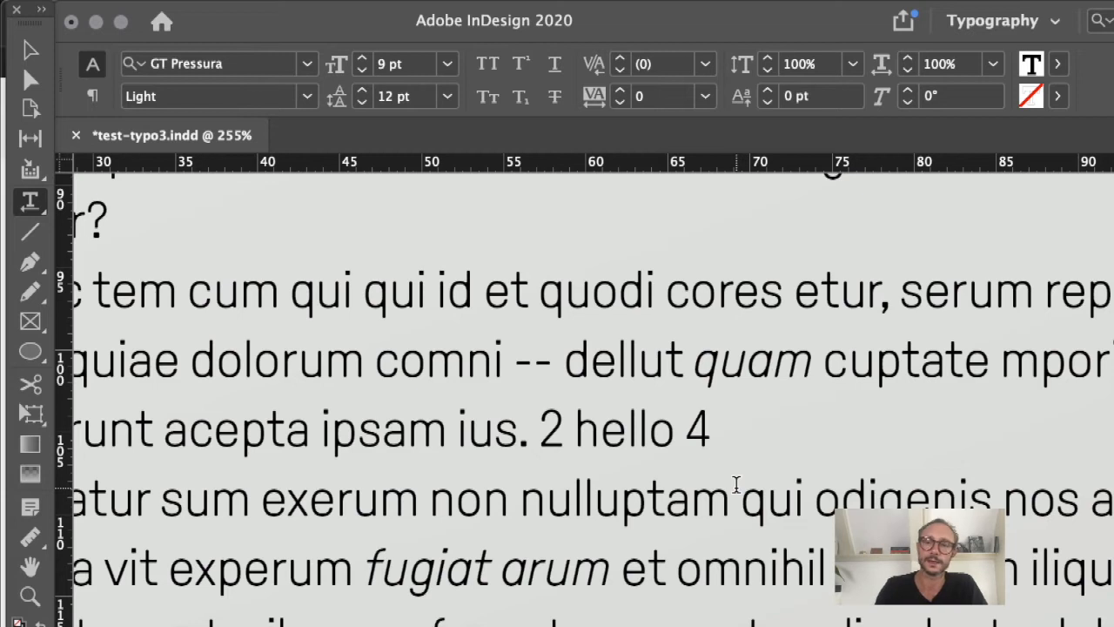
key("BackSpace")
key("BackSpace")
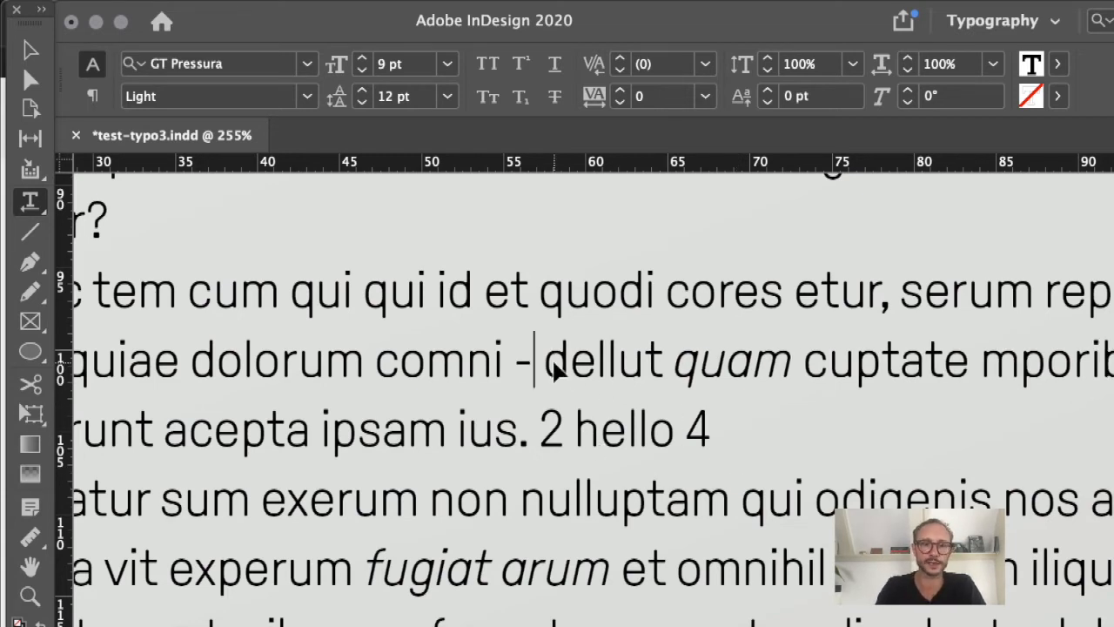
Open Find/Change and set the text to find to a hyphen with a space on each side
key("super+f")
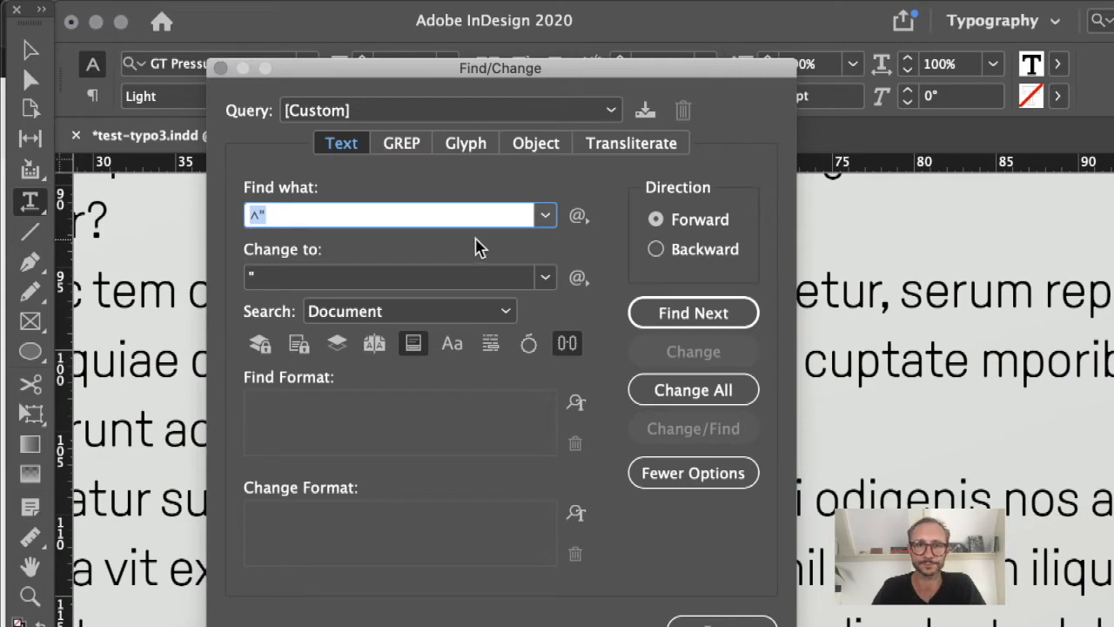
left_click(445, 221)
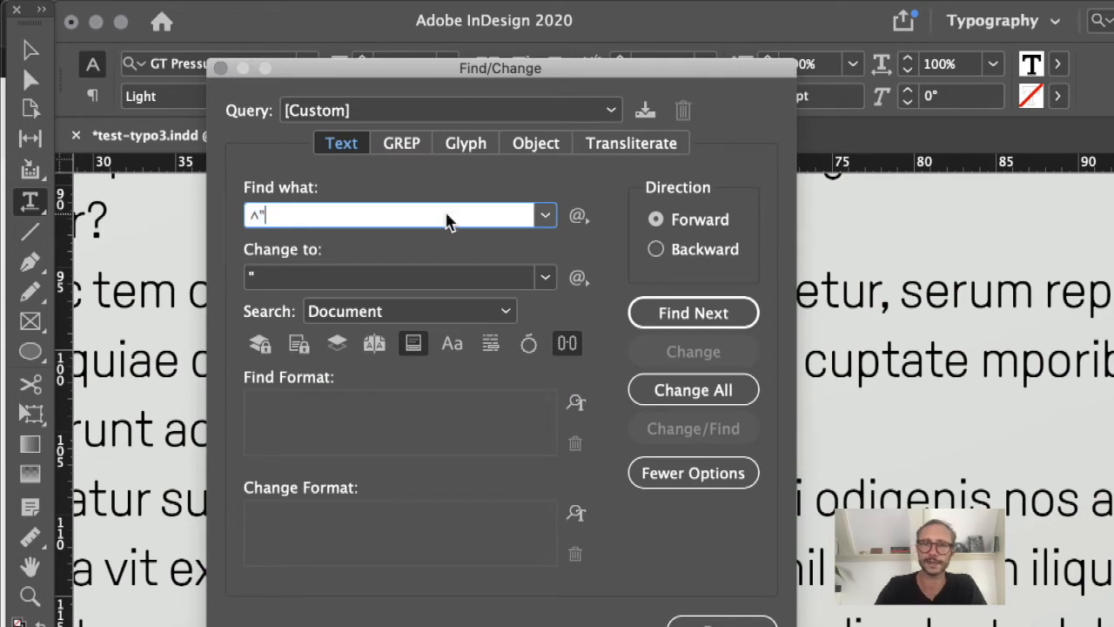
key("BackSpace")
key("BackSpace")
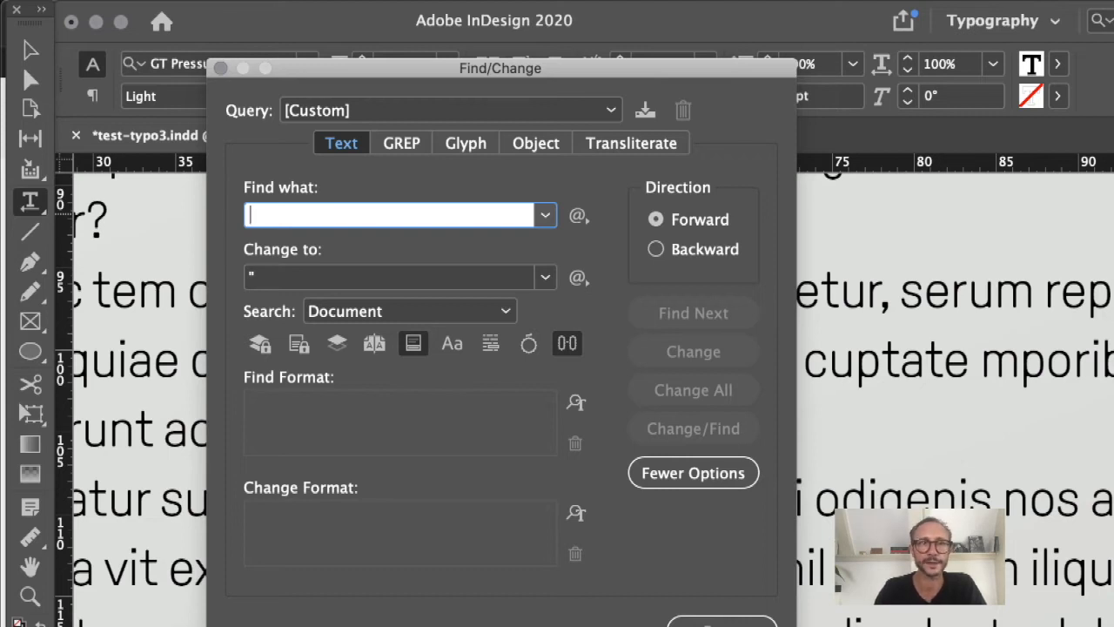
type("-")
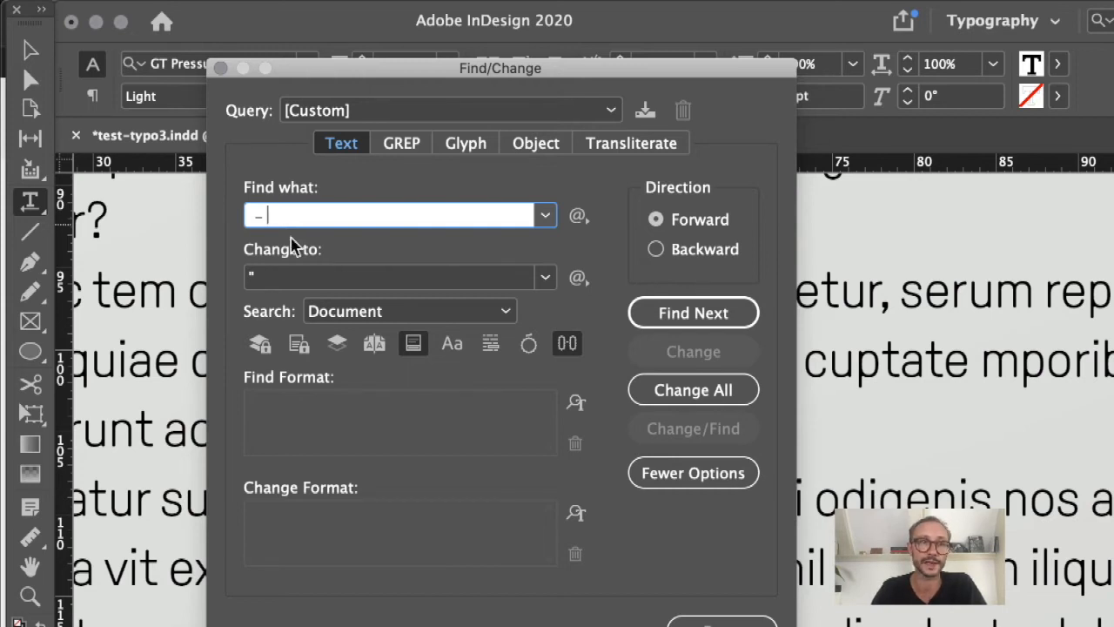
Clear the replacement text and begin it with a thin space, ^<, moving the dialog aside to reach the white-space options
left_click(286, 275)
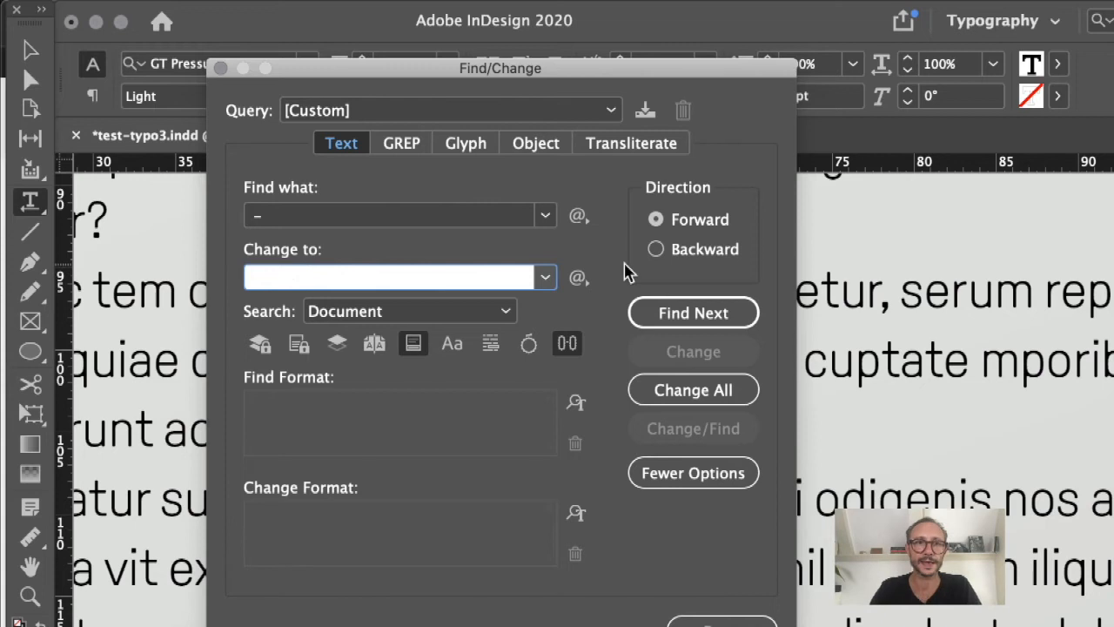
left_click(581, 278)
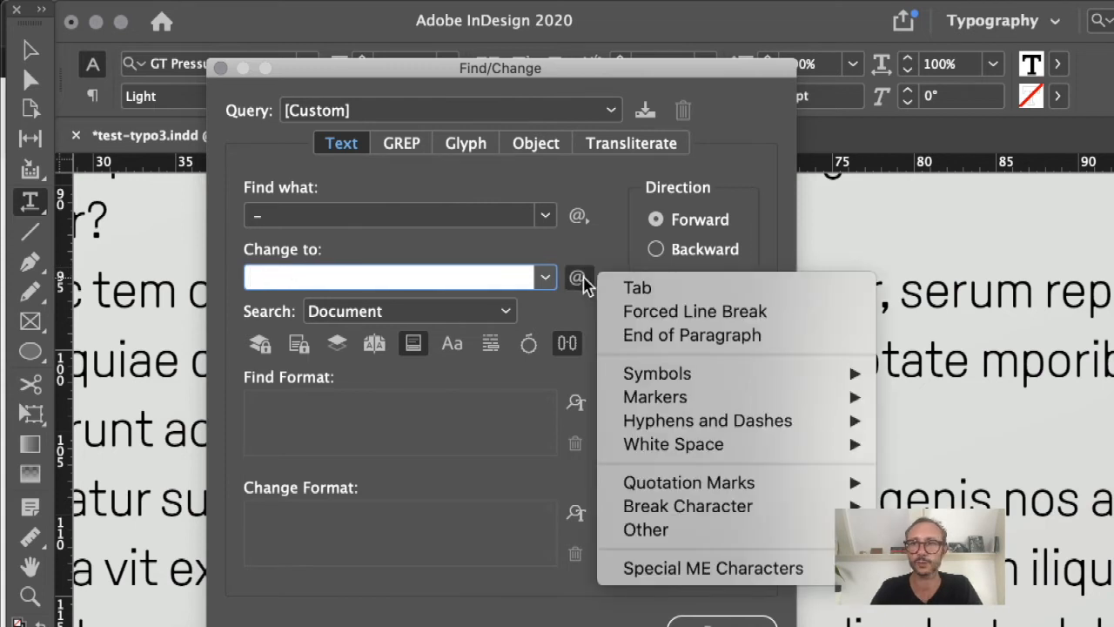
left_click(600, 83)
left_click_drag(601, 83, 466, 48)
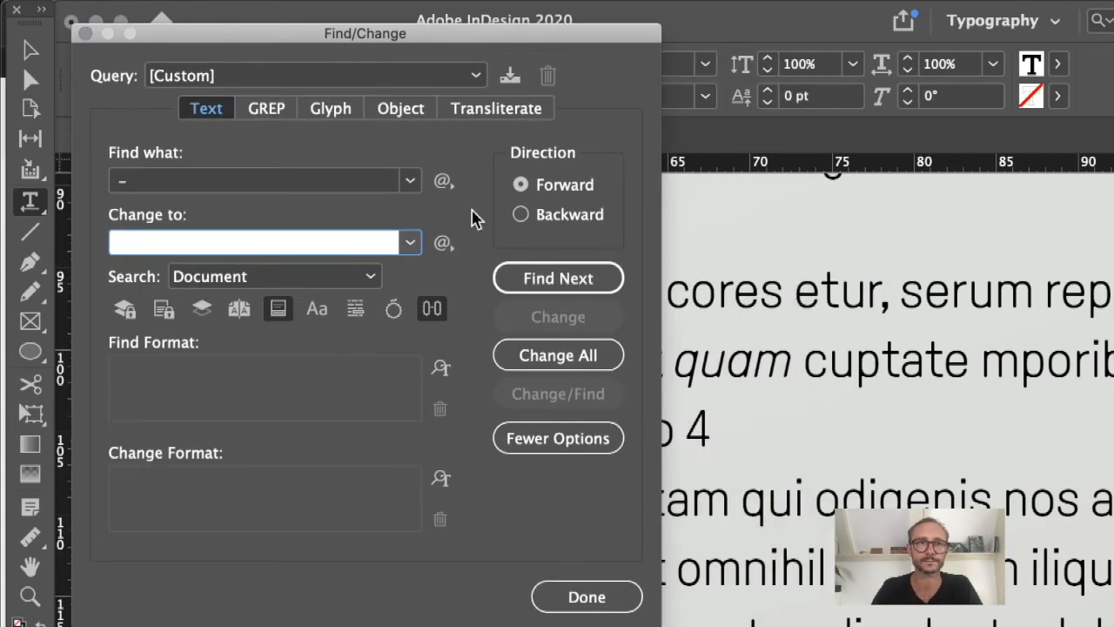
left_click(443, 243)
mouse_move(577, 411)
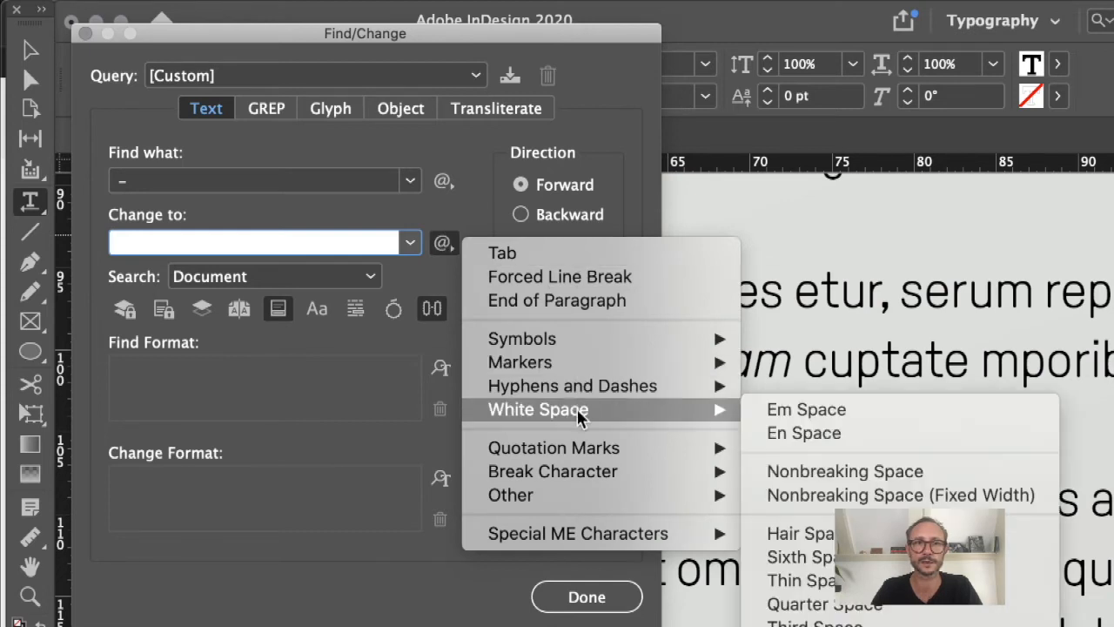
left_click(790, 585)
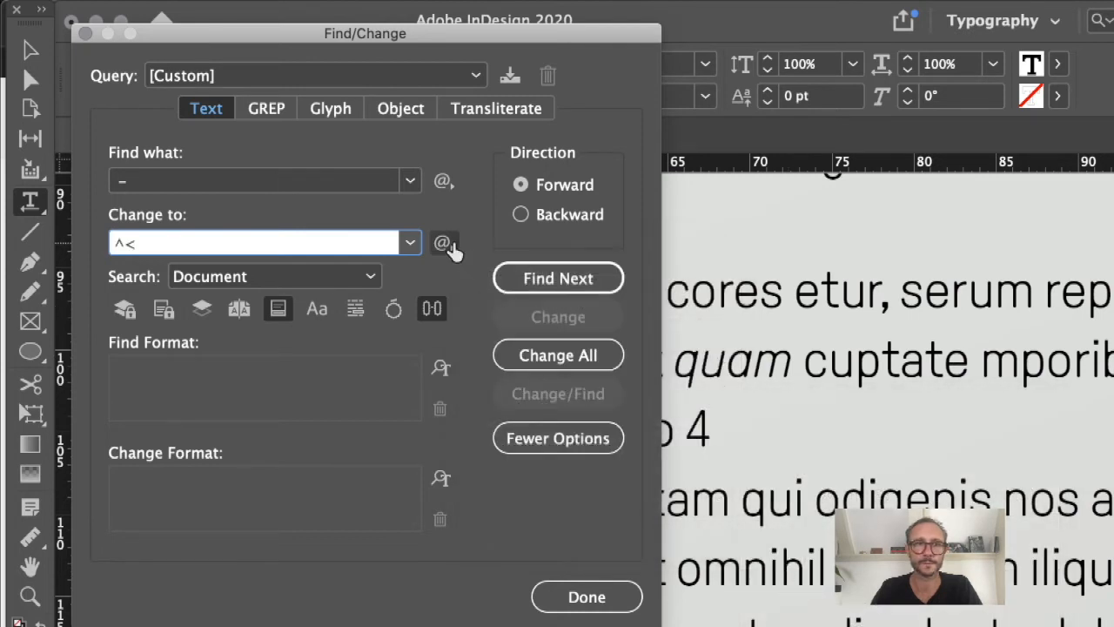
Extend the replacement text with an em dash and another thin space, giving ^<^_^<
left_click(445, 245)
mouse_move(565, 385)
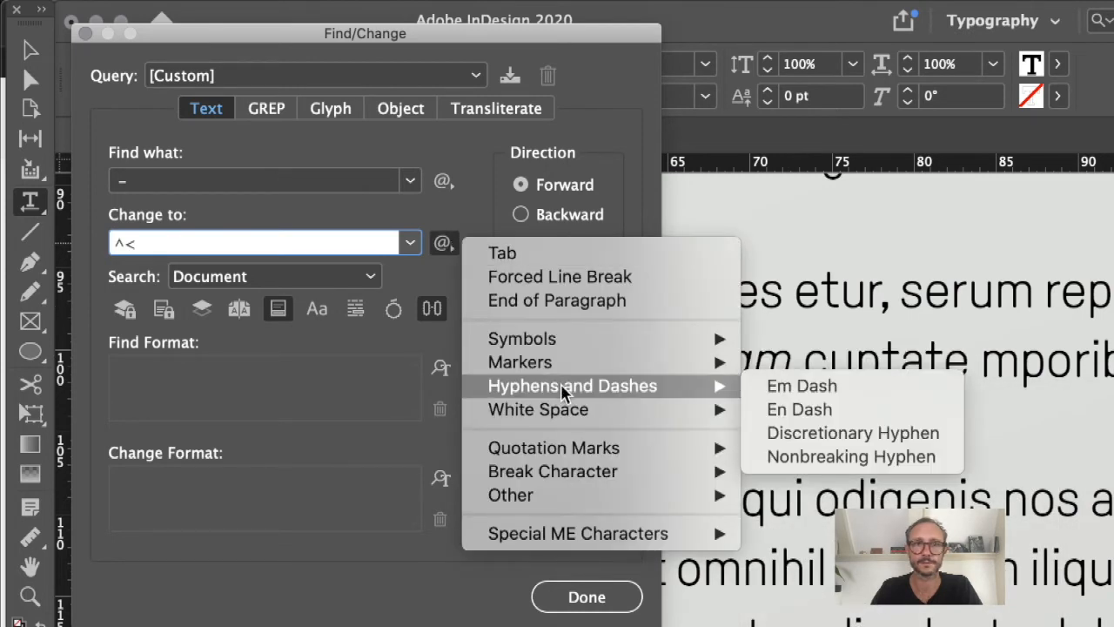
left_click(802, 388)
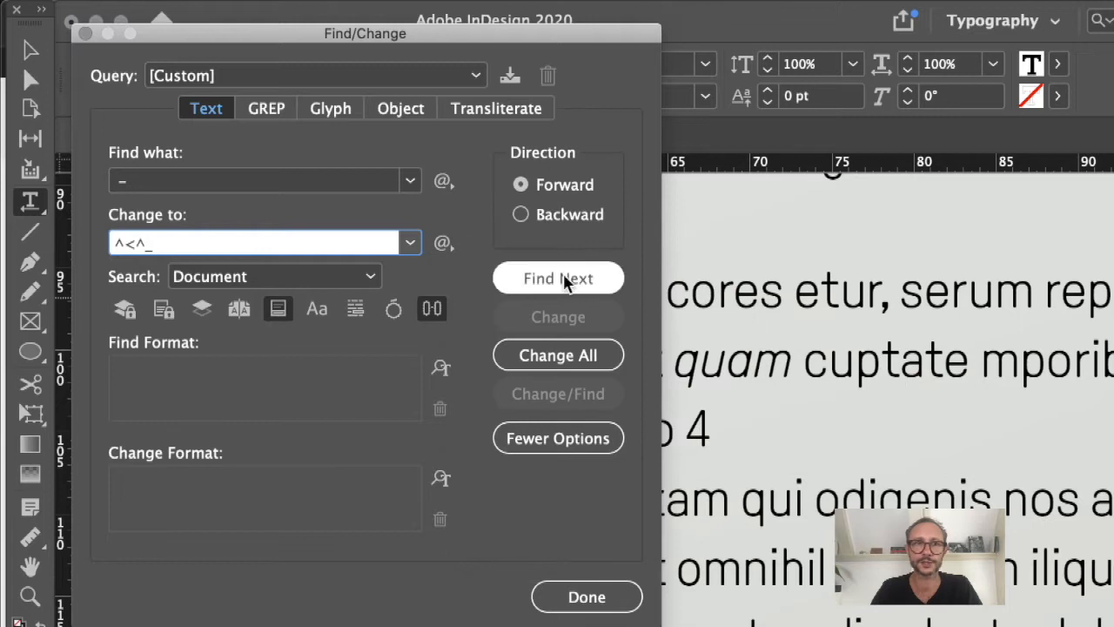
left_click(443, 244)
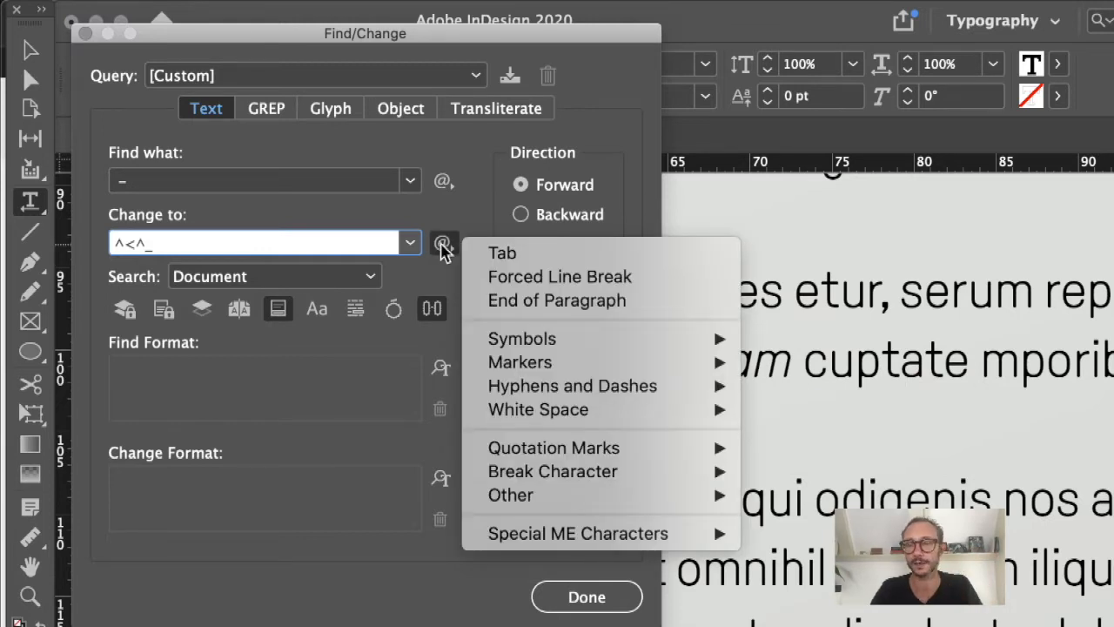
mouse_move(551, 409)
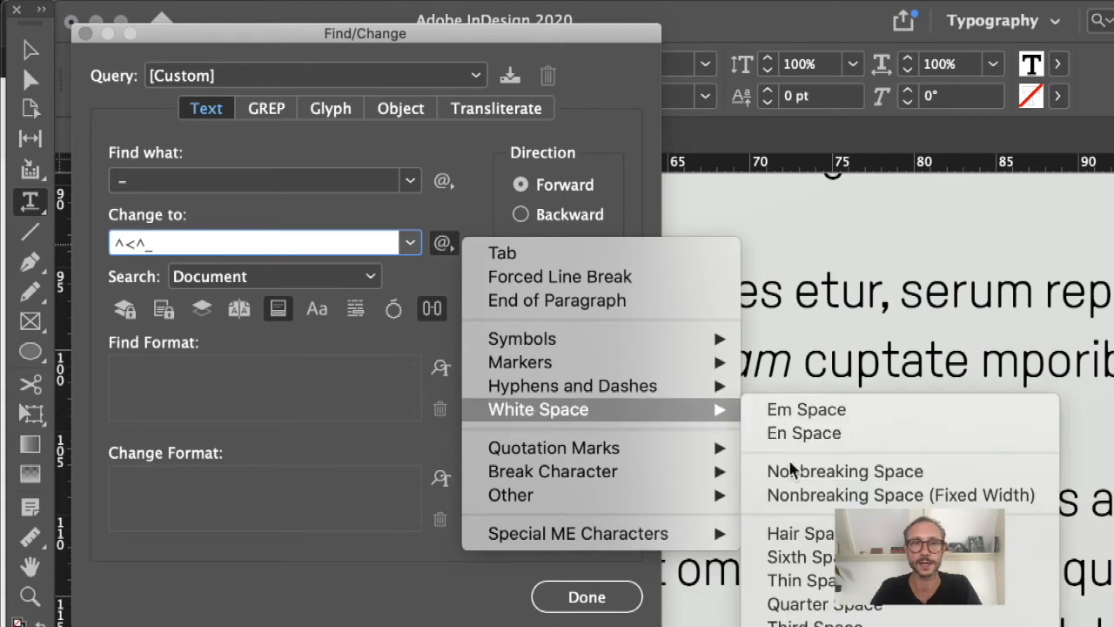
left_click(827, 579)
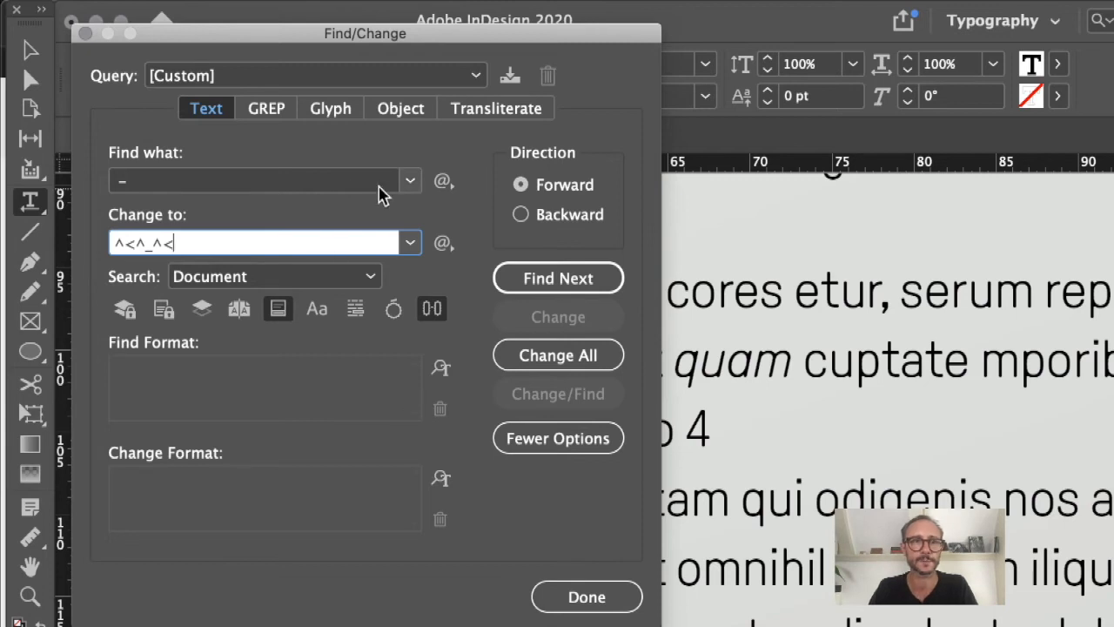
Search the document for the spaced hyphen, look at the search scope choices, and close Find/Change
left_click(522, 287)
left_click(718, 437)
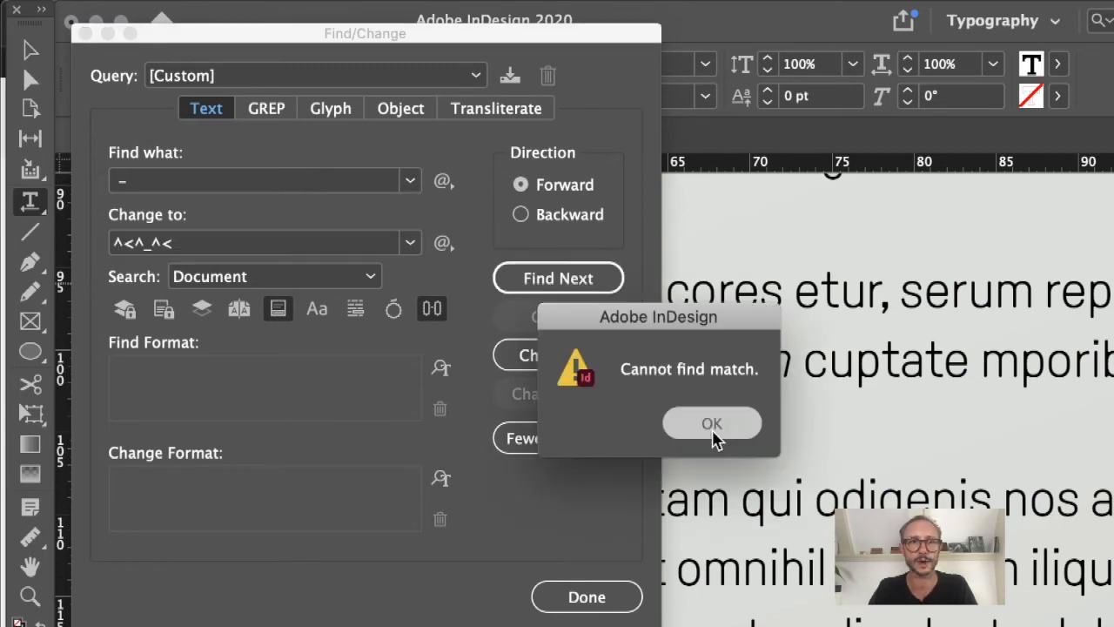
left_click(331, 276)
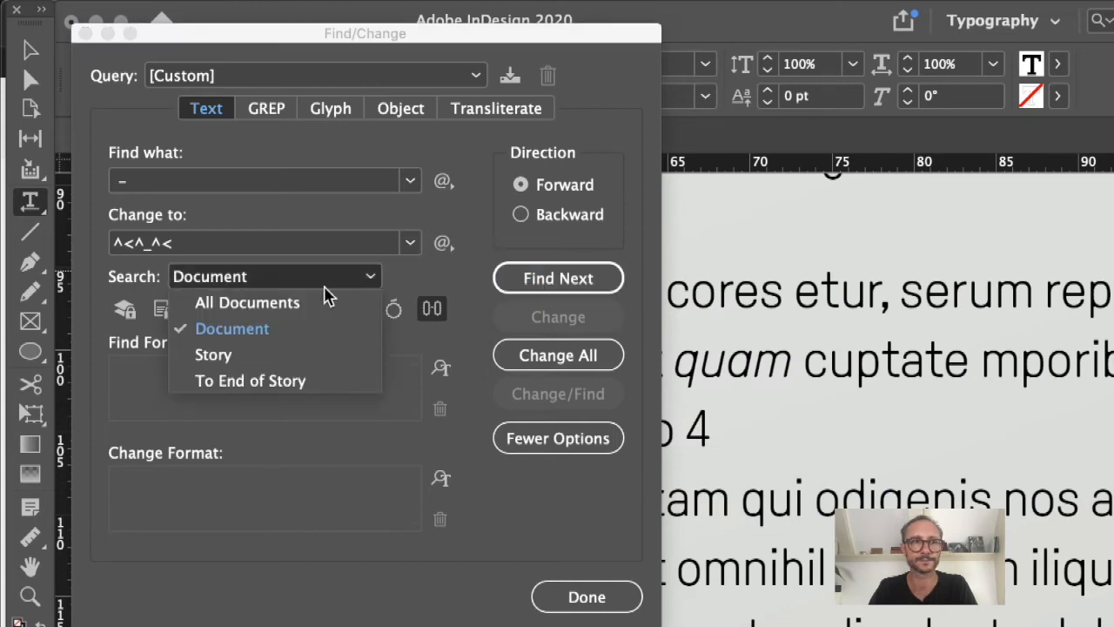
left_click(378, 203)
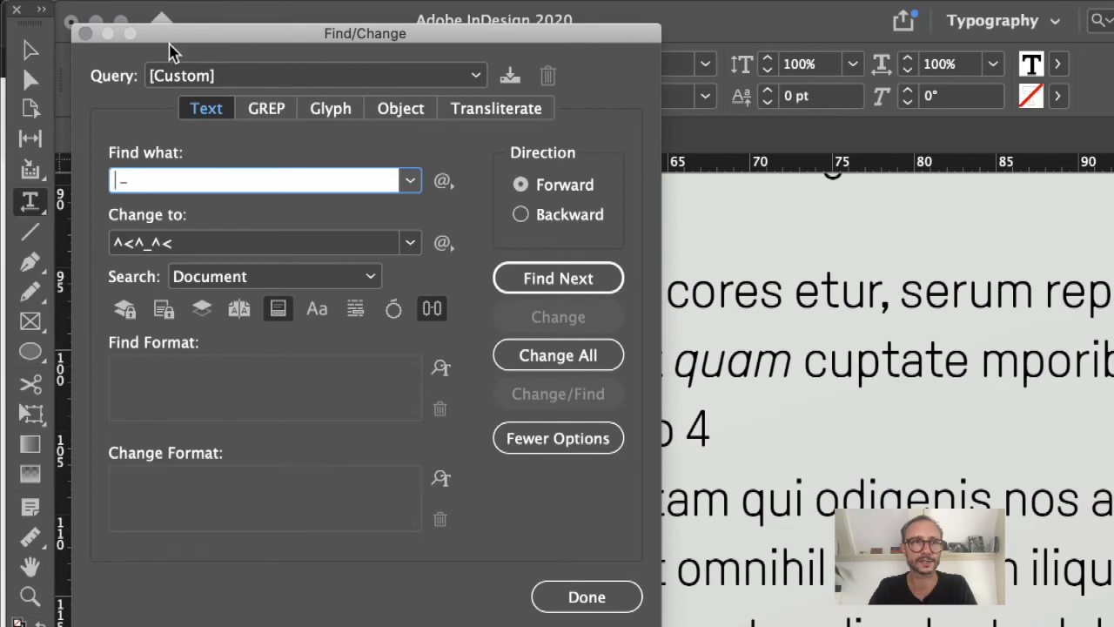
left_click(85, 33)
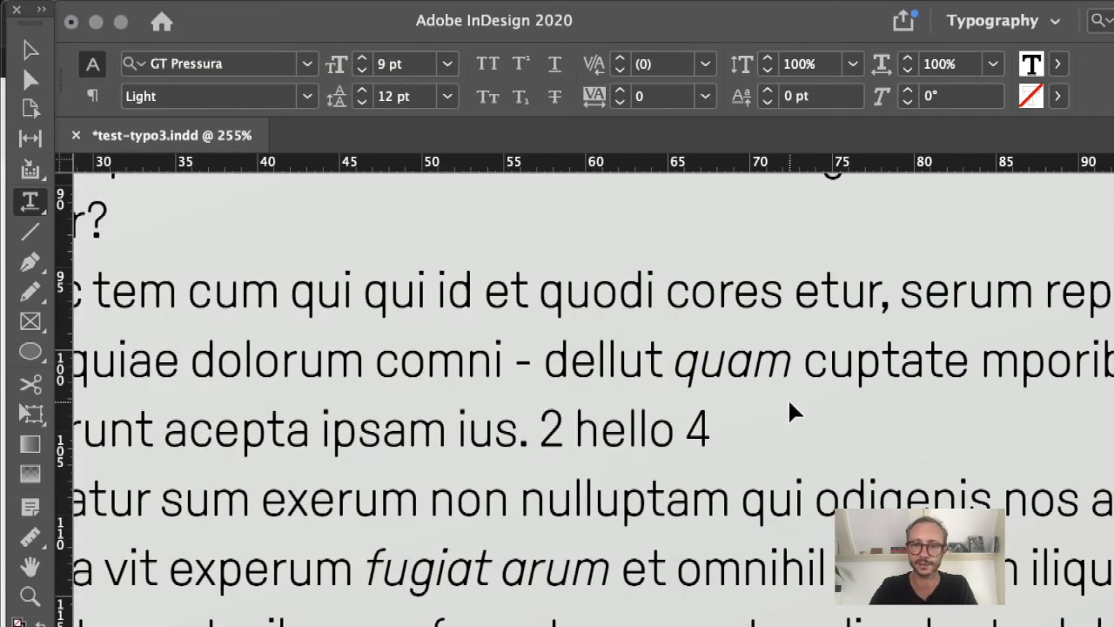
Go to the spread of pages 2-3 and override its master body text frame so the text belongs to the page
key("super+0")
left_click(427, 330)
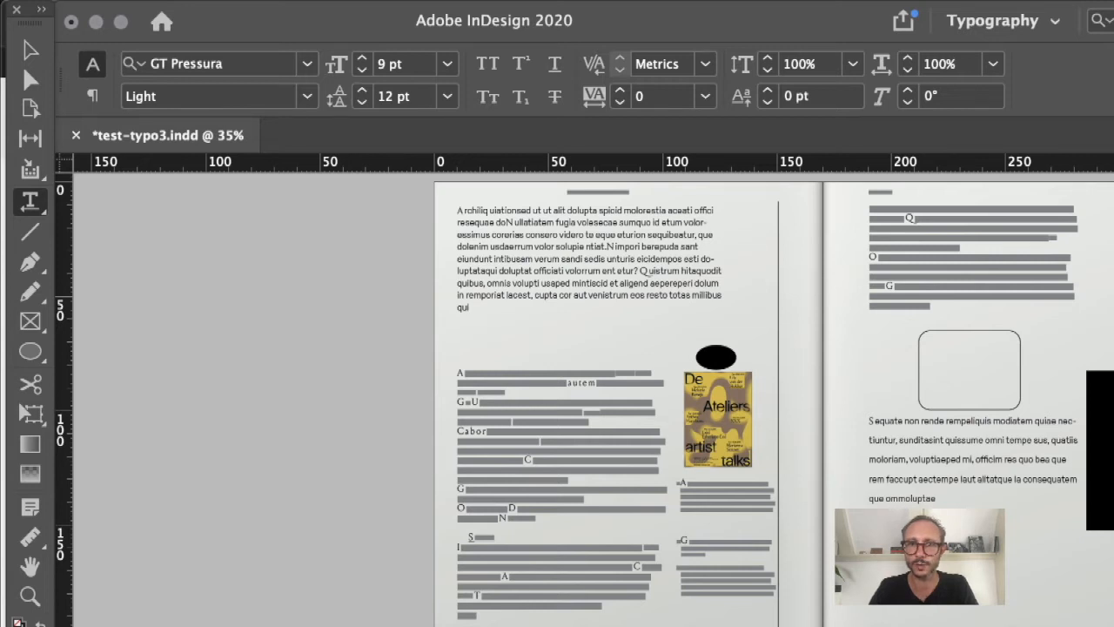
key("super+alt+t")
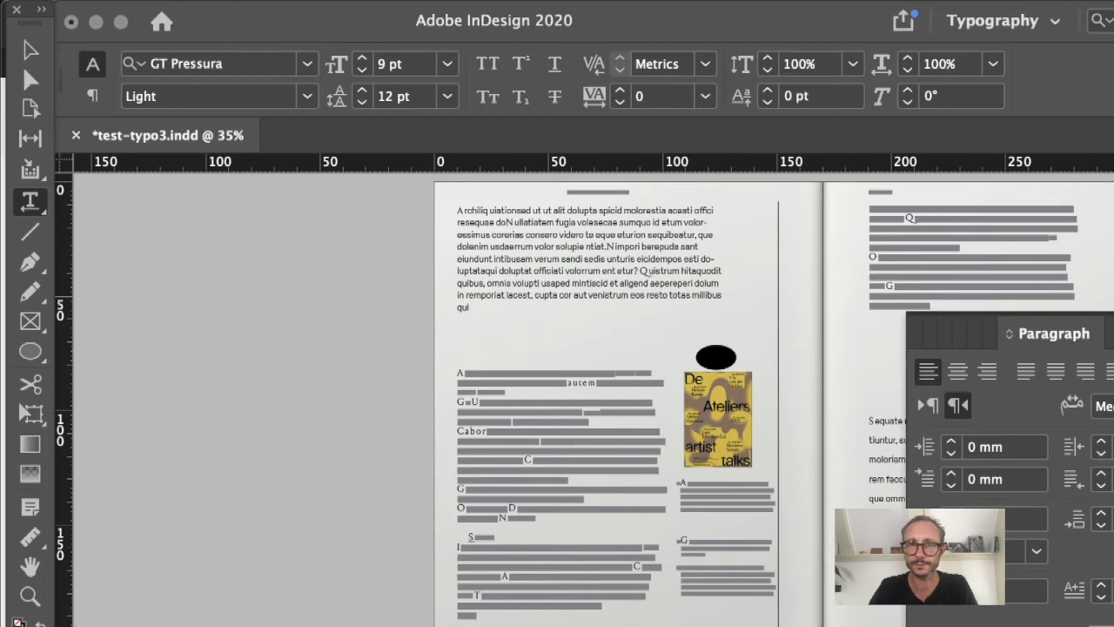
key("super+F12")
left_click(1060, 442)
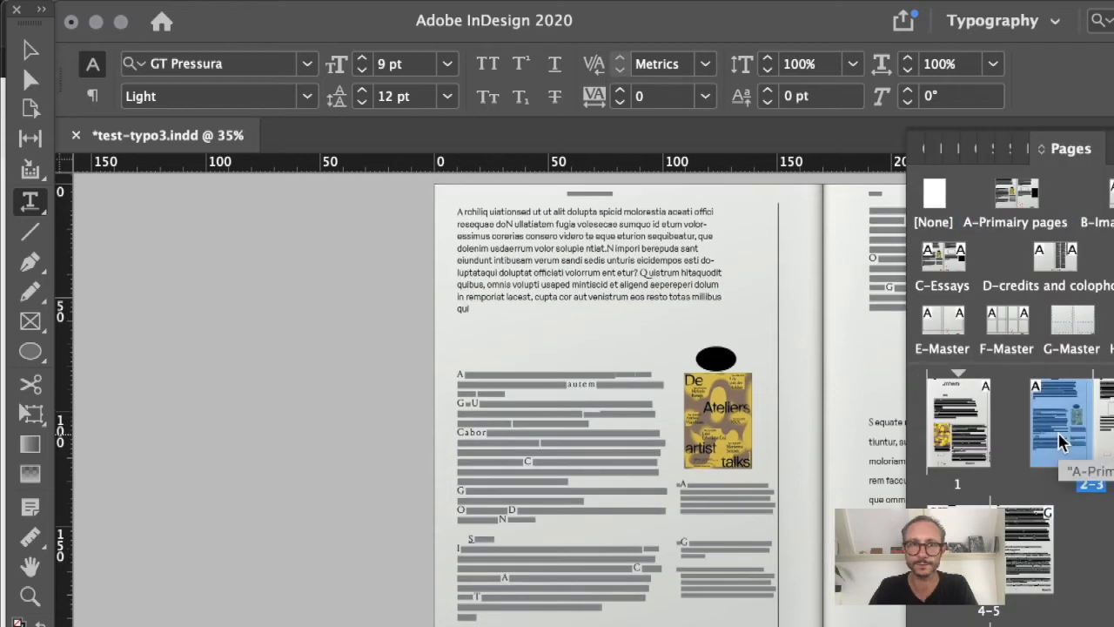
key("super+space")
left_click_drag(410, 356, 775, 625)
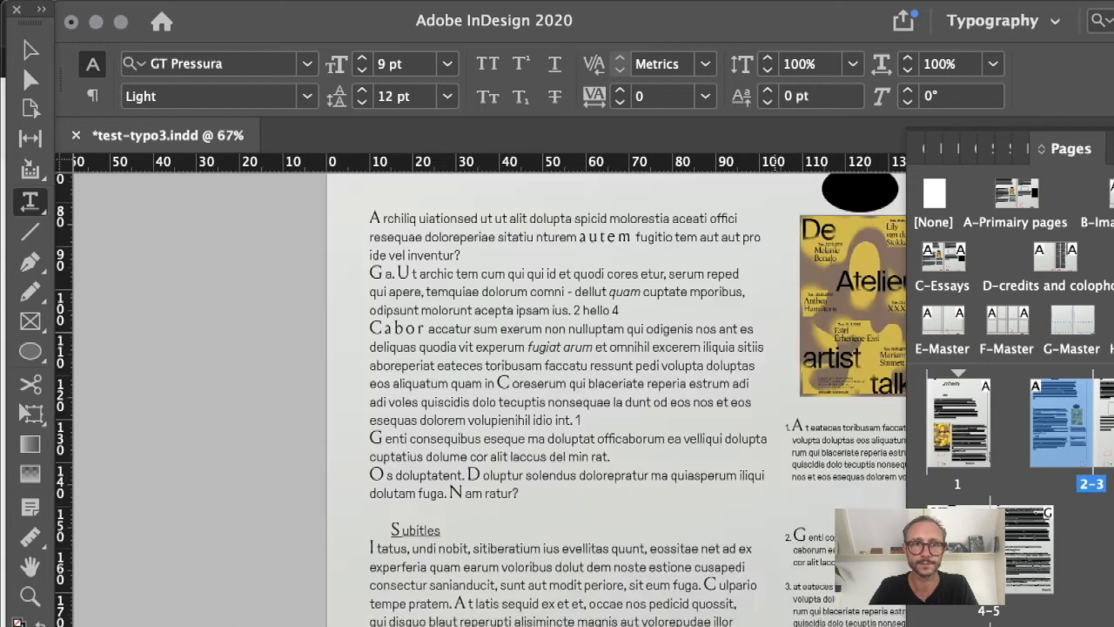
left_click(644, 357, "shift+super")
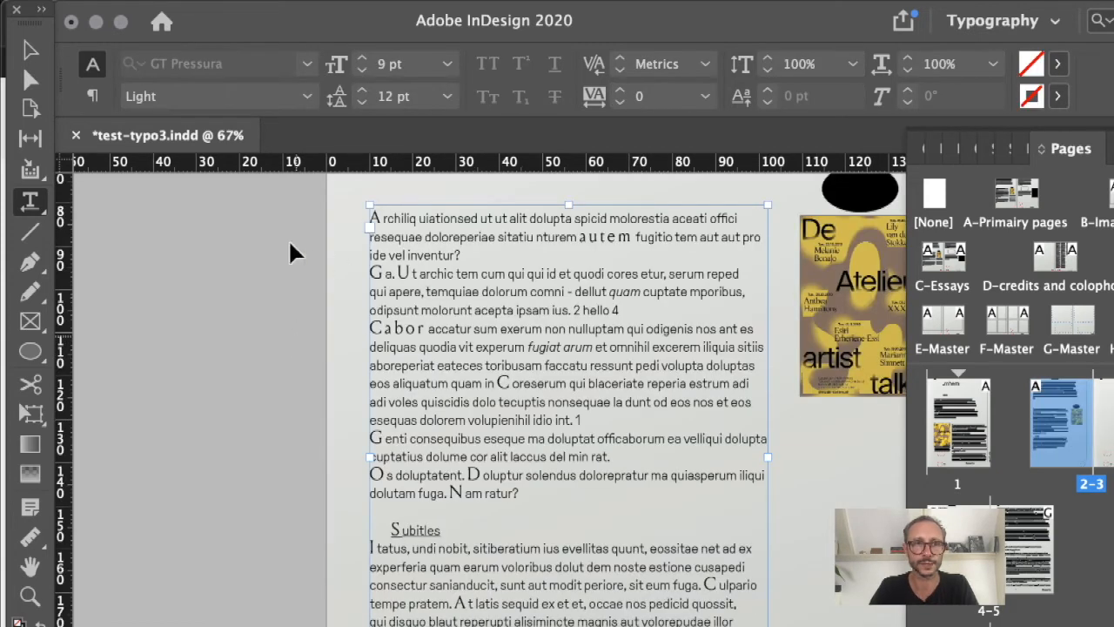
left_click(291, 245, "super")
Check the hyphen and its surrounding spaces between comni and dellut by selecting them, and deselect the text
left_click_drag(336, 219, 846, 514)
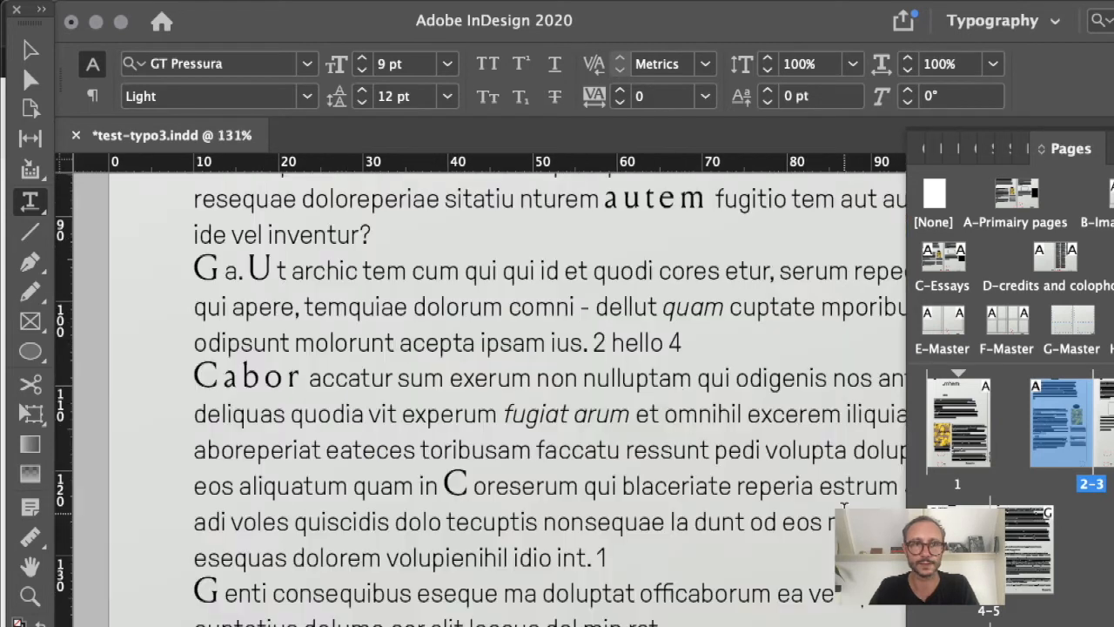
left_click(595, 304)
left_click_drag(596, 305, 572, 305)
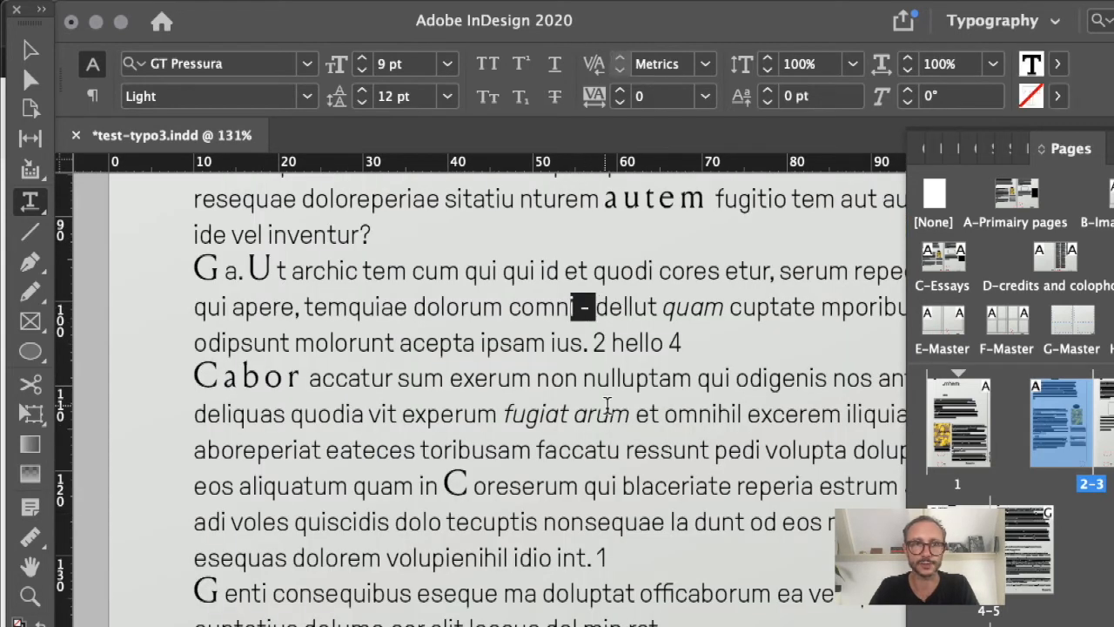
key("Right")
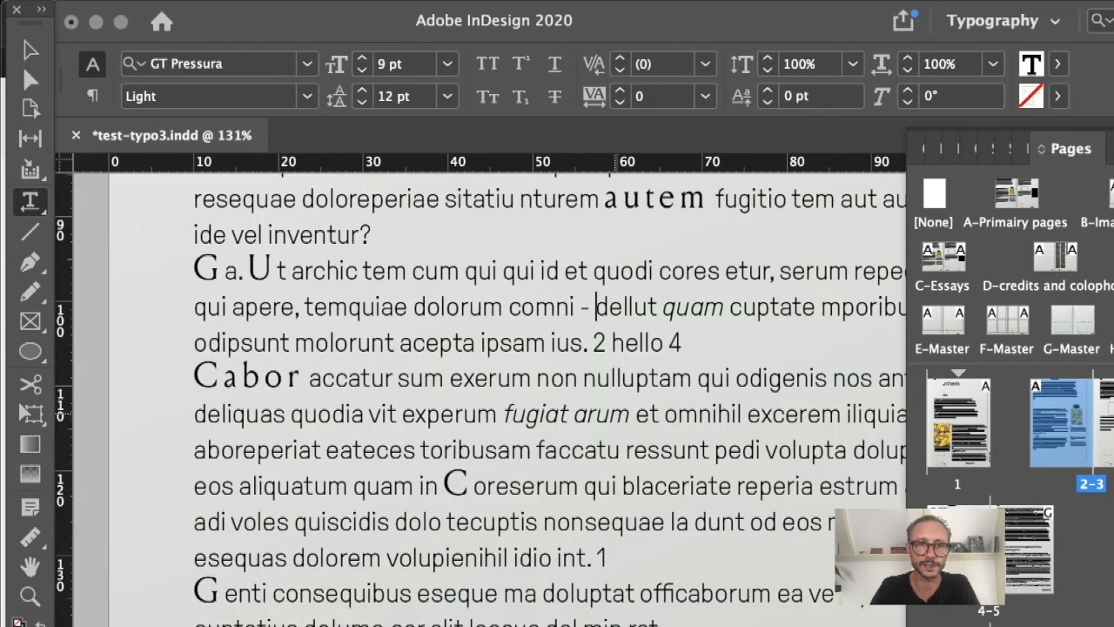
left_click(168, 367)
Reopen Find/Change, find the next spaced hyphen, and replace it with the em dash between thin spaces
key("super+f")
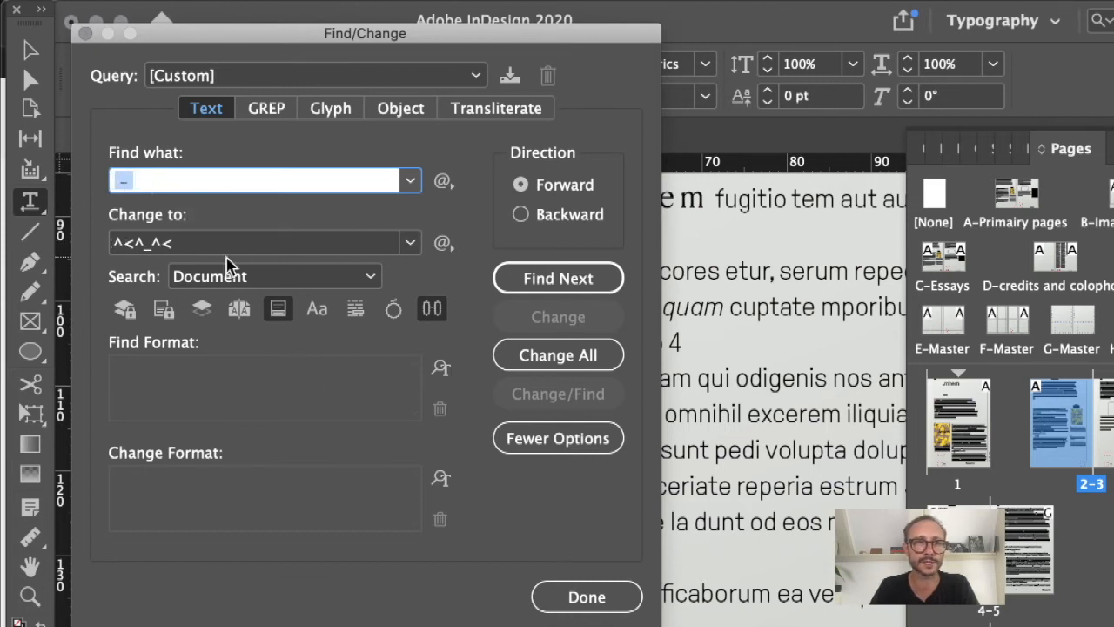
left_click(569, 280)
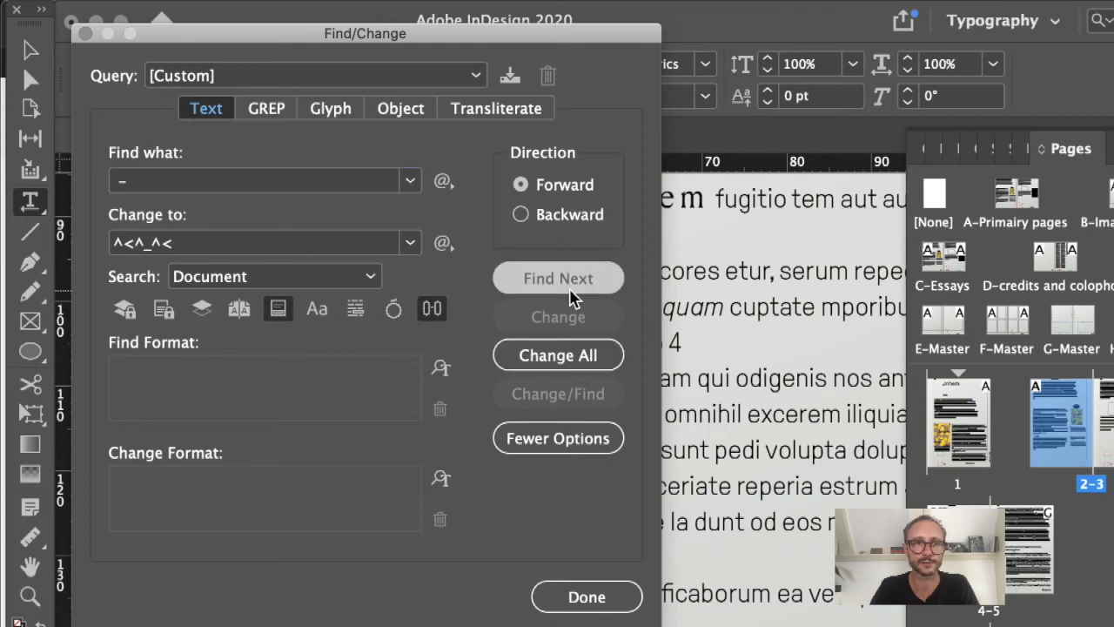
left_click_drag(341, 35, 468, 412)
left_click(697, 625)
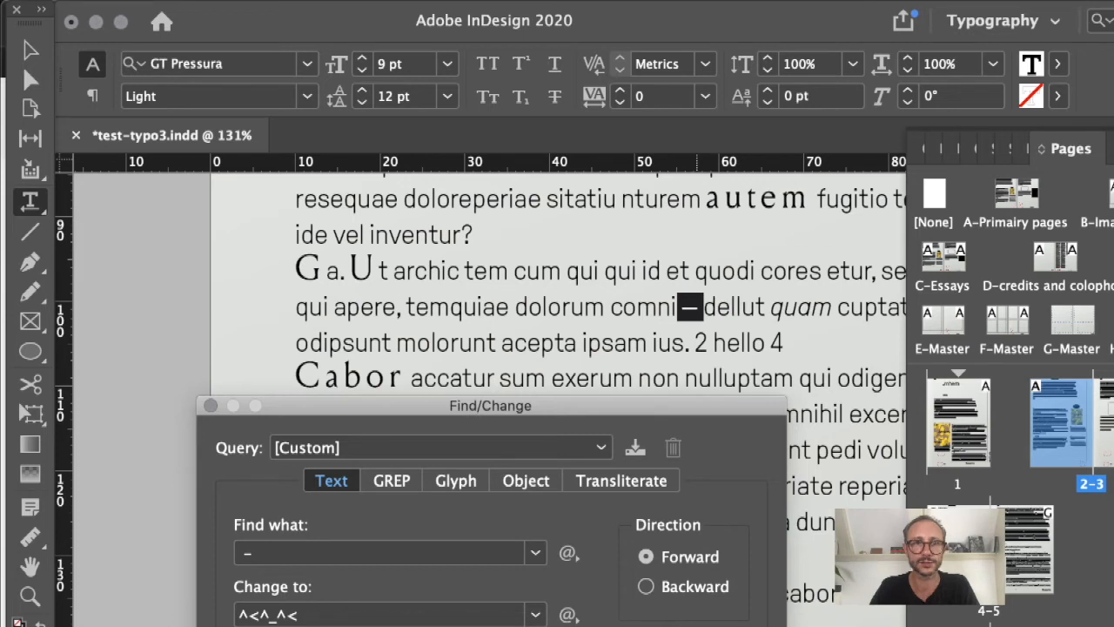
Close Find/Change and show the hidden characters and guides around the em dash between comni and dellut
left_click(210, 405)
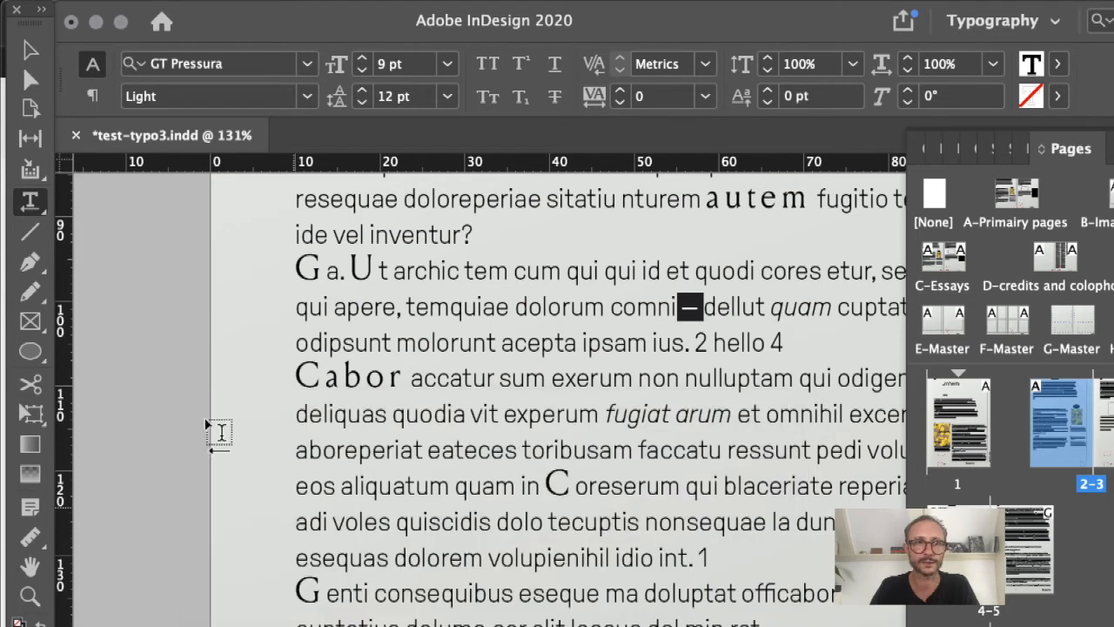
left_click(160, 388, "super")
left_click_drag(591, 267, 844, 384)
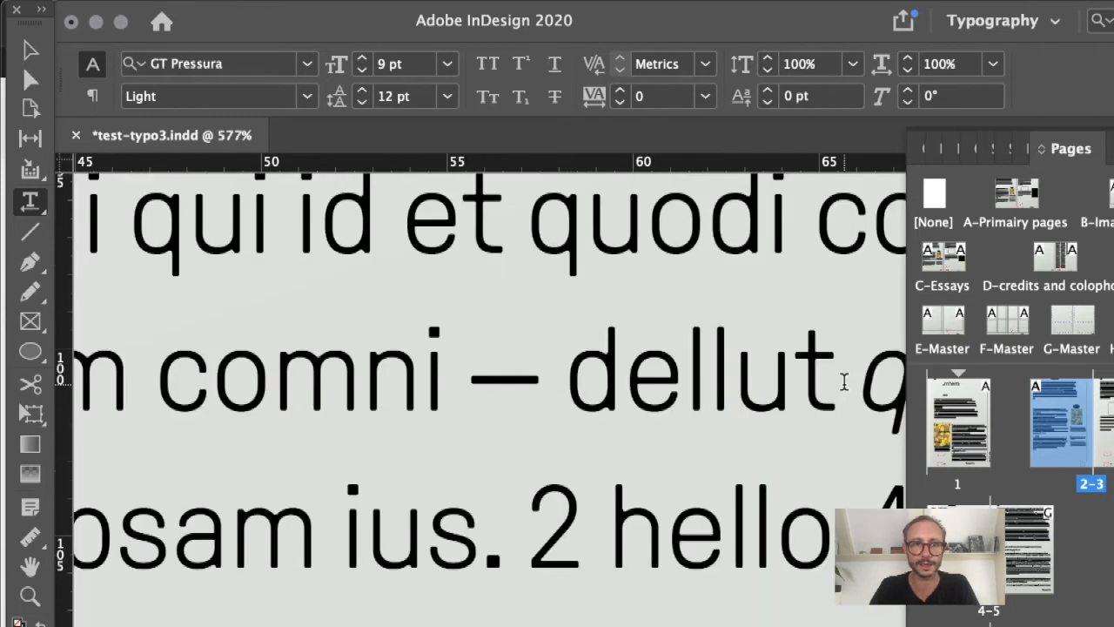
key("w")
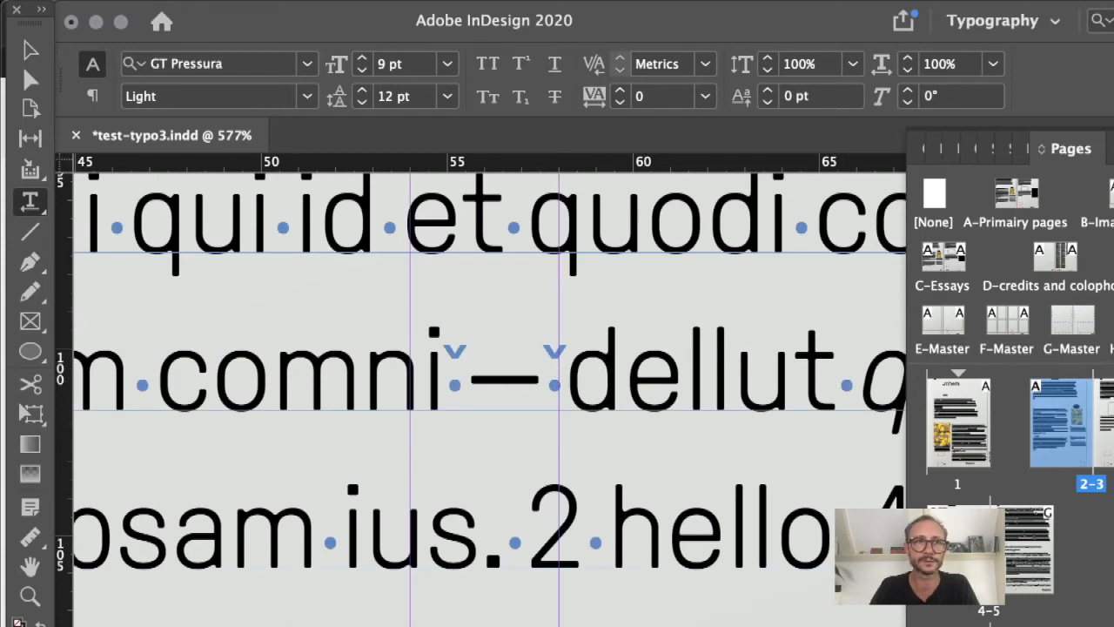
left_click(361, 1)
left_click(360, 1)
left_click(360, 1)
left_click(360, 1)
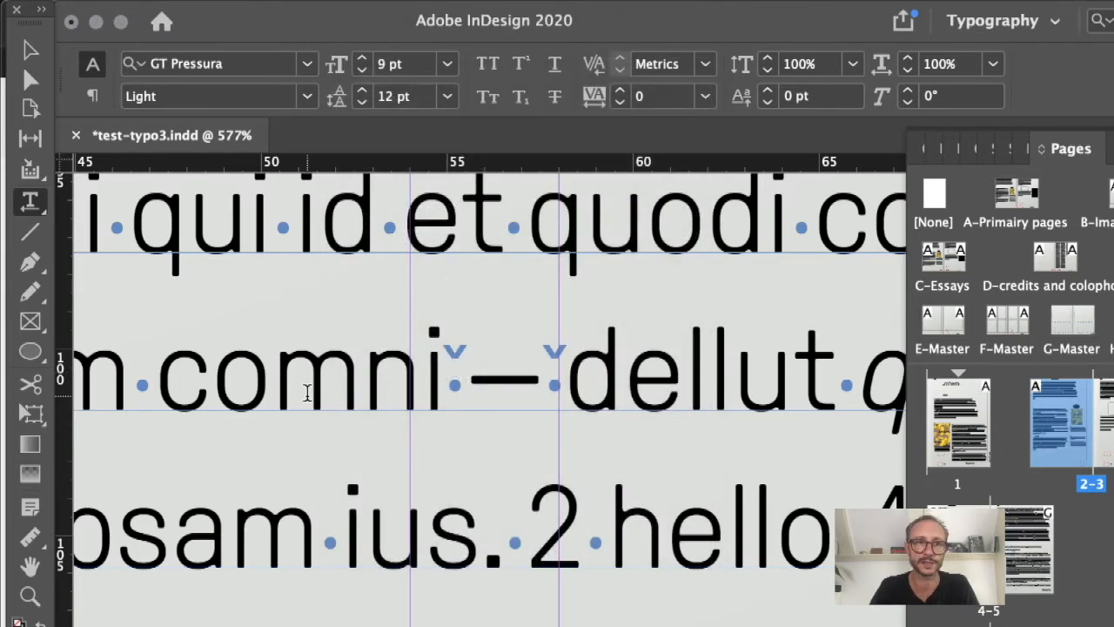
Compare the regular space before comni with the thin space before the em dash by selecting each one
left_click(142, 375)
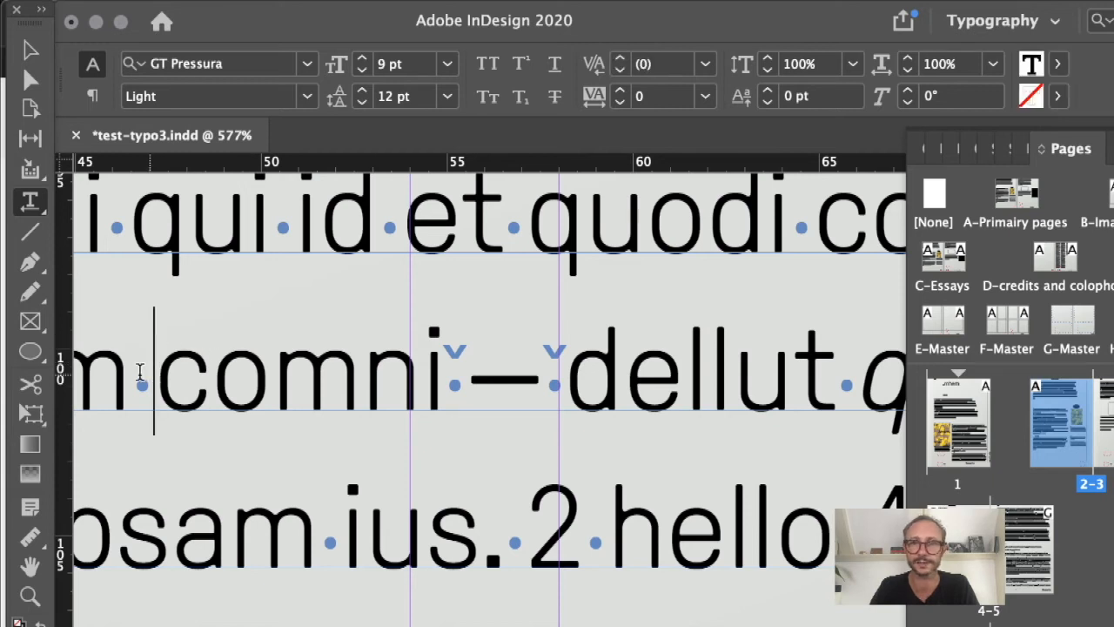
key("shift+Left")
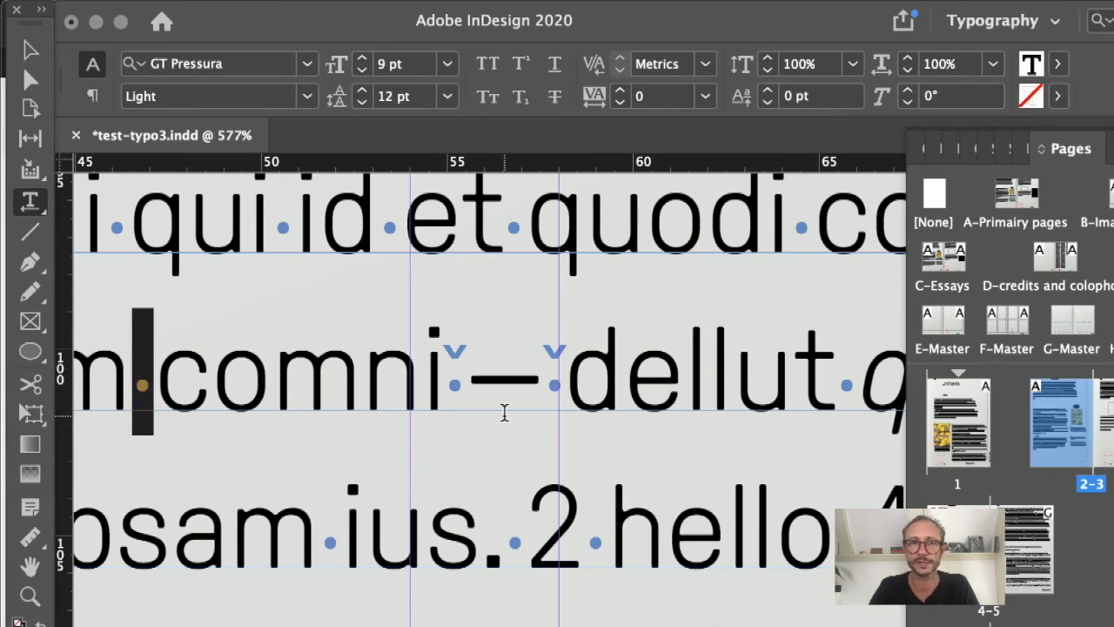
left_click(456, 387)
key("shift+Left")
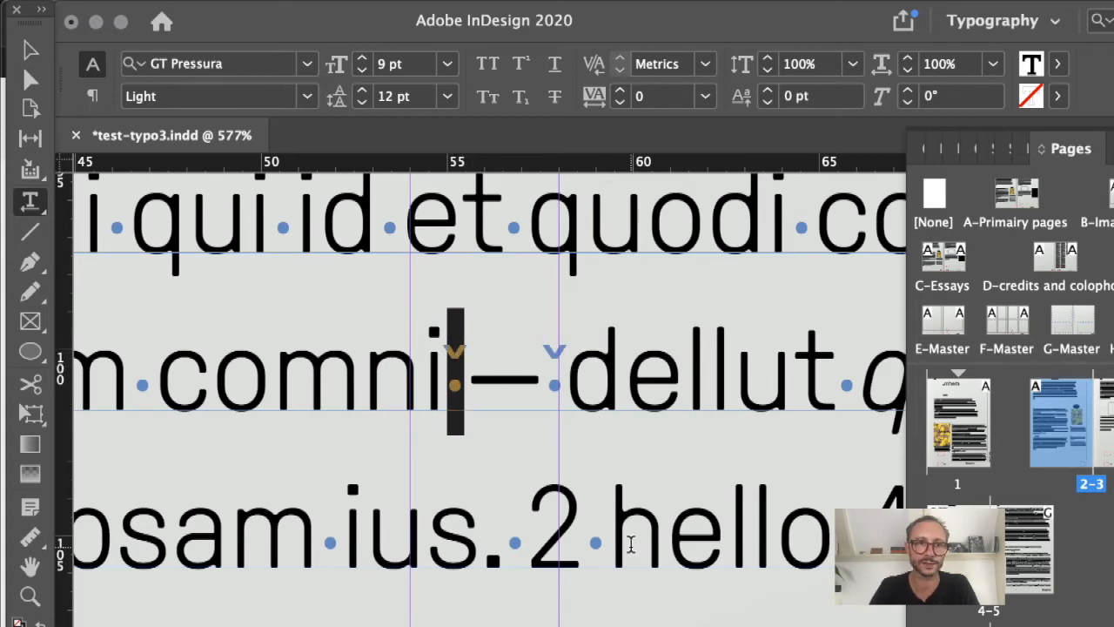
Replace the thin space between the em dash and dellut with a narrower special white space
left_click(567, 367)
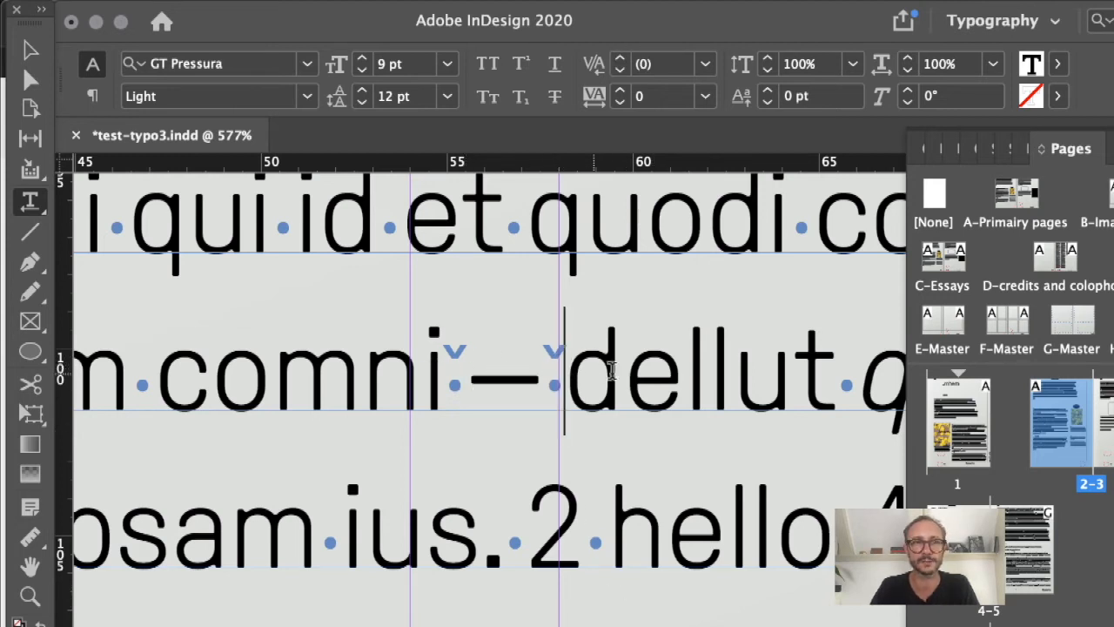
key("shift+Left")
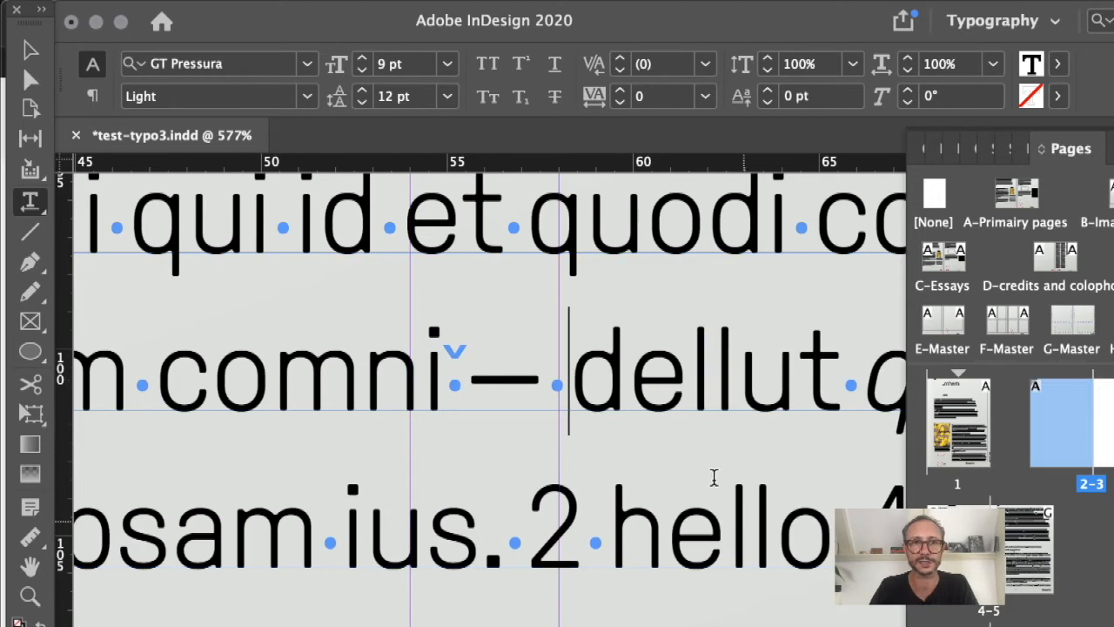
left_click_drag(576, 376, 553, 374)
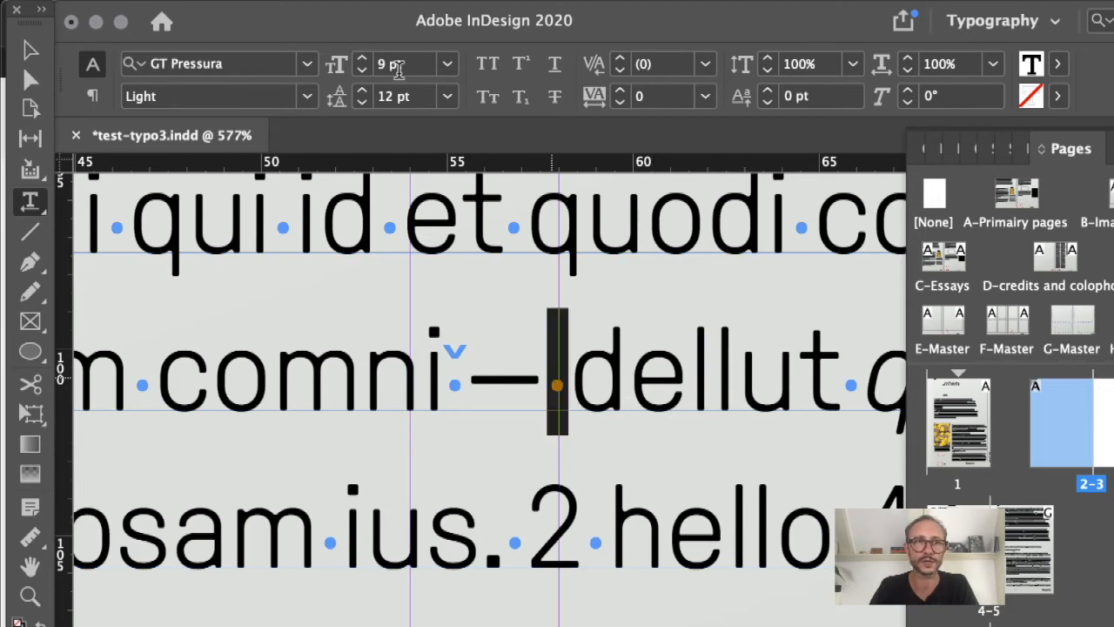
left_click(226, 1)
mouse_move(358, 1)
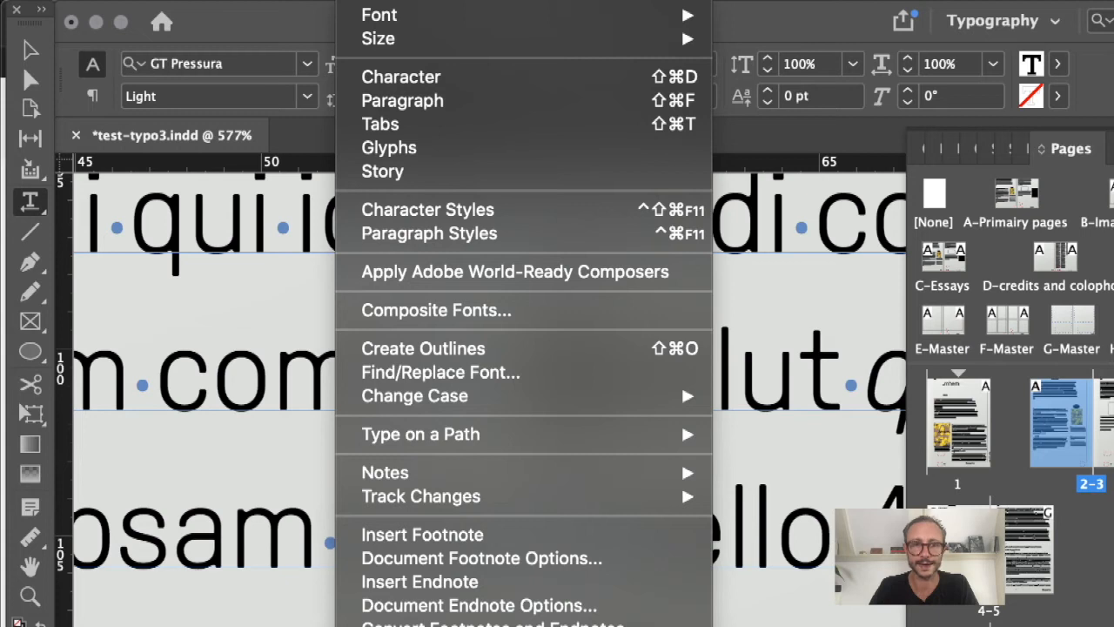
left_click(765, 624)
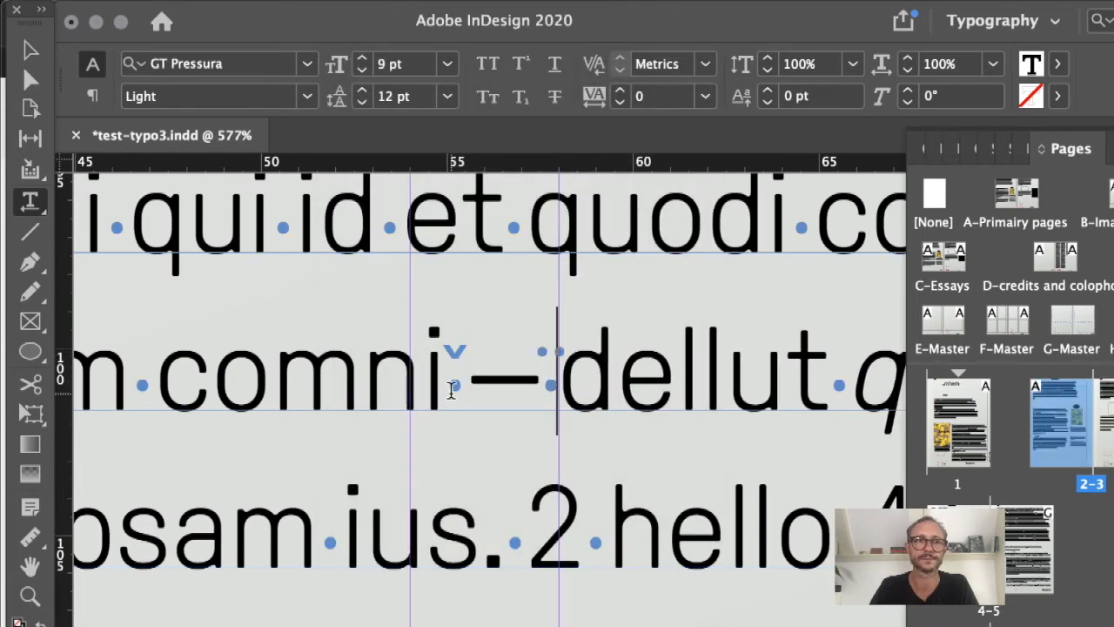
Check the spacing around the em dash between comni and dellut at a lower magnification, with guides and hidden characters off
key("super+0")
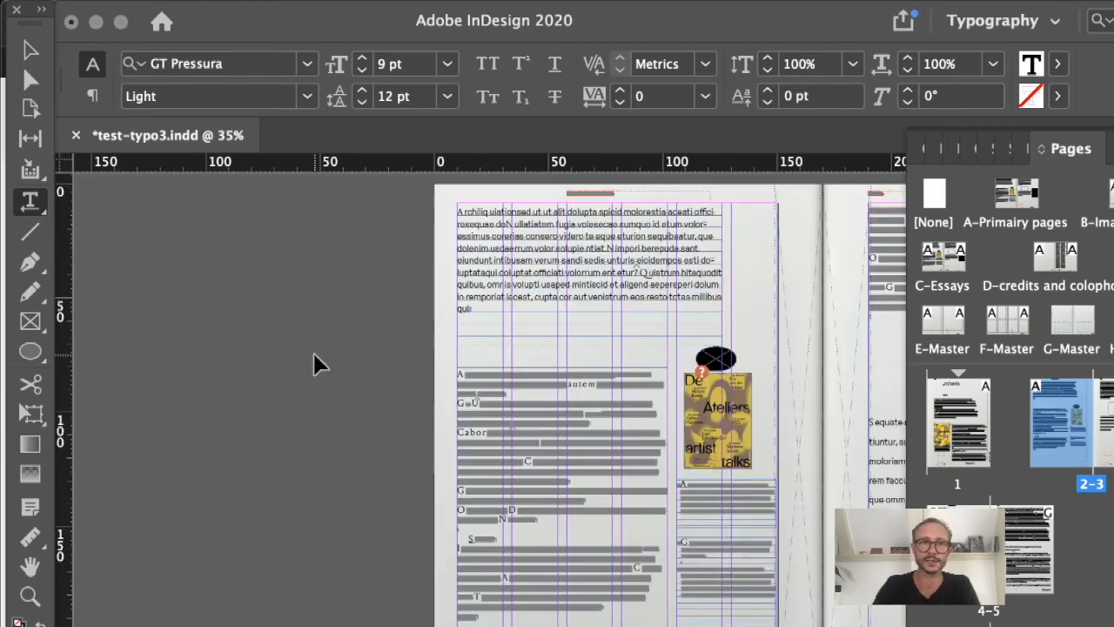
key("super+space")
left_click_drag(445, 350, 830, 580)
left_click_drag(416, 307, 648, 479)
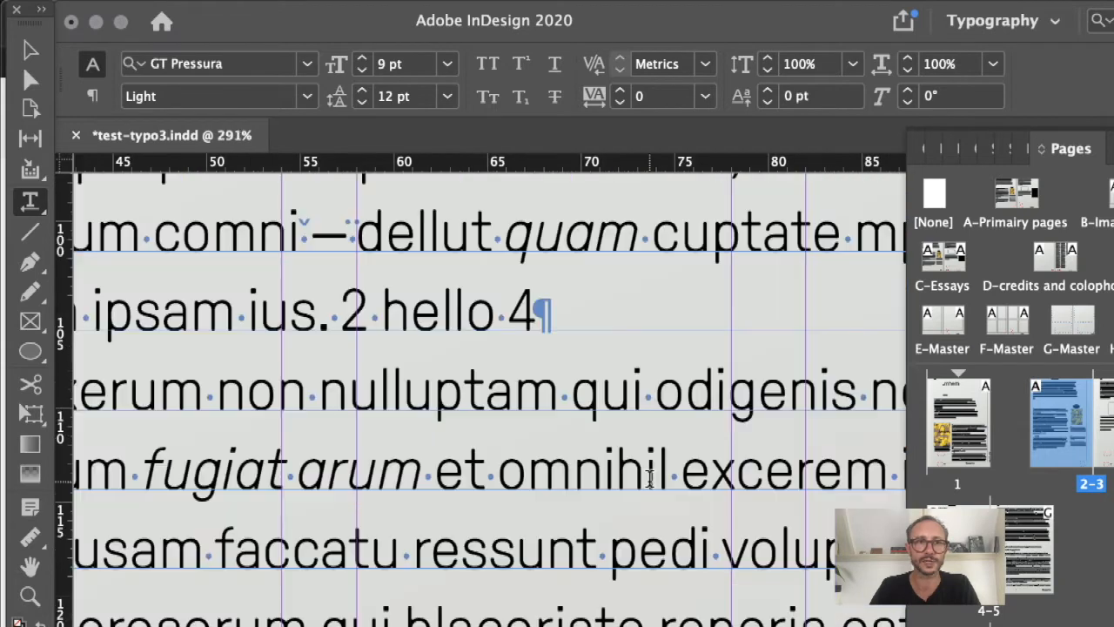
scroll(483, 457, "left", 5)
scroll(483, 457, "up", 2)
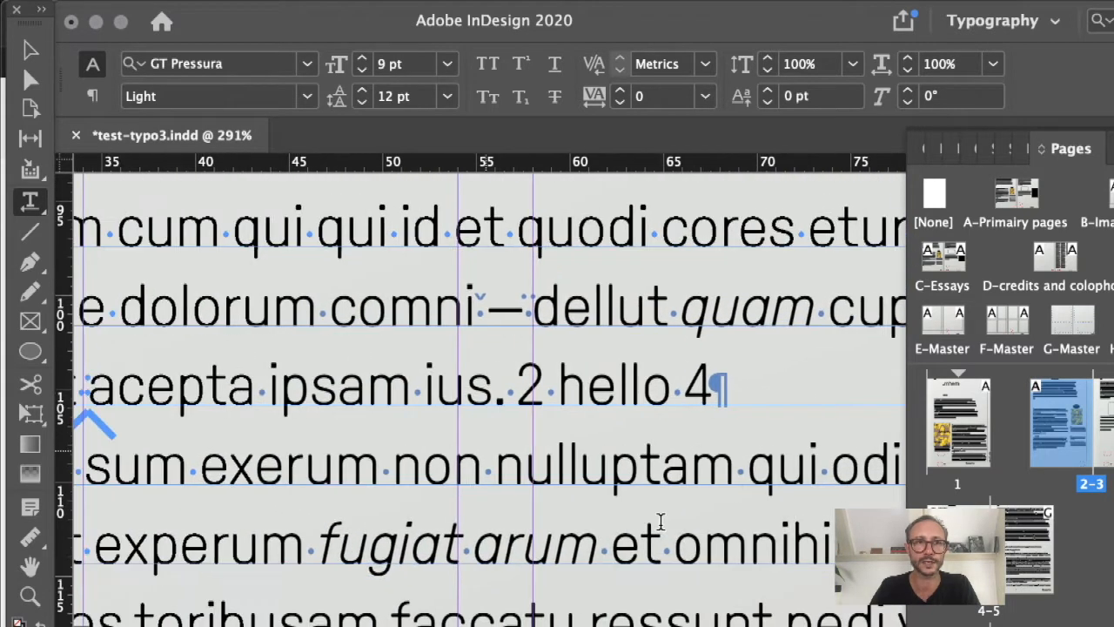
key("w")
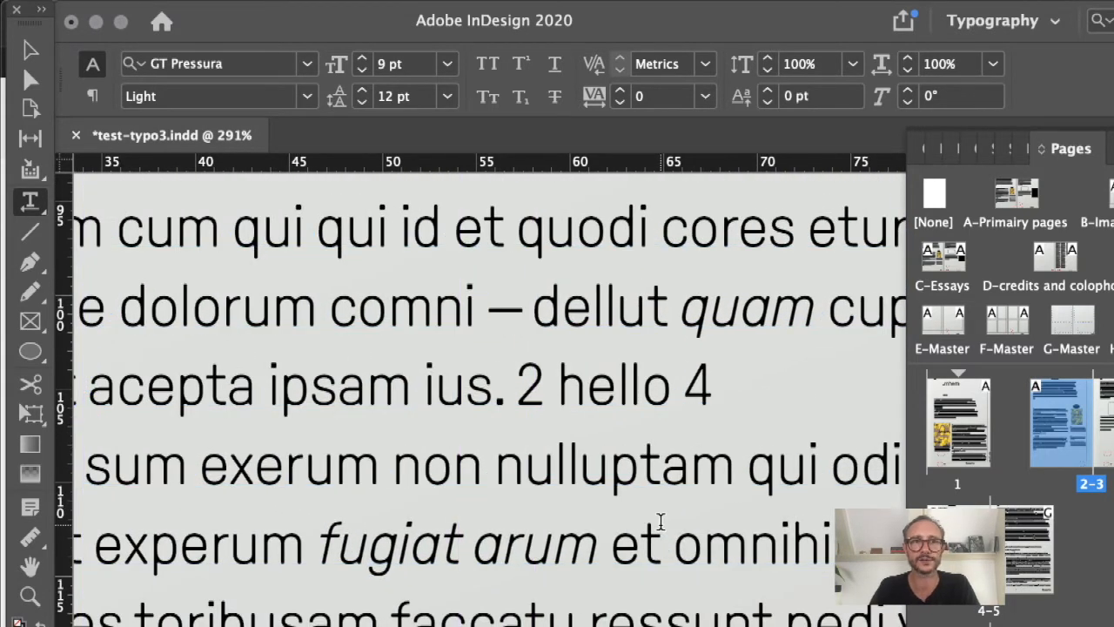
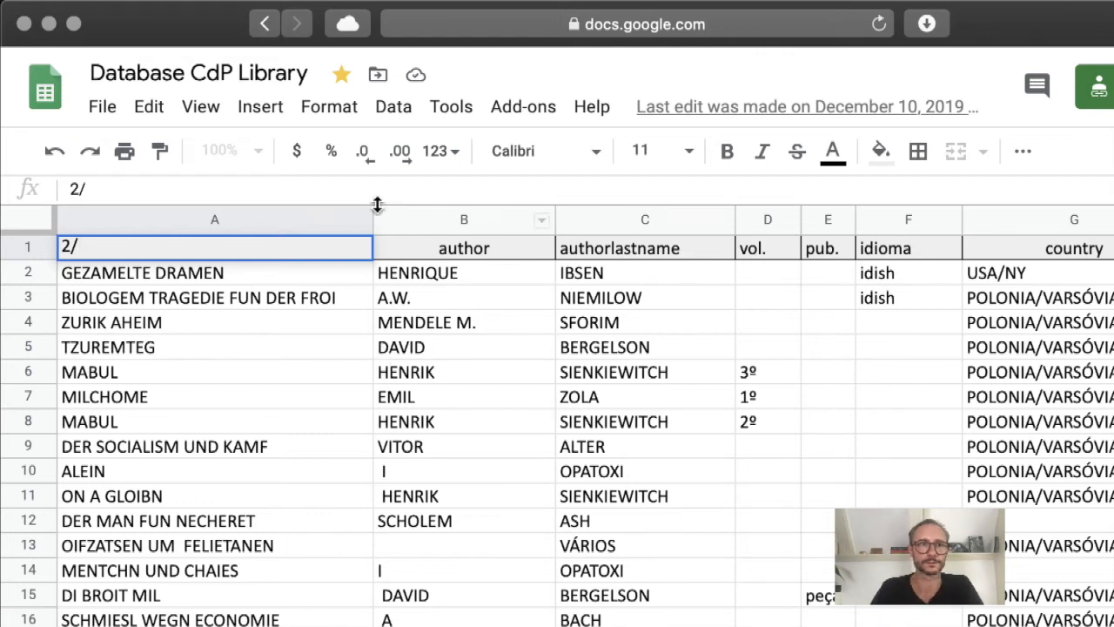
In the Database CdP Library spreadsheet in Google Sheets, undo the accidental overwrite of the title header in cell A1
left_click(317, 431)
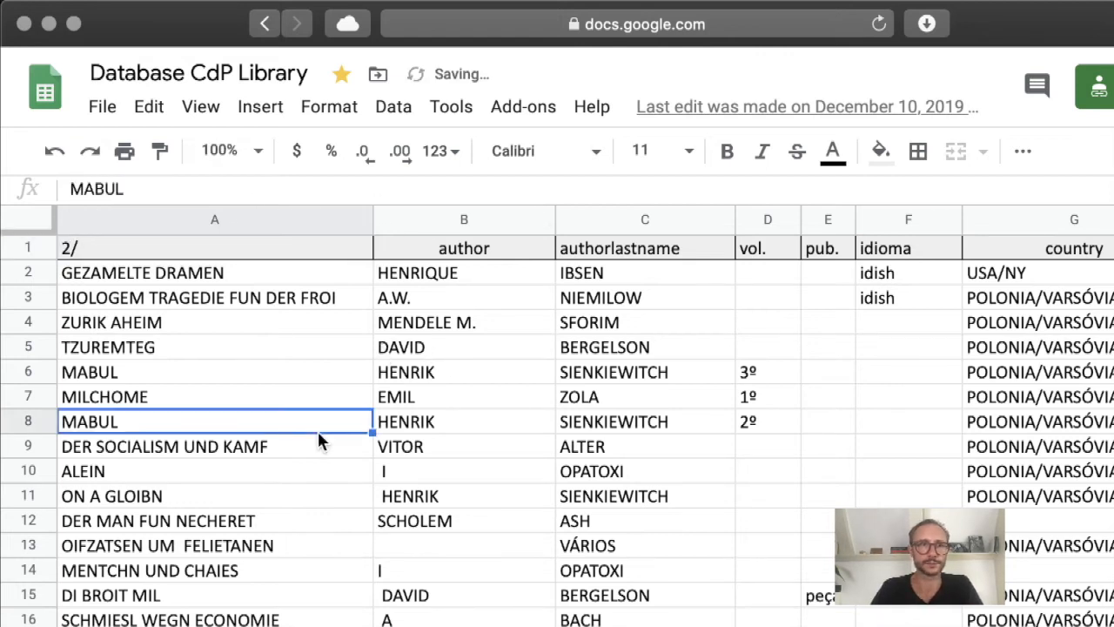
key("super+z")
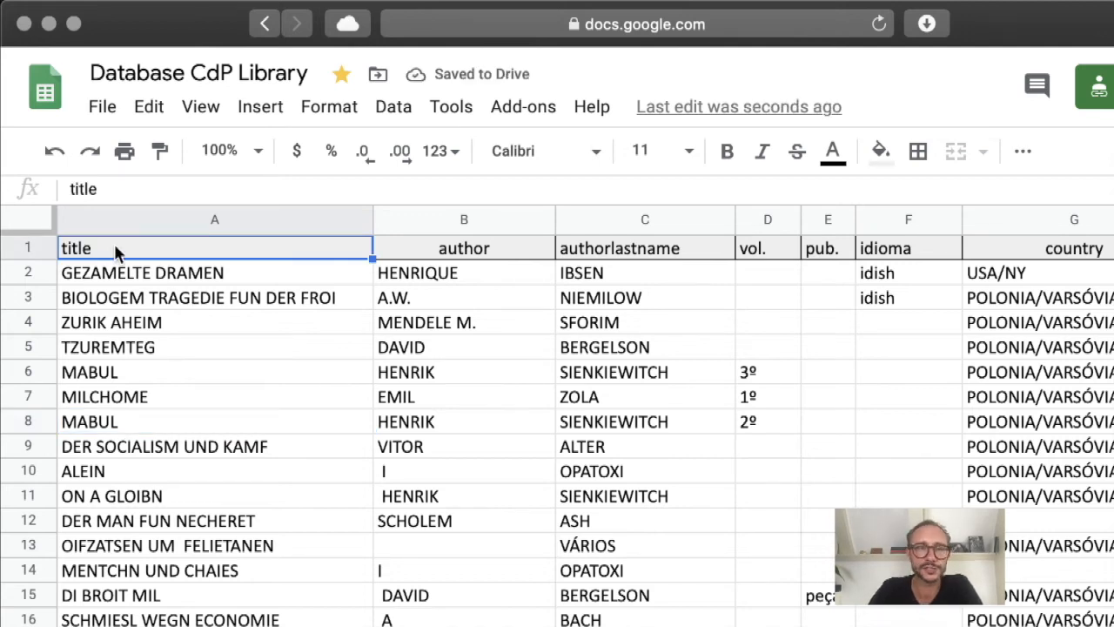
Review the header row's field names from title through country to tagenglish
left_click(35, 248)
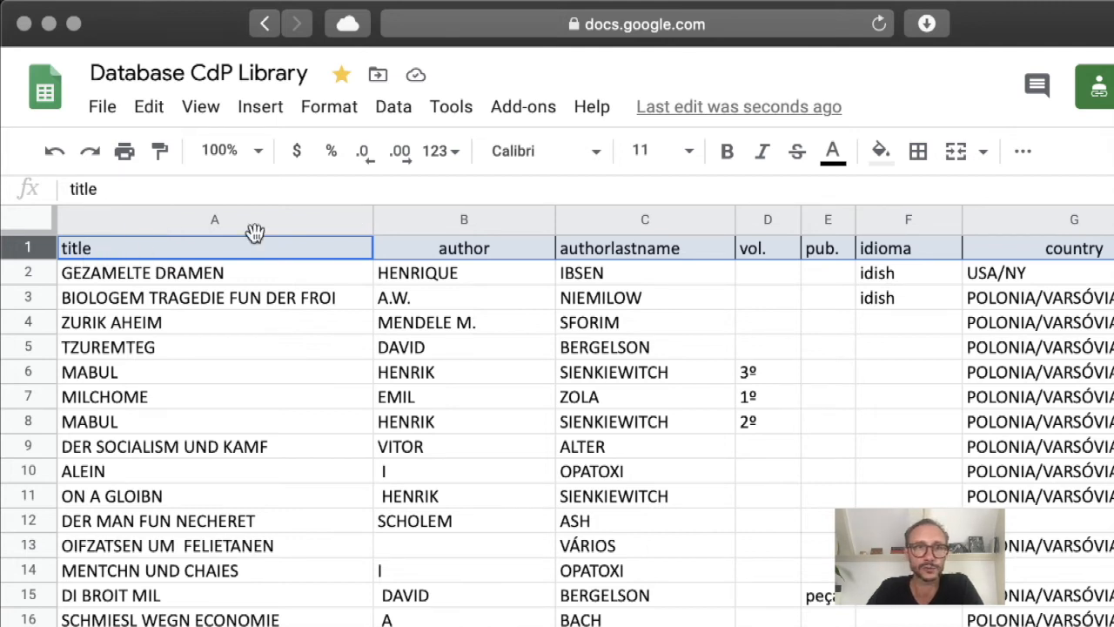
left_click(884, 252)
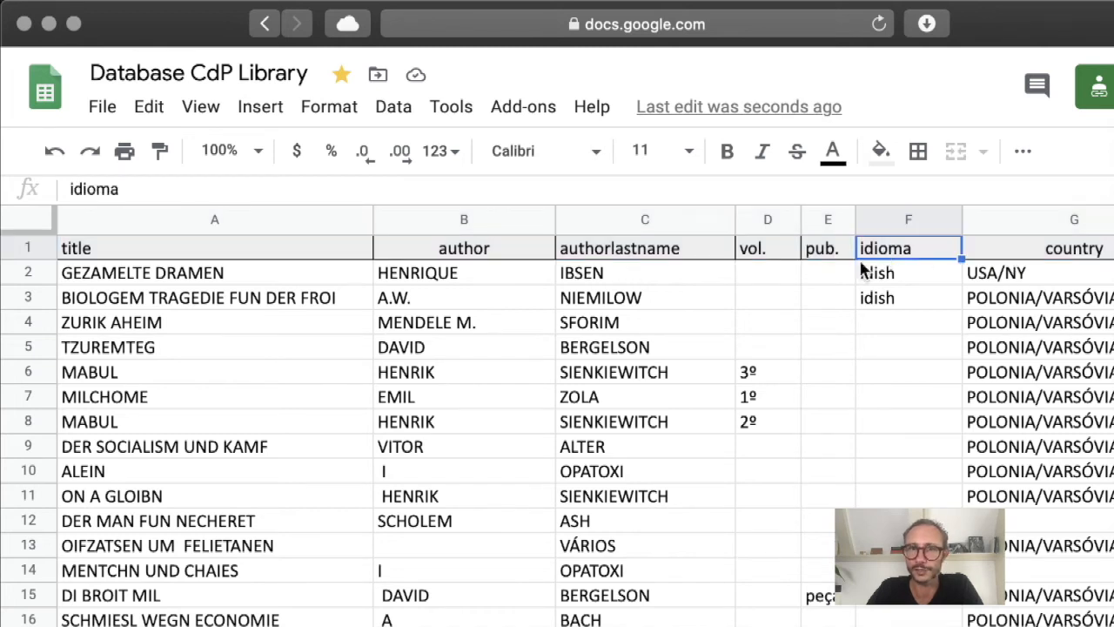
left_click(1030, 252)
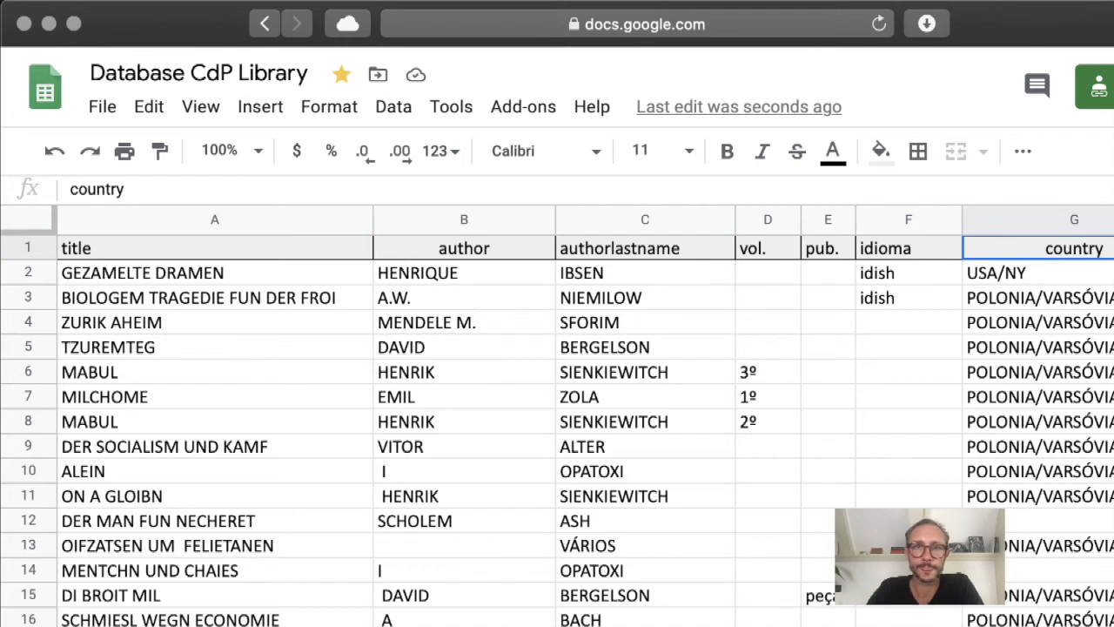
scroll(585, 418, "right", 3)
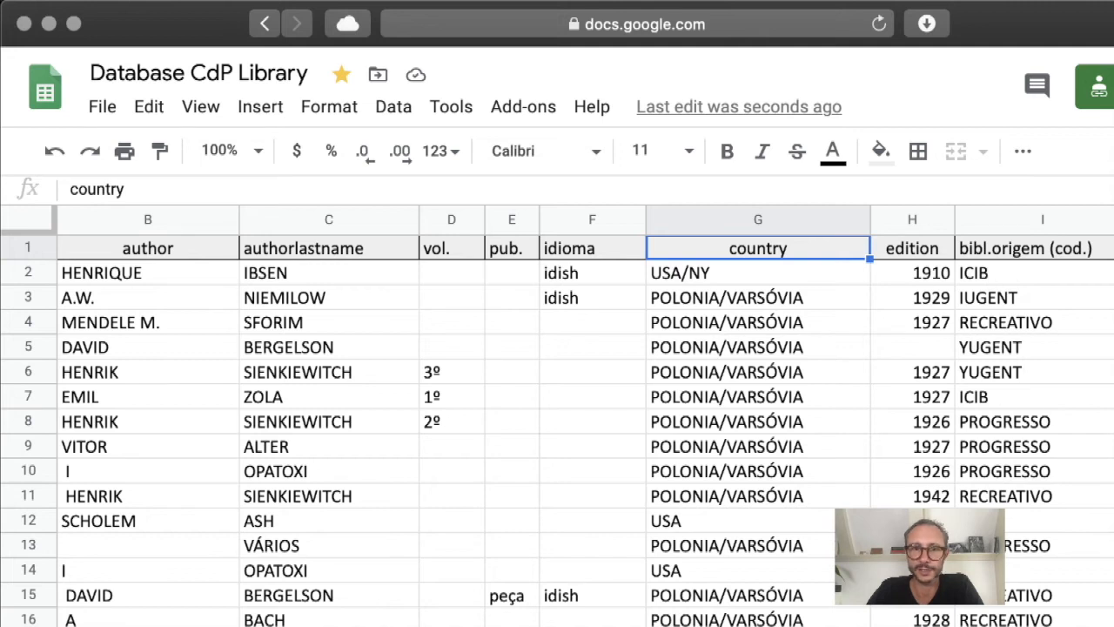
scroll(557, 418, "right", 4)
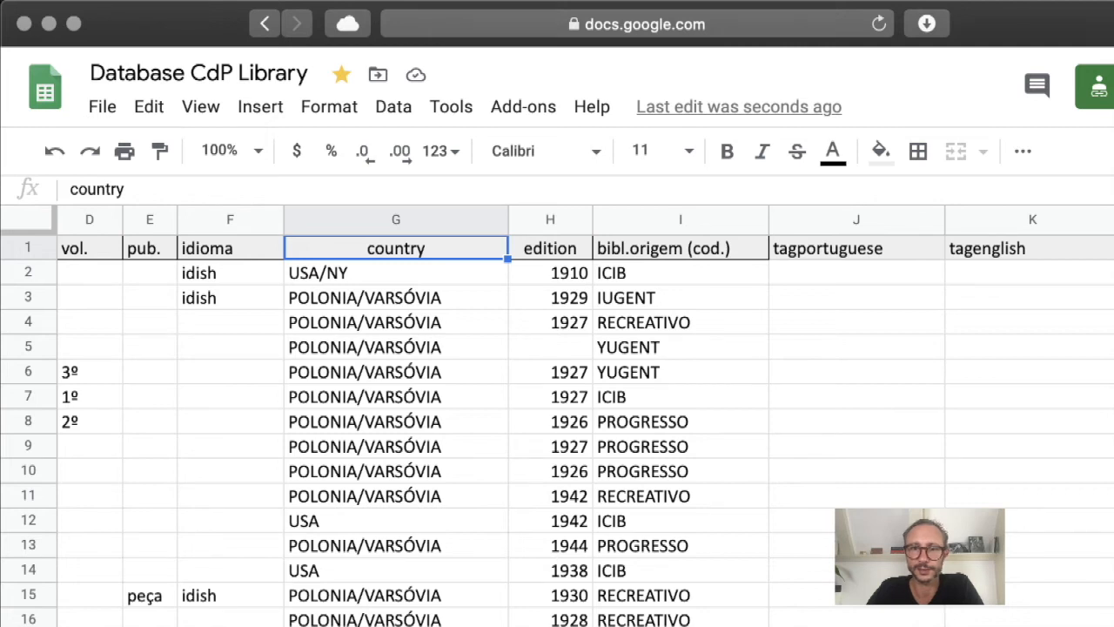
scroll(557, 418, "left", 6)
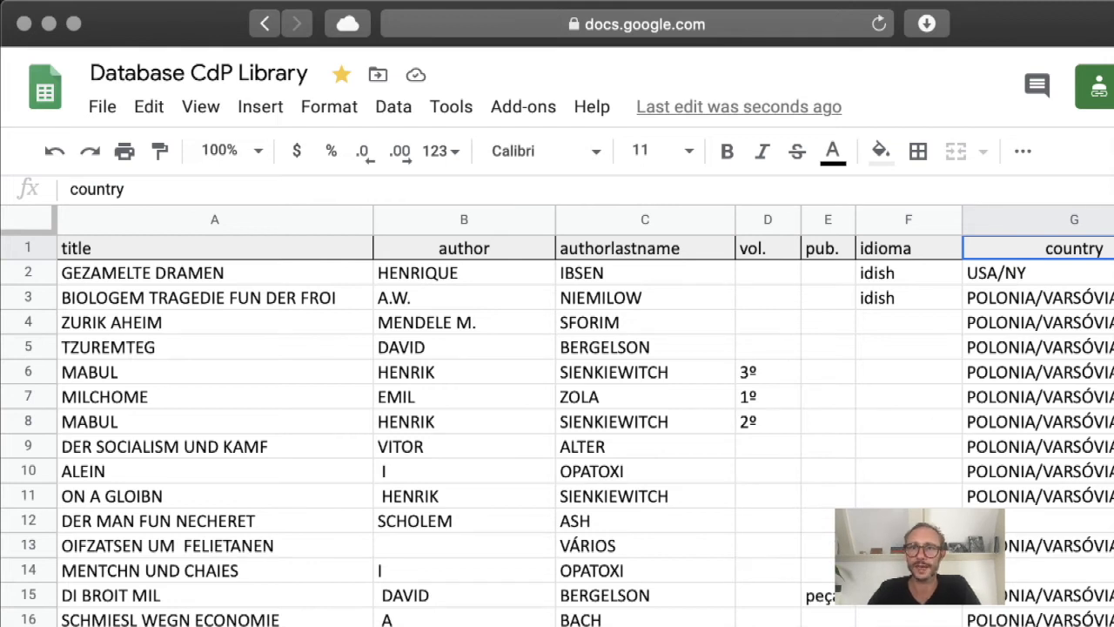
Download the current sheet as comma-separated values (.csv)
key("super+Tab")
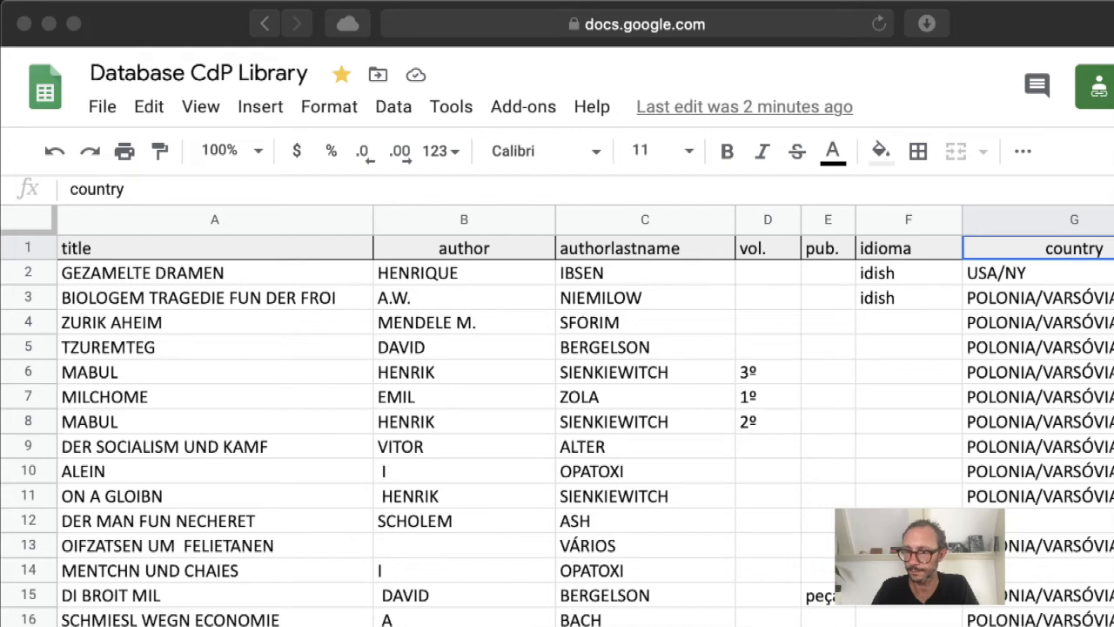
left_click(102, 111)
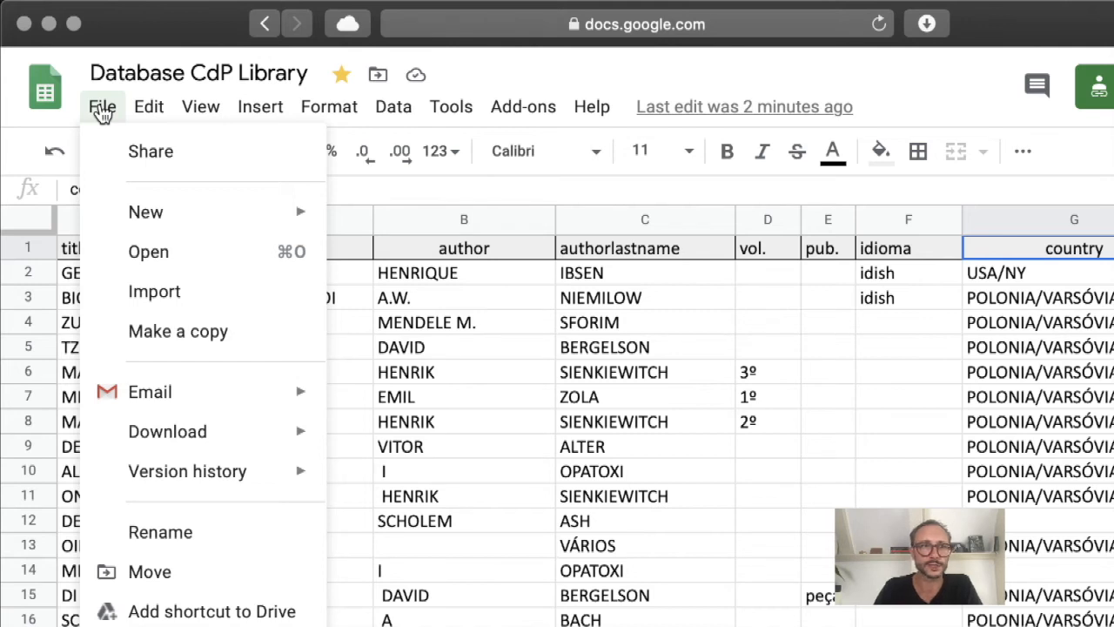
mouse_move(126, 442)
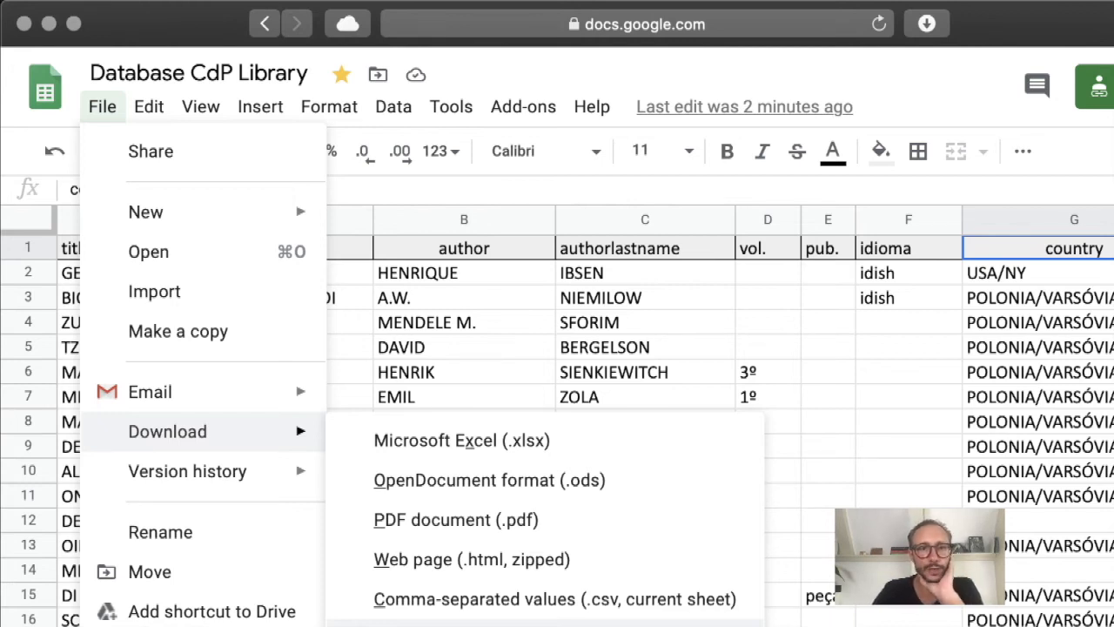
left_click(620, 610)
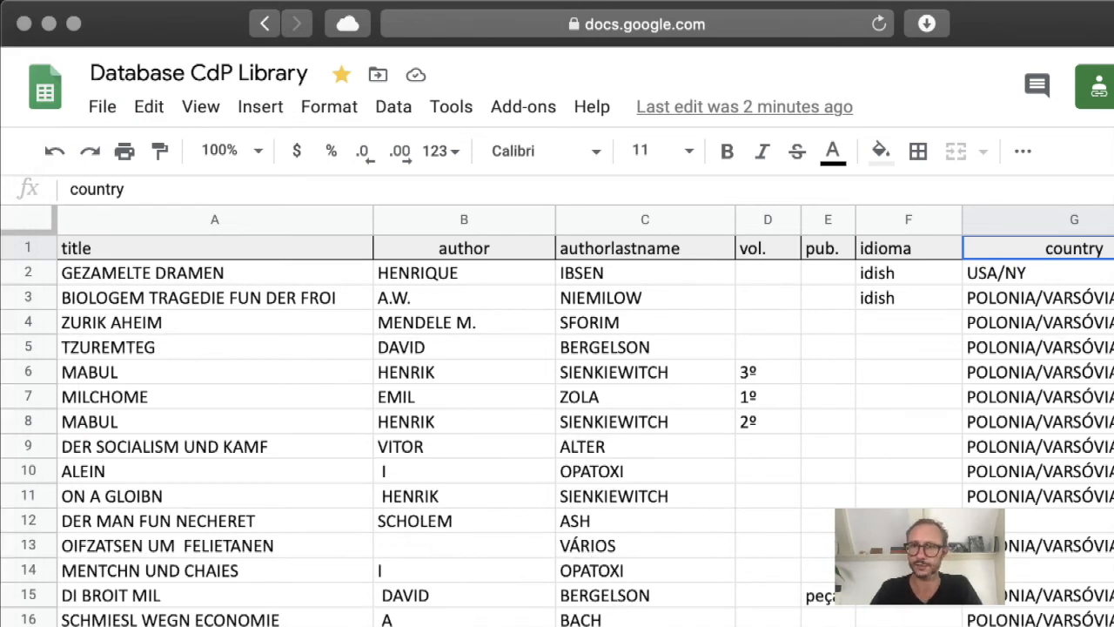
Switch to the text editor, move the Naamloos 2 document aside, and place Database CdP Library - Biblioteca Social.csv over the spreadsheet
key("super+Tab")
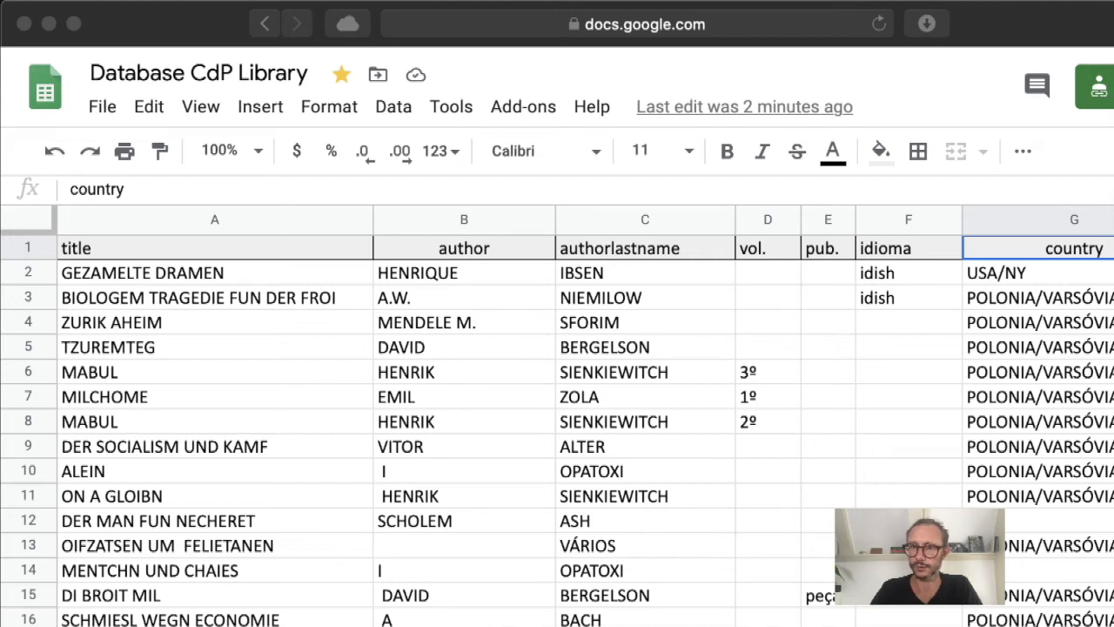
key("super+Tab")
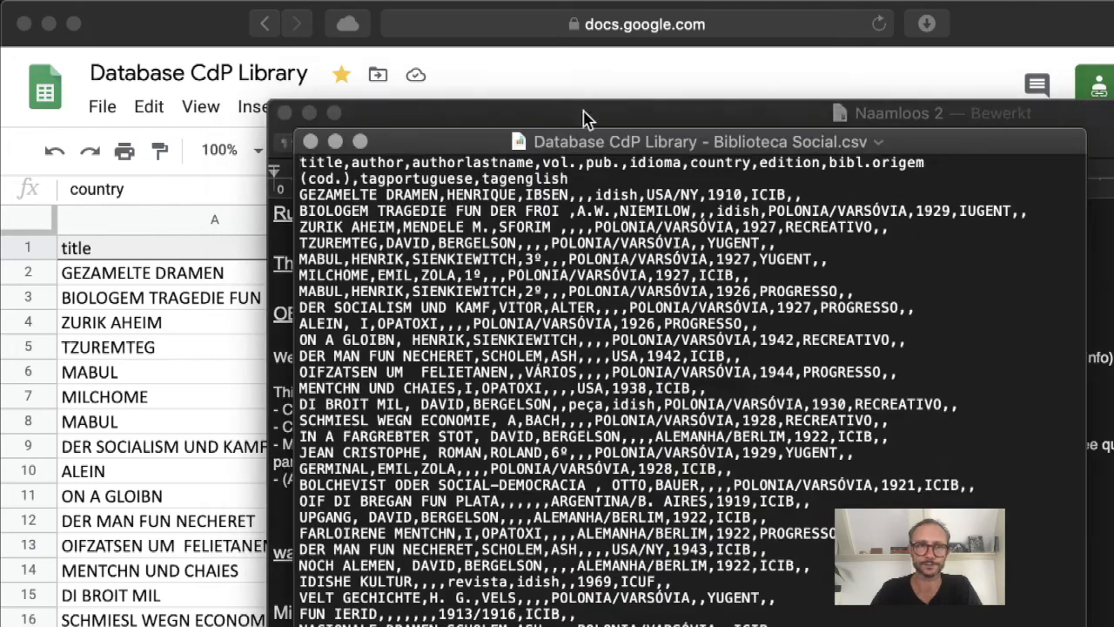
left_click_drag(523, 112, 1113, 200)
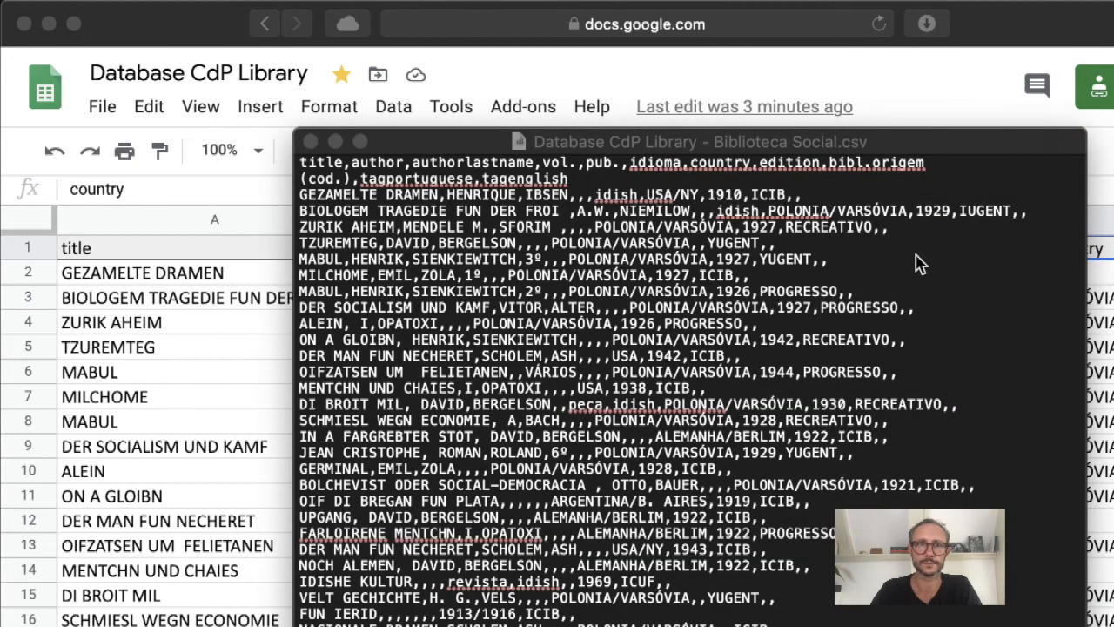
left_click(784, 148)
left_click_drag(784, 149, 601, 104)
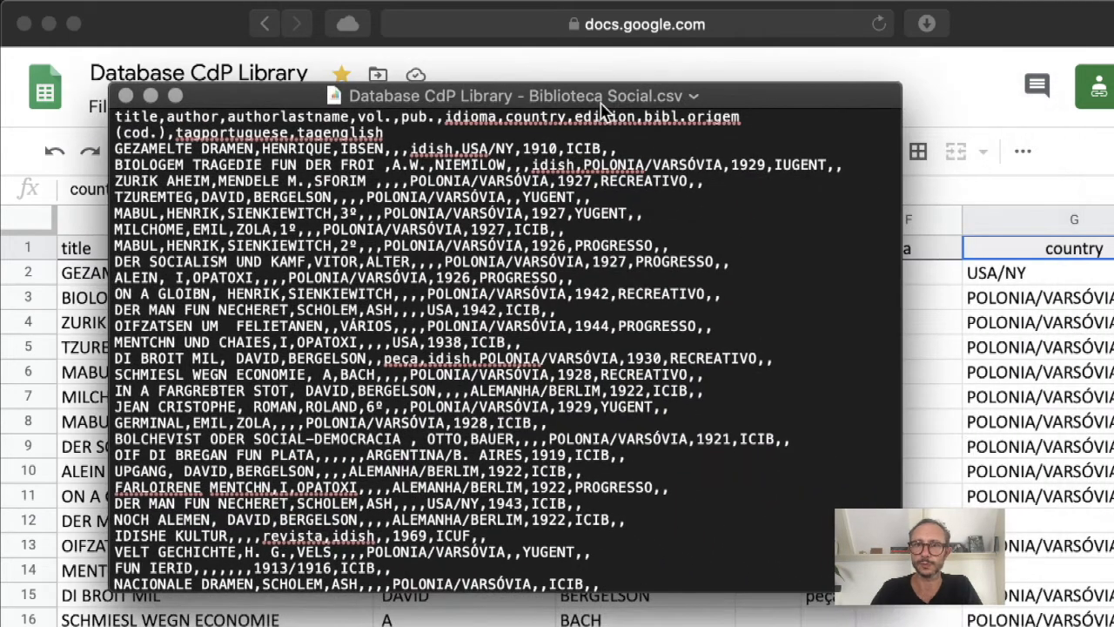
key("super+Tab")
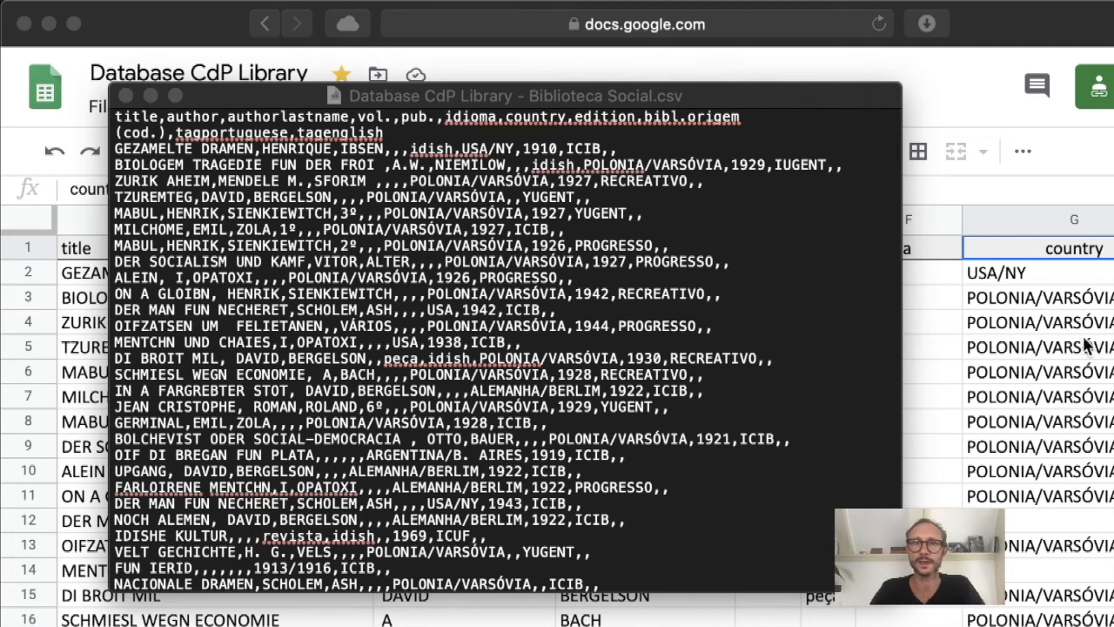
left_click_drag(294, 89, 291, 156)
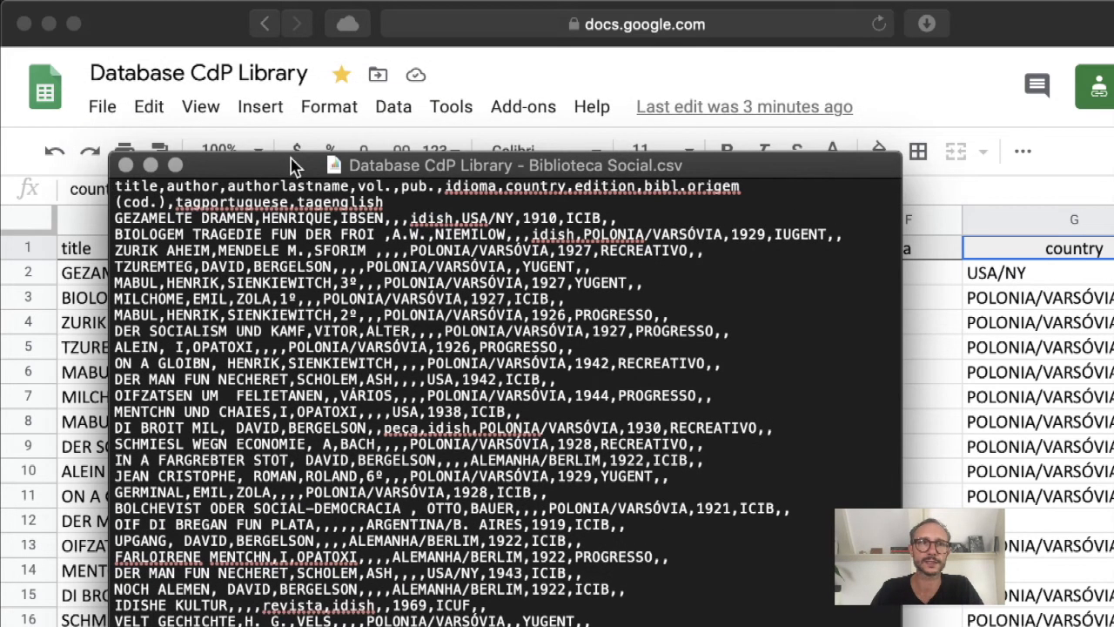
Switch back to the Database CdP Library spreadsheet in Google Sheets and download the current sheet as tab-separated values (.tsv)
left_click(138, 28)
left_click(109, 107)
mouse_move(149, 106)
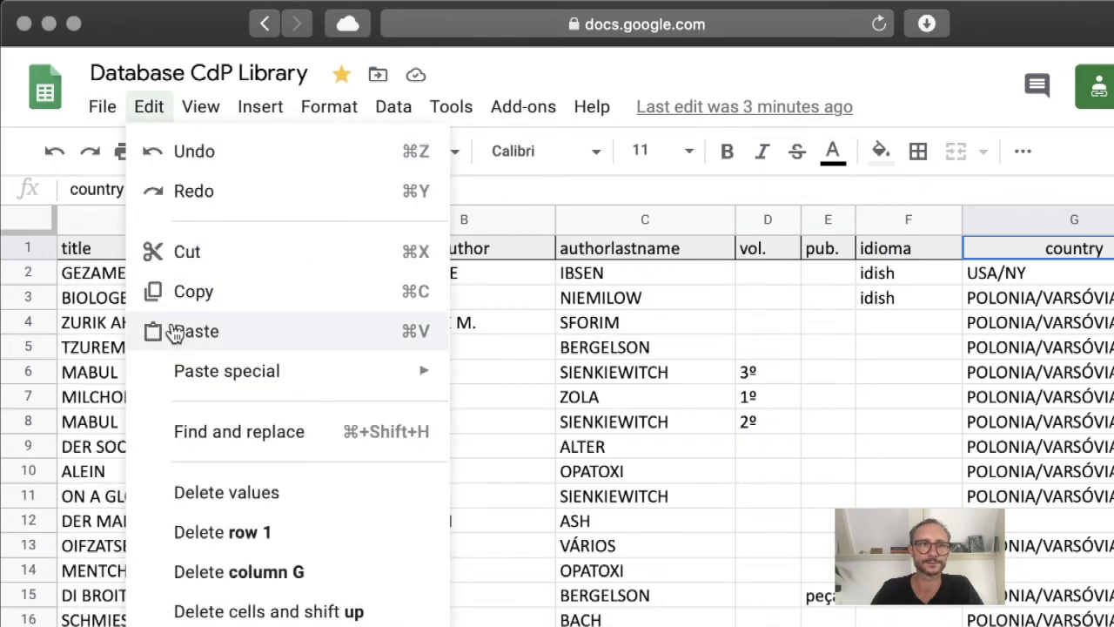
mouse_move(99, 106)
mouse_move(128, 440)
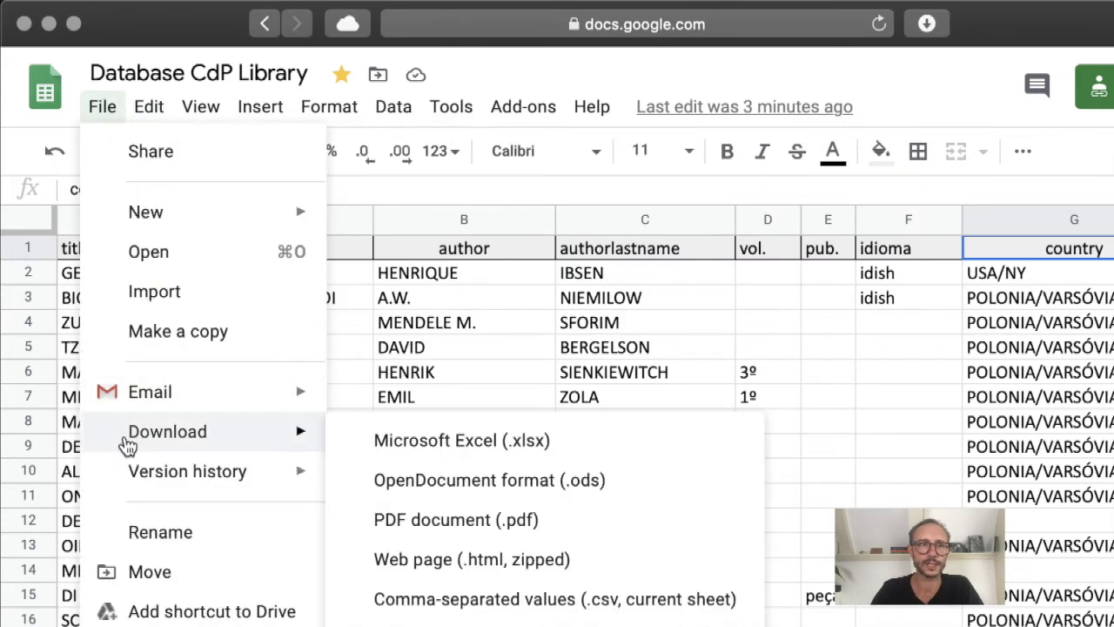
left_click(459, 480)
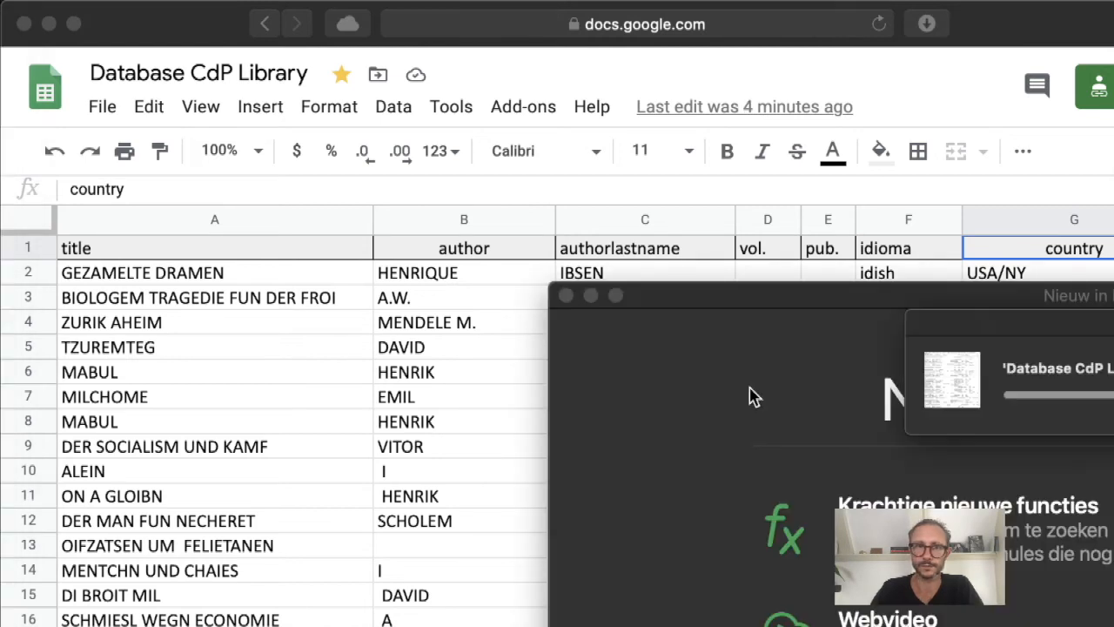
Dismiss the Numbers windows and place Database CdP Library - Biblioteca Social.tsv over the .csv document in the text editor
left_click(565, 295)
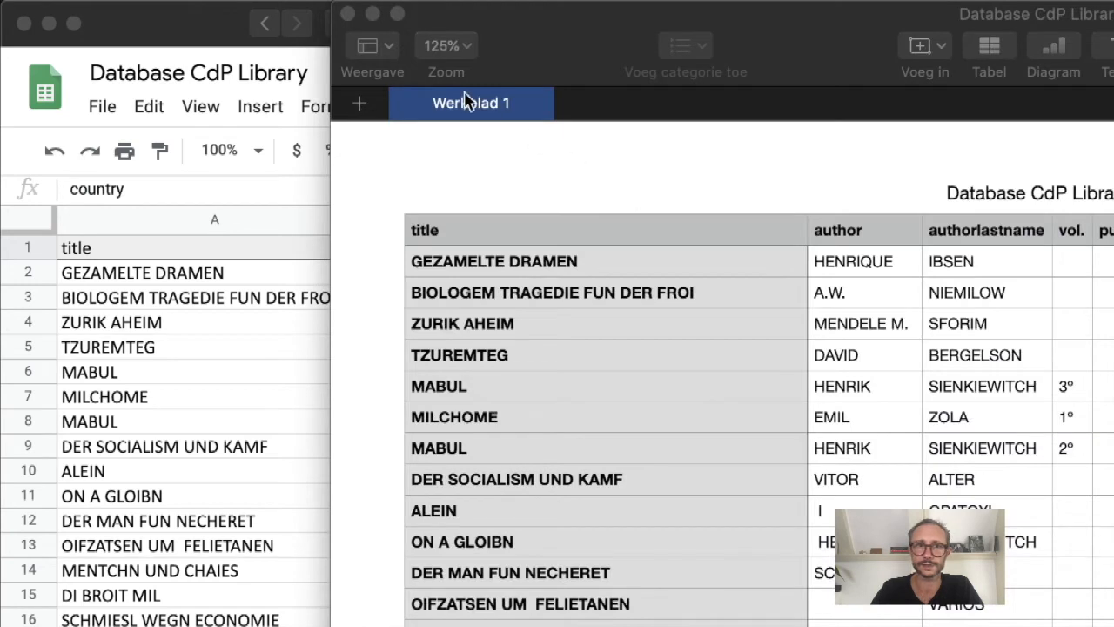
left_click(347, 14)
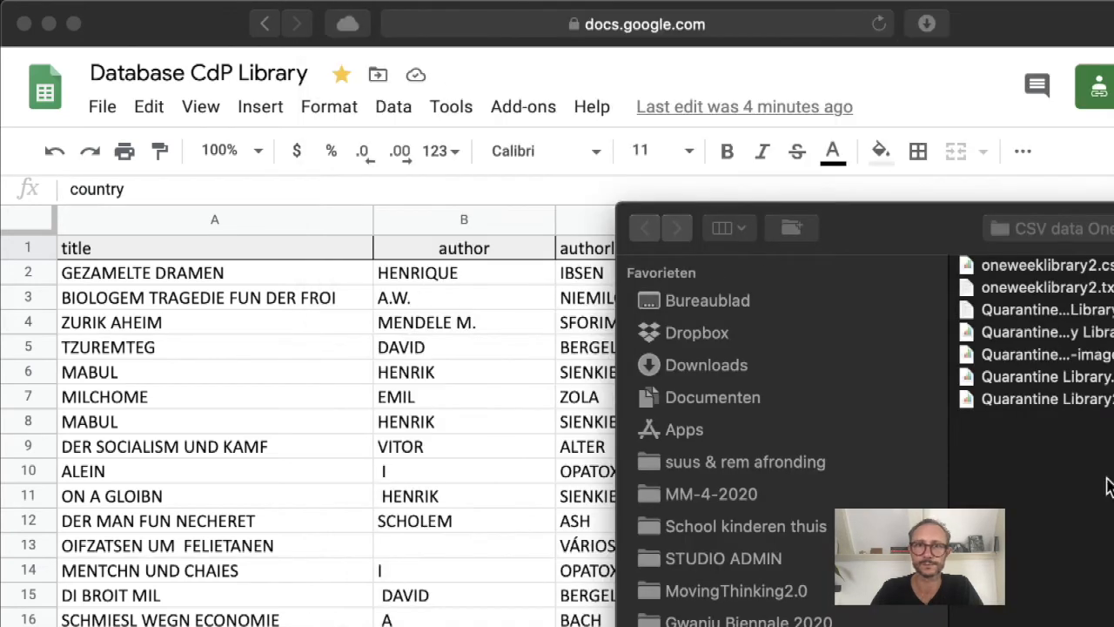
left_click_drag(946, 208, 974, 626)
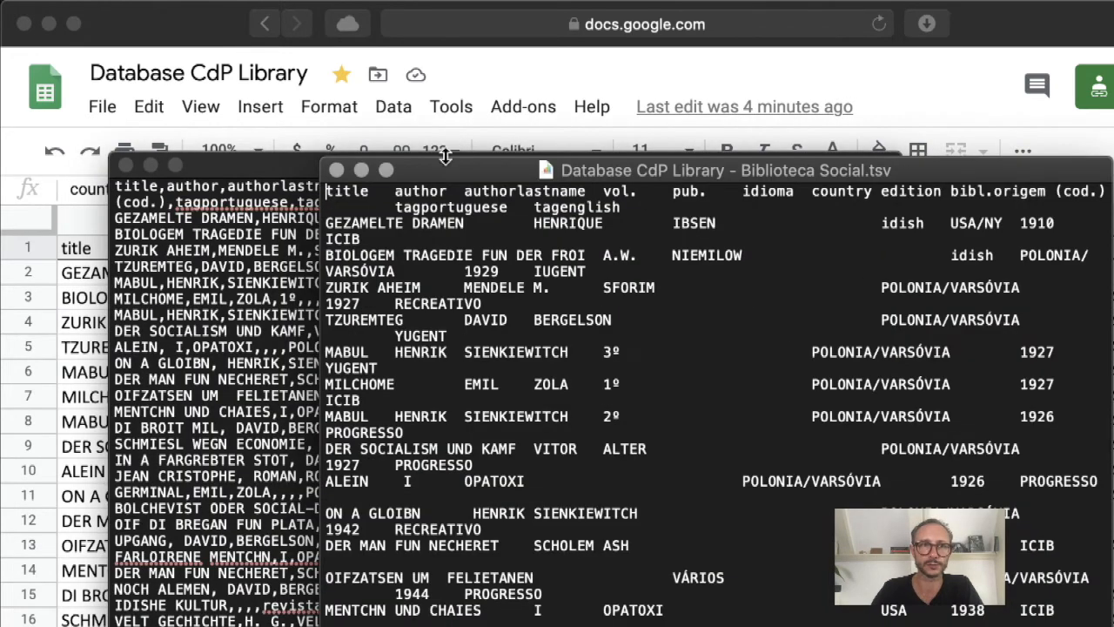
left_click_drag(463, 171, 282, 138)
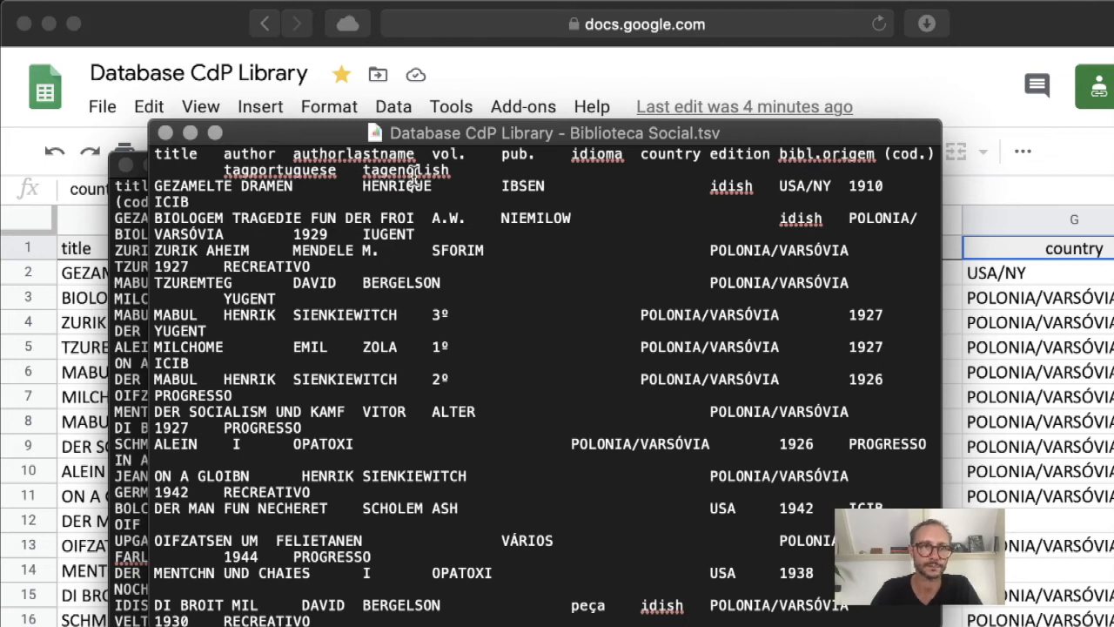
Duplicate the .tsv document and set the copy's plain text encoding to Unicode (UTF-16) for saving
left_click(206, 1)
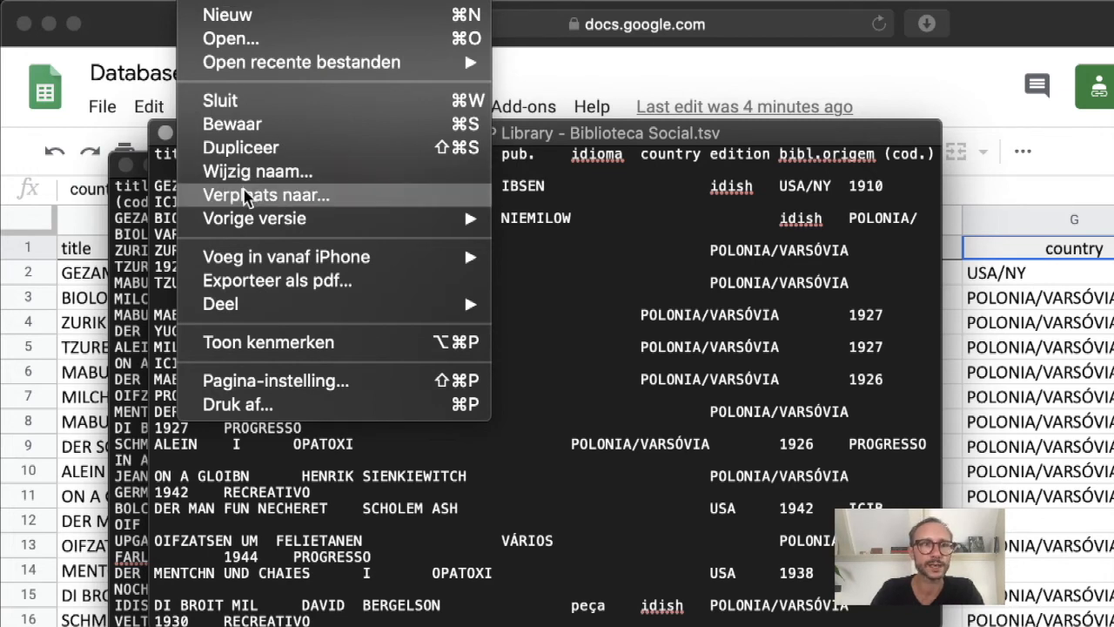
left_click(245, 147)
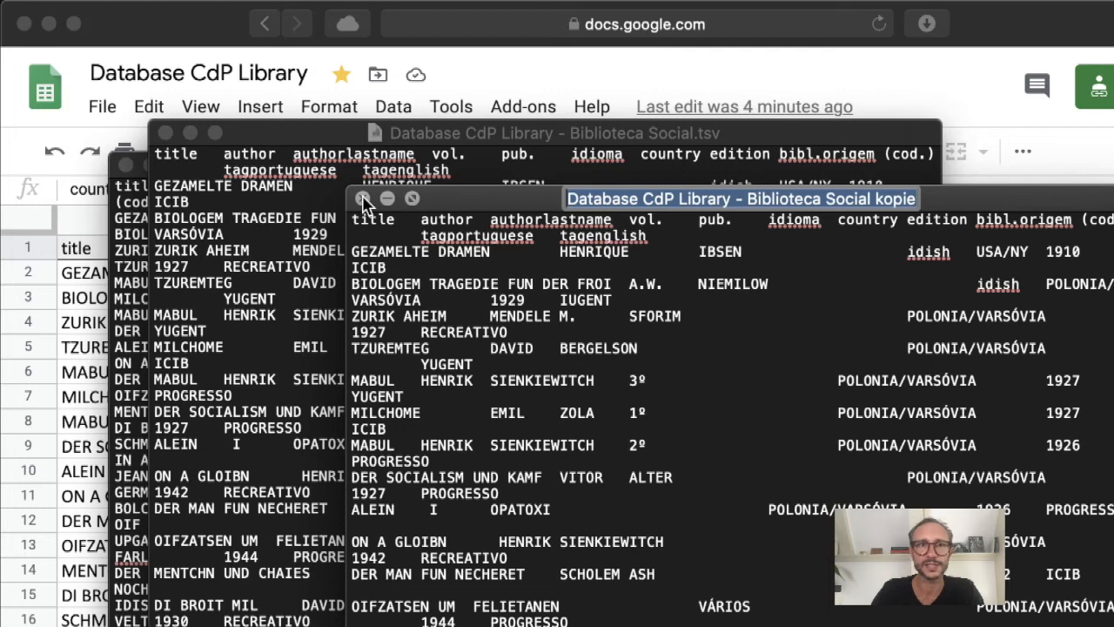
left_click(363, 201)
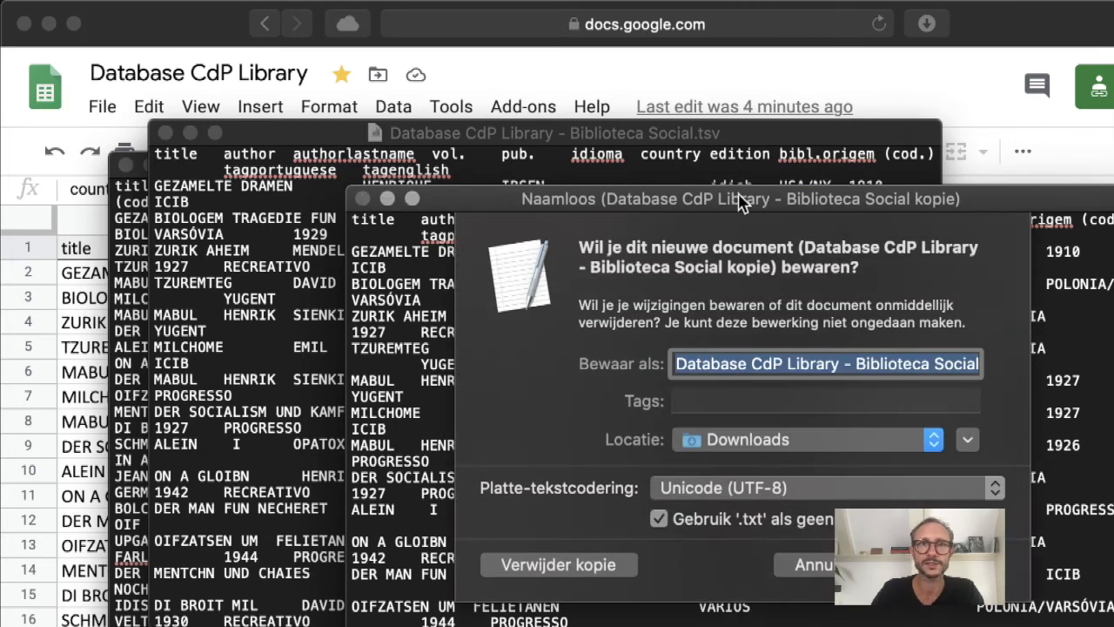
left_click_drag(738, 202, 610, 139)
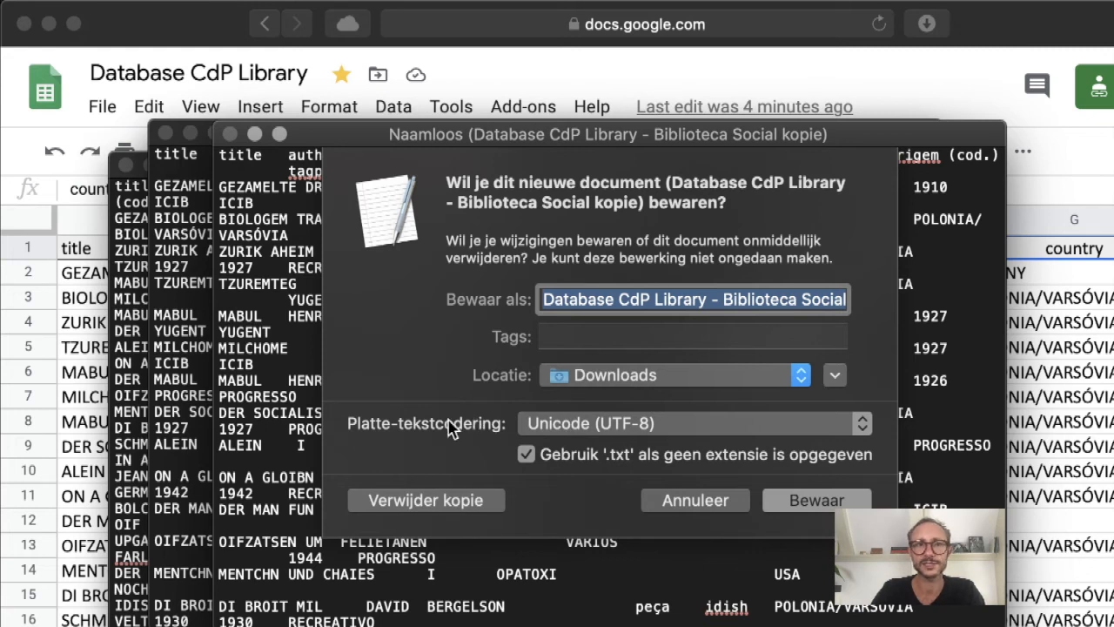
left_click(564, 423)
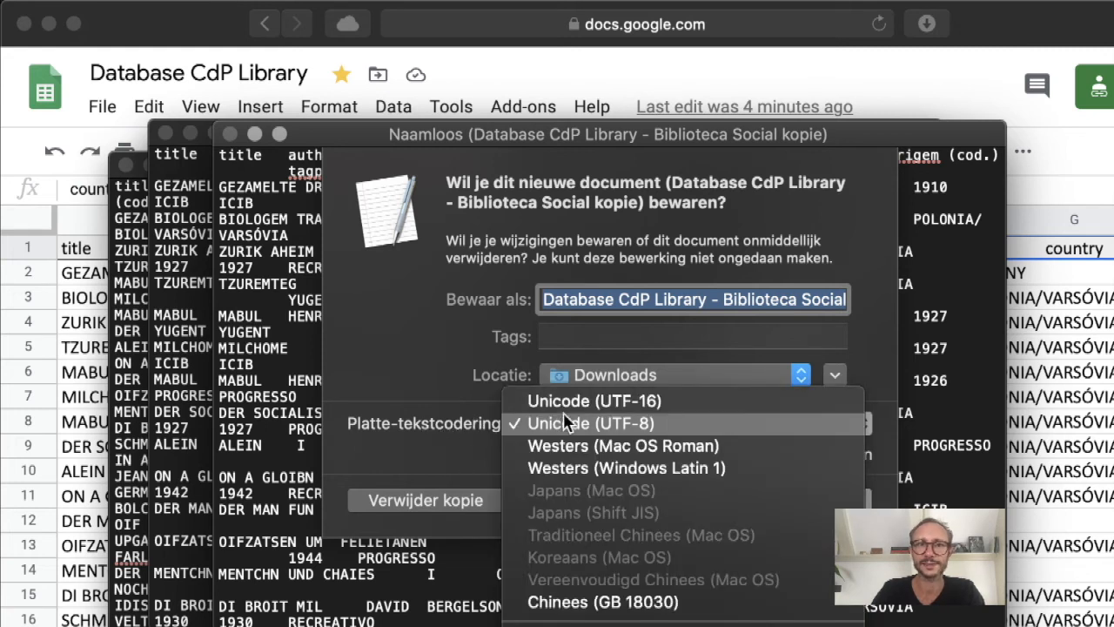
left_click(710, 401)
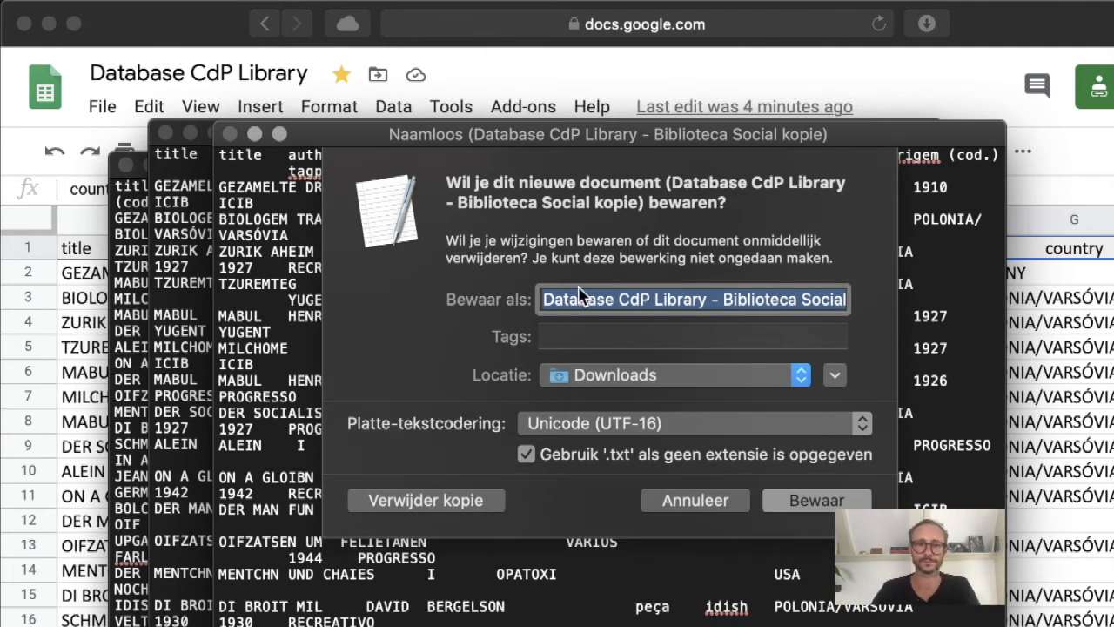
Save the duplicated document as CdPlibrary.csv in the Downloads folder
type("CdP")
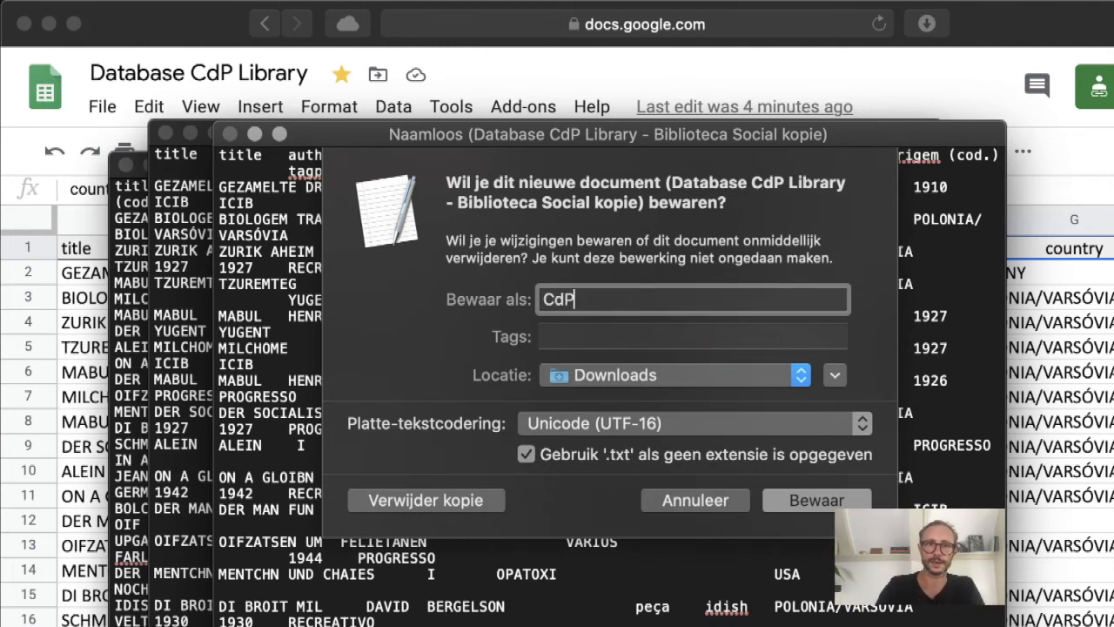
type("library.csv")
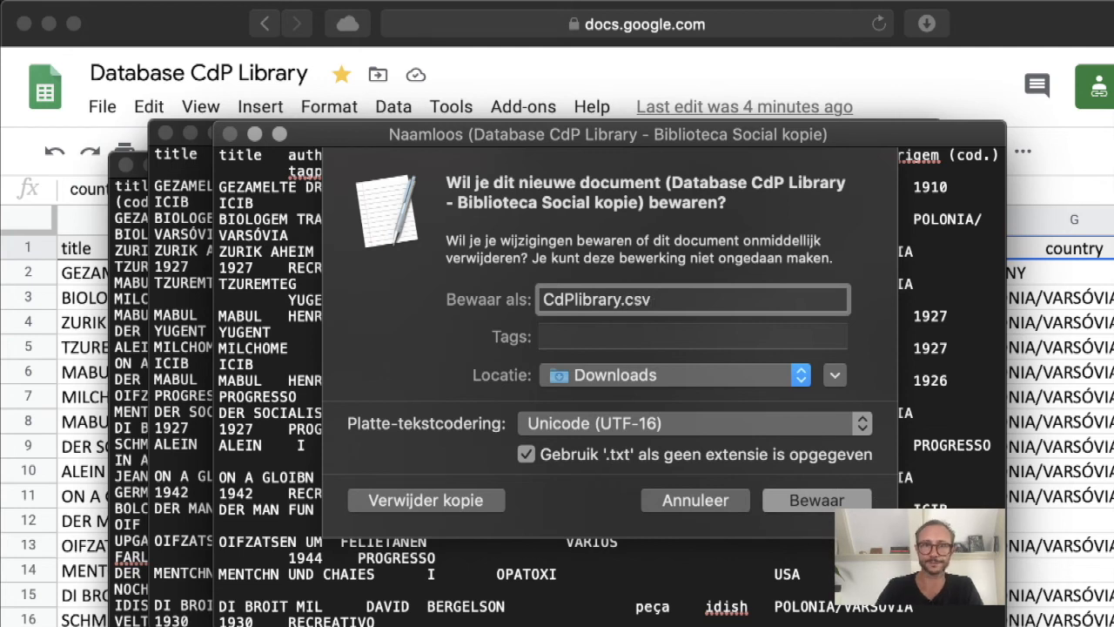
left_click(800, 374)
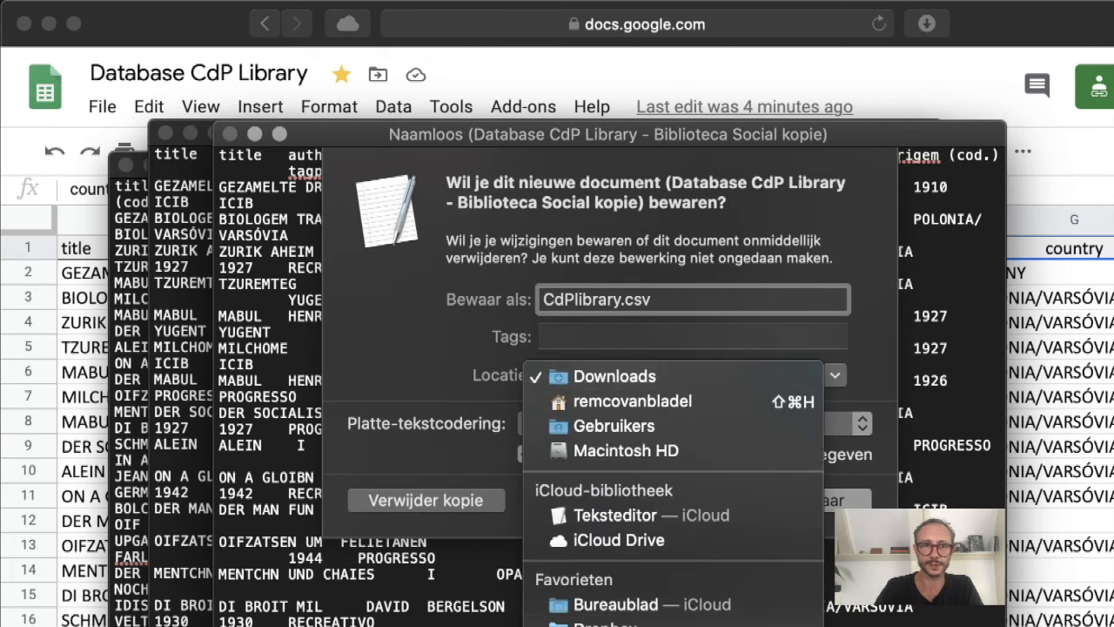
left_click(740, 379)
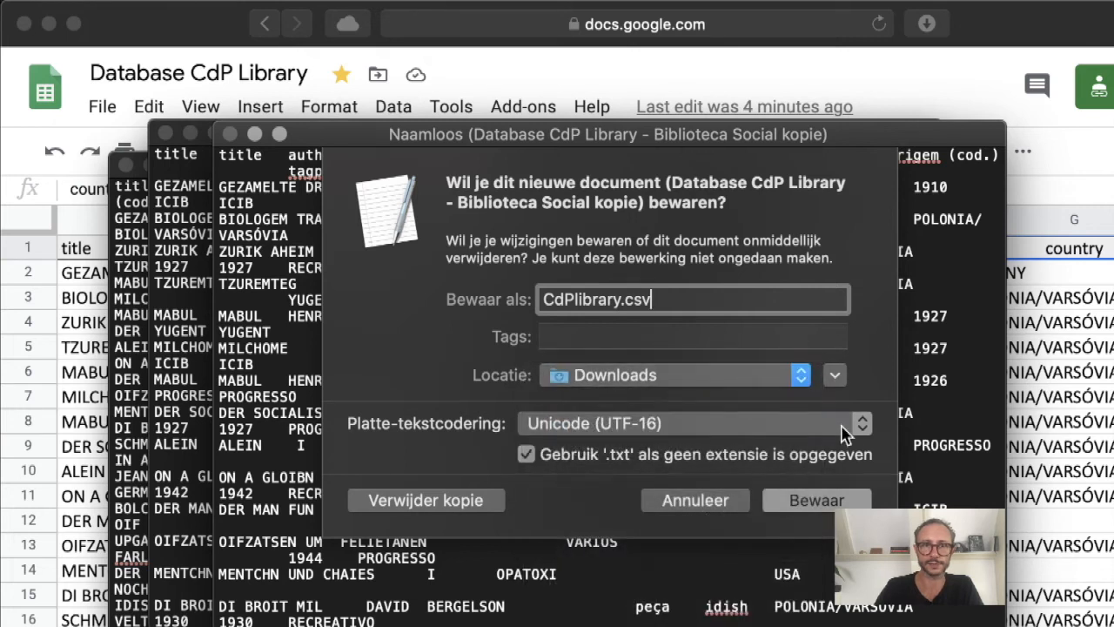
left_click(809, 502)
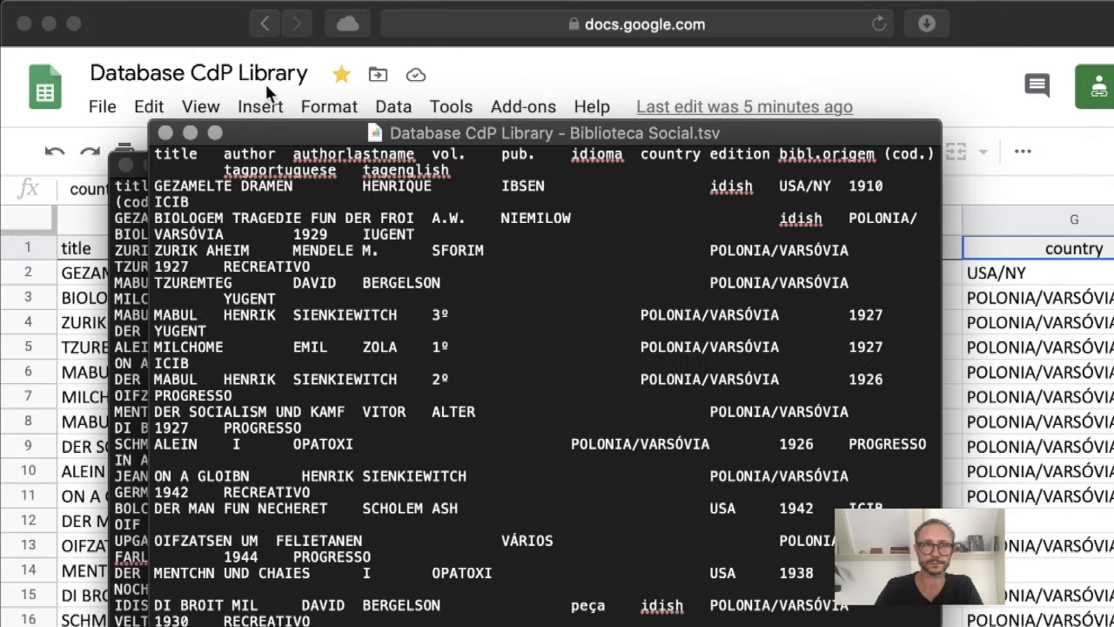
Close the original .tsv and .csv text documents and hide the browser
left_click(166, 133)
left_click(123, 164)
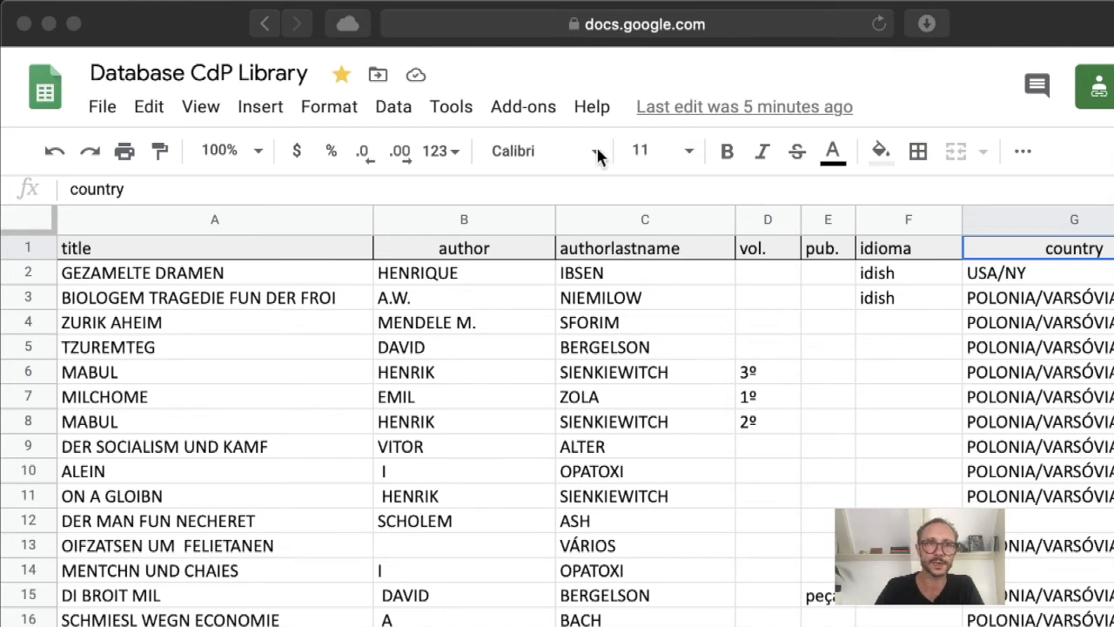
left_click(220, 30)
key("super+h")
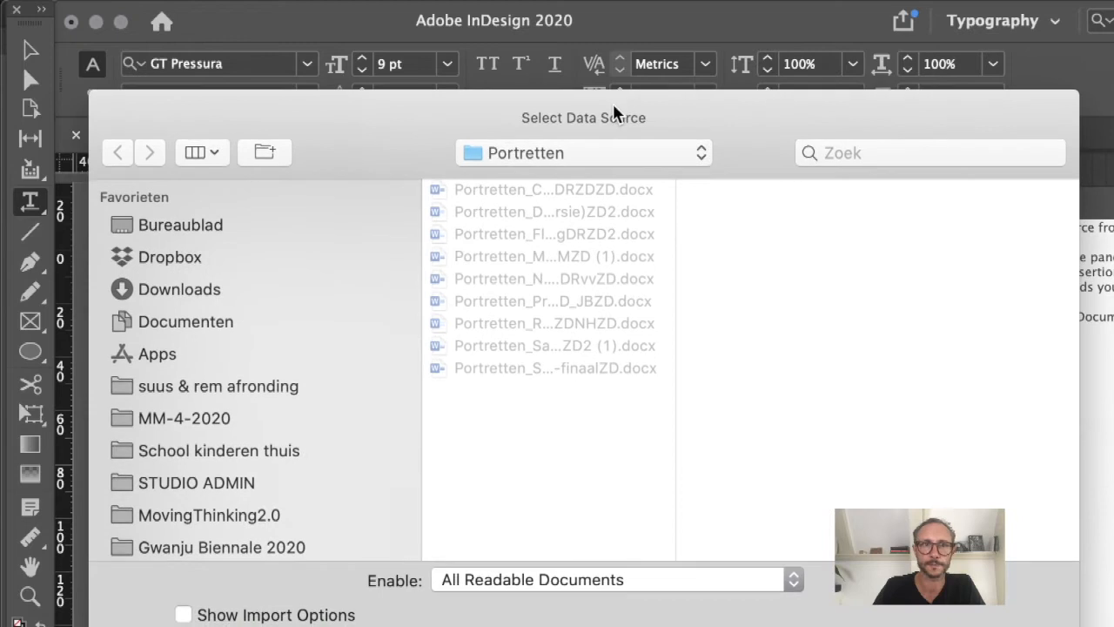
In InDesign, load CdPlibrary.csv from the Downloads folder as the data merge source, listing the folder's files in list view
left_click(236, 290)
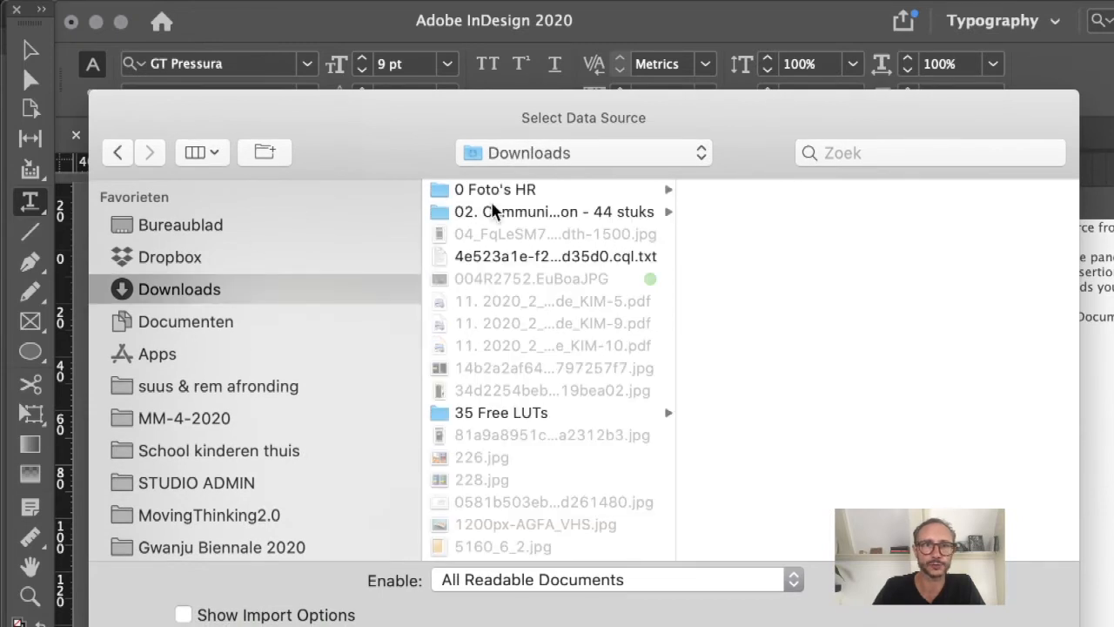
left_click(219, 154)
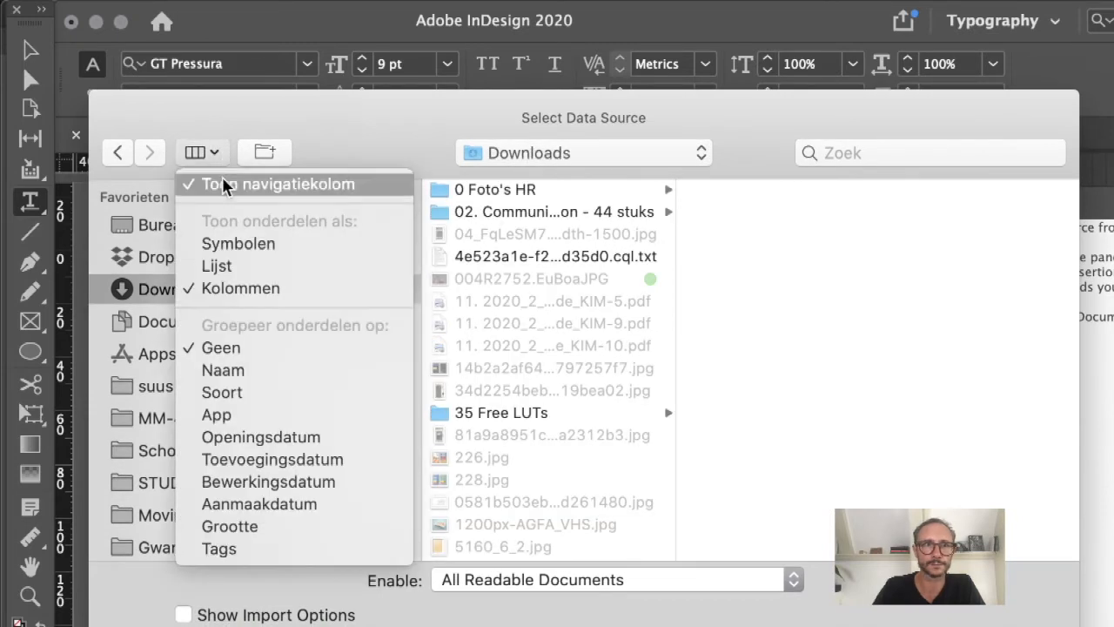
left_click(230, 268)
left_click(602, 223)
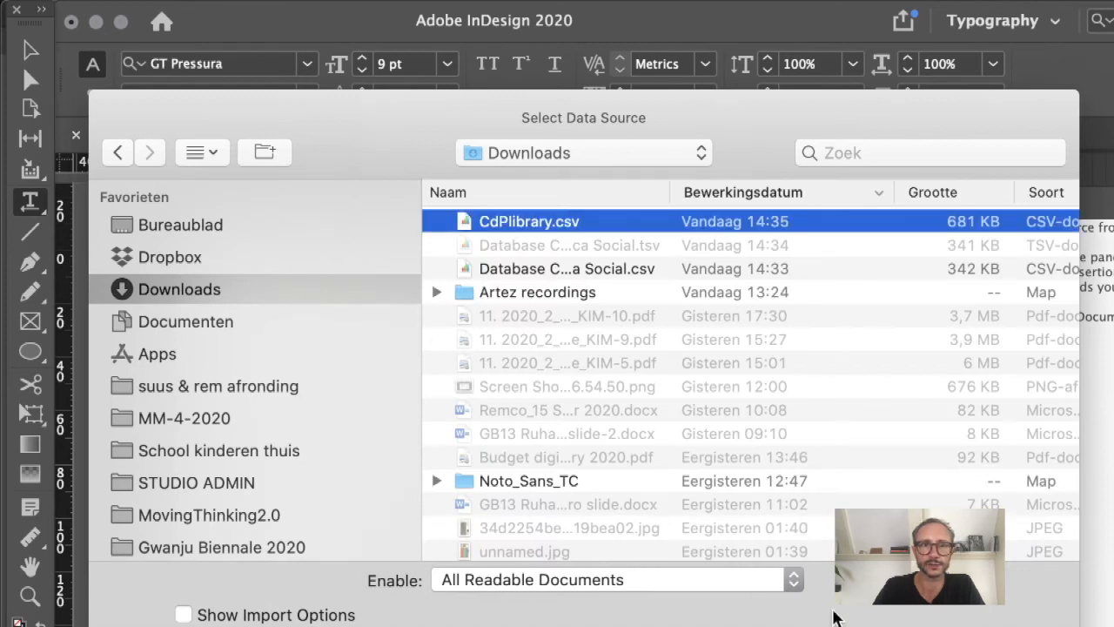
key("Return")
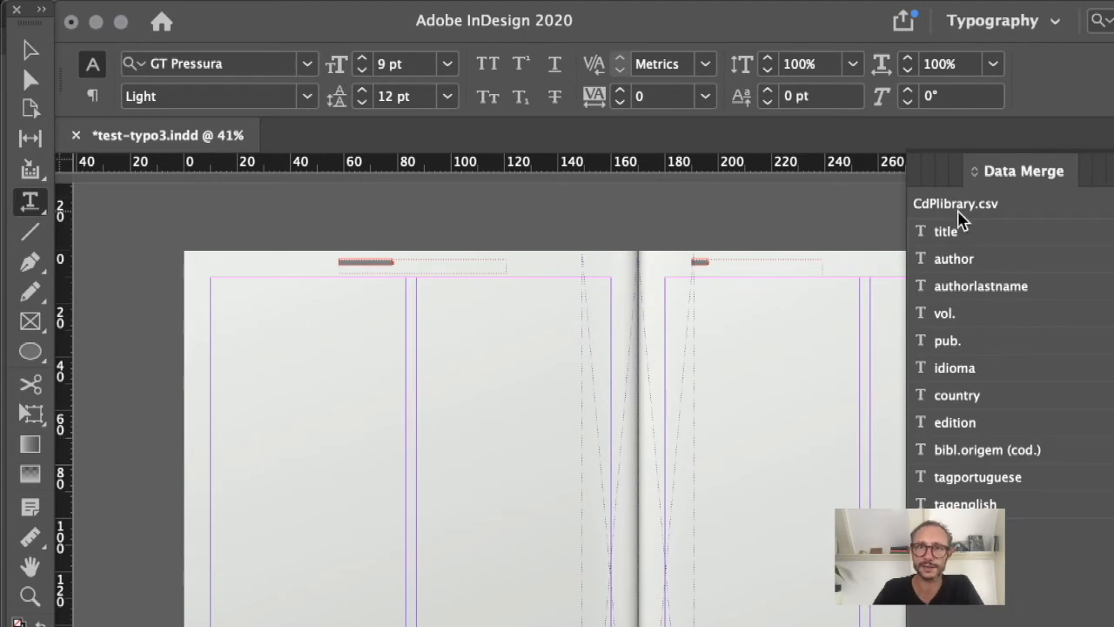
key("Tab")
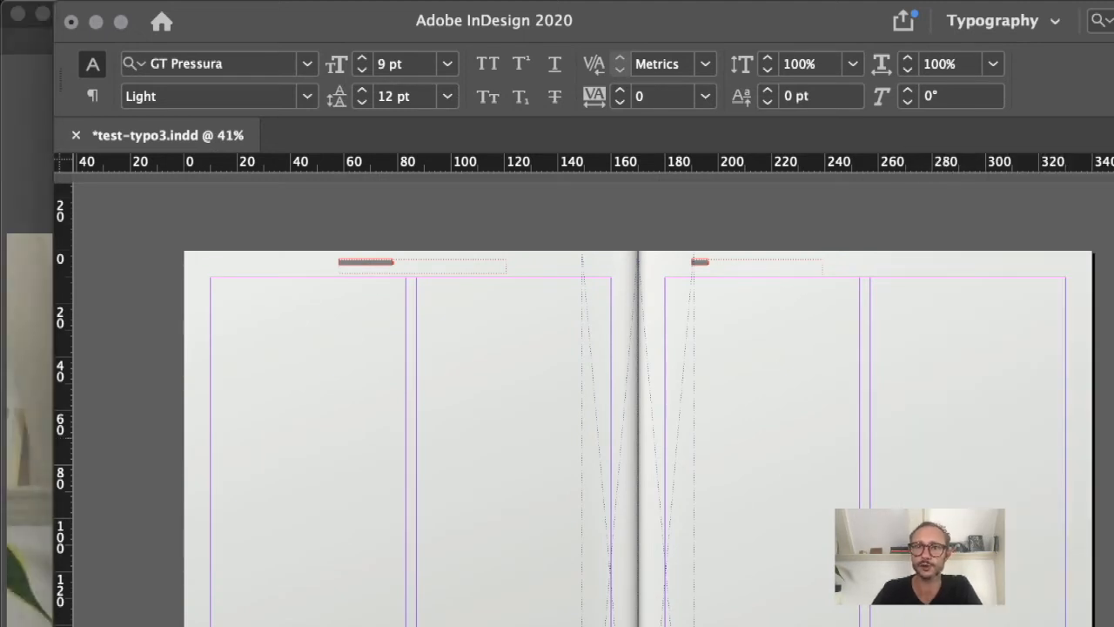
key("Tab")
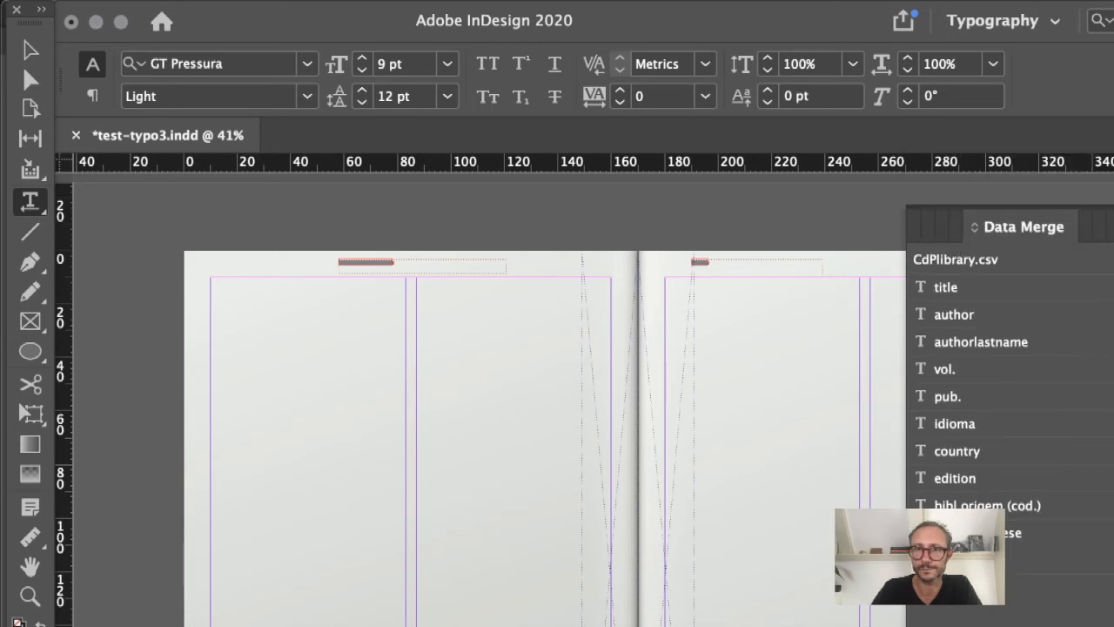
Delete pages 1 through 29 and the extra second page, keeping a single page based on E-Master
key("super+F12")
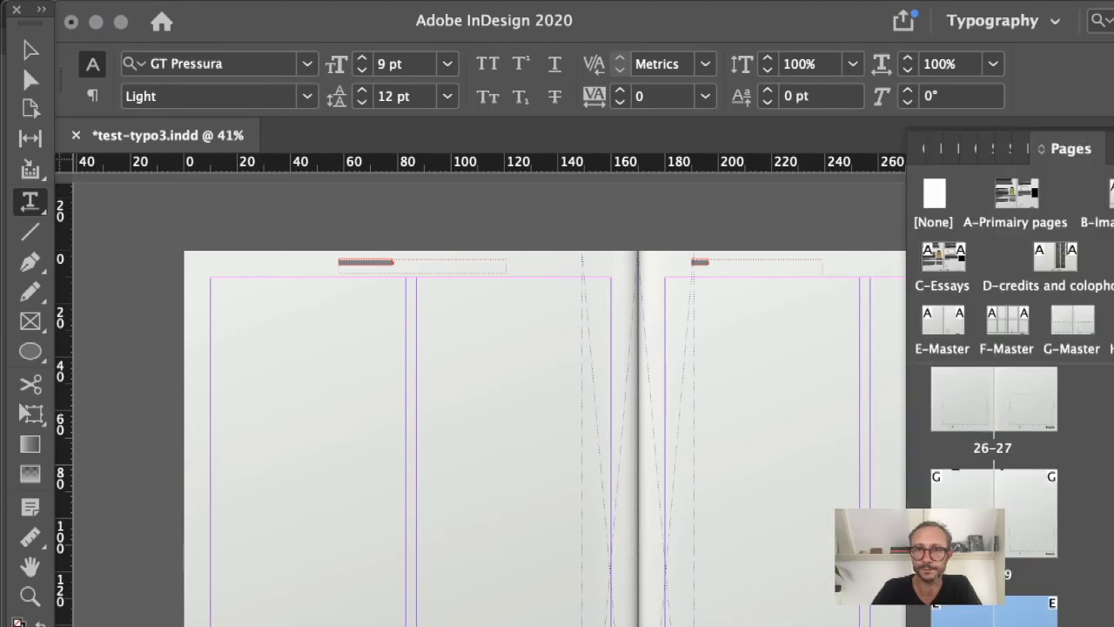
scroll(1010, 435, "up", 10)
left_click(979, 411)
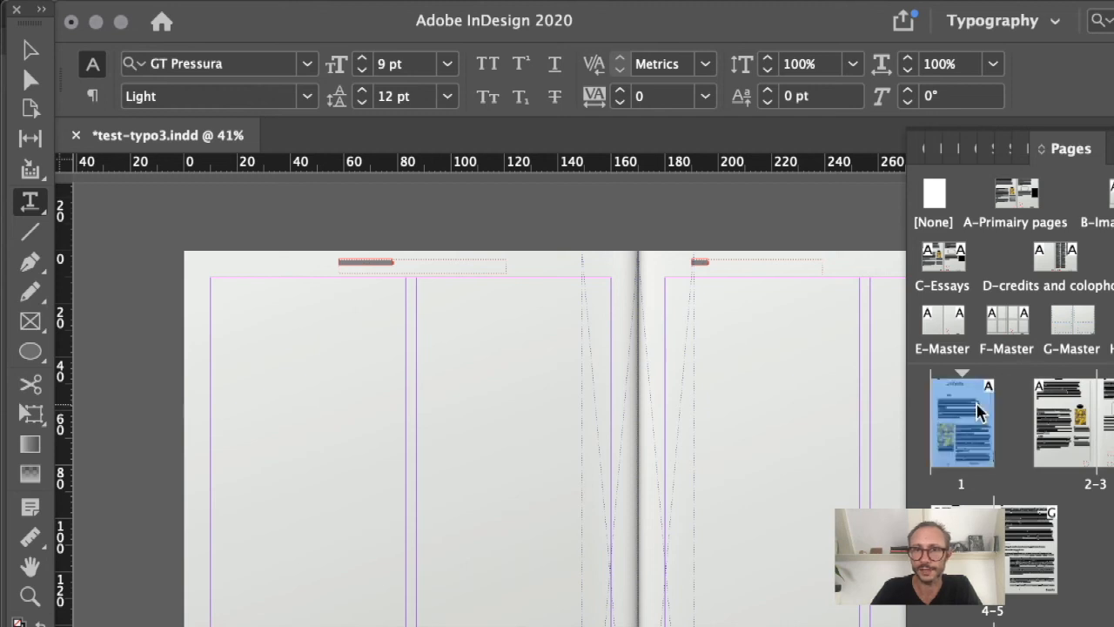
scroll(1010, 488, "down", 10)
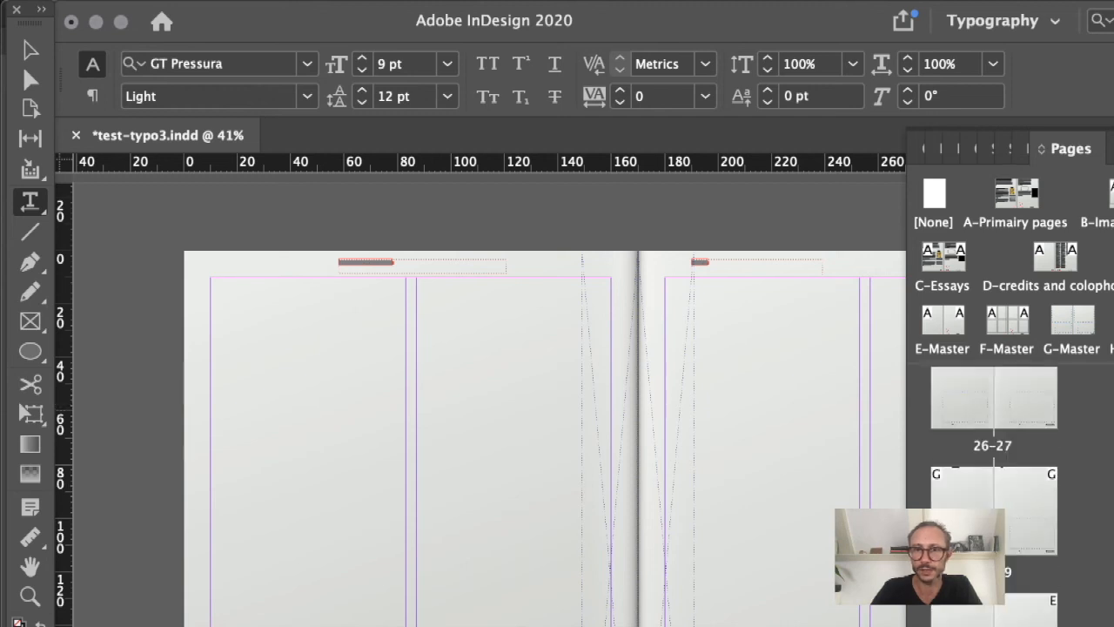
left_click(1043, 502, "shift")
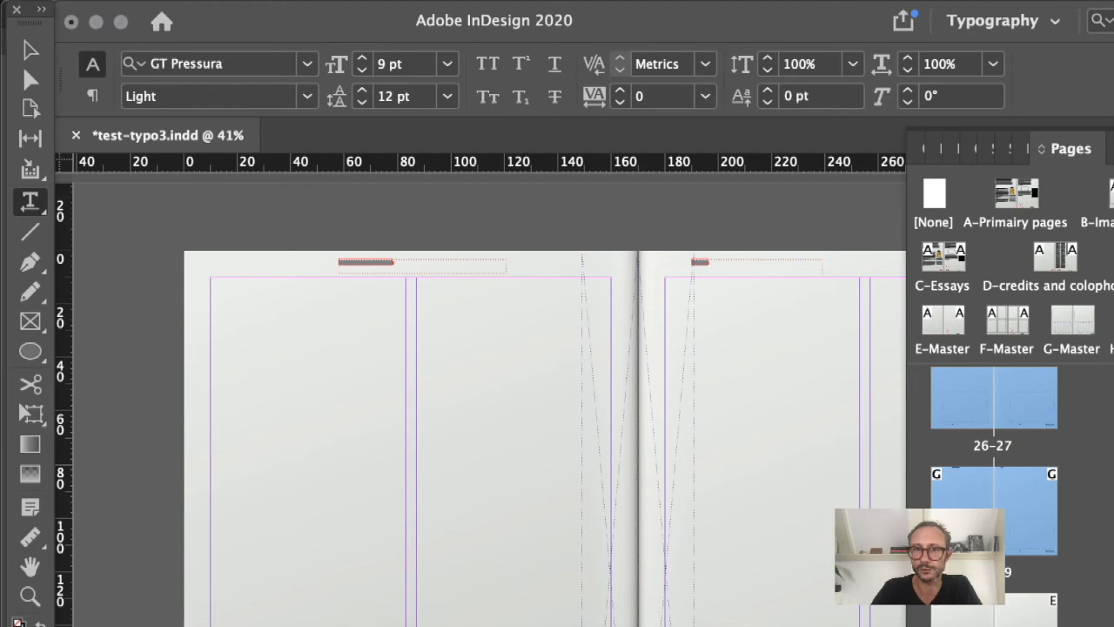
key("Delete")
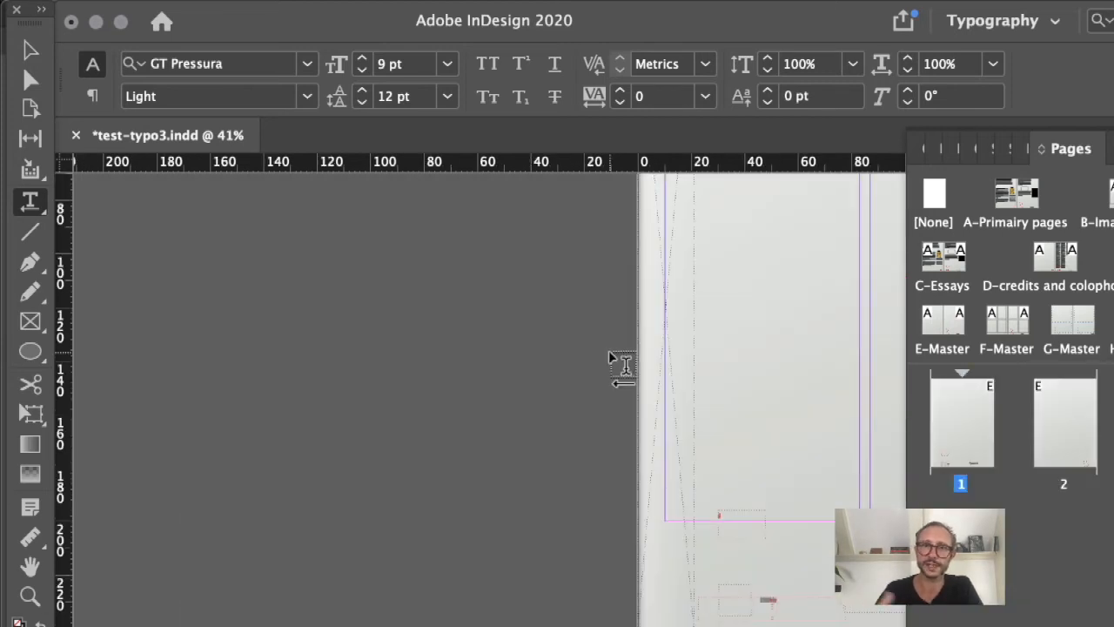
left_click(1081, 442)
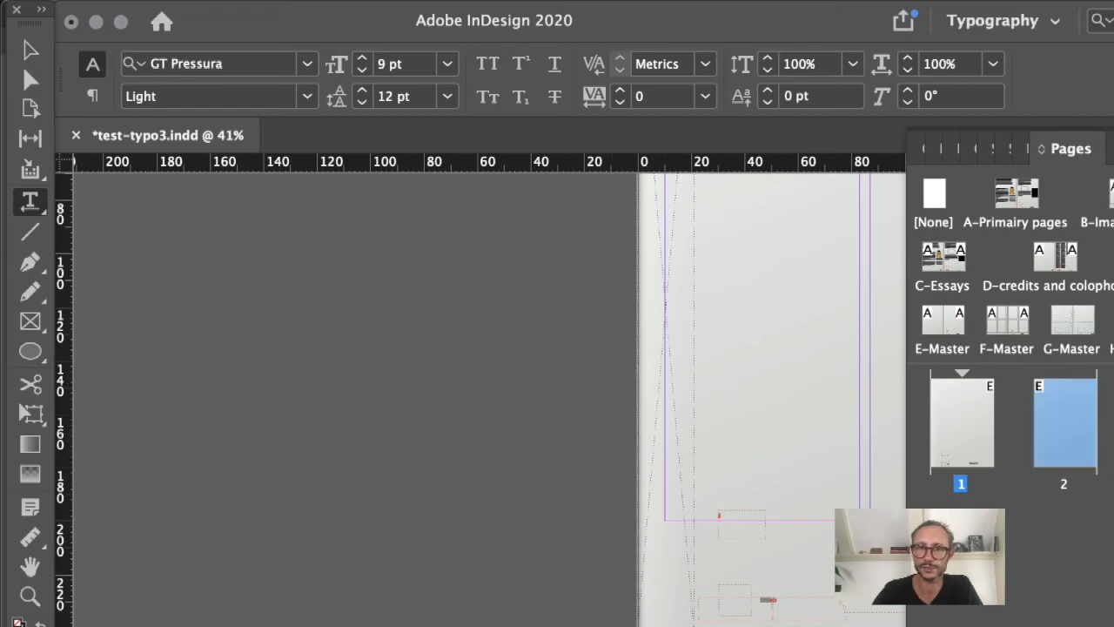
left_click(1112, 612)
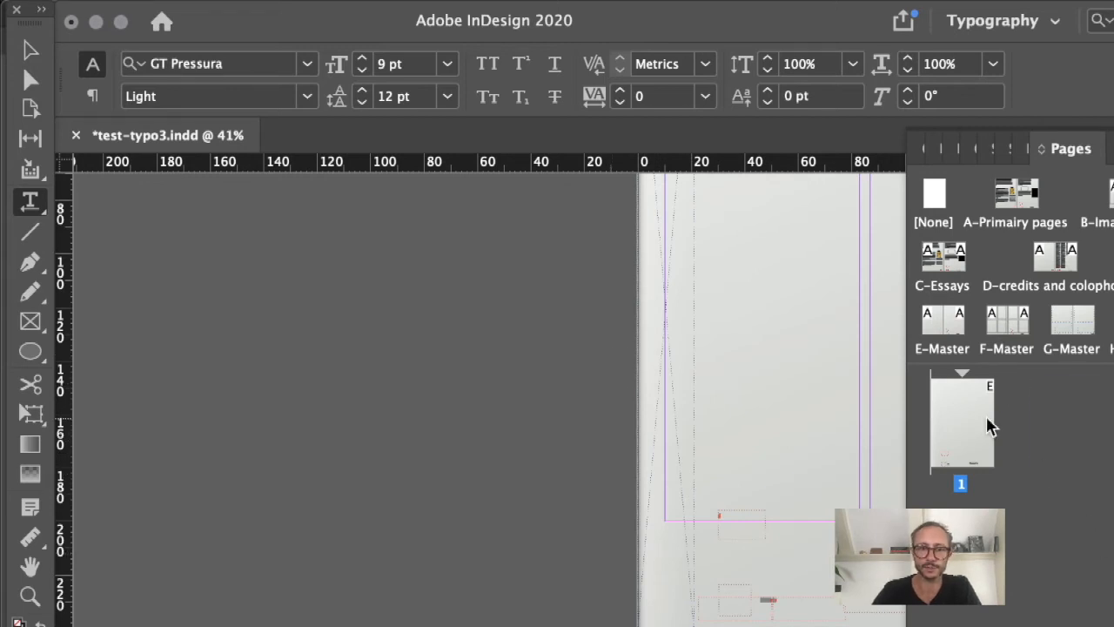
Save the document under the new name test-typo-merge.indd
key("super+s")
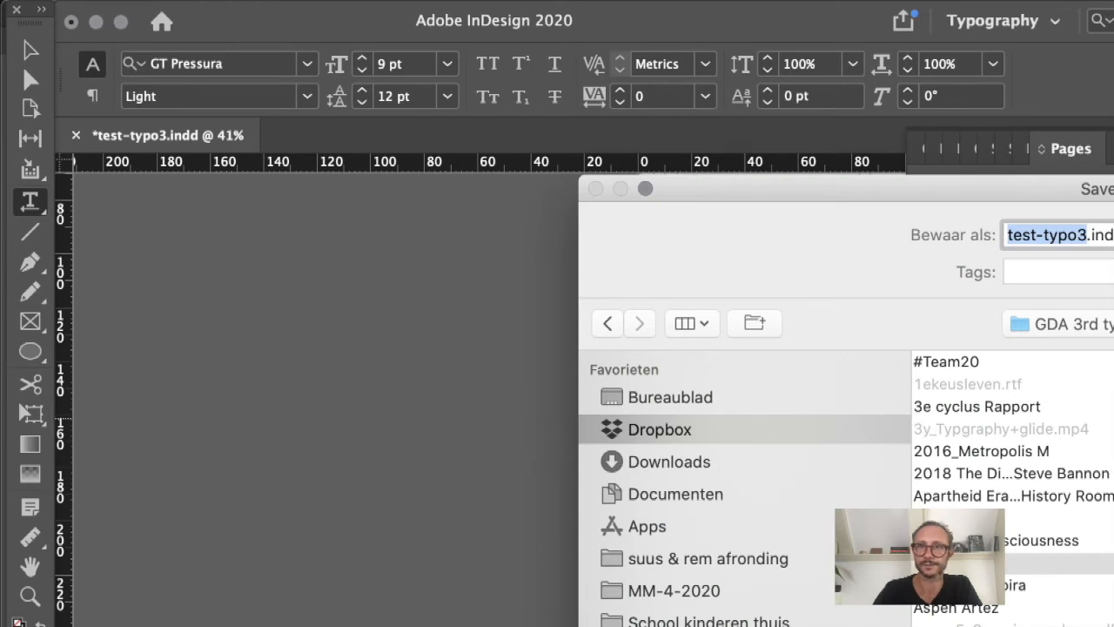
left_click(1087, 237)
key("BackSpace")
type("-merge")
key("Return")
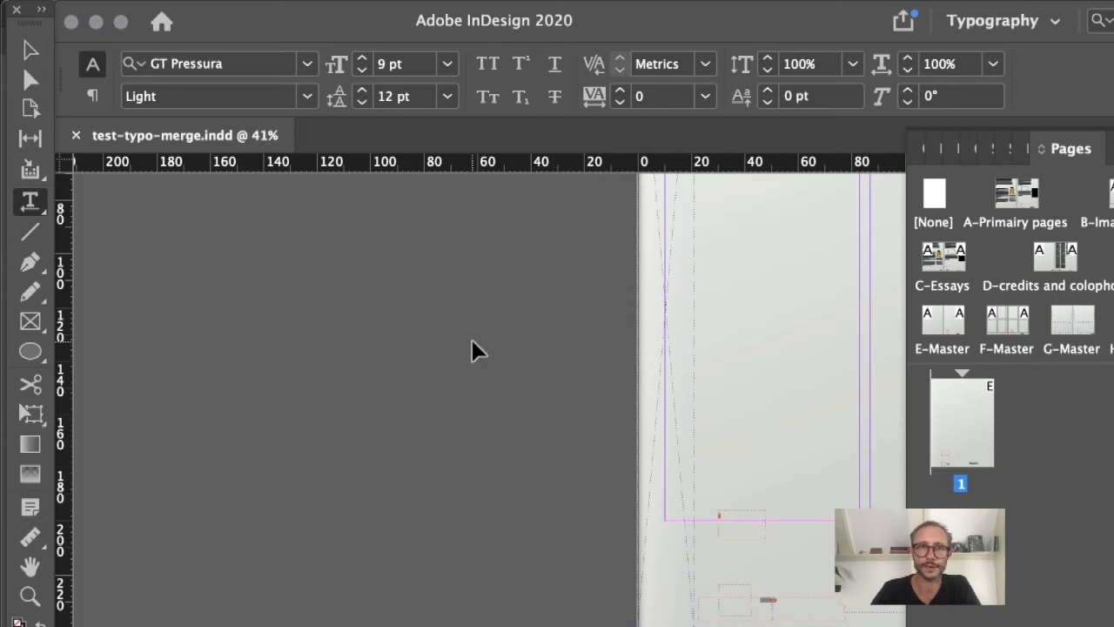
Draw a text frame about 55 × 34 mm starting at the page's upper-left margin corner
left_click_drag(368, 340, 200, 460)
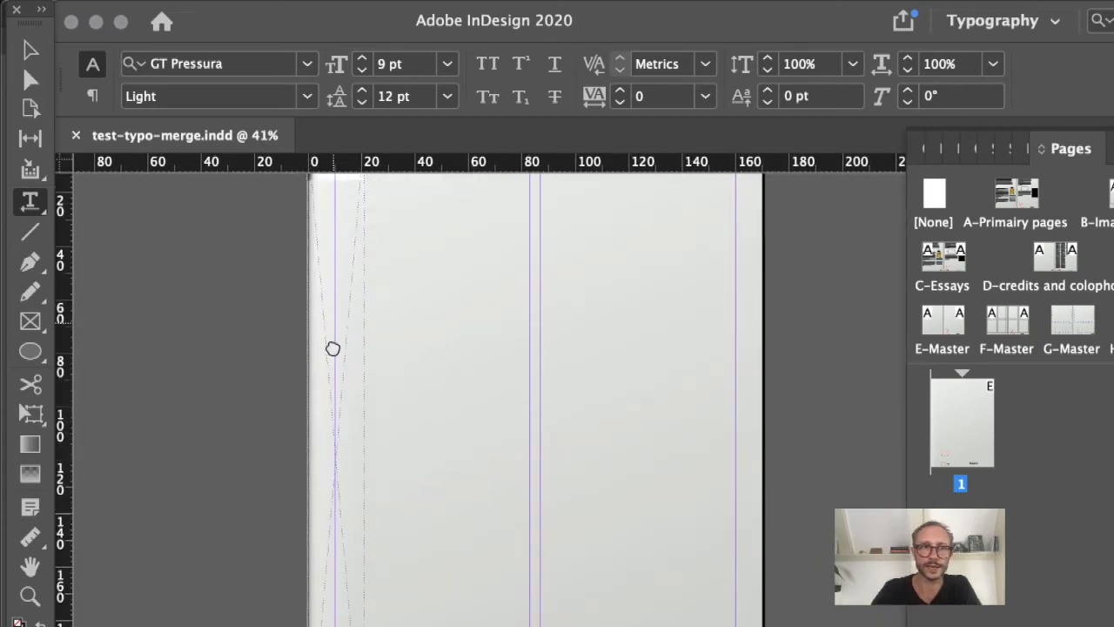
left_click_drag(333, 328, 322, 497)
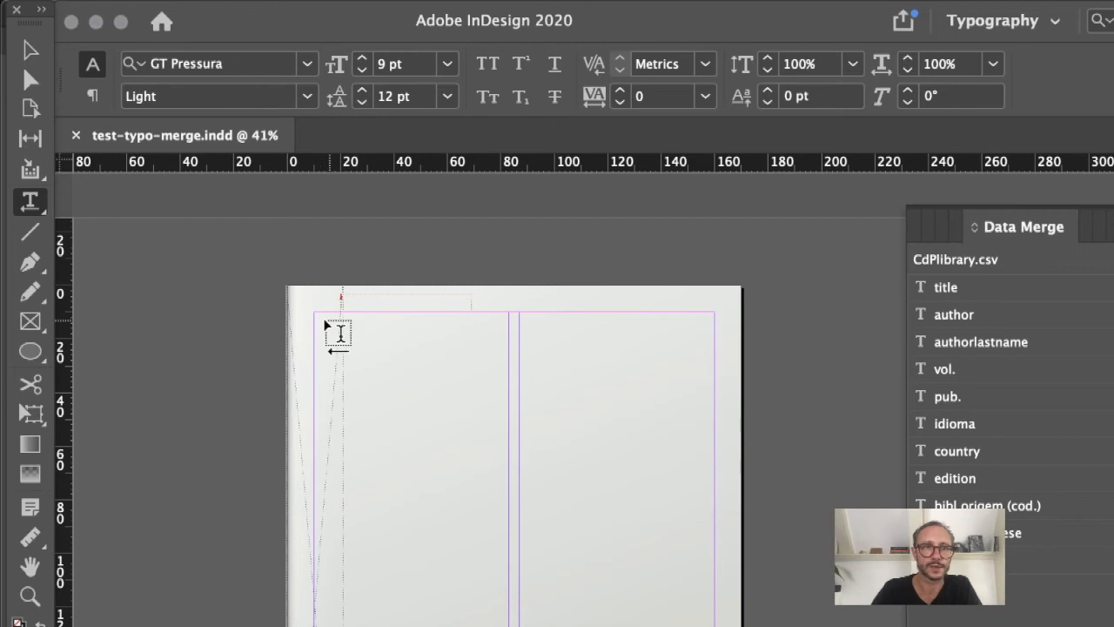
mouse_move(549, 462)
left_mouse_down()
mouse_move(577, 367)
mouse_move(535, 415)
mouse_move(540, 461)
left_mouse_up()
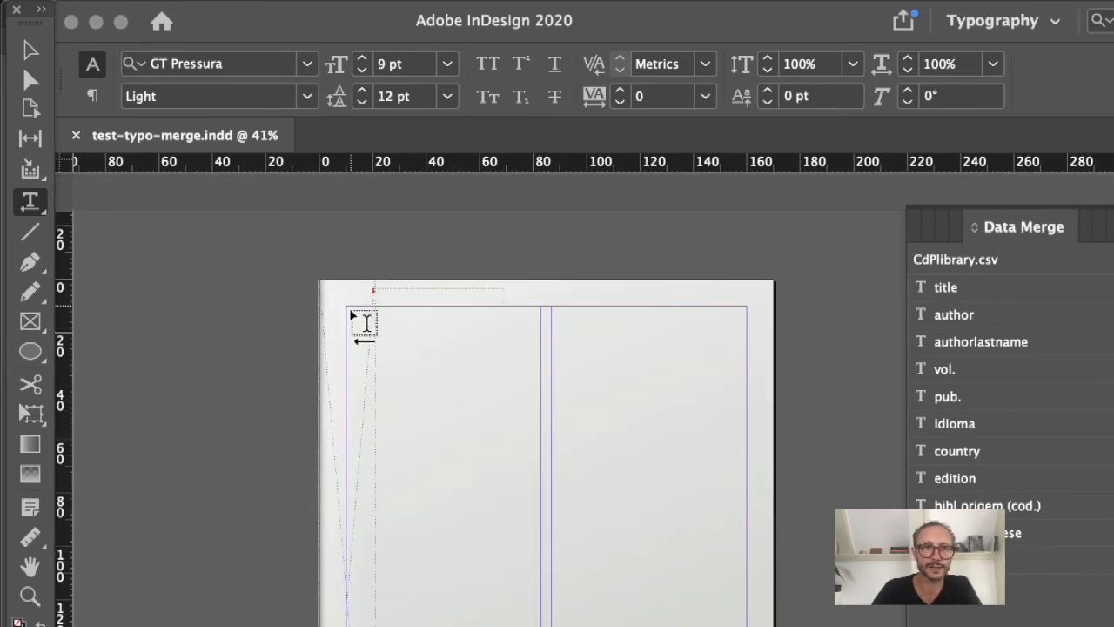
left_click_drag(346, 307, 493, 396)
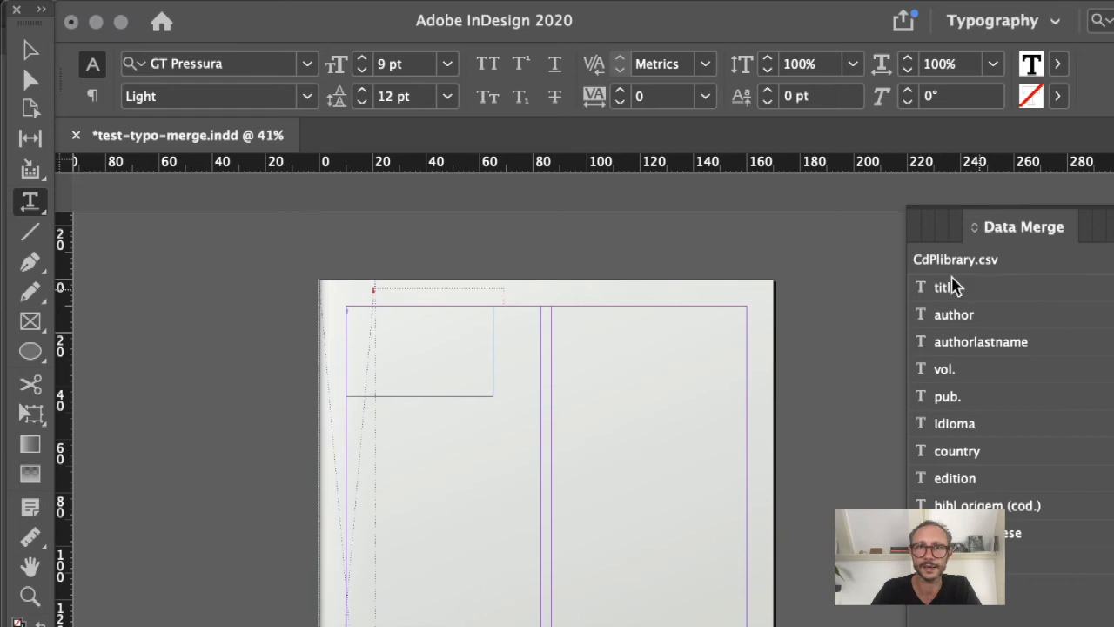
Insert the title field in the frame and place a copy in the right column holding the author field instead
left_click_drag(942, 289, 683, 403)
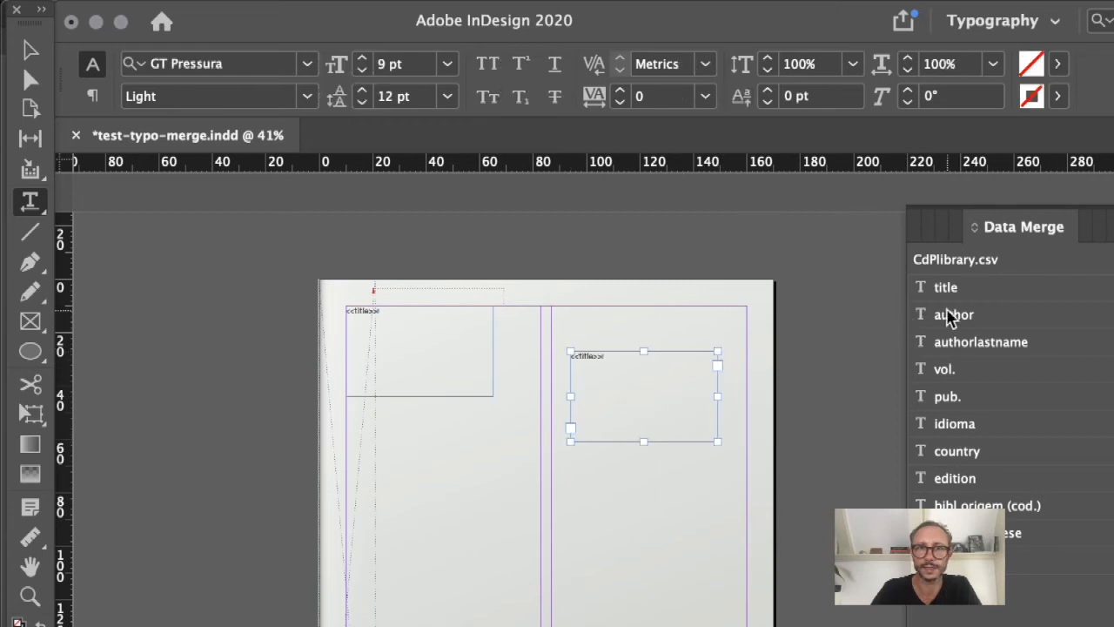
double_click(671, 367)
left_click(982, 317)
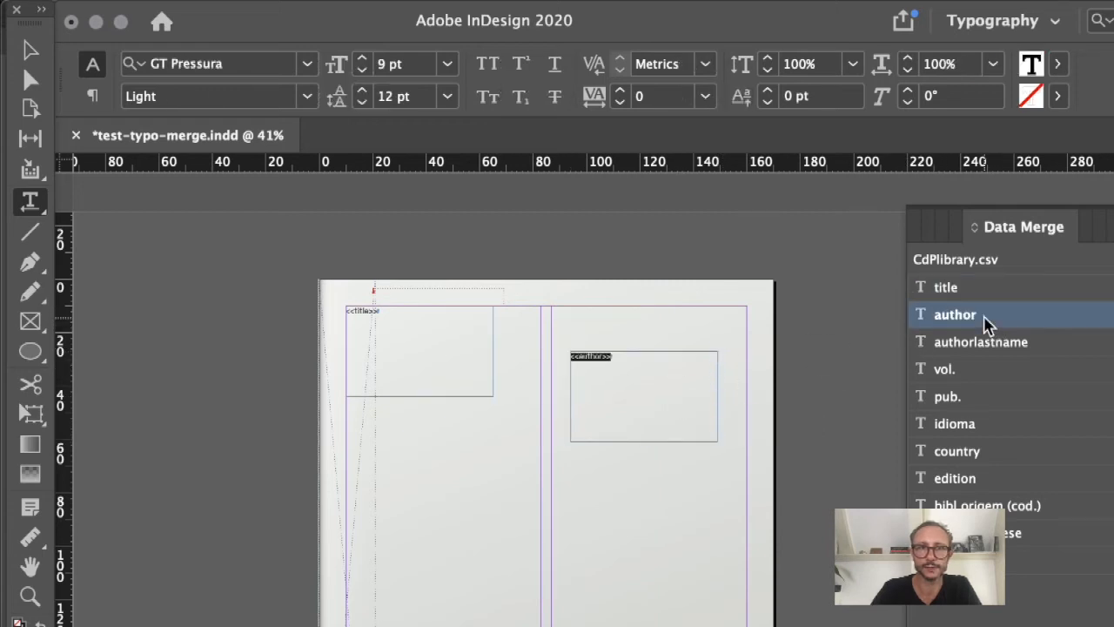
Copy the author frame to the left column below the title frame and add the authorlastname field, separated by a space
left_click_drag(679, 440, 478, 626)
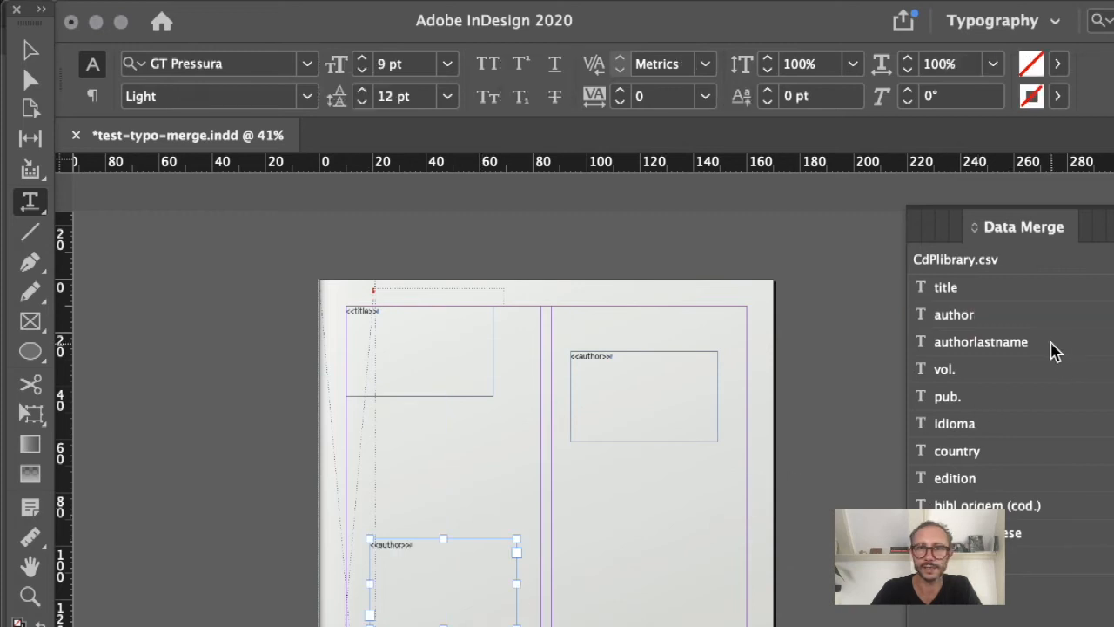
left_click(1024, 345)
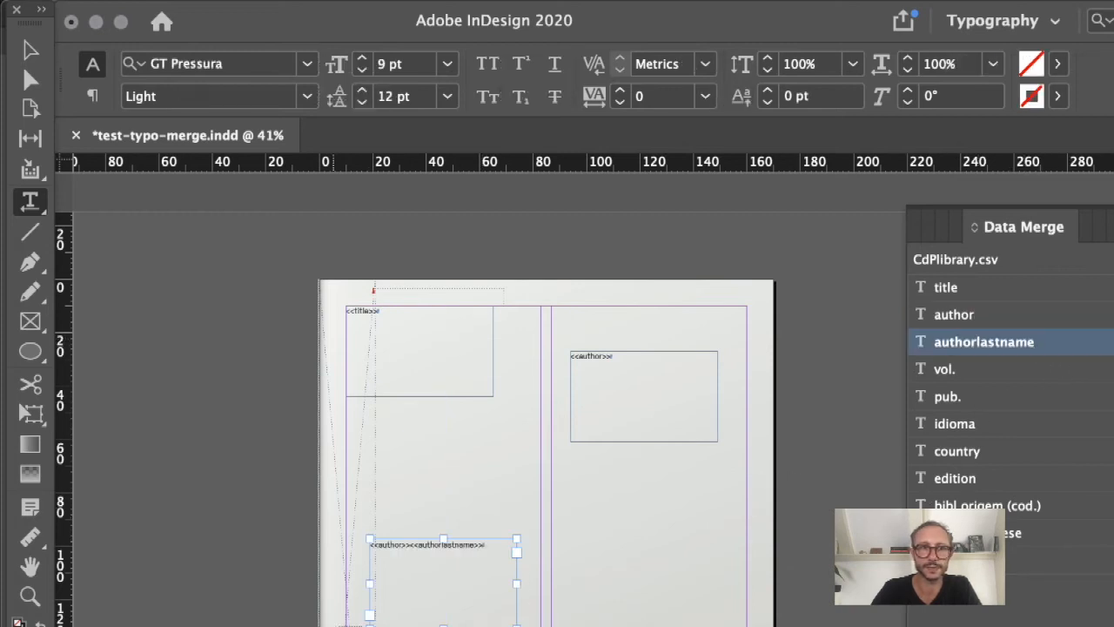
left_click(412, 543)
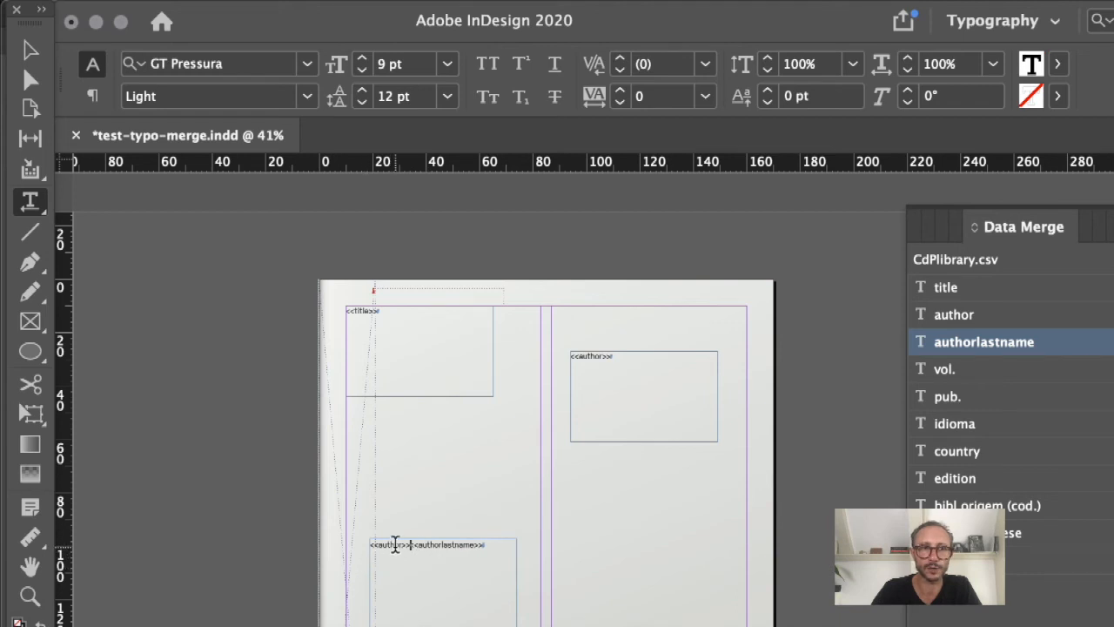
left_click(308, 542)
left_click_drag(297, 491, 594, 625)
left_click(519, 329)
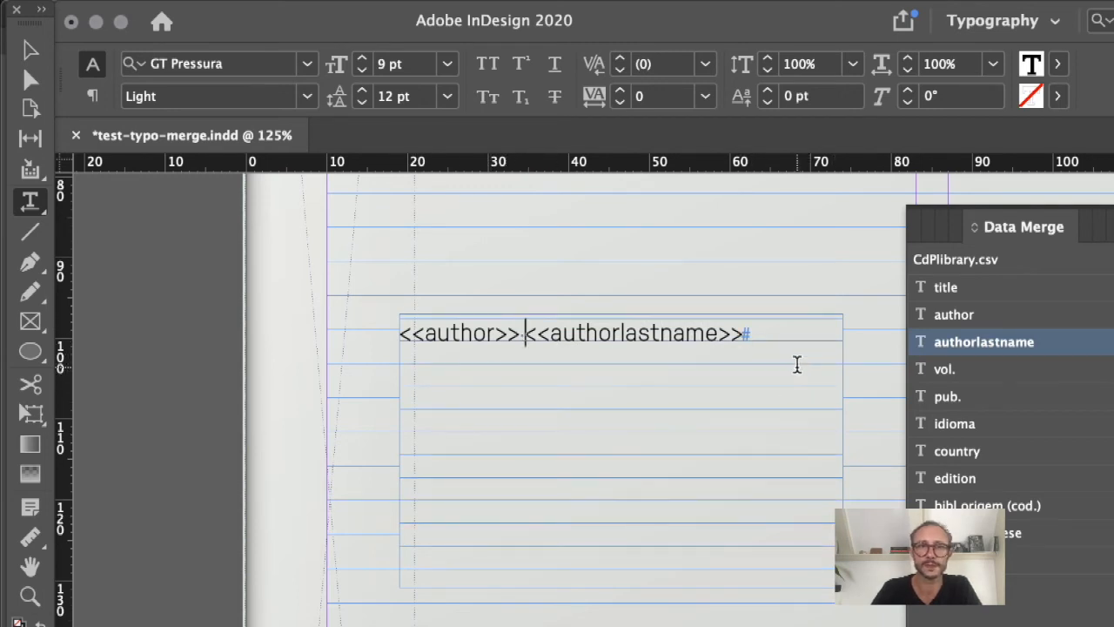
left_click(128, 335)
key("super+0")
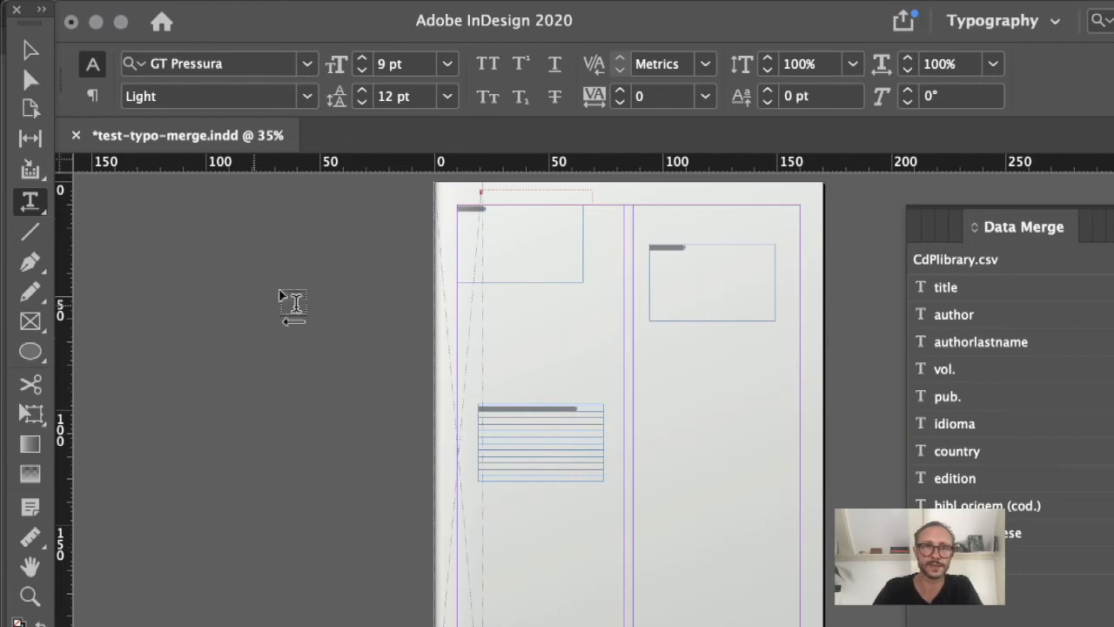
left_click_drag(378, 203, 822, 575)
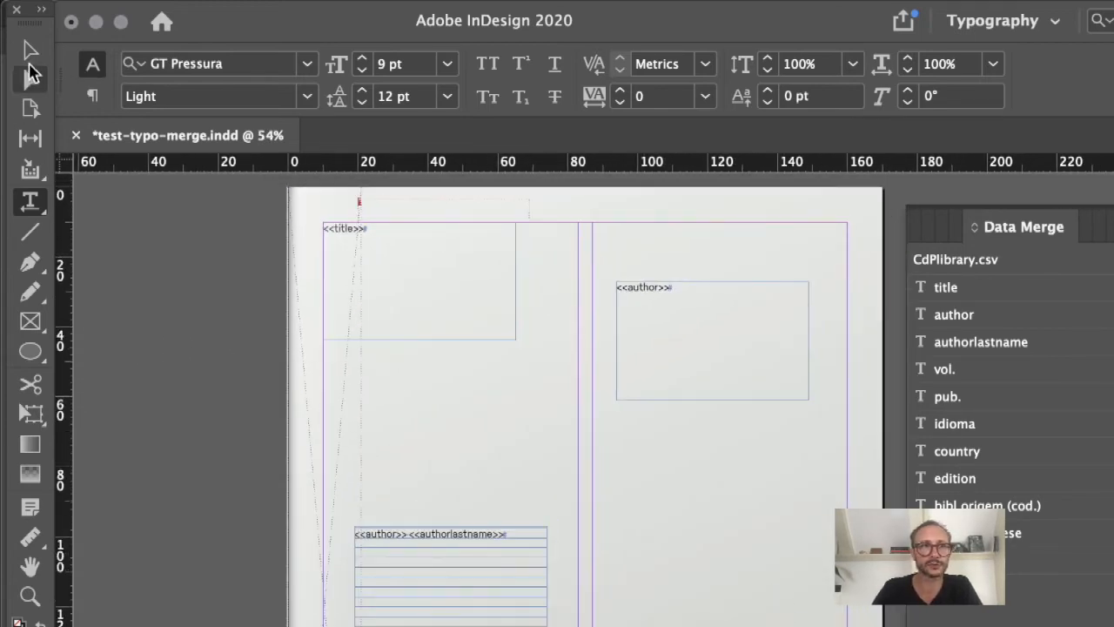
Apply the Title paragraph style to the title placeholder text
left_click(30, 50)
left_click(472, 279)
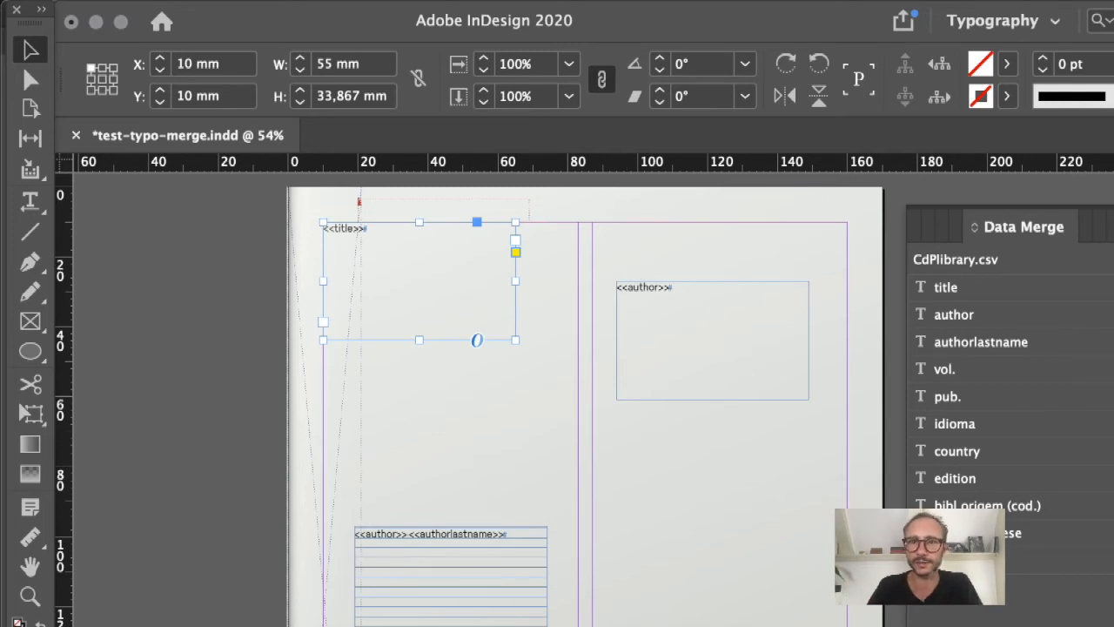
left_click(1112, 308)
double_click(430, 237)
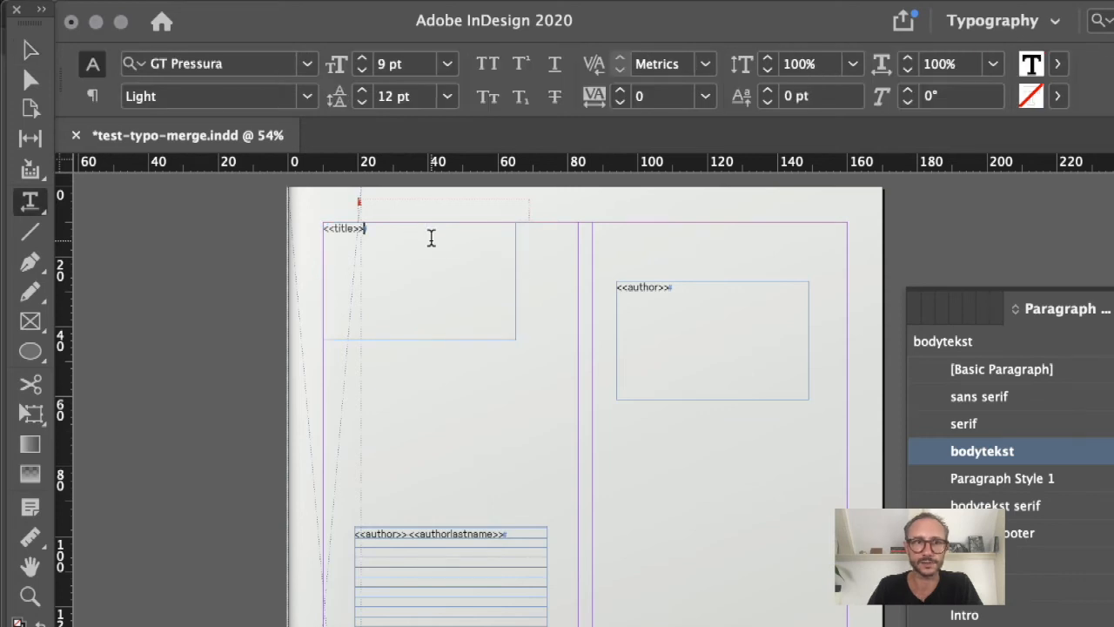
key("super+a")
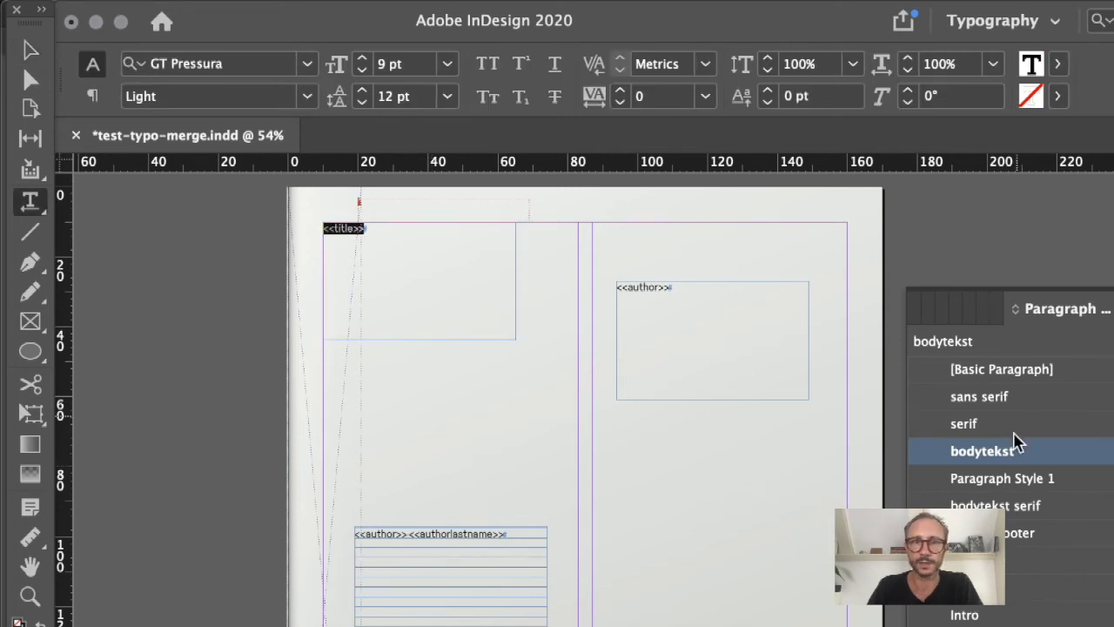
left_click(997, 590)
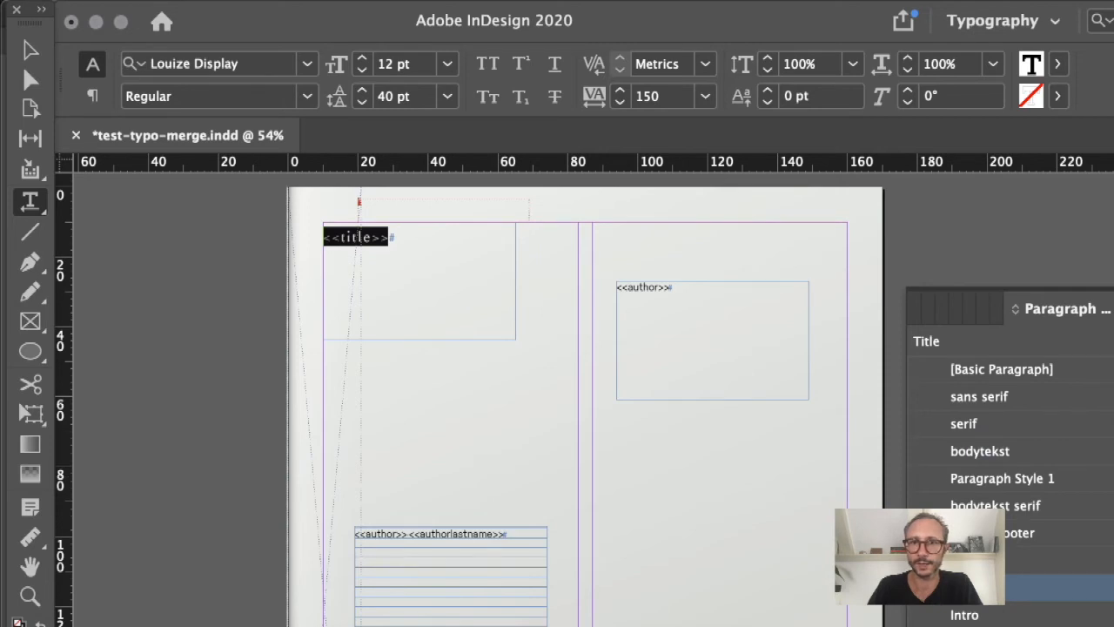
Set the title placeholder's character style to [None] and enlarge its frame to about 77 × 69 mm
left_click(1112, 308)
left_click(1112, 383)
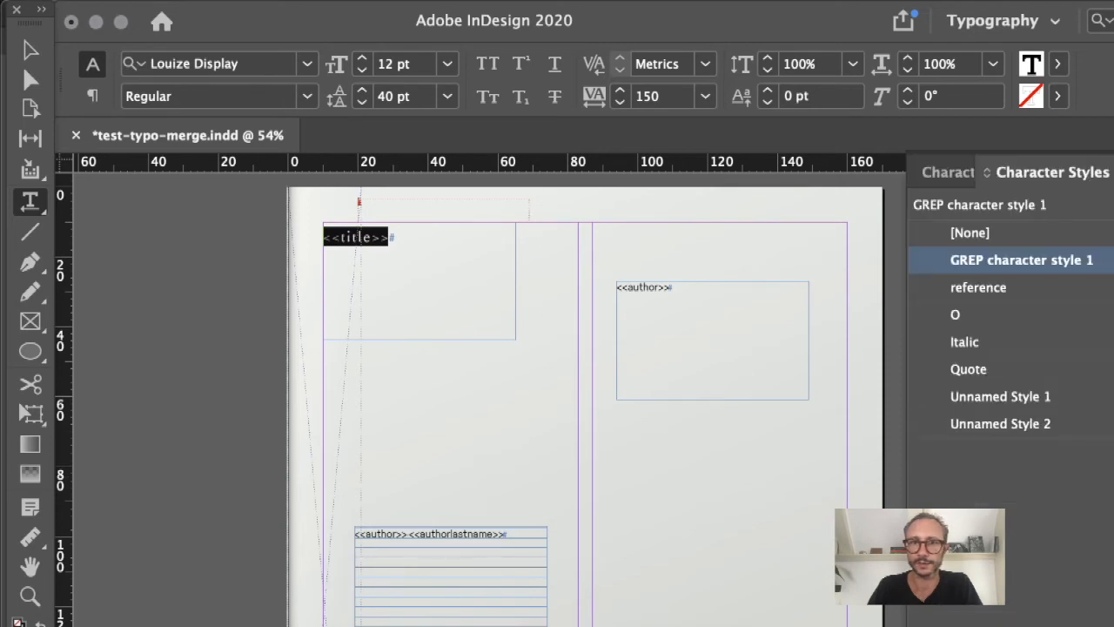
left_click(1040, 233)
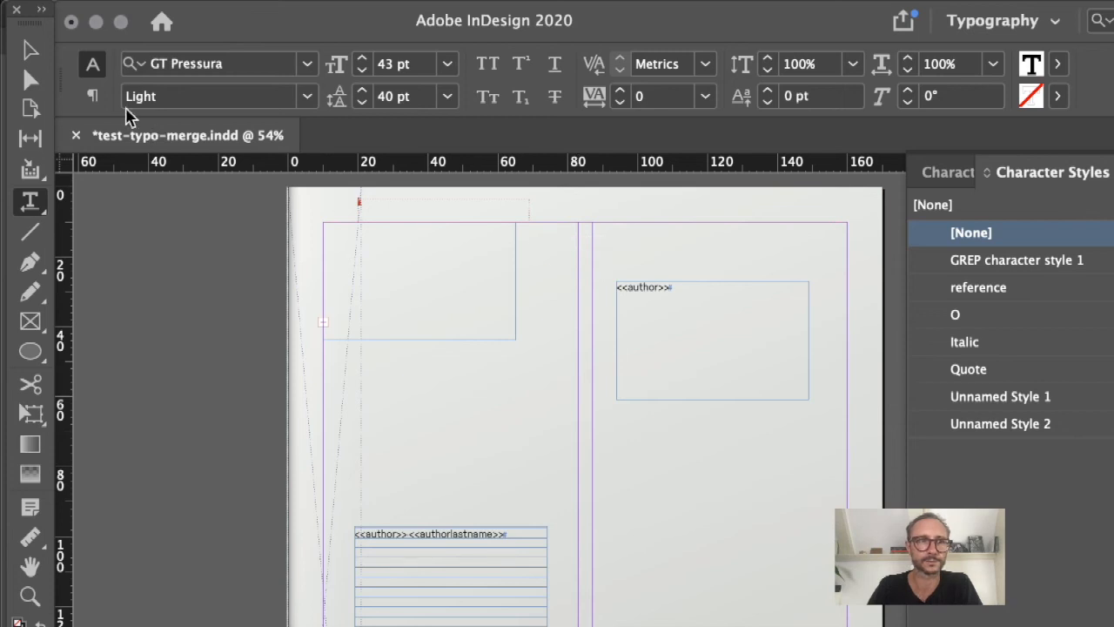
left_click(30, 49)
left_click_drag(516, 341, 596, 464)
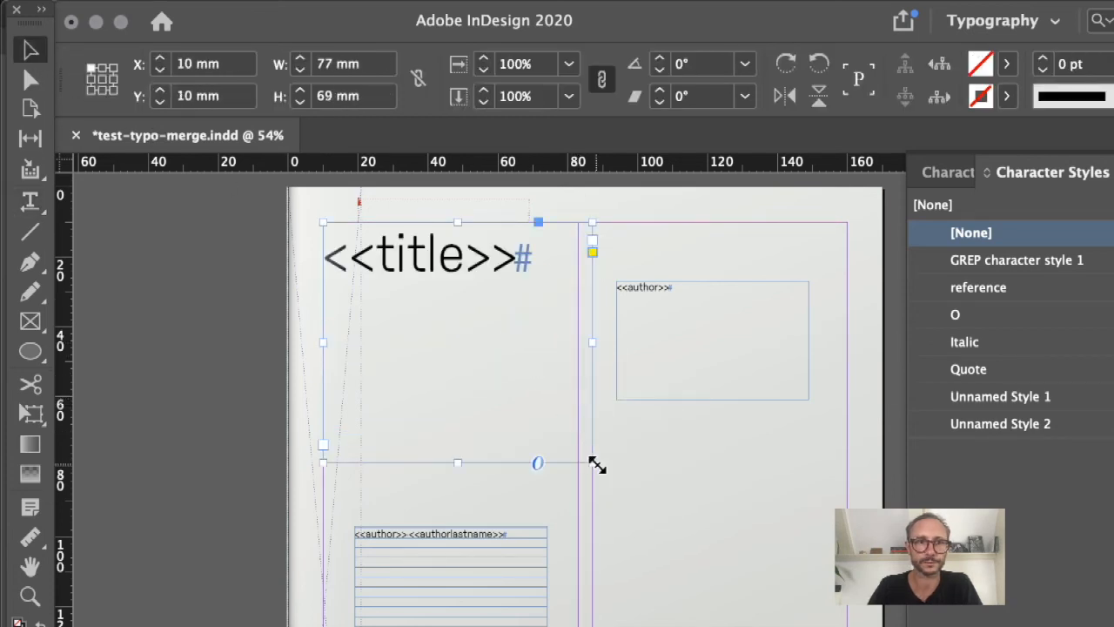
Set the character style of the text in both author frames to [None]
double_click(704, 346)
key("super+a")
left_click(969, 233)
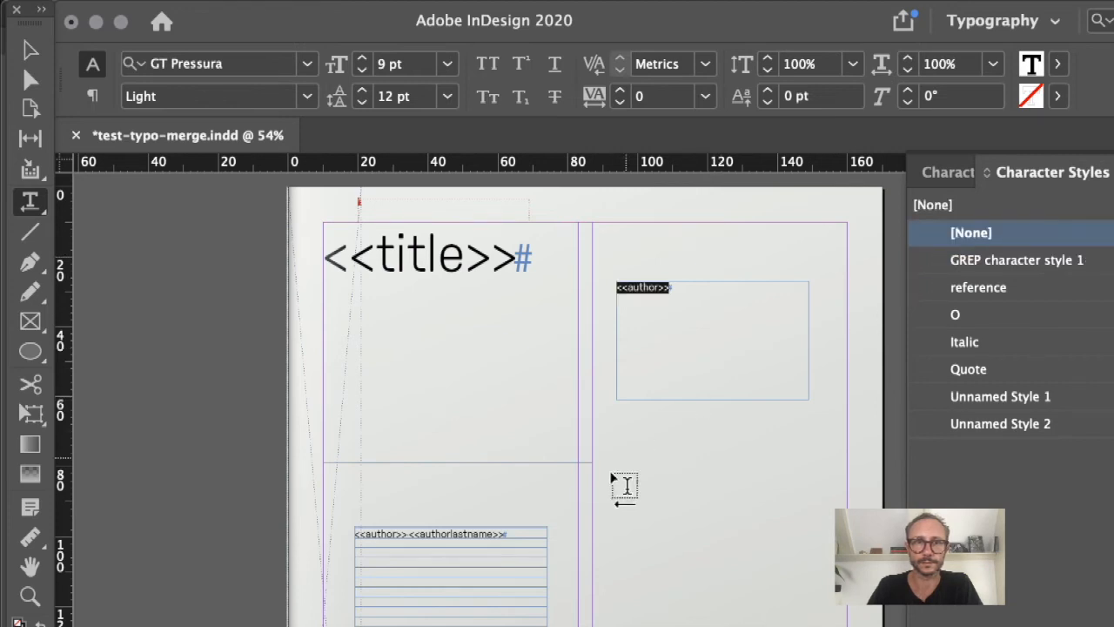
triple_click(525, 534)
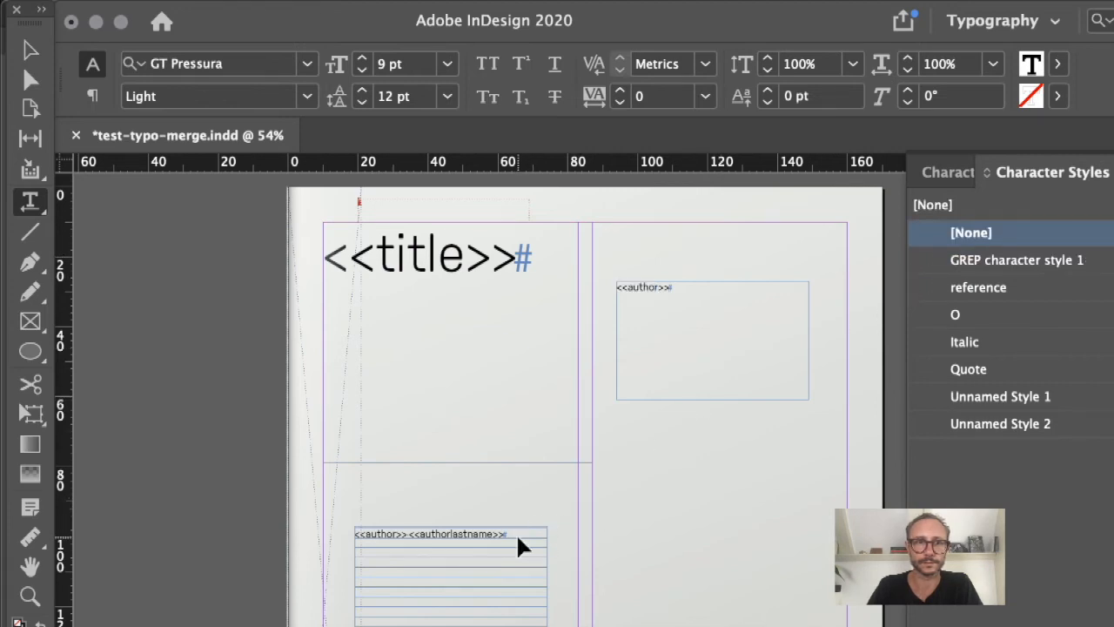
left_click(968, 233)
left_click(31, 47)
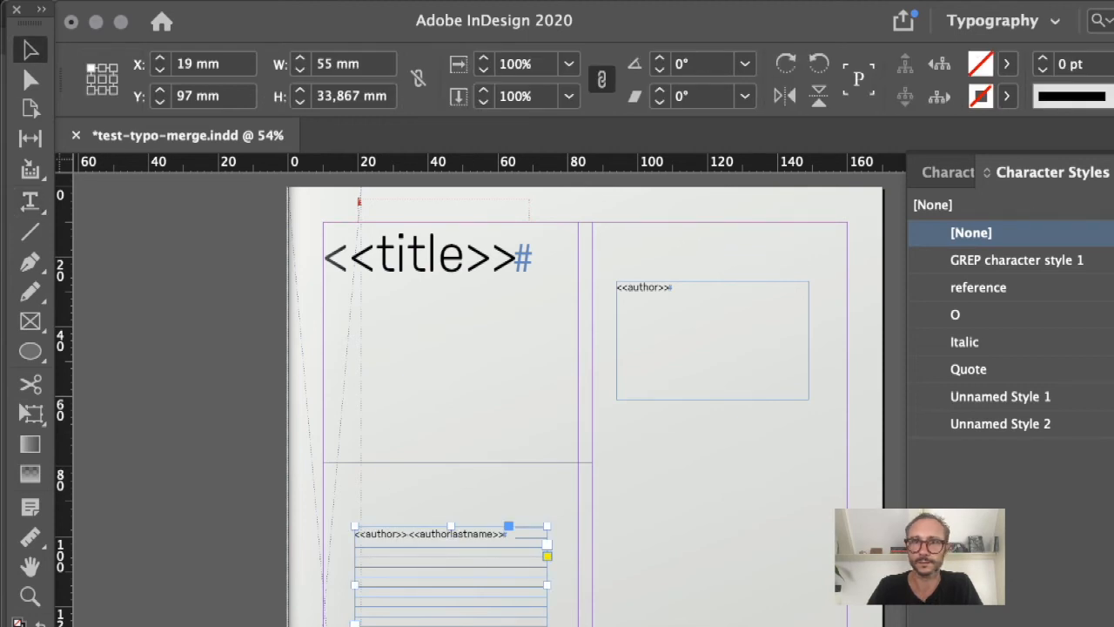
Set the object style of the title frame and both author frames to [None]
left_click_drag(1105, 172, 1105, 364)
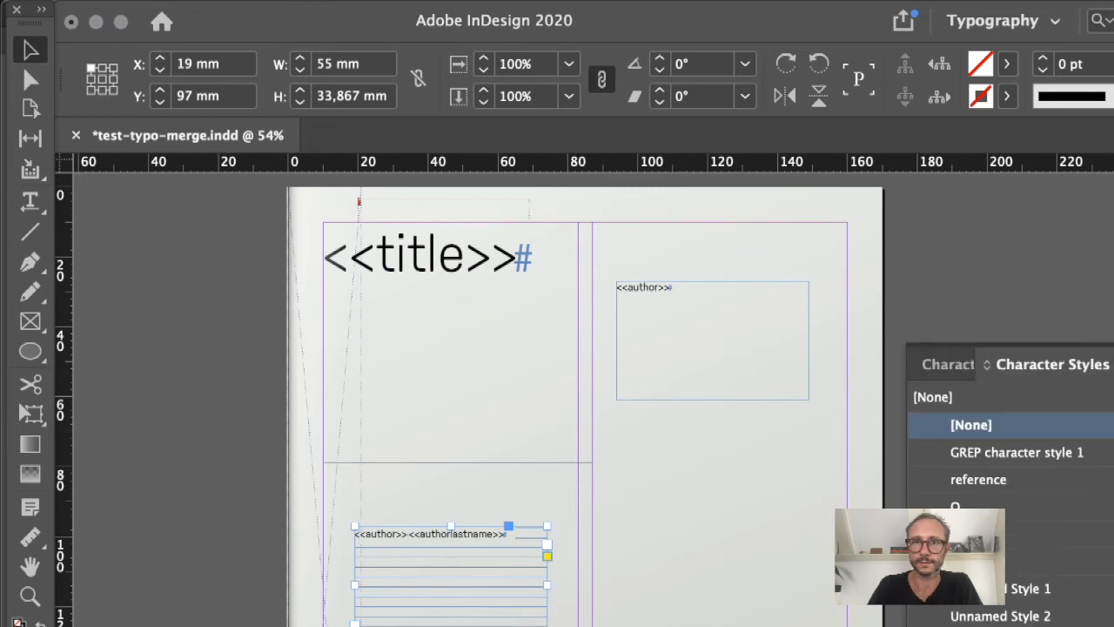
left_click(1110, 383)
left_click(983, 214)
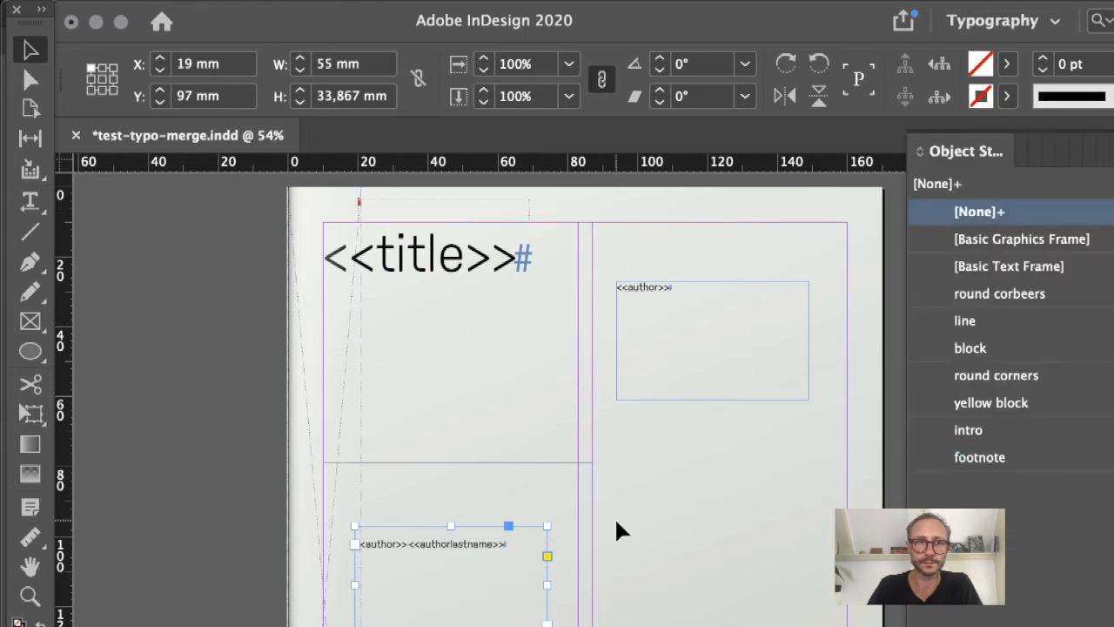
left_click(707, 342)
left_click(992, 212)
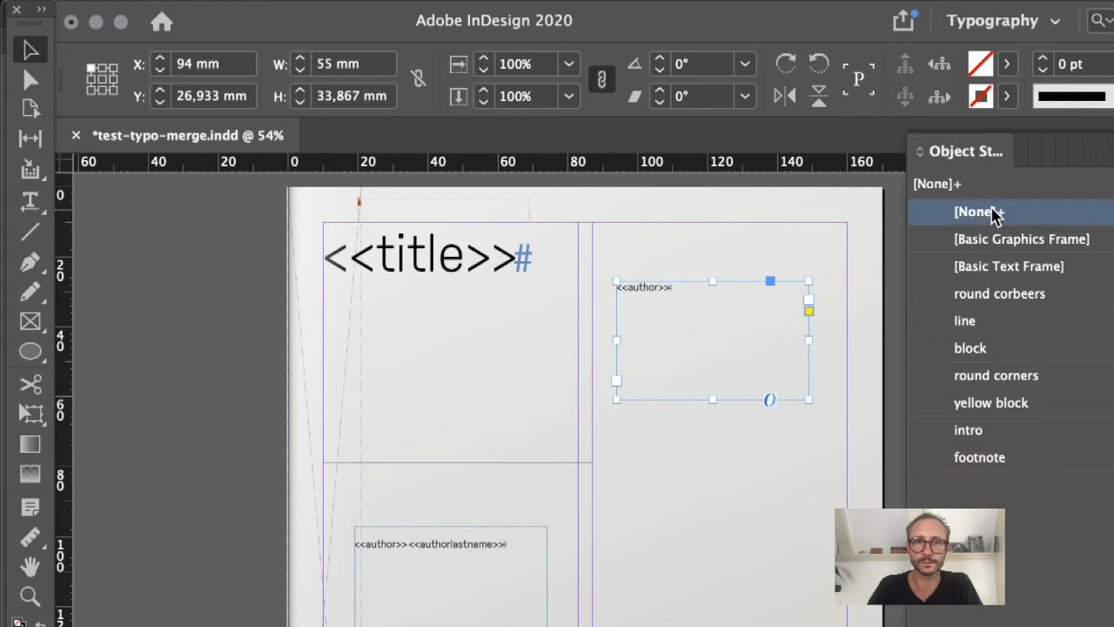
left_click(532, 246)
left_click(994, 211)
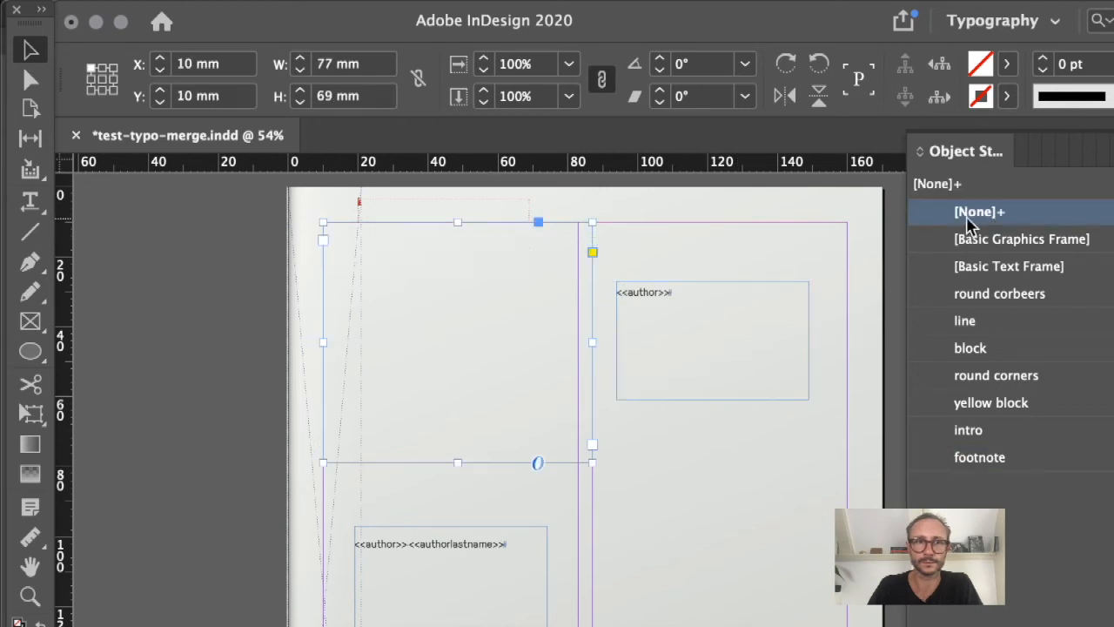
left_click(289, 313)
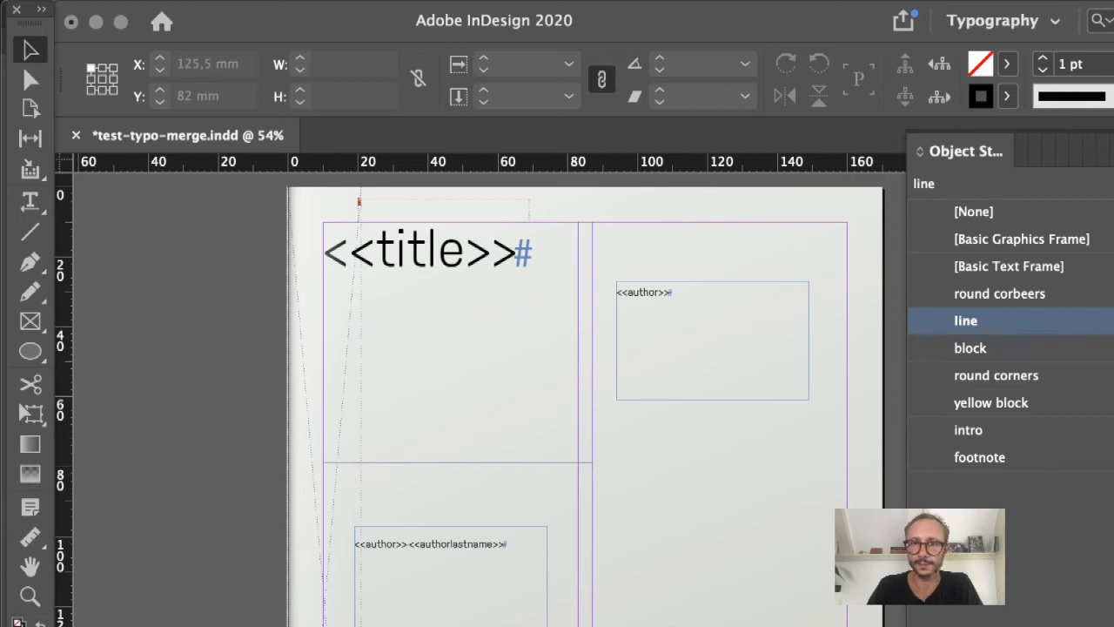
Turn on the data merge preview so the placeholders show actual record data
left_click_drag(1105, 139, 1106, 136)
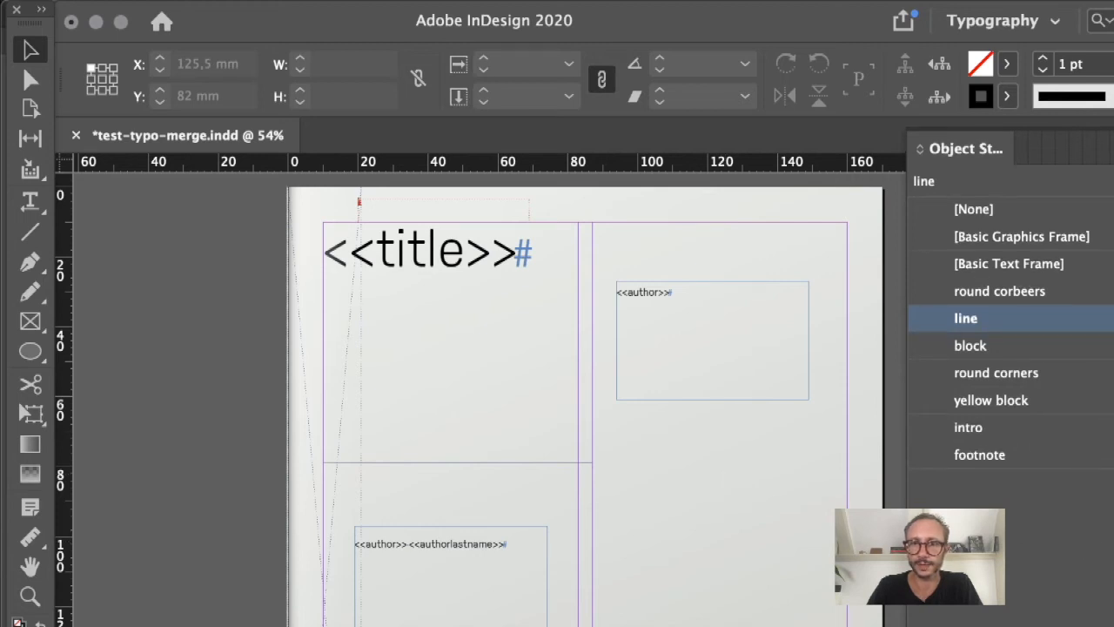
left_click(1112, 227)
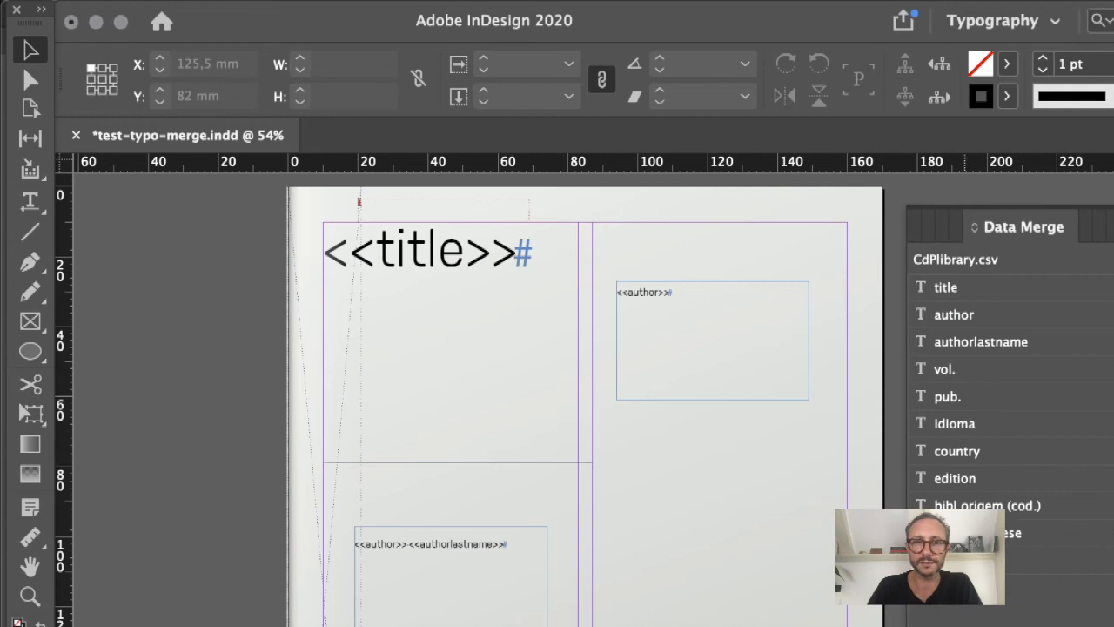
left_click(922, 589)
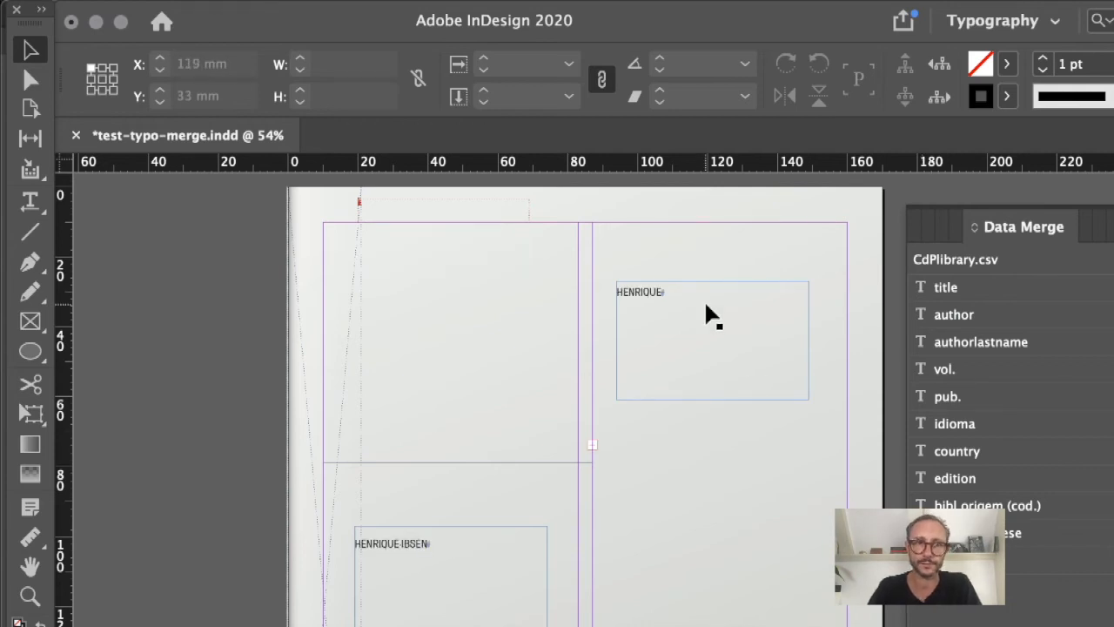
Widen the title frame to about 128 mm and resize the full-name author frame to about 81 × 27.3 mm
left_click(463, 364)
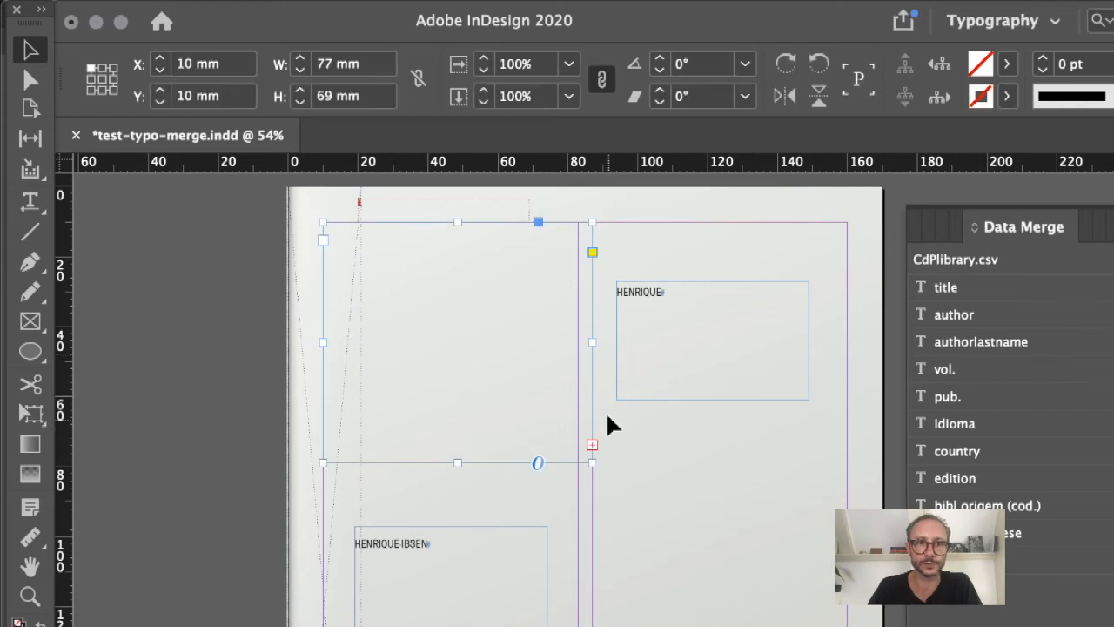
left_click_drag(591, 343, 767, 344)
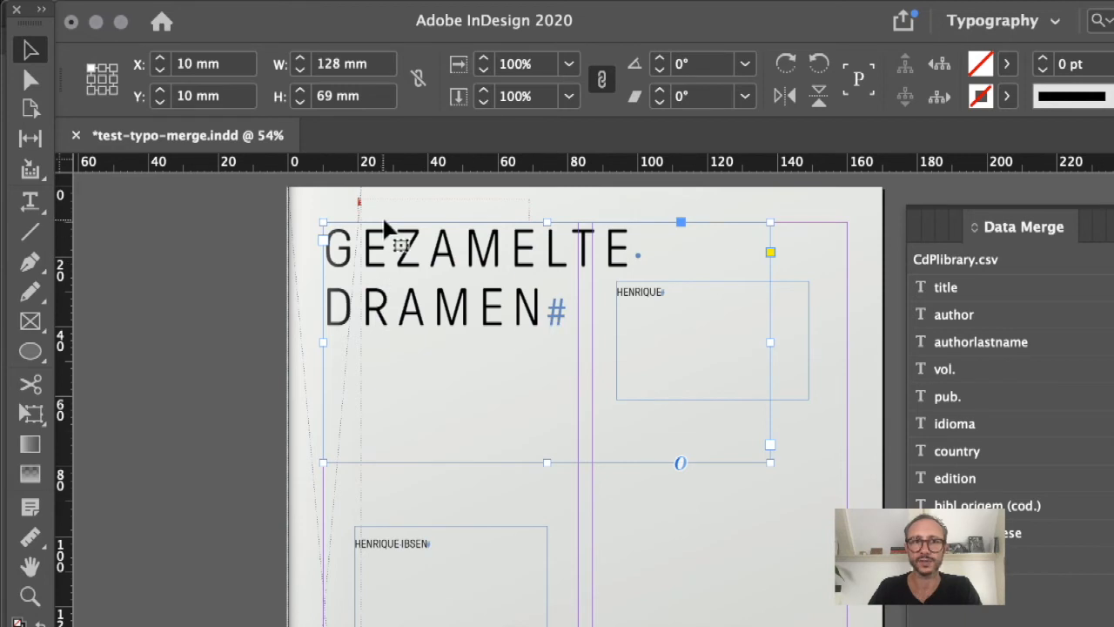
left_click(463, 570)
left_click_drag(546, 626, 638, 622)
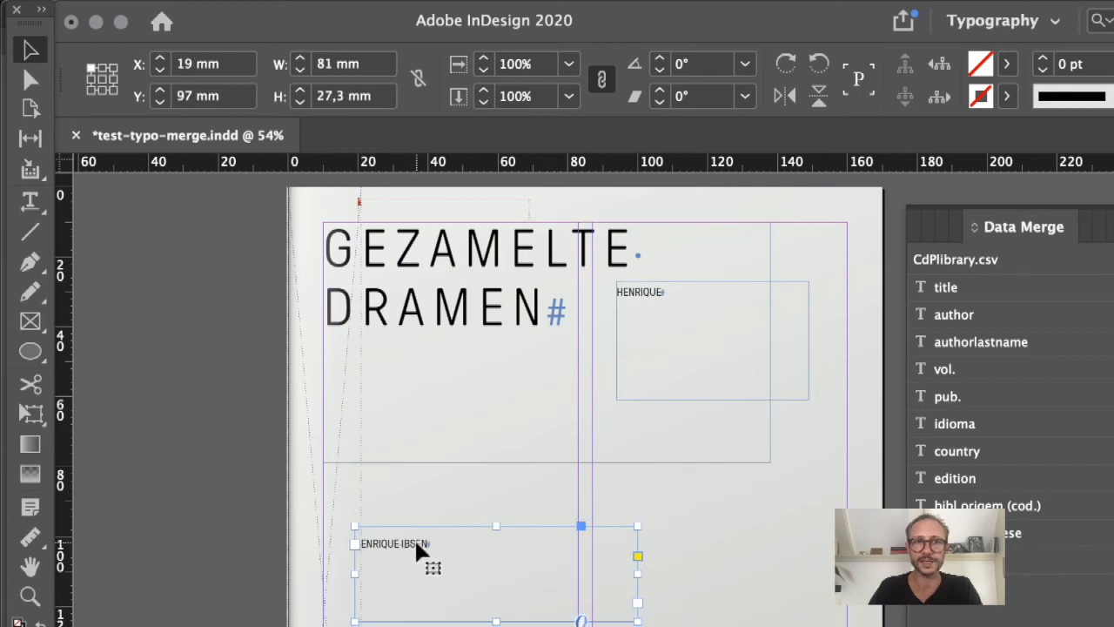
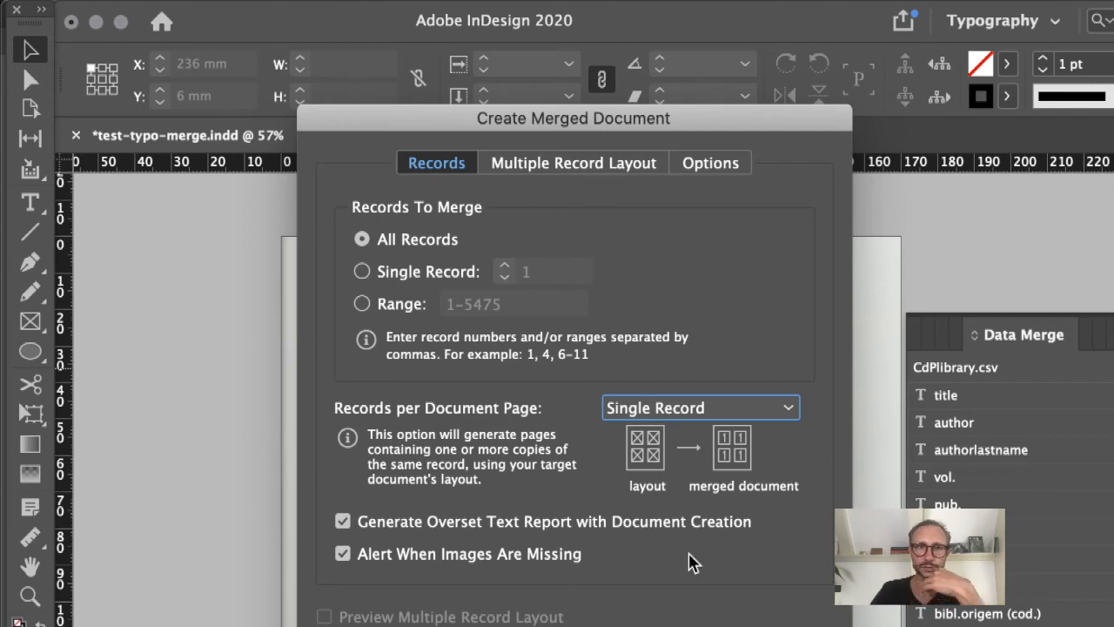
left_click(564, 165)
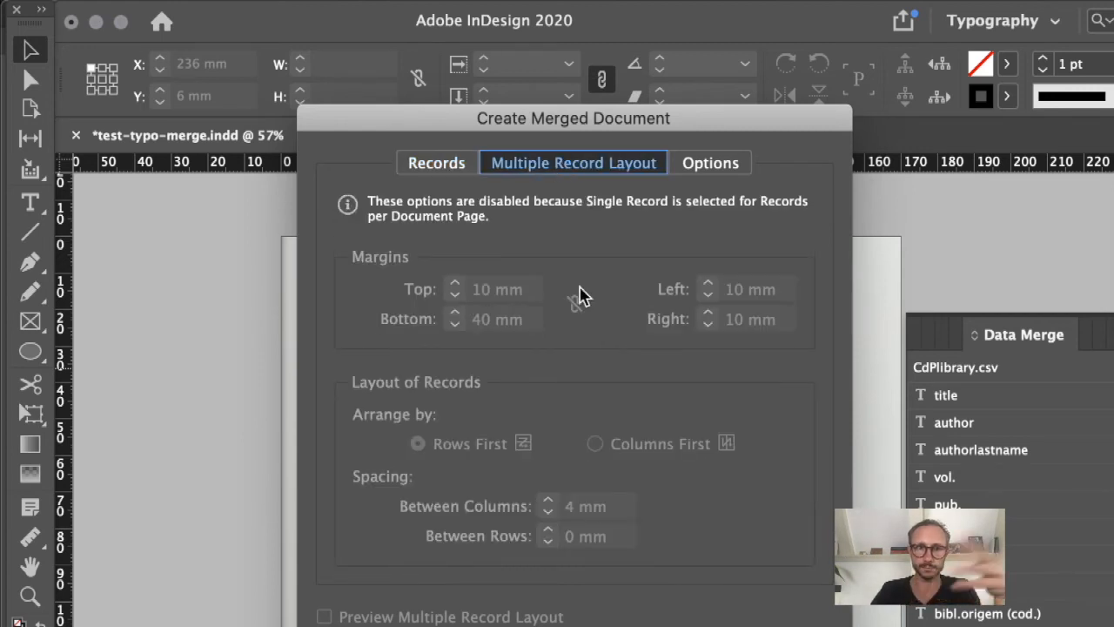
left_click(447, 165)
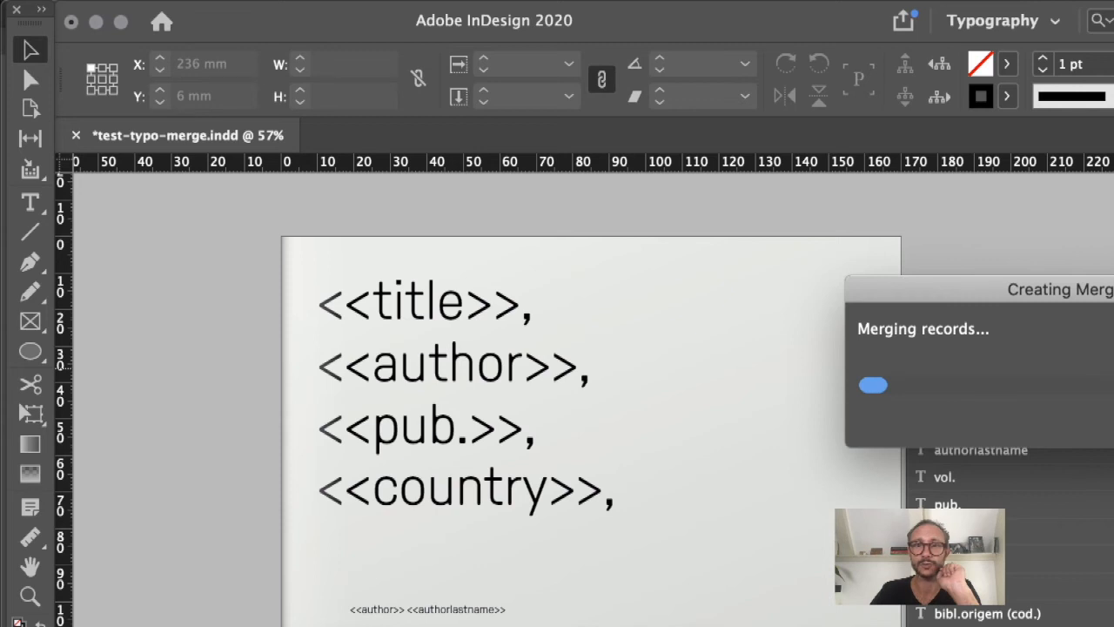
key("Escape")
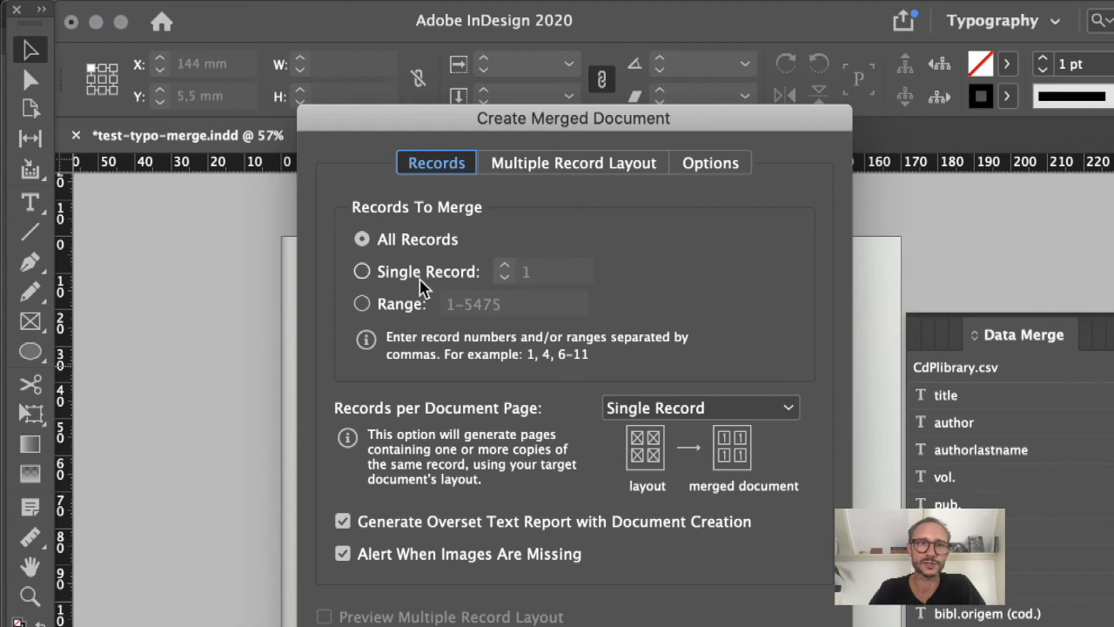
Create a merged document from records 1-50 with a single record per document page
left_click(393, 310)
left_click_drag(463, 306, 506, 309)
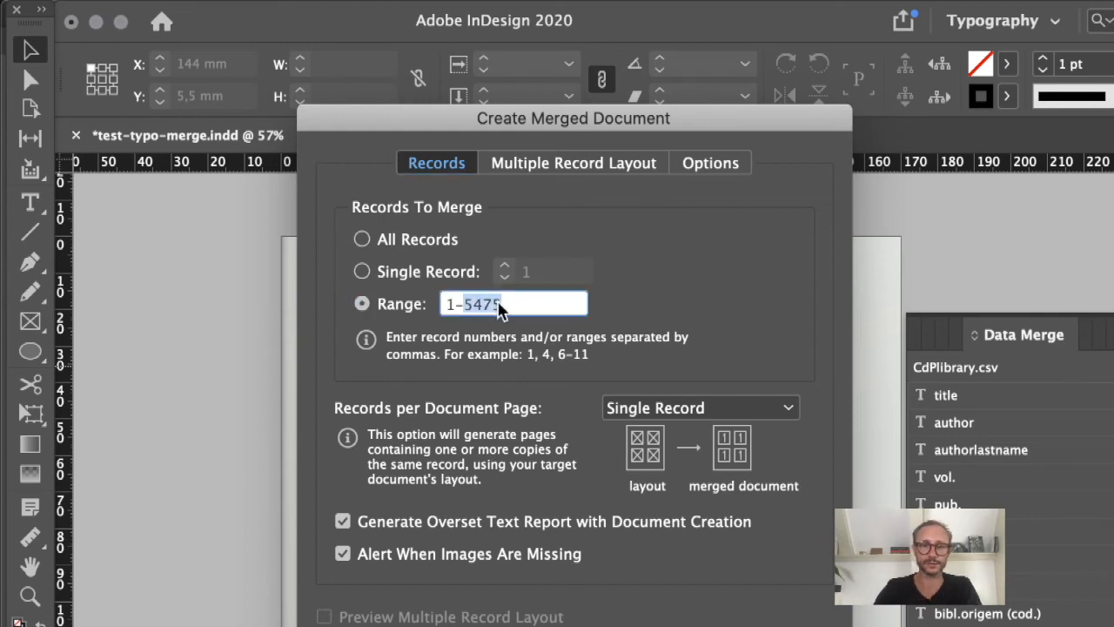
type("5")
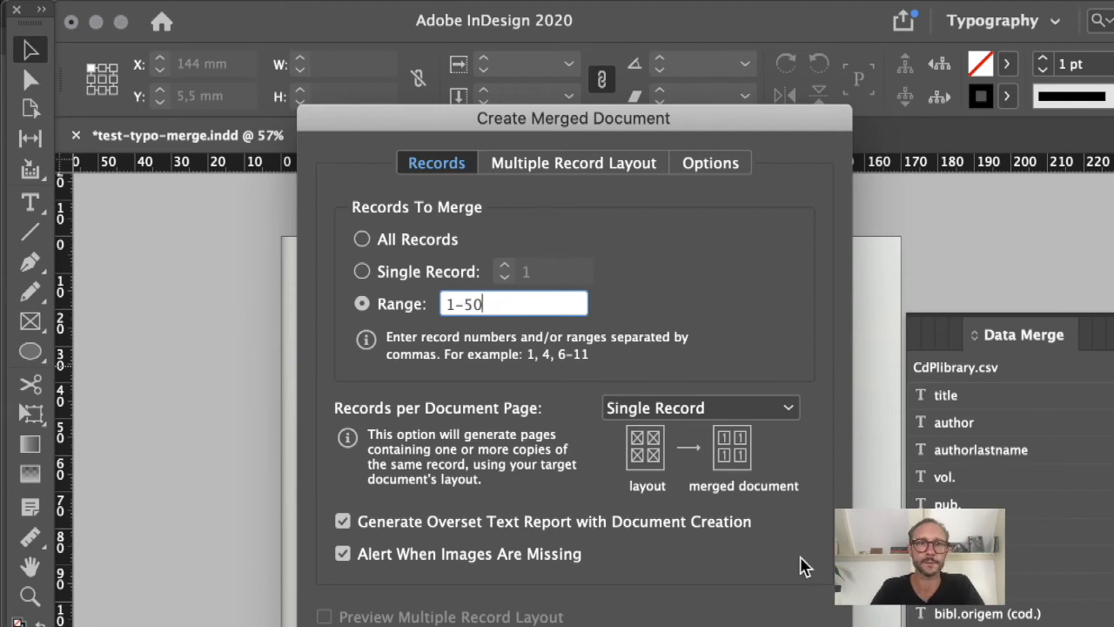
left_click(794, 626)
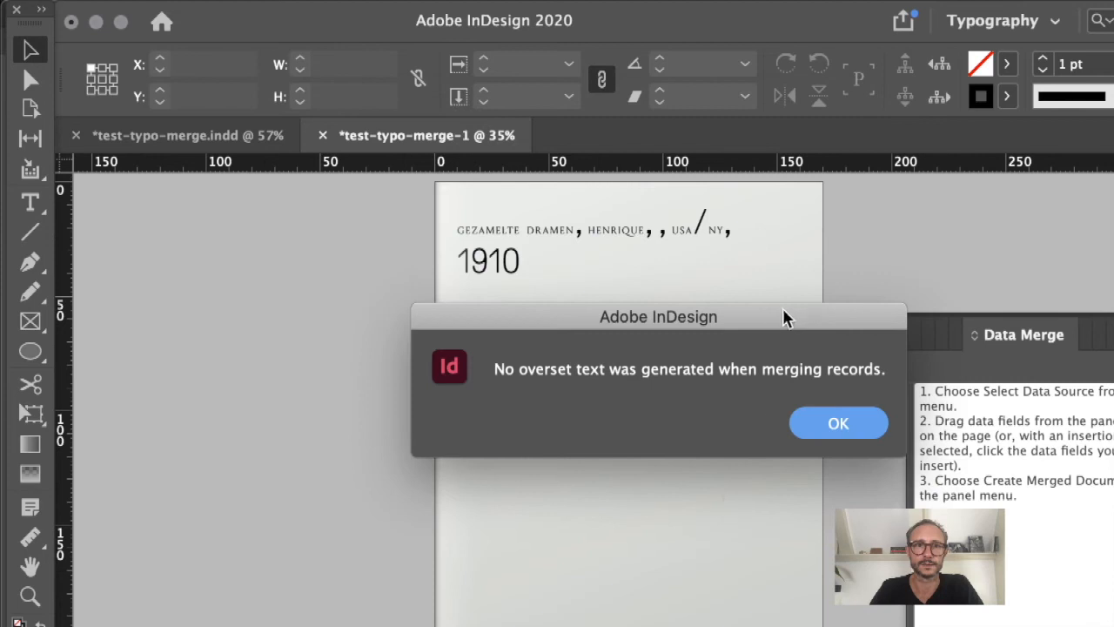
left_click(831, 419)
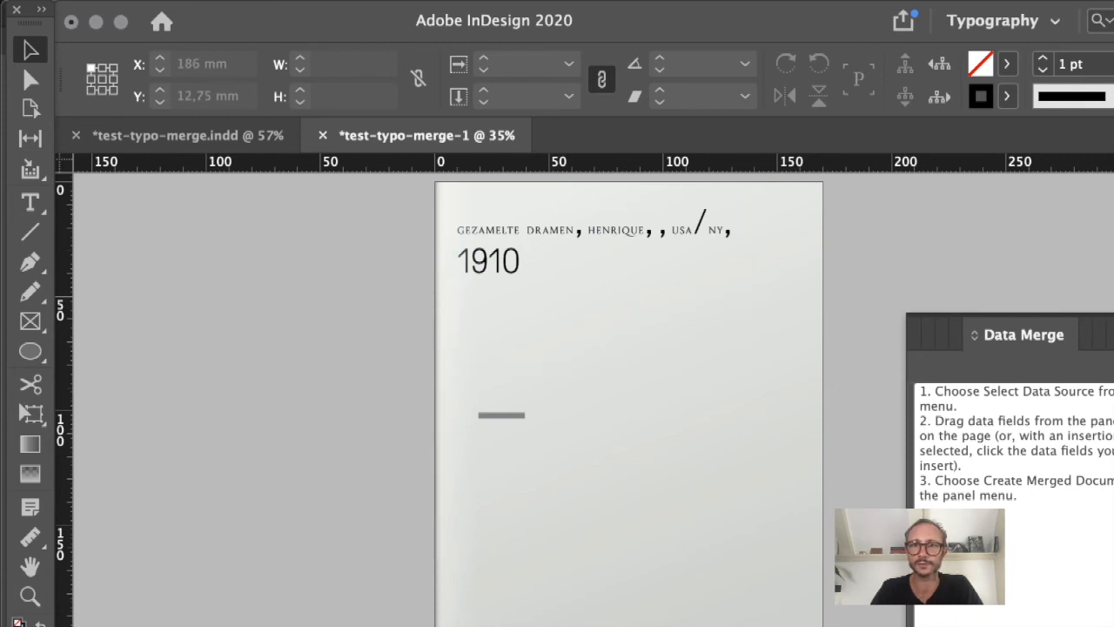
Page through the merged document to examine how the record data is set from page to page
left_click_drag(1099, 334, 1098, 471)
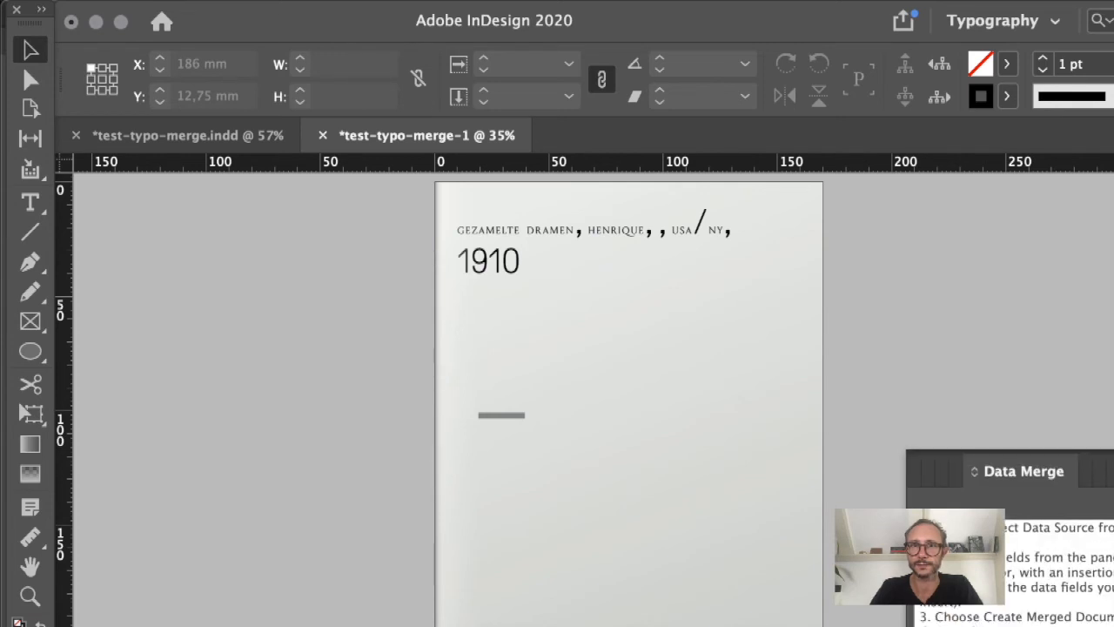
left_click(1112, 471)
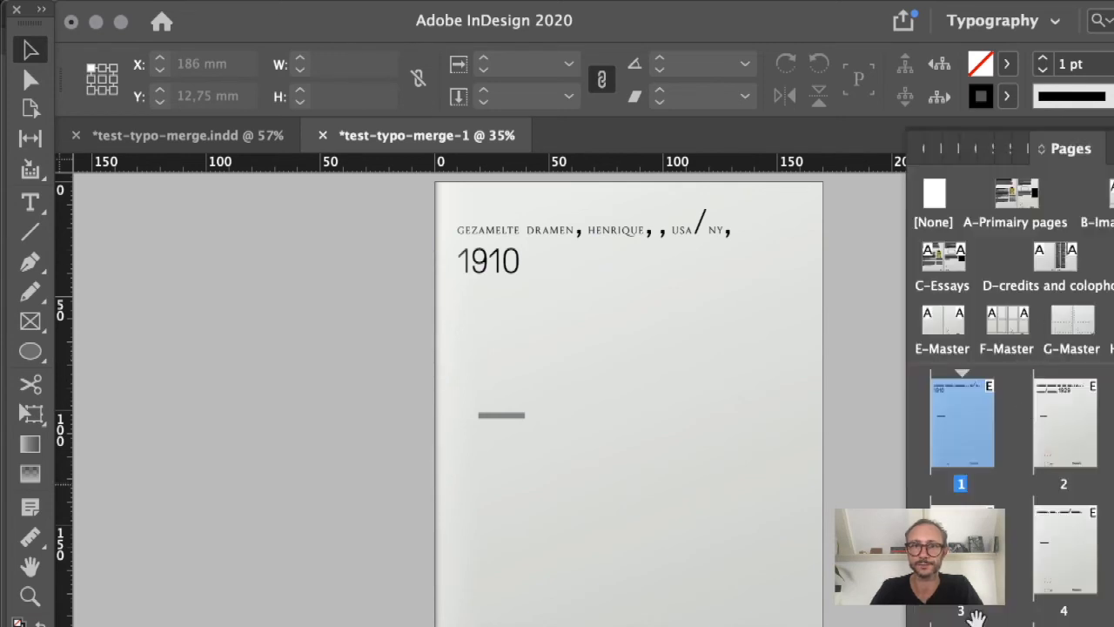
left_click(602, 237)
left_click(416, 244)
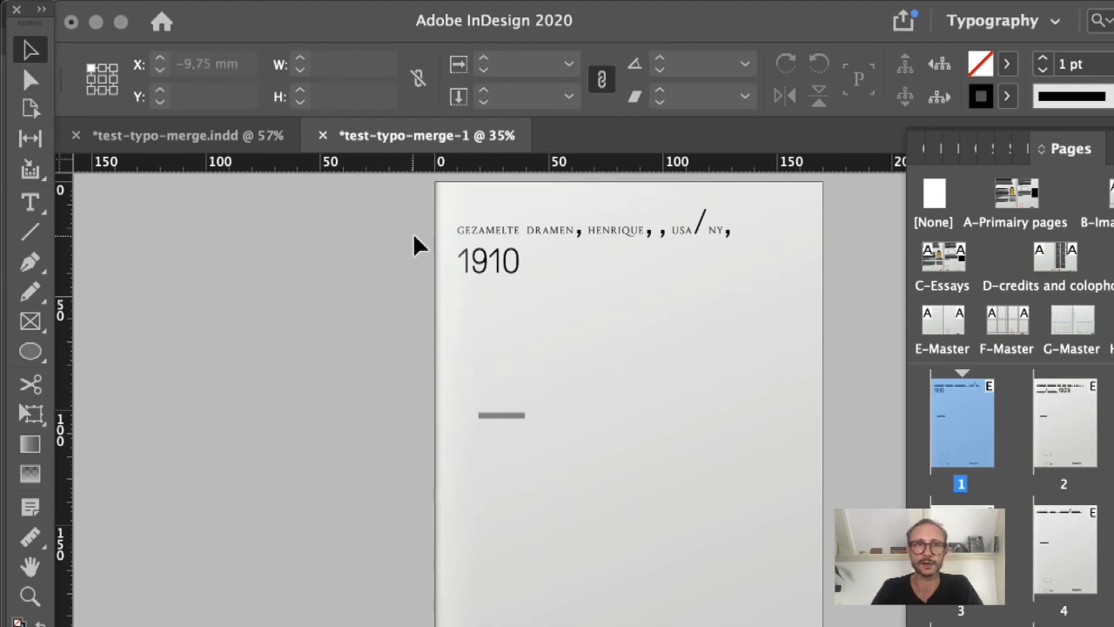
key("shift+Page_Down")
key("shift+Page_Down")
key("shift+Page_Down")
key("shift+Page_Down")
key("shift+Page_Down")
key("shift+Page_Down")
key("shift+Page_Down")
key("shift+Page_Down")
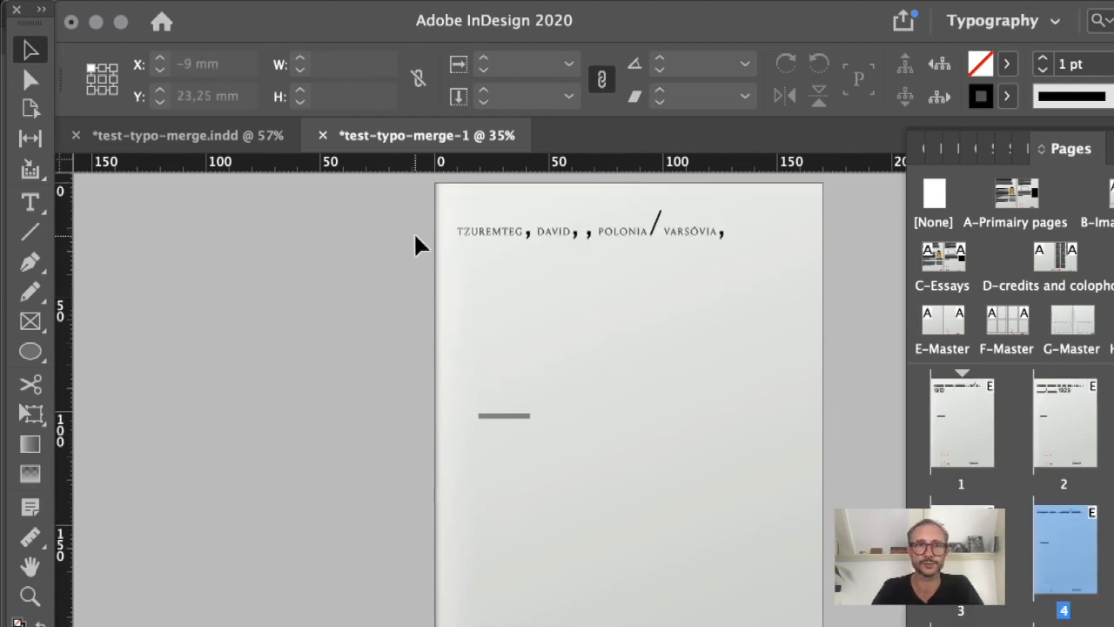
key("shift+Page_Down")
key("shift+Page_Down")
key("shift+Page_Down")
key("shift+Page_Down")
key("shift+Page_Down")
key("shift+Page_Down")
key("shift+Page_Down")
key("shift+Page_Down")
key("shift+Page_Down")
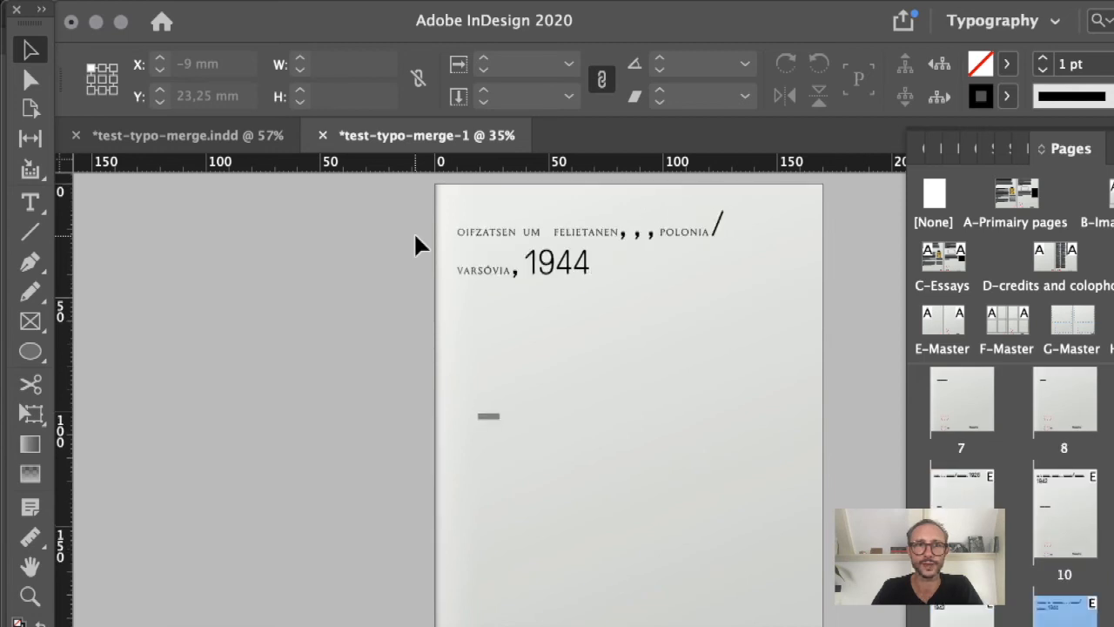
key("shift+Page_Down")
key("shift+Page_Down")
key("shift+Page_Down")
key("shift+Page_Down")
key("shift+Page_Down")
key("shift+Page_Down")
key("shift+Page_Down")
key("shift+Page_Down")
key("shift+Page_Down")
key("shift+Page_Down")
key("shift+Page_Down")
key("shift+Page_Down")
key("shift+Page_Down")
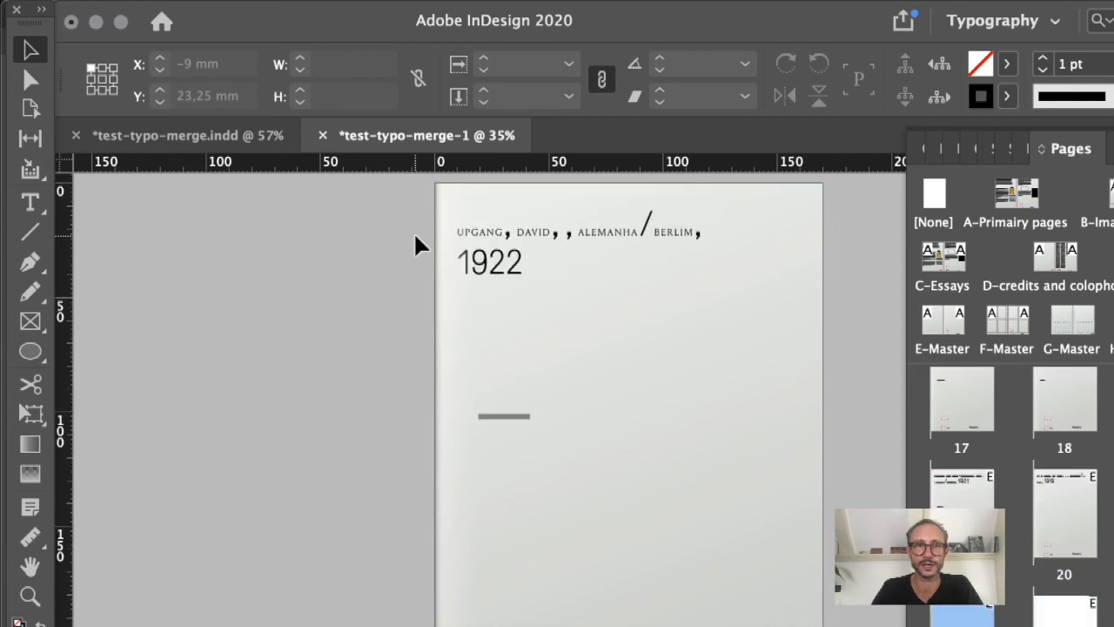
key("shift+Page_Up")
key("shift+Page_Up")
key("shift+Page_Up")
key("shift+Page_Up")
key("shift+Page_Up")
key("shift+Page_Down")
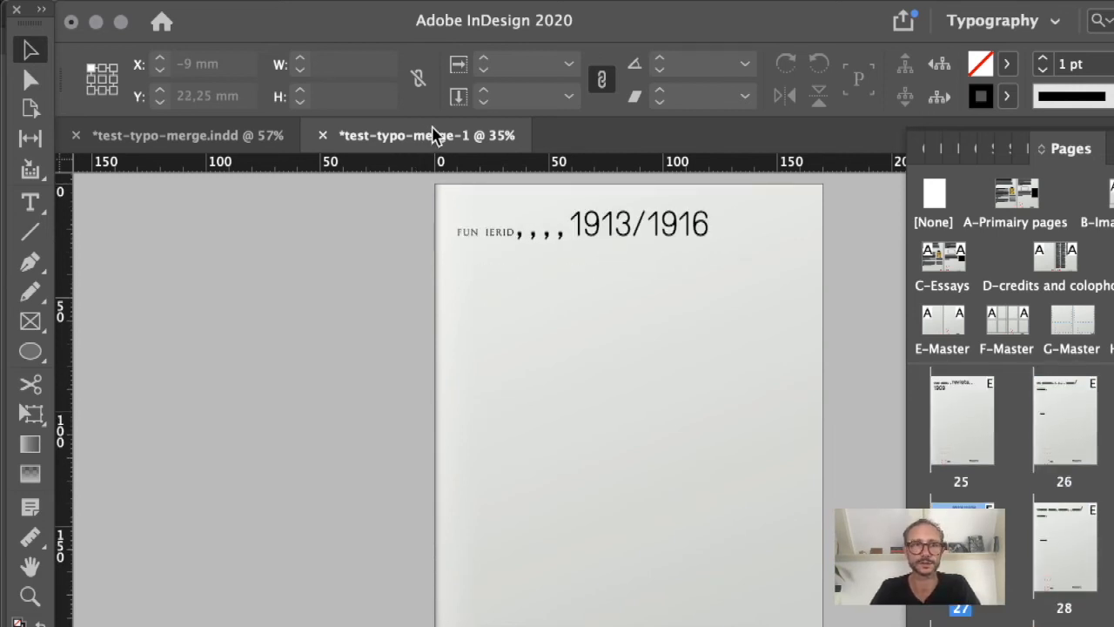
Close the merged document without saving it
left_click(323, 137)
left_click(689, 426)
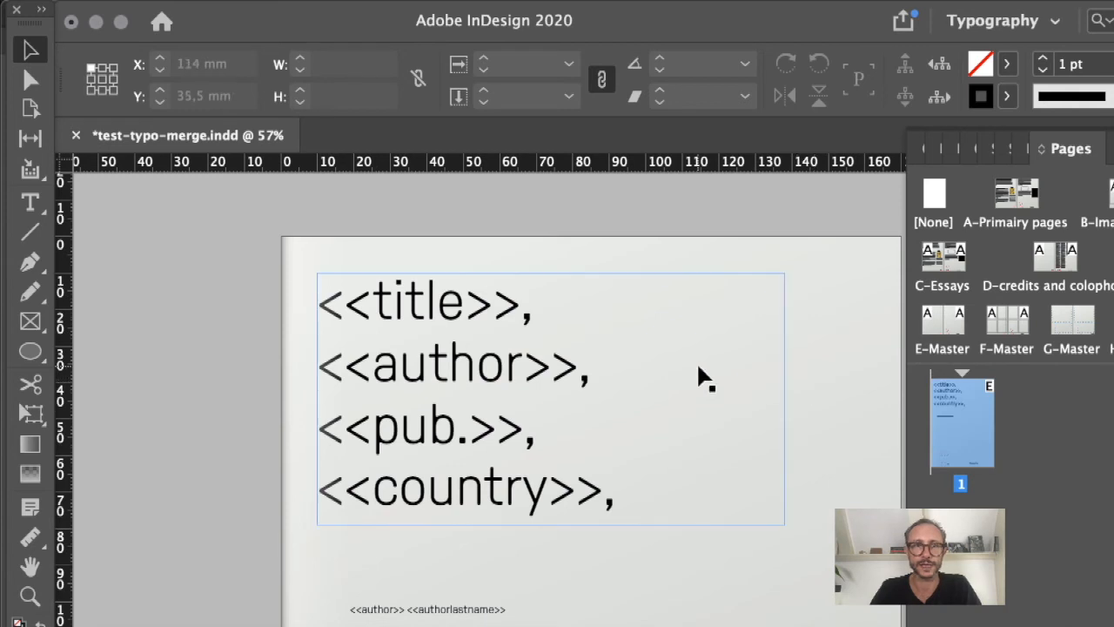
Apply the bodytekst paragraph style to all text in the title, author, publisher and country frame
key("super+minus")
key("super+minus")
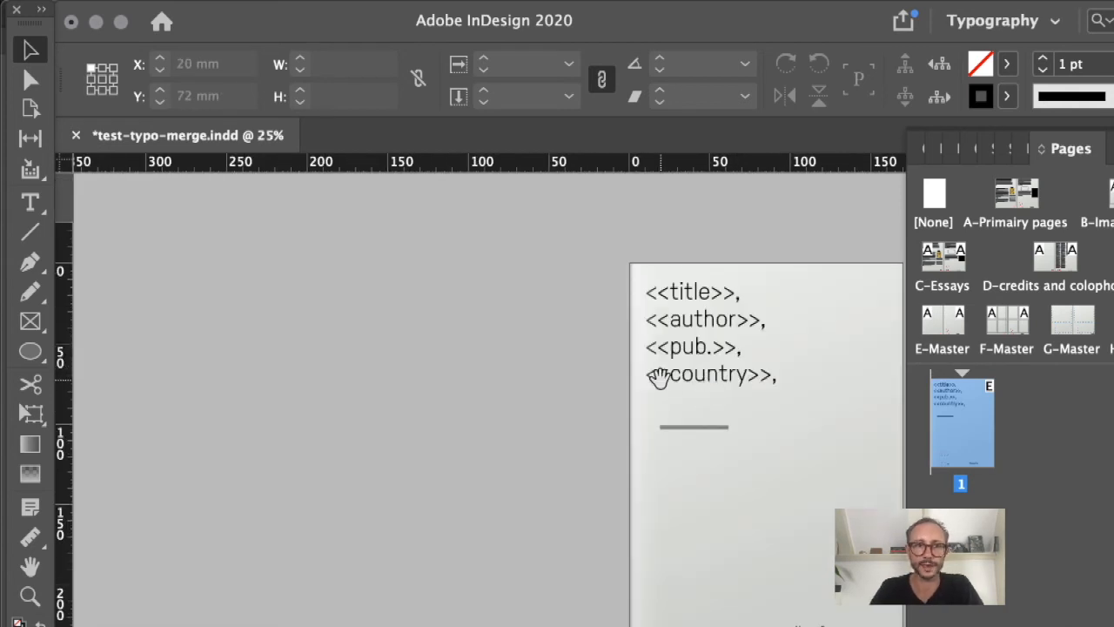
left_click_drag(520, 242, 1054, 626)
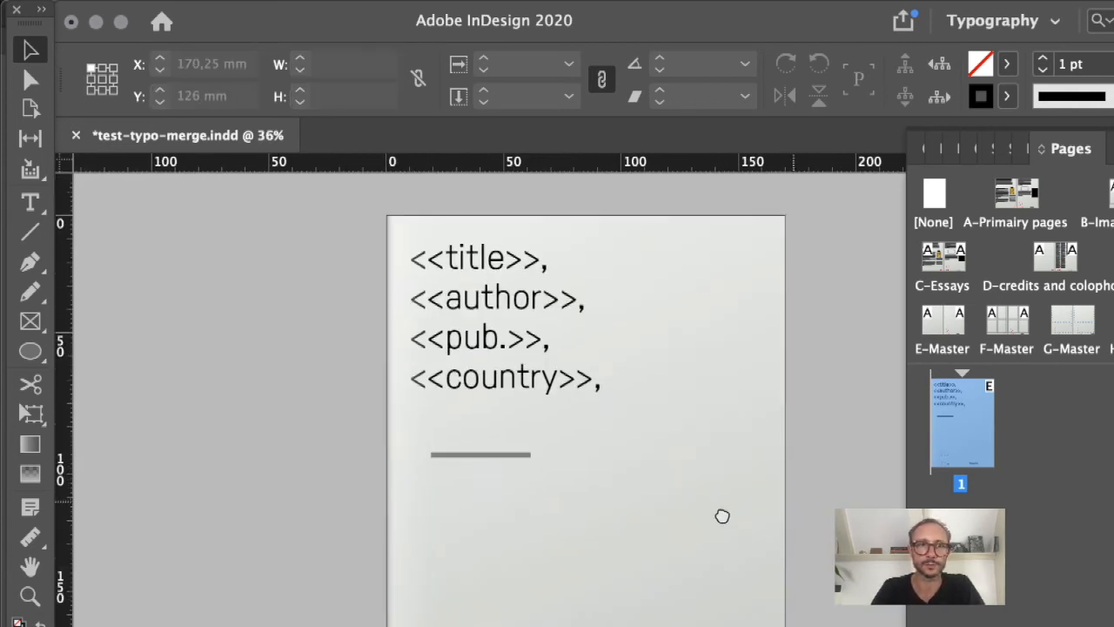
left_click(516, 296)
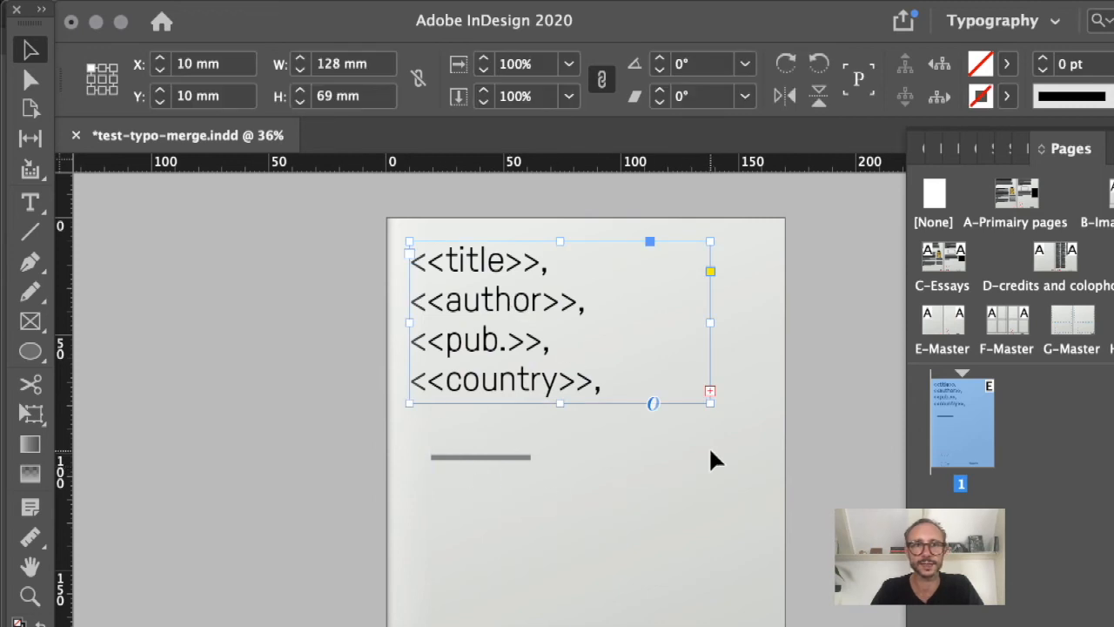
double_click(615, 380)
key("super+a")
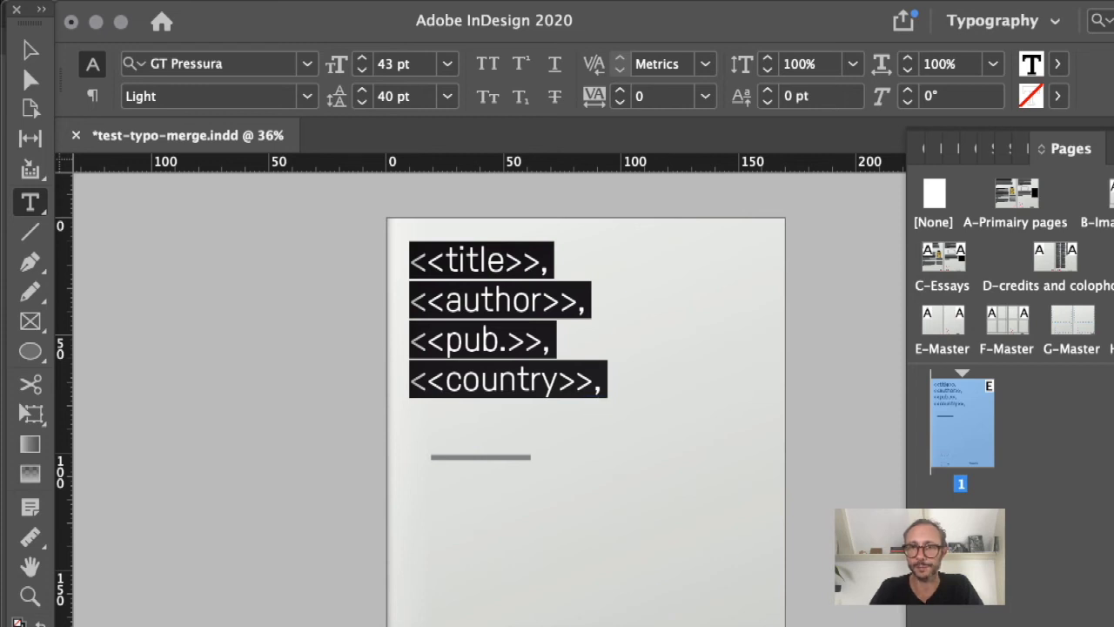
left_click(1113, 515)
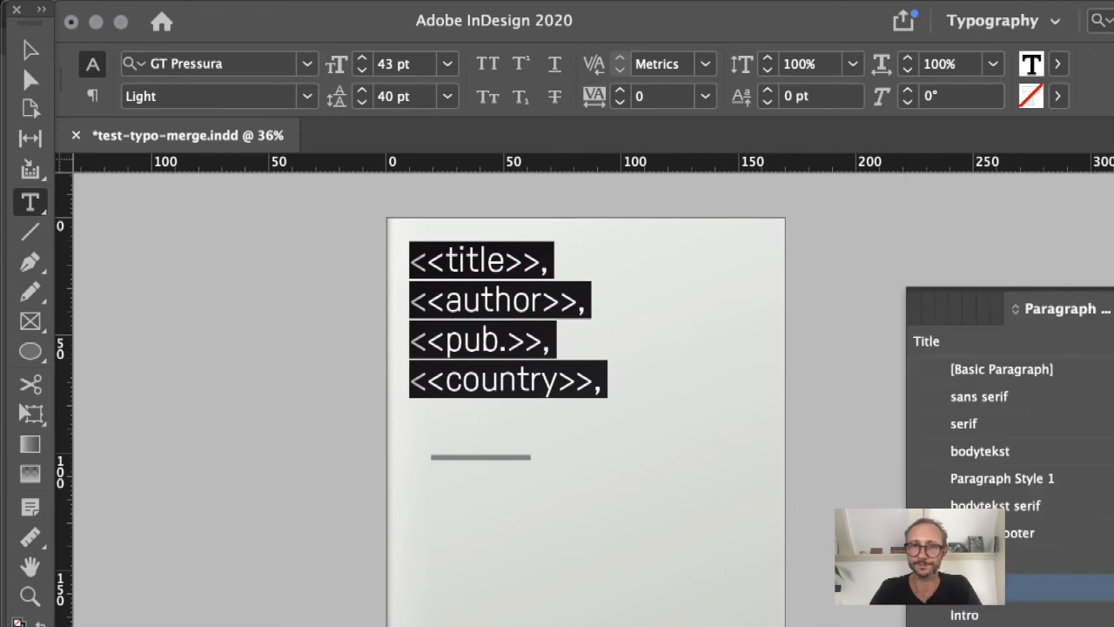
left_click(1001, 454)
Delete the full-name author frame below the title frame
left_click(30, 50)
left_click(450, 464)
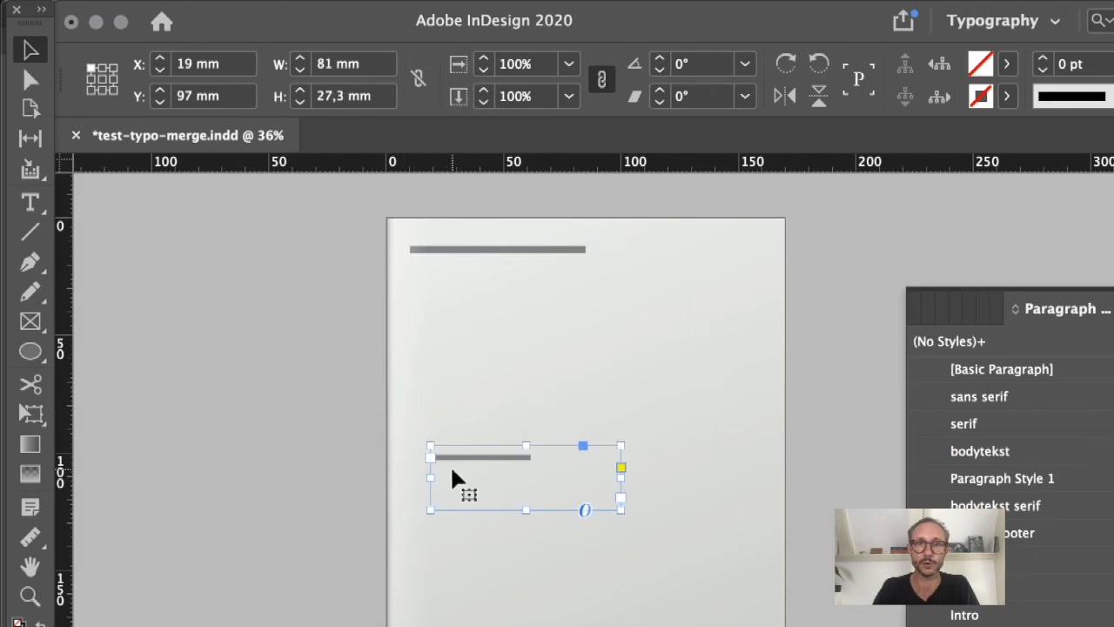
key("Delete")
key("space")
left_click_drag(513, 500, 472, 451)
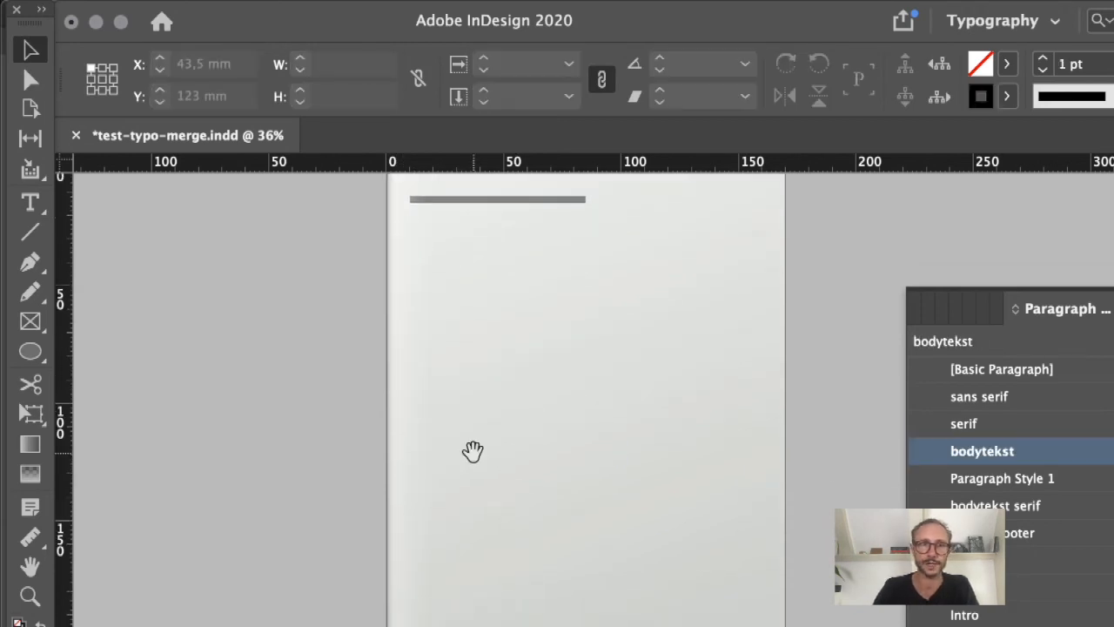
Shorten the title frame to about 23.3 mm high
key("super+a")
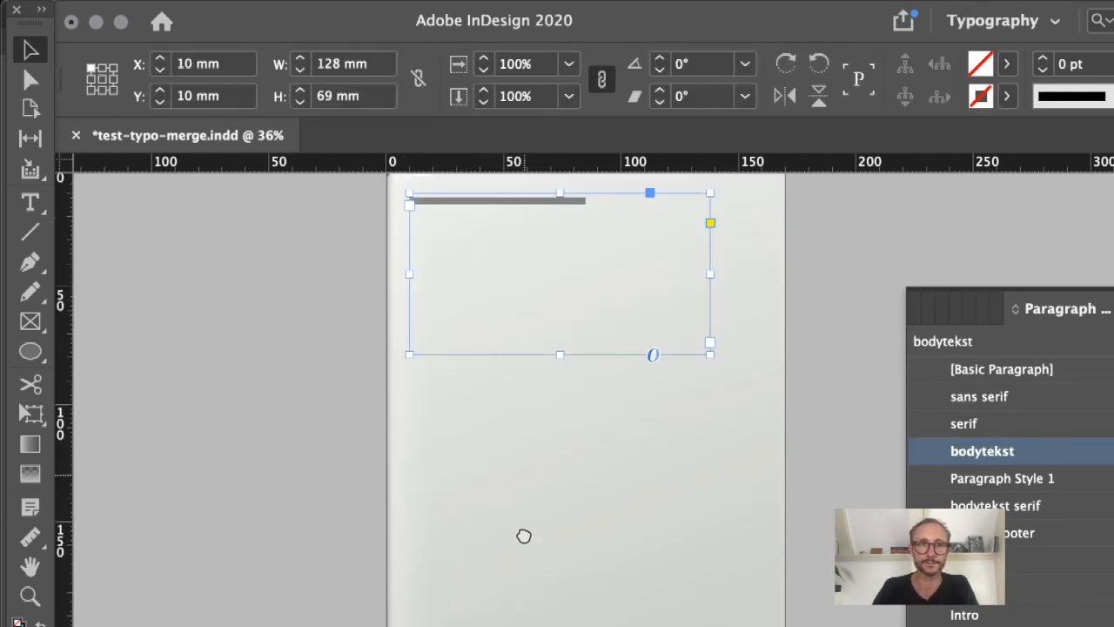
left_click_drag(524, 536, 523, 593)
key("super+space")
left_click_drag(349, 252, 884, 545)
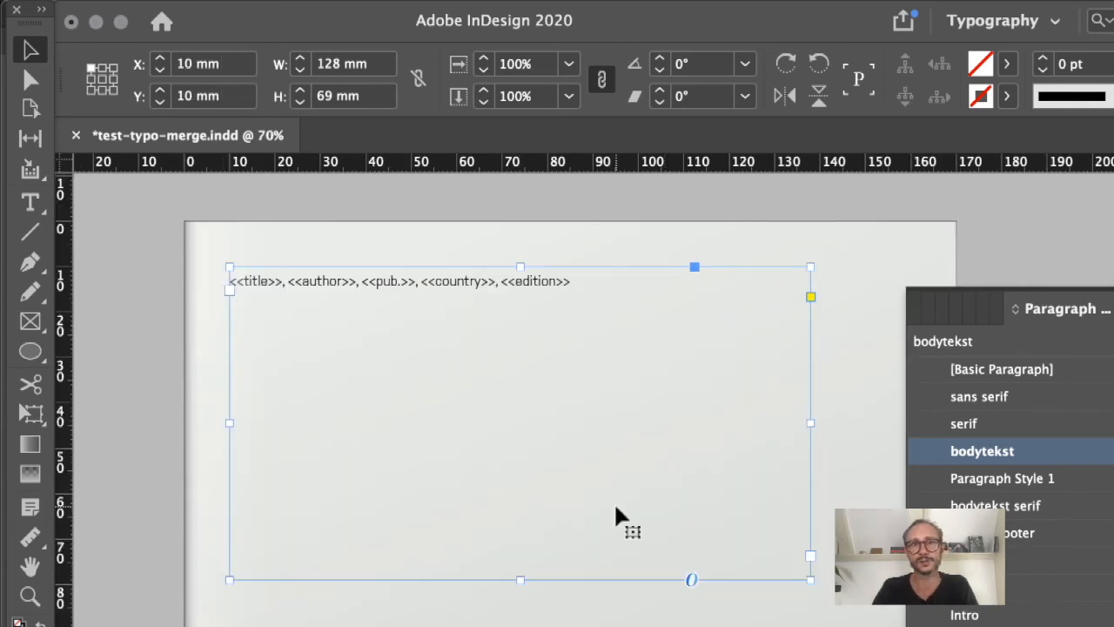
left_click_drag(519, 579, 519, 373)
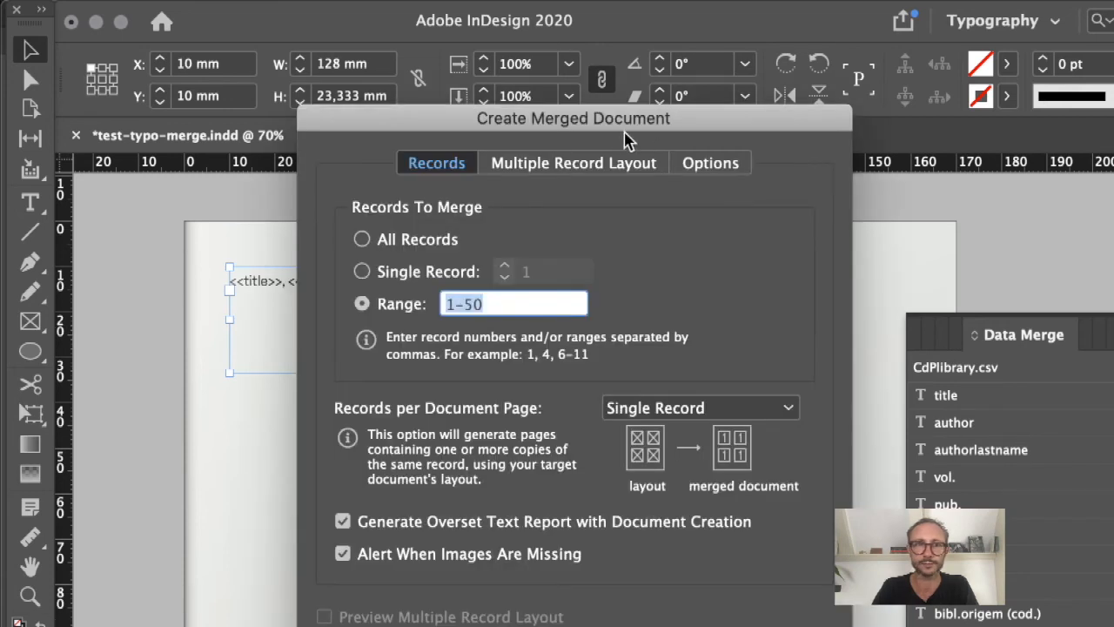
Set the merge of records 1-50 to multiple records per document page and preview the multiple-record layout
left_click(677, 405)
left_click(677, 459)
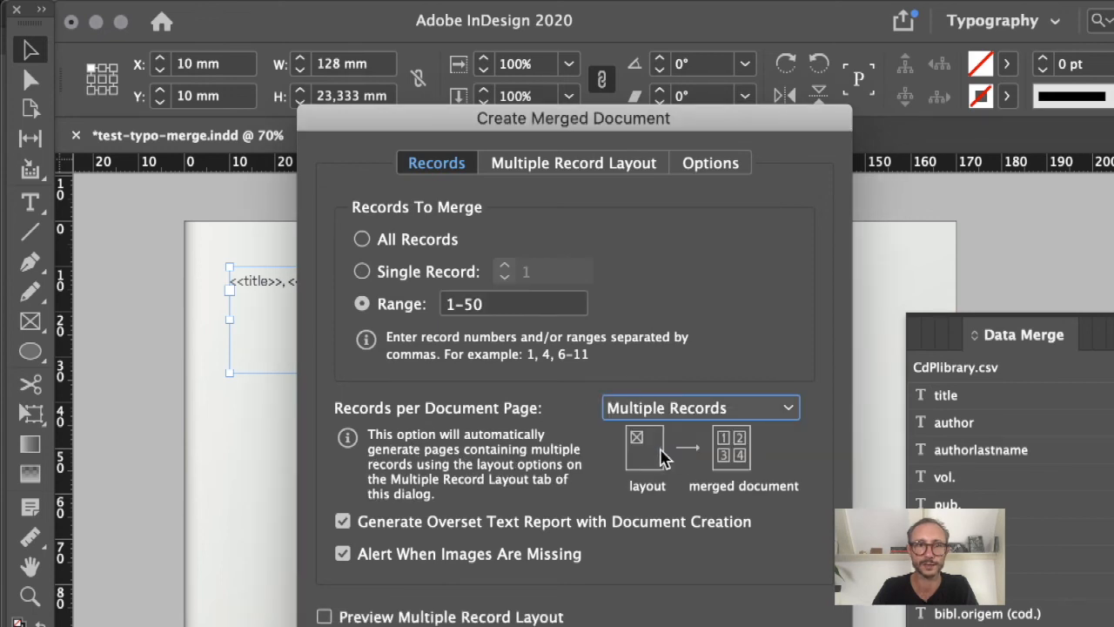
left_click(390, 615)
left_click_drag(375, 120, 914, 146)
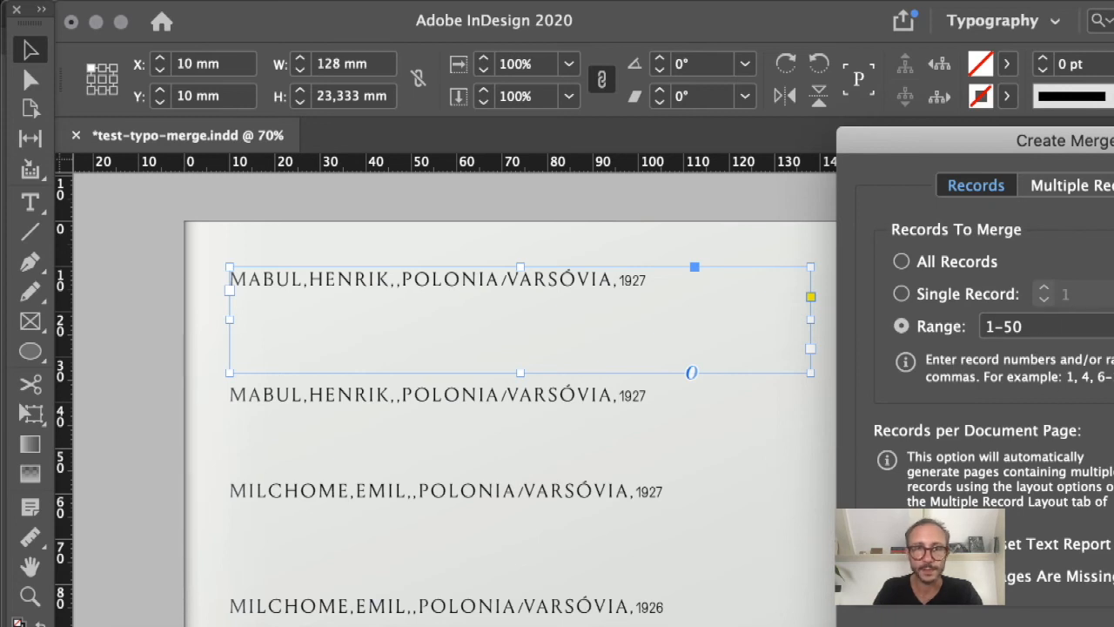
Set the top margin of the multiple-record layout to 7 mm
left_click(1107, 185)
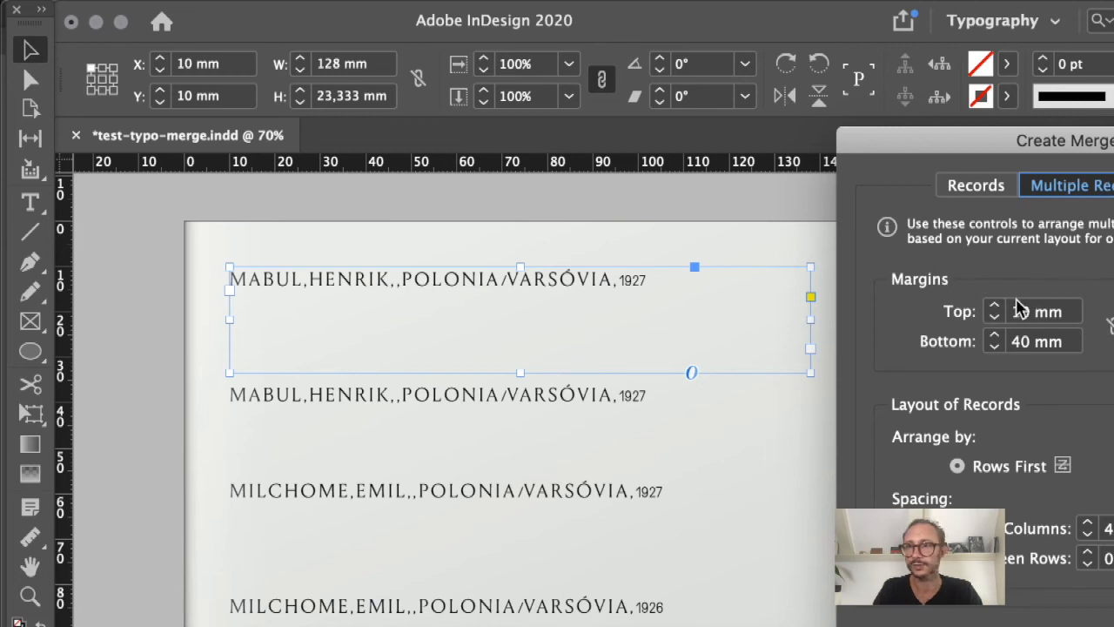
left_click_drag(962, 136, 633, 85)
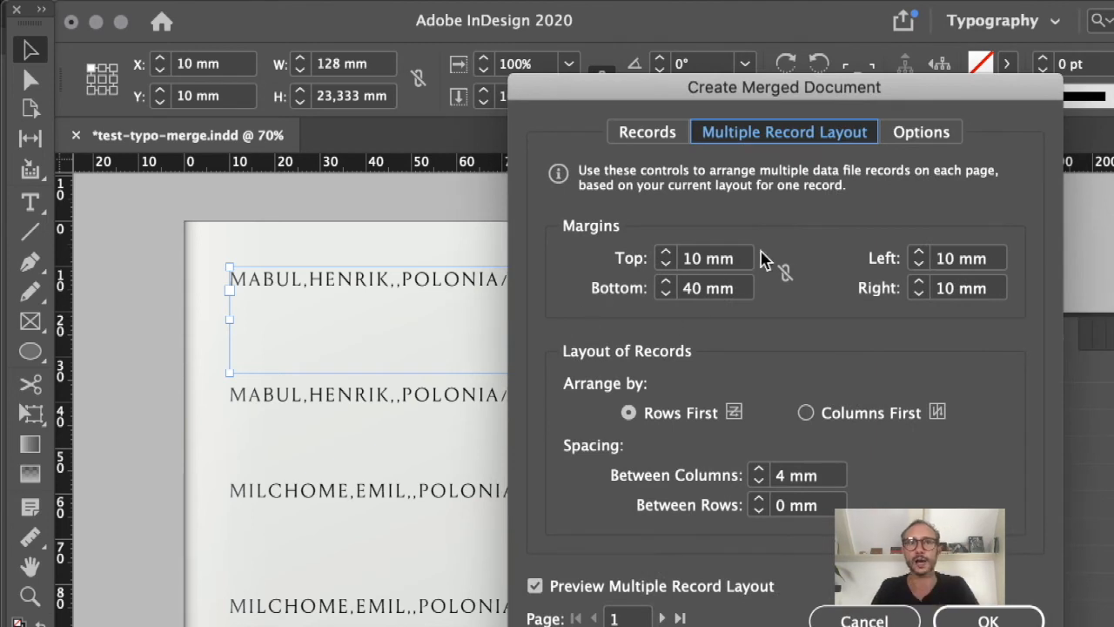
left_click(666, 266)
left_click(666, 266)
left_click(666, 266)
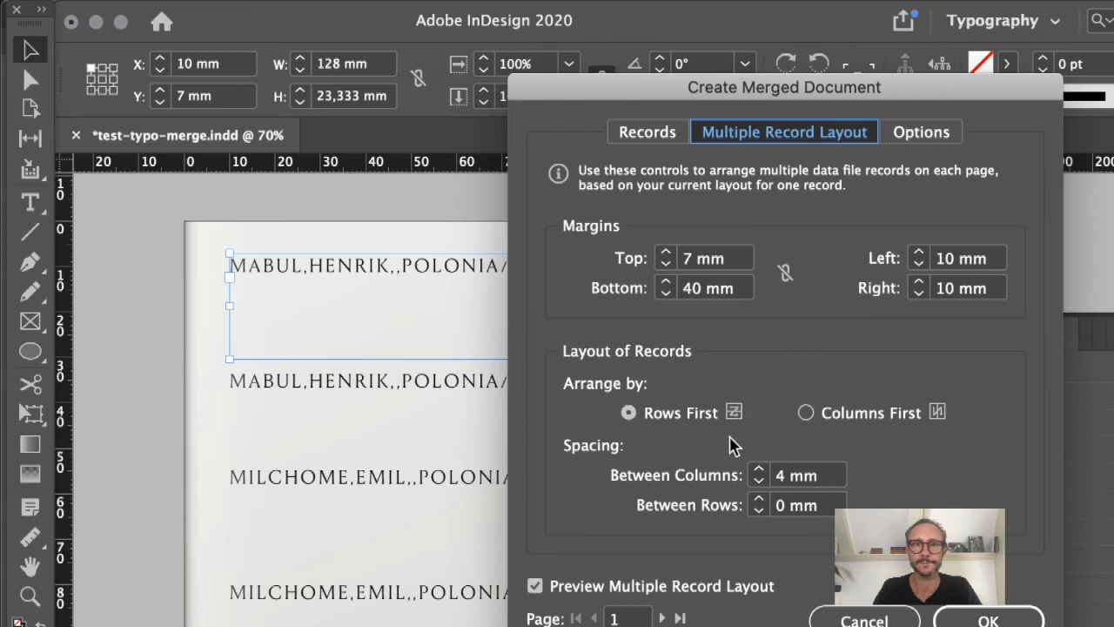
Try 1 mm spacing between columns and the Columns First arrangement for the records, and cancel the merge
left_click(759, 481)
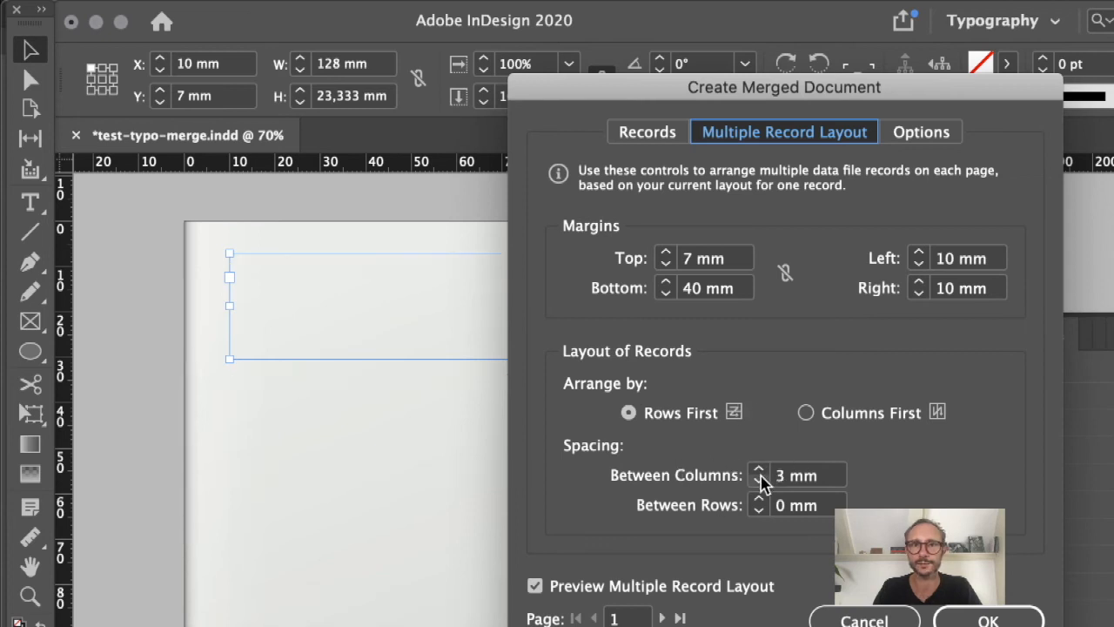
left_click(759, 482)
left_click(759, 481)
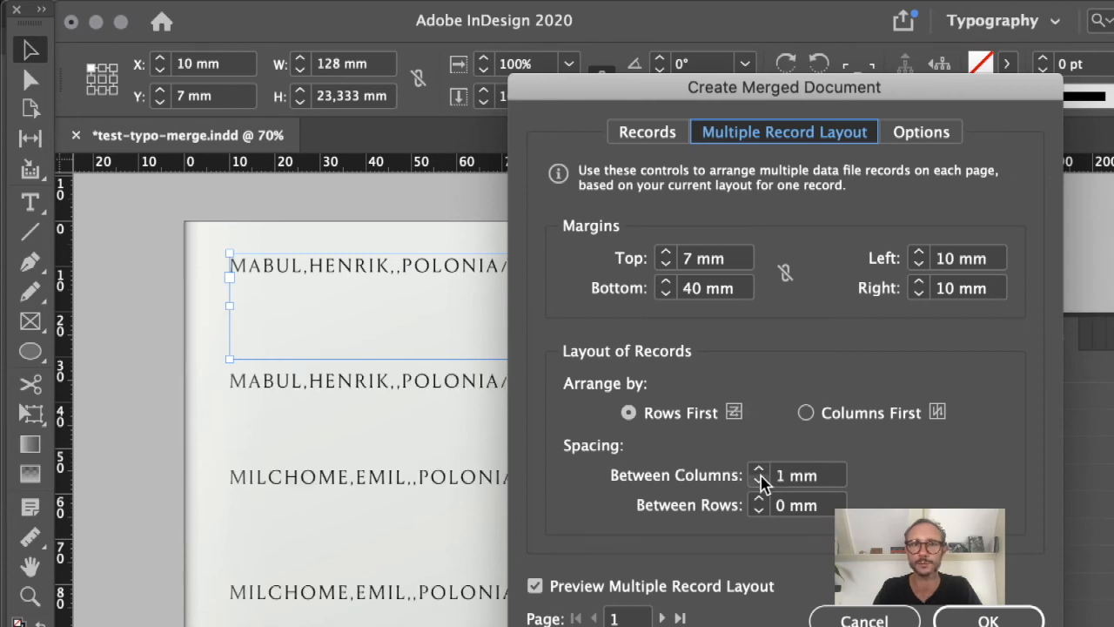
left_click(867, 425)
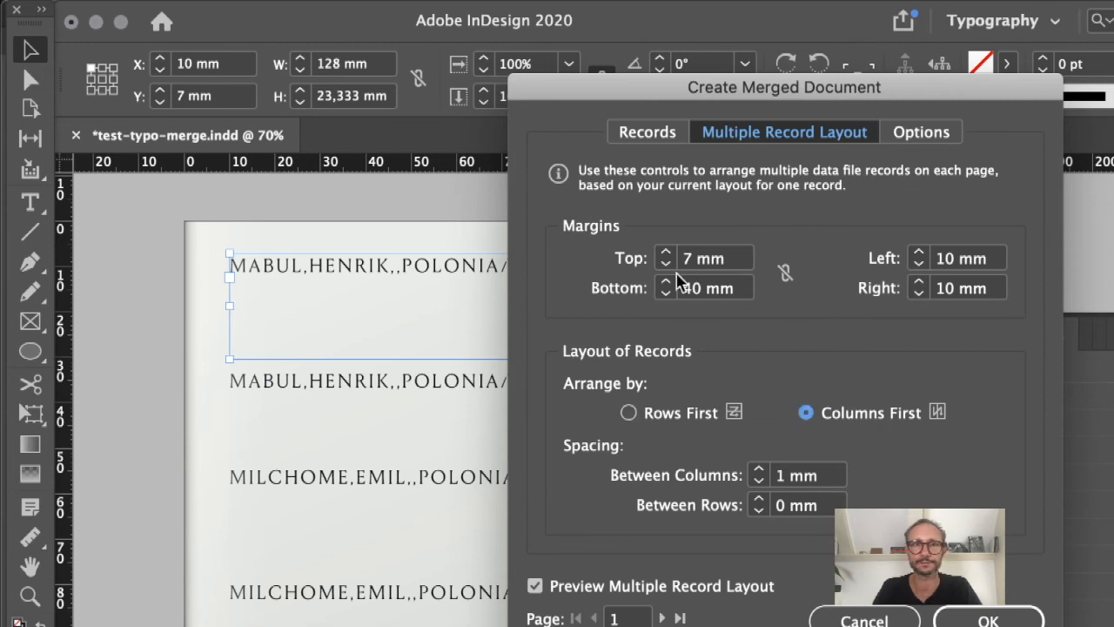
left_click_drag(640, 99, 916, 154)
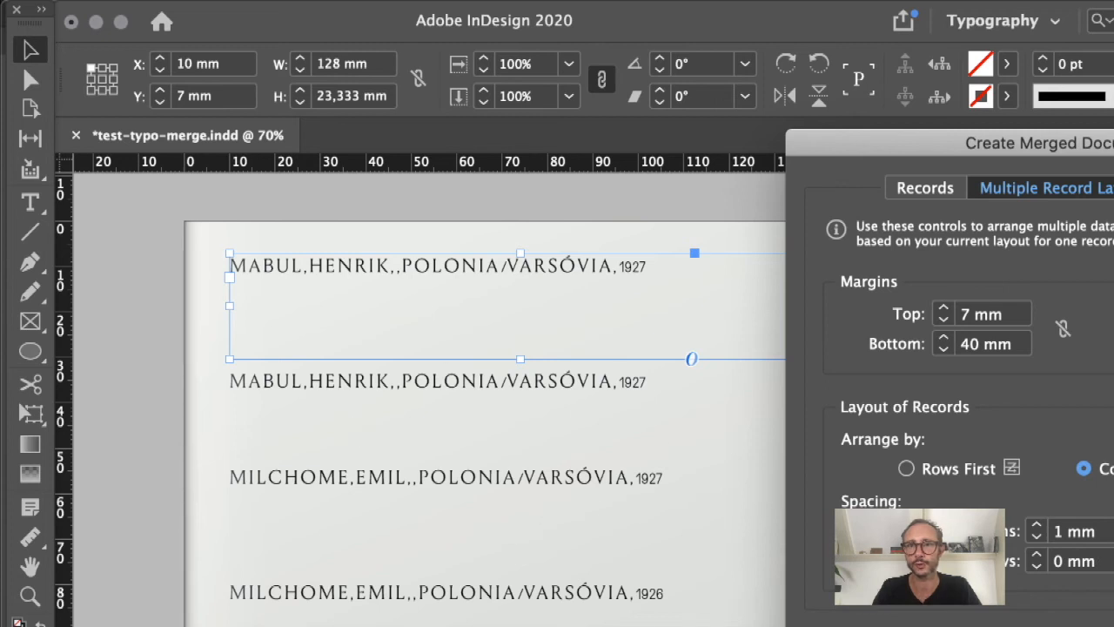
key("Escape")
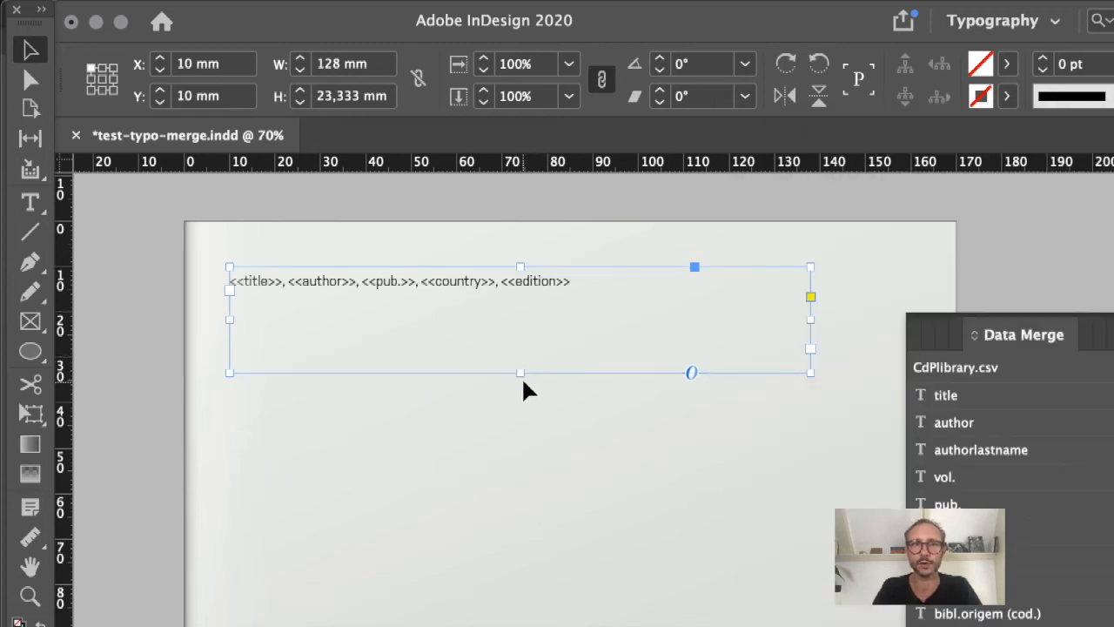
Shorten the merge-field frame to about 6,667 mm high and set the merge to records 5-45 with multiple records per document page
left_click_drag(521, 372, 521, 299)
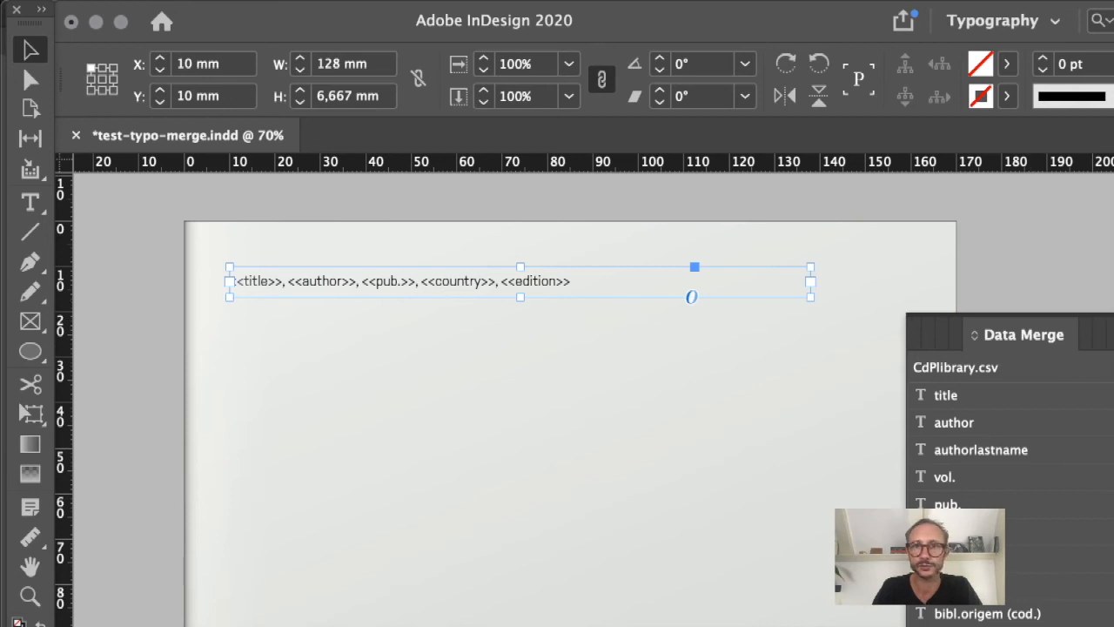
left_click(959, 322)
left_click(850, 329)
type("5")
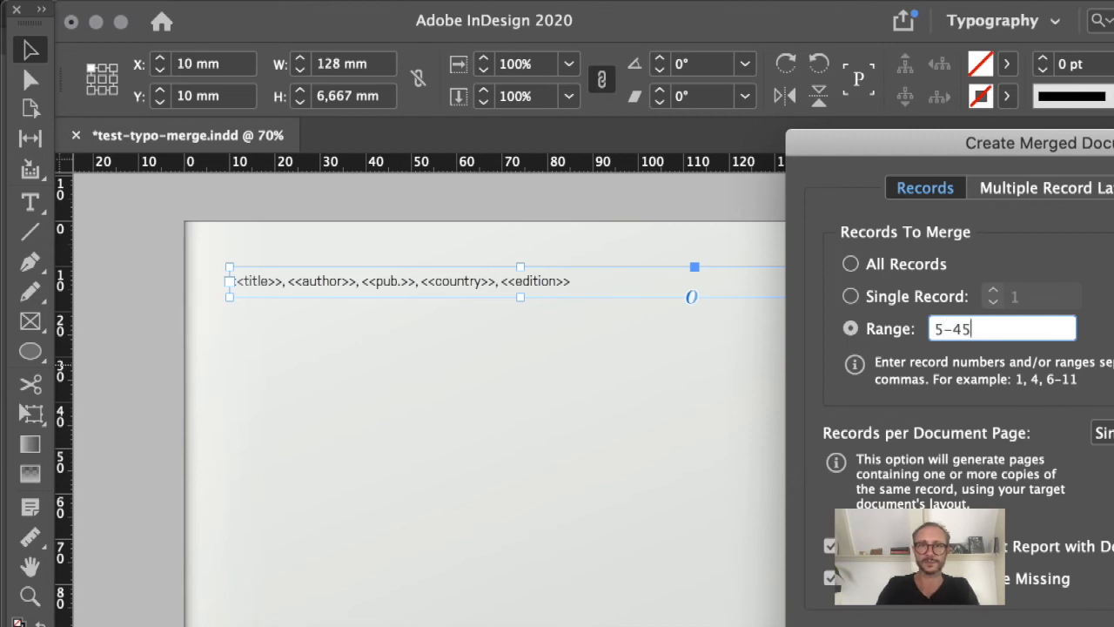
type("-45")
key("Tab")
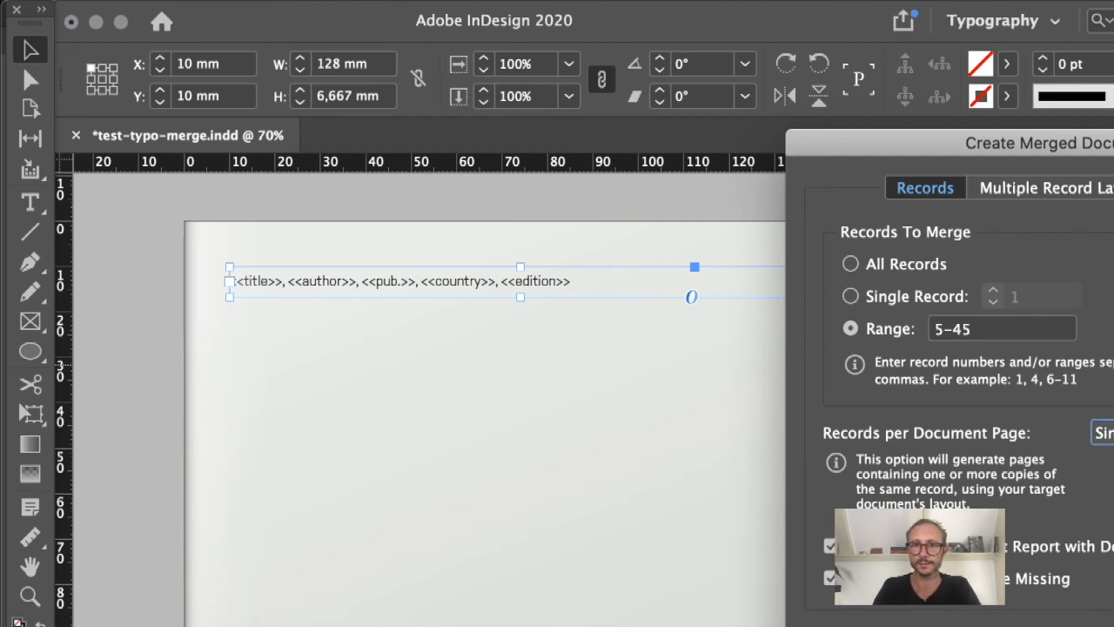
key("Down")
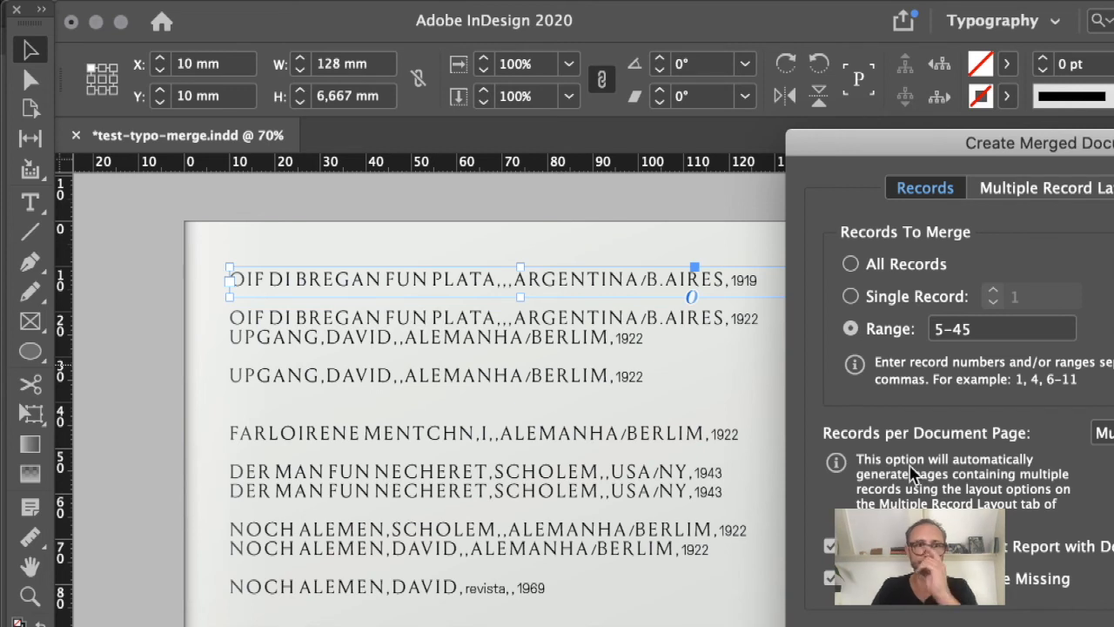
Set the spacing between columns to 0 mm, create the merged document and dismiss the overset text report
left_click(983, 188)
left_click(1037, 538)
left_click(1038, 538)
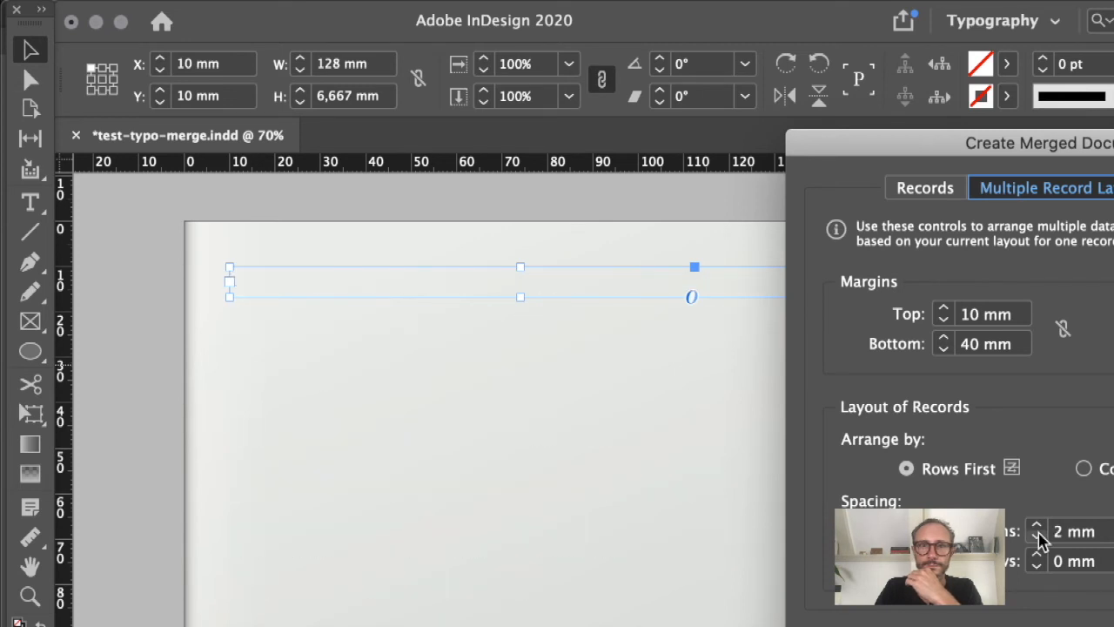
left_click(1037, 538)
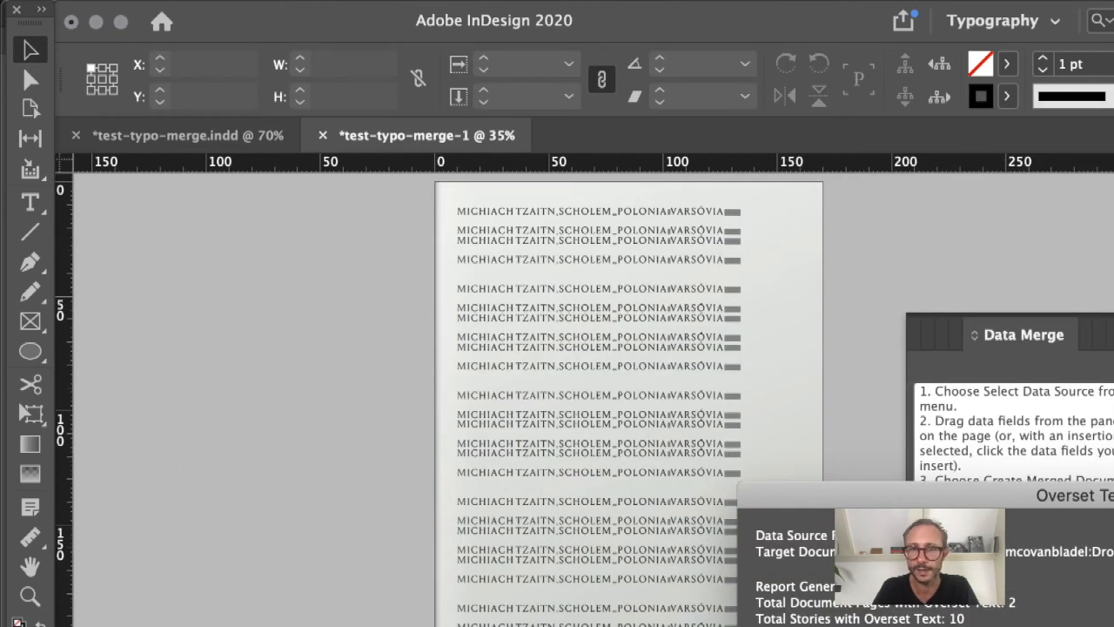
key("Return")
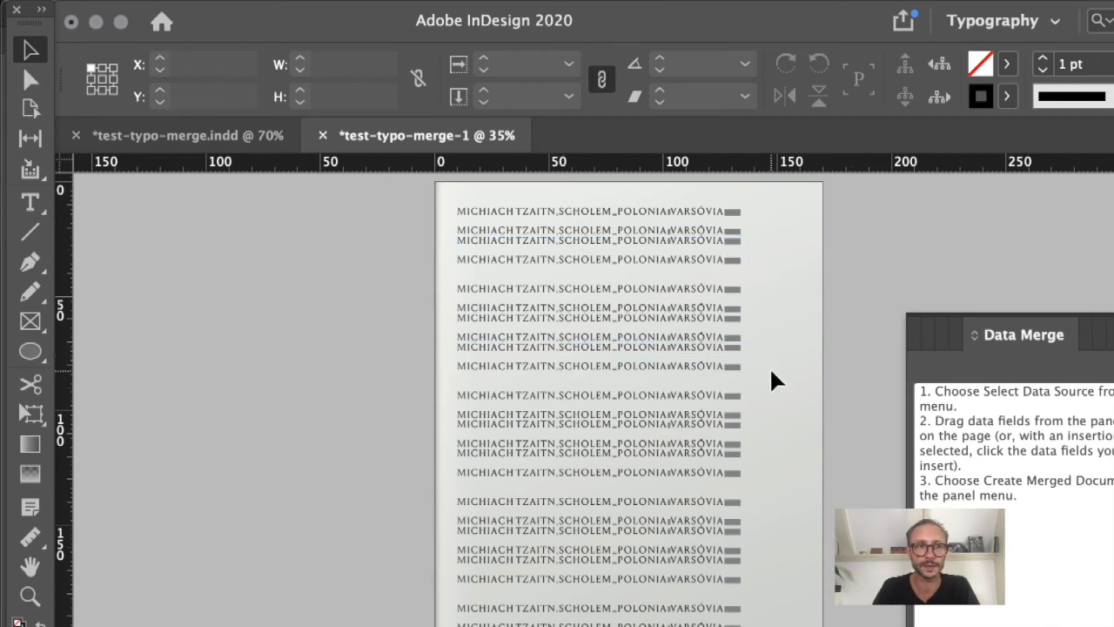
Enlarge the overset record frame at Y 36,667 mm in the merged document to 7,2 mm high
left_click_drag(398, 191, 882, 626)
left_click_drag(364, 201, 968, 626)
left_click(644, 250)
left_click_drag(263, 211, 1003, 445)
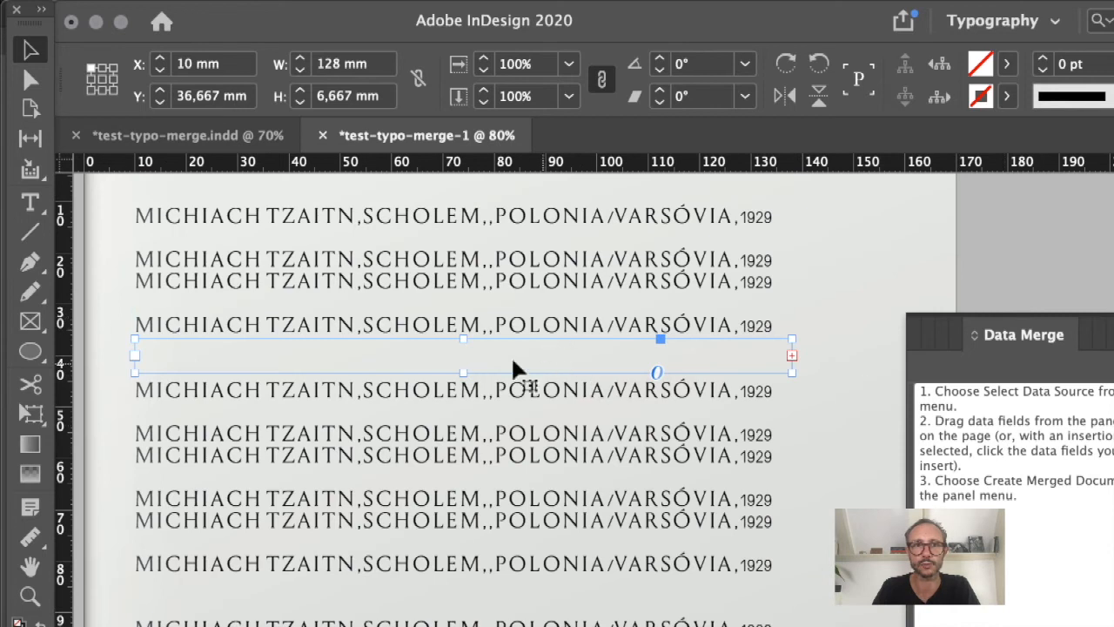
left_click(626, 358)
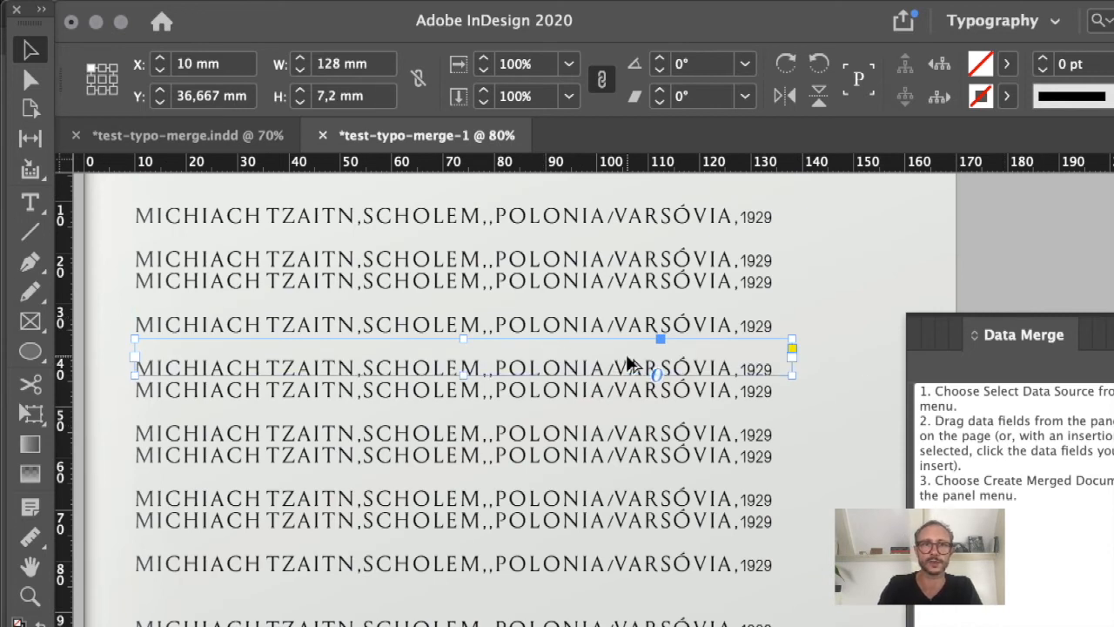
Examine the spacing of the remaining records in the merged document and close it without saving
left_click(934, 222)
mouse_move(860, 294)
left_mouse_down()
mouse_move(861, 445)
mouse_move(858, 328)
left_mouse_up()
left_click_drag(847, 484, 868, 370)
left_click_drag(845, 427, 837, 249)
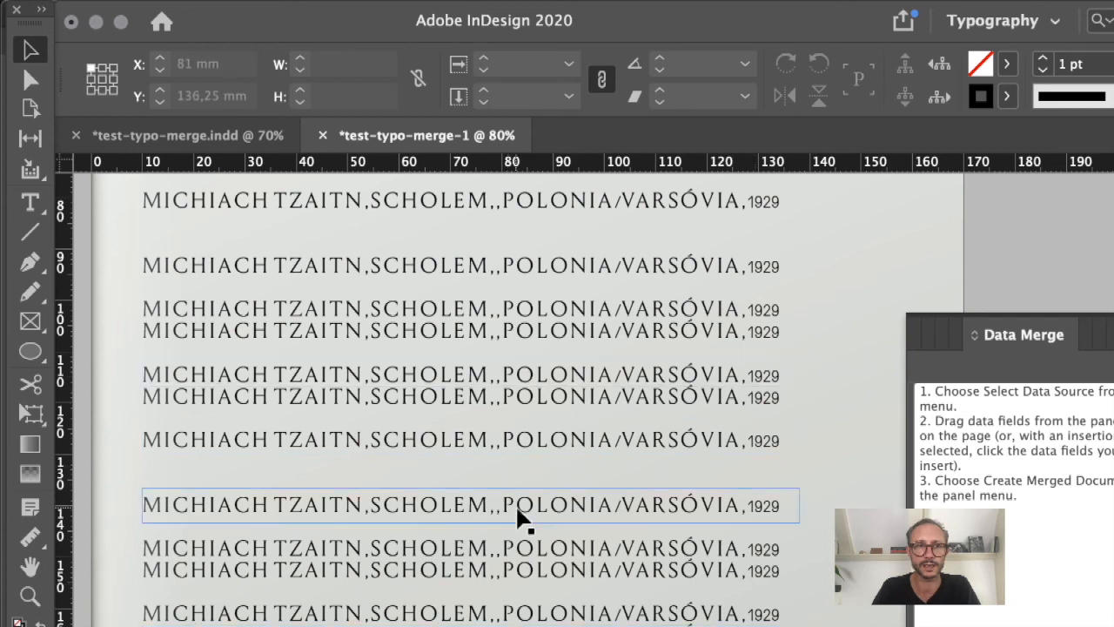
left_click(325, 137)
left_click(685, 429)
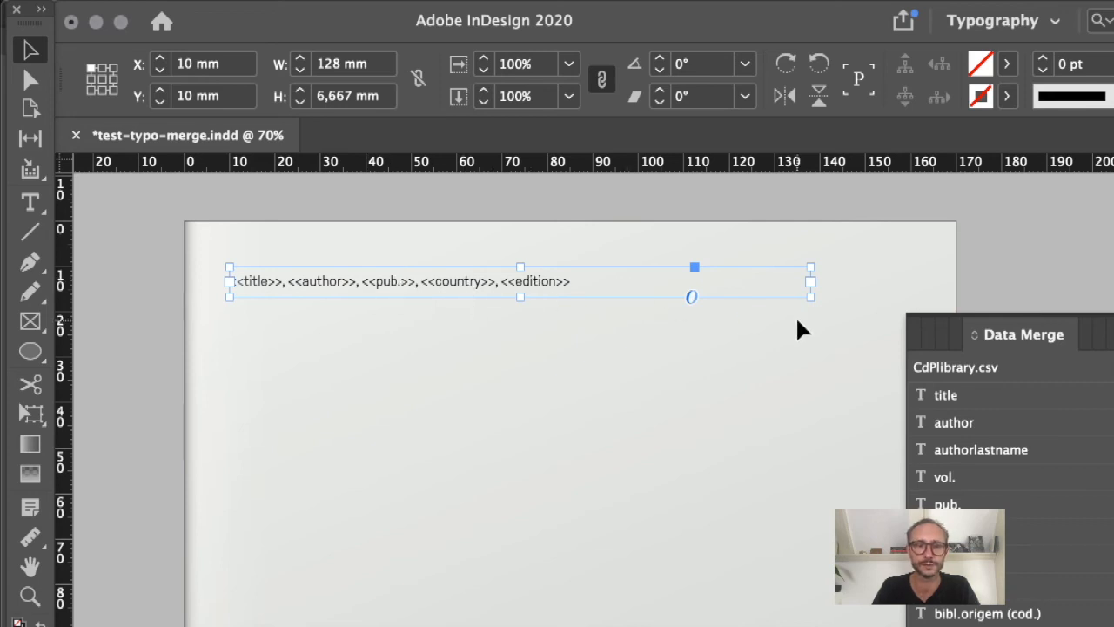
Widen the merge-field frame to about 141 mm and move it from page 1 to the E-Master spread in place
left_click_drag(811, 297, 870, 296)
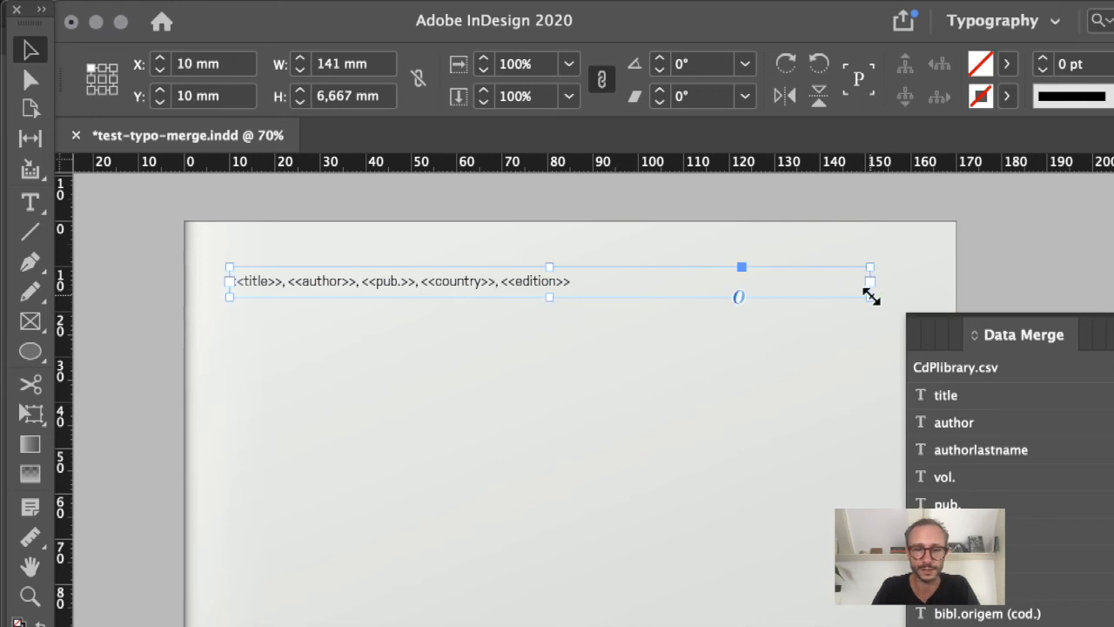
key("Delete")
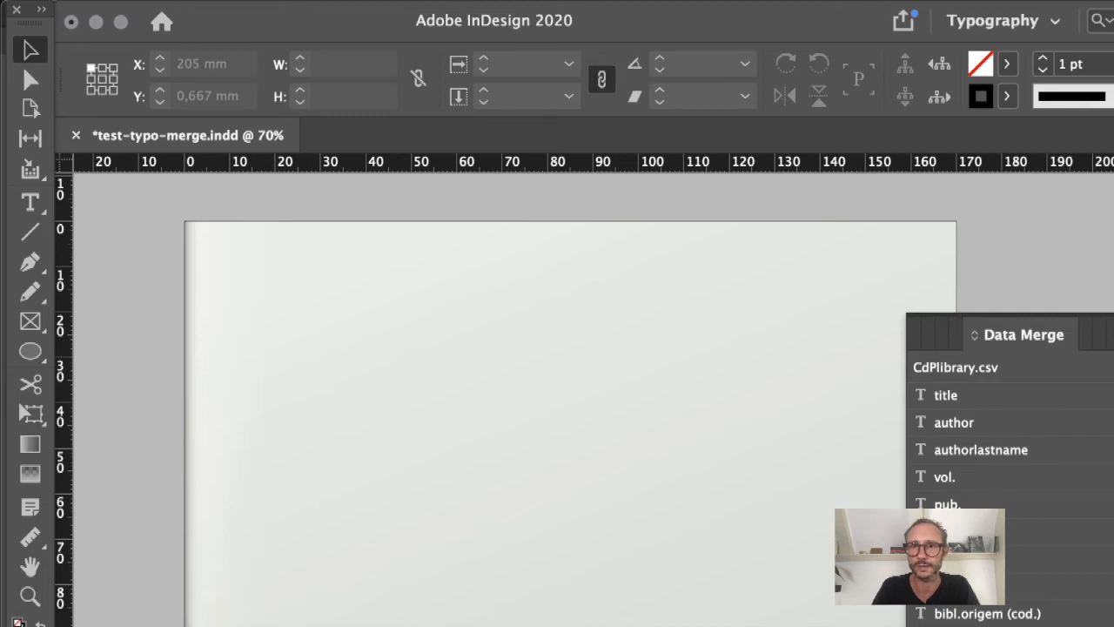
key("super+F12")
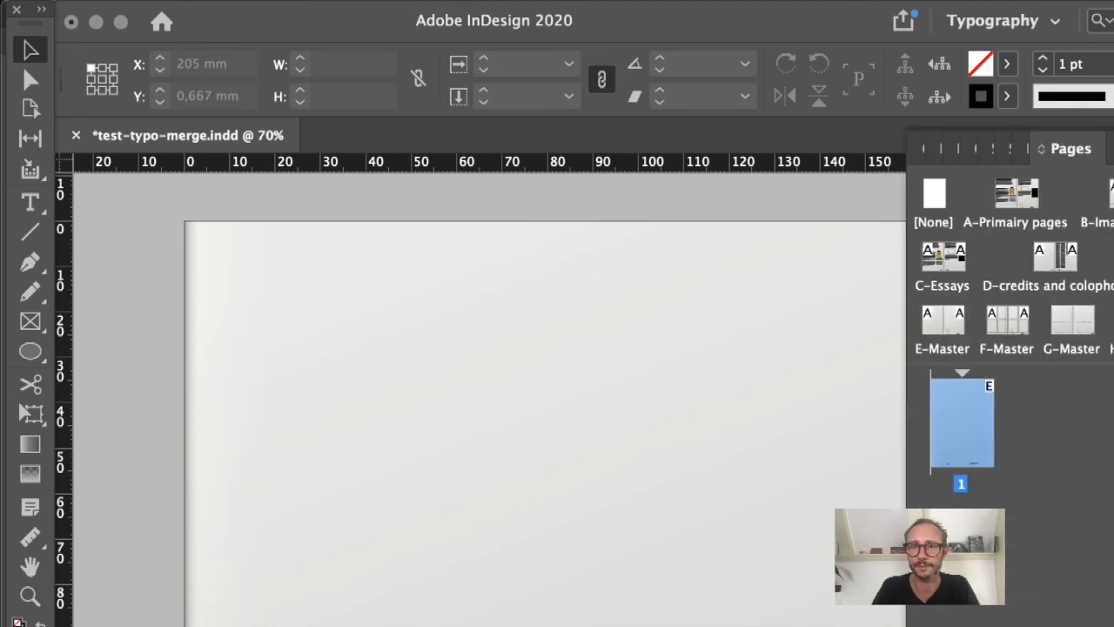
left_click(928, 328, "alt")
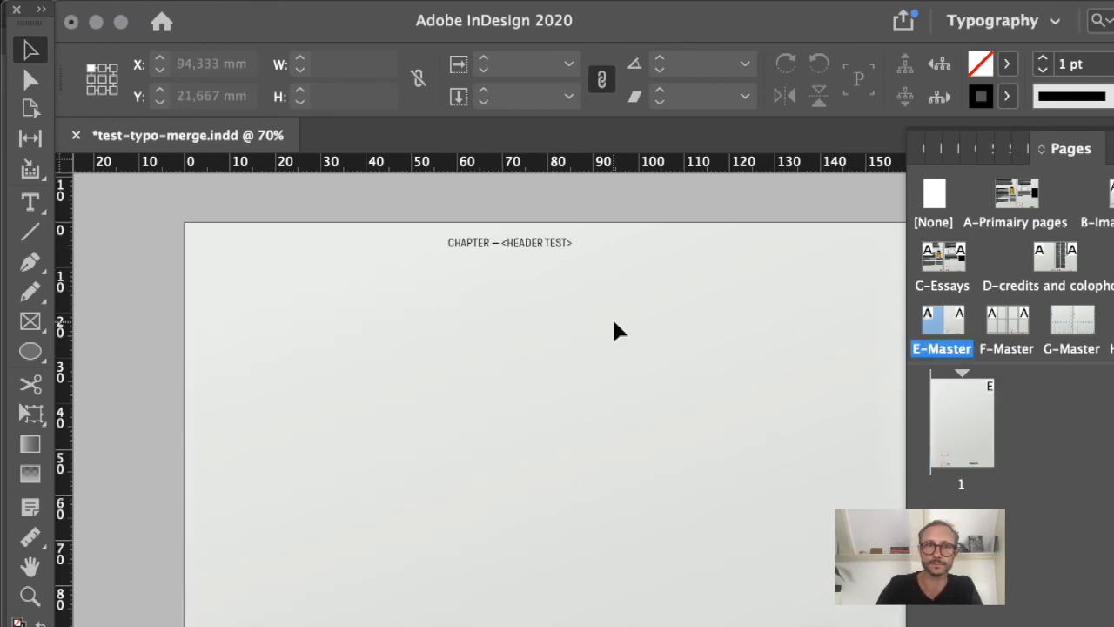
key("alt+shift+super+v")
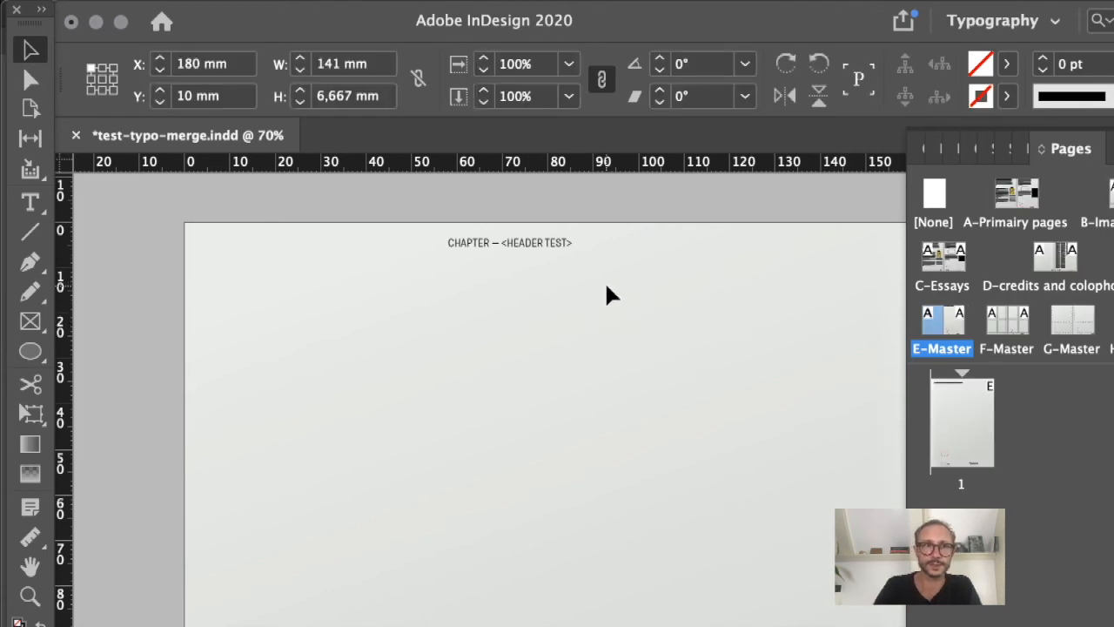
Reduce the E-Master spread to a single page through its master options
left_click(606, 288)
double_click(931, 326)
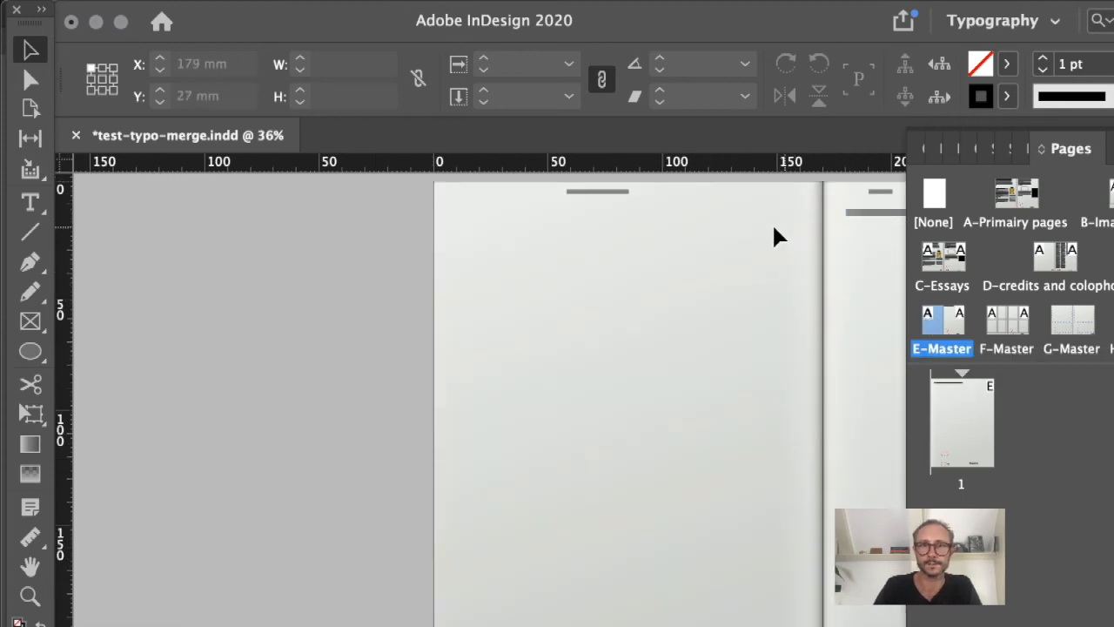
right_click(938, 324)
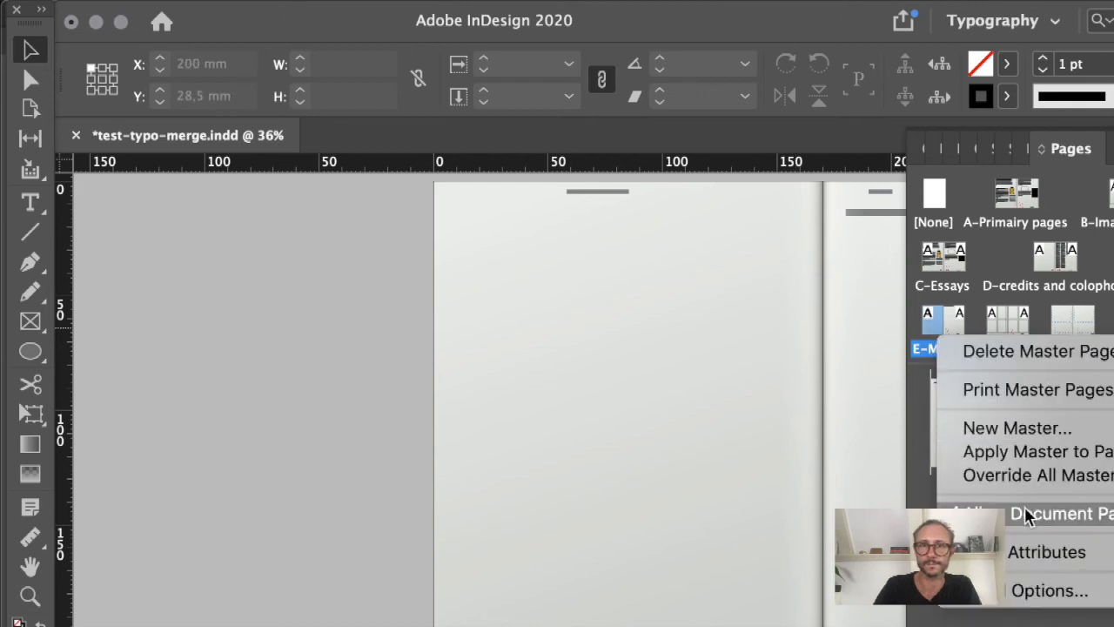
left_click(797, 439)
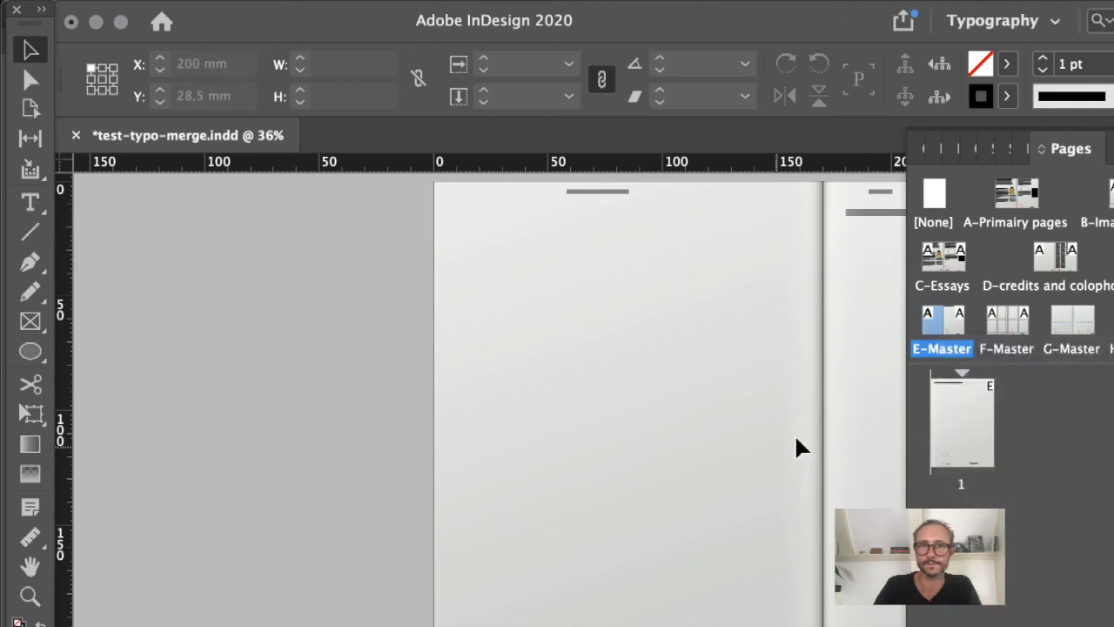
right_click(951, 324)
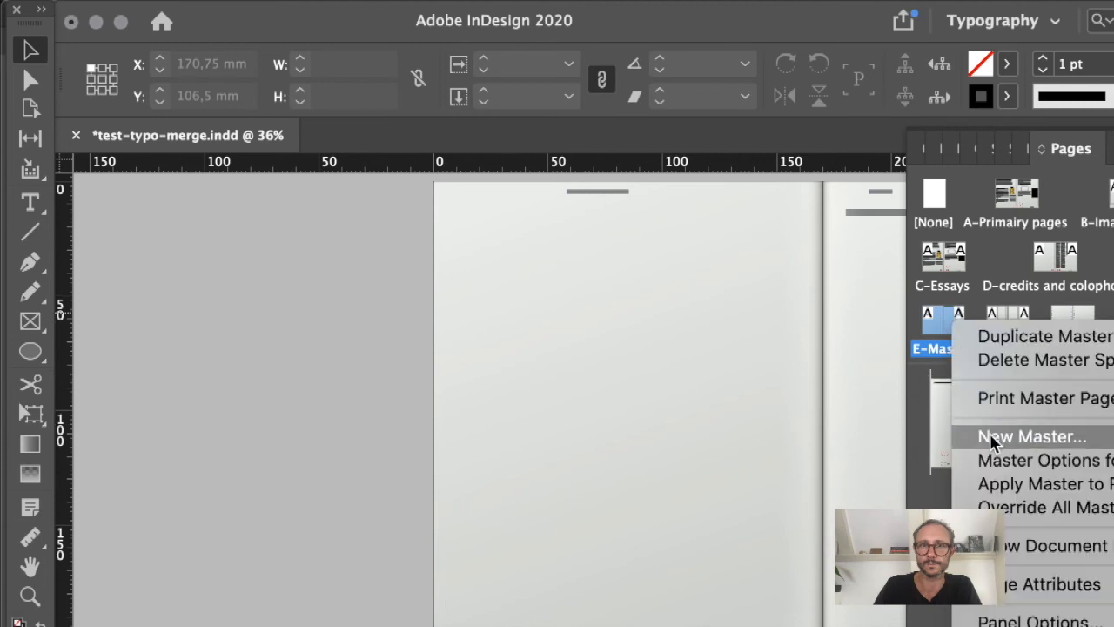
left_click(991, 460)
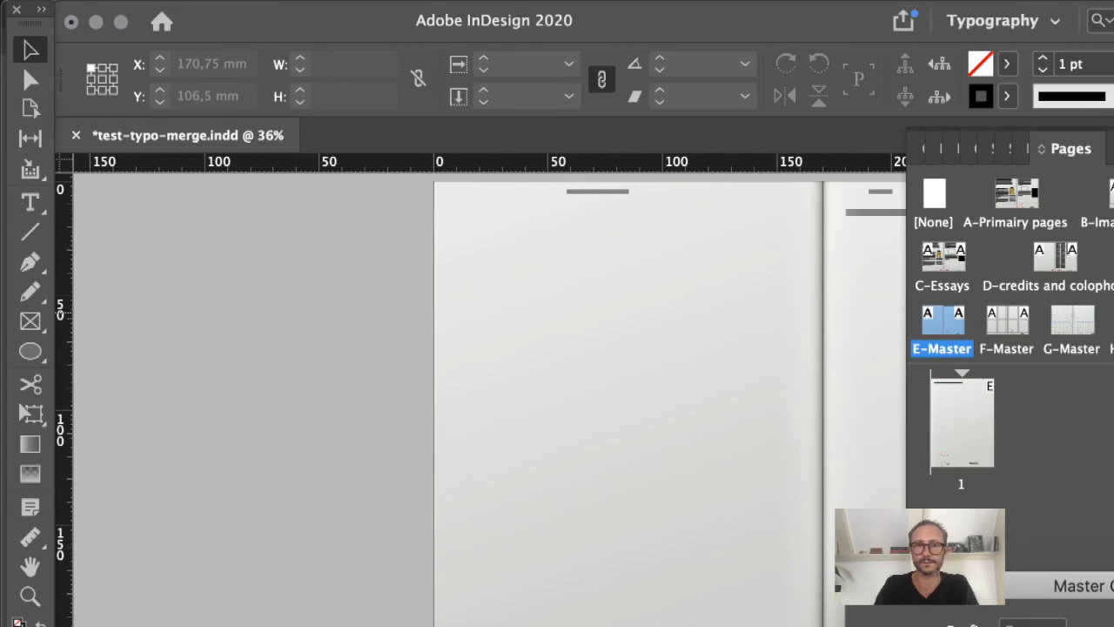
key("Return")
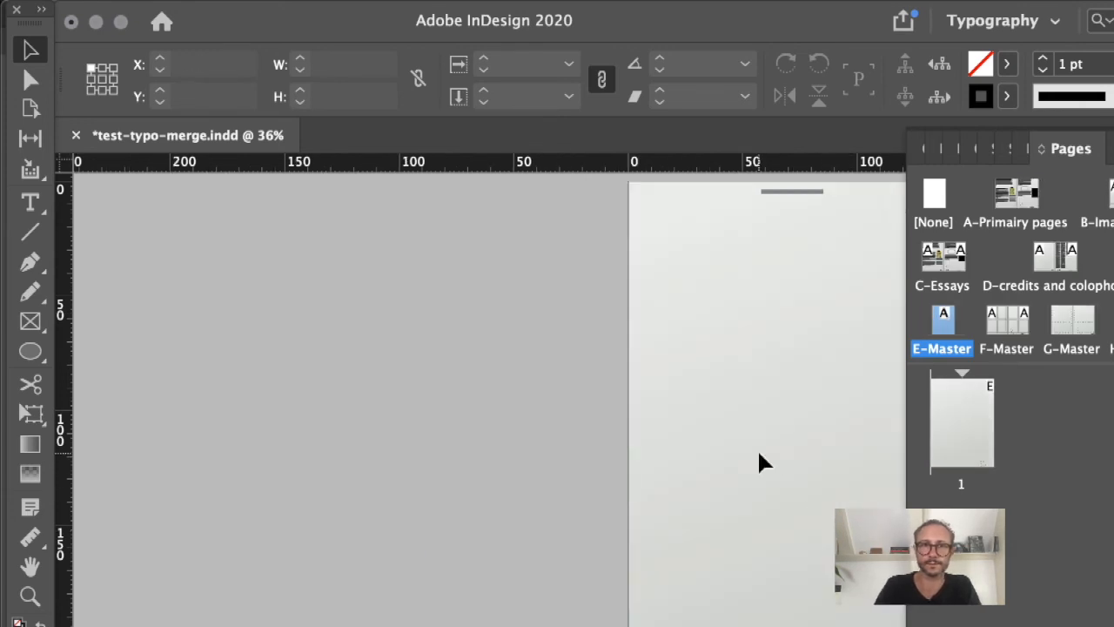
Paste the merge-field frame on the single-page E-Master and place it below the header at about X 8 mm, Y 11,8 mm
key("super+alt+shift+v")
left_click_drag(688, 333, 432, 360)
left_click_drag(609, 241, 427, 251)
left_click(455, 356)
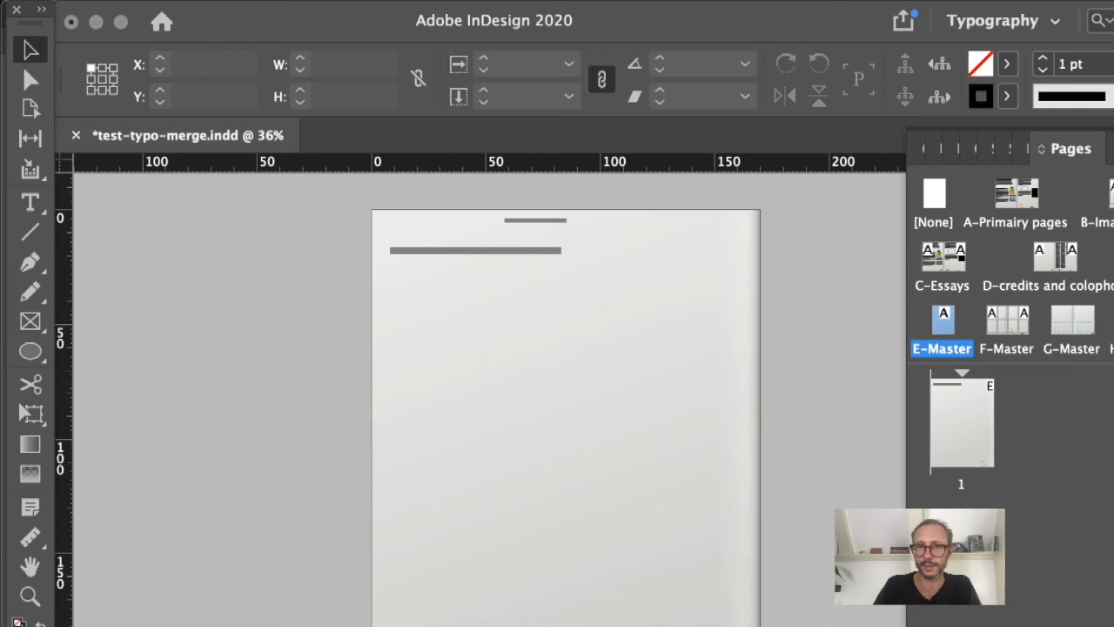
Start a new merged document and set its record range to 5-300
left_click(1113, 463)
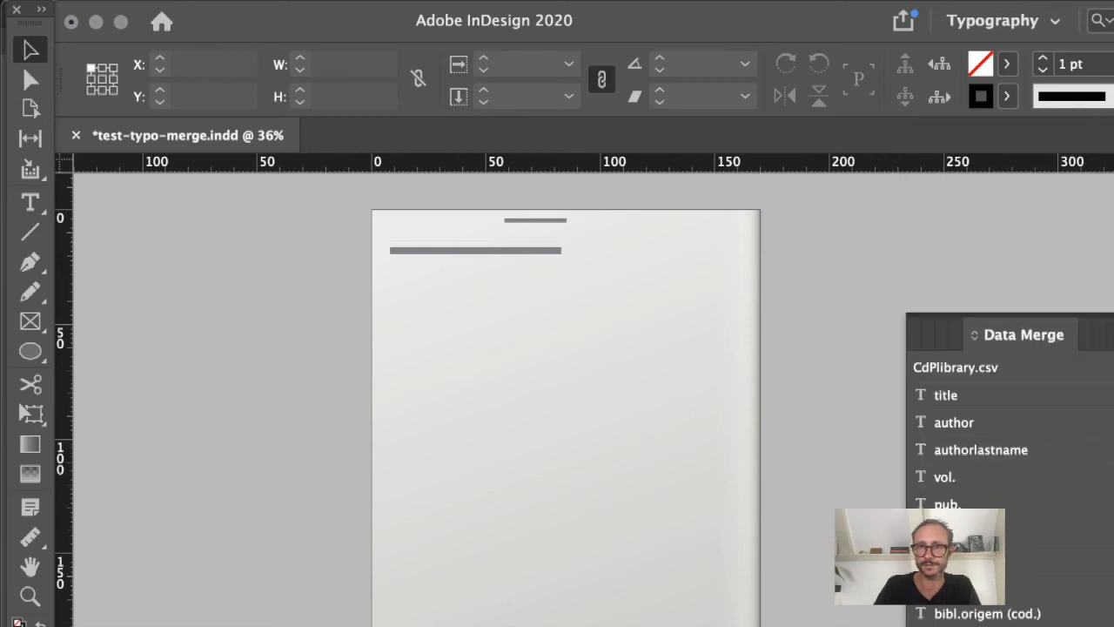
left_click(1113, 622)
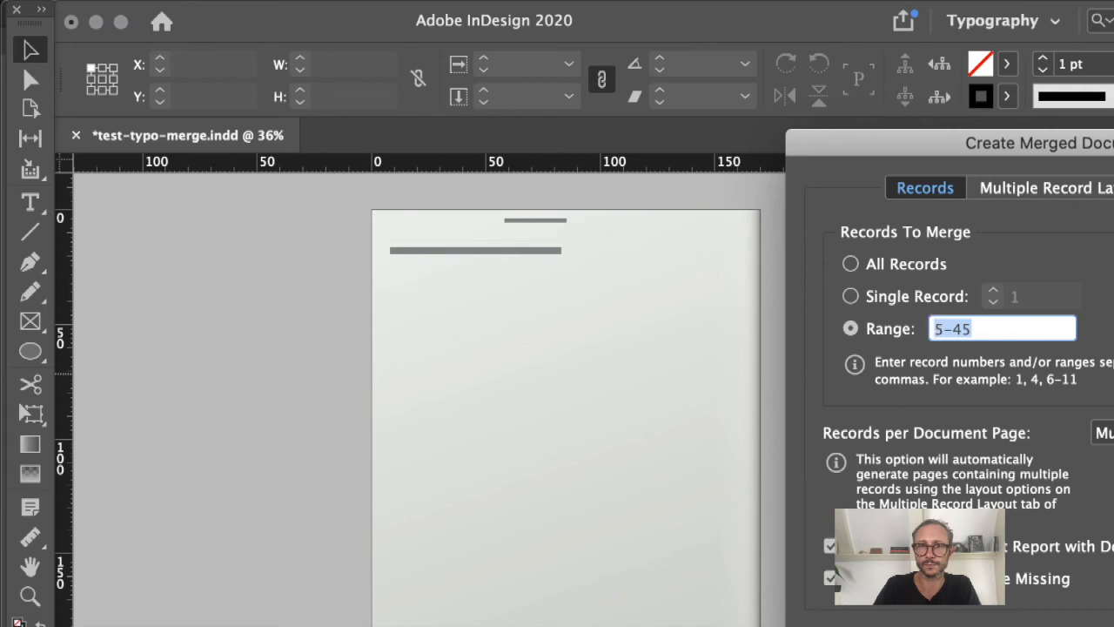
left_click(955, 326)
left_click_drag(995, 326, 956, 328)
type("300")
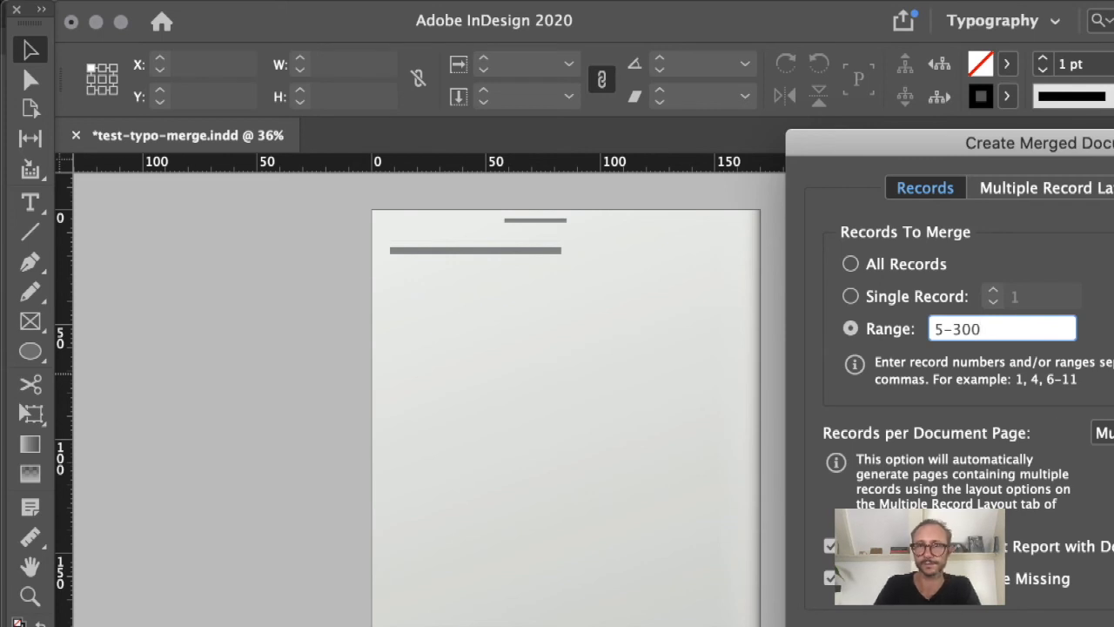
Preview the multiple-record layout on the E-Master page and cancel the merge
left_click(1113, 188)
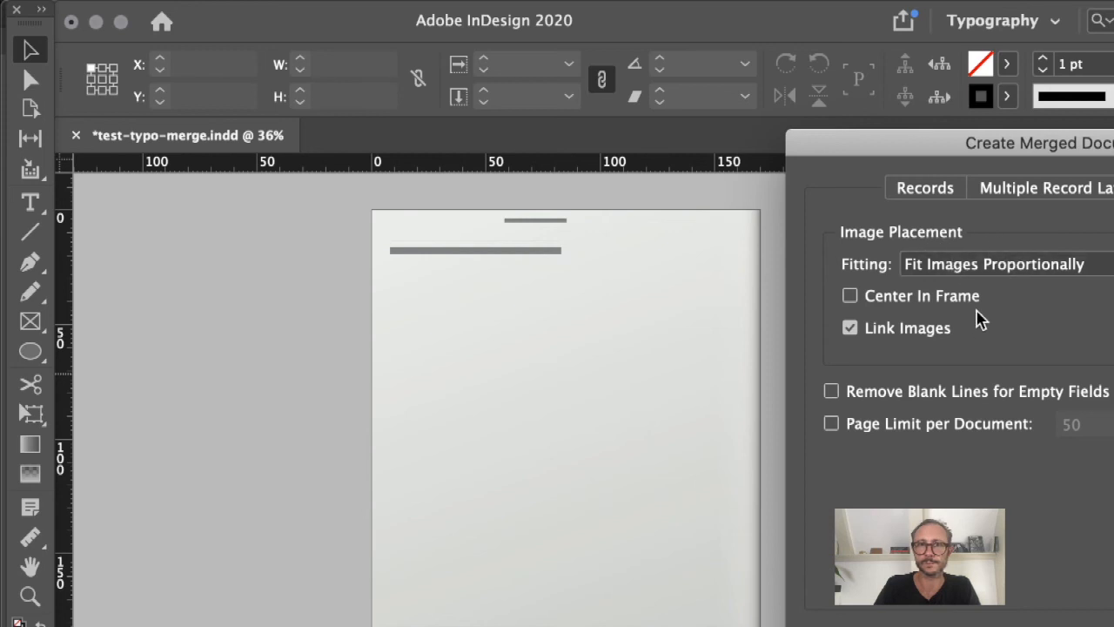
left_click(1099, 188)
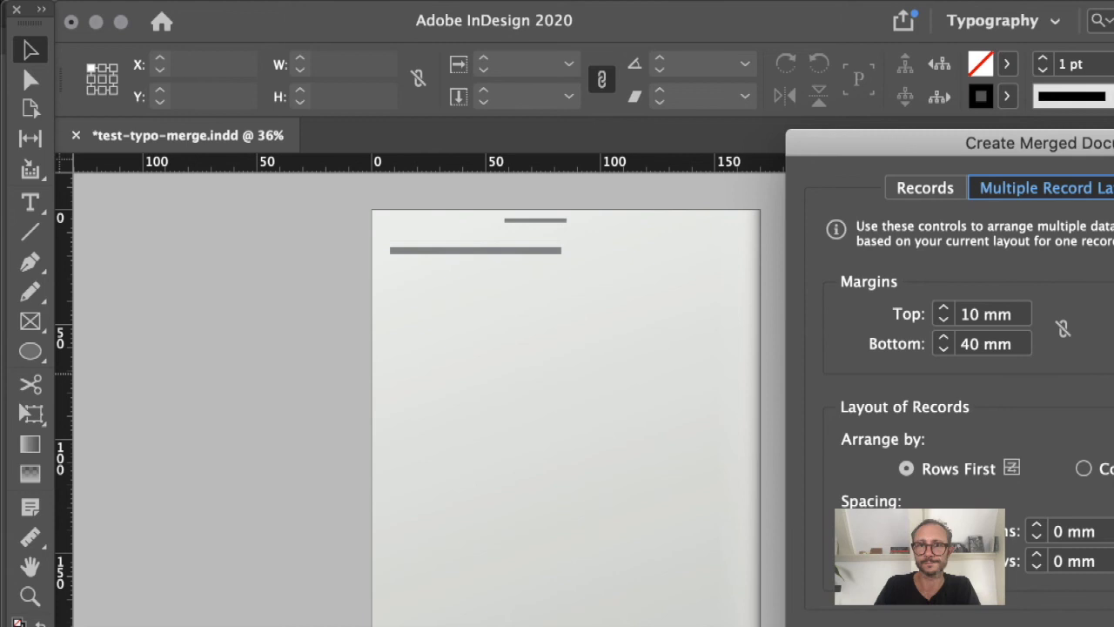
left_click(862, 626)
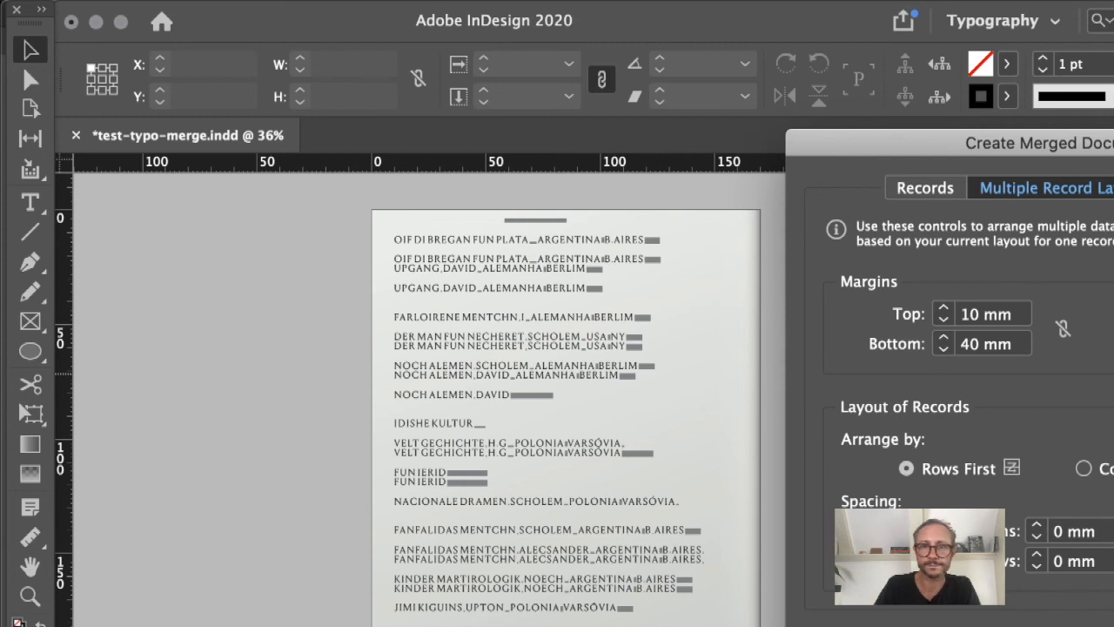
key("Escape")
Shift the merge-field frame on the E-Master down to Y 14,3 mm
left_click_drag(326, 186, 882, 458)
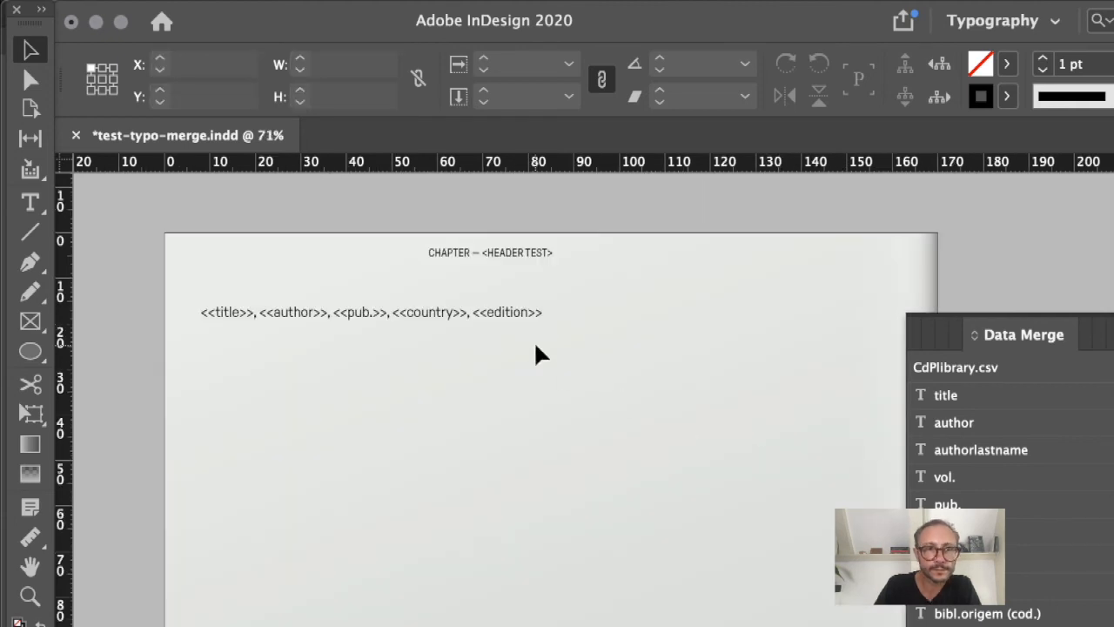
left_click(514, 316)
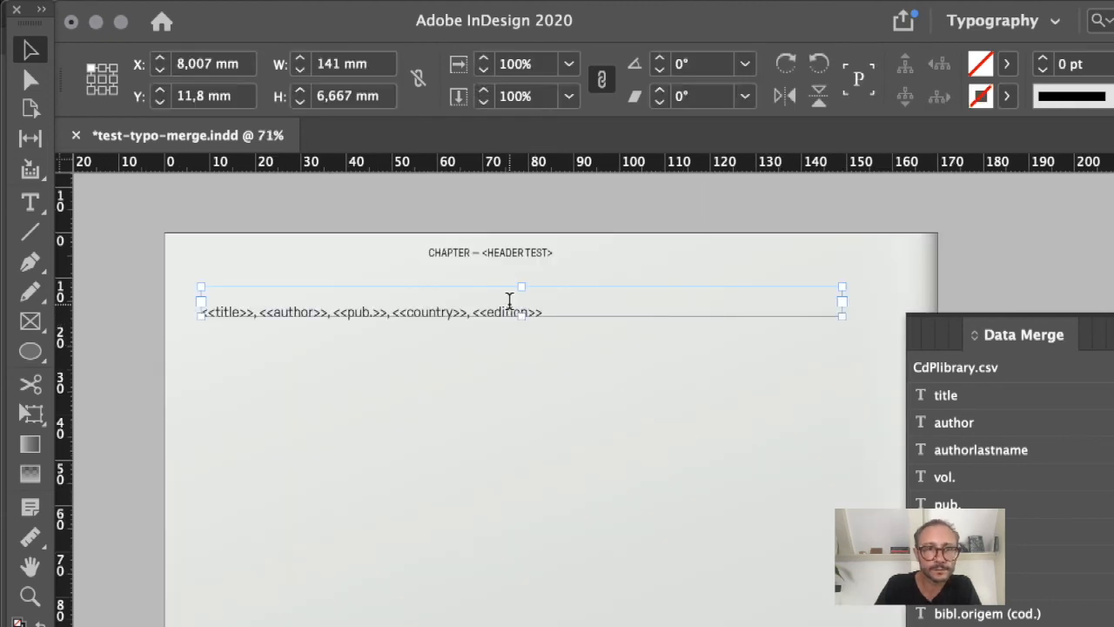
triple_click(510, 300)
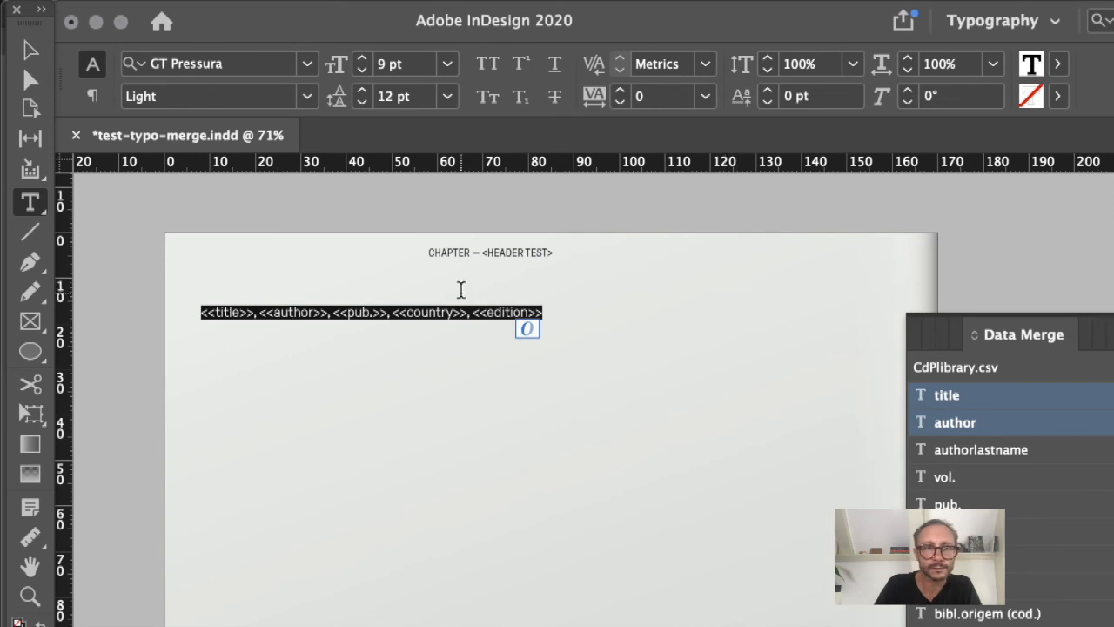
left_click(30, 49)
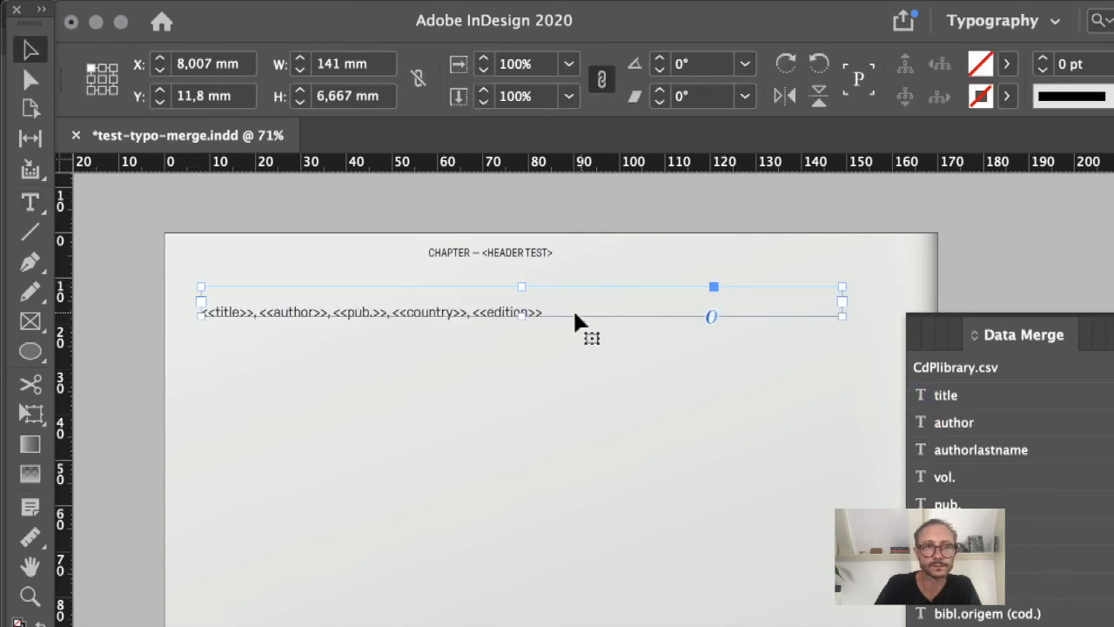
key("Down")
key("Down")
key("Down")
key("Down")
key("Down")
key("Down")
key("Down")
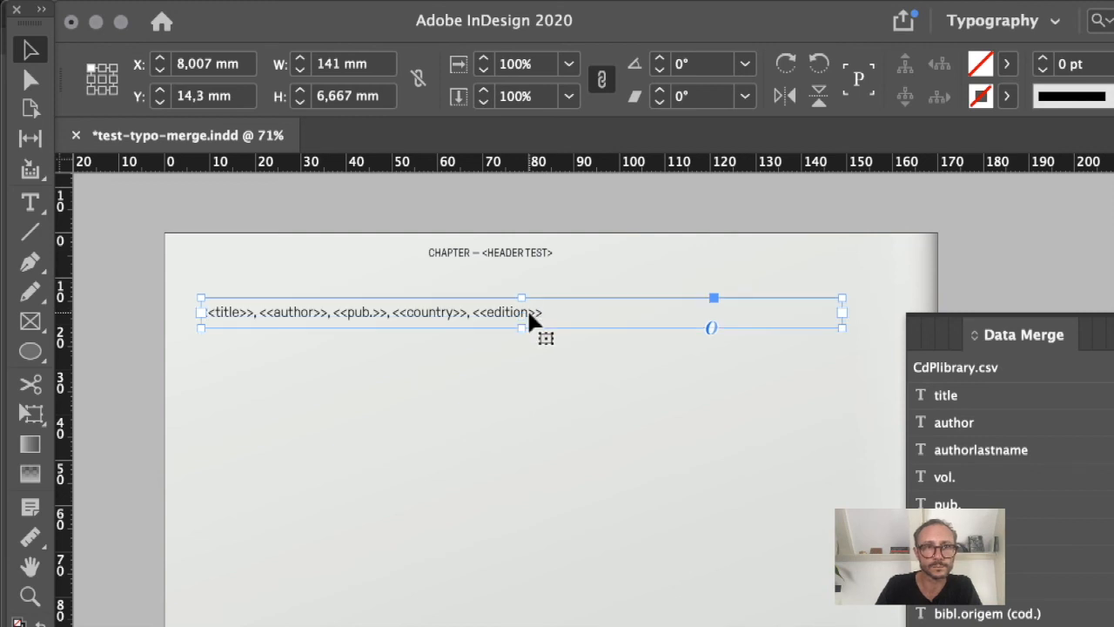
double_click(528, 313)
triple_click(528, 313)
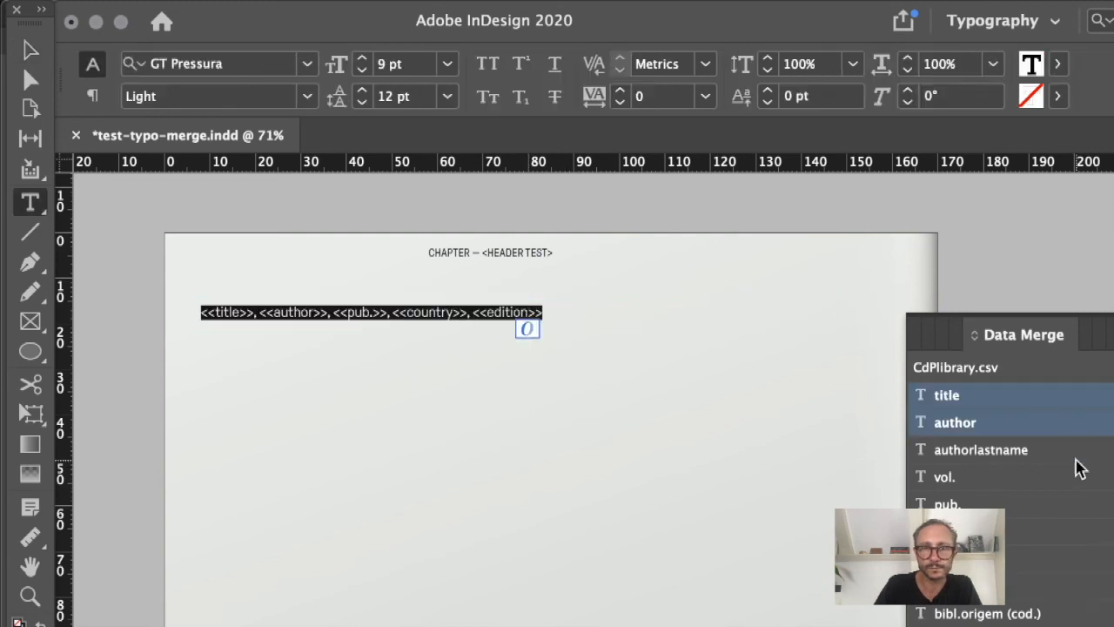
left_click(556, 317)
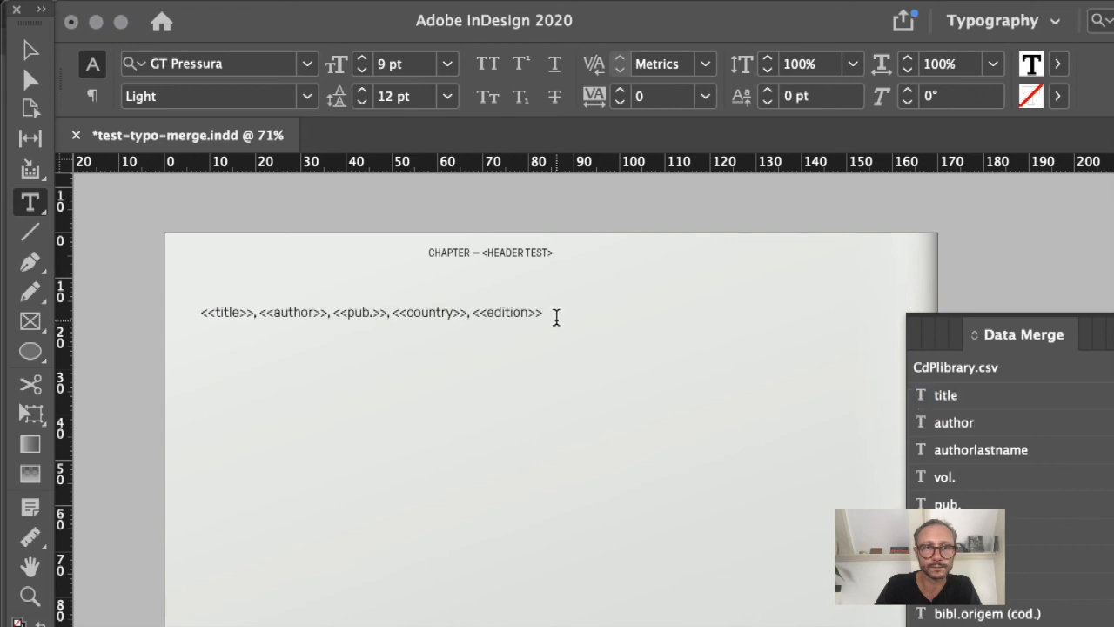
left_click(572, 207, "super")
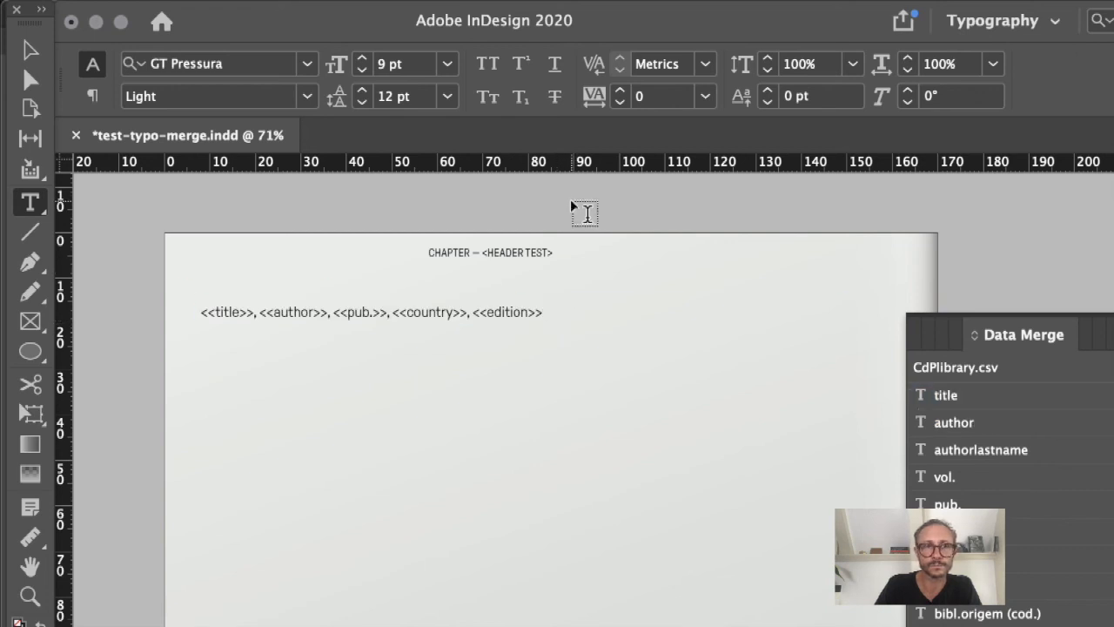
key("super+a")
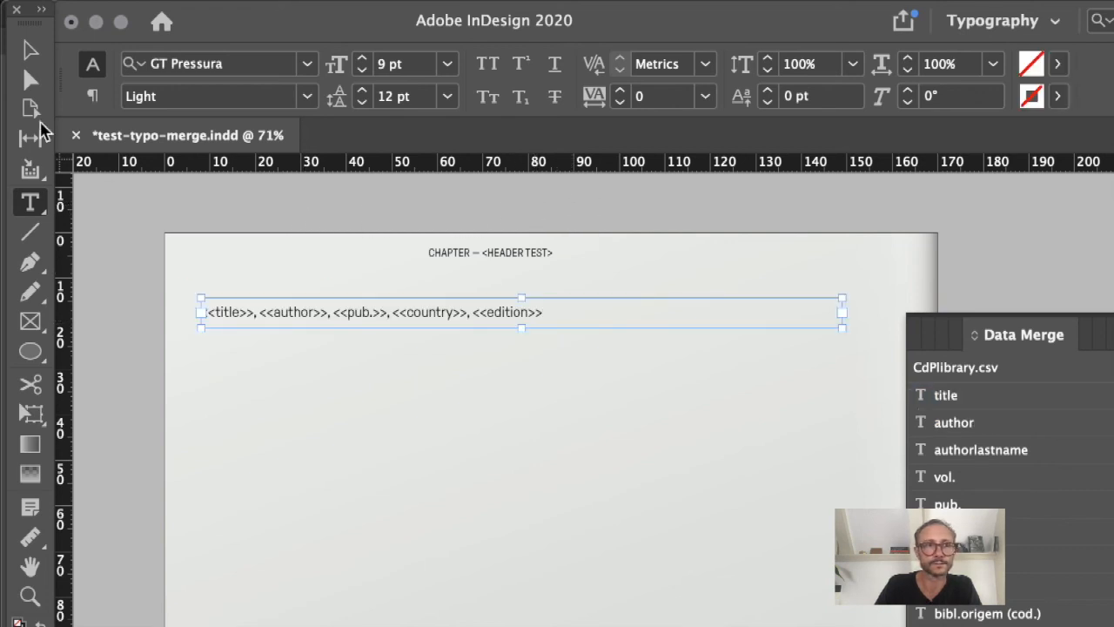
Turn off the preview display on the E-Master page to show frame edges, margins and column guides
left_click(29, 52)
left_click(191, 244)
key("w")
left_click_drag(192, 246, 79, 242)
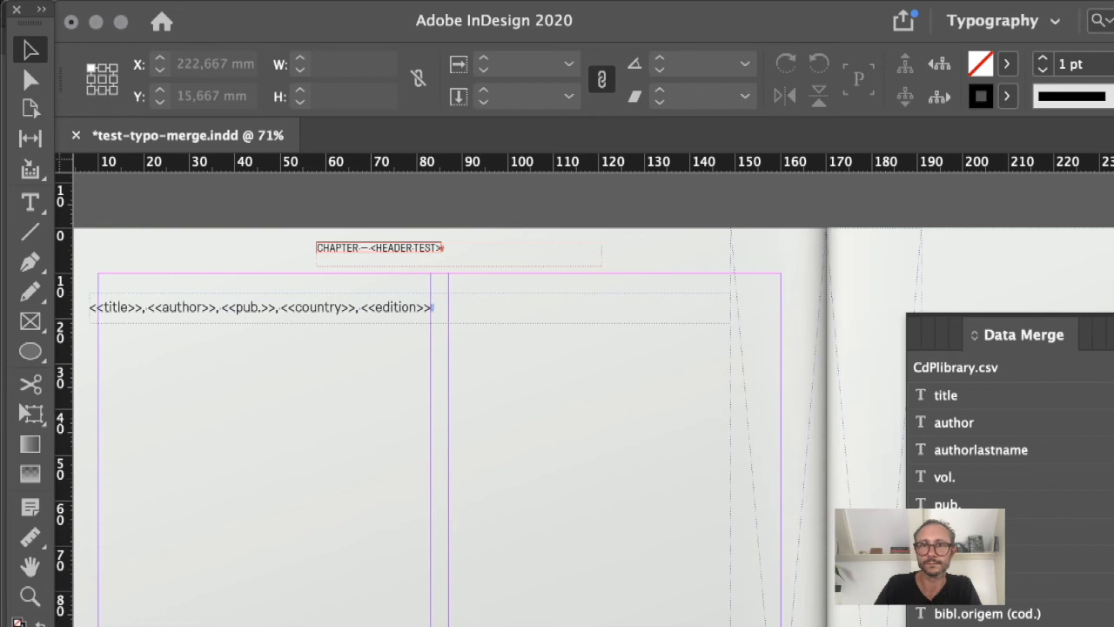
Generate a merged document from records 1-60 with multiple records per page, and dismiss the overset text report
left_click_drag(1112, 143, 644, 16)
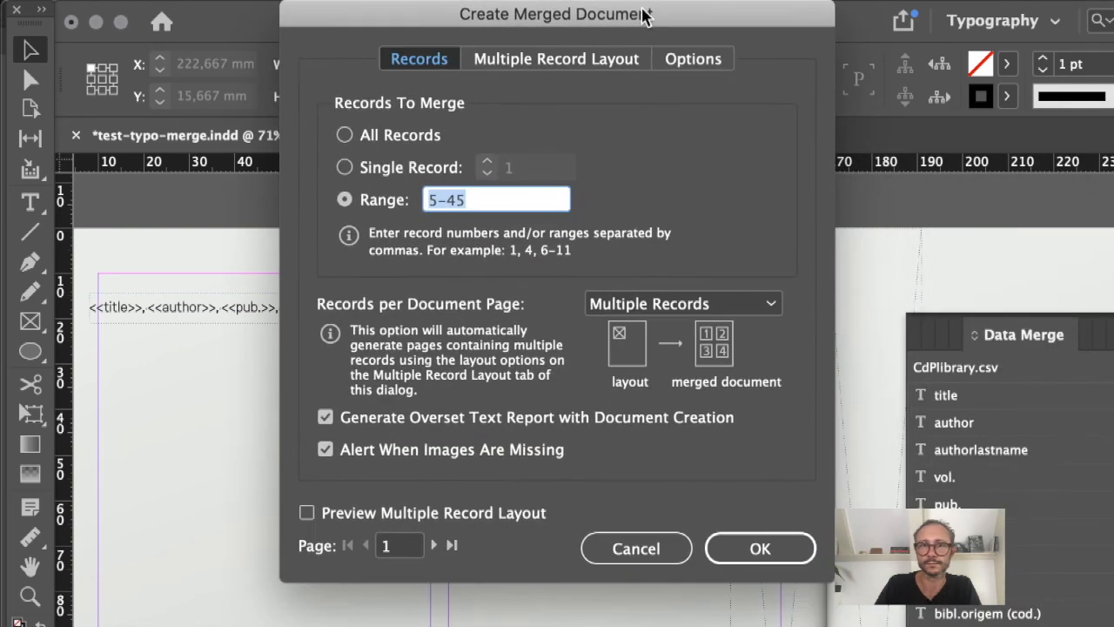
left_click(517, 200)
triple_click(517, 201)
type("1-60")
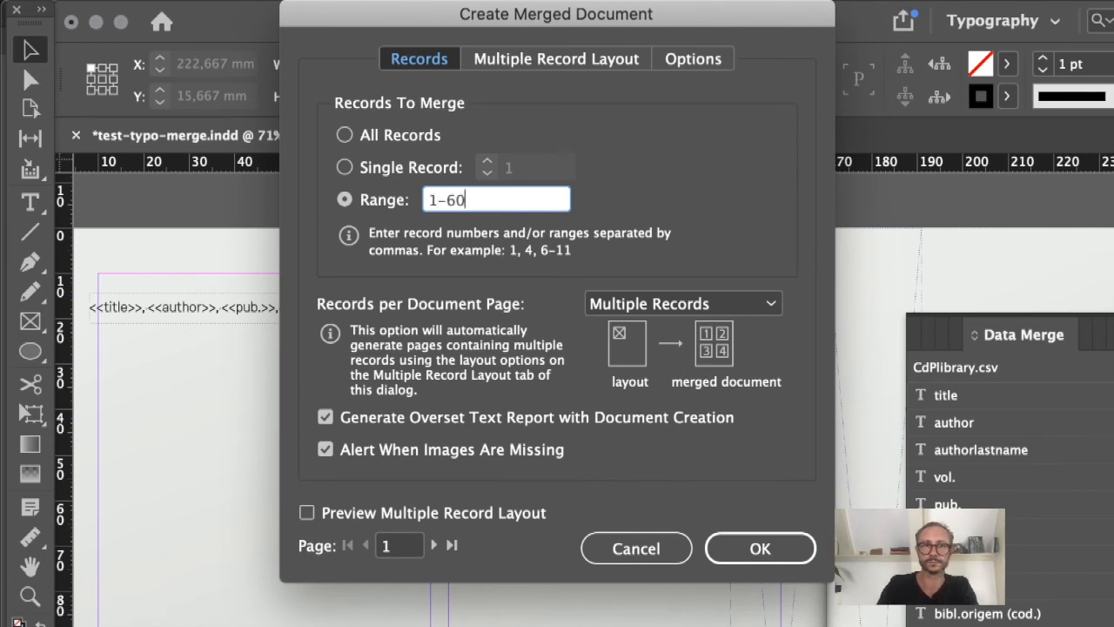
left_click(761, 557)
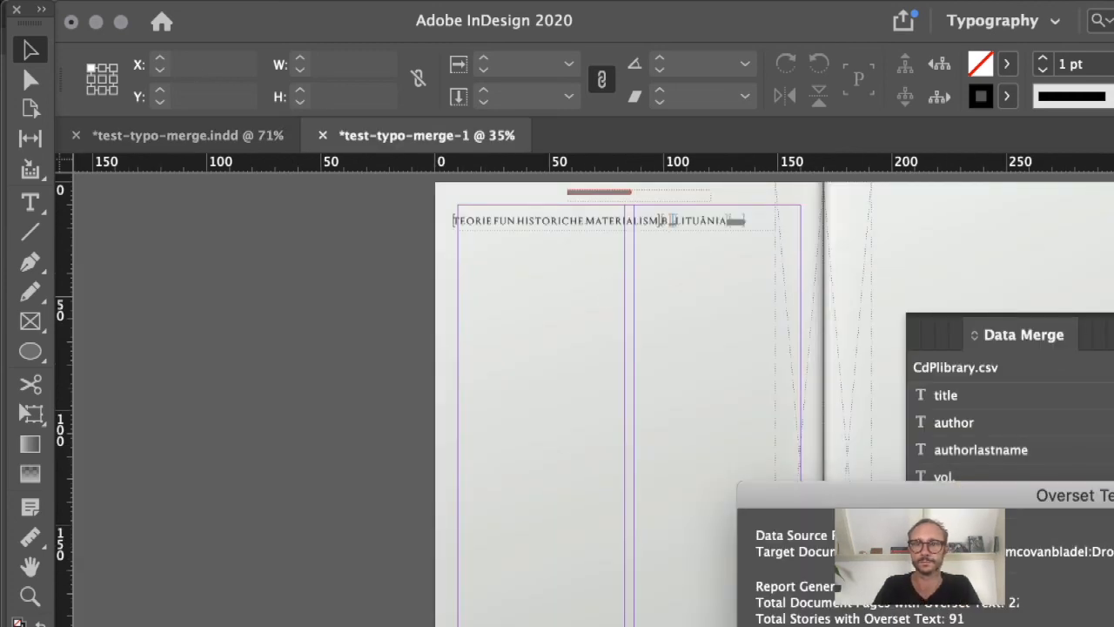
key("Return")
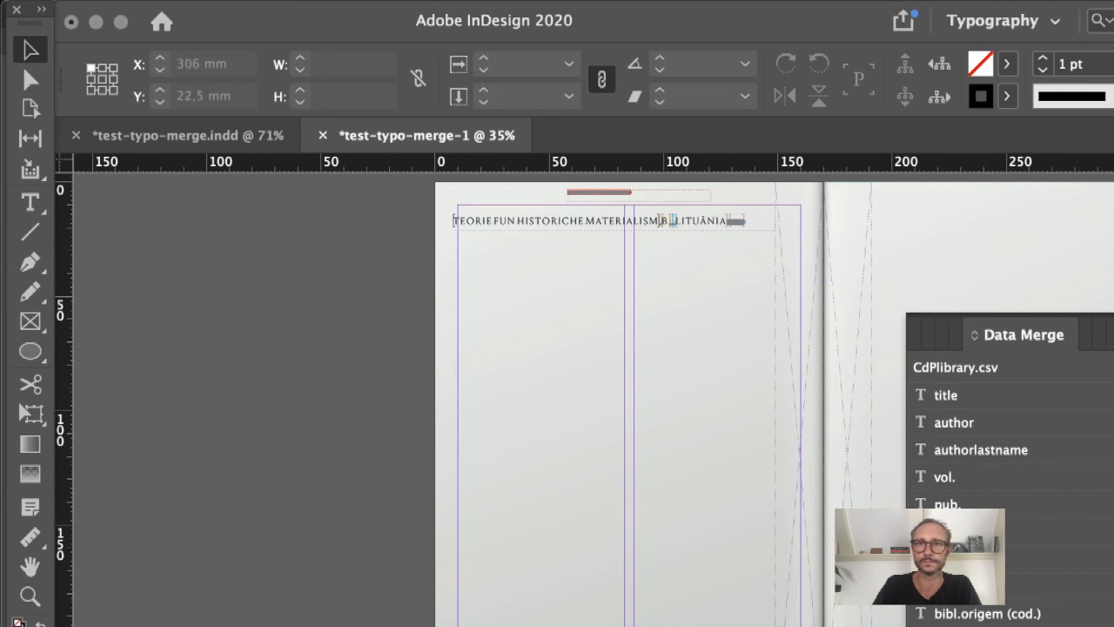
Open page 2 of the merged document and view its records enlarged, without frame edges and guides
left_click_drag(1097, 335, 1097, 416)
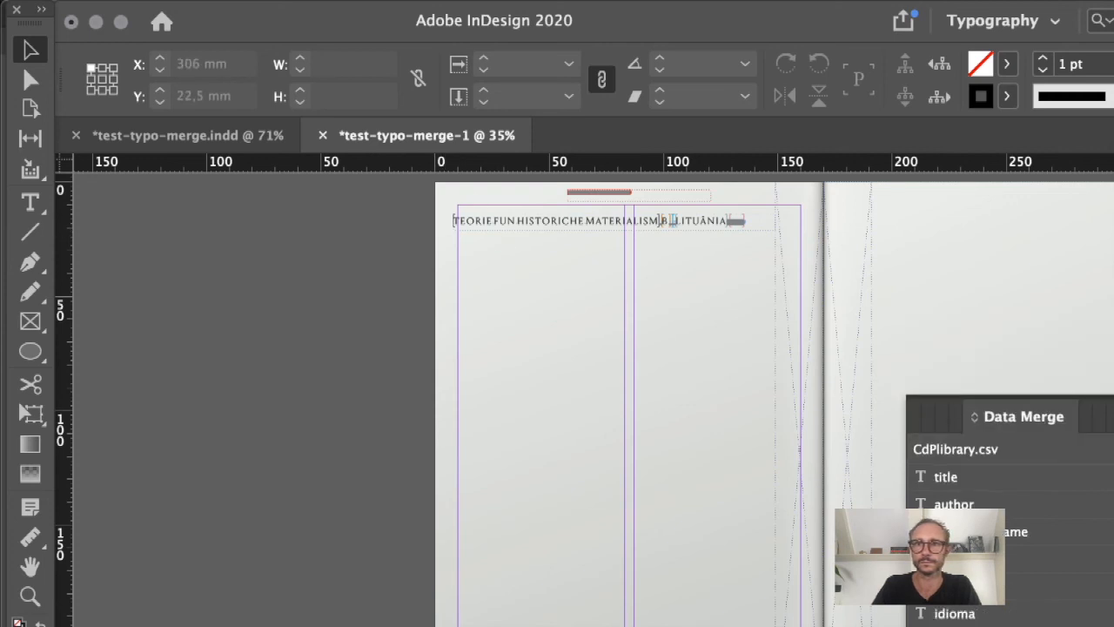
key("super+F12")
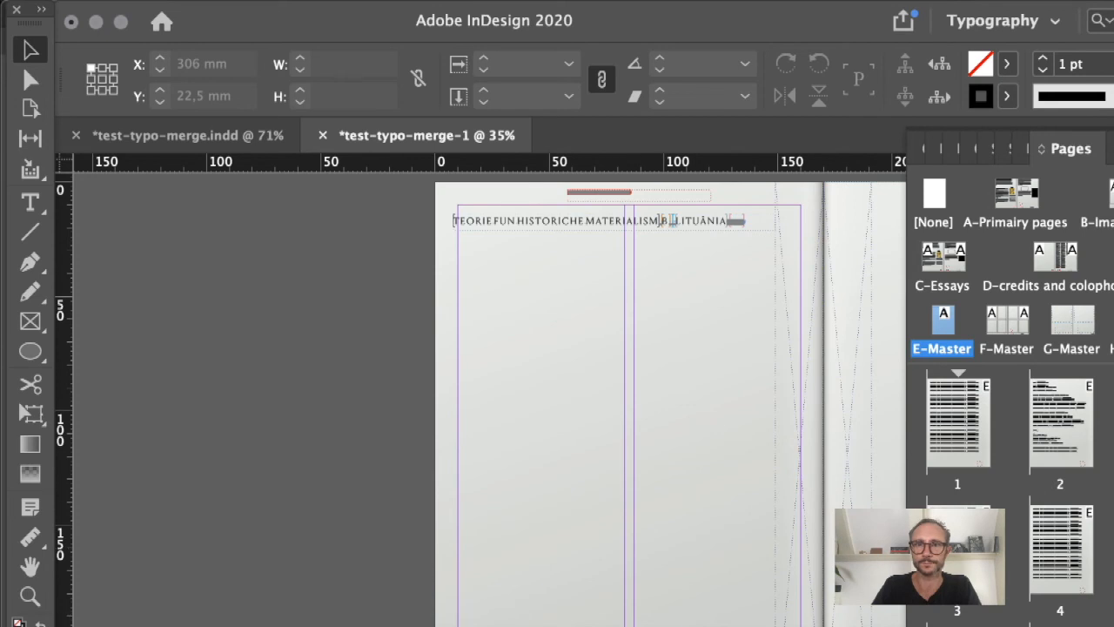
left_click_drag(898, 476, 763, 475)
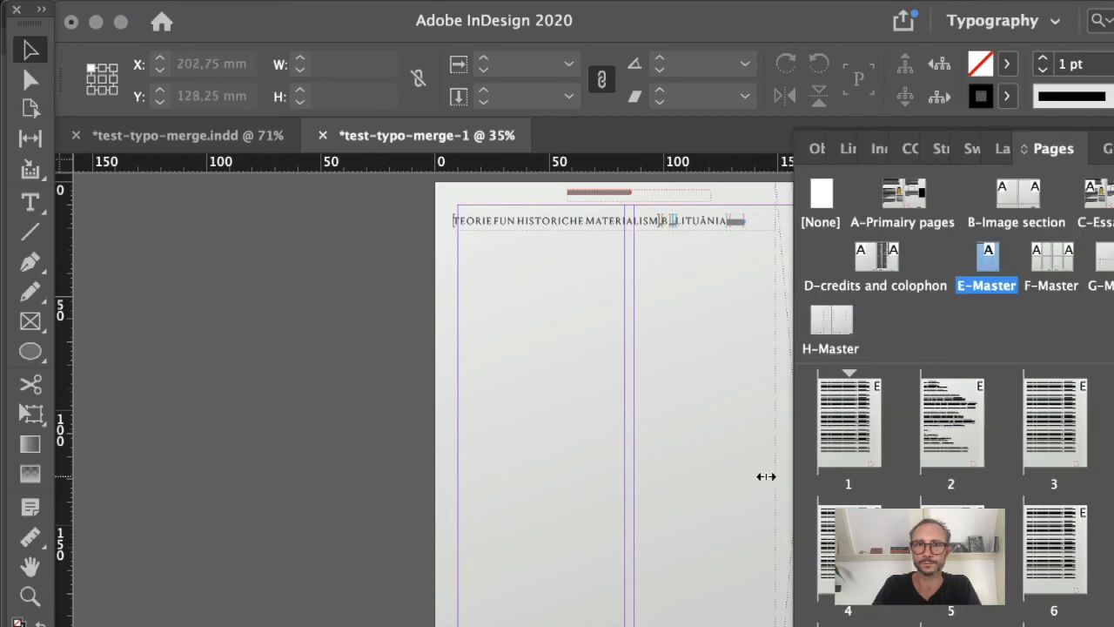
double_click(828, 410)
double_click(901, 409)
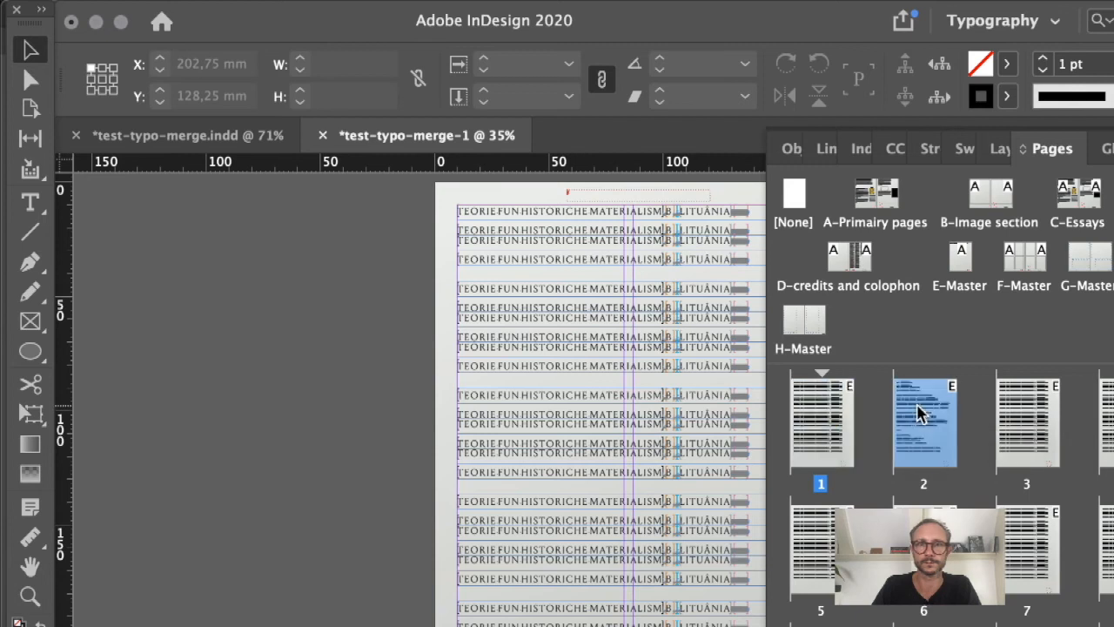
left_click_drag(367, 219, 919, 544)
left_click_drag(671, 487, 489, 456)
key("w")
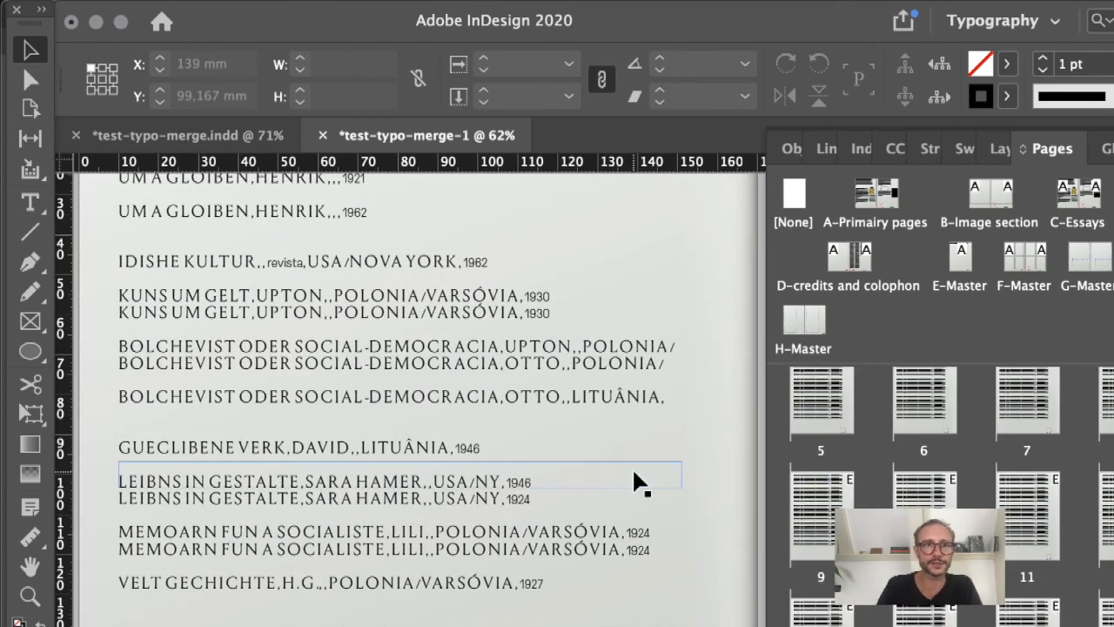
Browse forward through the merged document's pages to check which records each one contains
key("shift+Page_Down")
key("shift+Page_Down")
key("shift+Page_Down")
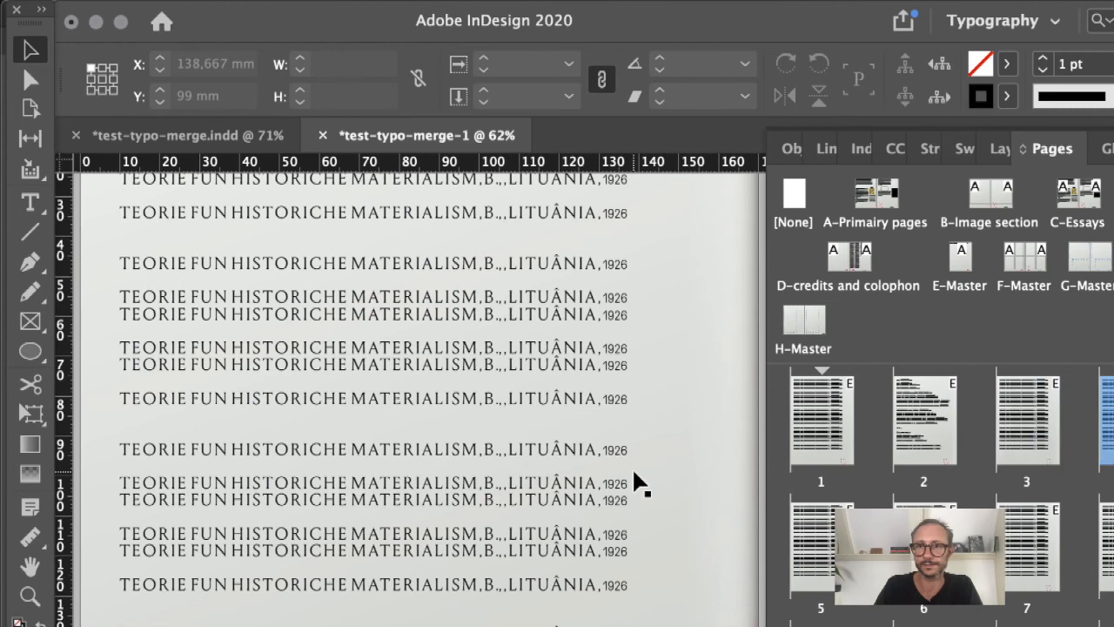
key("shift+Page_Up")
key("shift+Page_Down")
key("shift+Page_Down")
key("shift+Page_Down")
key("shift+Page_Down")
key("shift+Page_Down")
key("shift+Page_Down")
key("shift+Page_Down")
key("shift+Page_Down")
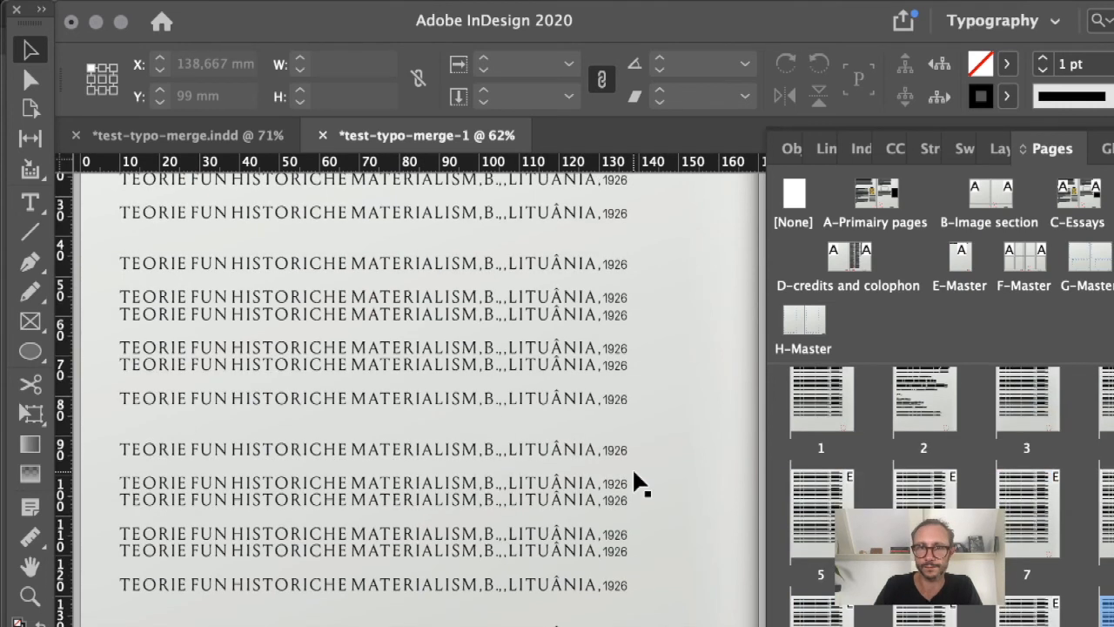
key("shift+Page_Down")
key("shift+Page_Down")
key("shift+Page_Down")
key("shift+Page_Down")
key("shift+Page_Down")
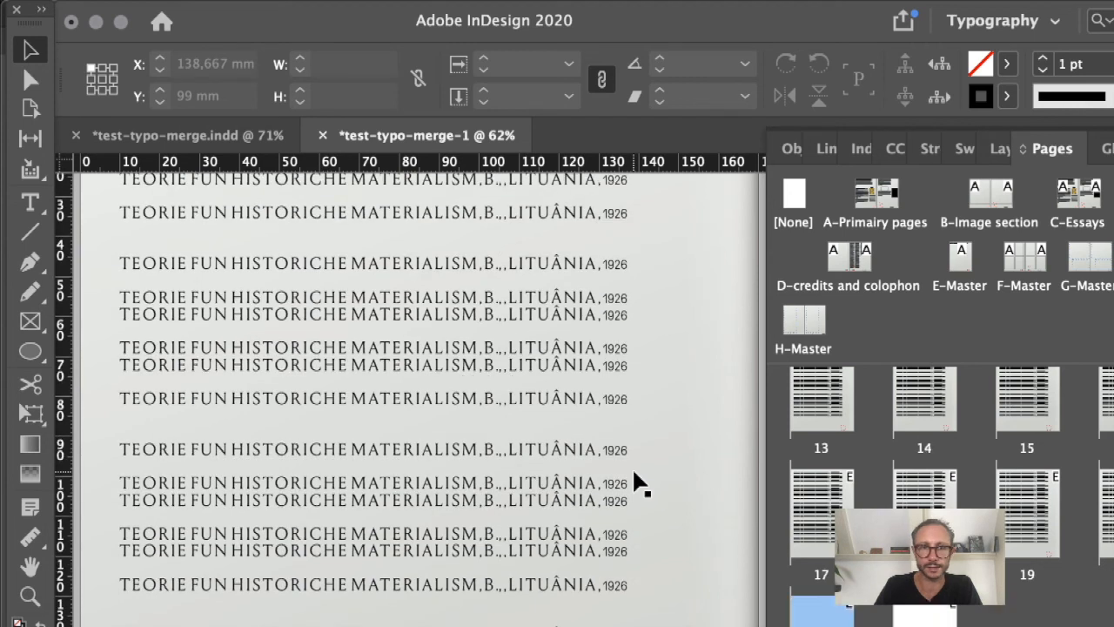
Go back through the merged pages to page 2, comparing the repeated records along the way
key("shift+Page_Up")
key("shift+Page_Up")
key("shift+Page_Up")
key("shift+Page_Up")
key("shift+Page_Up")
key("shift+Page_Up")
key("shift+Page_Up")
key("shift+Page_Up")
key("shift+Page_Up")
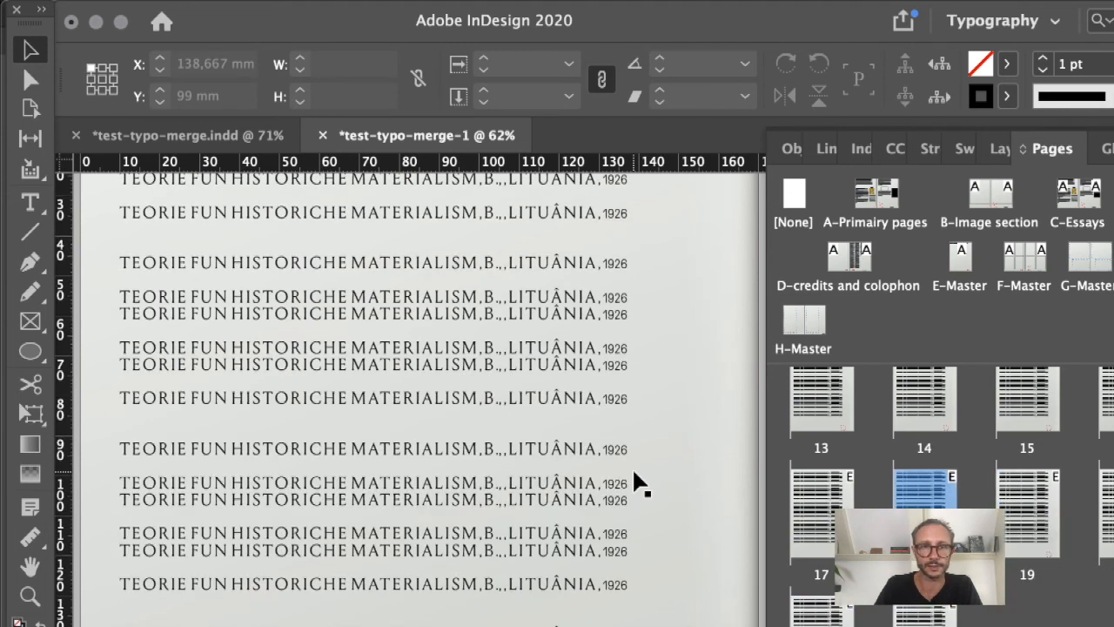
key("shift+Page_Up")
key("shift+Page_Up")
key("shift+Page_Up")
key("shift+Page_Up")
key("shift+Page_Up")
key("shift+Page_Up")
key("shift+Page_Up")
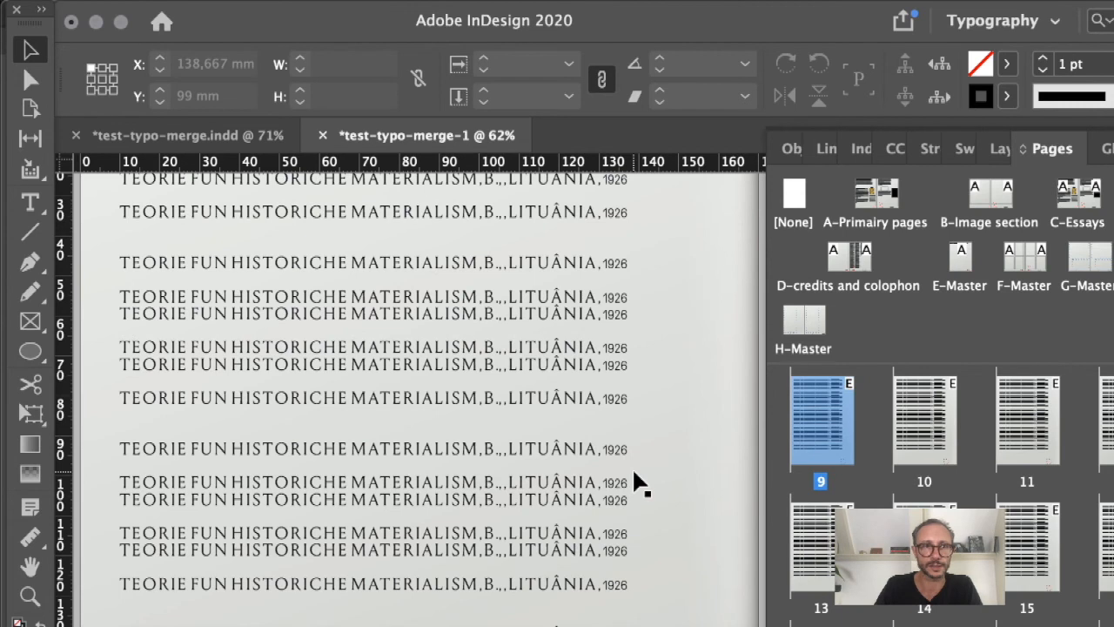
key("shift+Page_Up")
key("shift+Page_Up")
key("shift+Page_Up")
key("shift+Page_Up")
key("shift+Page_Up")
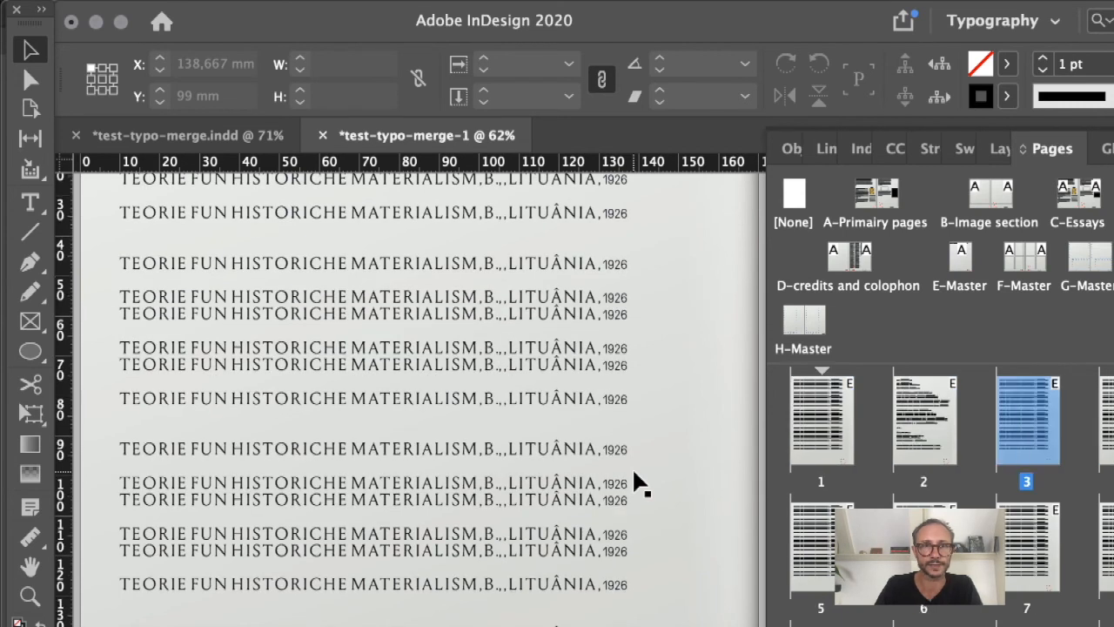
key("shift+Page_Down")
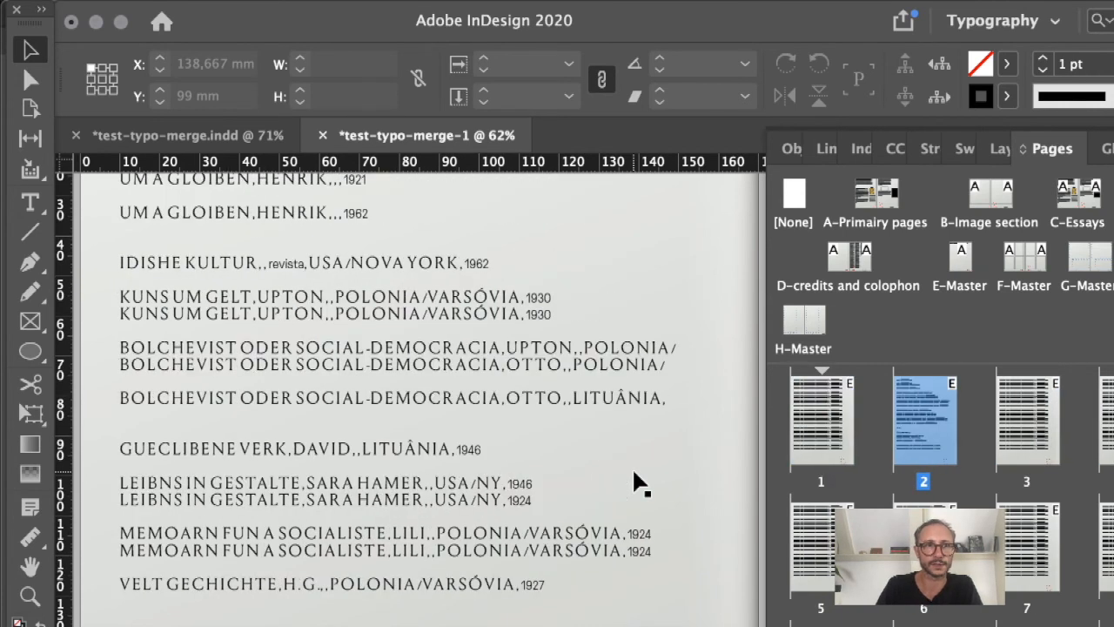
Examine the first record lines at the top of page 2 and the spacing between them
left_click_drag(428, 442, 482, 459)
key("super+z")
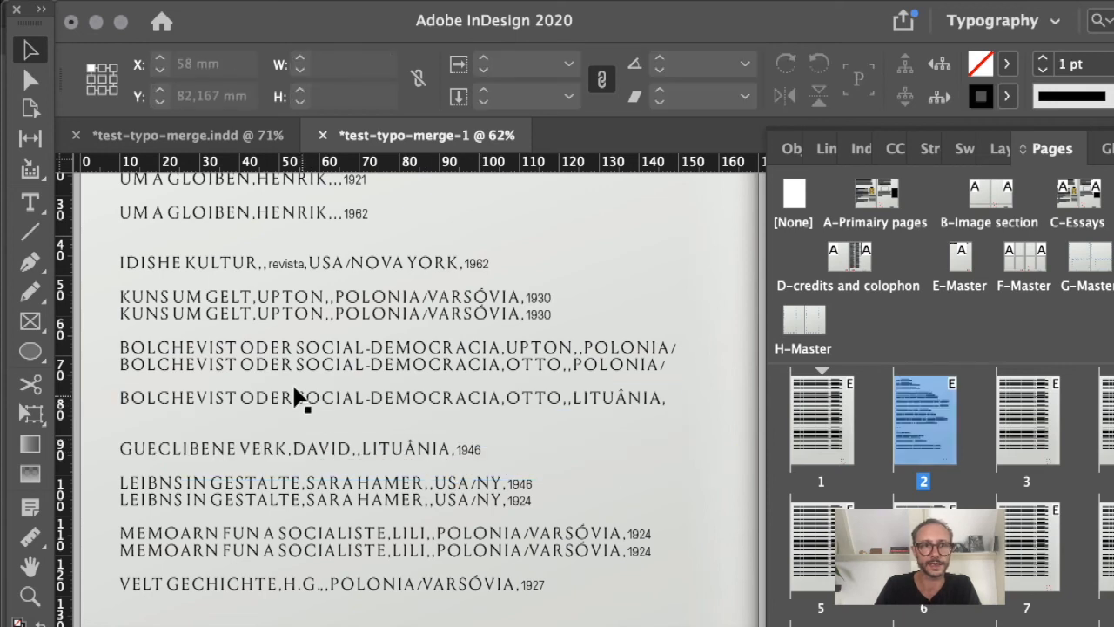
scroll(207, 455, "up", 5)
scroll(206, 455, "left", 3)
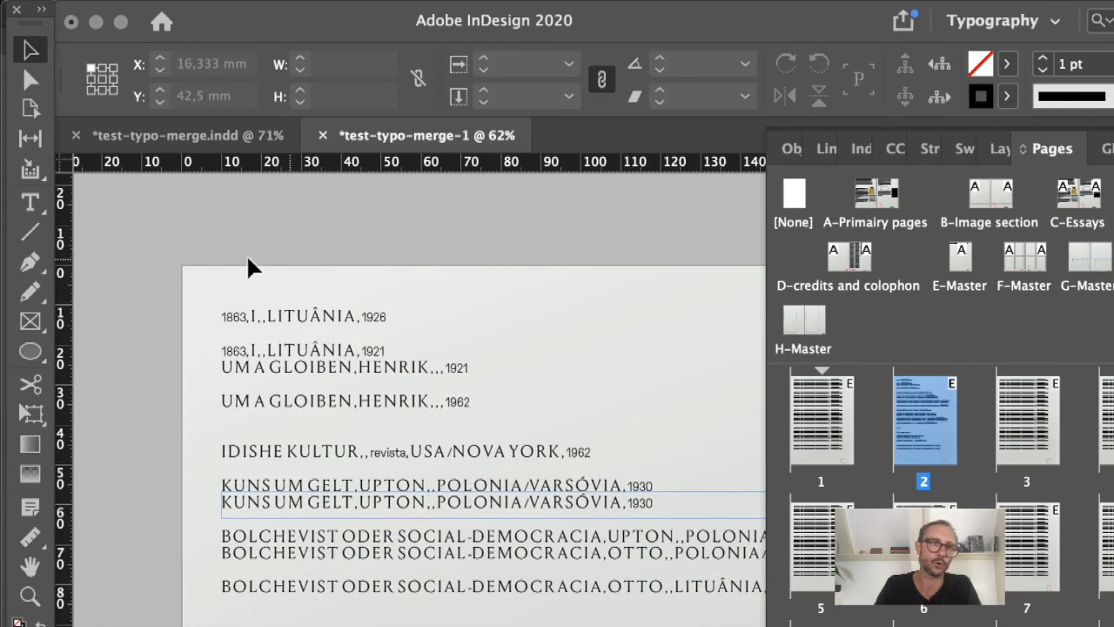
left_click_drag(281, 320, 239, 284)
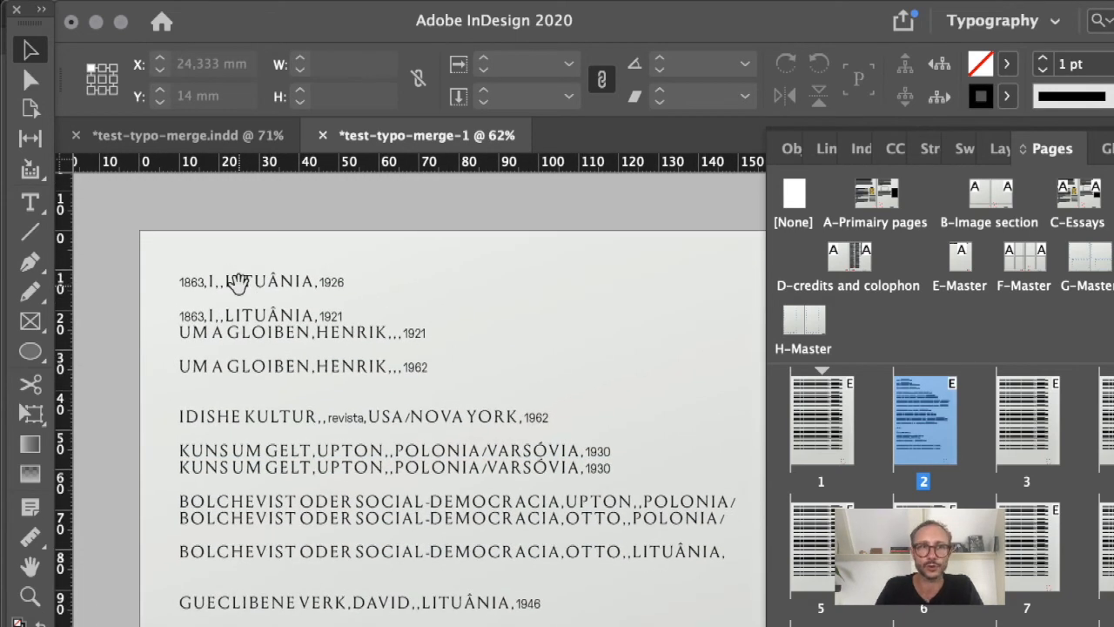